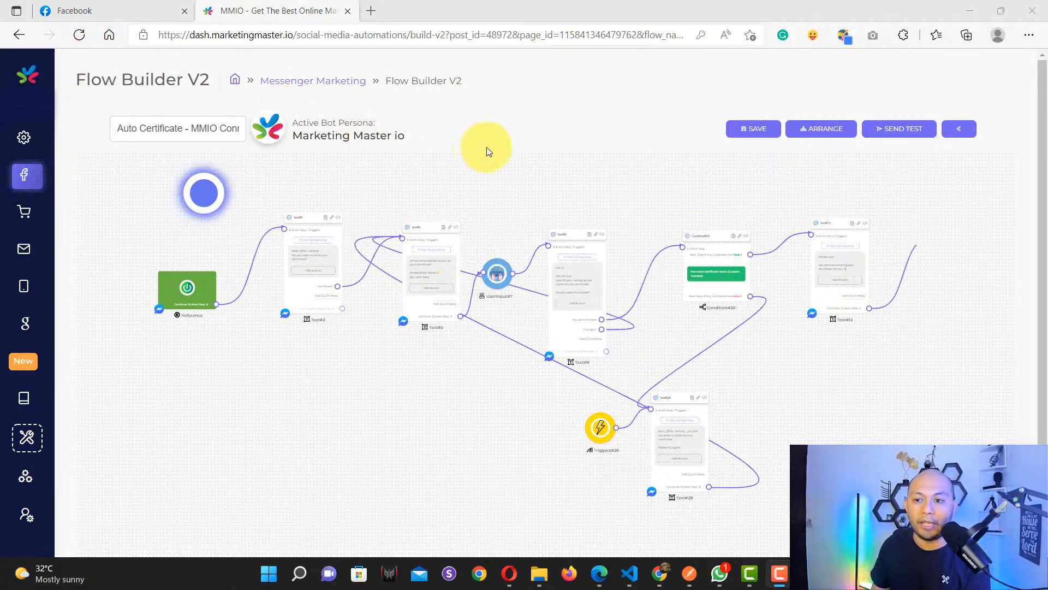
# Step: Run a test of the certificate flow so the bot conversation opens in Messenger
pyautogui.click(886, 133)
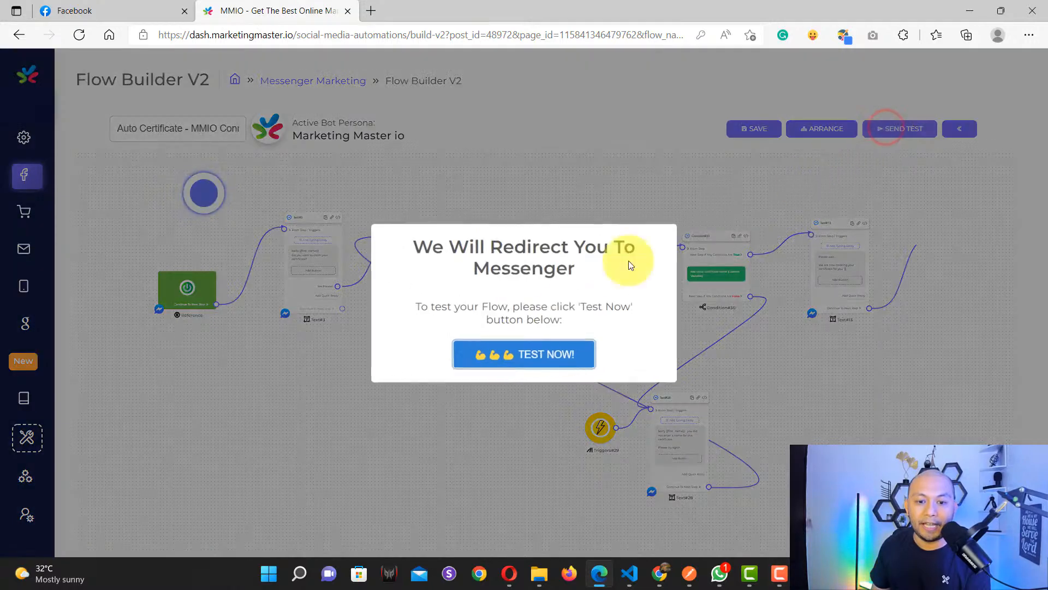
pyautogui.click(534, 359)
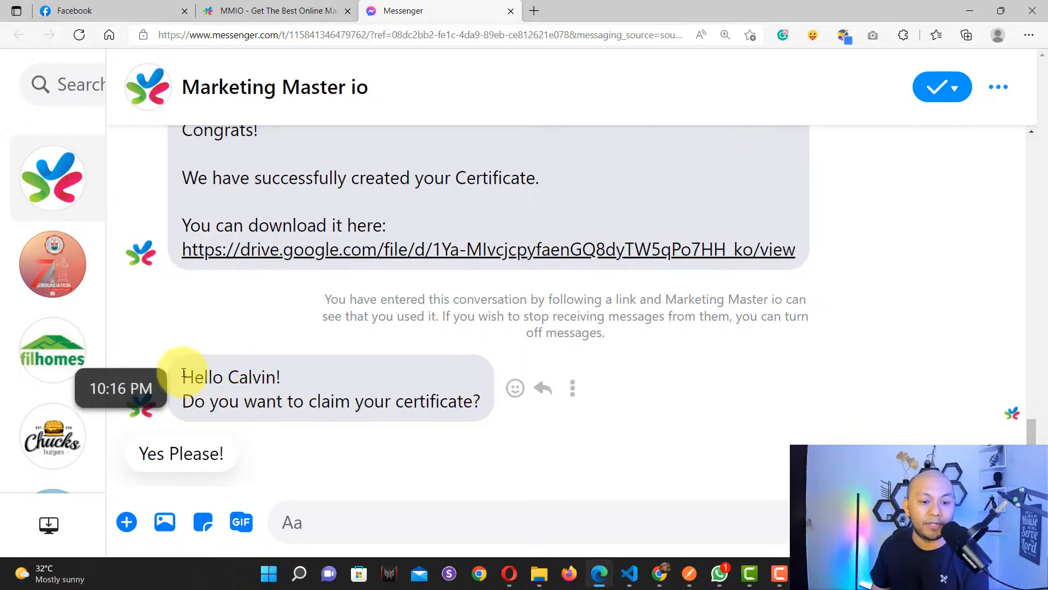
# Step: Answer 'Yes Please!' to claim the certificate and send the bot a full name
pyautogui.moveTo(182, 373); pyautogui.dragTo(420, 398)
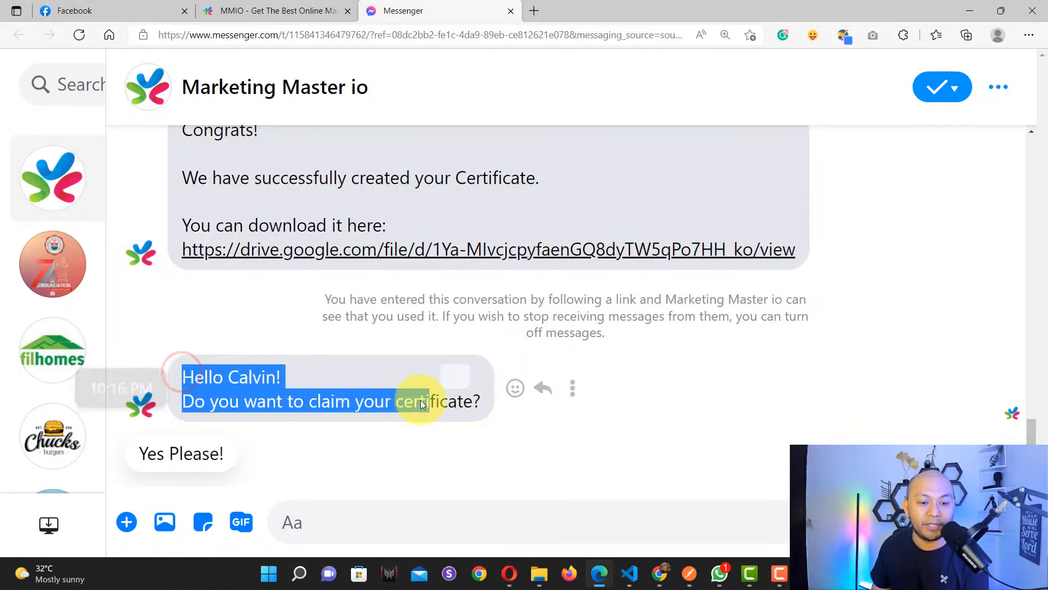
pyautogui.click(352, 377)
pyautogui.click(182, 457)
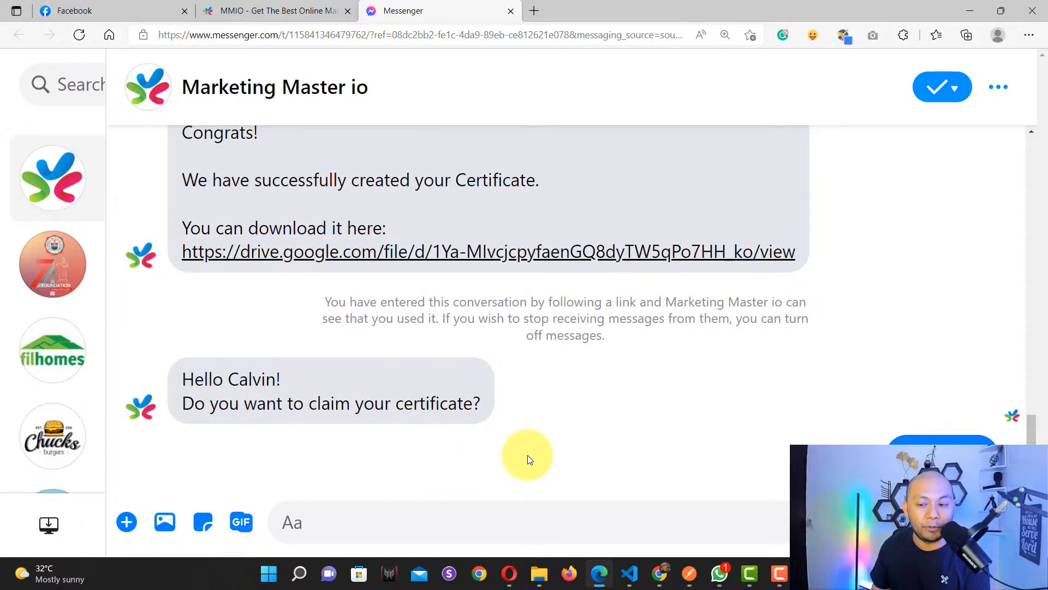
pyautogui.click(388, 527)
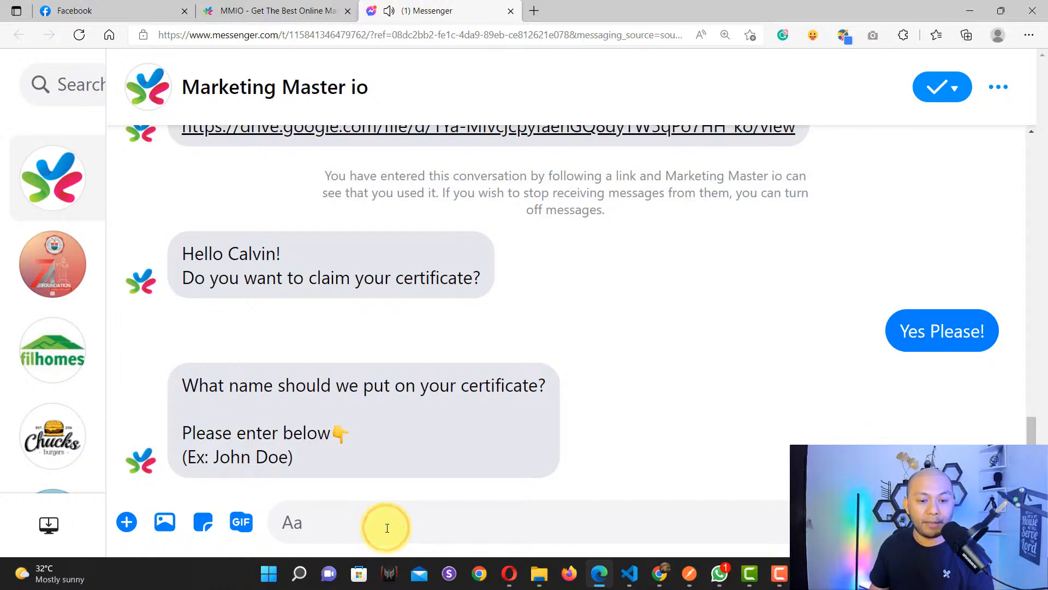
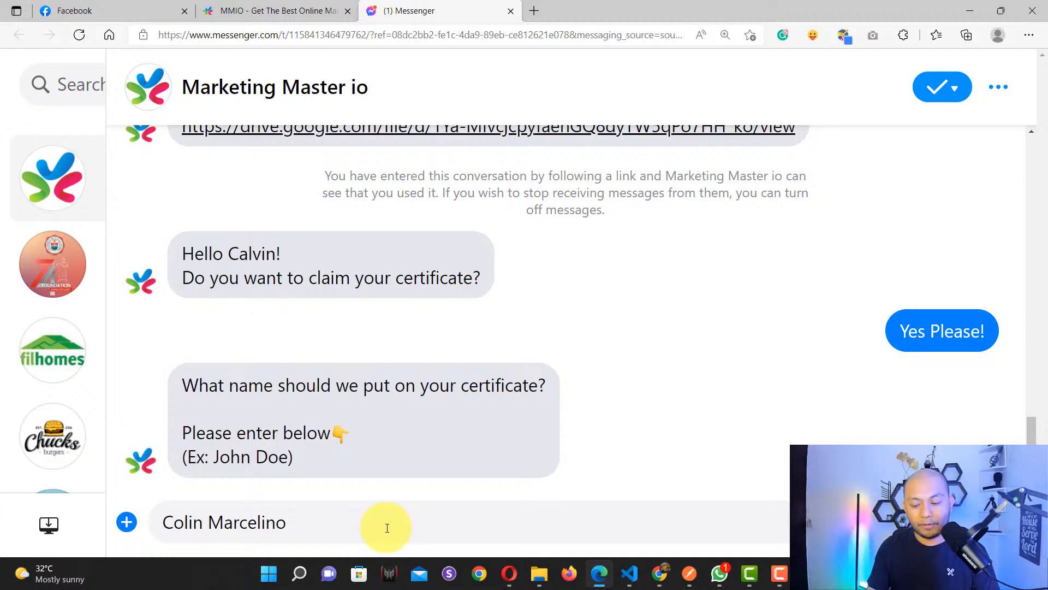
pyautogui.press('Return')
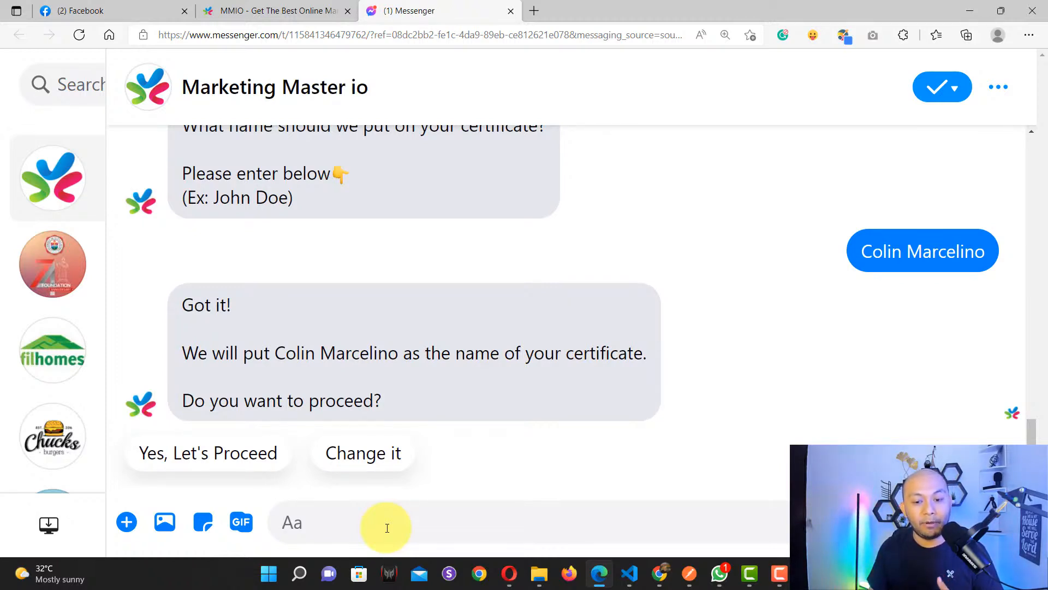
# Step: Confirm with 'Yes, Let's Proceed' and receive the Congrats! message with the Drive link
pyautogui.click(157, 464)
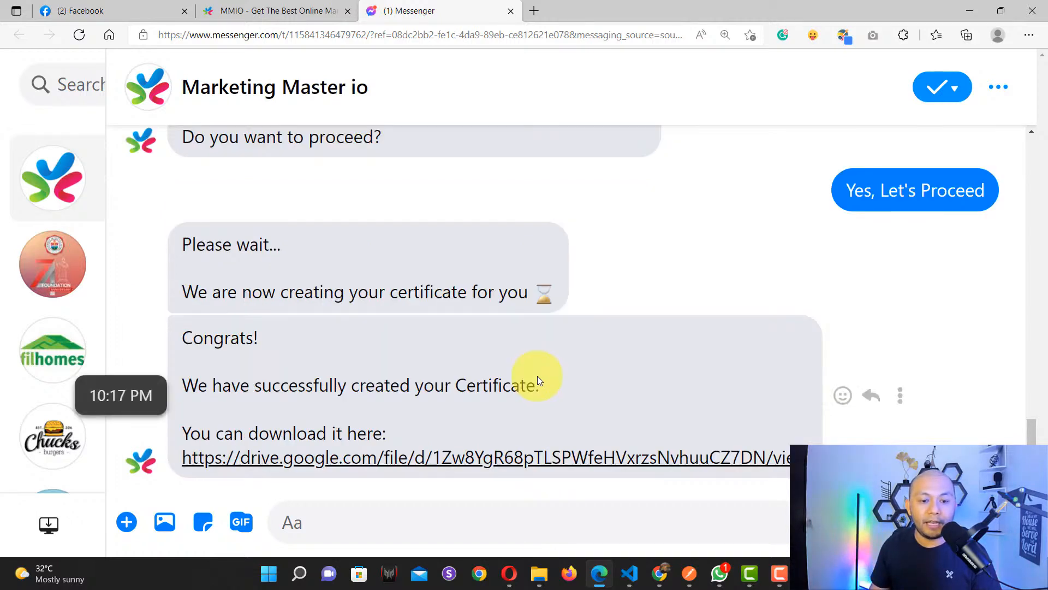
pyautogui.moveTo(182, 335); pyautogui.dragTo(300, 367)
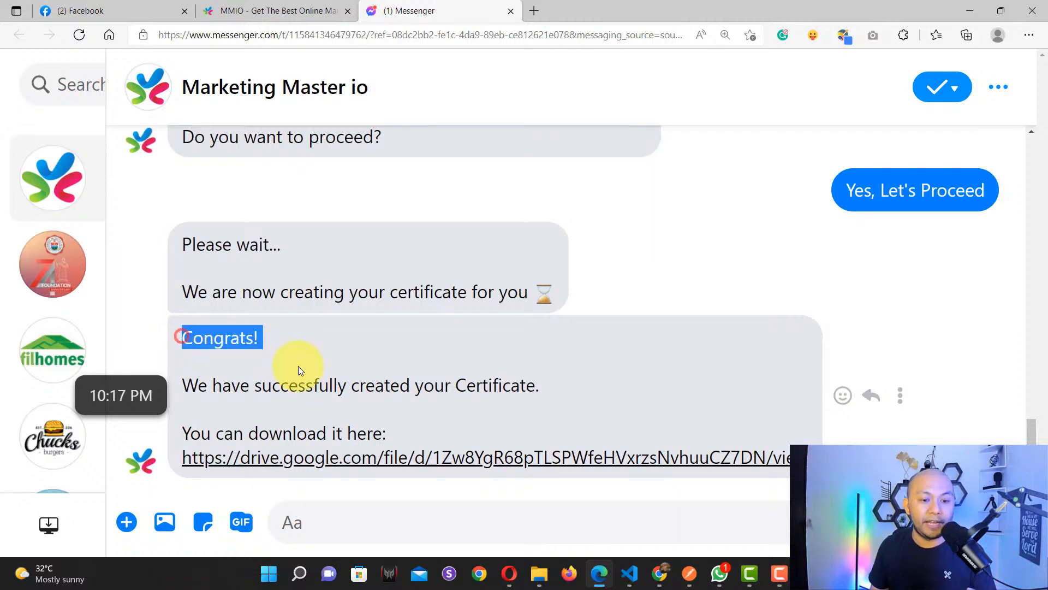
pyautogui.click(300, 392)
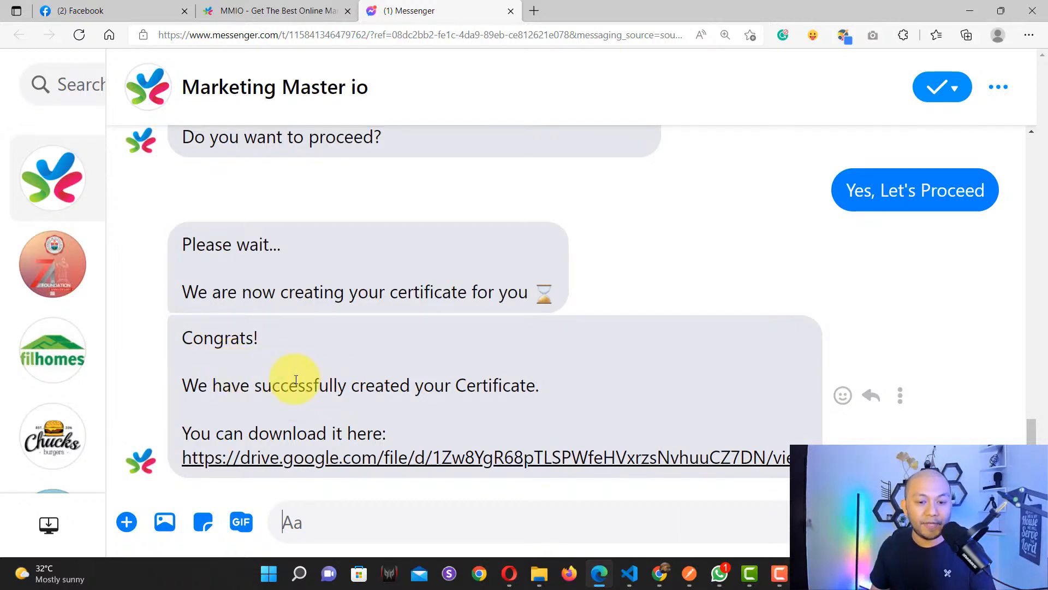
# Step: View the generated certificate from the drive.google.com link, then go back to Messenger
pyautogui.click(412, 462)
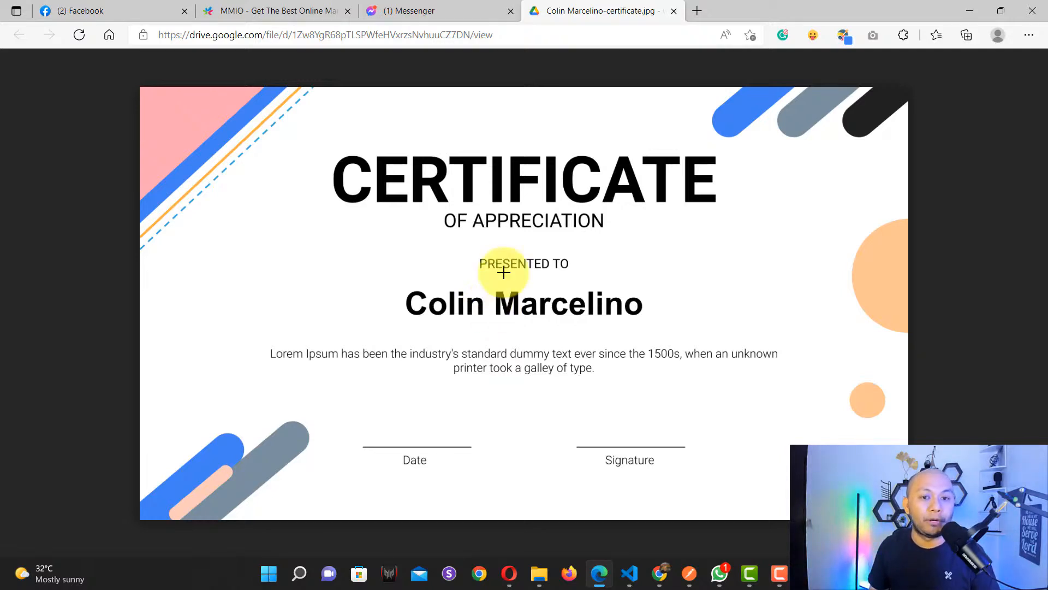
pyautogui.click(433, 9)
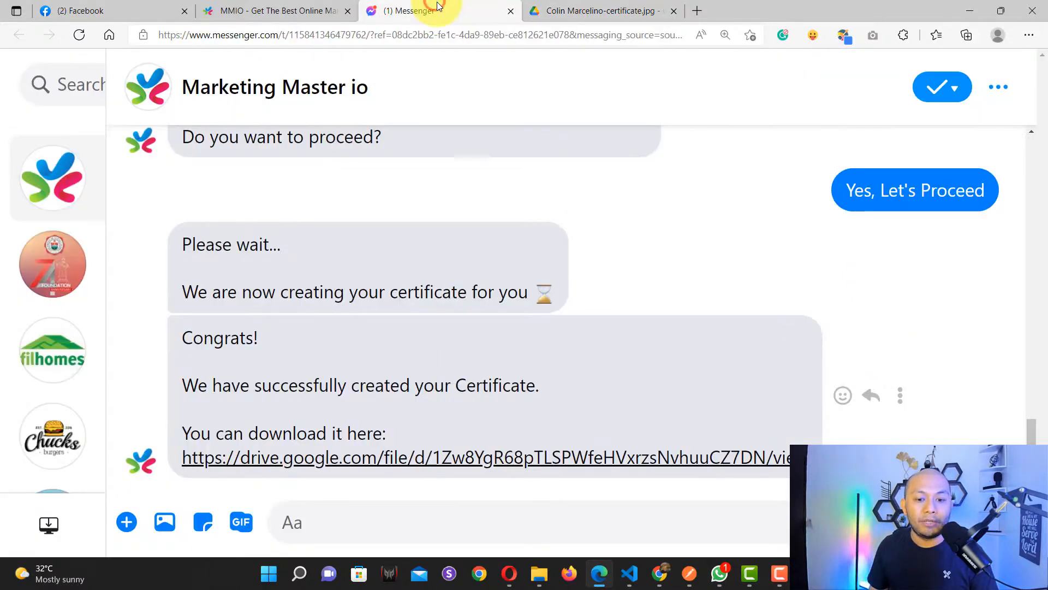
# Step: Launch a second Messenger test from the flow builder and close the old certificate tab
pyautogui.click(270, 10)
pyautogui.click(904, 130)
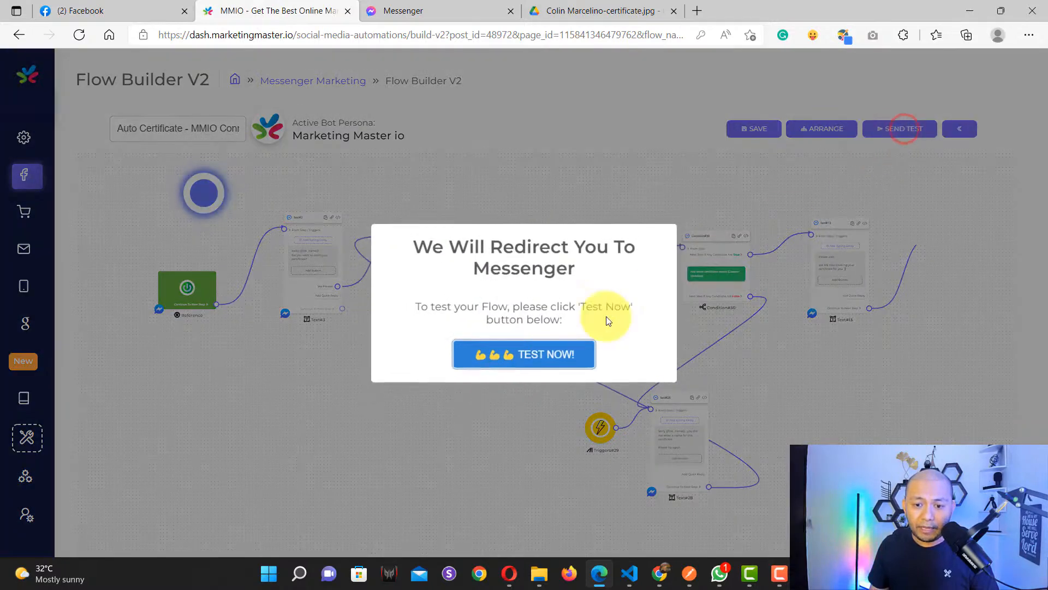
pyautogui.click(513, 354)
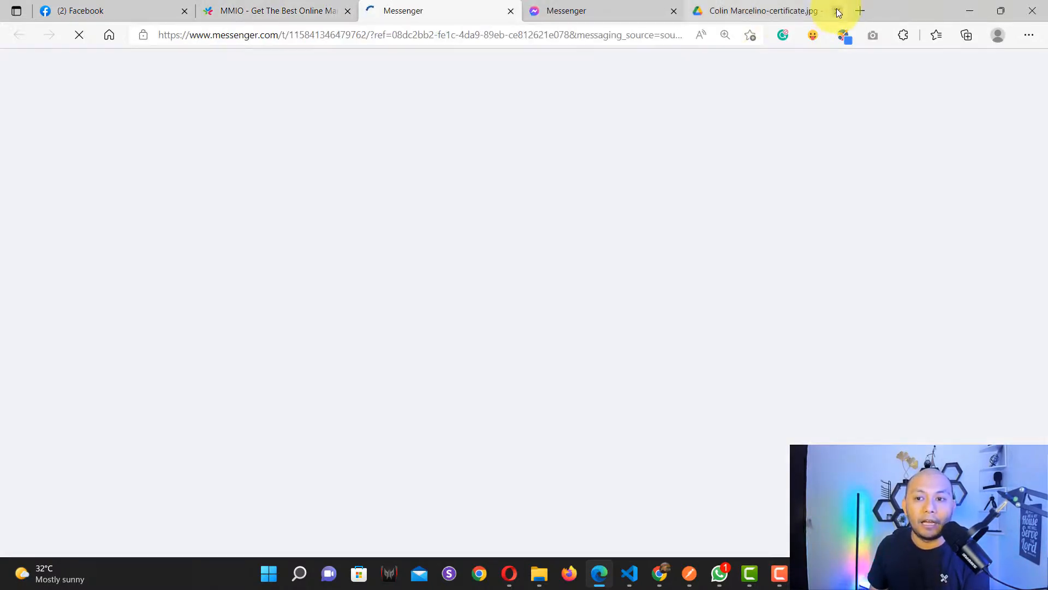
pyautogui.click(837, 10)
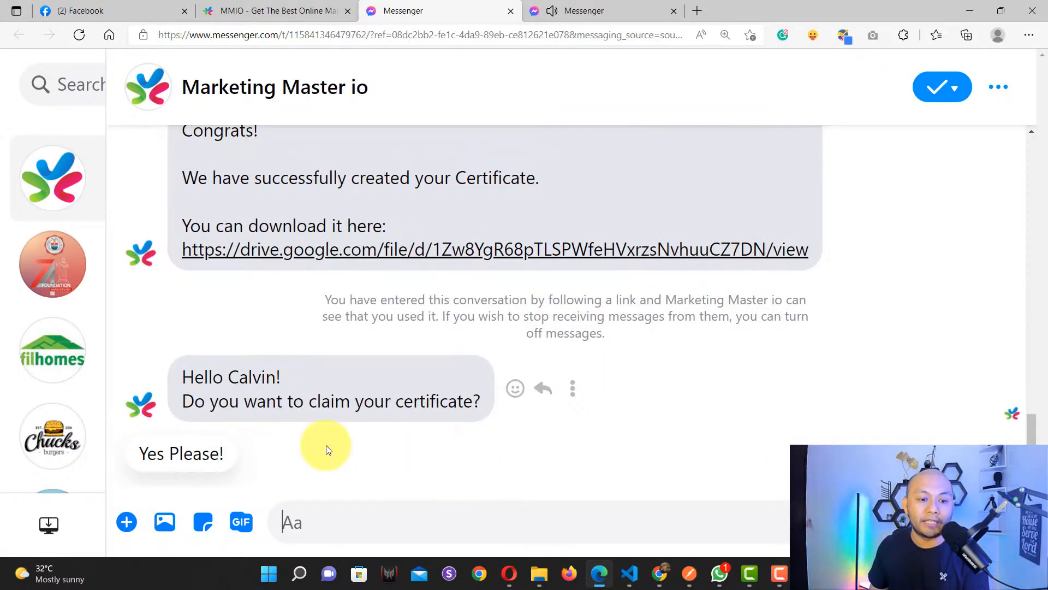
# Step: Claim the certificate, submit a different full name, and confirm with 'Yes, Let's Proceed'
pyautogui.click(186, 453)
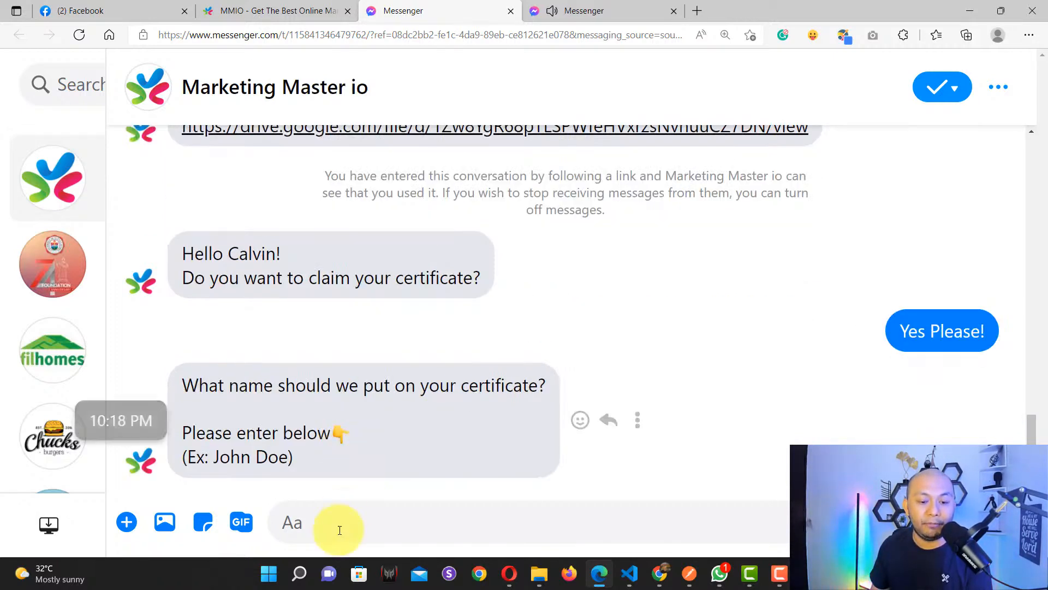
pyautogui.click(340, 529)
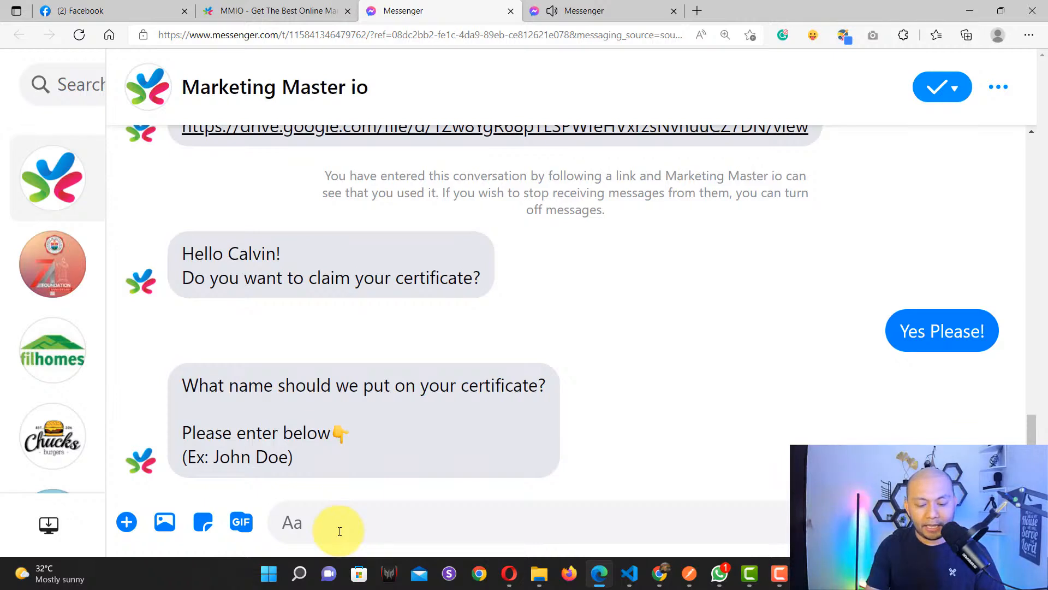
pyautogui.write('Ckar')
pyautogui.press('BackSpace')
pyautogui.press('BackSpace')
pyautogui.press('BackSpace')
pyautogui.press('BackSpace')
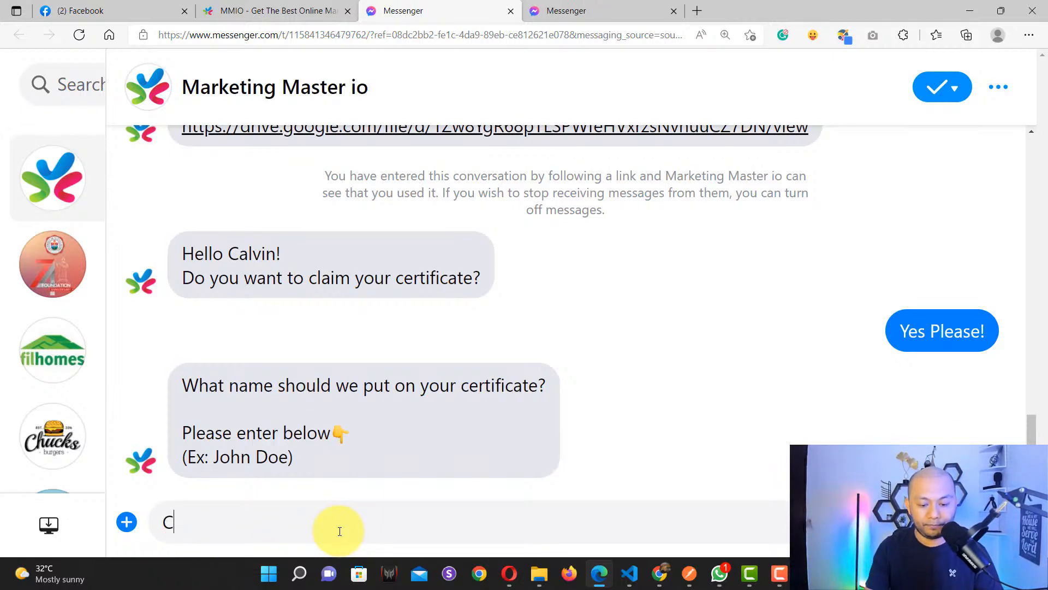
pyautogui.write('lark Kent')
pyautogui.press('Return')
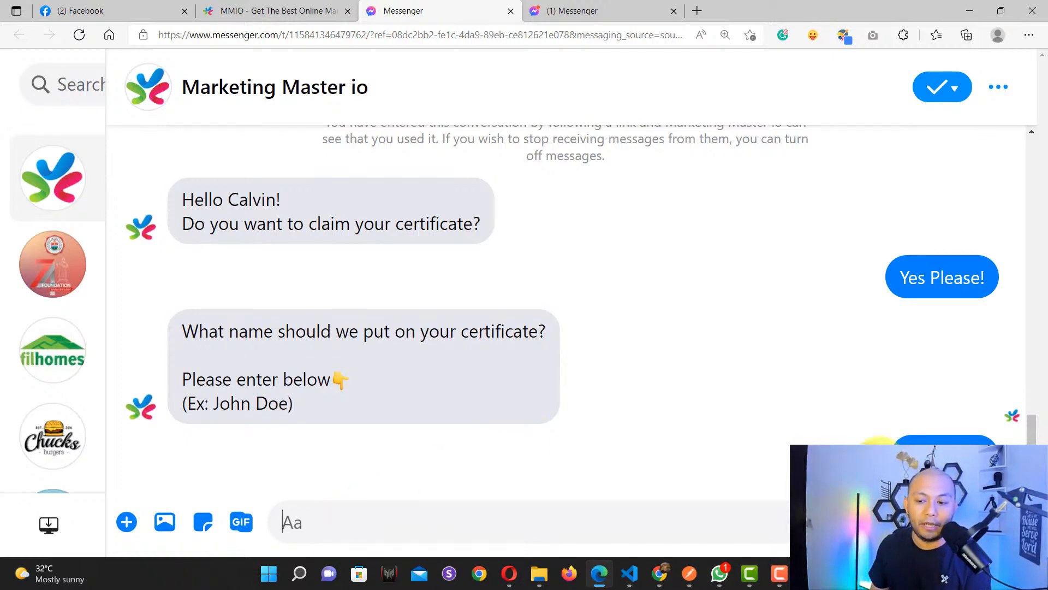
pyautogui.click(146, 460)
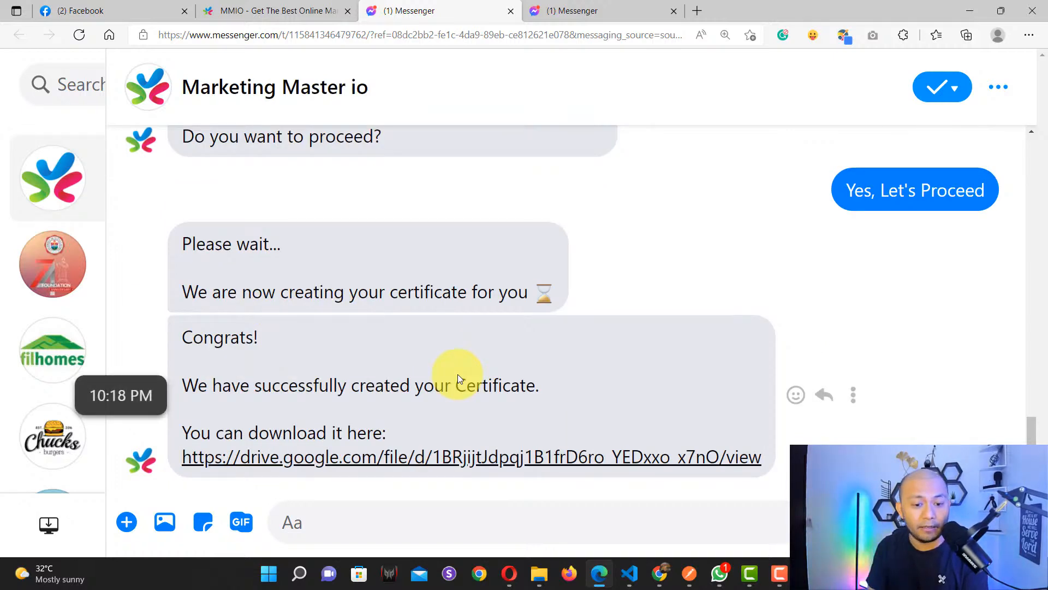
# Step: Open the new certificate link in Google Drive and close the extra Messenger tab
pyautogui.click(367, 463)
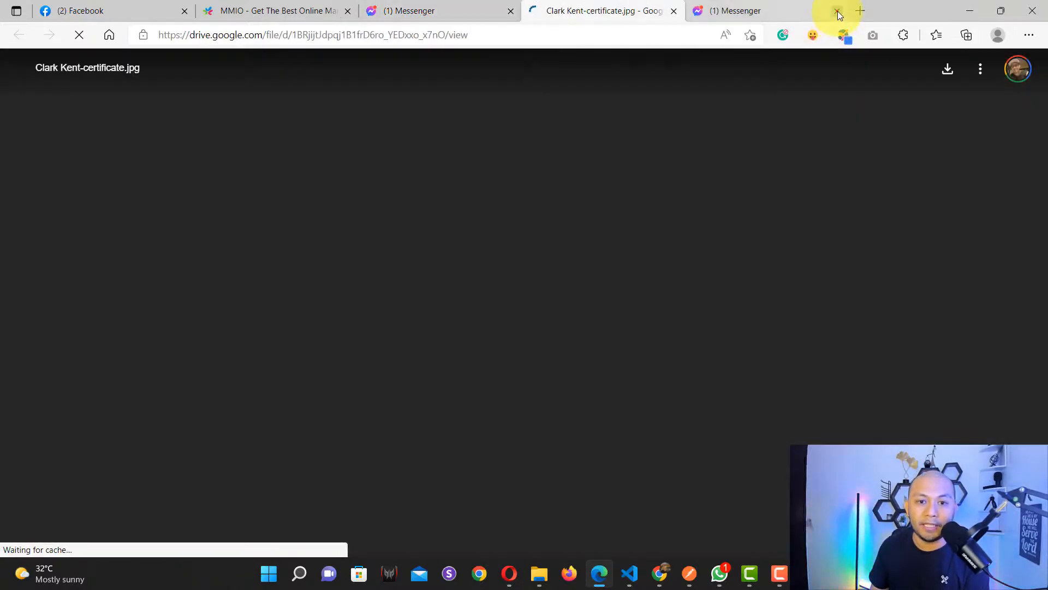
pyautogui.click(837, 11)
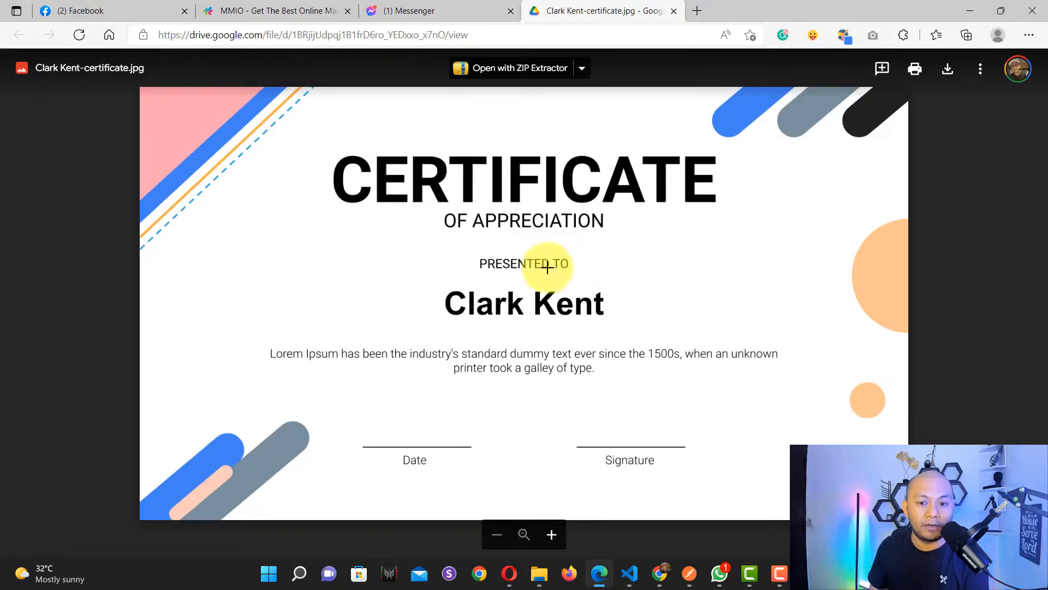
pyautogui.hotkey('ctrl', 'shift', 's')
# Step: Mark the printed name on the certificate image, then dismiss the comment box
pyautogui.moveTo(442, 291); pyautogui.dragTo(653, 344)
pyautogui.click(569, 281)
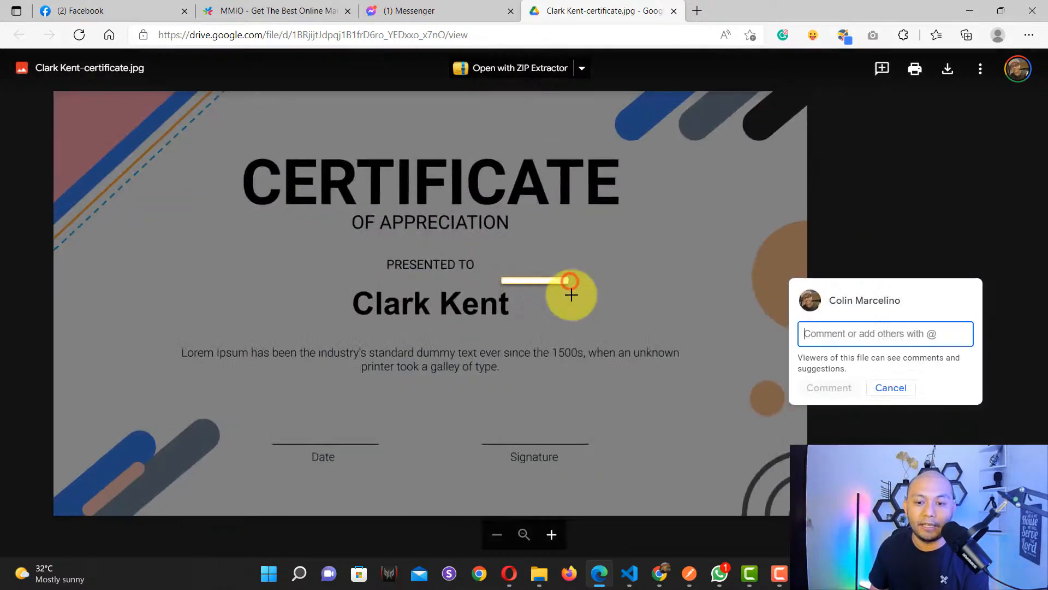
pyautogui.click(395, 239)
pyautogui.click(479, 218)
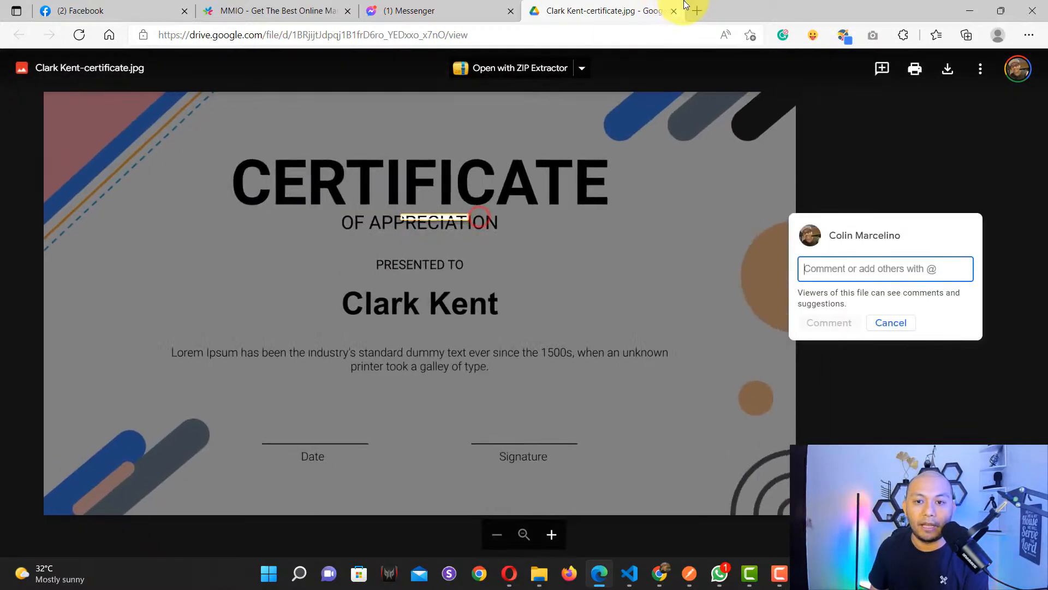
pyautogui.click(902, 139)
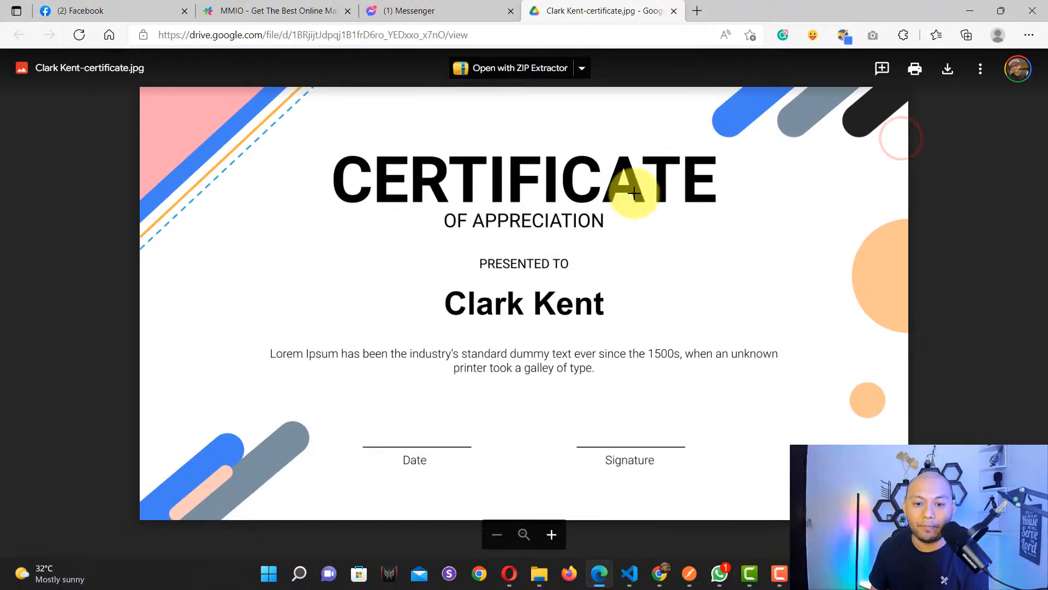
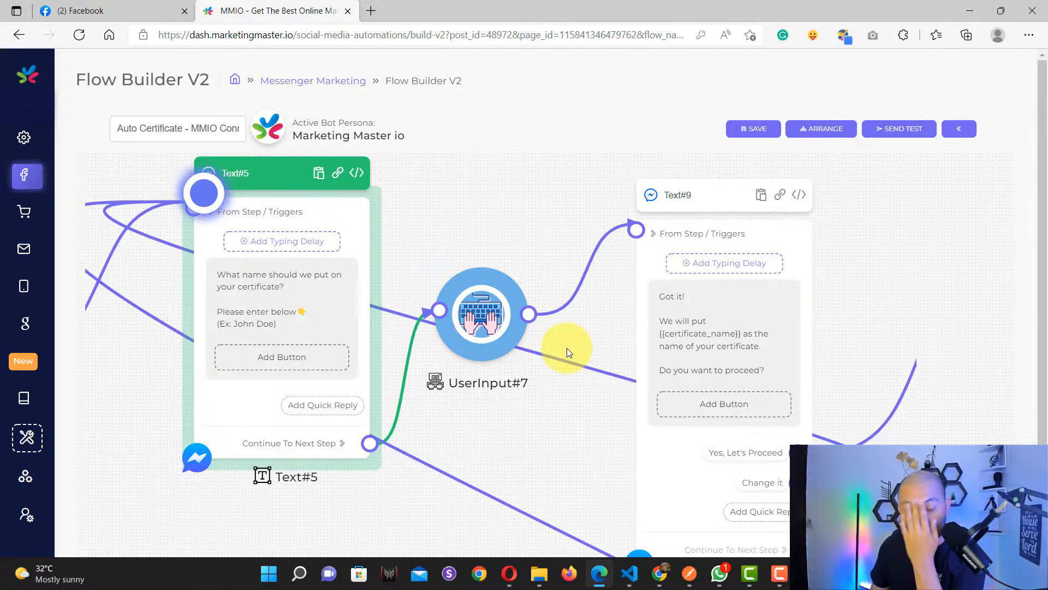
# Step: Review the UserInput#7 step's Certificate Name variable setting
pyautogui.click(627, 345)
pyautogui.moveTo(571, 221); pyautogui.dragTo(463, 299)
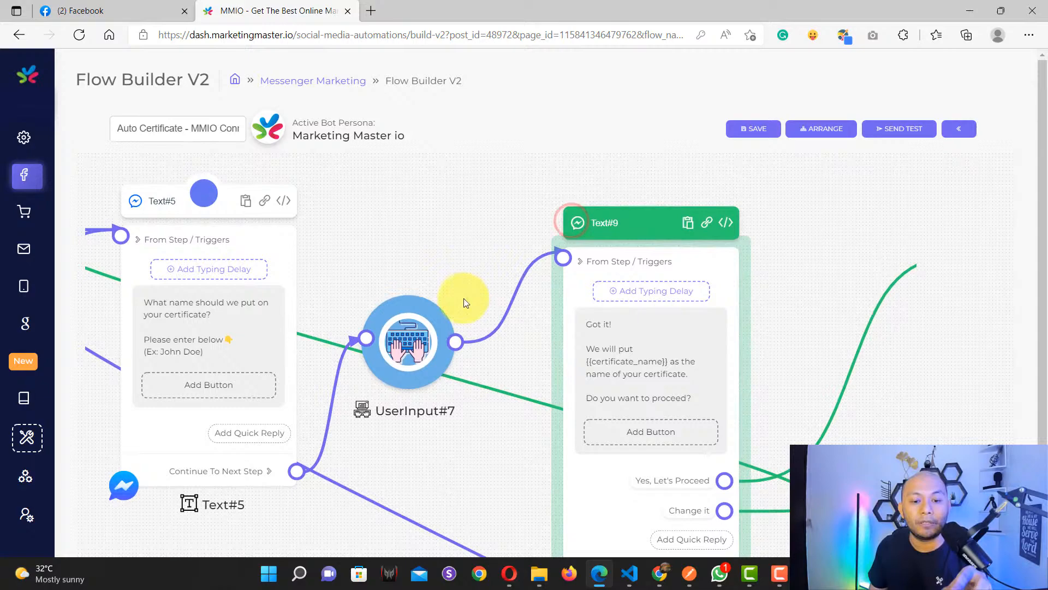
pyautogui.doubleClick(415, 343)
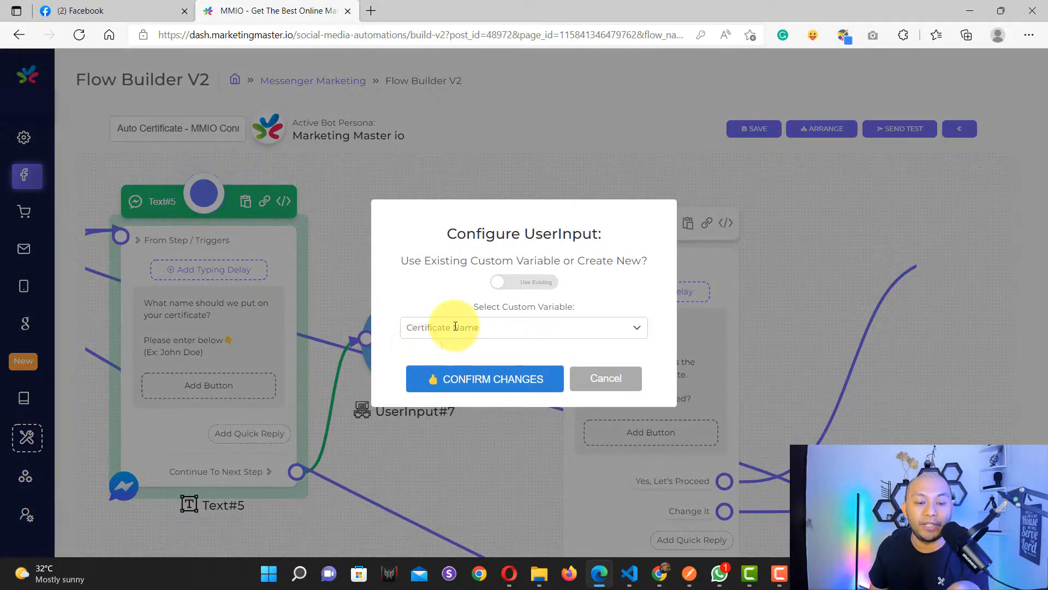
pyautogui.click(474, 380)
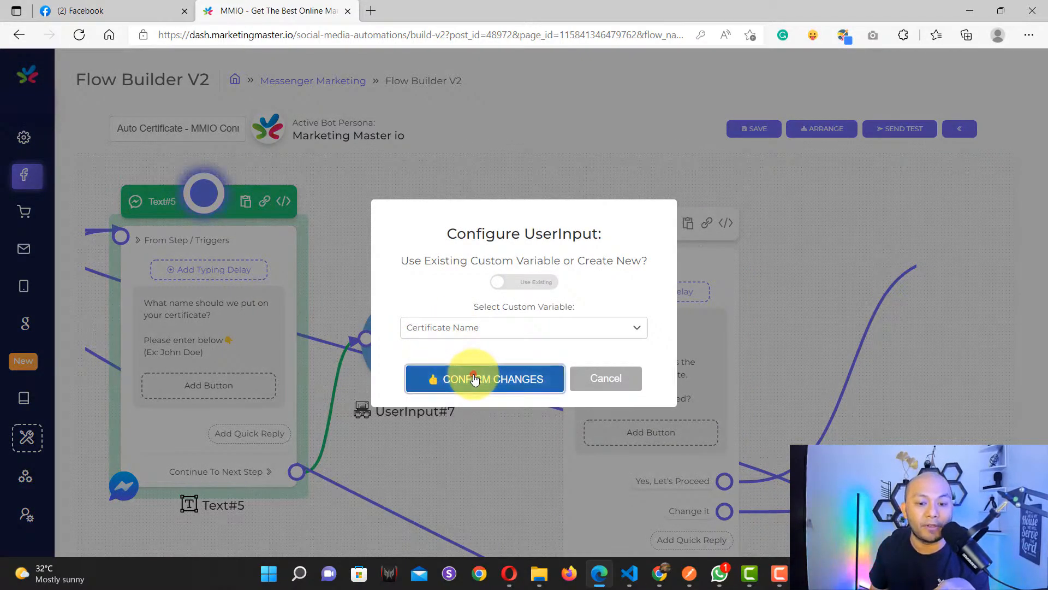
pyautogui.scroll(-2, 480, 377)
# Step: Inspect the Text#9 confirmation message's {{certificate_name}} placeholder, leaving the message unchanged
pyautogui.click(675, 326)
pyautogui.moveTo(676, 325); pyautogui.dragTo(542, 298)
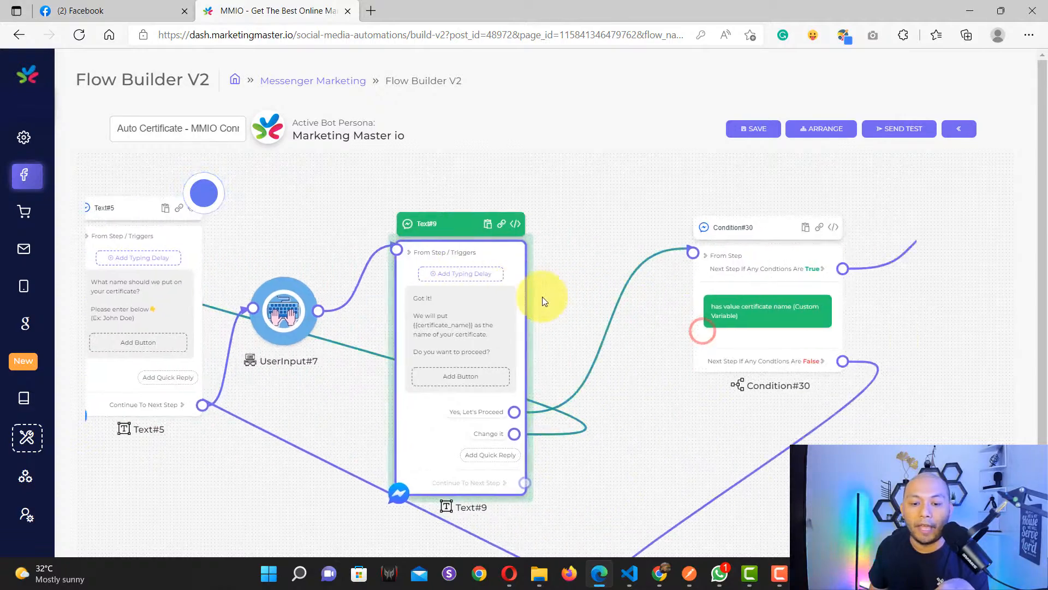
pyautogui.scroll(6, 421, 323)
pyautogui.doubleClick(456, 343)
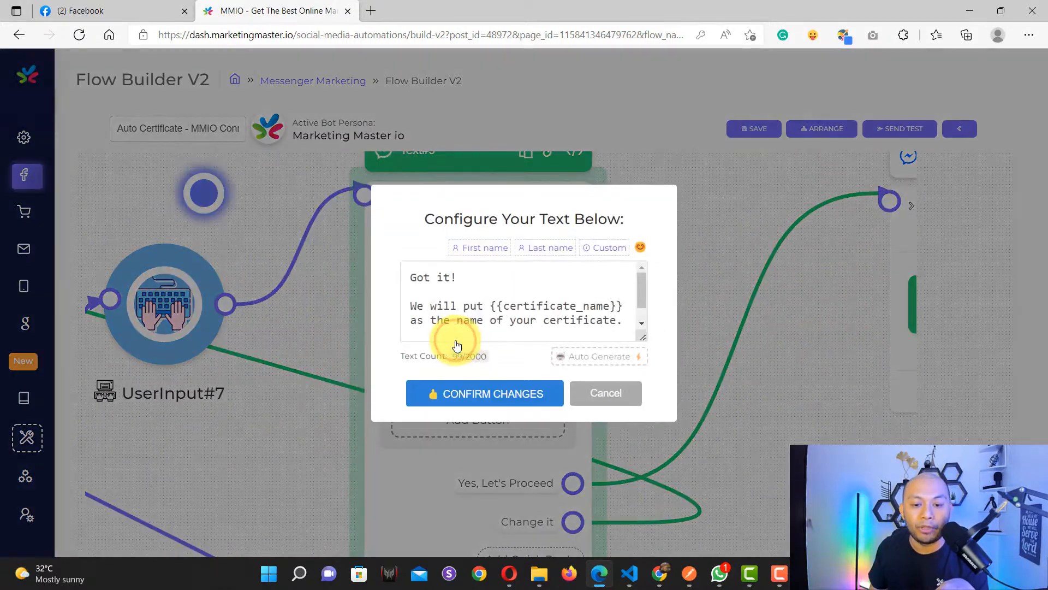
pyautogui.moveTo(622, 305); pyautogui.dragTo(596, 306)
pyautogui.moveTo(513, 307); pyautogui.dragTo(491, 306)
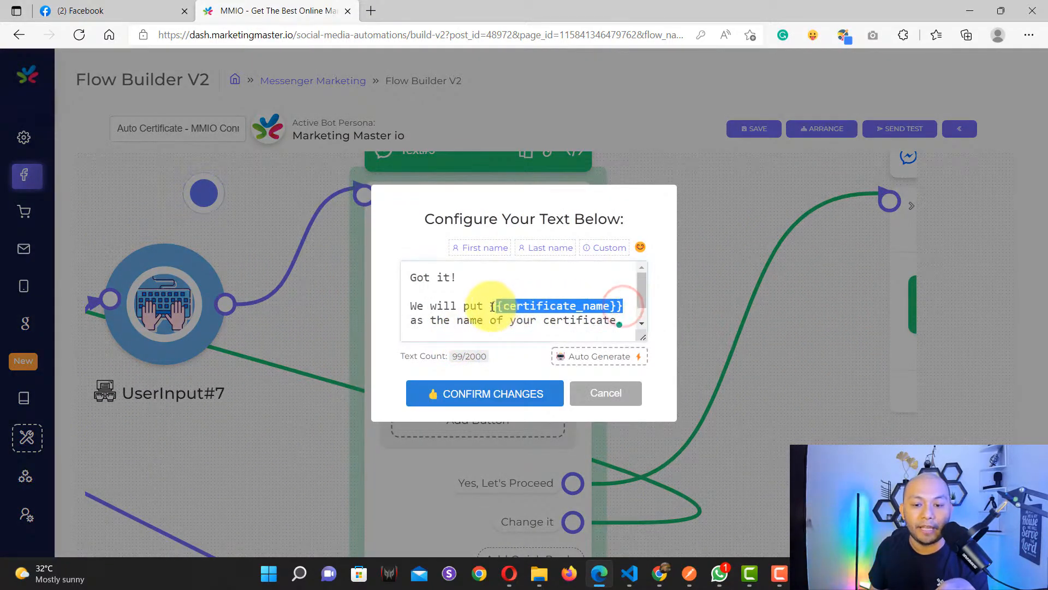
pyautogui.click(603, 392)
pyautogui.scroll(-2, 624, 387)
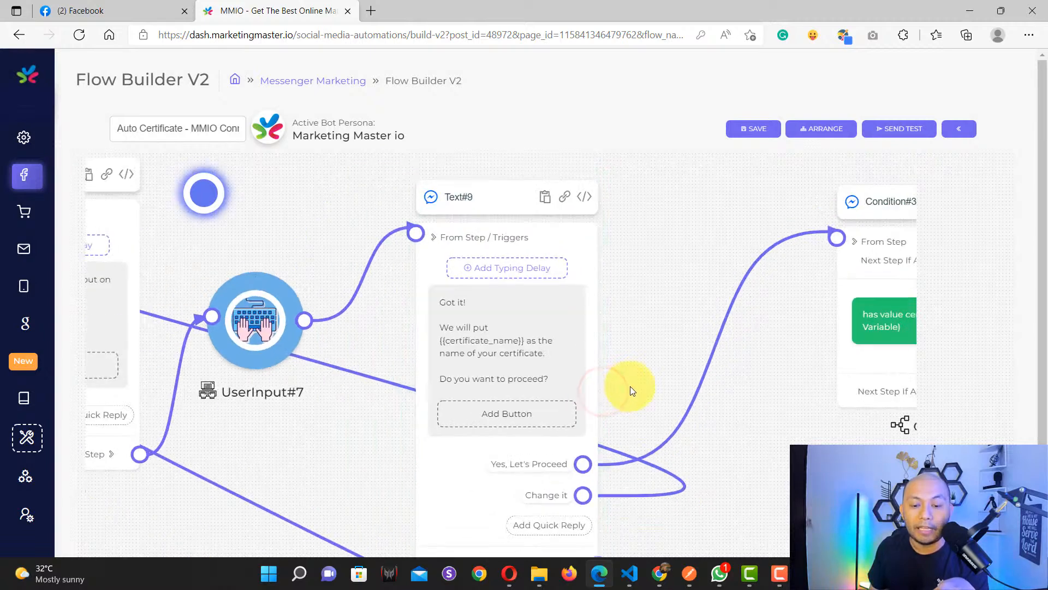
# Step: Review the Condition#30 rule that checks the certificate name, without changing it
pyautogui.moveTo(639, 384); pyautogui.dragTo(584, 332)
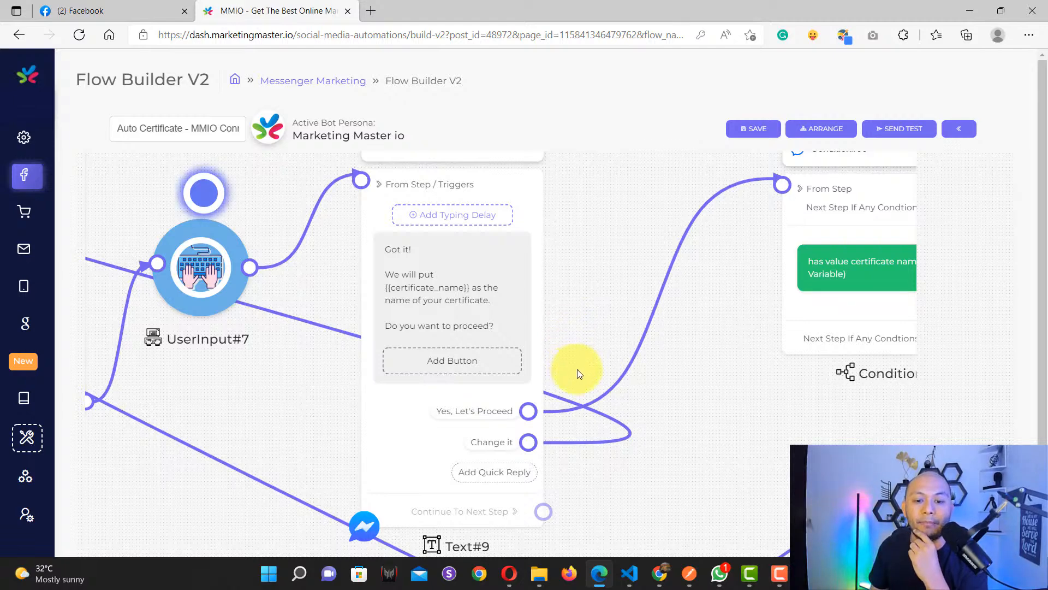
pyautogui.moveTo(752, 433); pyautogui.dragTo(655, 434)
pyautogui.click(329, 419)
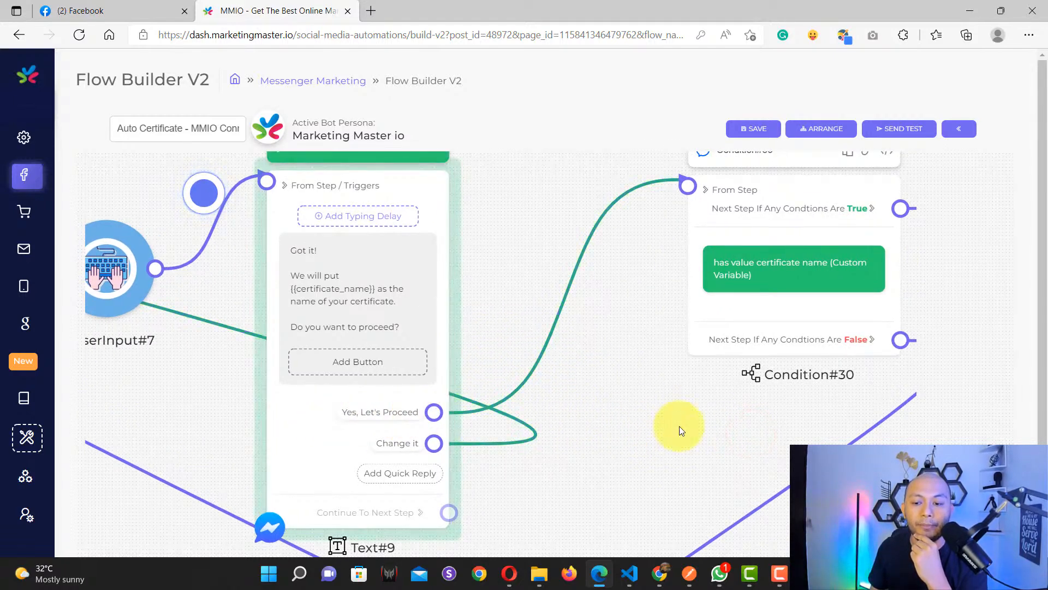
pyautogui.moveTo(814, 419); pyautogui.dragTo(469, 479)
pyautogui.scroll(4, 470, 333)
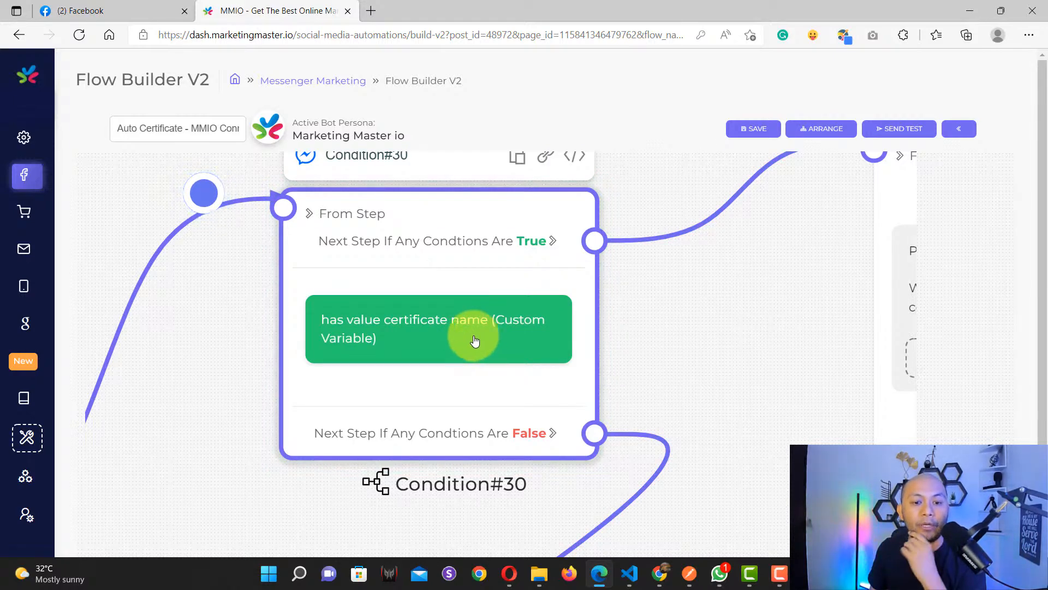
pyautogui.click(410, 329)
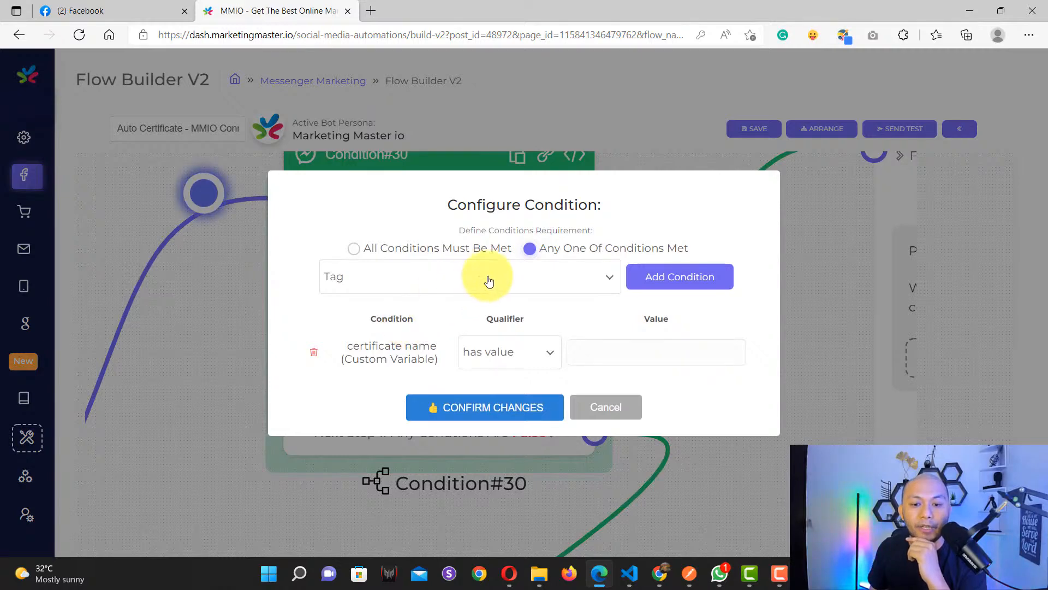
pyautogui.moveTo(347, 345); pyautogui.dragTo(411, 364)
pyautogui.click(623, 411)
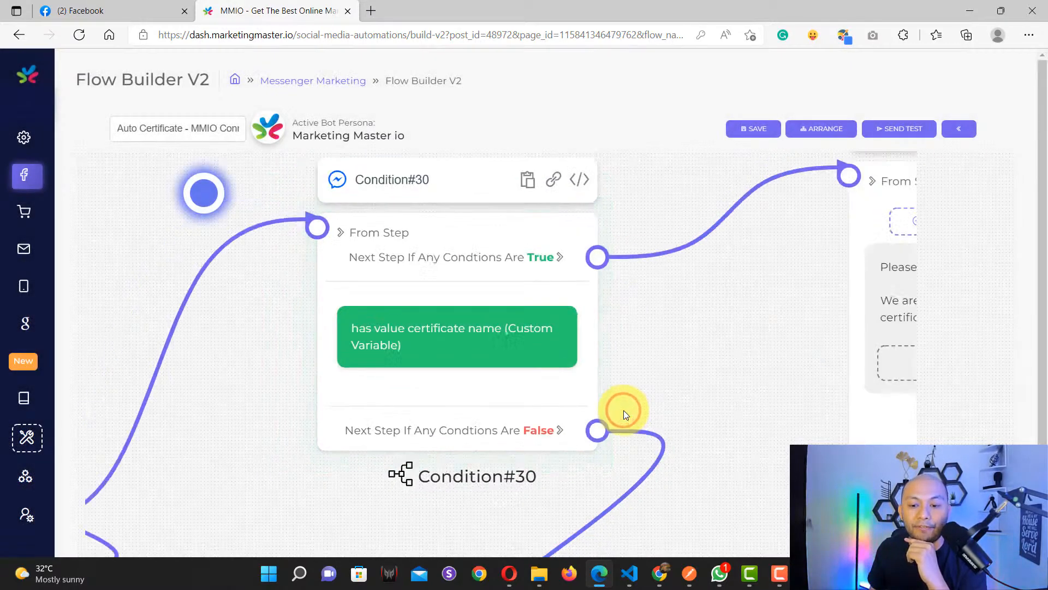
pyautogui.scroll(-3, 623, 410)
# Step: Trace the flow through Condition#30, Text#13 and the Text#28 retry message
pyautogui.moveTo(705, 356); pyautogui.dragTo(481, 378)
pyautogui.scroll(4, 561, 388)
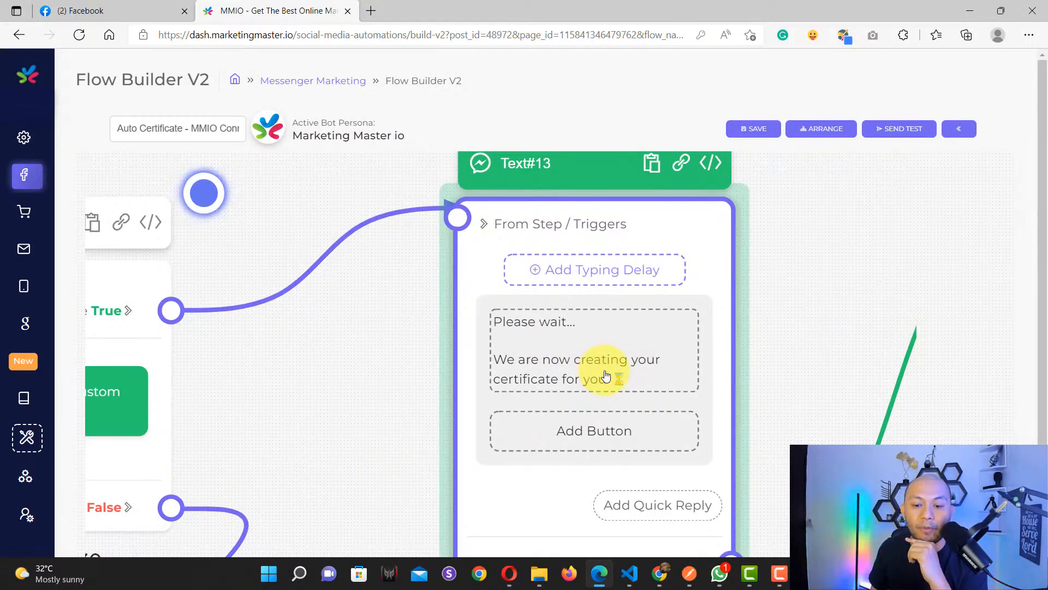
pyautogui.scroll(-2, 606, 375)
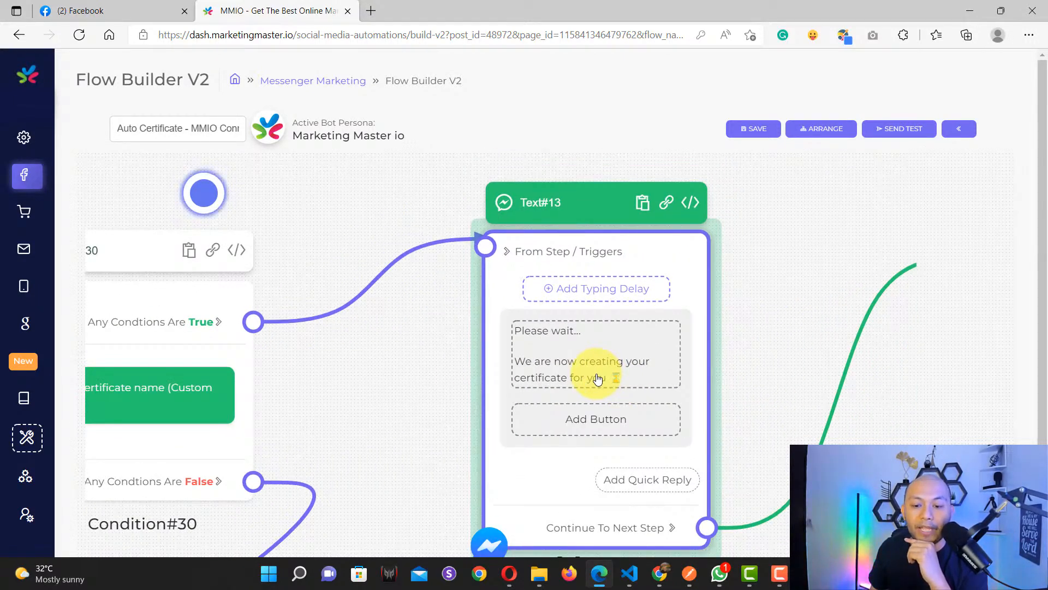
pyautogui.scroll(-3, 444, 398)
pyautogui.moveTo(401, 456); pyautogui.dragTo(569, 408)
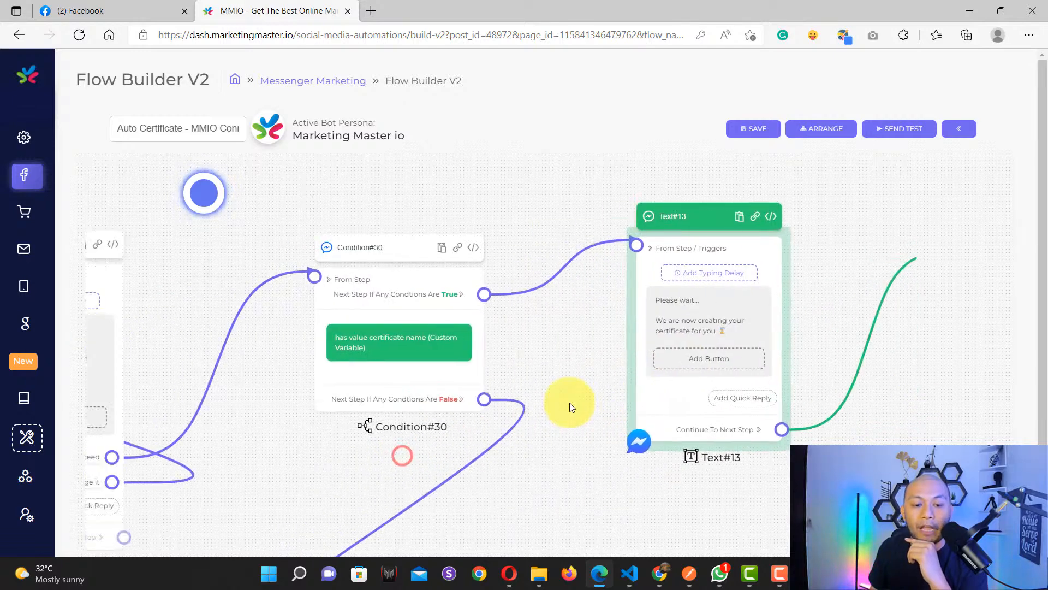
pyautogui.click(386, 360)
pyautogui.scroll(3, 384, 360)
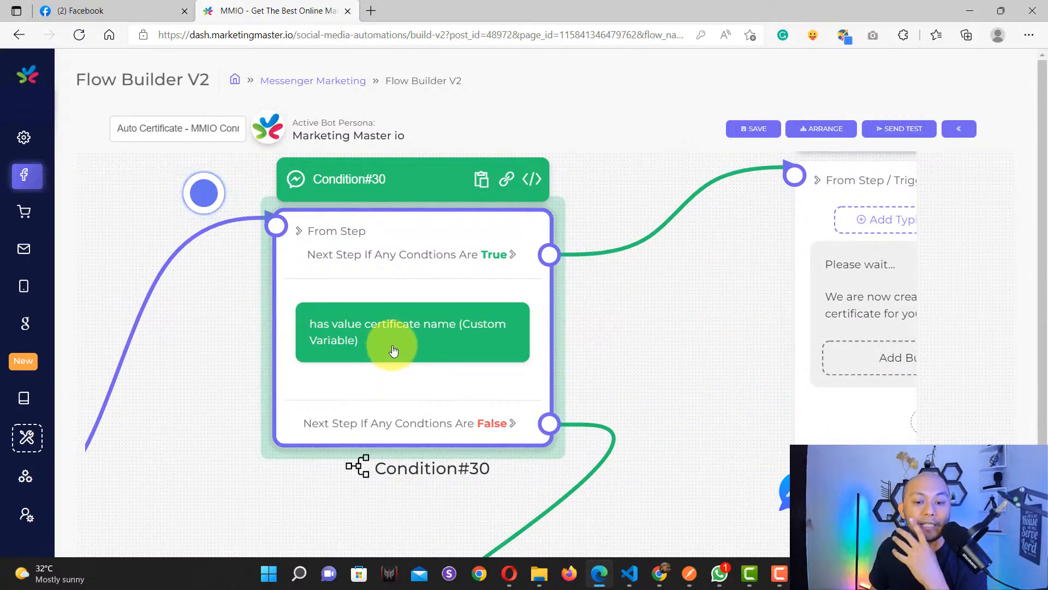
pyautogui.scroll(-2, 393, 350)
pyautogui.moveTo(511, 494); pyautogui.dragTo(655, 286)
pyautogui.scroll(-2, 551, 419)
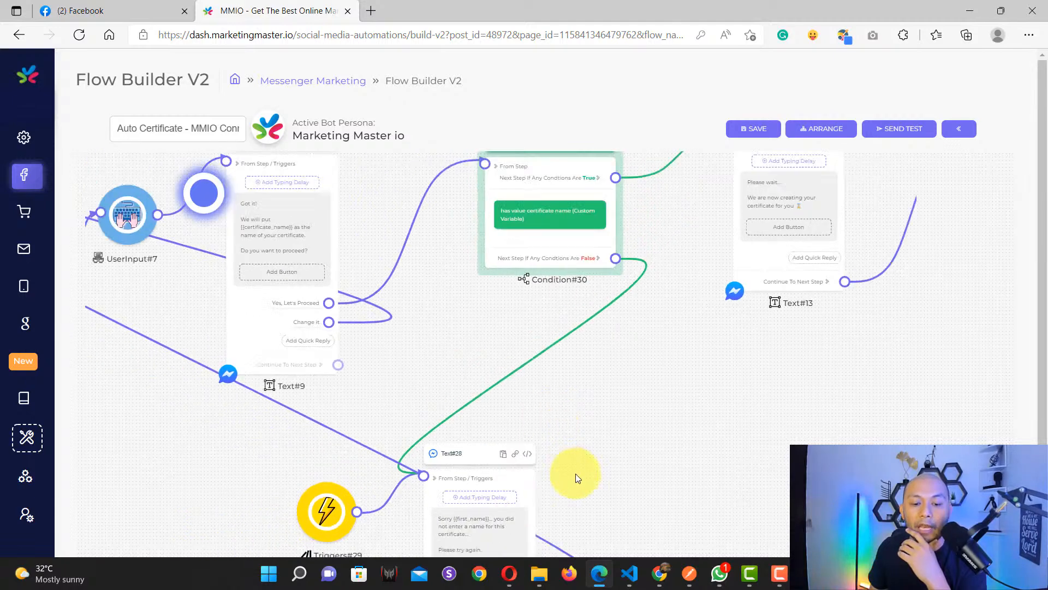
pyautogui.moveTo(573, 480); pyautogui.dragTo(589, 322)
pyautogui.scroll(3, 467, 403)
pyautogui.click(469, 401)
# Step: Locate and select the Text#5 name question step
pyautogui.scroll(3, 469, 401)
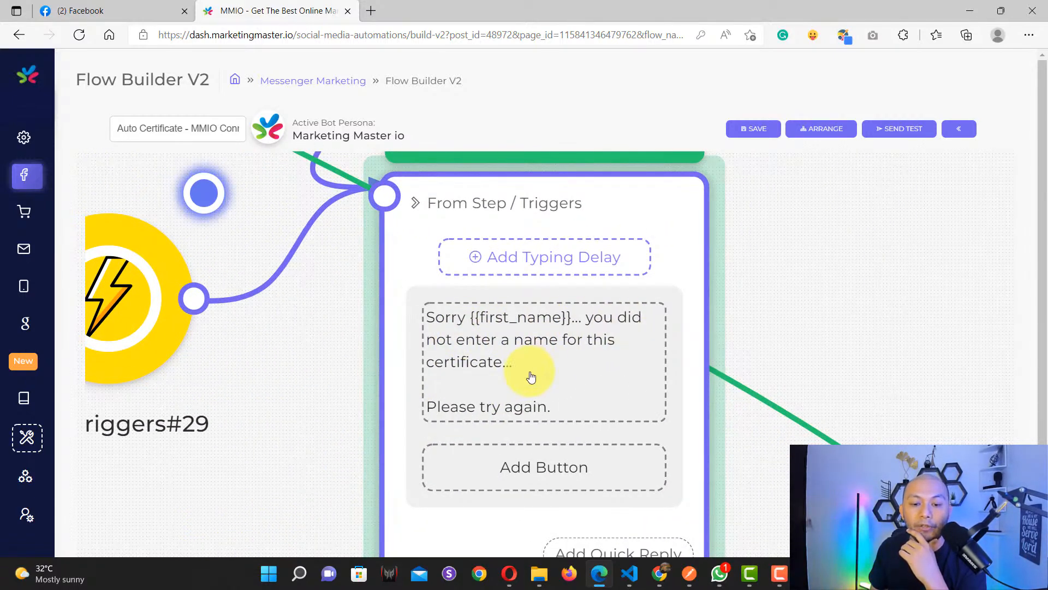
pyautogui.scroll(-5, 531, 377)
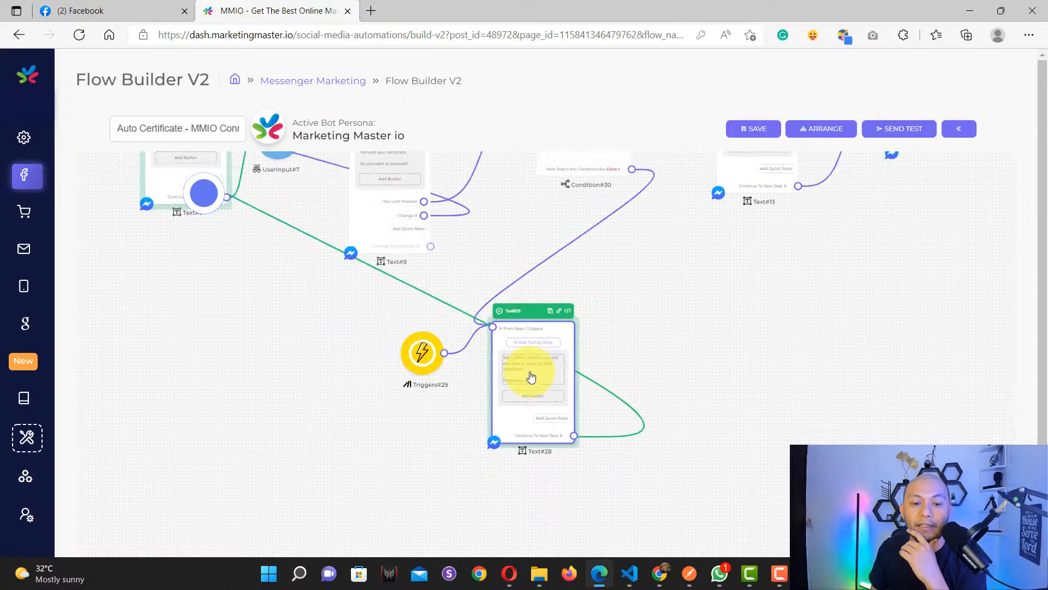
pyautogui.moveTo(287, 302); pyautogui.dragTo(579, 482)
pyautogui.scroll(5, 496, 336)
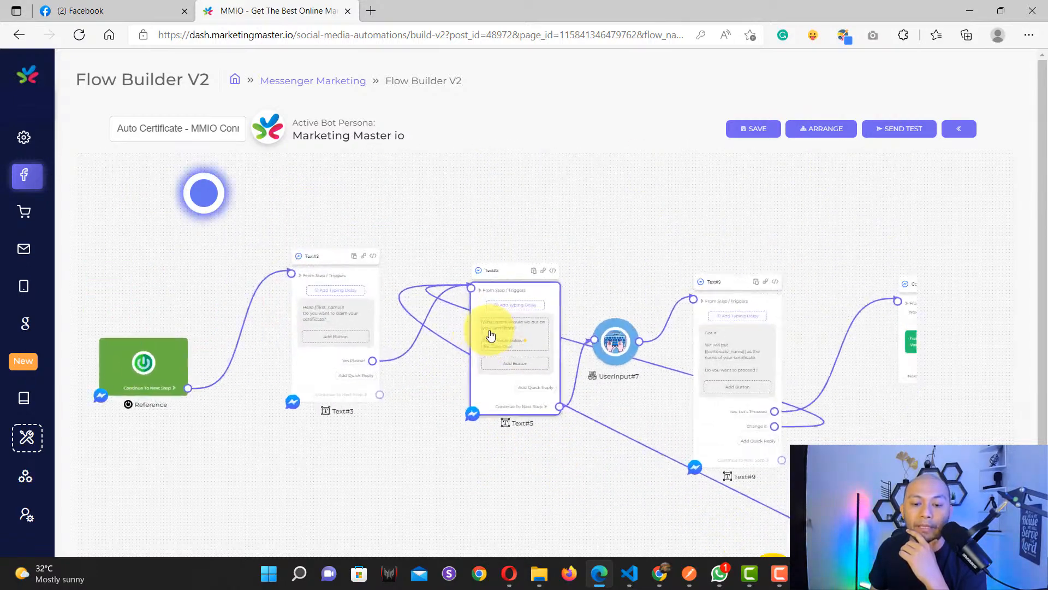
pyautogui.click(522, 346)
pyautogui.scroll(5, 523, 350)
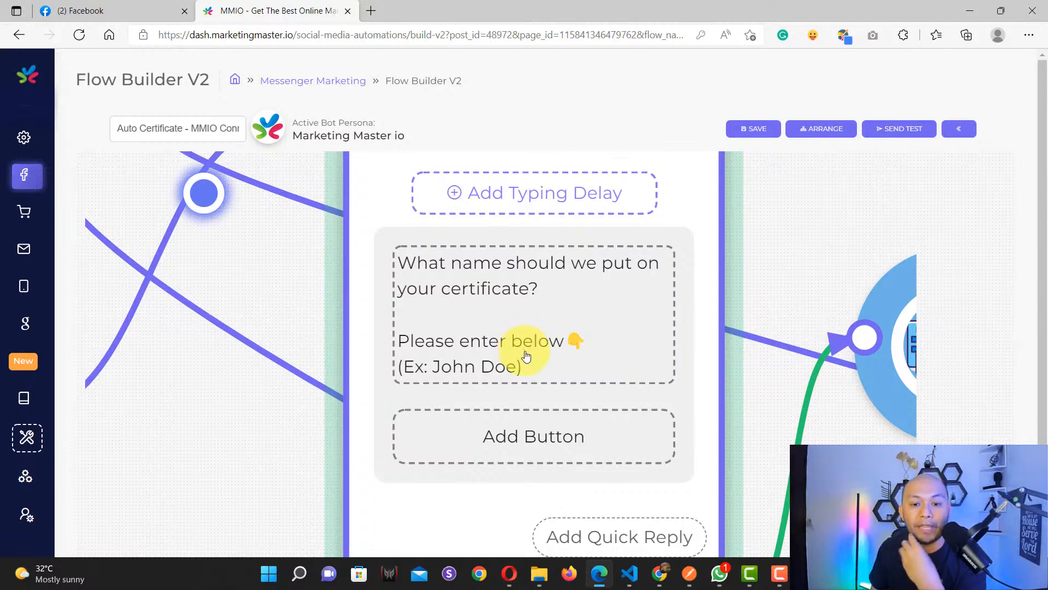
pyautogui.scroll(-8, 526, 355)
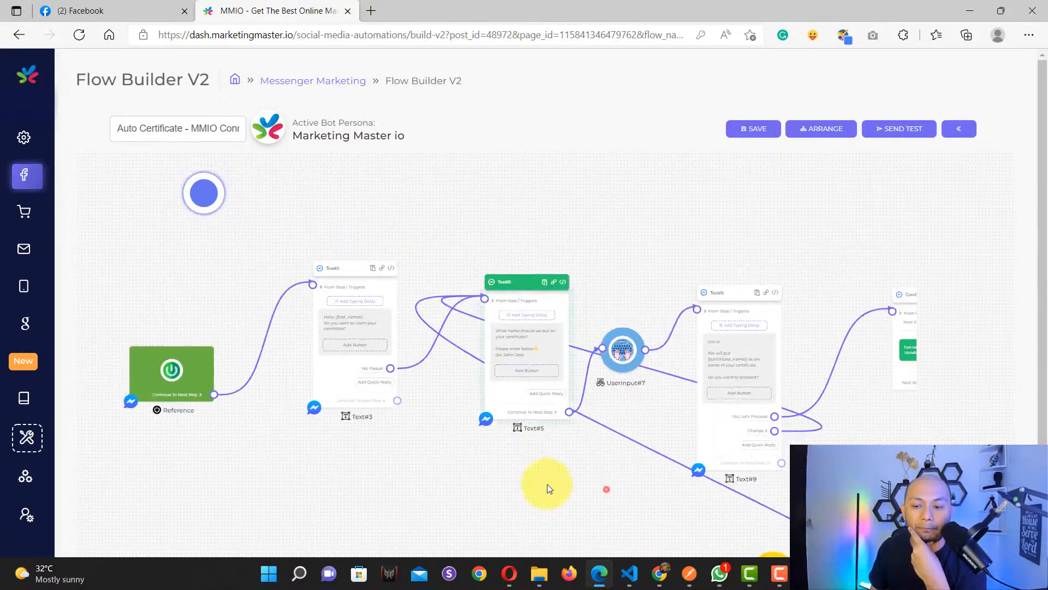
# Step: Check that the HTTP#11 webhook URL points to connect.marketingmaster.io
pyautogui.moveTo(547, 483); pyautogui.dragTo(163, 460)
pyautogui.moveTo(801, 437); pyautogui.dragTo(445, 470)
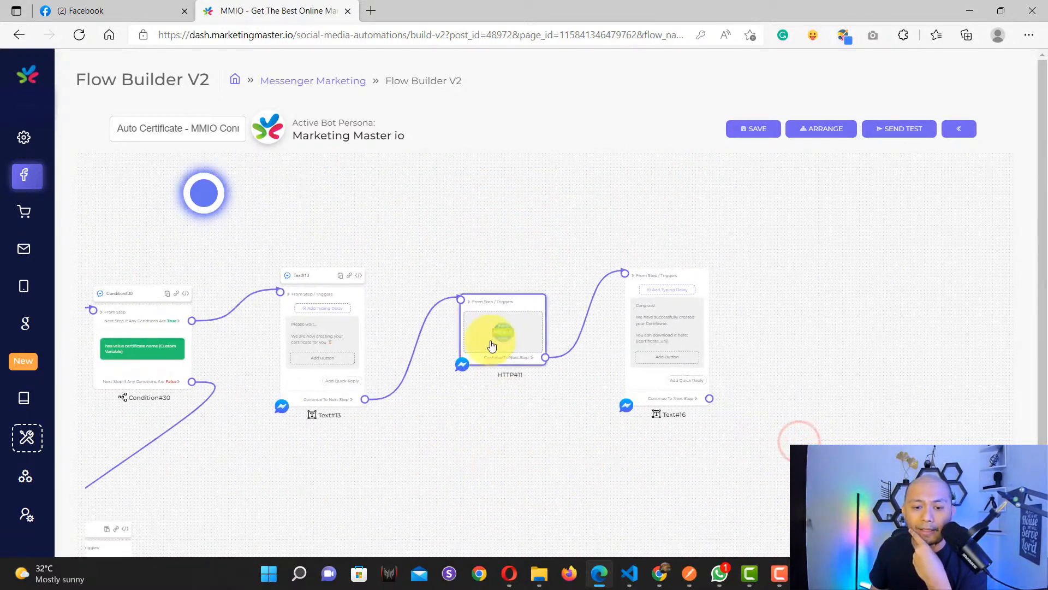
pyautogui.scroll(6, 491, 345)
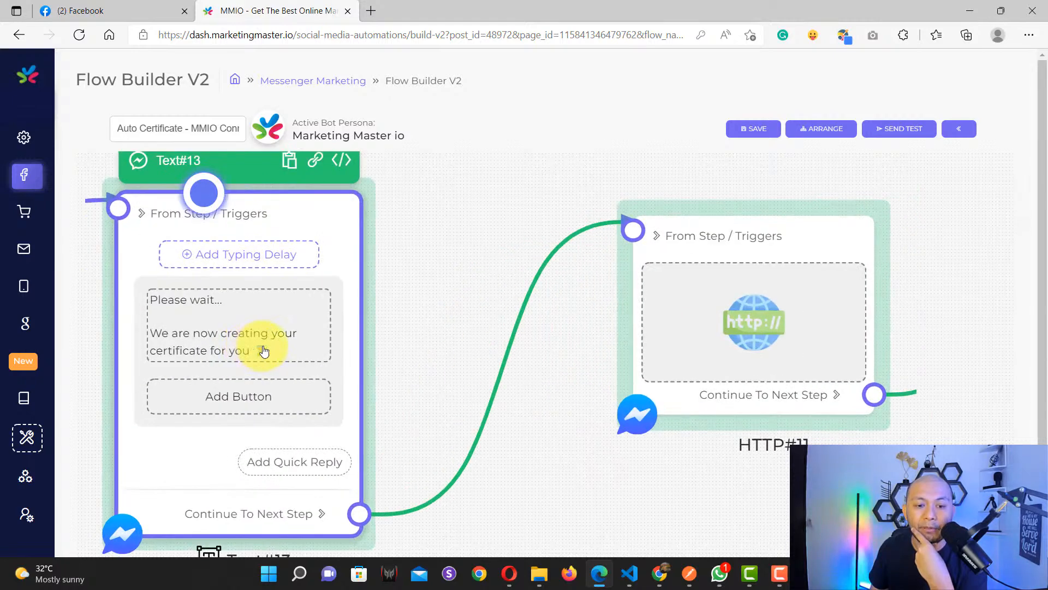
pyautogui.scroll(-3, 264, 351)
pyautogui.moveTo(680, 486); pyautogui.dragTo(549, 486)
pyautogui.scroll(3, 513, 363)
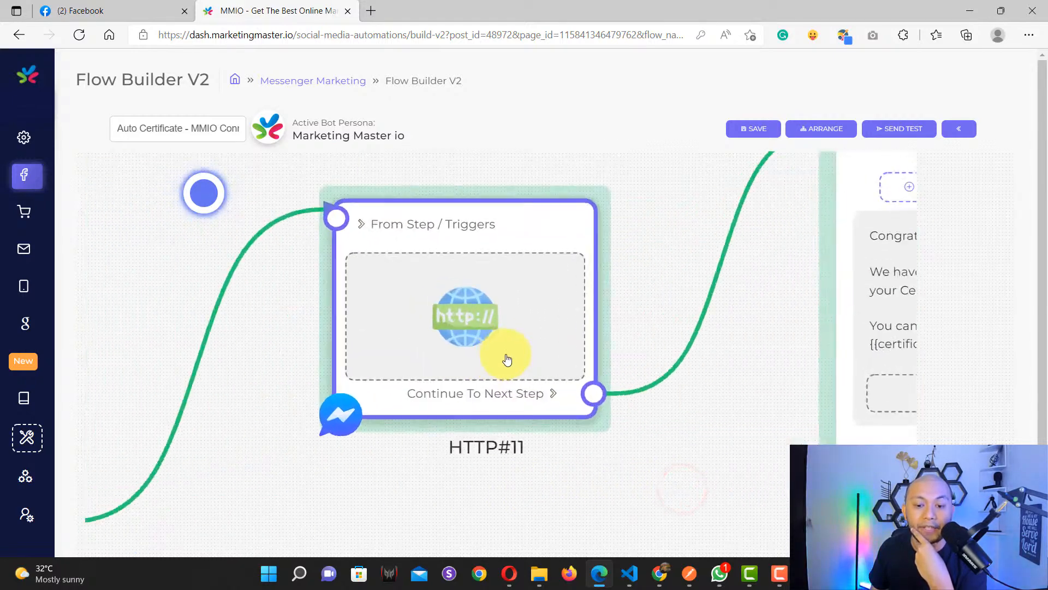
pyautogui.doubleClick(453, 300)
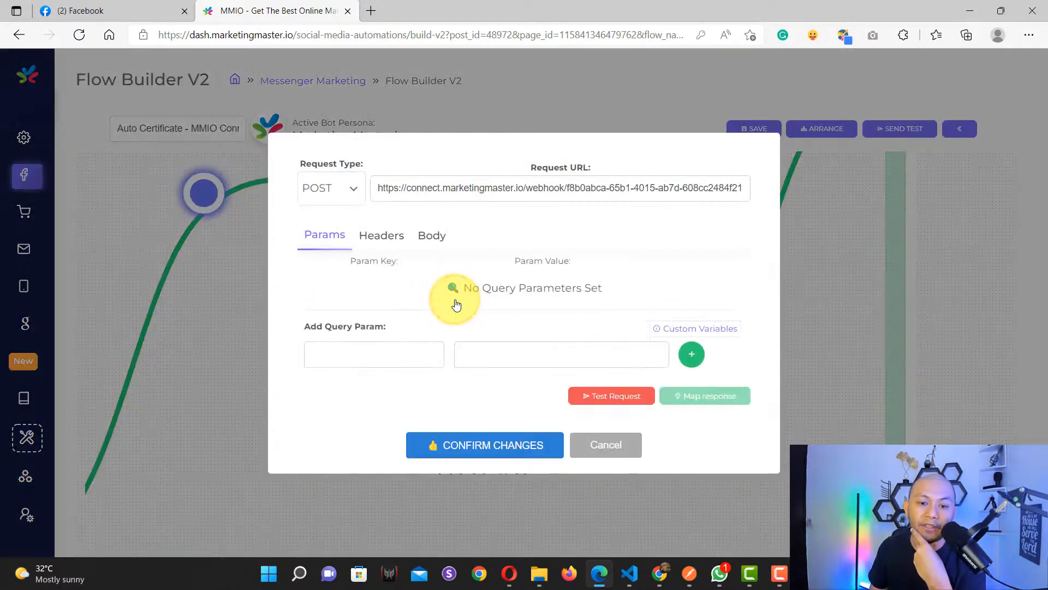
pyautogui.moveTo(407, 188); pyautogui.dragTo(527, 188)
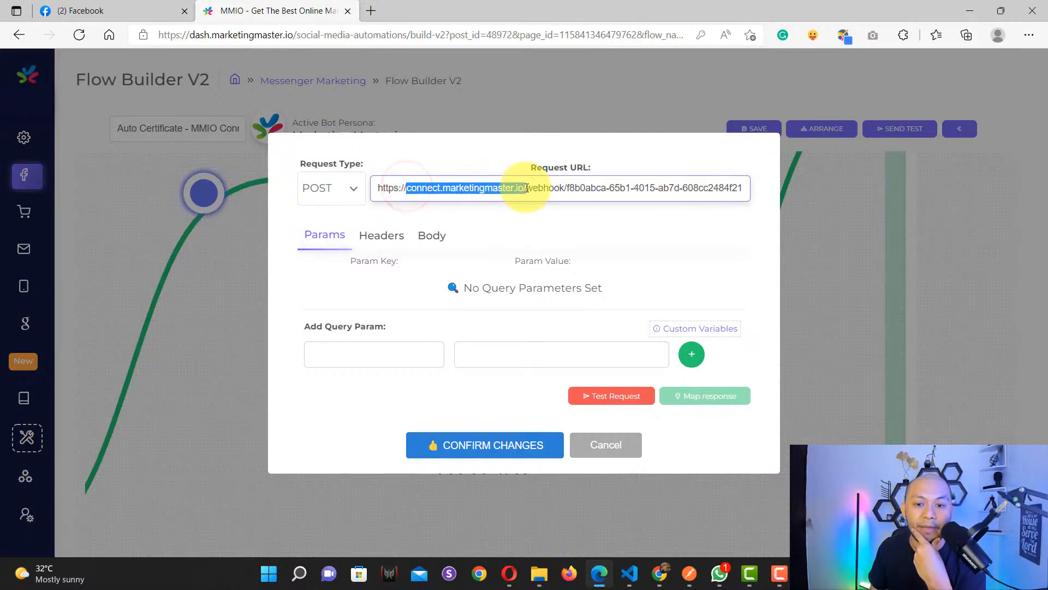
pyautogui.click(521, 229)
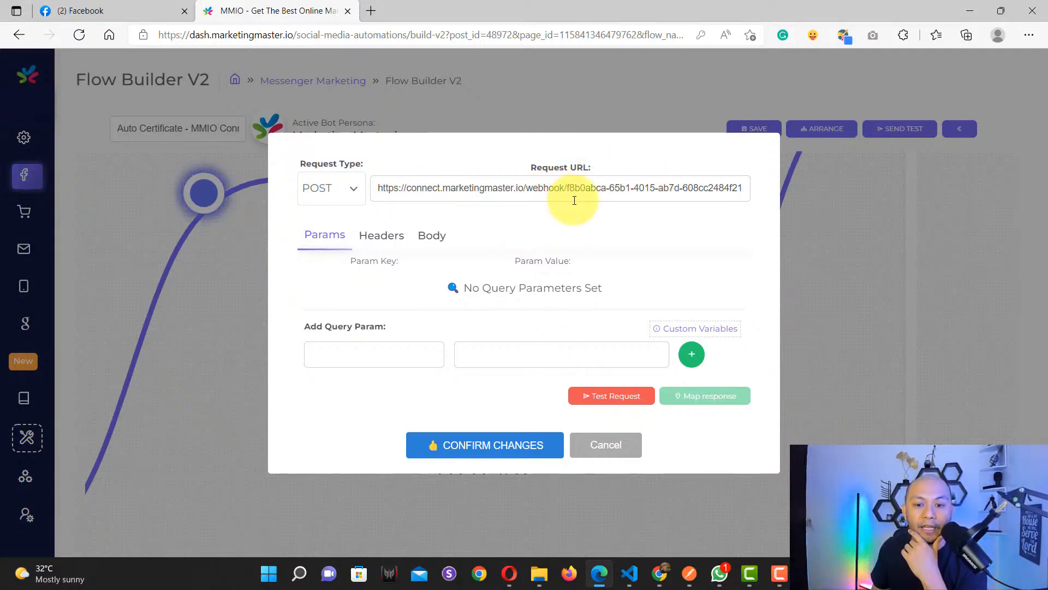
pyautogui.click(607, 445)
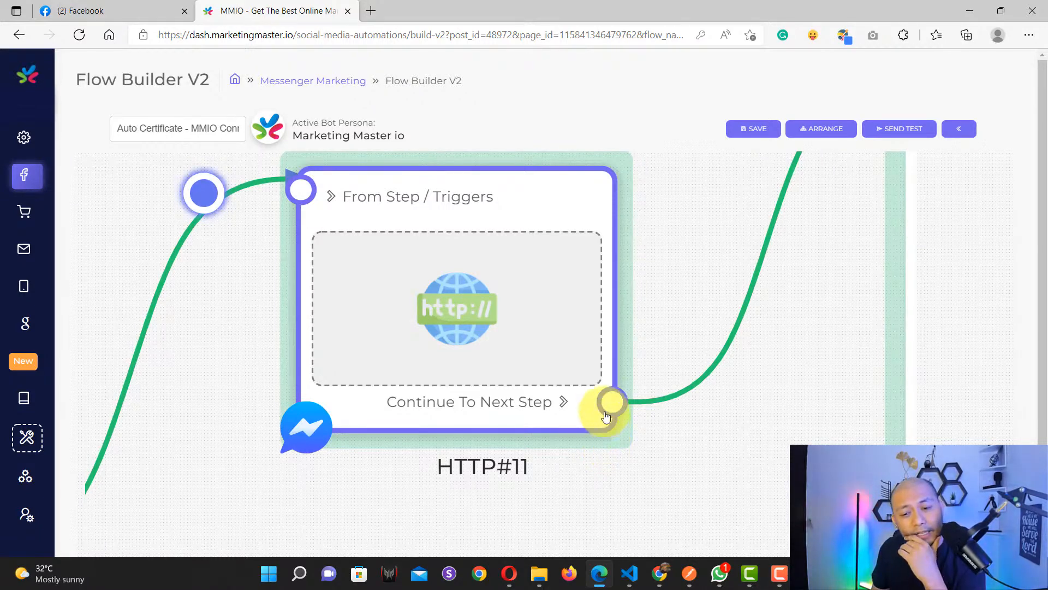
# Step: Reopen the HTTP#11 request settings and close them without changes
pyautogui.click(582, 383)
pyautogui.scroll(-3, 582, 383)
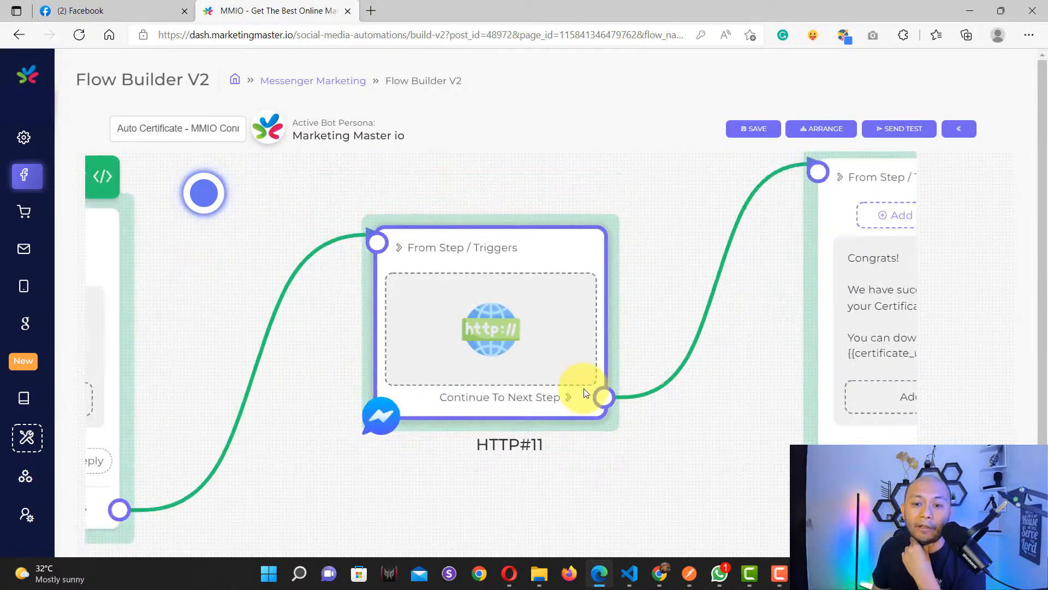
pyautogui.moveTo(691, 429); pyautogui.dragTo(467, 426)
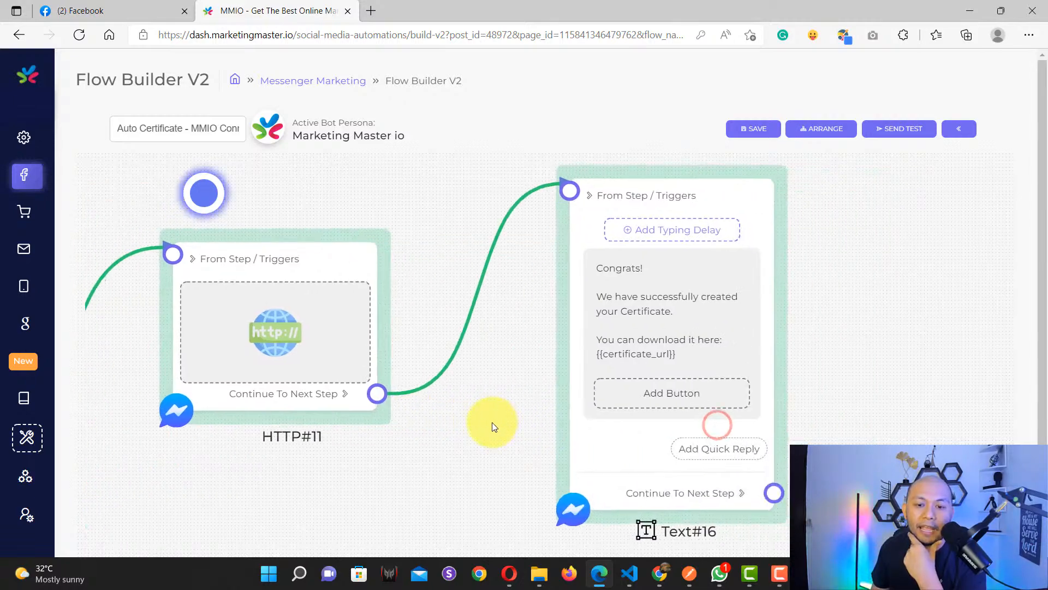
pyautogui.click(329, 334)
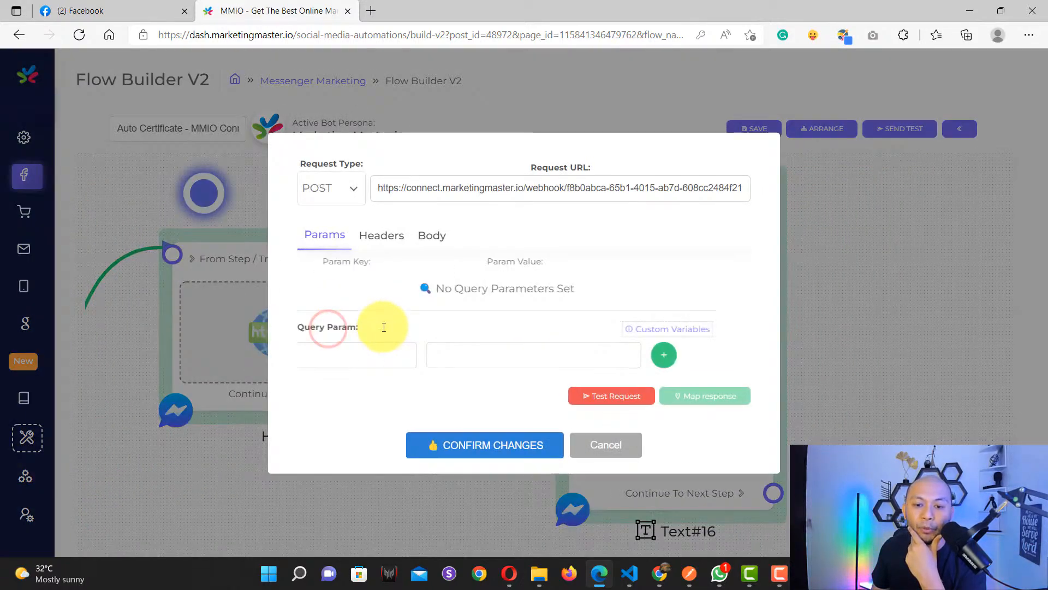
pyautogui.click(603, 442)
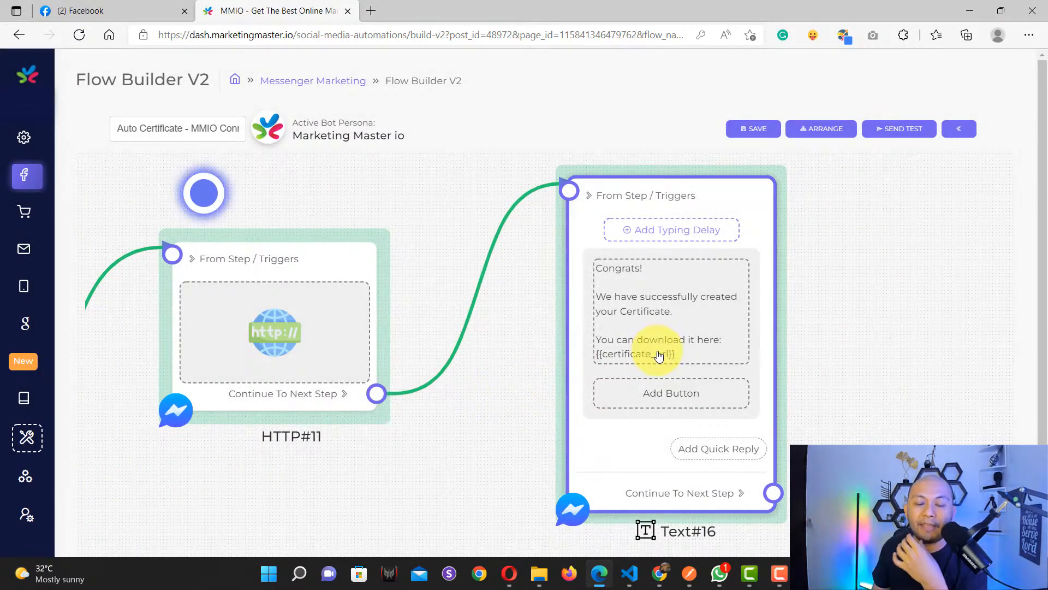
pyautogui.scroll(5, 656, 356)
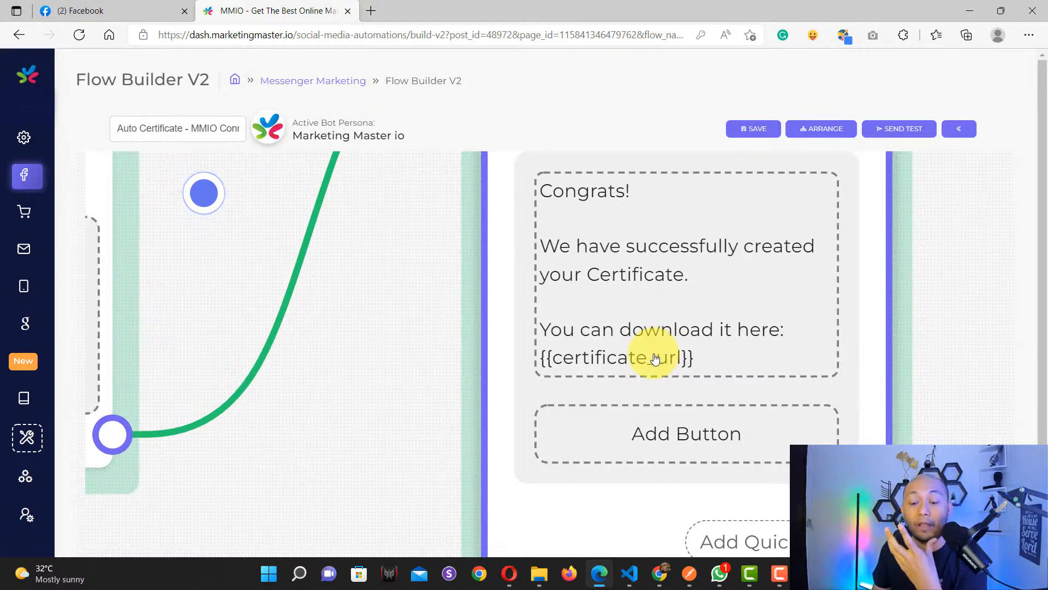
pyautogui.scroll(-4, 656, 358)
# Step: Review the Congrats message and its {{certificate_url}} placeholder, leaving it unchanged
pyautogui.click(653, 356)
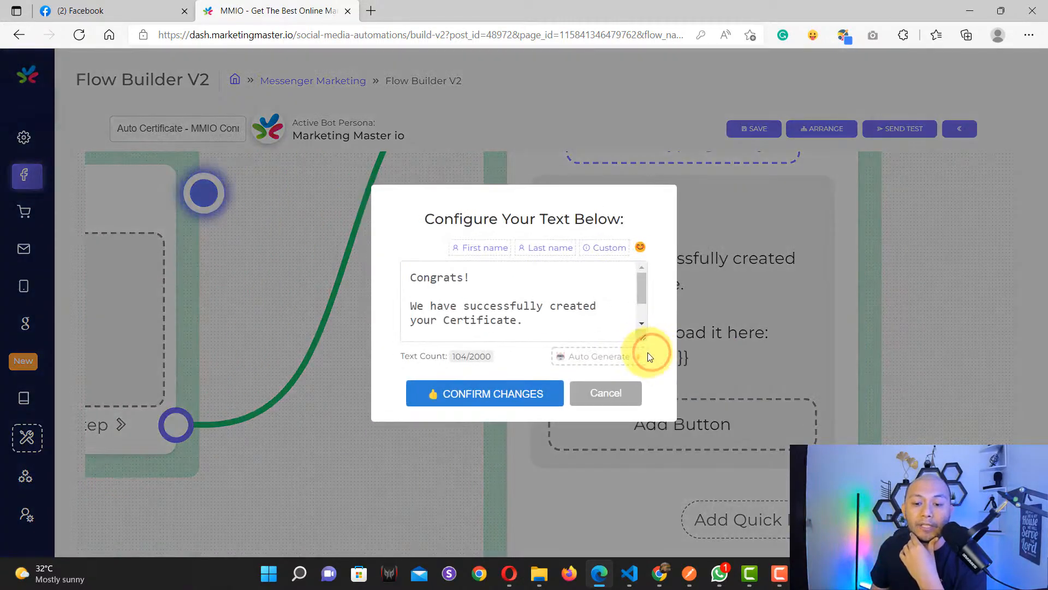
pyautogui.moveTo(641, 335); pyautogui.dragTo(646, 408)
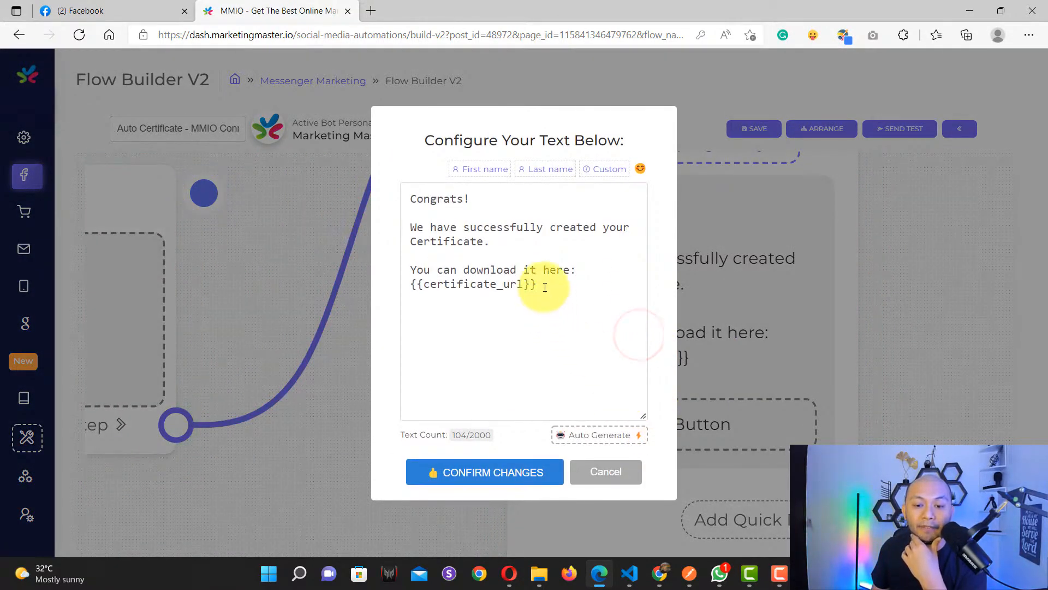
pyautogui.moveTo(545, 286); pyautogui.dragTo(393, 281)
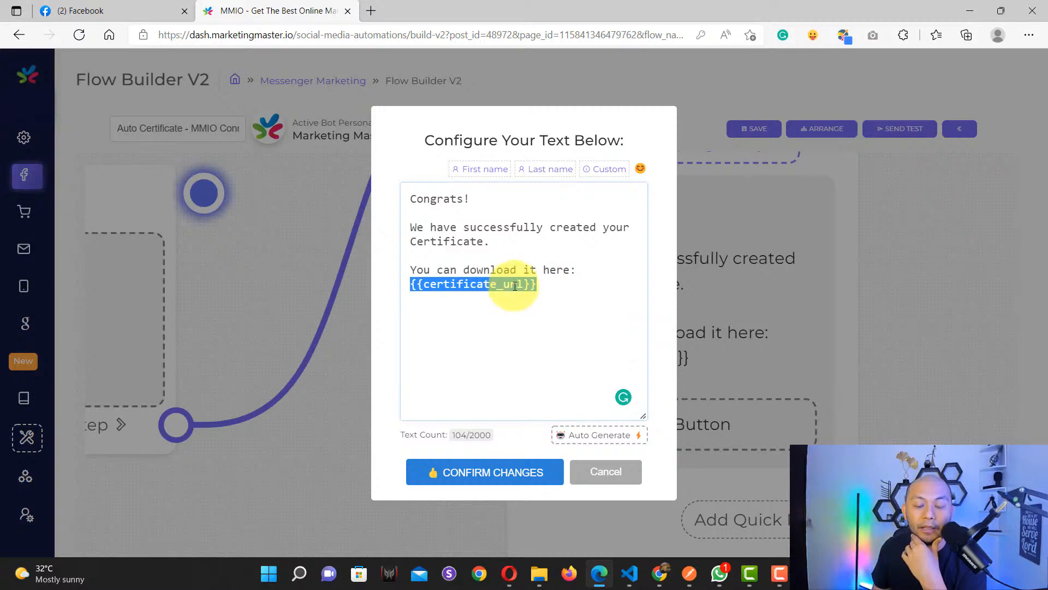
pyautogui.click(546, 286)
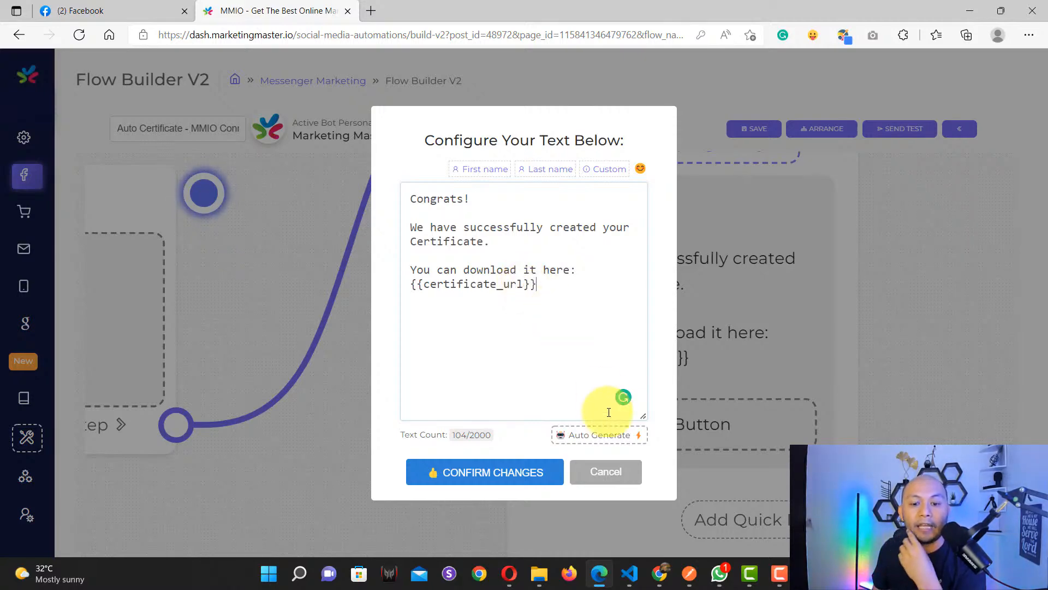
pyautogui.click(600, 473)
# Step: Zoom out to the whole flow, then launch MMIO Connect from Utilities
pyautogui.scroll(-8, 600, 474)
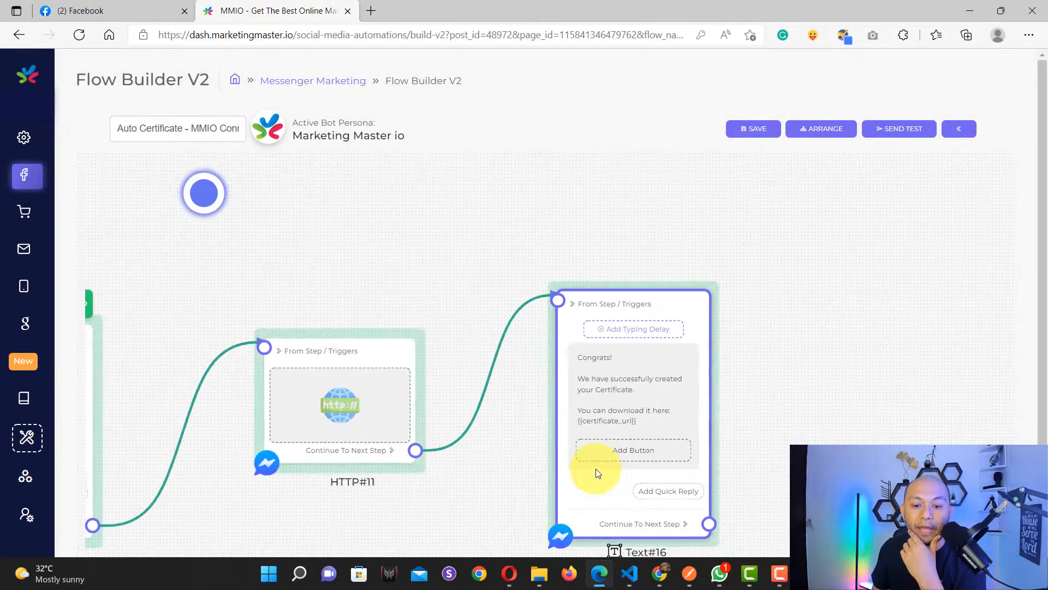
pyautogui.moveTo(441, 512); pyautogui.dragTo(679, 399)
pyautogui.scroll(-5, 601, 453)
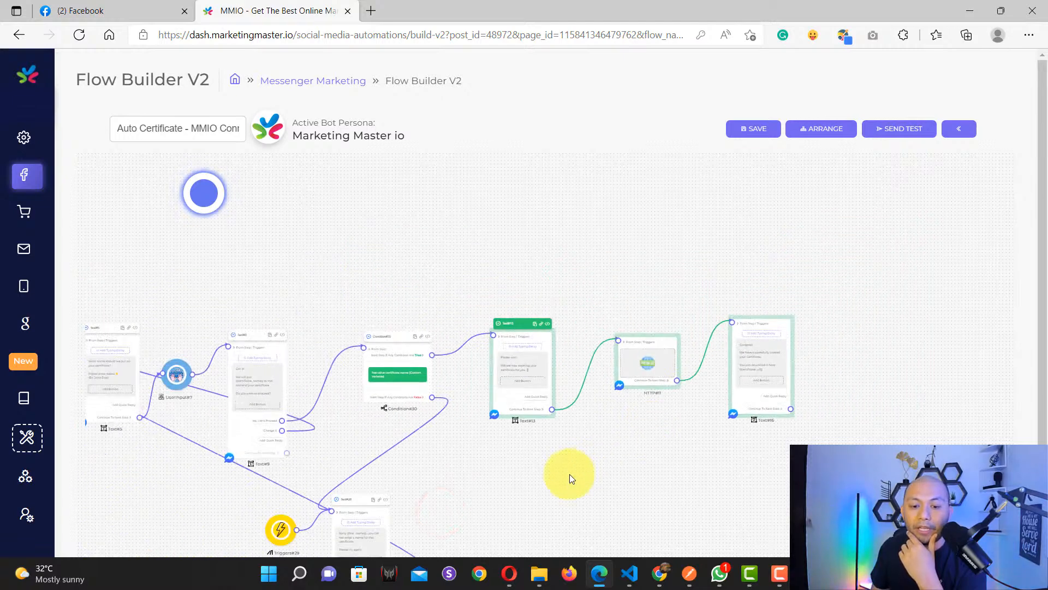
pyautogui.moveTo(565, 483); pyautogui.dragTo(707, 371)
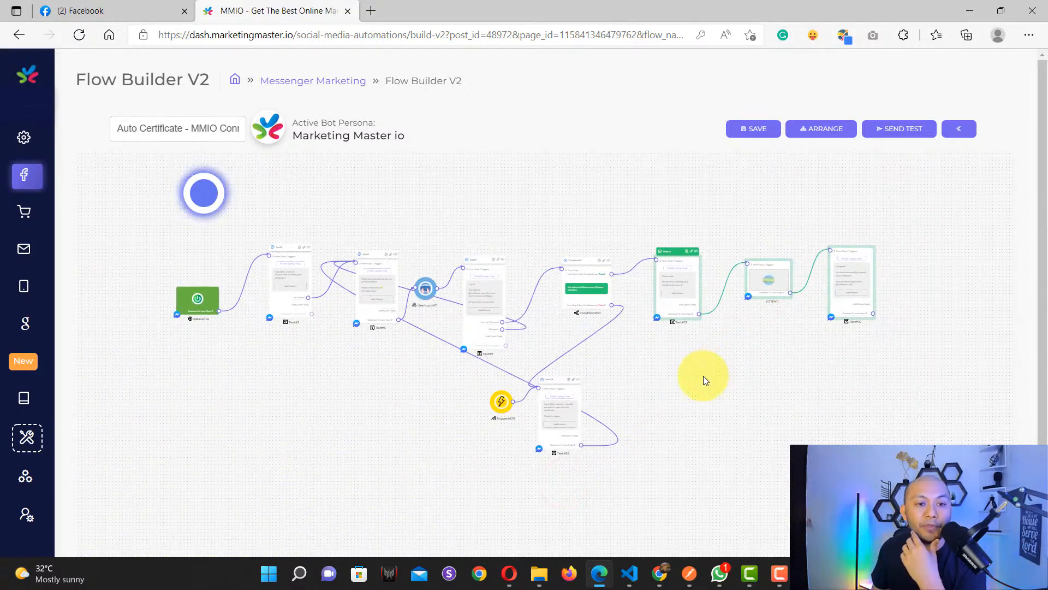
pyautogui.scroll(3, 703, 376)
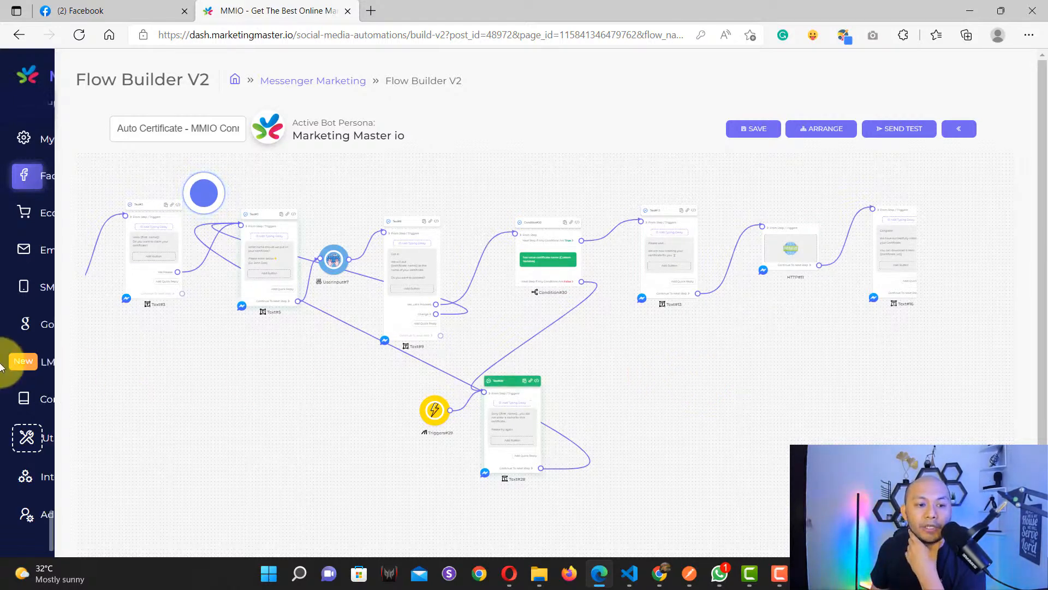
pyautogui.moveTo(77, 355)
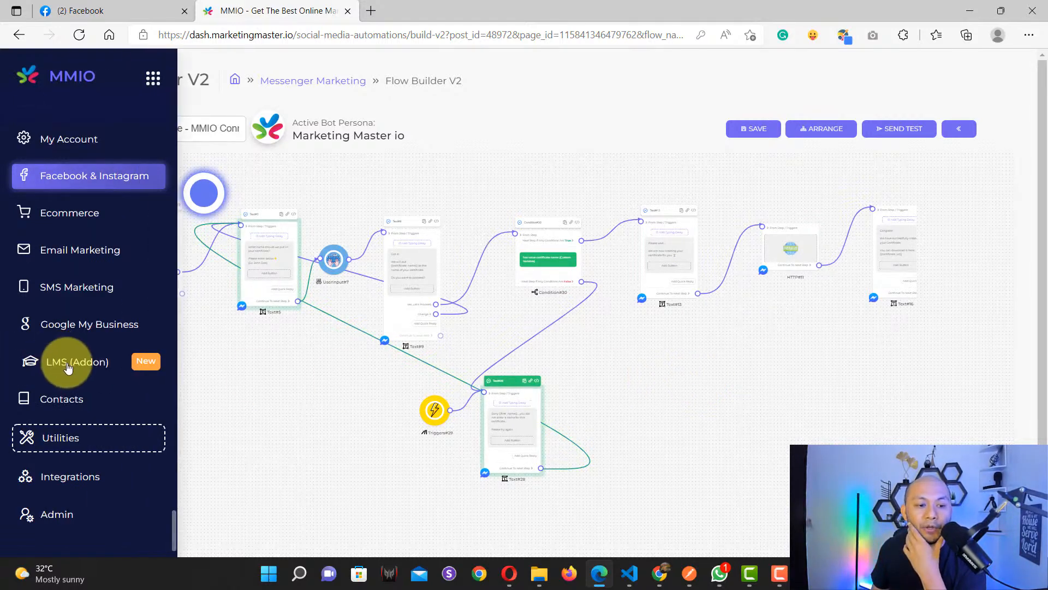
pyautogui.click(64, 430)
pyautogui.scroll(2, 79, 398)
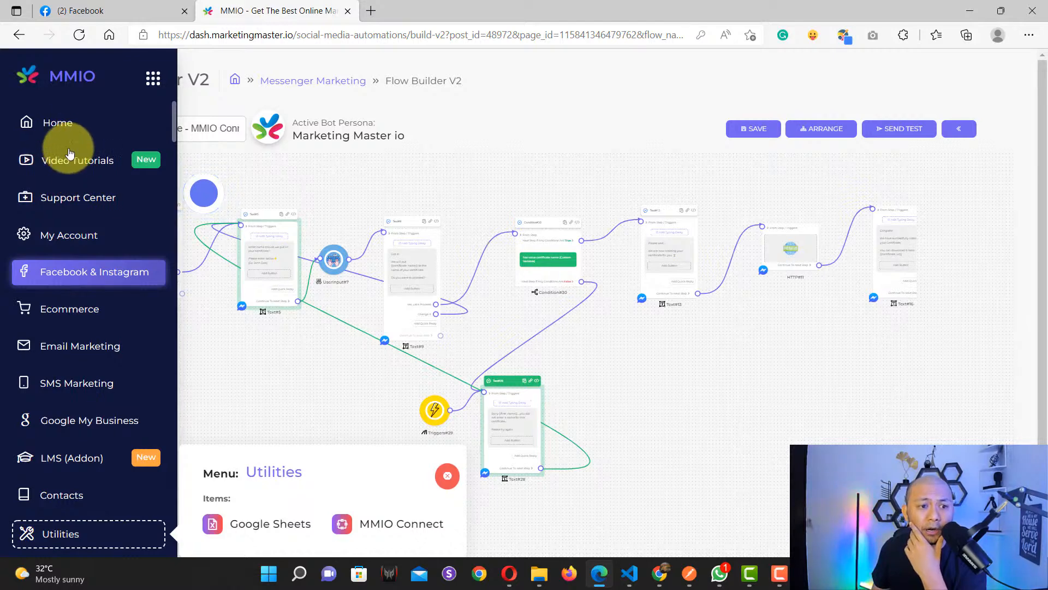
pyautogui.scroll(-2, 80, 252)
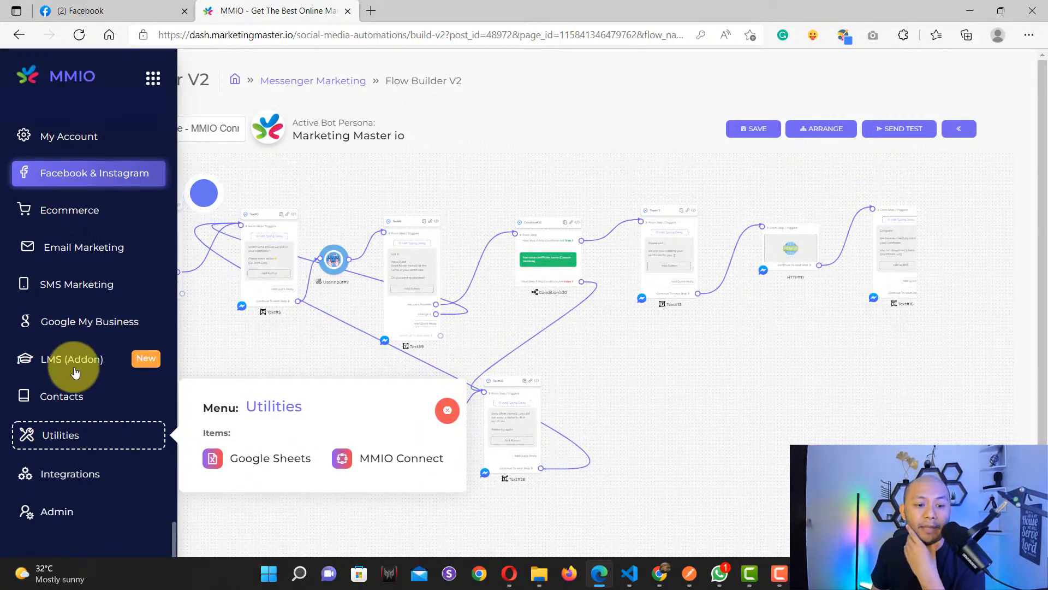
pyautogui.click(388, 463)
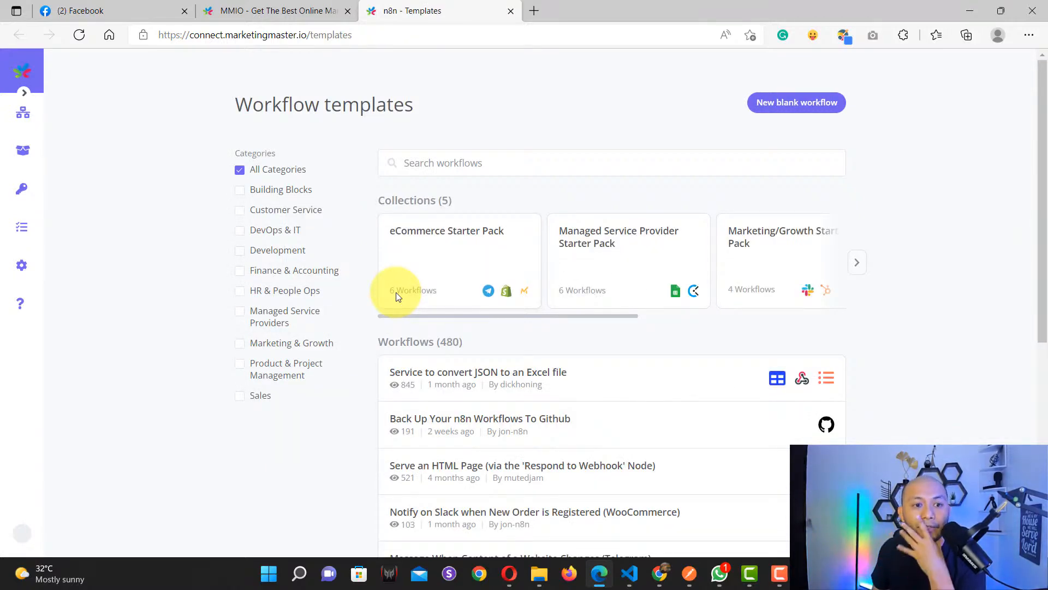
# Step: Create a new blank workflow from the Workflows menu
pyautogui.click(78, 80)
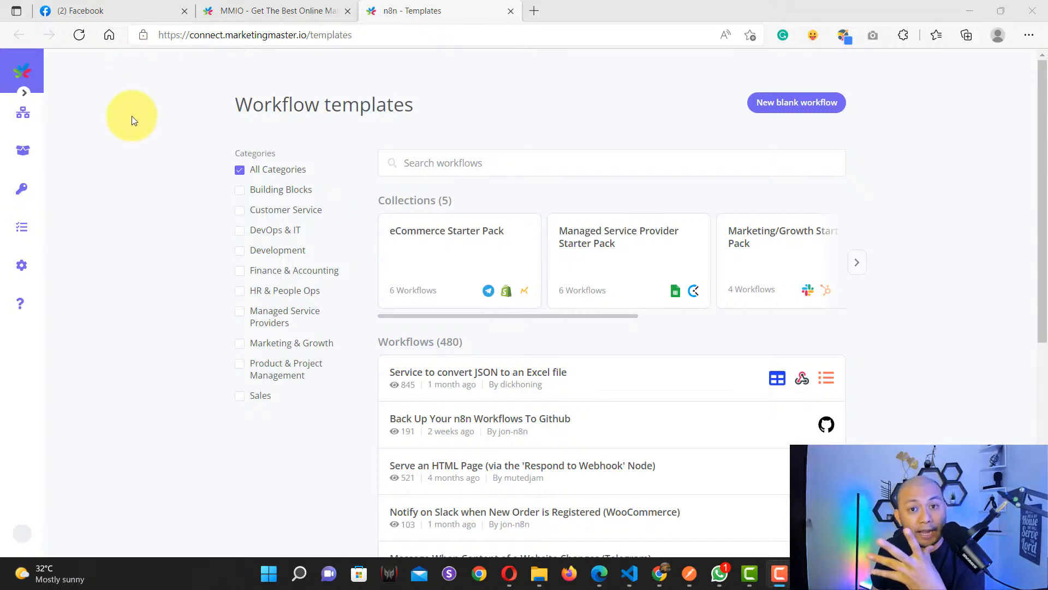
pyautogui.moveTo(24, 113)
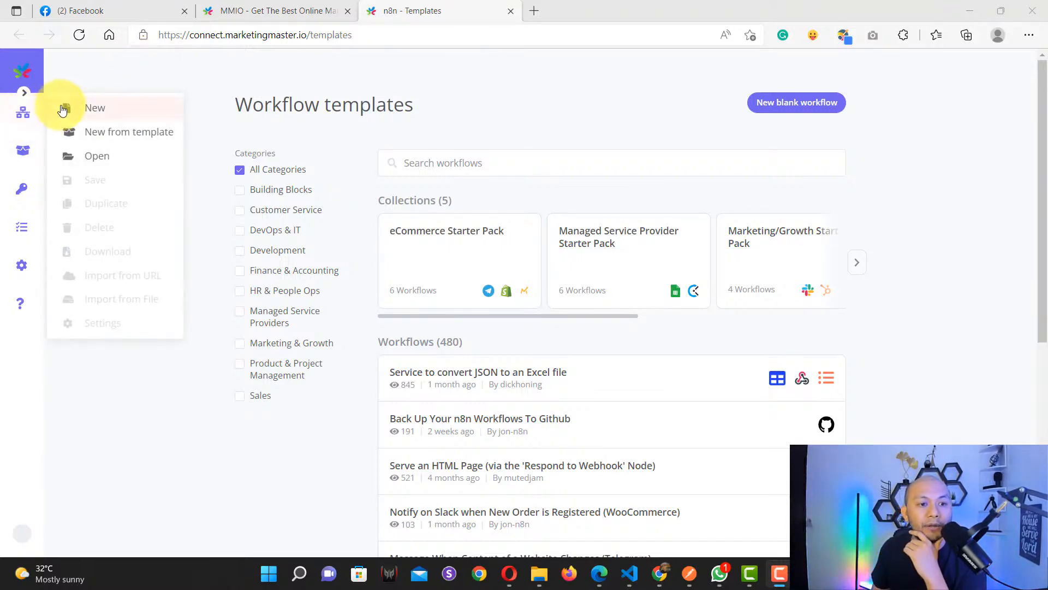
pyautogui.click(61, 104)
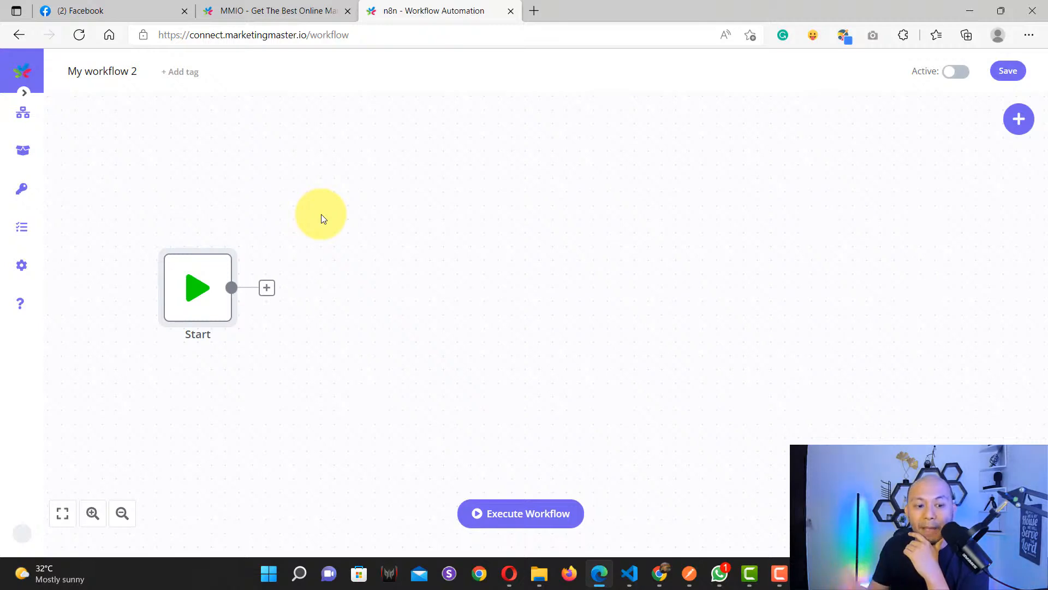
# Step: Look at the Help > Documentation page, then close its tab
pyautogui.click(13, 304)
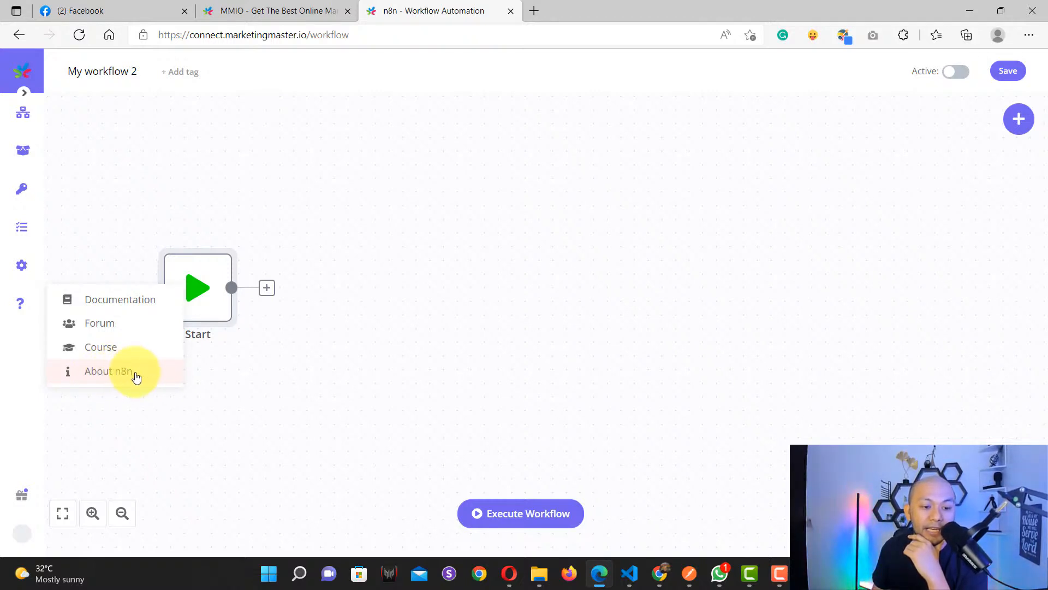
pyautogui.click(113, 304)
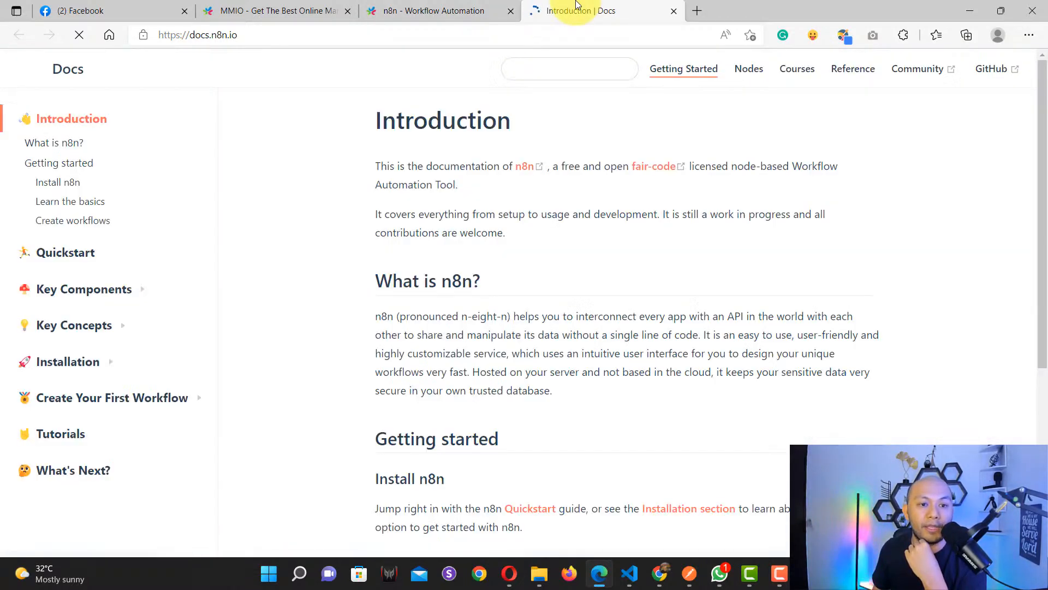
pyautogui.click(673, 12)
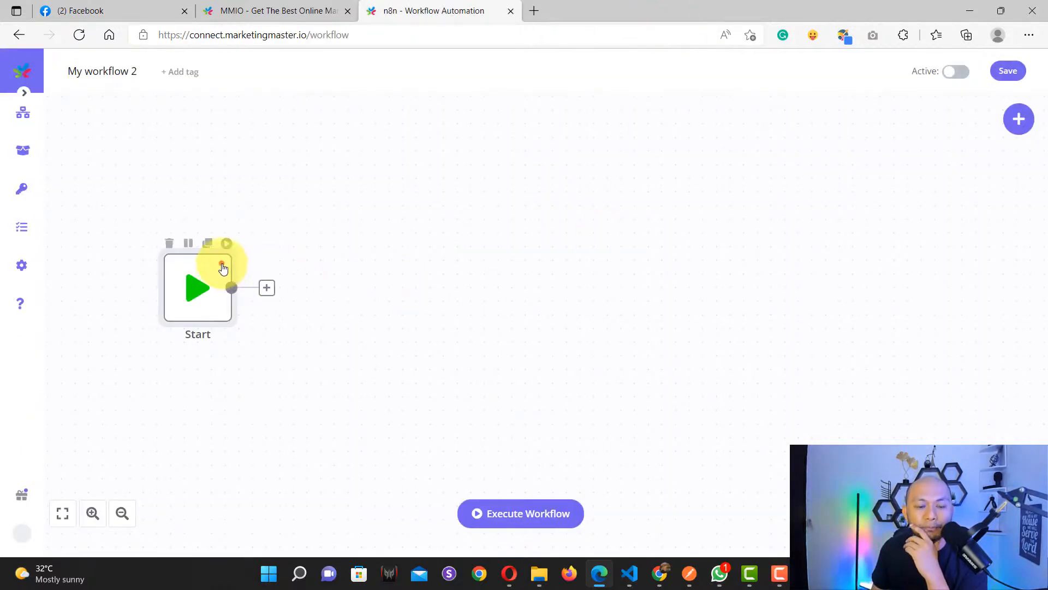
# Step: Reposition the Start node on the canvas
pyautogui.moveTo(222, 264); pyautogui.dragTo(294, 267)
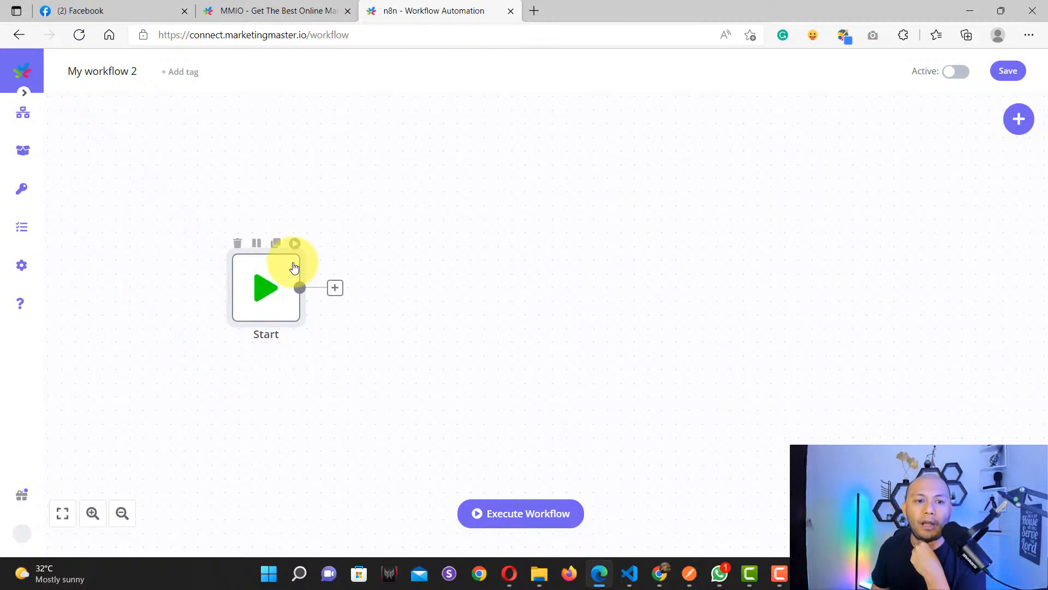
pyautogui.moveTo(293, 266); pyautogui.dragTo(239, 211)
pyautogui.moveTo(20, 114)
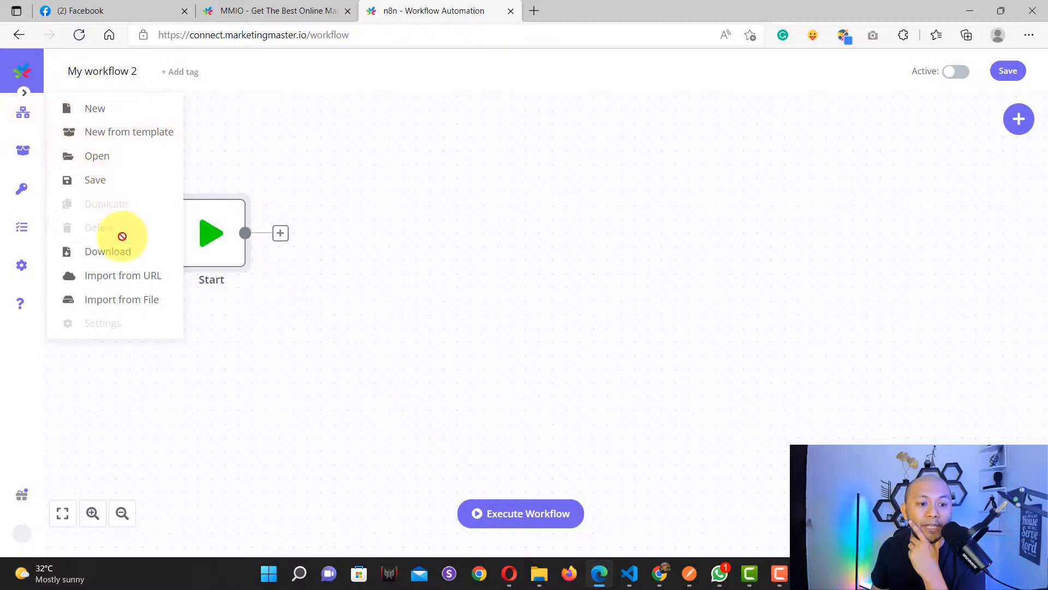
# Step: Import the Auto_Create_Certificate workflow from file
pyautogui.click(139, 310)
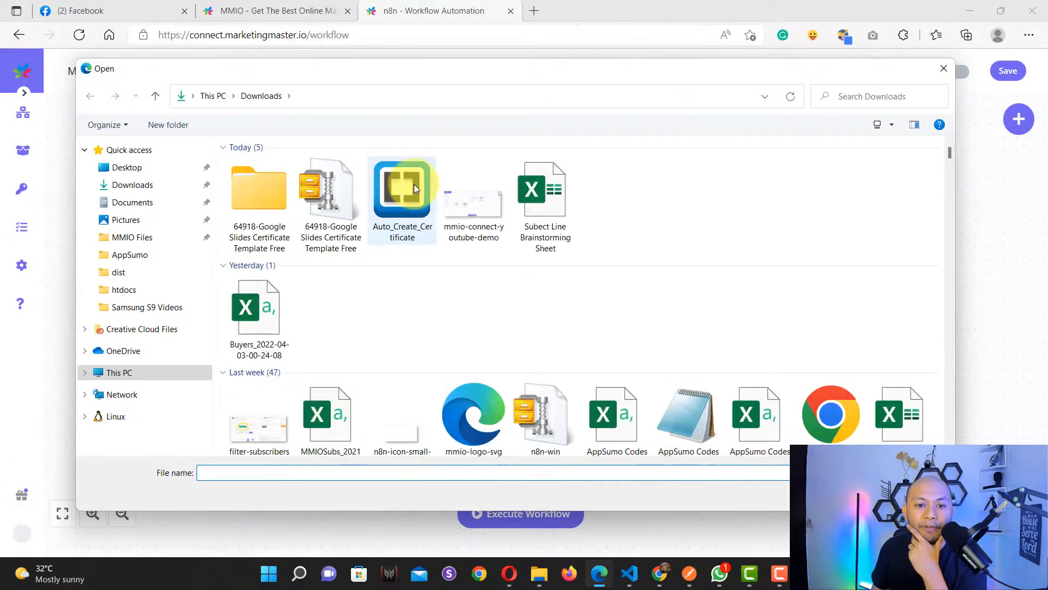
pyautogui.click(414, 185)
pyautogui.doubleClick(407, 186)
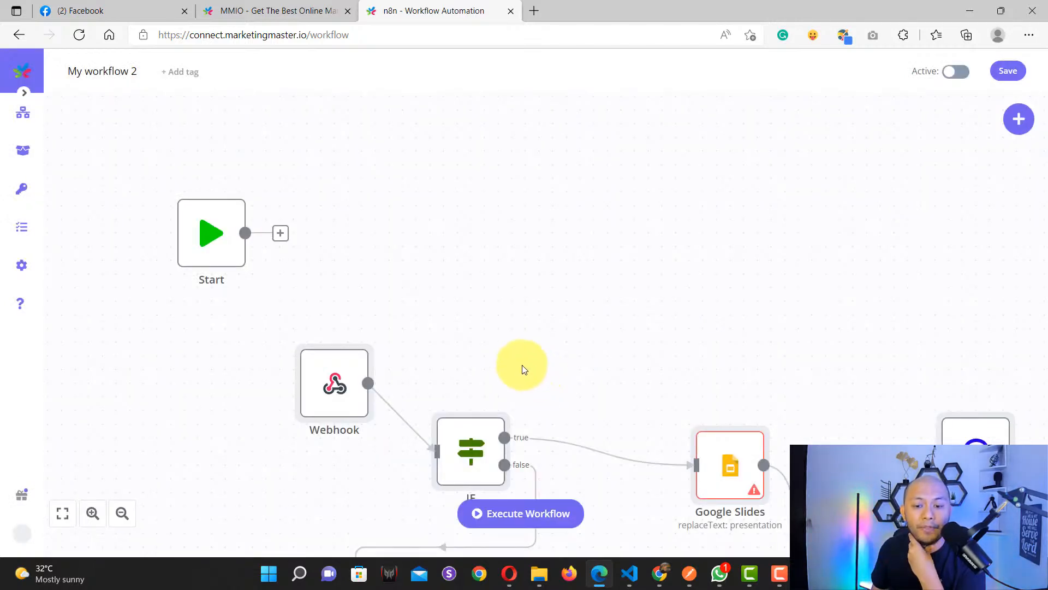
pyautogui.scroll(-5, 536, 377)
pyautogui.scroll(3, 554, 362)
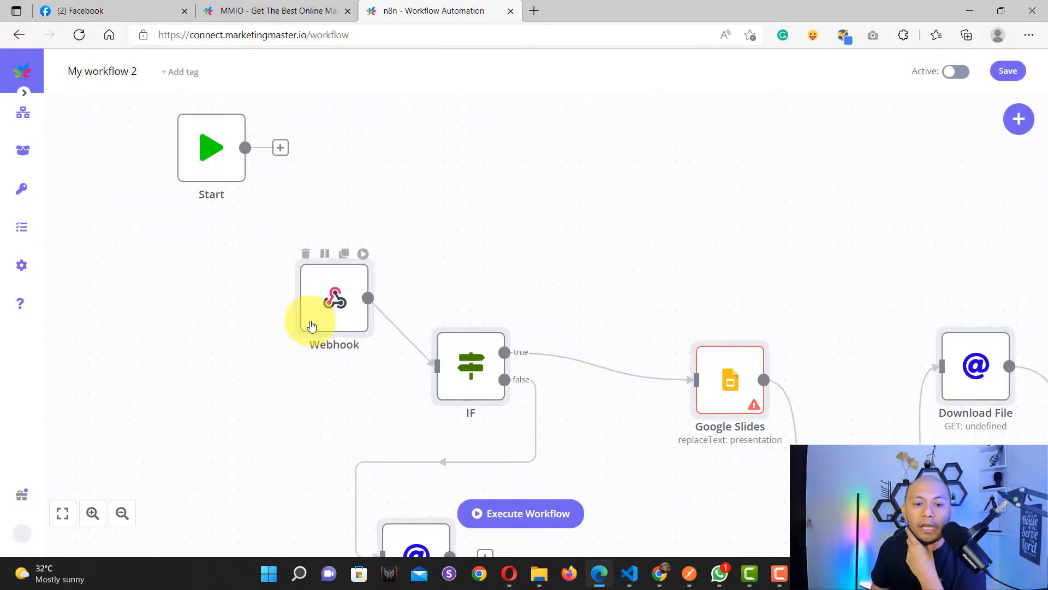
# Step: Arrange the imported nodes, check the Webhook node, and move Start down beside it
pyautogui.moveTo(334, 284); pyautogui.dragTo(306, 312)
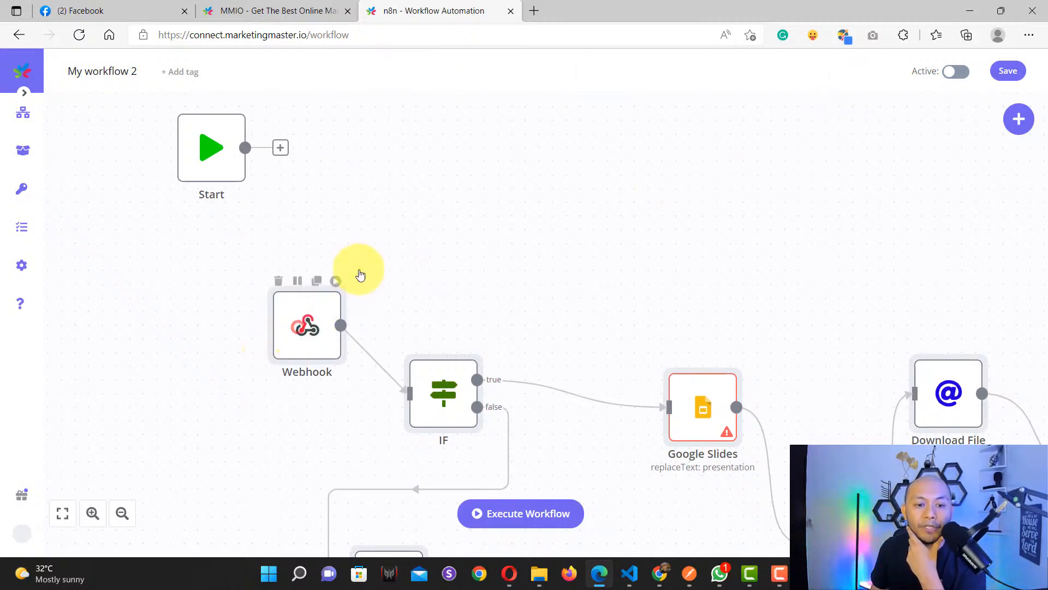
pyautogui.moveTo(298, 336); pyautogui.dragTo(332, 295)
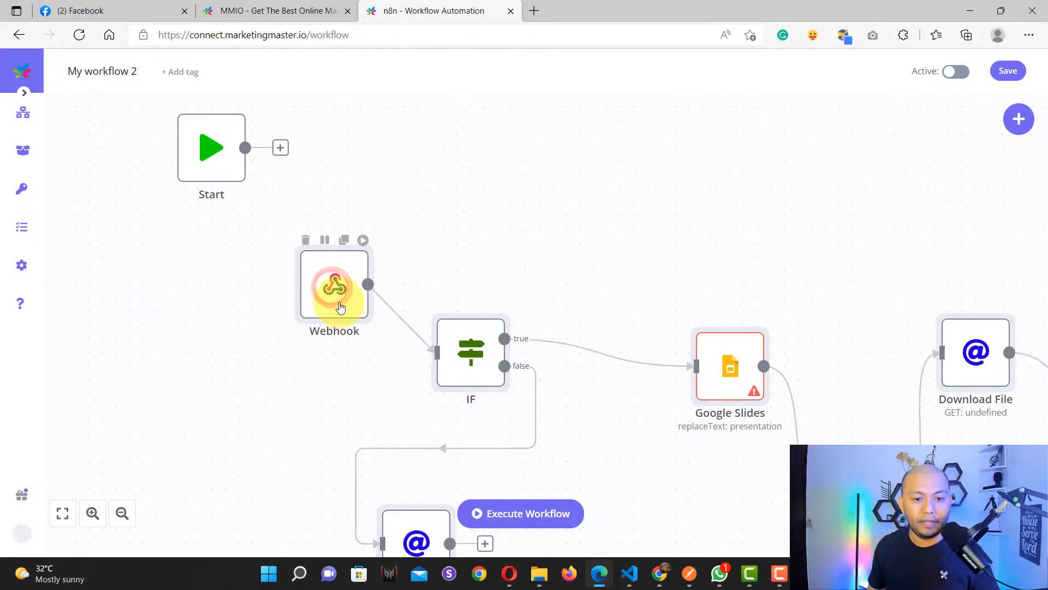
pyautogui.doubleClick(340, 307)
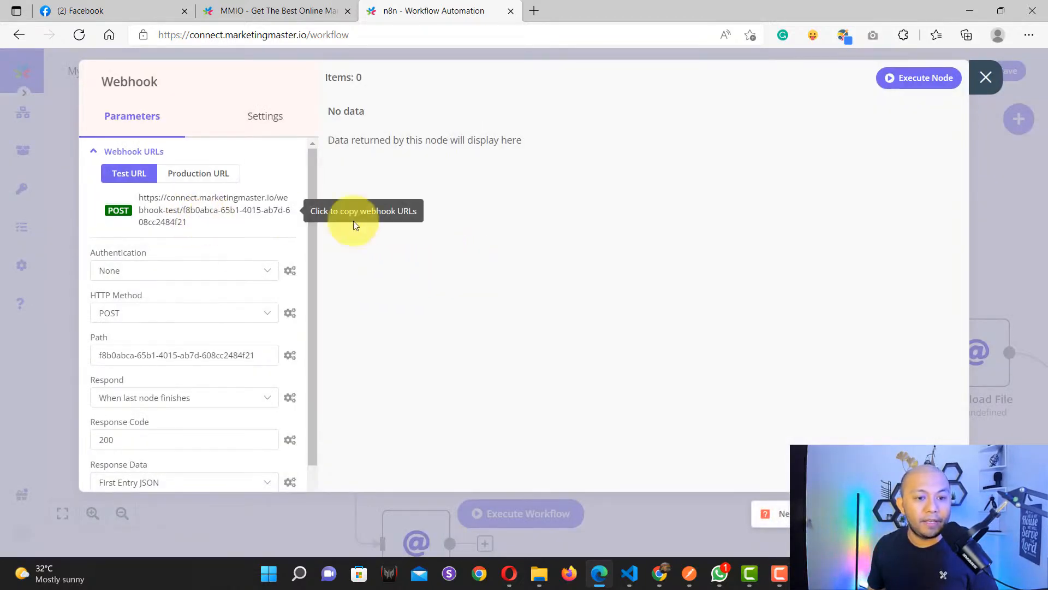
pyautogui.click(979, 78)
pyautogui.moveTo(336, 301); pyautogui.dragTo(319, 264)
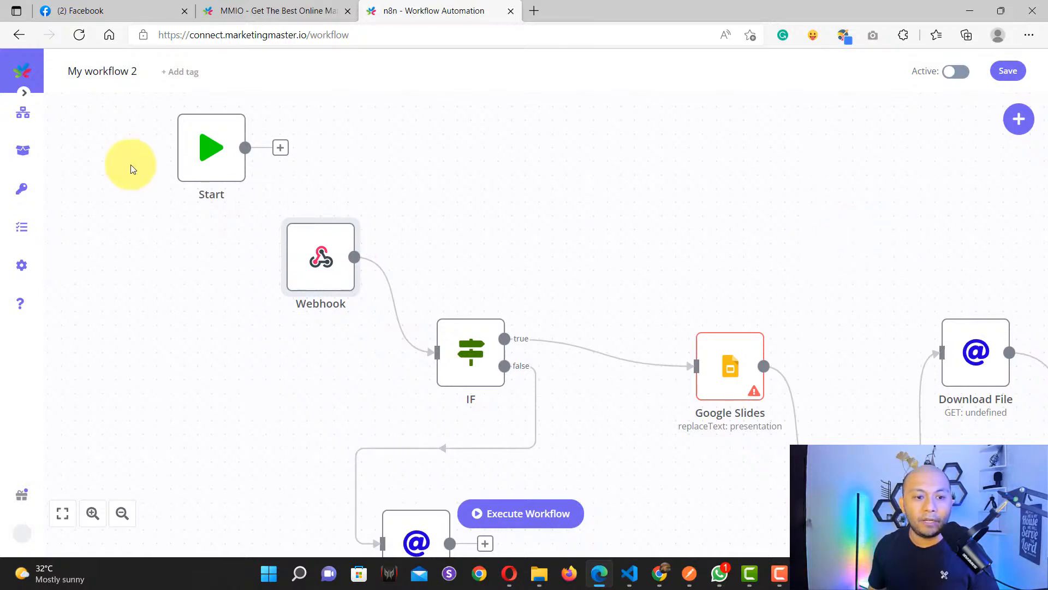
pyautogui.moveTo(198, 150); pyautogui.dragTo(173, 218)
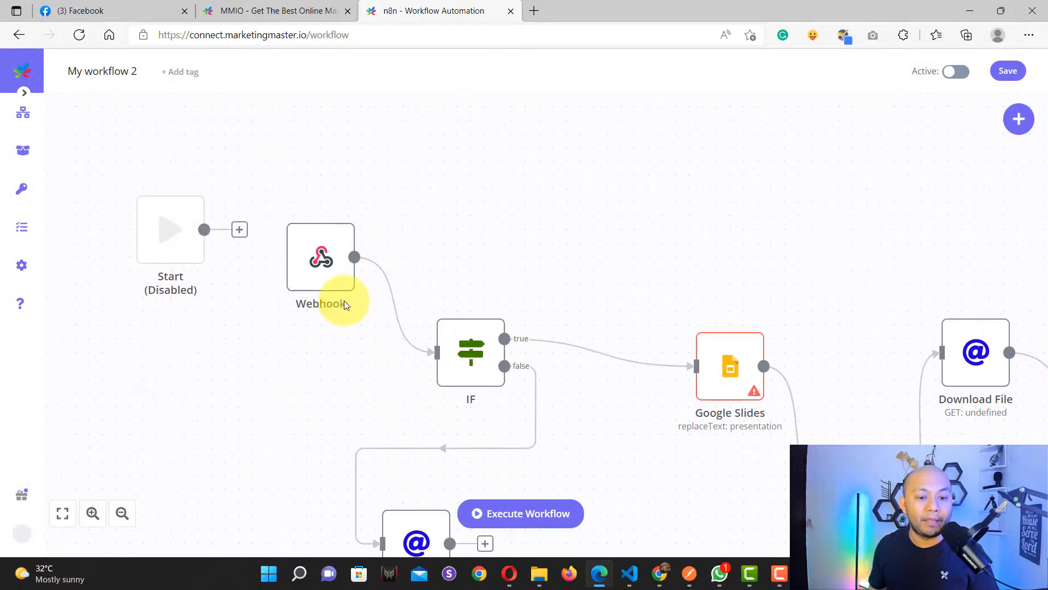
pyautogui.scroll(-5, 375, 393)
pyautogui.scroll(5, 349, 355)
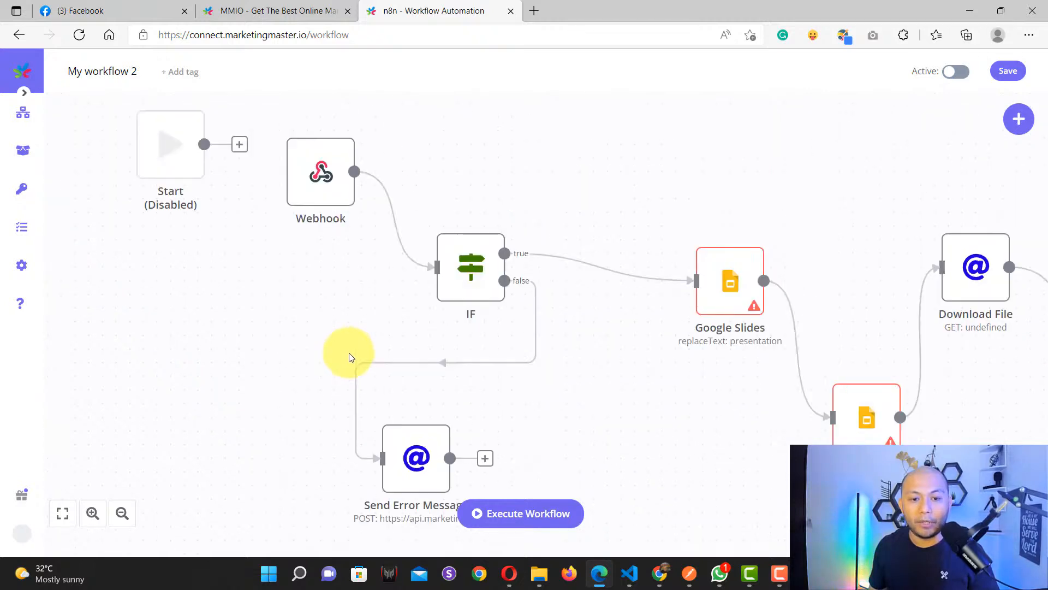
# Step: Bring the HTTP#11 step into view in MMIO Flow Builder
pyautogui.click(273, 11)
pyautogui.moveTo(812, 339); pyautogui.dragTo(402, 370)
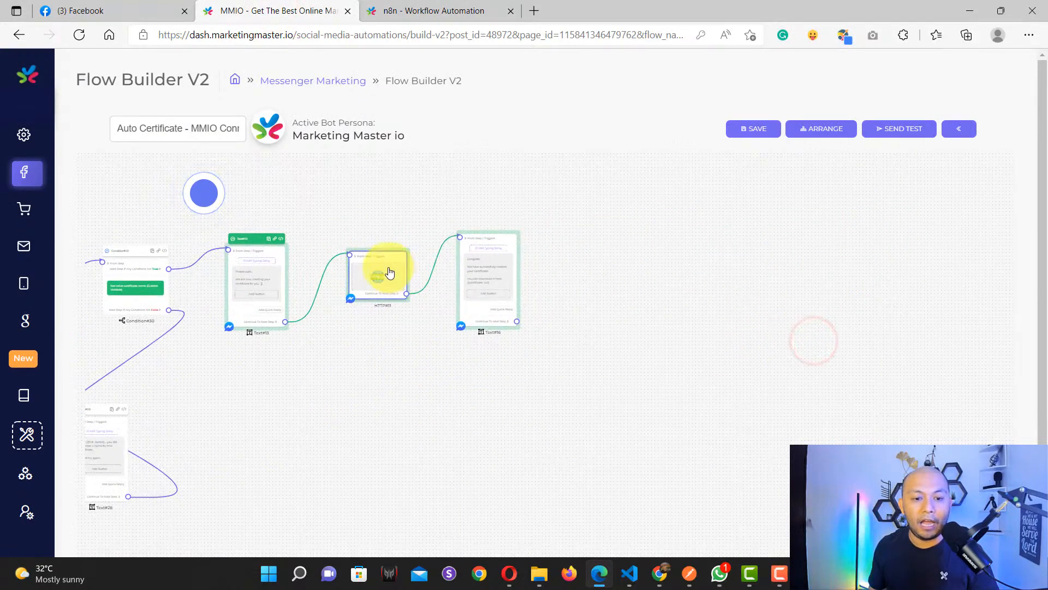
pyautogui.scroll(5, 389, 273)
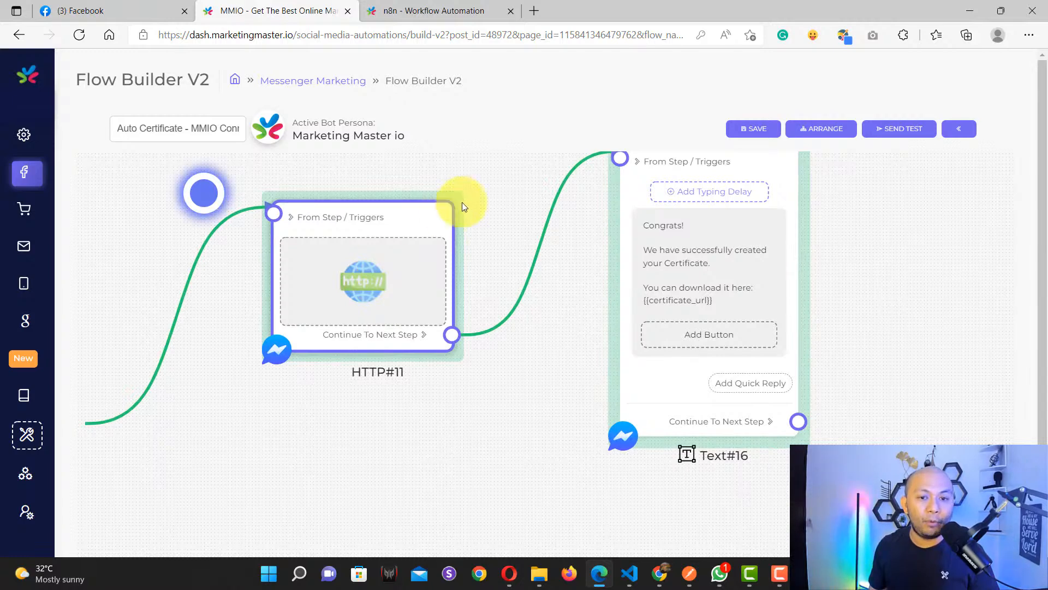
pyautogui.moveTo(496, 182); pyautogui.dragTo(495, 205)
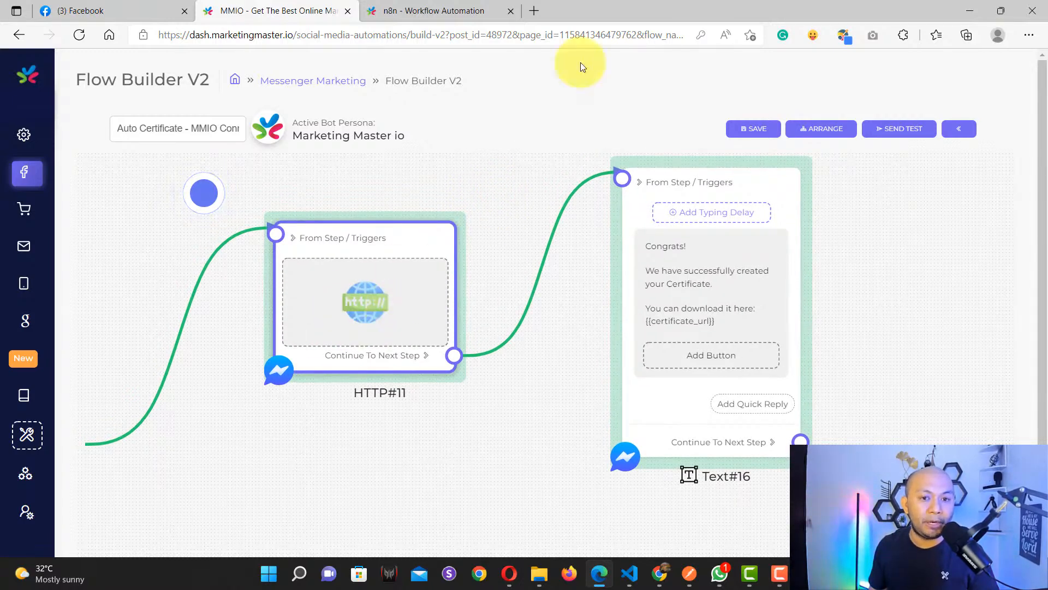
# Step: Compare the n8n Webhook node's path with HTTP#11's request settings
pyautogui.click(442, 10)
pyautogui.moveTo(325, 266)
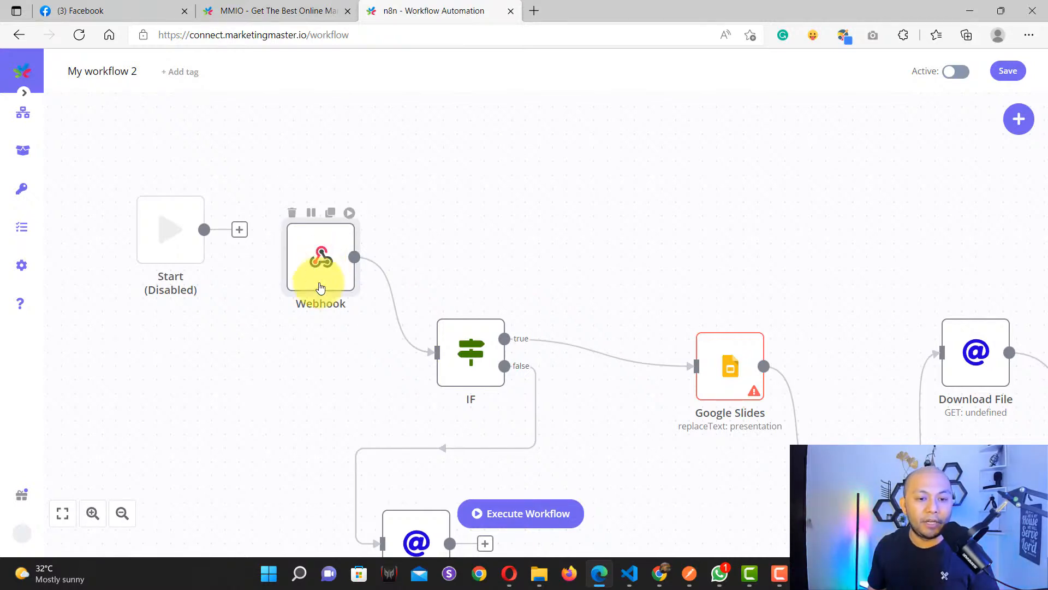
pyautogui.doubleClick(321, 289)
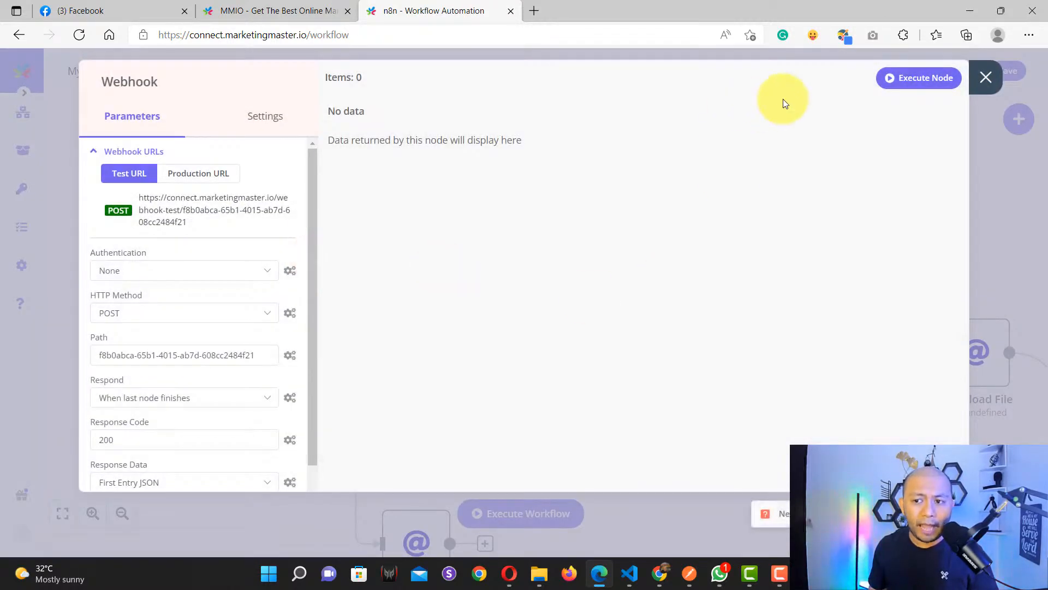
pyautogui.click(985, 77)
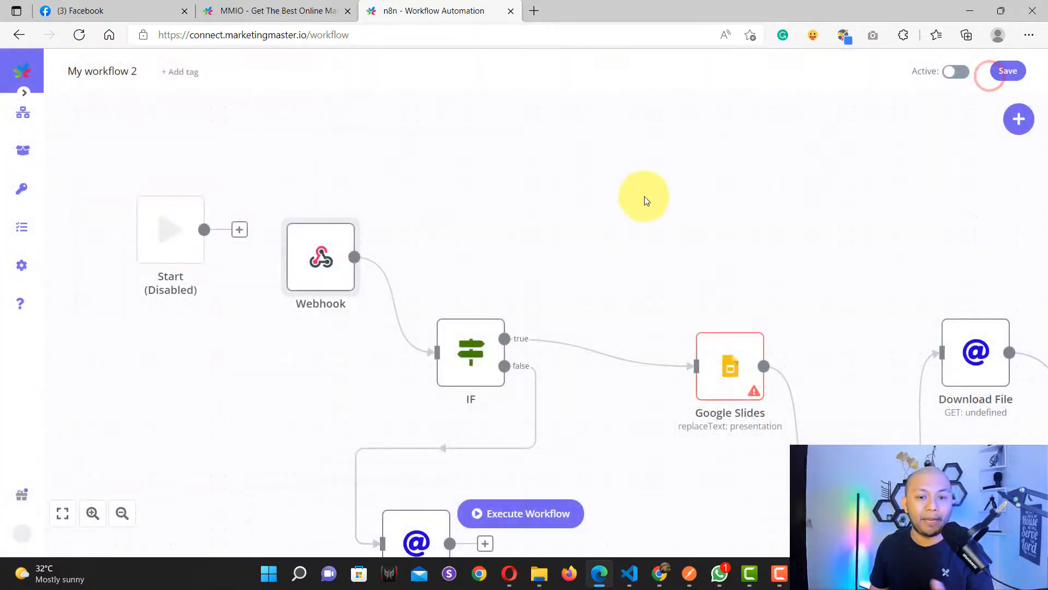
pyautogui.moveTo(321, 267)
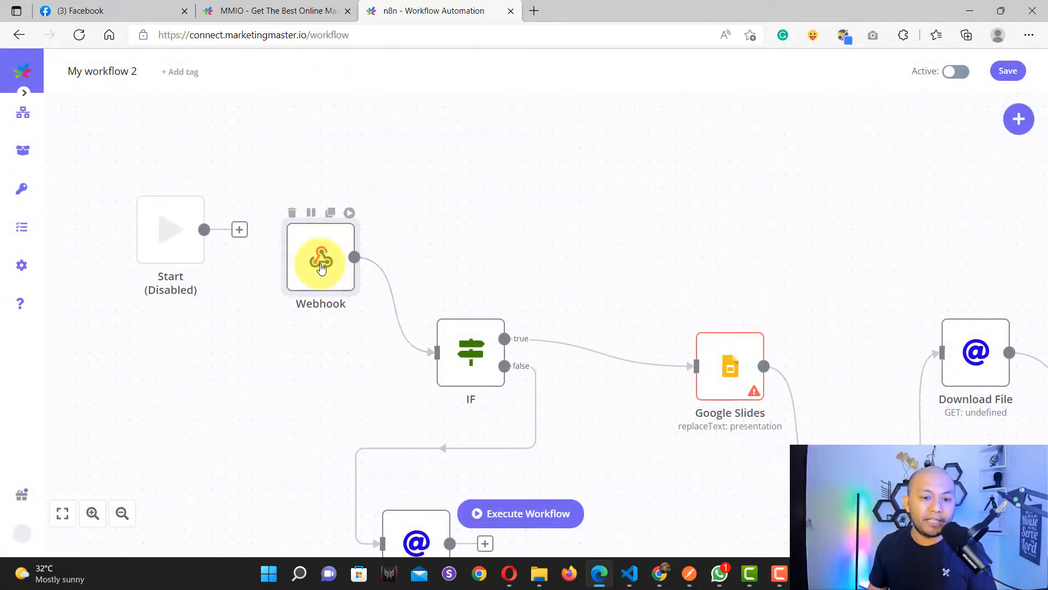
pyautogui.click(256, 8)
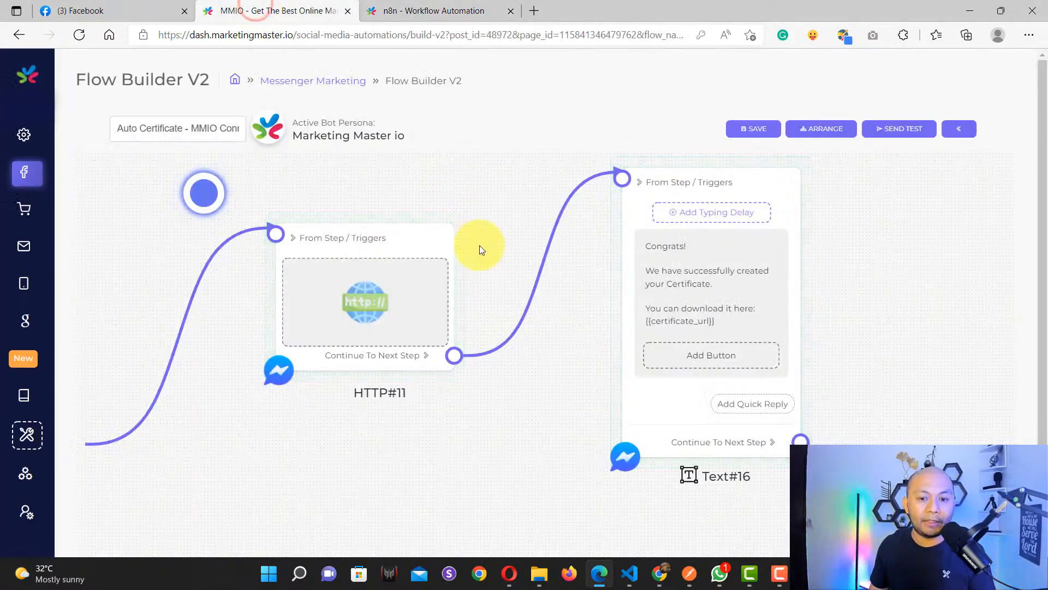
pyautogui.doubleClick(372, 297)
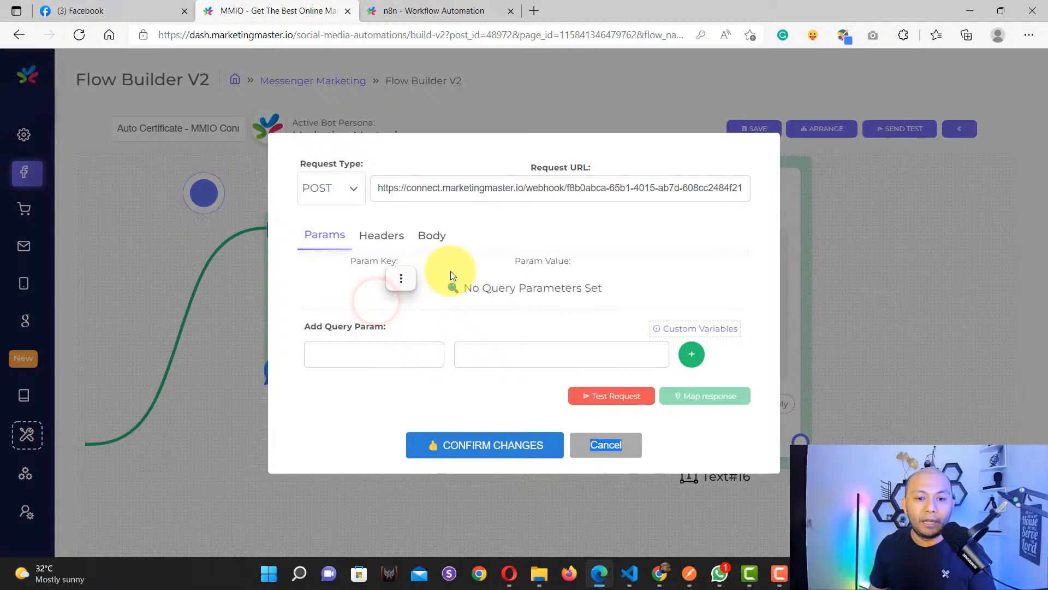
# Step: Review HTTP#11's name and psid JSON body, restore the deleted psid line, and cancel
pyautogui.click(431, 236)
pyautogui.moveTo(460, 272); pyautogui.dragTo(329, 273)
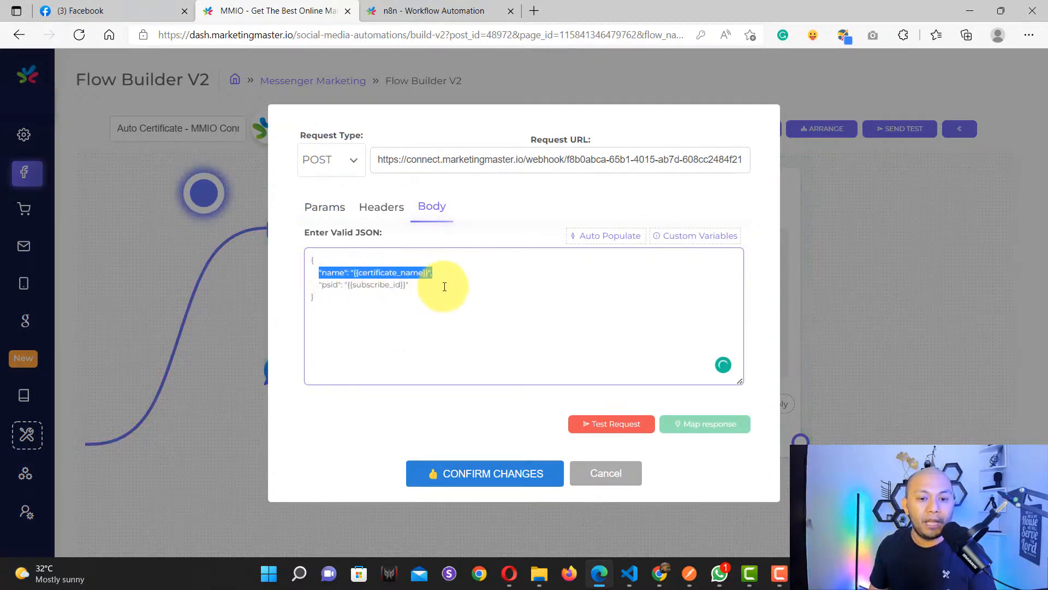
pyautogui.moveTo(442, 285); pyautogui.dragTo(320, 287)
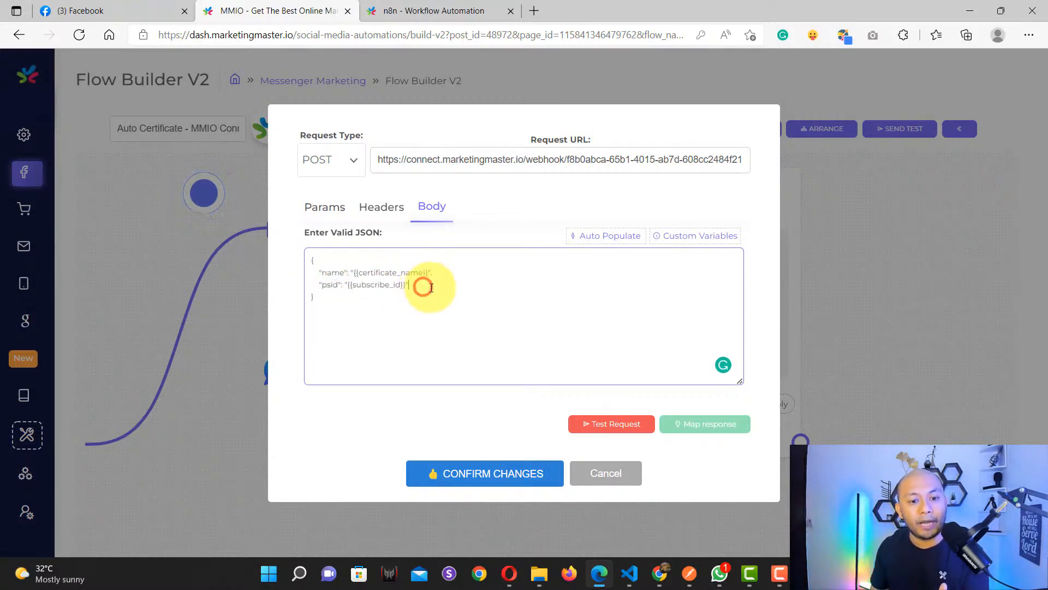
pyautogui.moveTo(431, 287); pyautogui.dragTo(283, 286)
pyautogui.press('BackSpace')
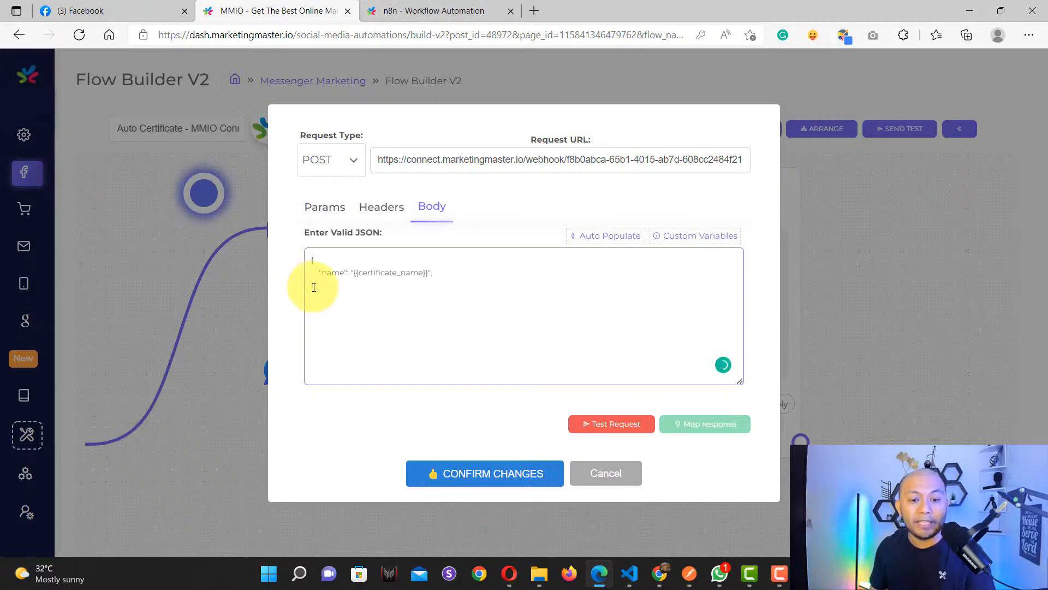
pyautogui.hotkey('ctrl', 'z')
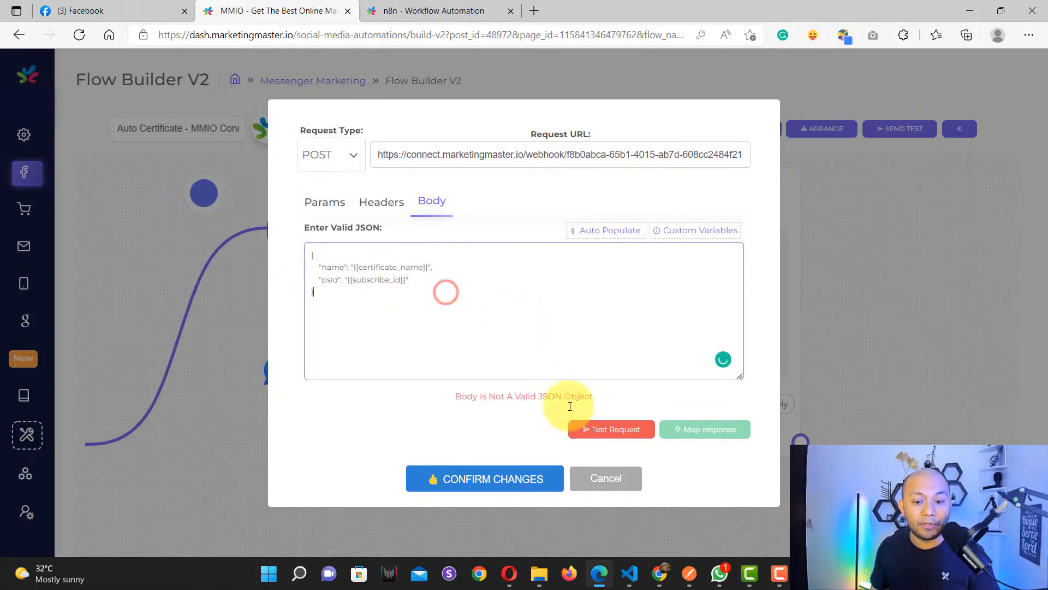
pyautogui.click(607, 478)
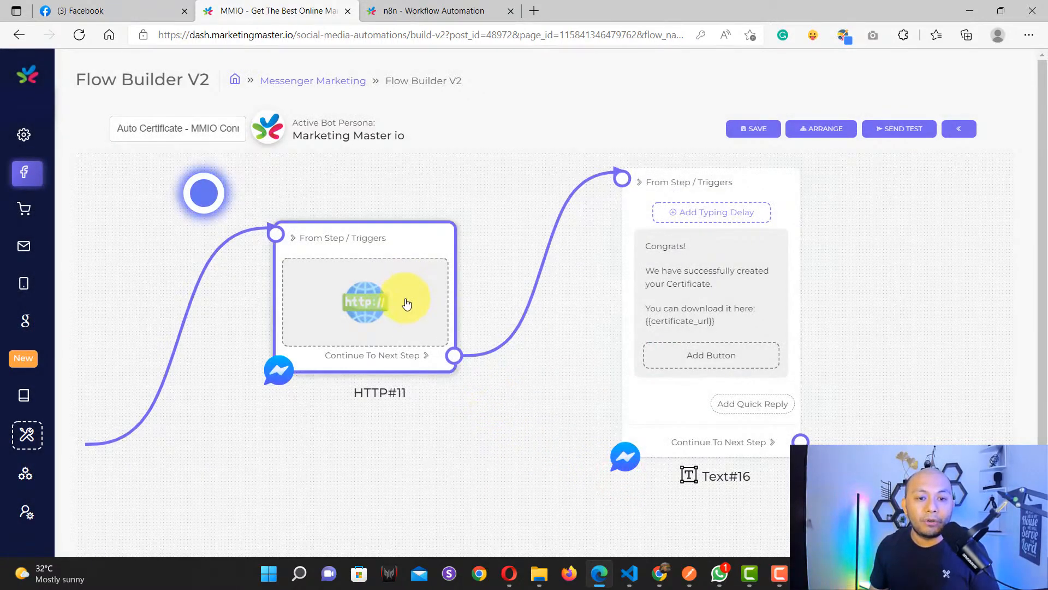
# Step: Copy the n8n Webhook node's POST test URL and return to MMIO Flow Builder
pyautogui.click(445, 8)
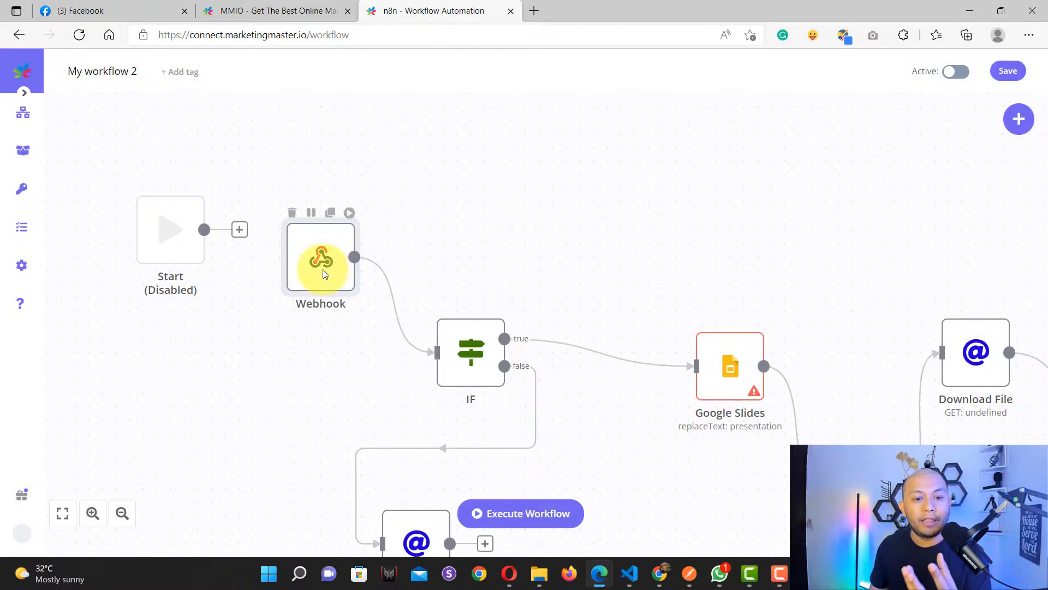
pyautogui.scroll(3, 330, 285)
pyautogui.scroll(5, 333, 354)
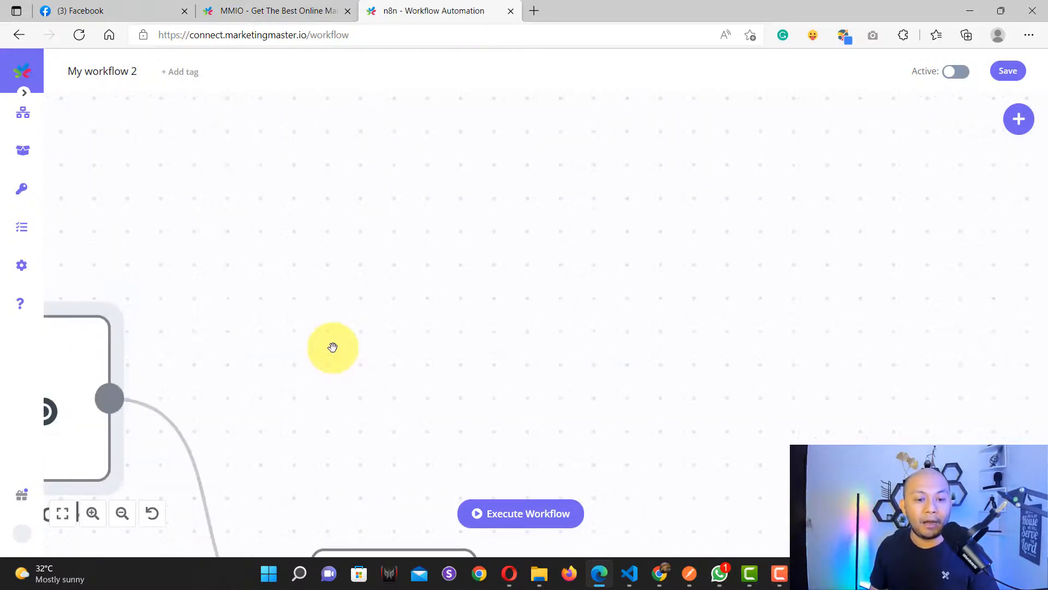
pyautogui.scroll(-1, 318, 360)
pyautogui.moveTo(304, 371); pyautogui.dragTo(470, 280)
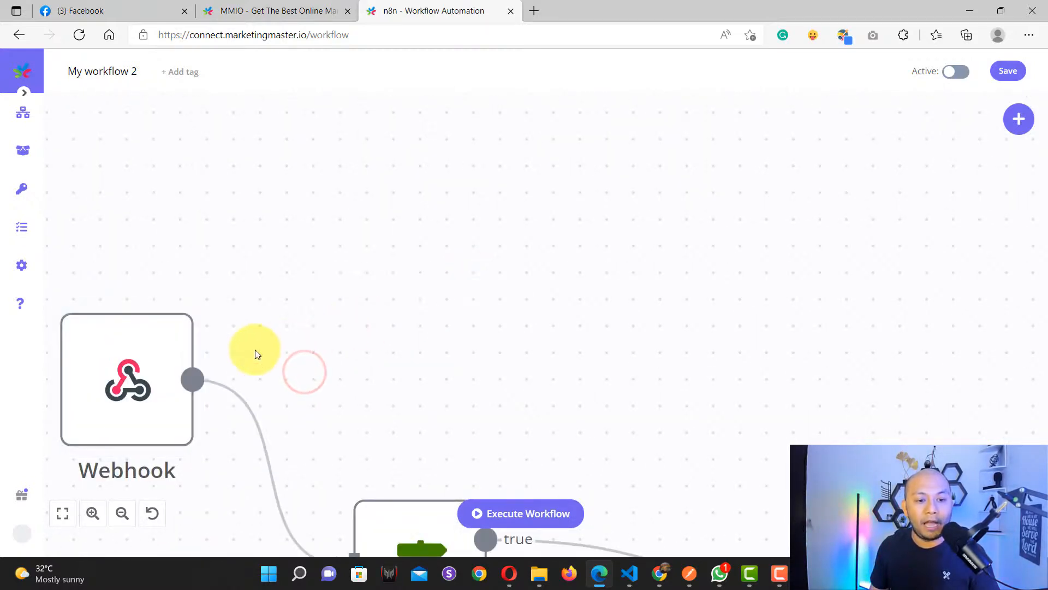
pyautogui.moveTo(252, 356)
pyautogui.mouseDown()
pyautogui.moveTo(362, 307)
pyautogui.moveTo(460, 241)
pyautogui.mouseUp()
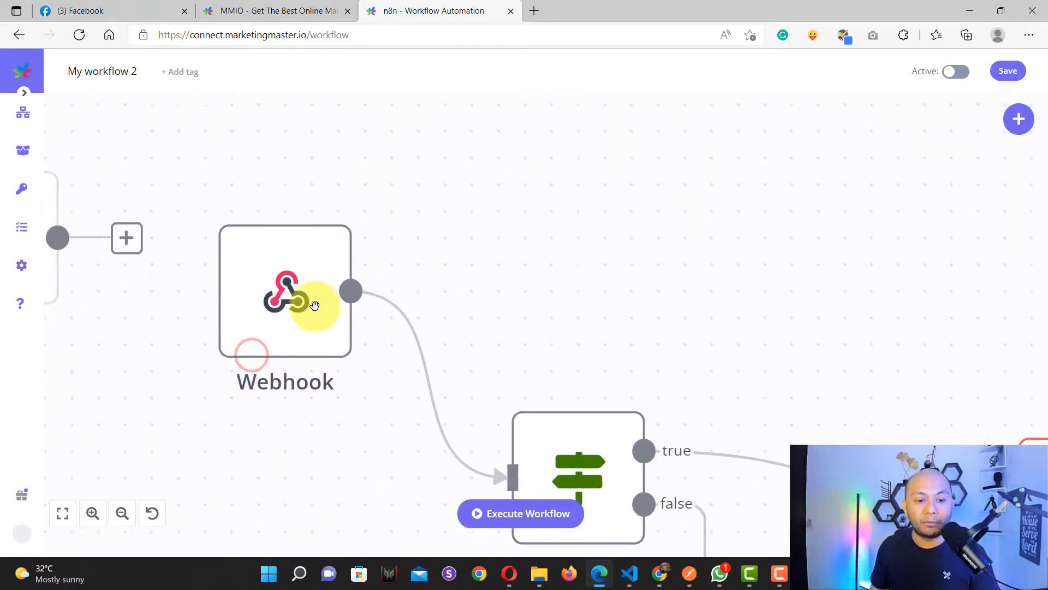
pyautogui.doubleClick(280, 293)
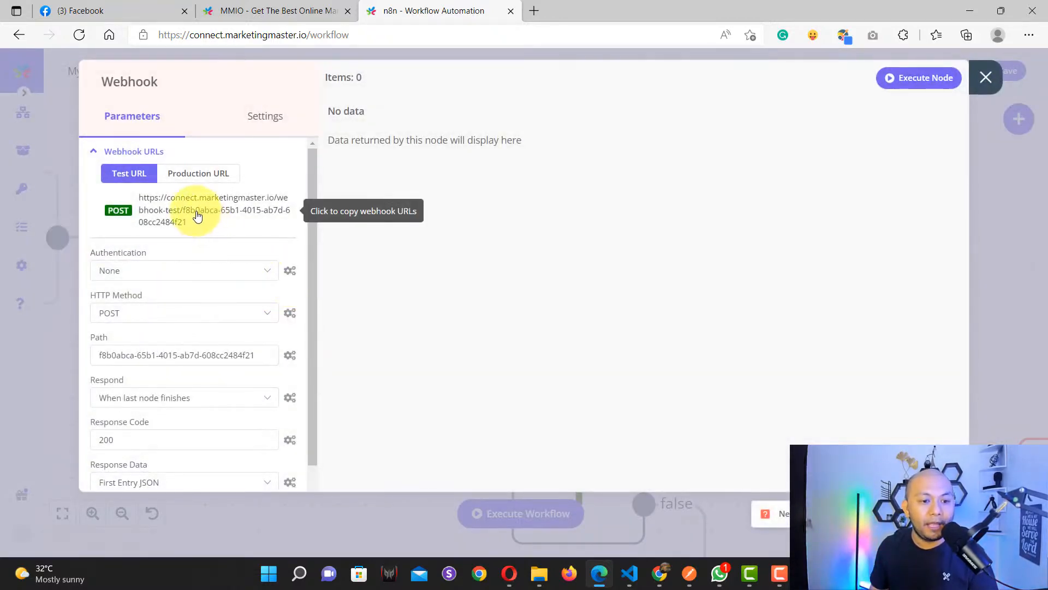
pyautogui.scroll(-3, 206, 295)
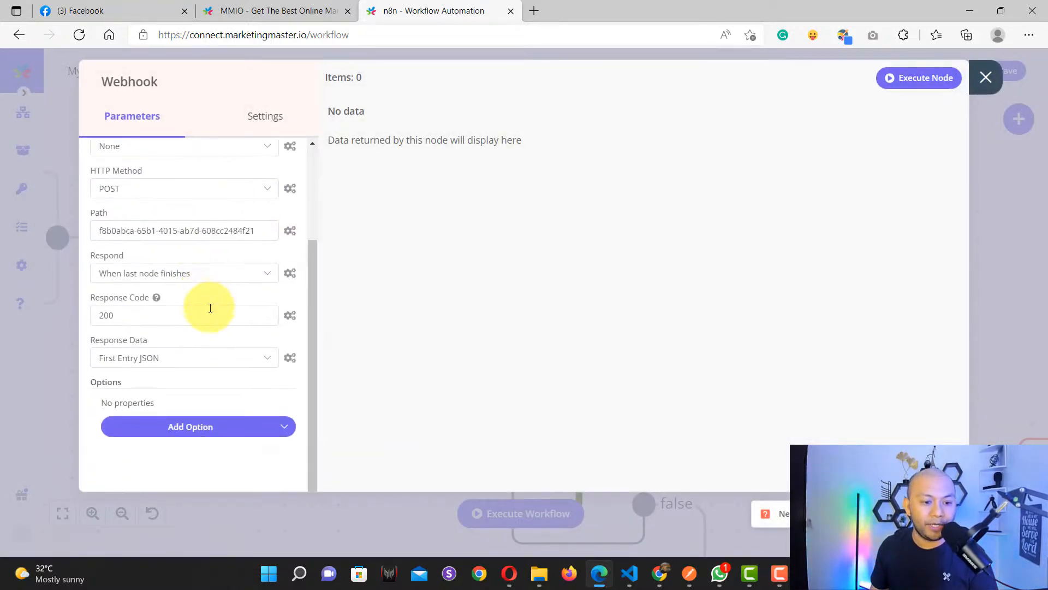
pyautogui.scroll(3, 210, 308)
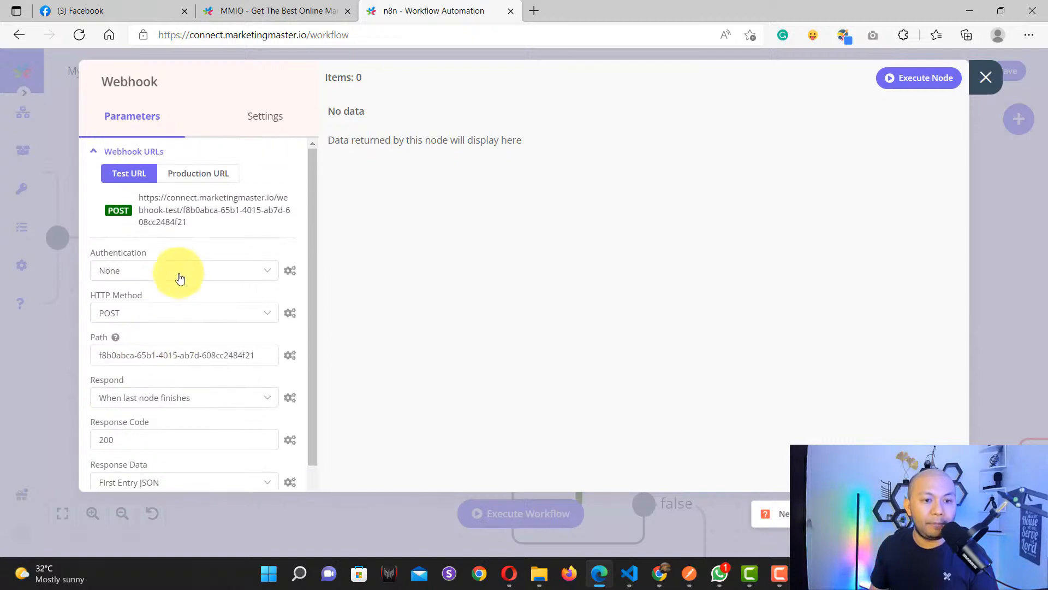
pyautogui.click(180, 220)
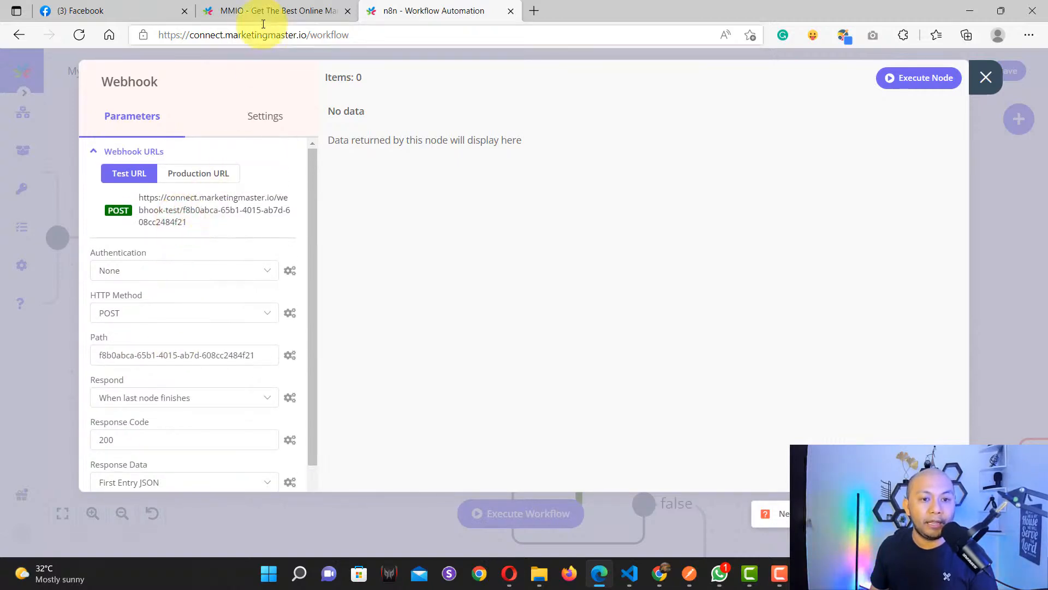
pyautogui.click(264, 4)
# Step: Replace HTTP#11's request URL with the n8n webhook-test URL
pyautogui.click(376, 317)
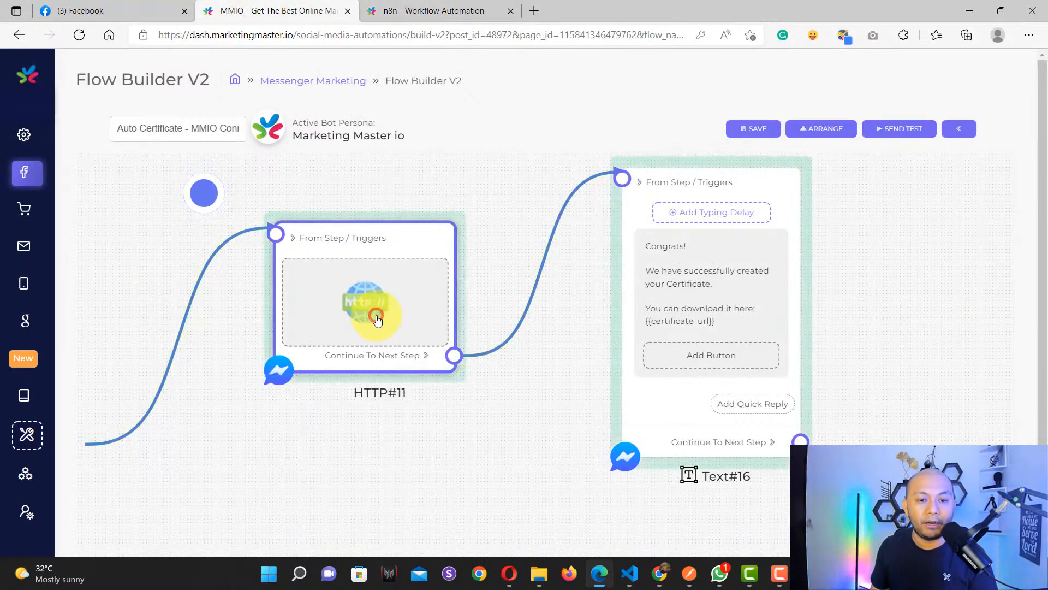
pyautogui.click(438, 186)
pyautogui.hotkey('ctrl', 'a')
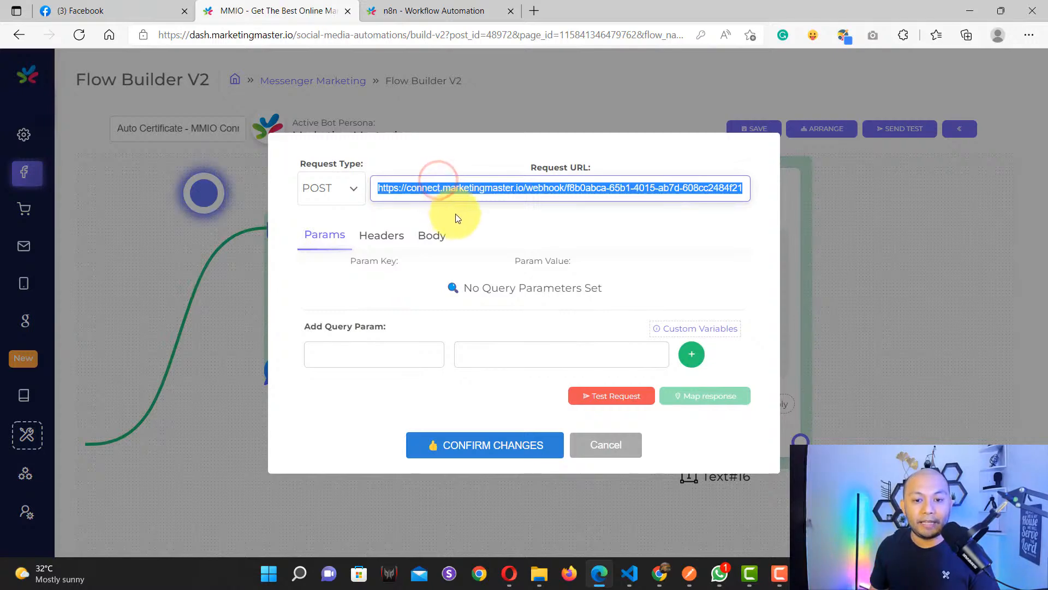
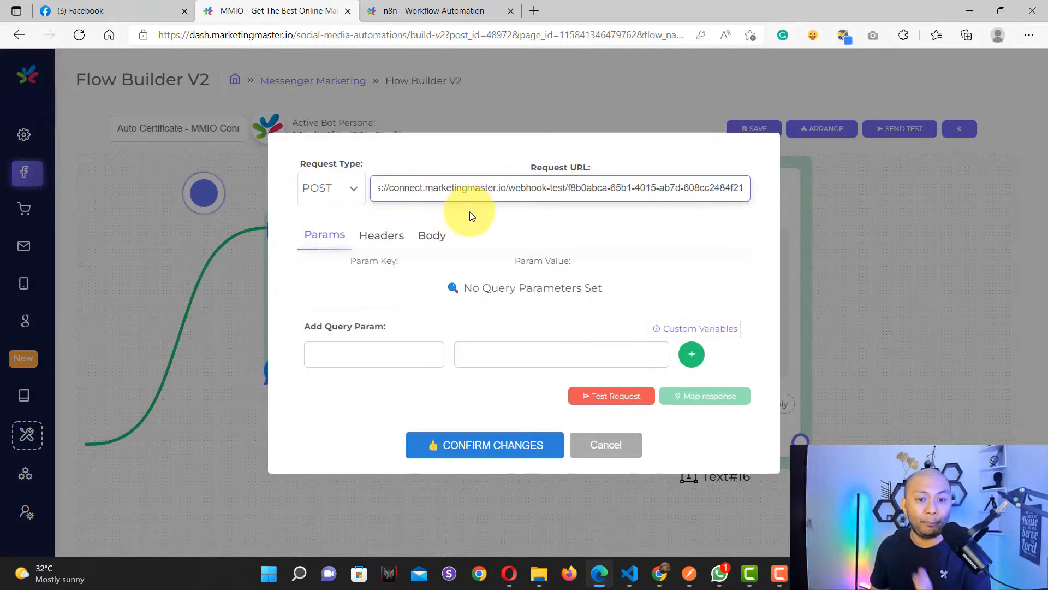
pyautogui.click(470, 213)
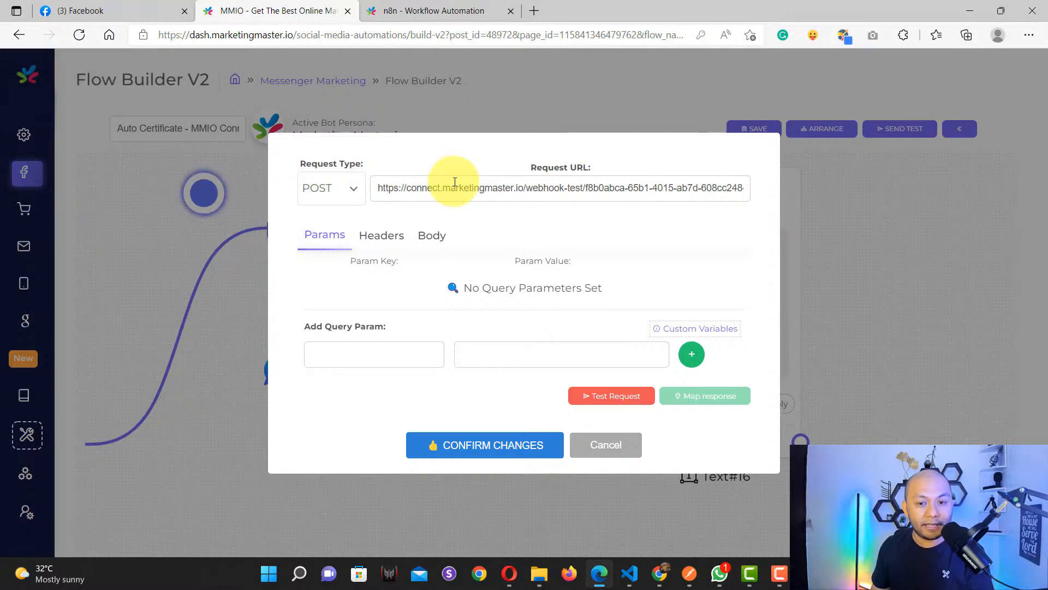
# Step: Set the n8n Webhook to listen with Execute Node and send HTTP#11's test request
pyautogui.click(427, 13)
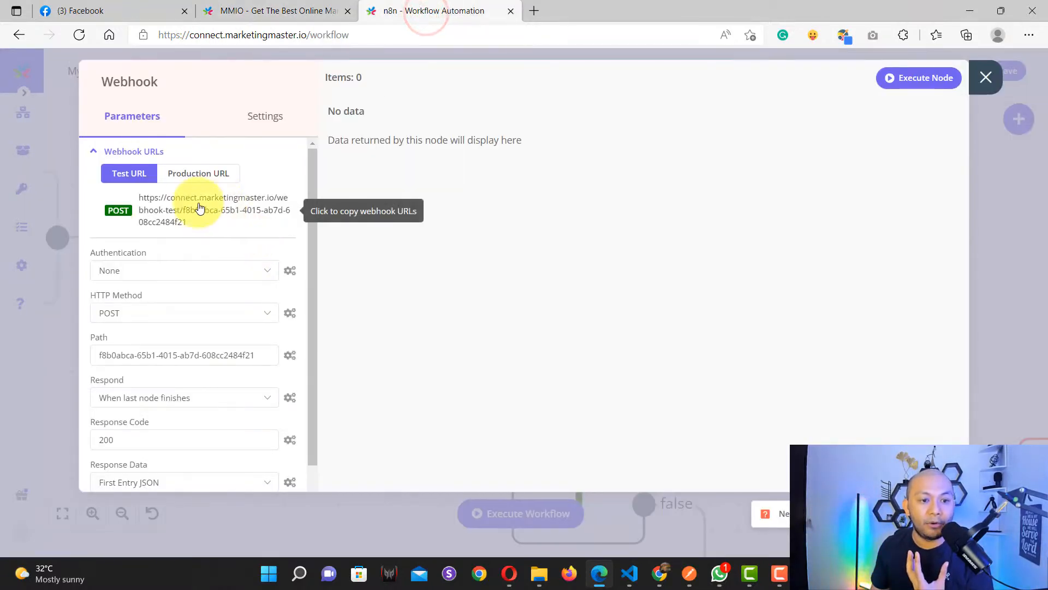
pyautogui.click(921, 88)
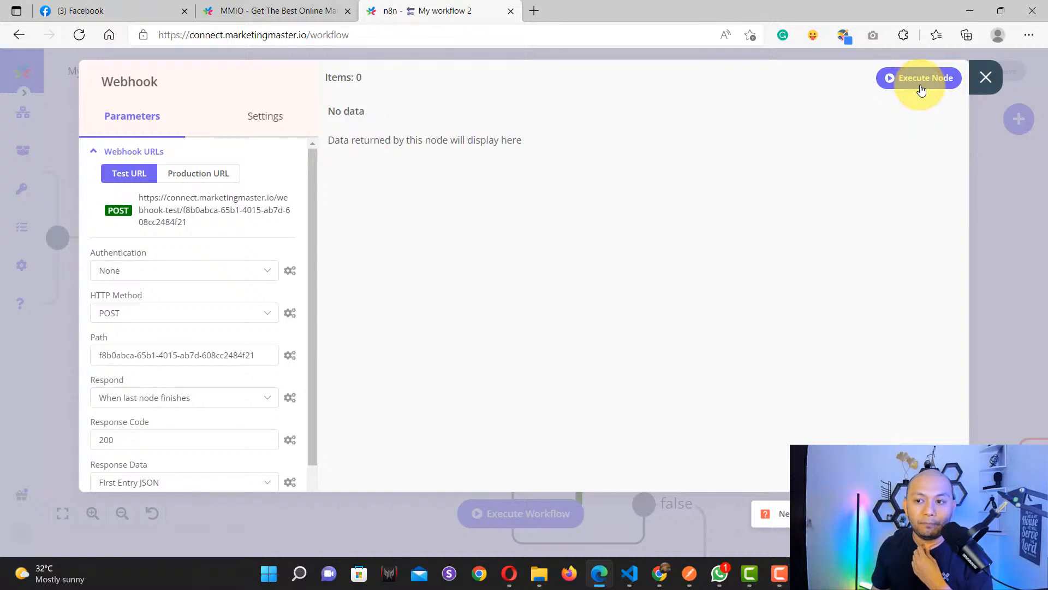
pyautogui.click(262, 12)
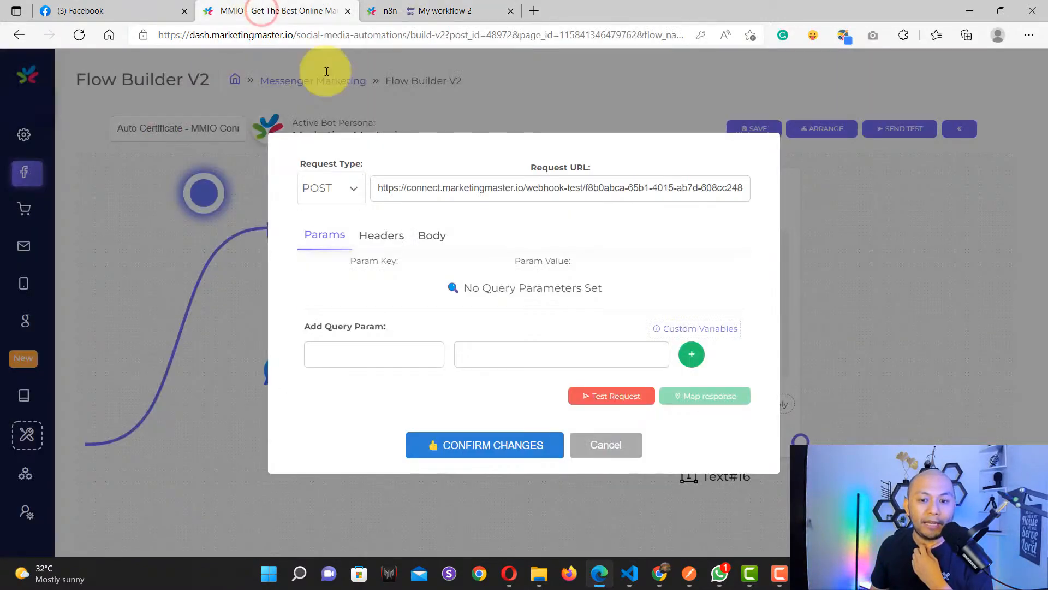
pyautogui.click(609, 401)
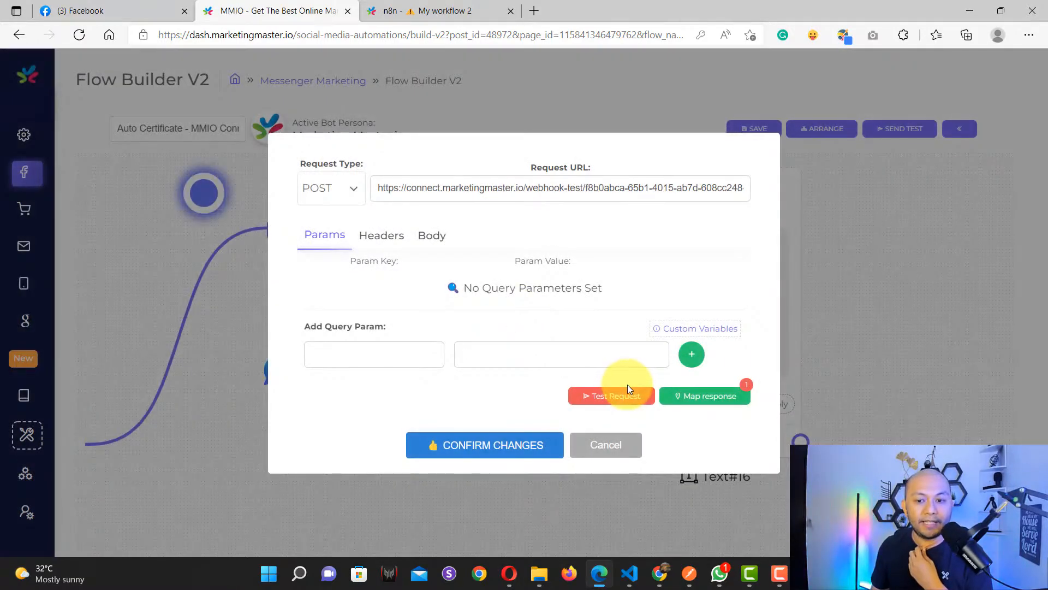
# Step: Check whether n8n received the test request, then close the Webhook node settings
pyautogui.click(401, 11)
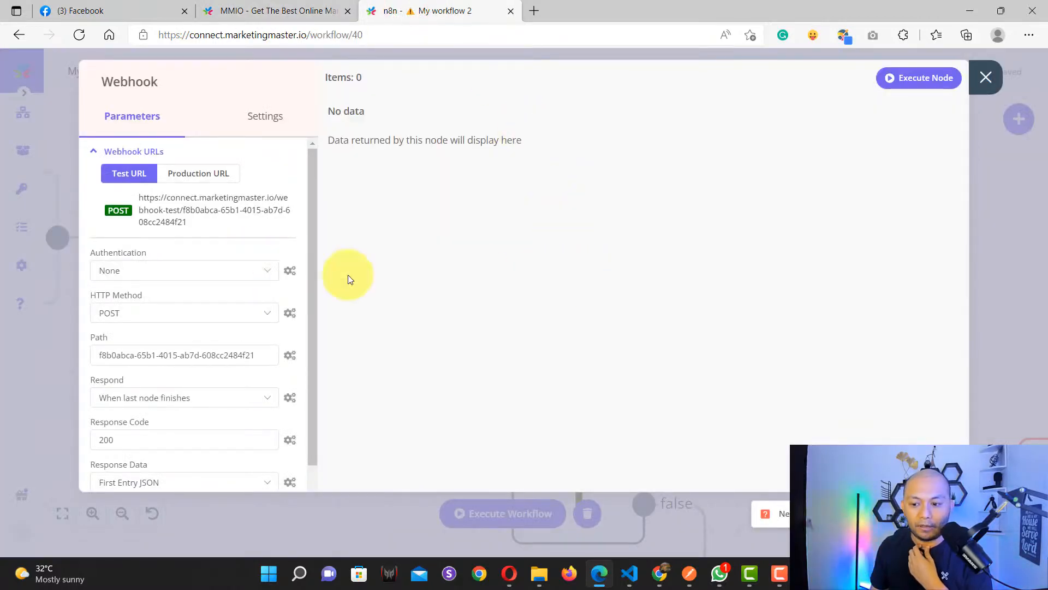
pyautogui.click(436, 88)
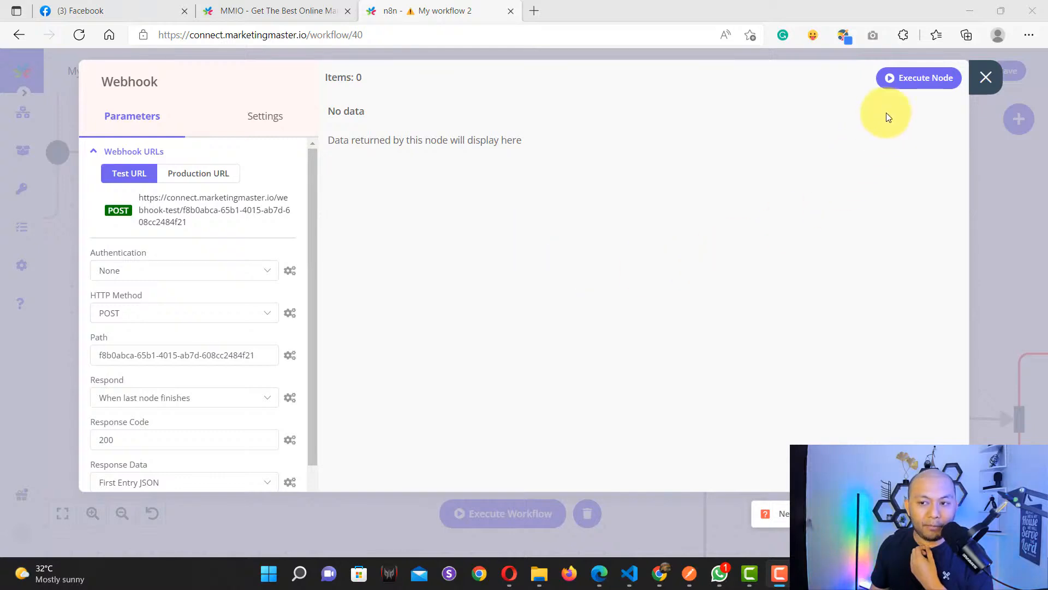
pyautogui.click(986, 82)
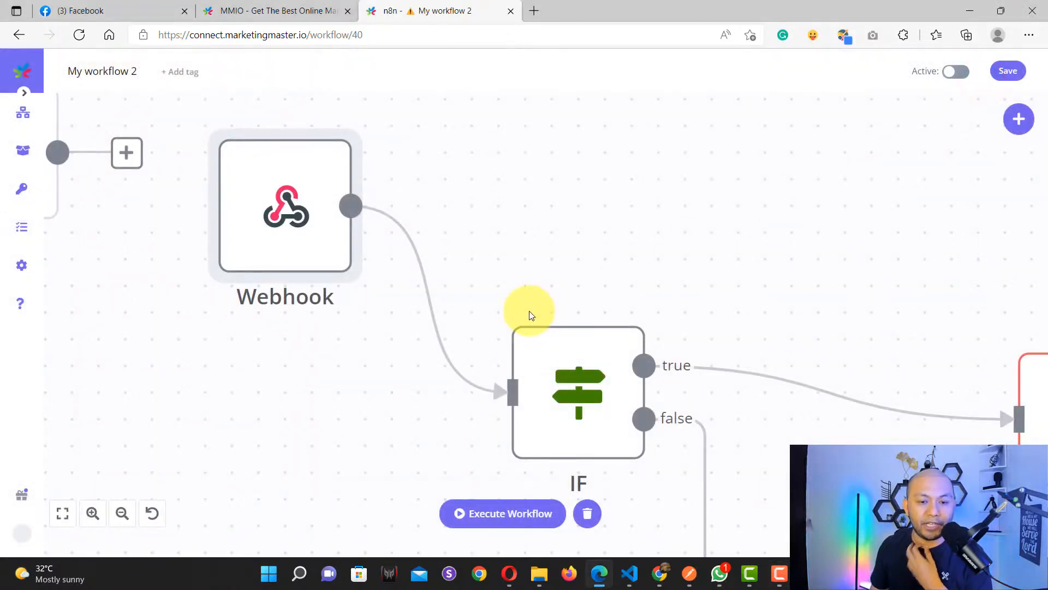
# Step: Disable the IF and Google Slides nodes
pyautogui.scroll(-4, 524, 302)
pyautogui.moveTo(662, 302); pyautogui.dragTo(466, 251)
pyautogui.scroll(3, 475, 301)
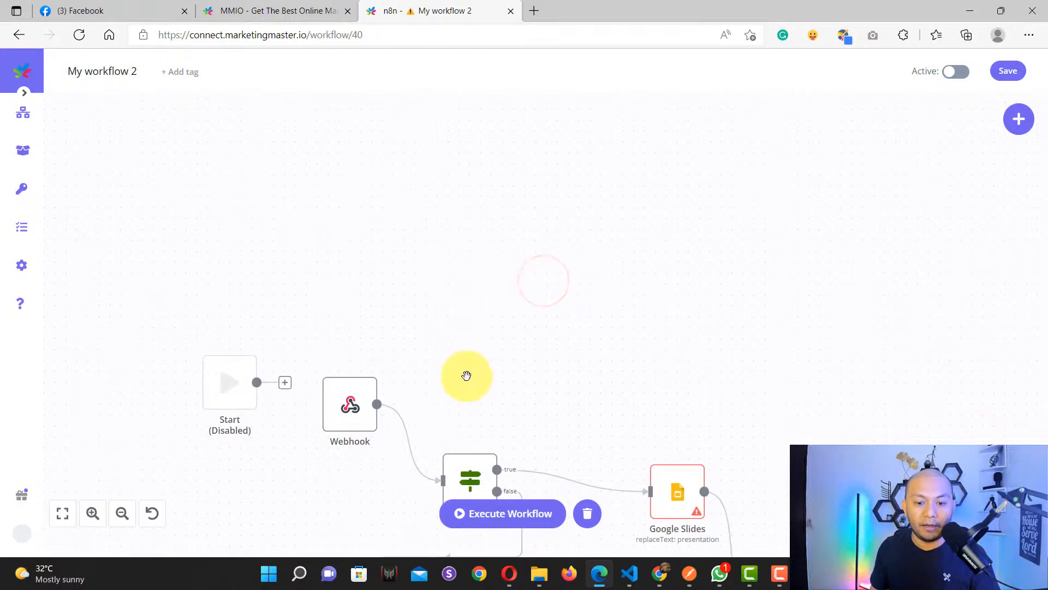
pyautogui.scroll(-3, 478, 367)
pyautogui.scroll(5, 468, 304)
pyautogui.scroll(-2, 414, 295)
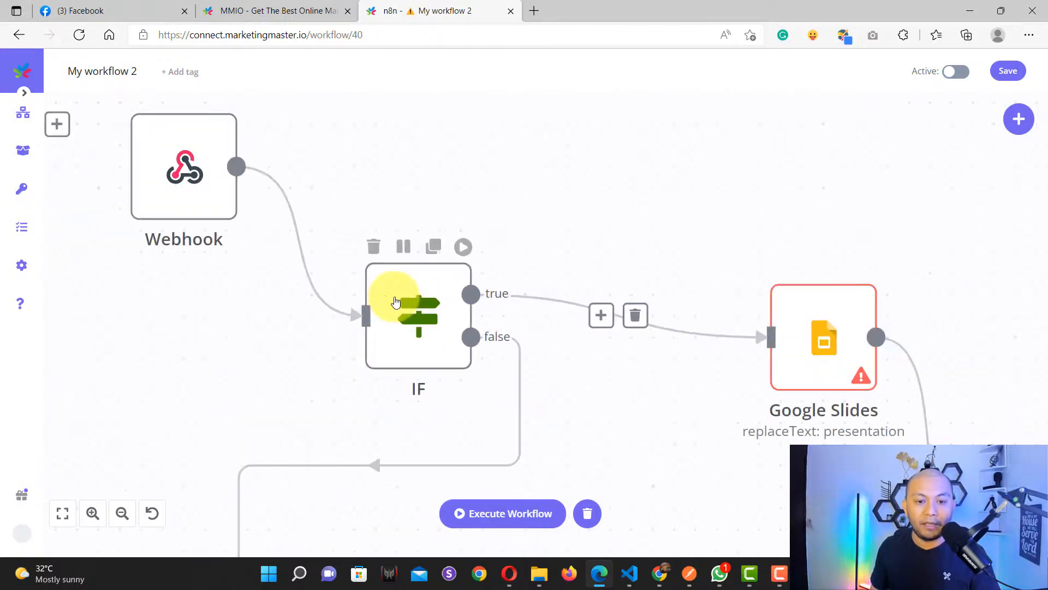
pyautogui.click(406, 249)
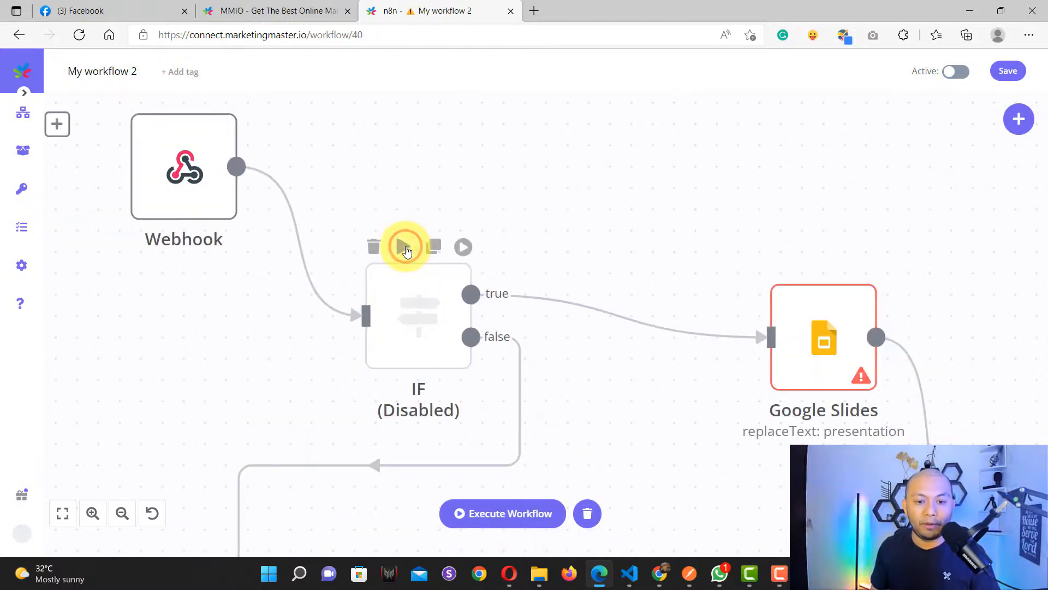
pyautogui.scroll(-5, 537, 295)
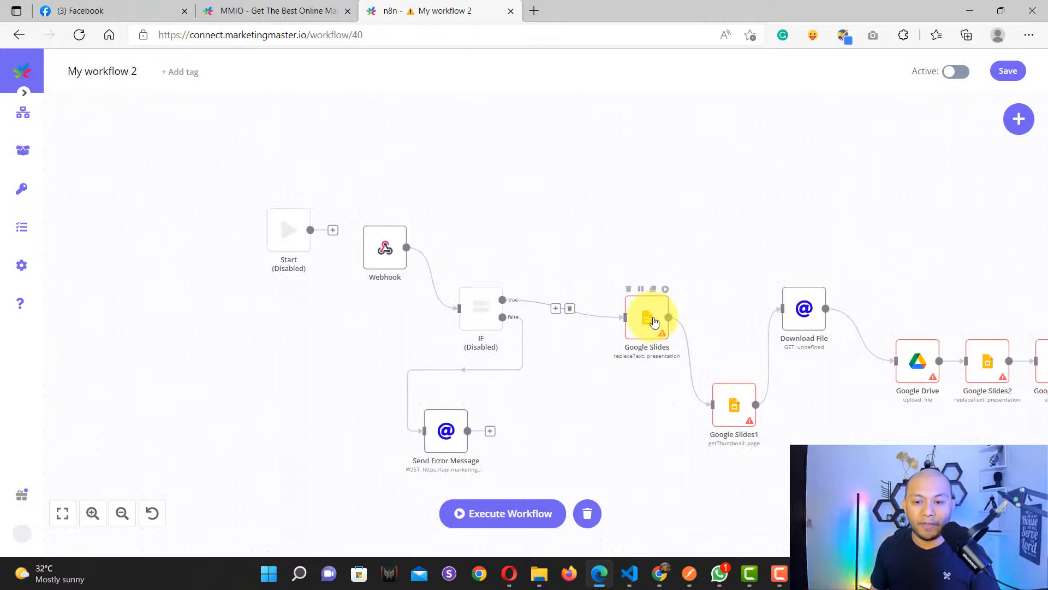
pyautogui.click(642, 290)
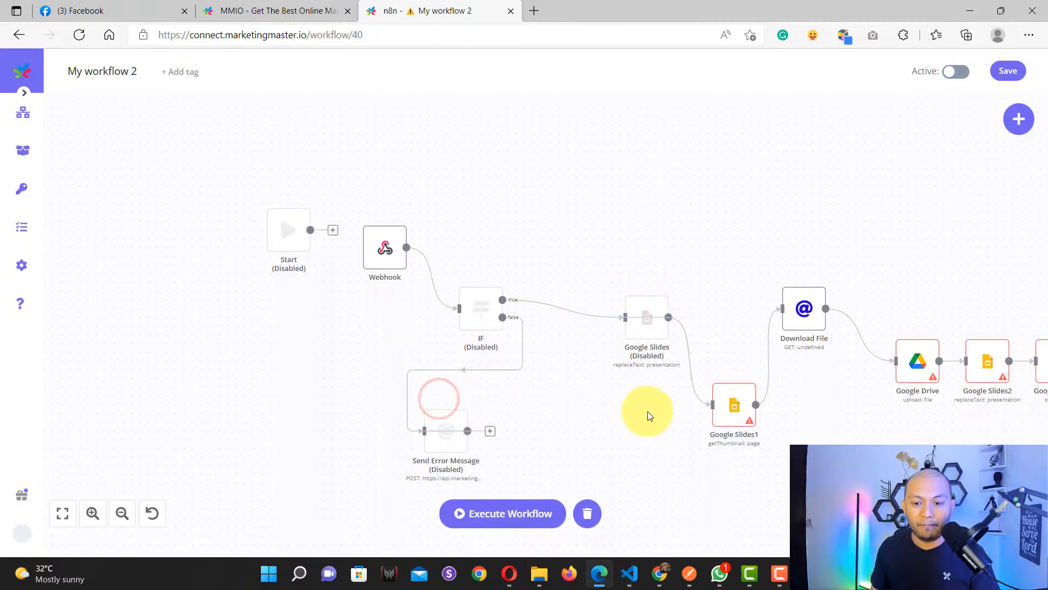
# Step: Disable the Send Error Message node and remove the Webhook–IF connection
pyautogui.moveTo(655, 411); pyautogui.dragTo(403, 413)
pyautogui.moveTo(838, 452); pyautogui.dragTo(421, 441)
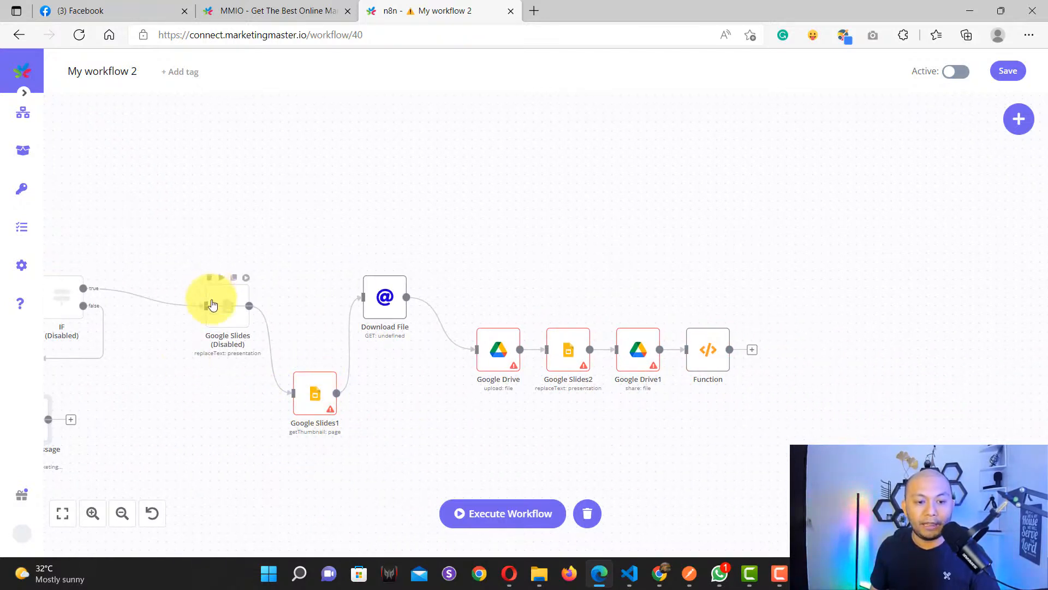
pyautogui.moveTo(175, 436); pyautogui.dragTo(405, 465)
pyautogui.moveTo(154, 401); pyautogui.dragTo(516, 467)
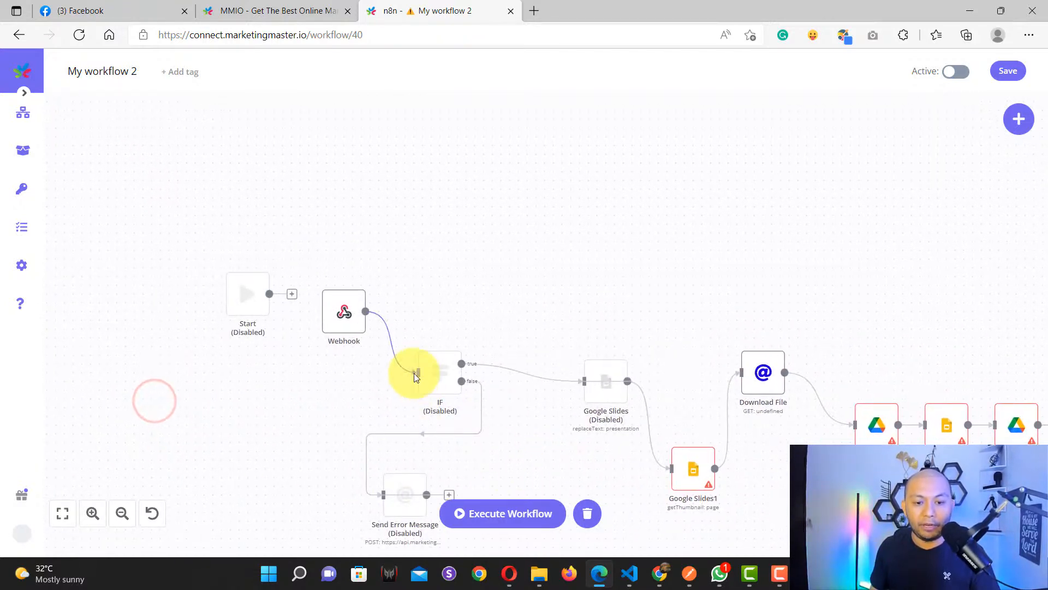
pyautogui.moveTo(417, 374); pyautogui.dragTo(414, 313)
pyautogui.click(416, 320)
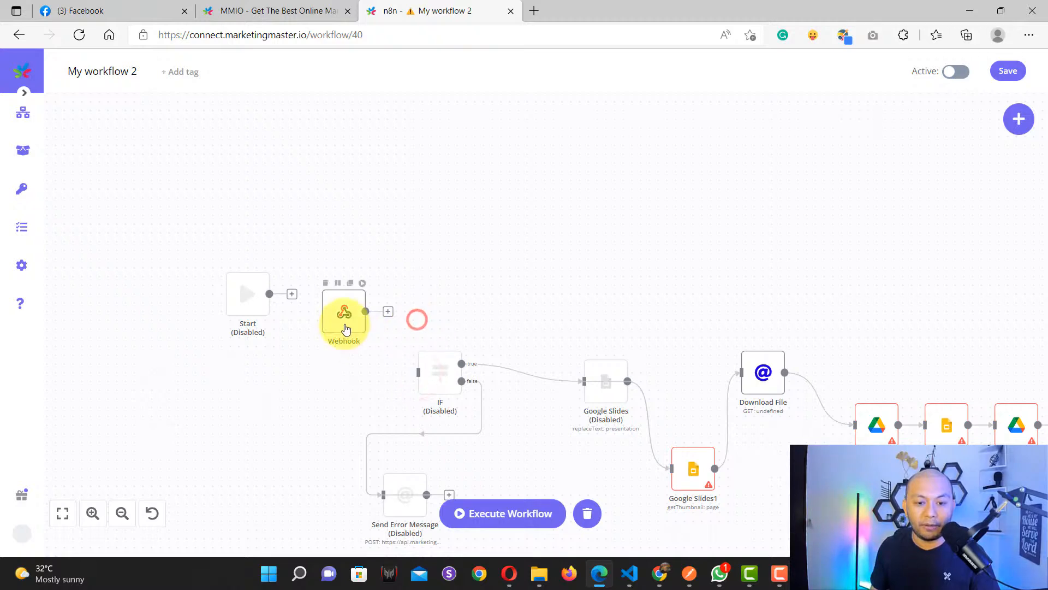
pyautogui.scroll(7, 344, 323)
pyautogui.scroll(-7, 342, 323)
pyautogui.moveTo(335, 332); pyautogui.dragTo(374, 353)
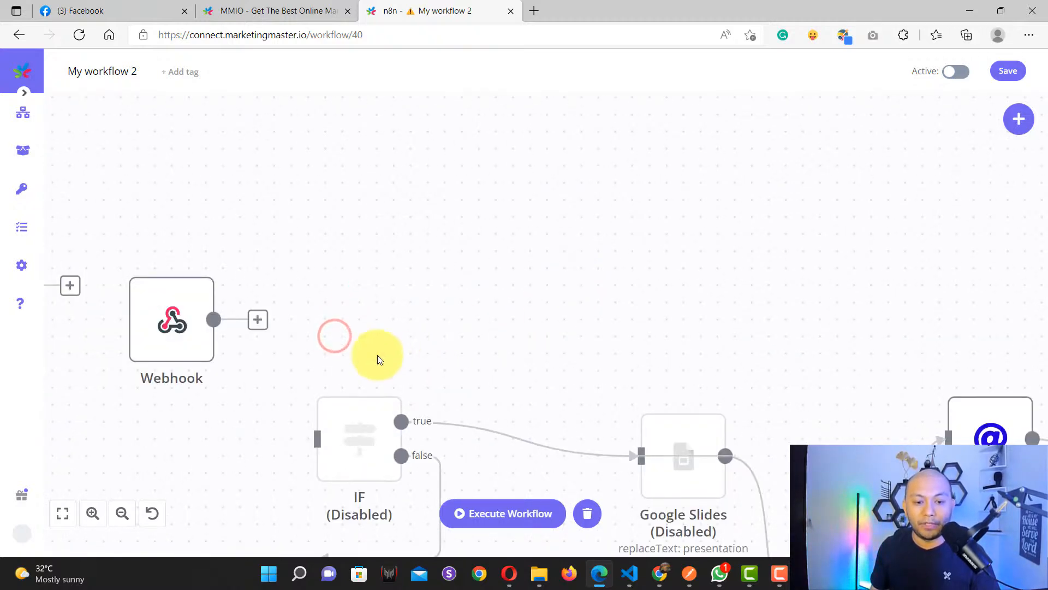
pyautogui.moveTo(256, 371); pyautogui.dragTo(451, 353)
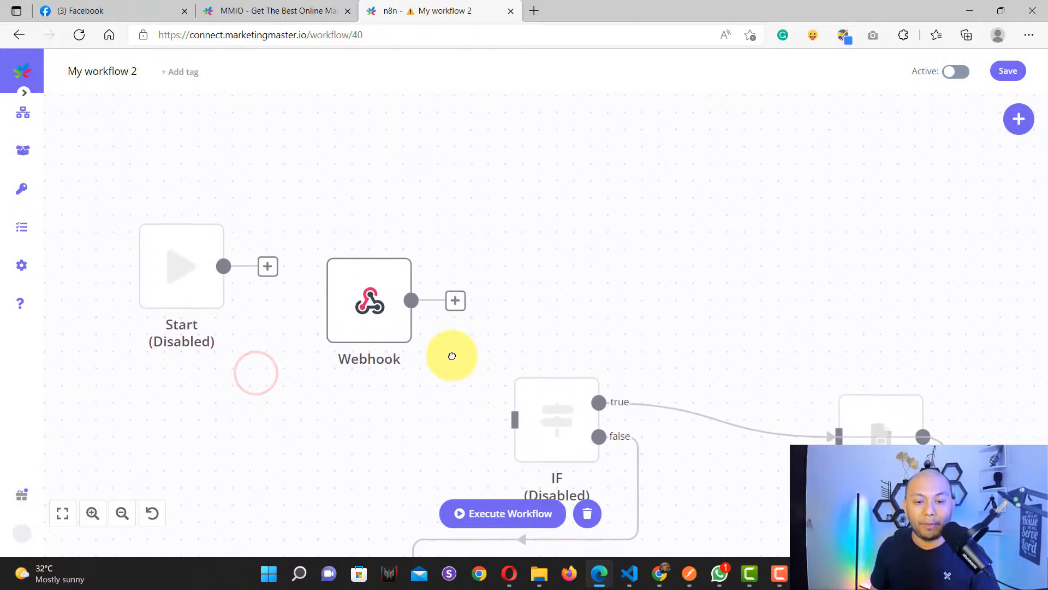
pyautogui.doubleClick(376, 313)
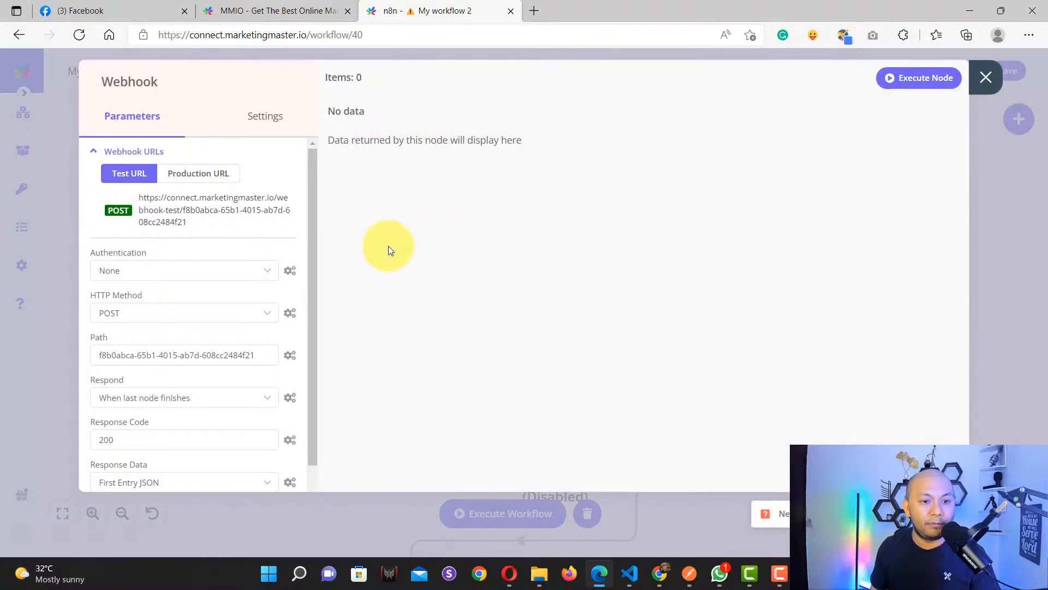
pyautogui.click(919, 81)
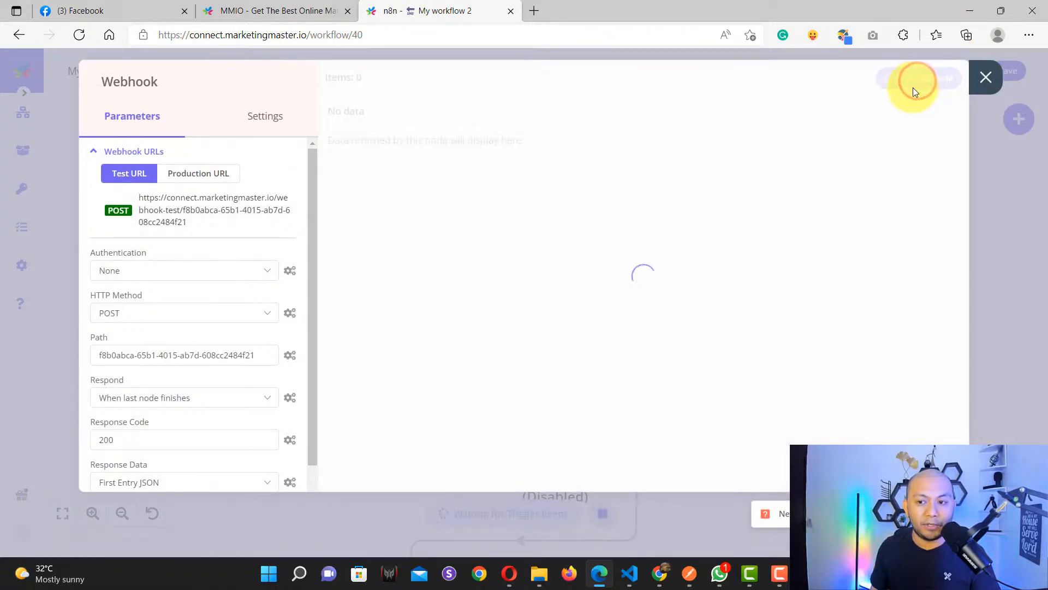
pyautogui.click(275, 10)
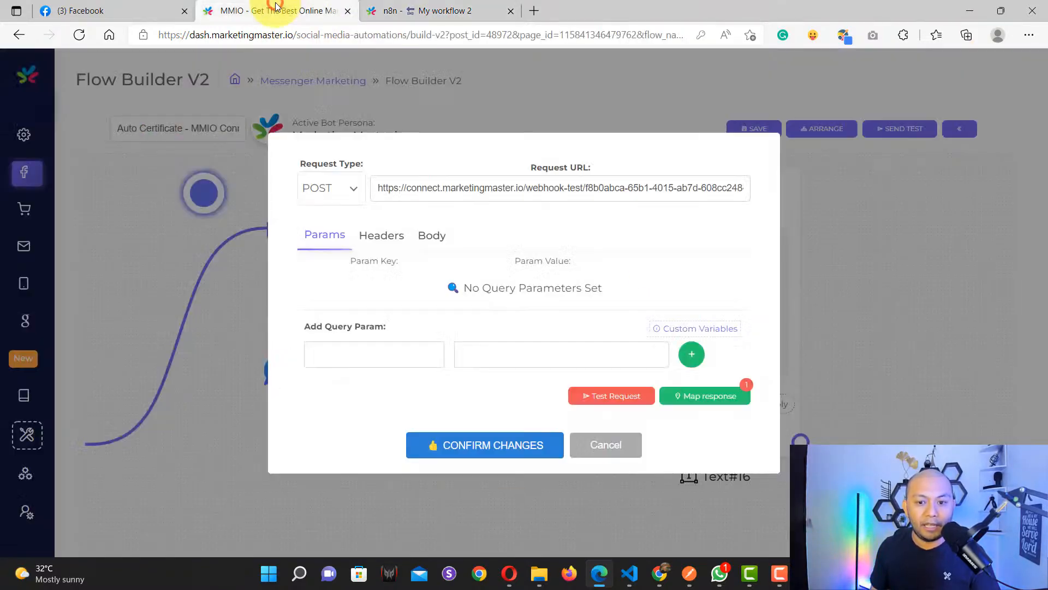
pyautogui.click(603, 398)
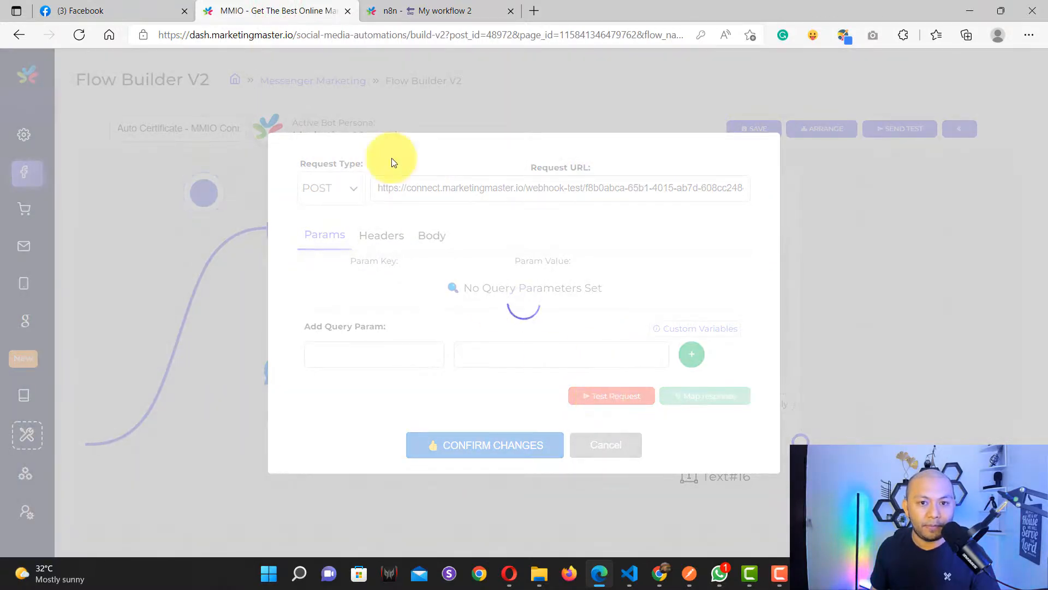
pyautogui.click(412, 12)
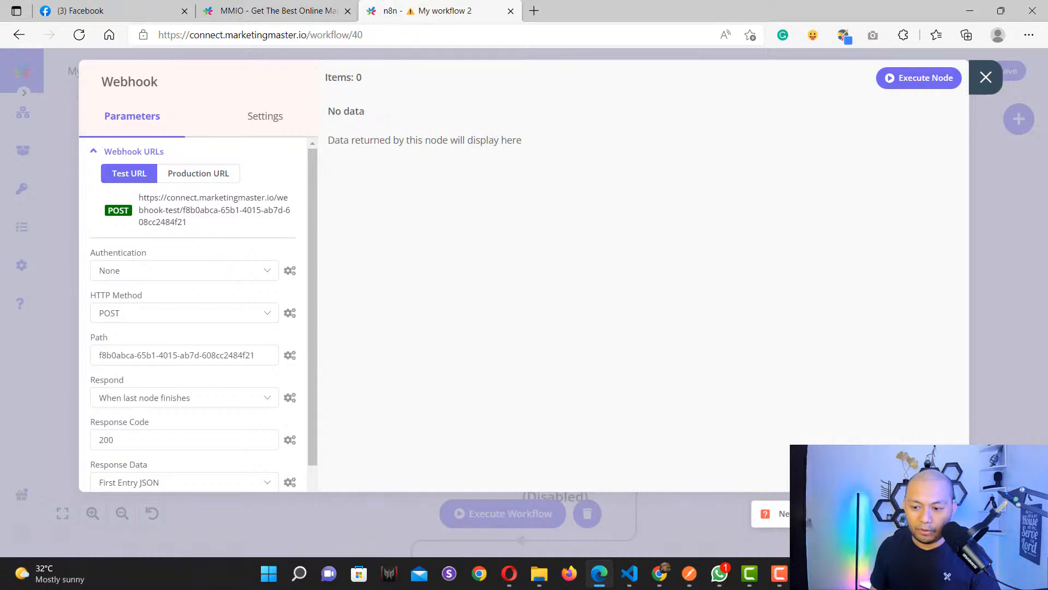
pyautogui.click(440, 85)
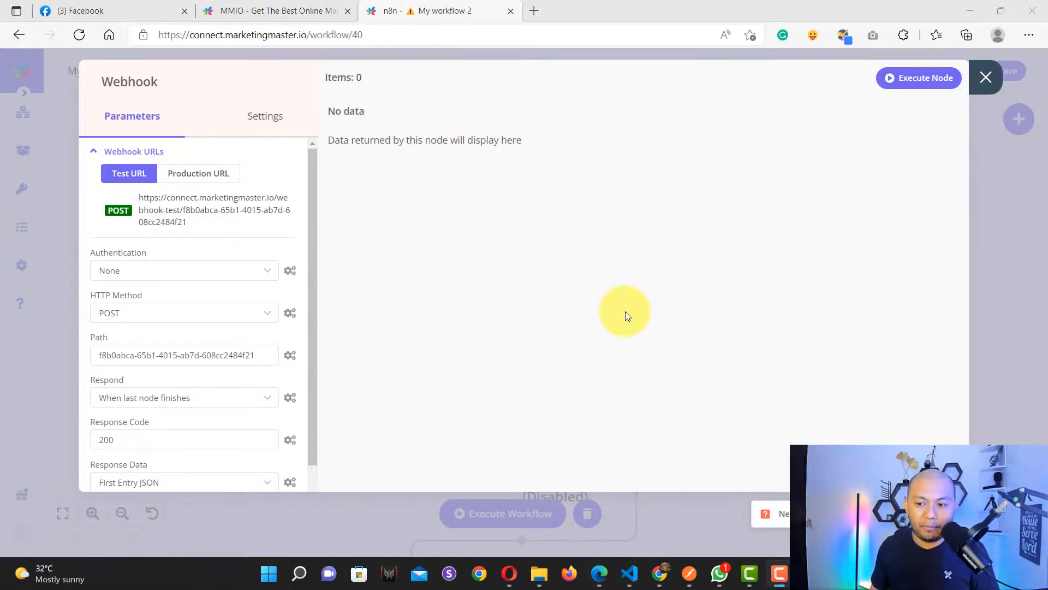
pyautogui.click(982, 78)
pyautogui.scroll(-3, 510, 286)
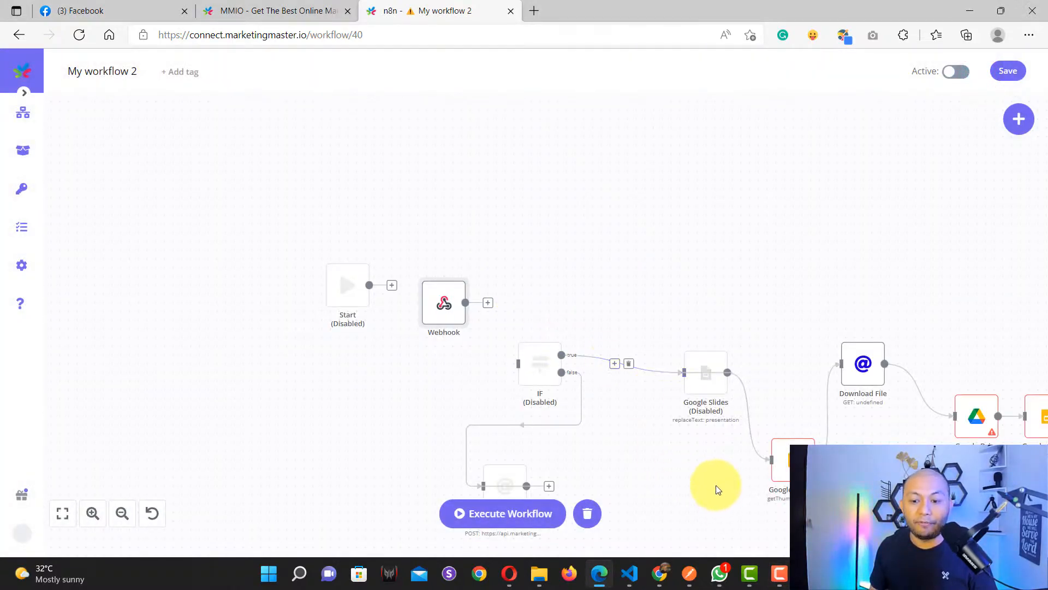
# Step: Reconnect the Webhook output to the IF node
pyautogui.moveTo(718, 491); pyautogui.dragTo(481, 376)
pyautogui.click(643, 445)
pyautogui.scroll(5, 486, 307)
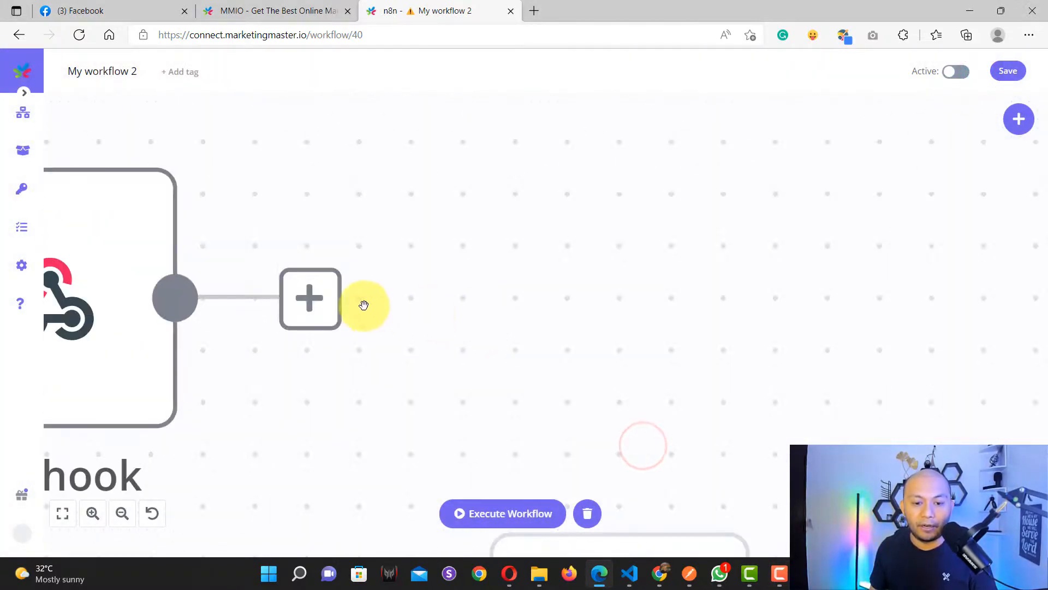
pyautogui.scroll(-3, 362, 304)
pyautogui.moveTo(409, 302); pyautogui.dragTo(513, 417)
# Step: Re-enable the IF, Send Error Message and Google Slides nodes
pyautogui.click(548, 367)
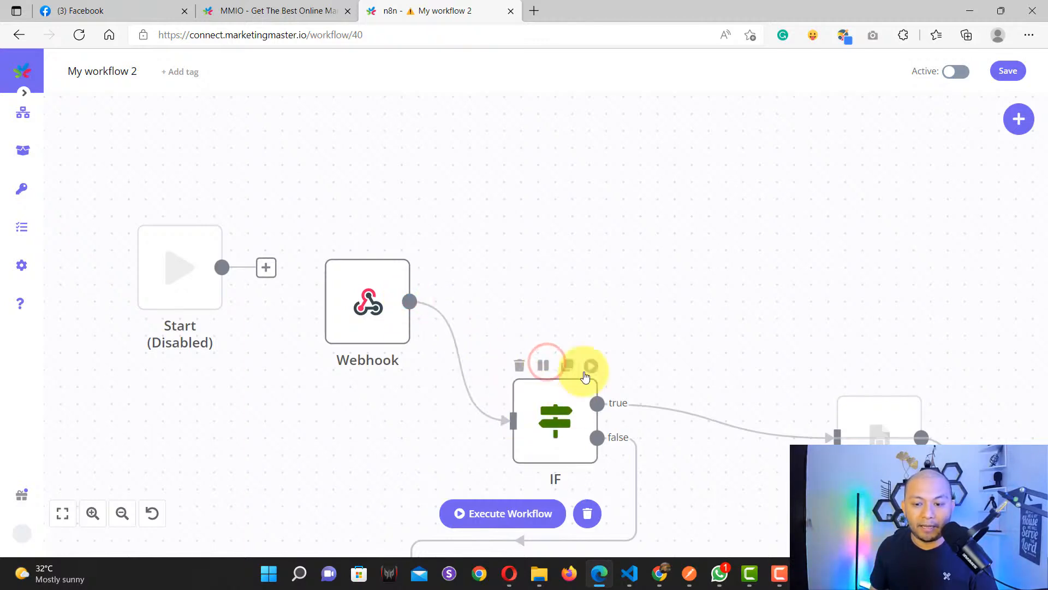
pyautogui.scroll(-5, 662, 316)
pyautogui.moveTo(696, 297); pyautogui.dragTo(617, 277)
pyautogui.moveTo(652, 309); pyautogui.dragTo(525, 240)
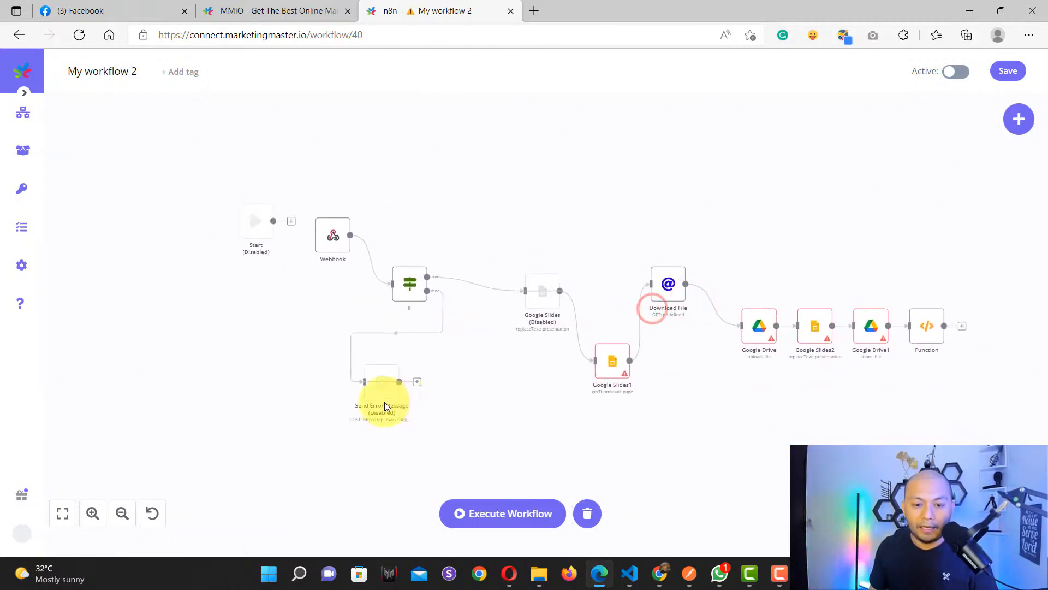
pyautogui.scroll(6, 383, 396)
pyautogui.scroll(-1, 229, 422)
pyautogui.scroll(-1, 229, 422)
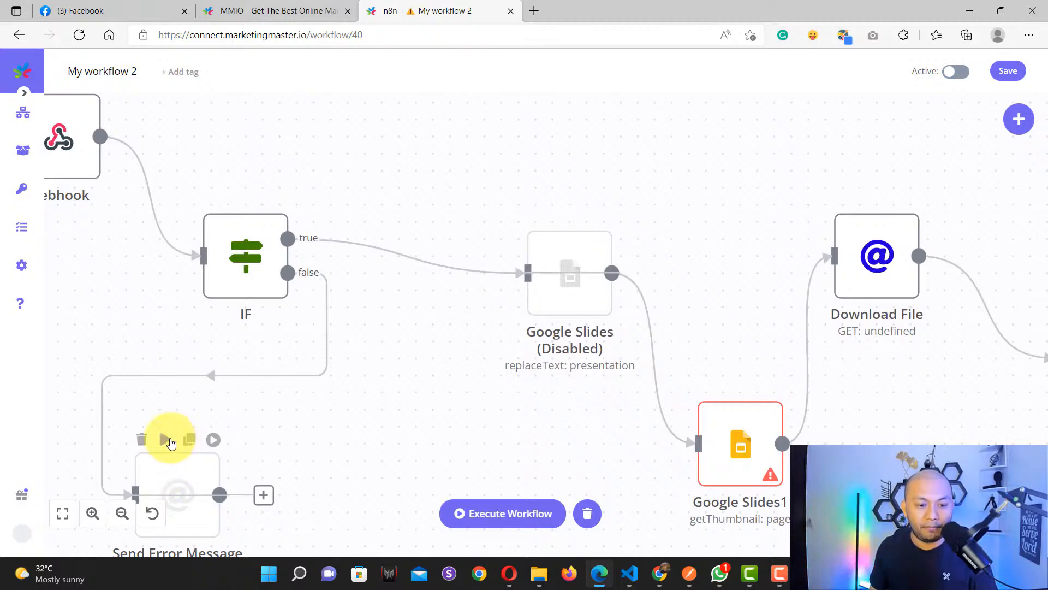
pyautogui.click(170, 437)
pyautogui.click(559, 219)
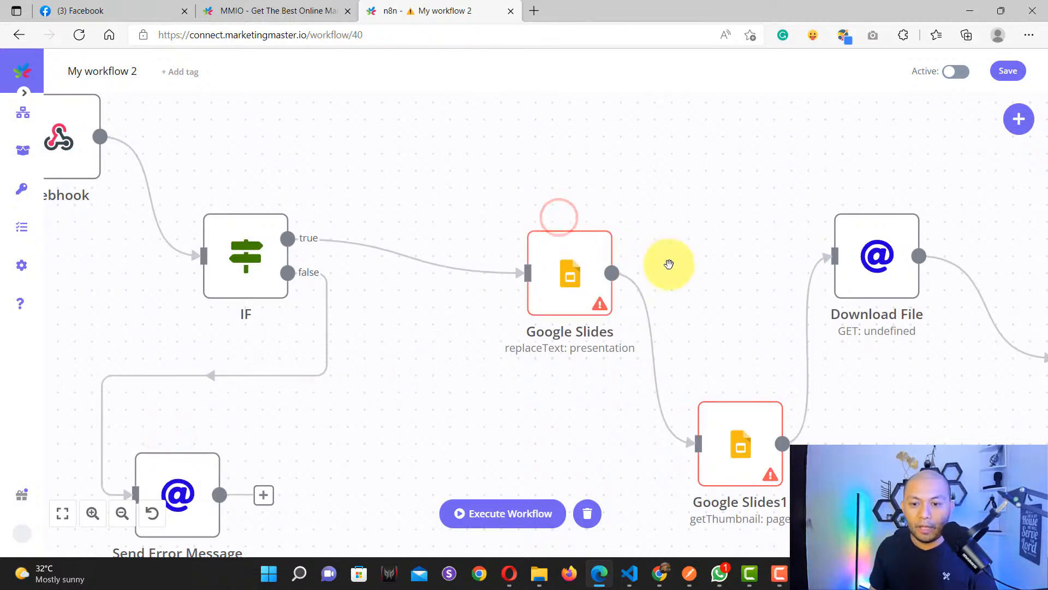
# Step: Pan across the workflow from Start and Webhook to the Download File and Google Drive nodes
pyautogui.moveTo(710, 273); pyautogui.dragTo(701, 314)
pyautogui.moveTo(367, 220); pyautogui.dragTo(576, 257)
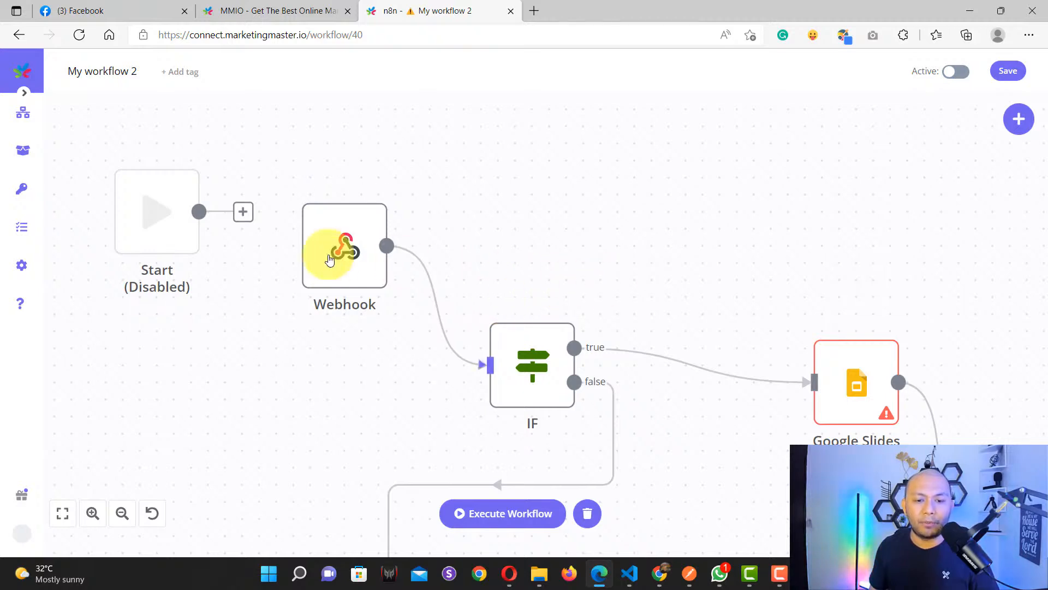
pyautogui.moveTo(349, 251)
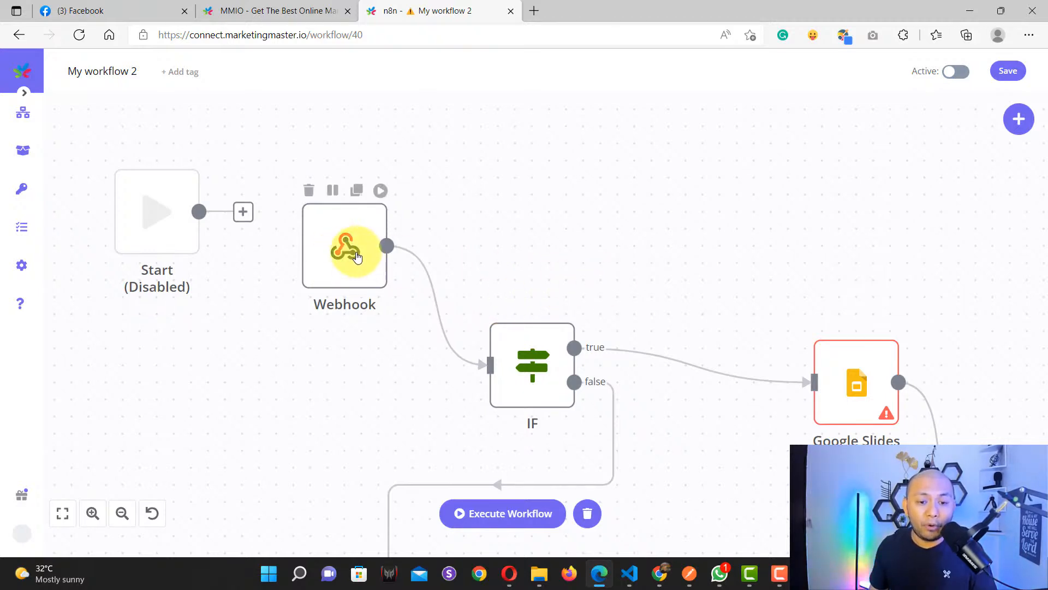
pyautogui.scroll(3, 355, 248)
pyautogui.scroll(-3, 345, 249)
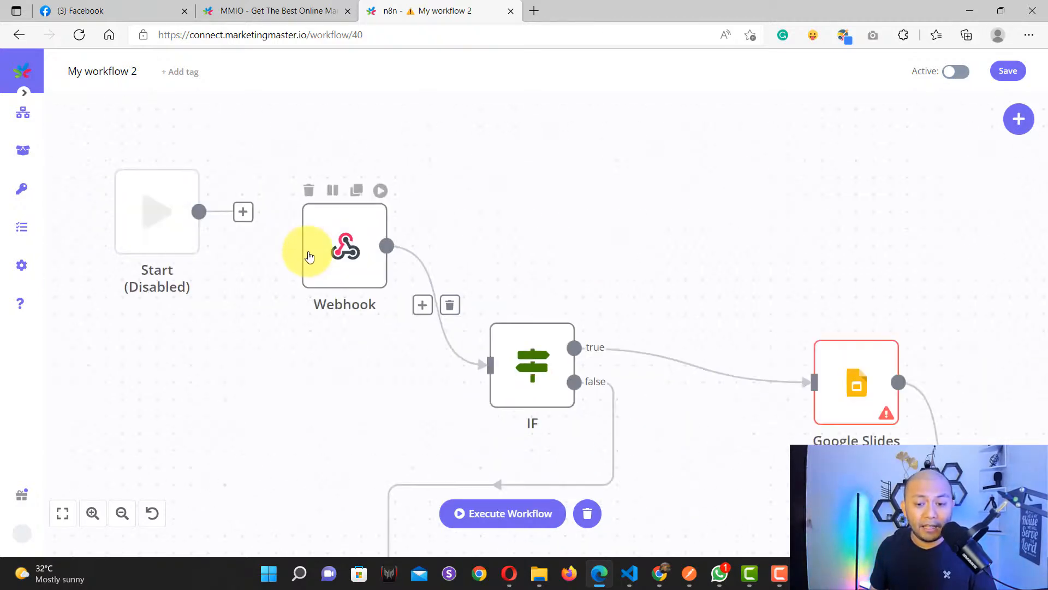
pyautogui.moveTo(609, 333); pyautogui.dragTo(458, 266)
pyautogui.moveTo(381, 304)
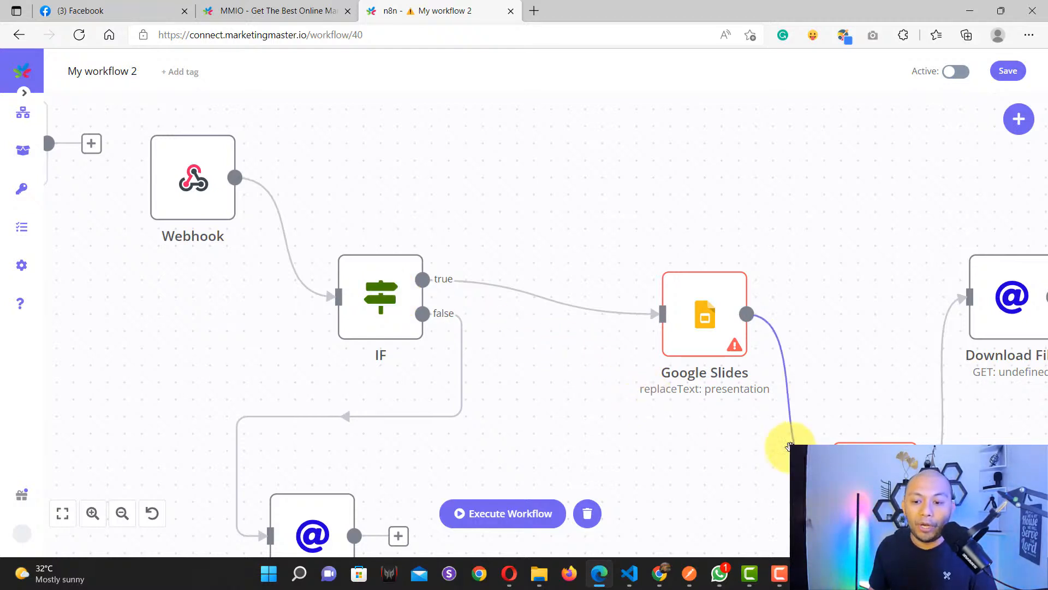
pyautogui.moveTo(724, 434); pyautogui.dragTo(413, 395)
pyautogui.moveTo(428, 339)
pyautogui.scroll(4, 428, 339)
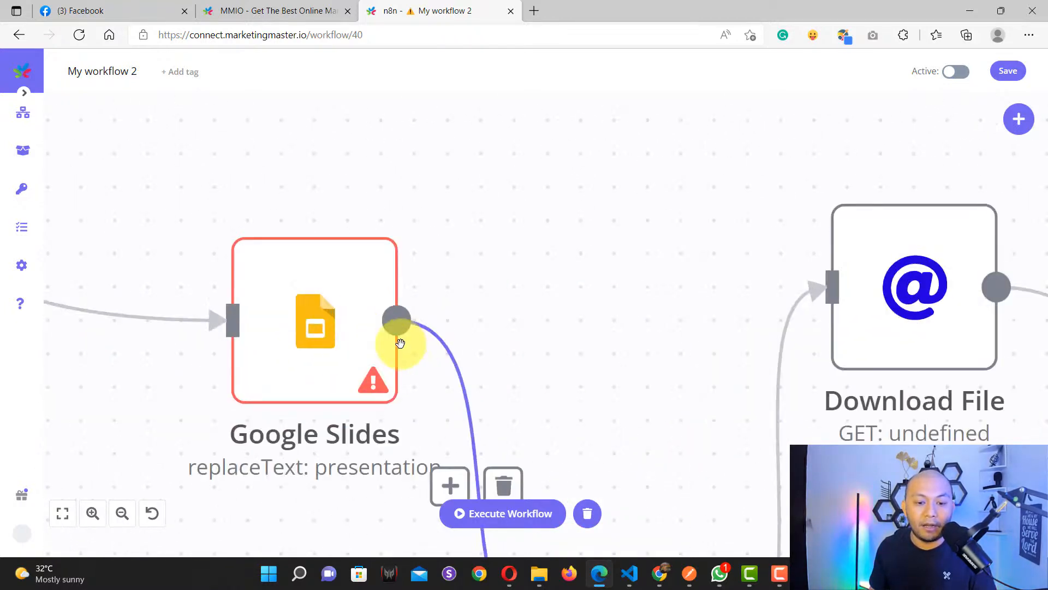
pyautogui.scroll(-2, 398, 343)
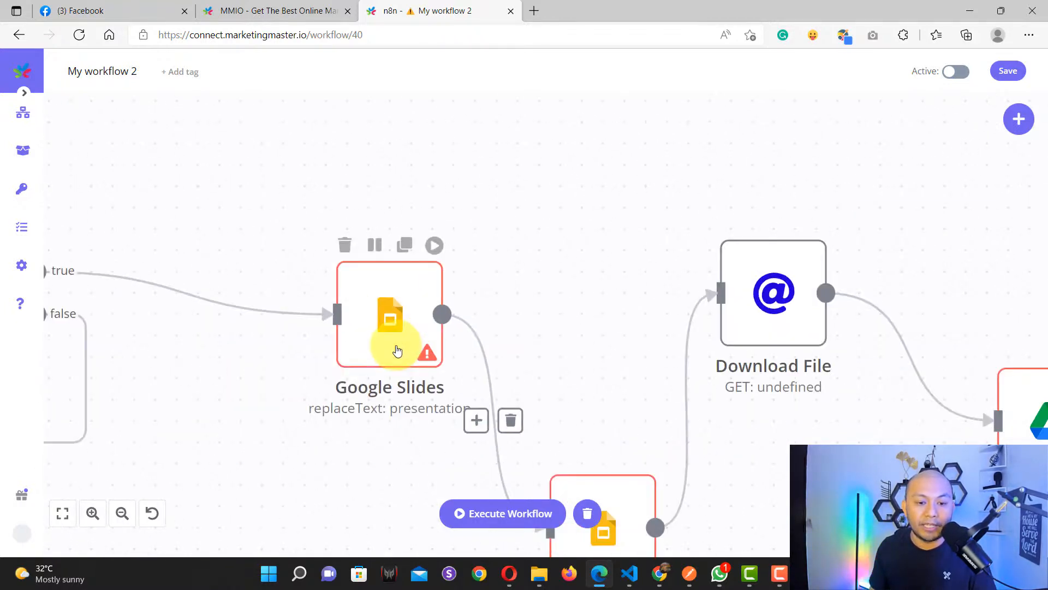
# Step: Bring up the Certificate Test presentation in Chrome
pyautogui.click(661, 579)
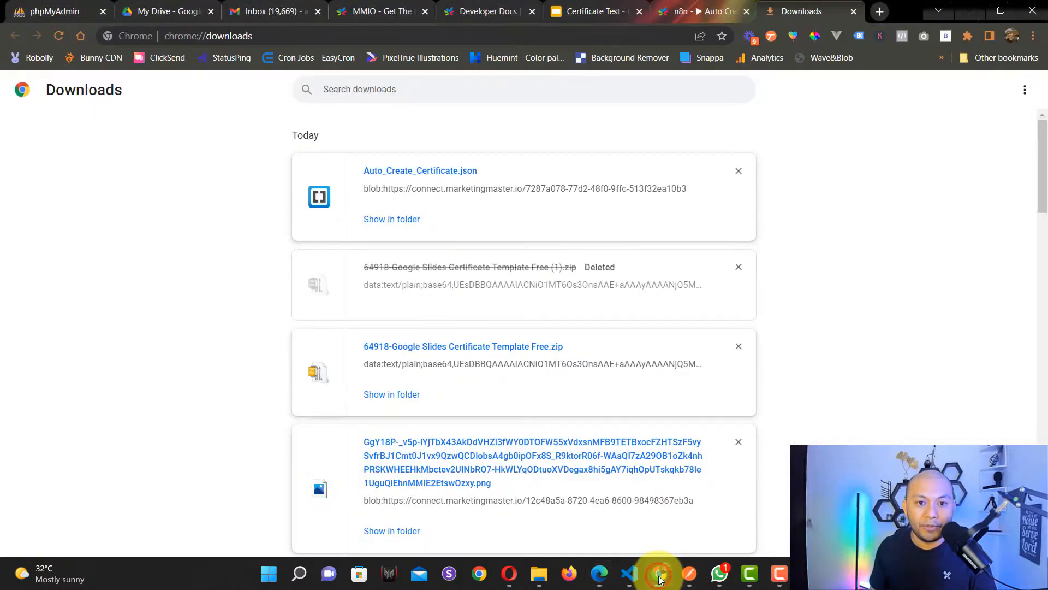
pyautogui.click(590, 7)
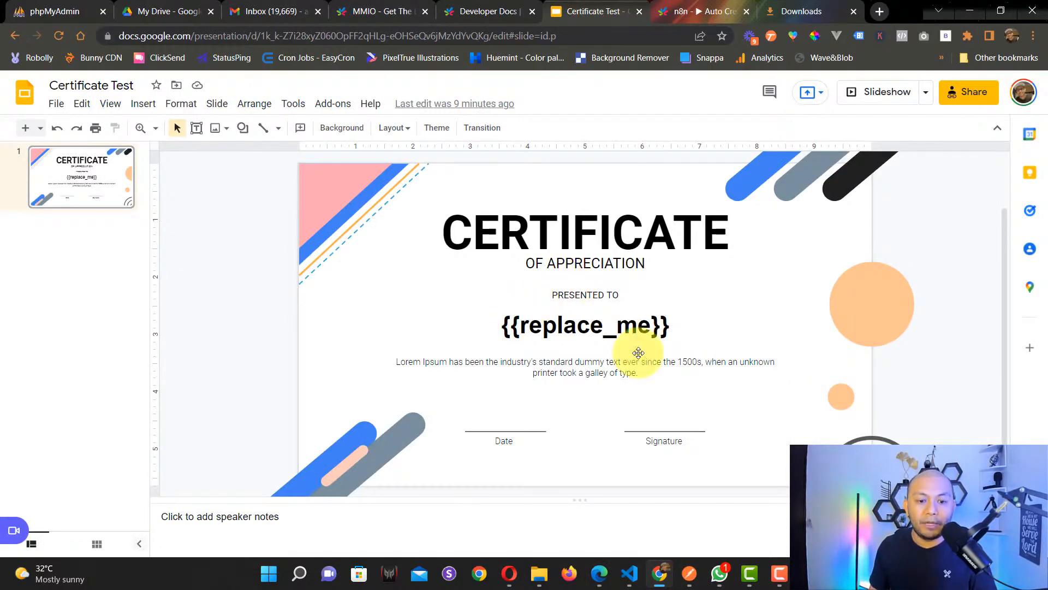
pyautogui.scroll(1, 852, 351)
pyautogui.scroll(-2, 841, 349)
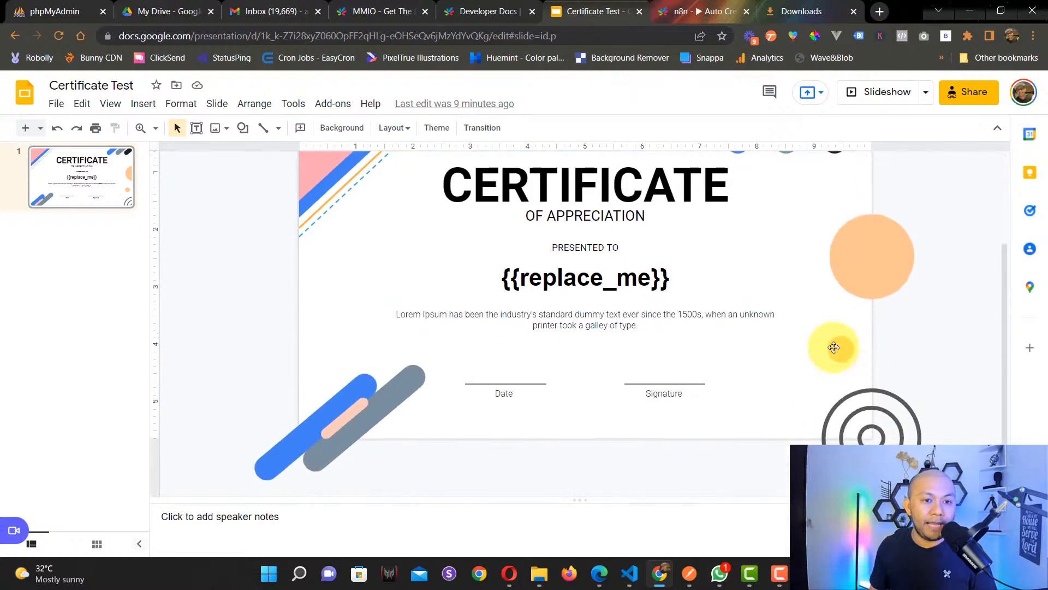
pyautogui.scroll(1, 792, 341)
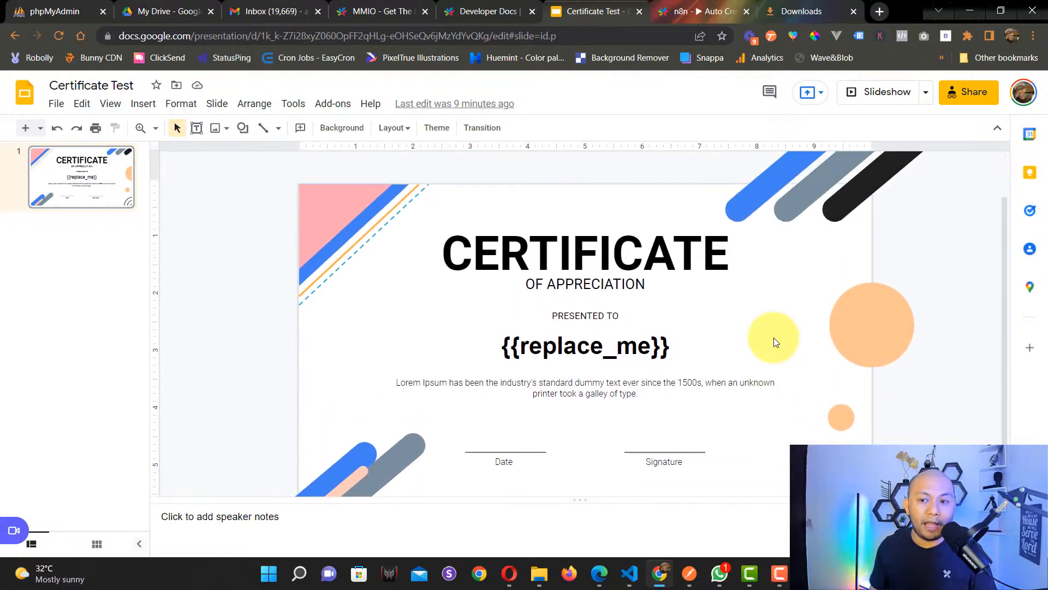
# Step: Inspect the {{replace_me}} placeholder text under PRESENTED TO, then deselect it
pyautogui.doubleClick(592, 346)
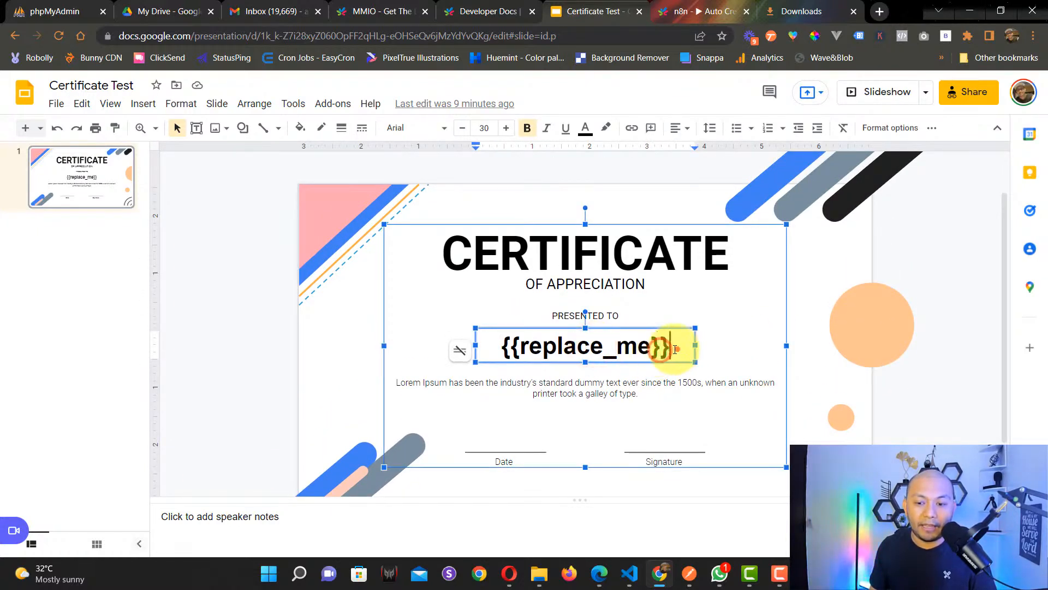
pyautogui.moveTo(679, 344); pyautogui.dragTo(503, 344)
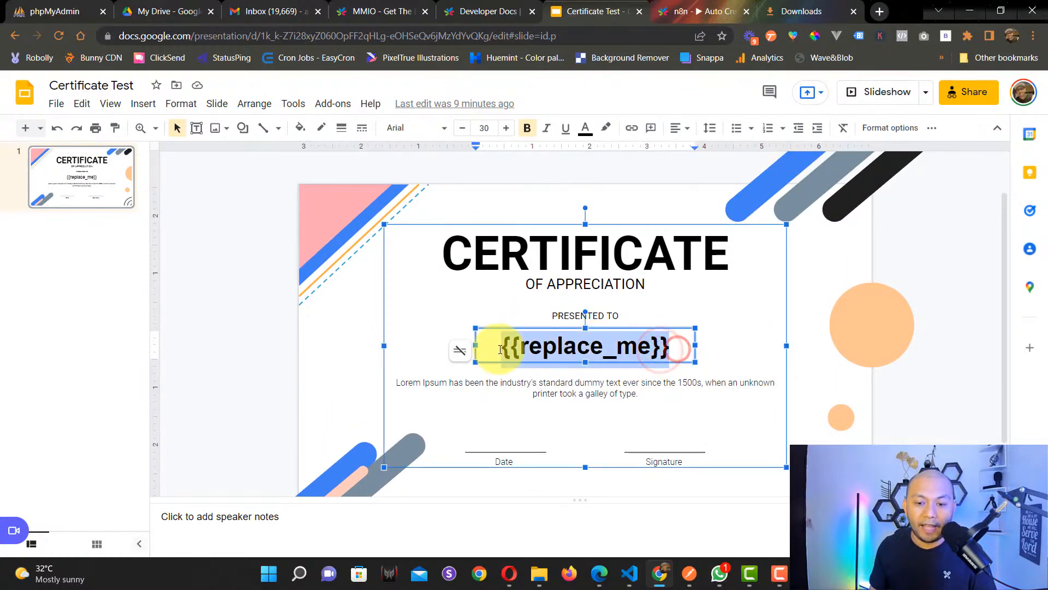
pyautogui.click(728, 344)
pyautogui.doubleClick(606, 345)
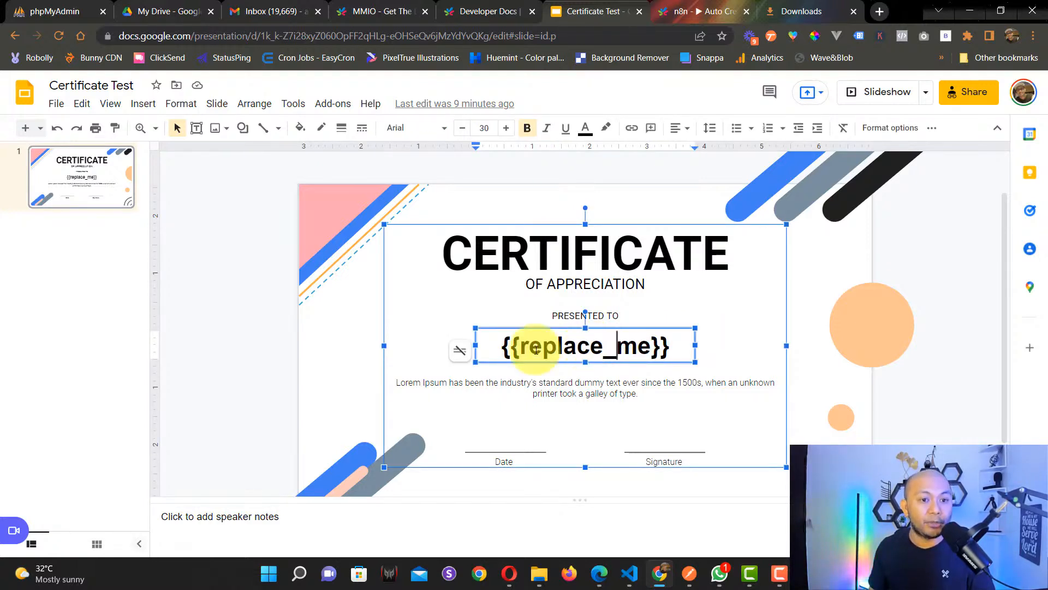
pyautogui.click(341, 336)
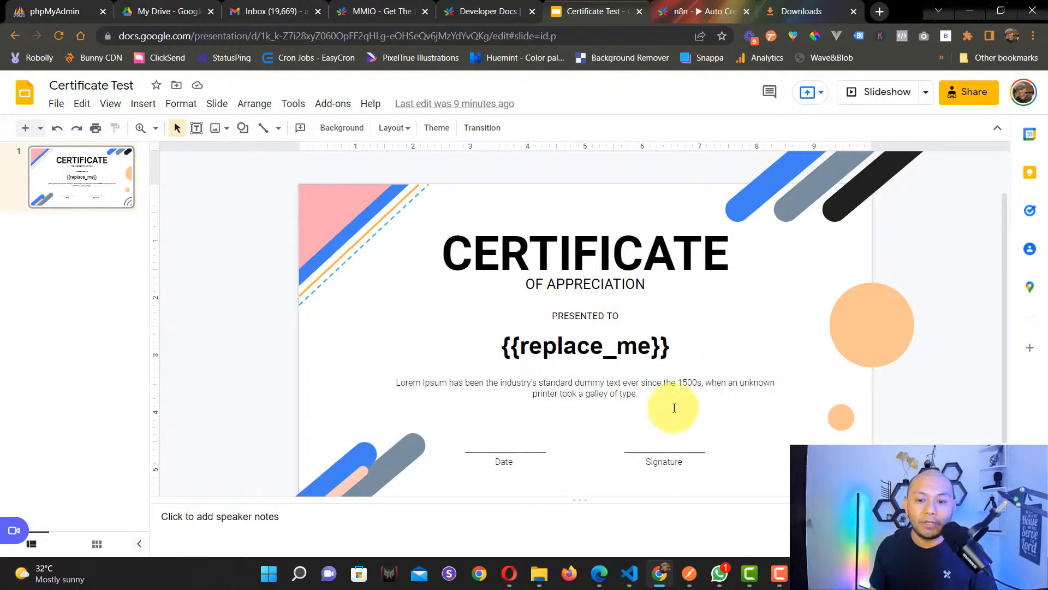
# Step: Open the Google Slides node, start a new credential, then discard it unsaved
pyautogui.click(604, 579)
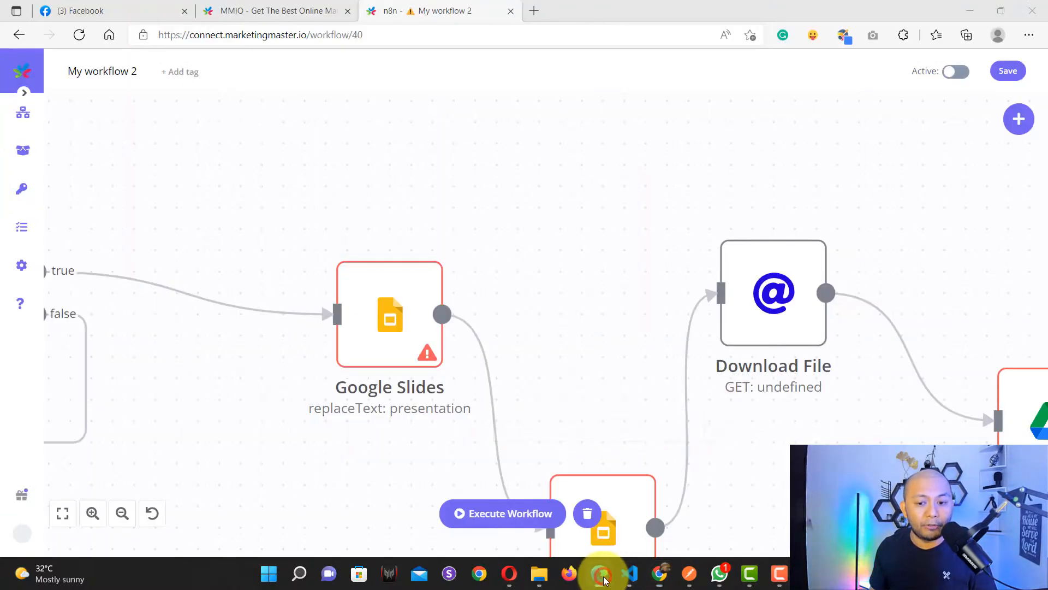
pyautogui.doubleClick(385, 322)
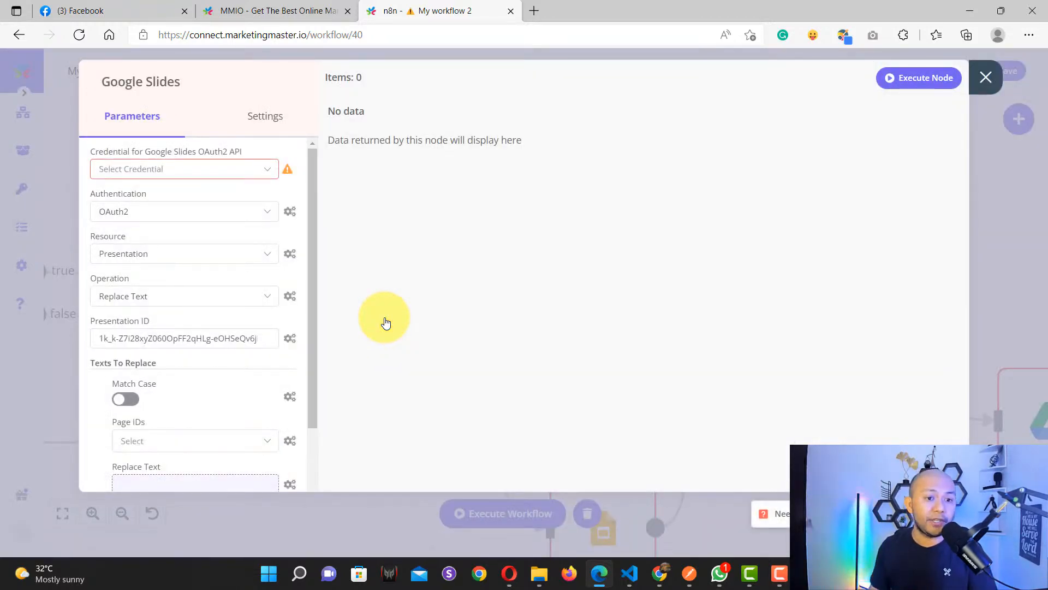
pyautogui.scroll(-4, 235, 300)
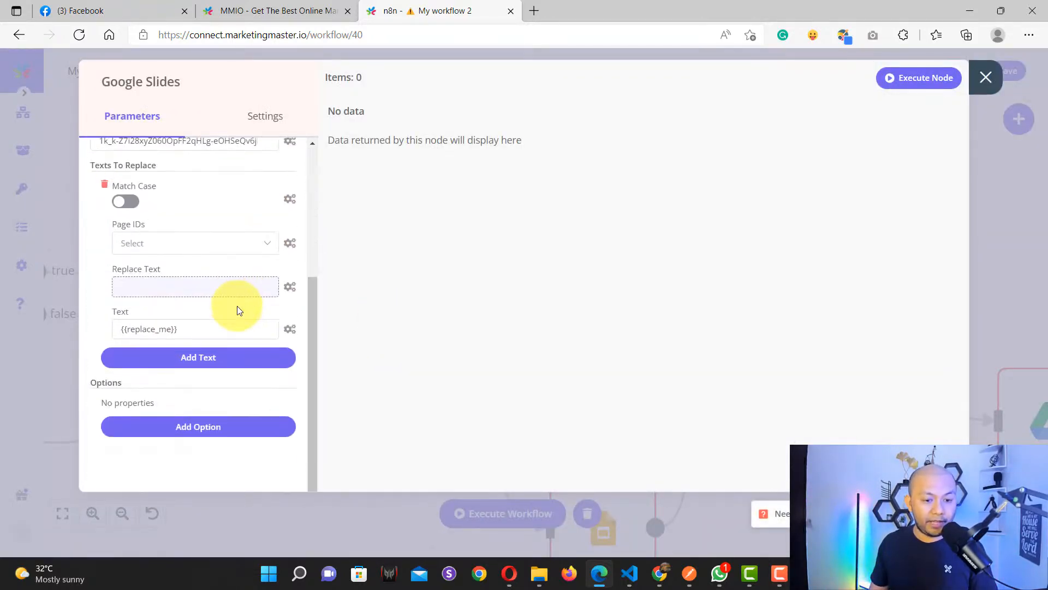
pyautogui.scroll(5, 236, 305)
pyautogui.scroll(-4, 237, 305)
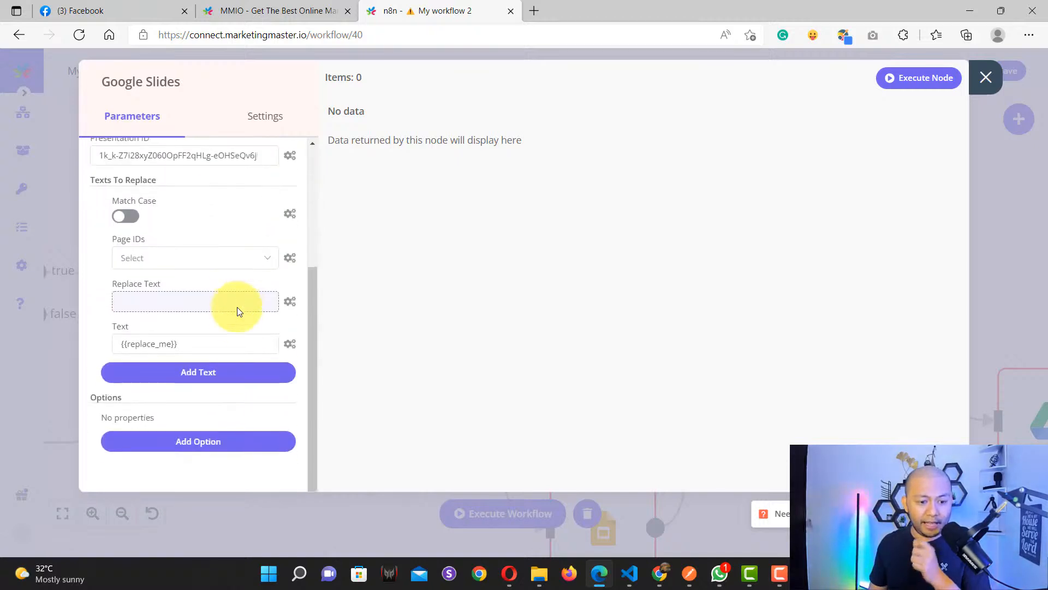
pyautogui.scroll(4, 237, 307)
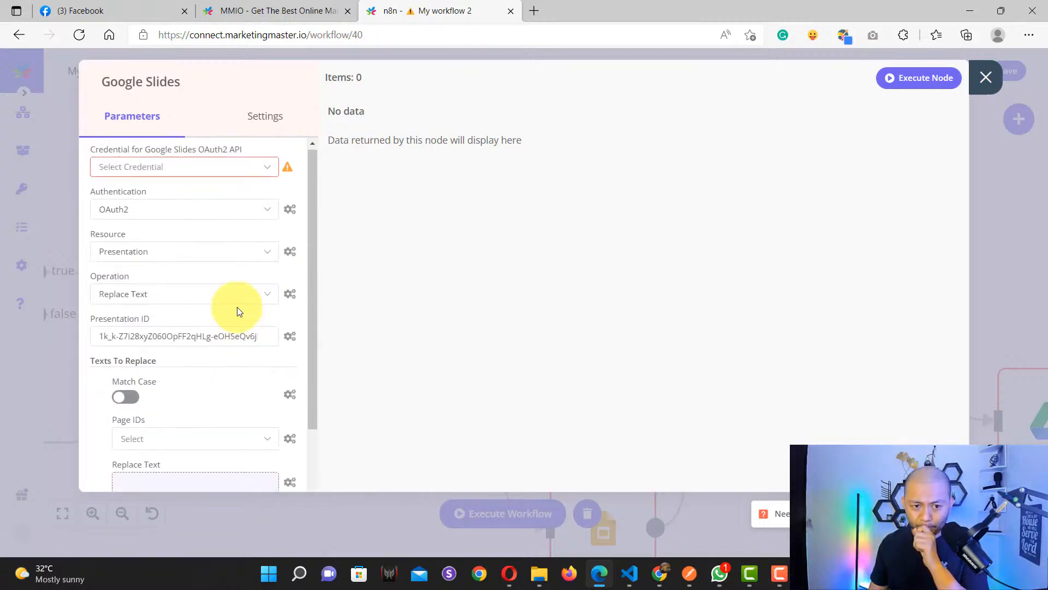
pyautogui.click(162, 173)
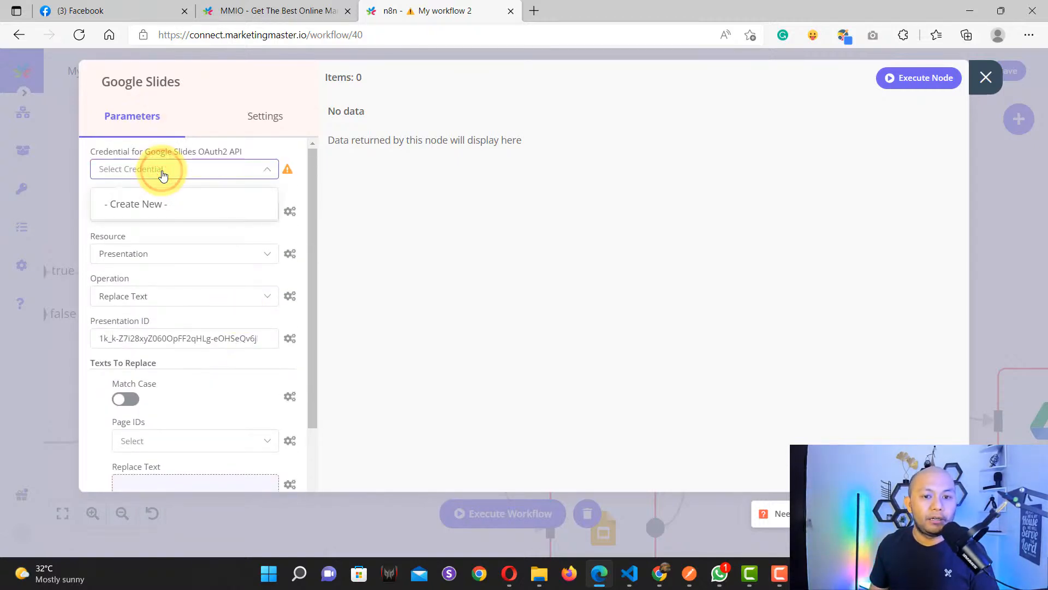
pyautogui.click(154, 208)
pyautogui.click(868, 82)
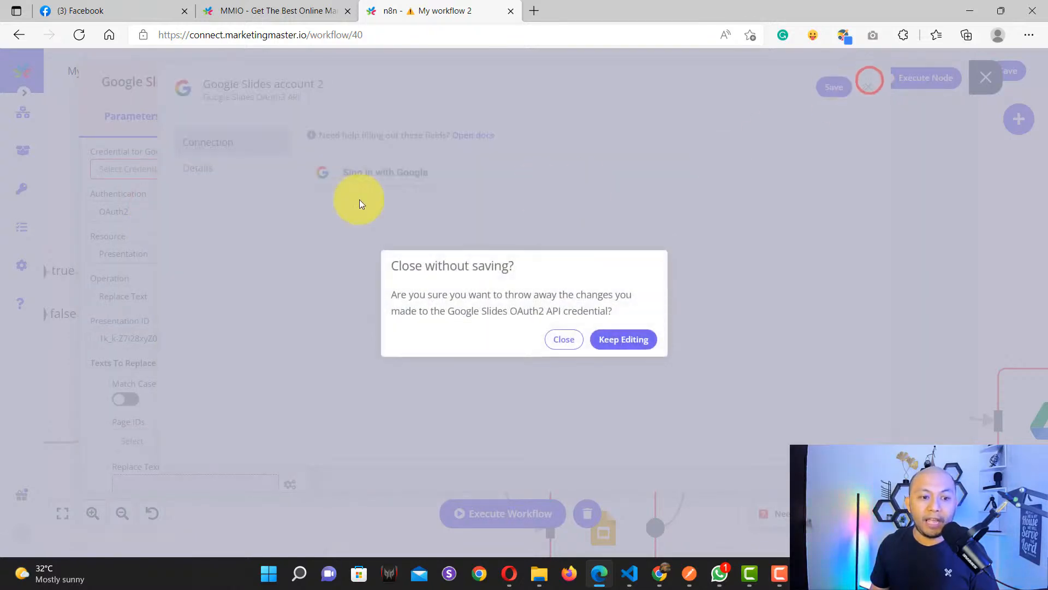
pyautogui.click(564, 339)
# Step: Keep OAuth2 authentication and create a new Google Slides credential
pyautogui.click(160, 218)
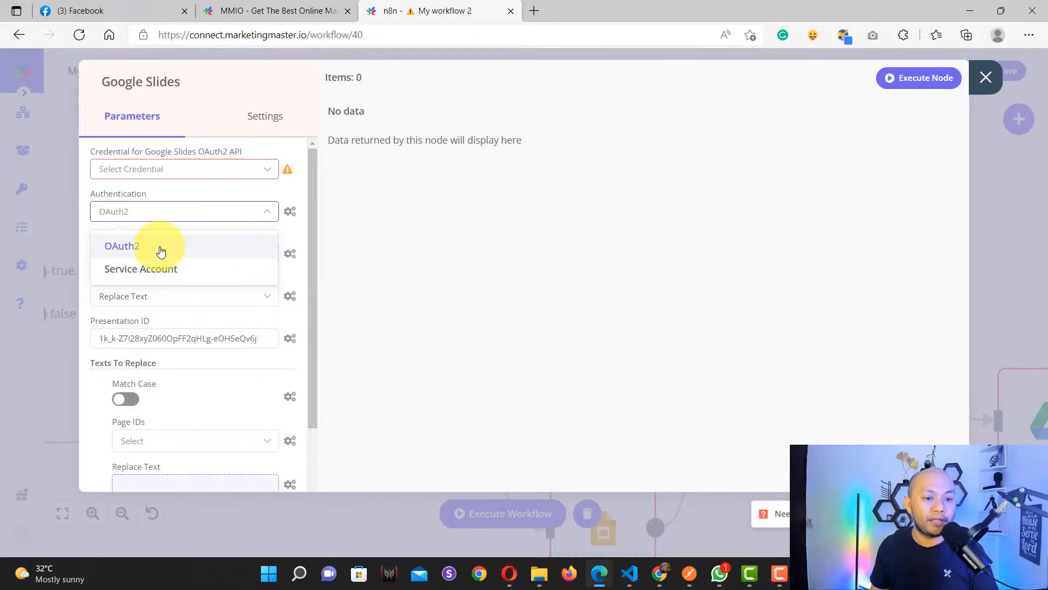
pyautogui.click(160, 252)
pyautogui.click(184, 169)
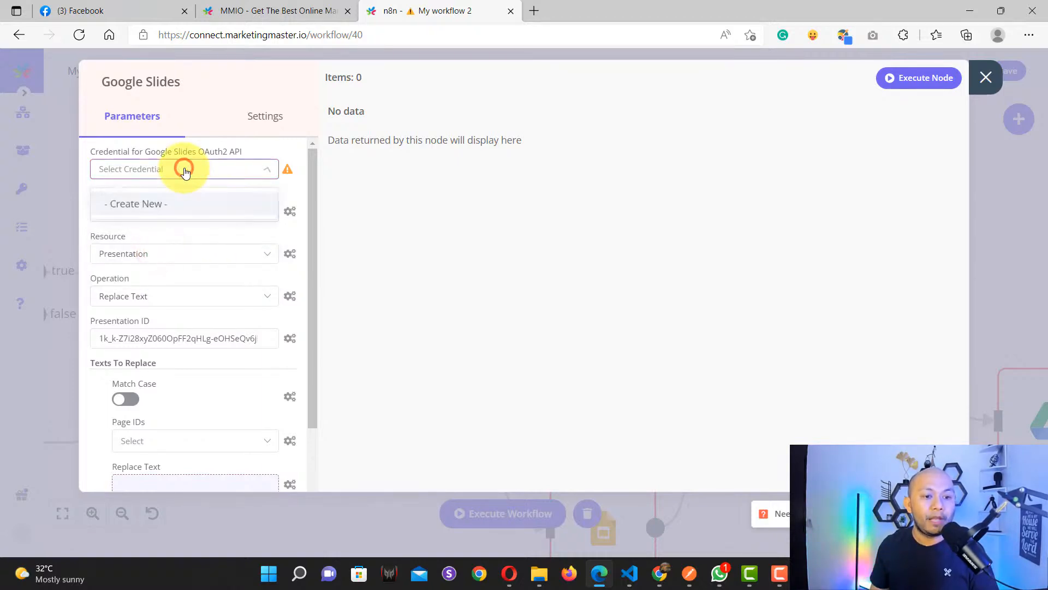
pyautogui.click(171, 205)
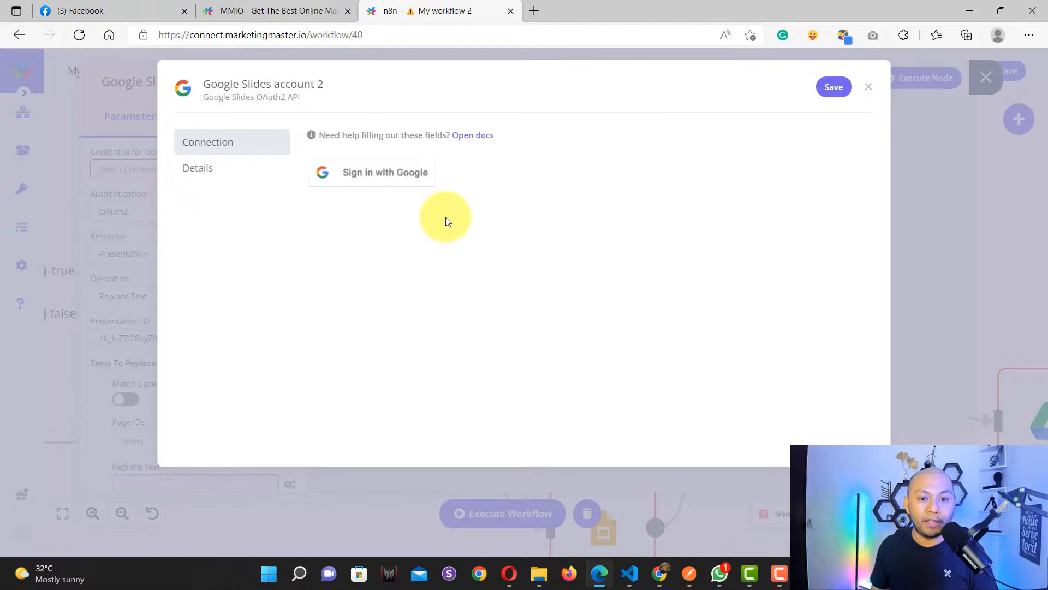
# Step: Start Google sign-in for Google Slides account 2 and choose the account to connect
pyautogui.click(369, 179)
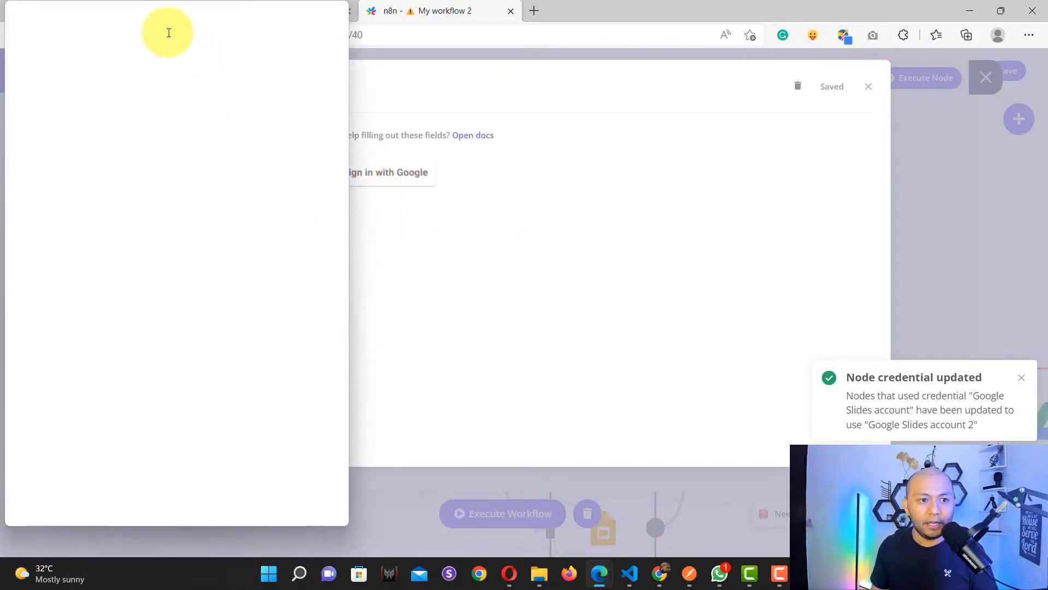
pyautogui.moveTo(154, 14); pyautogui.dragTo(214, 30)
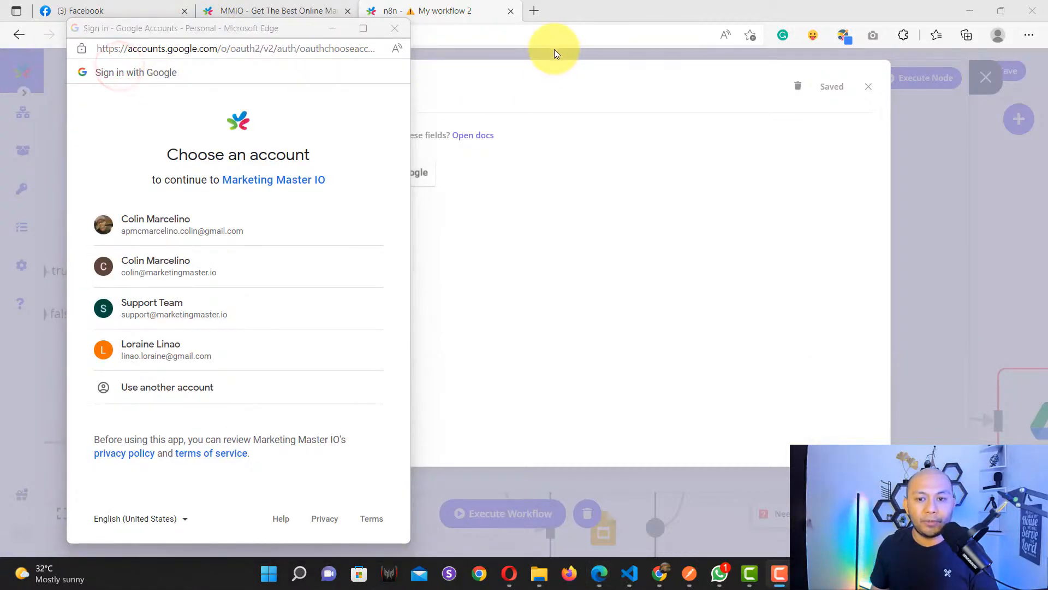
pyautogui.click(179, 226)
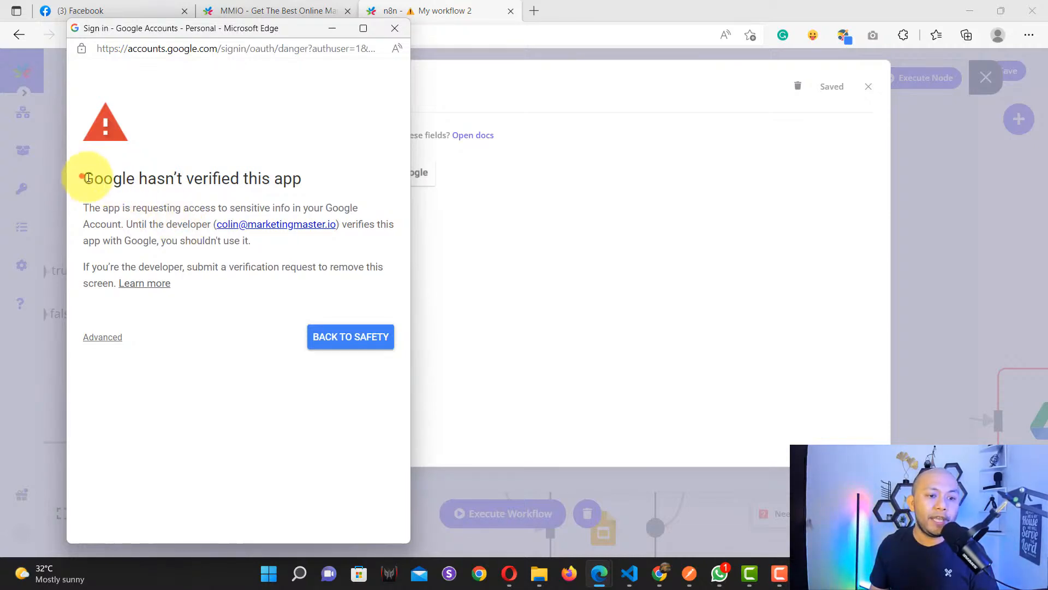
pyautogui.moveTo(81, 178); pyautogui.dragTo(310, 183)
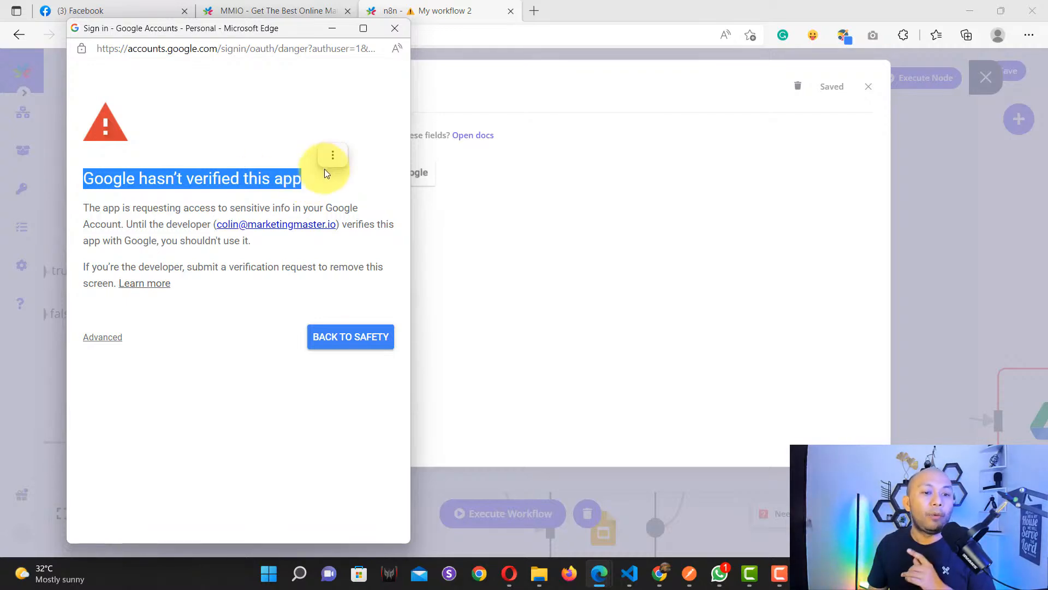
# Step: Proceed past the unverified-app warning to Marketing Master IO and grant it access
pyautogui.click(110, 338)
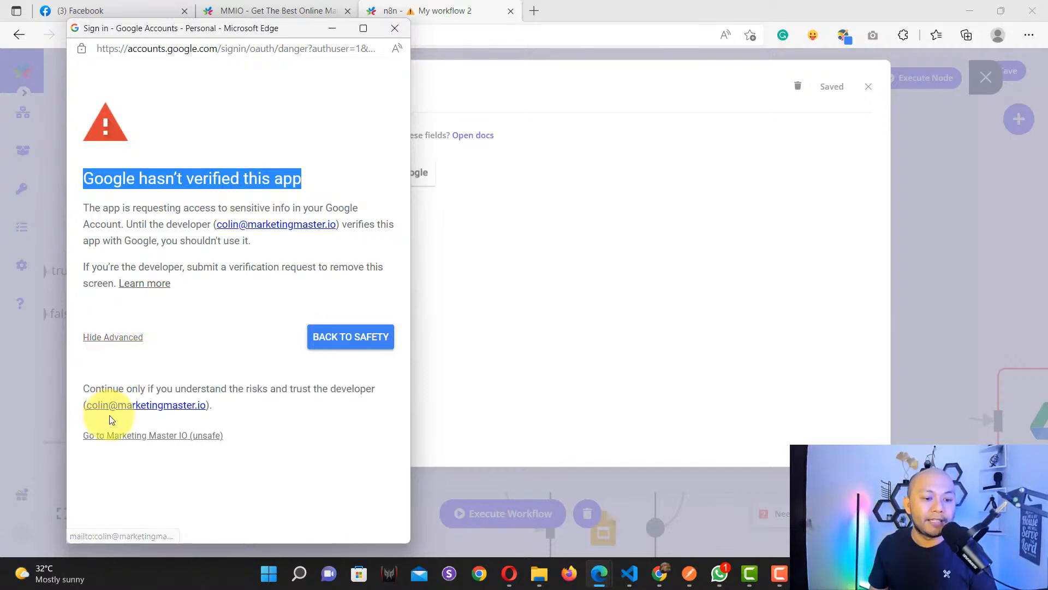
pyautogui.moveTo(241, 435); pyautogui.dragTo(82, 435)
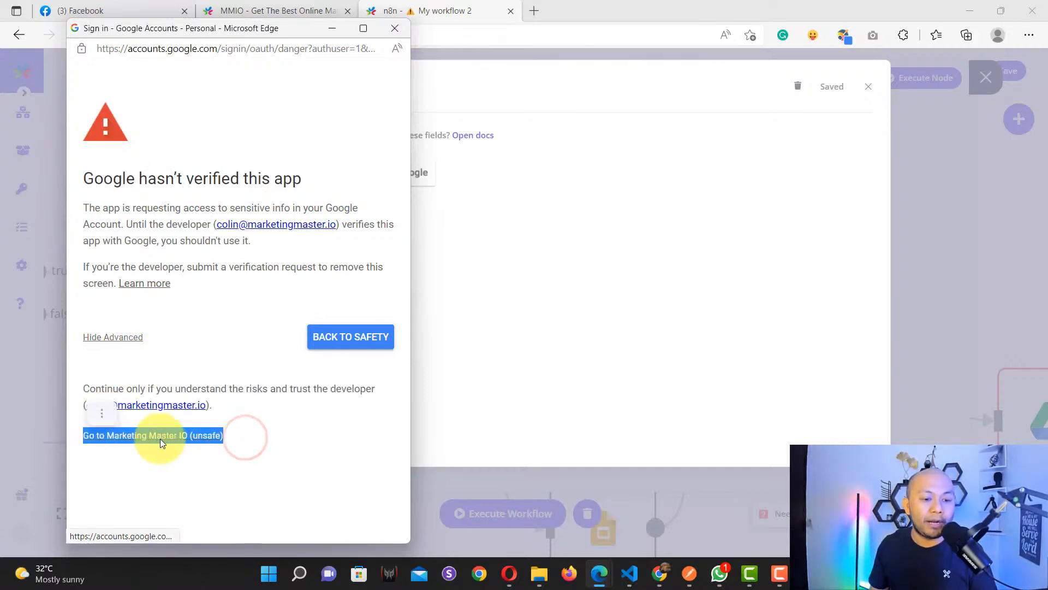
pyautogui.click(162, 436)
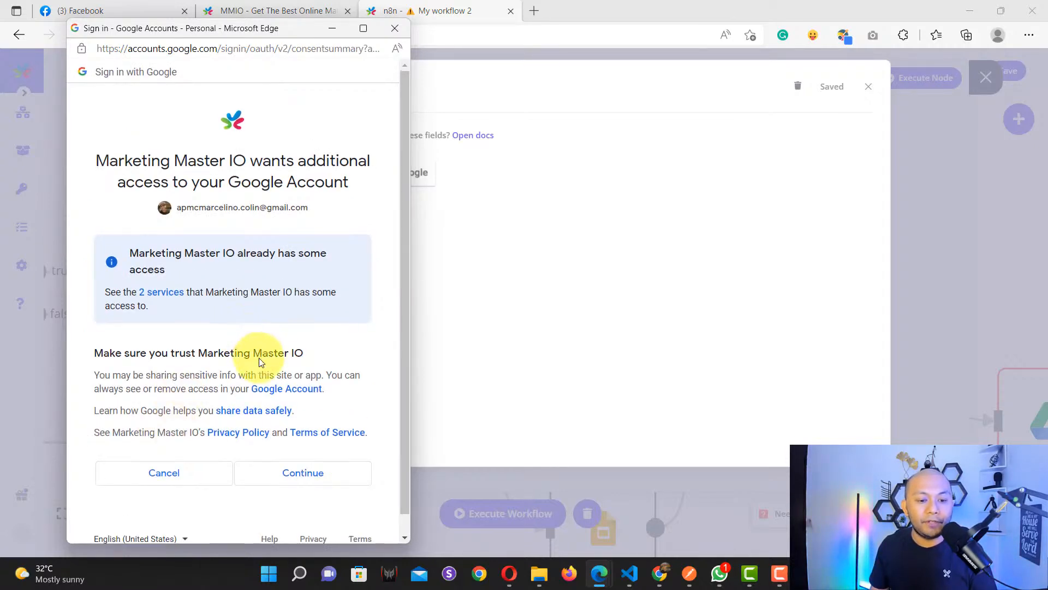
pyautogui.scroll(-1, 270, 351)
pyautogui.click(301, 453)
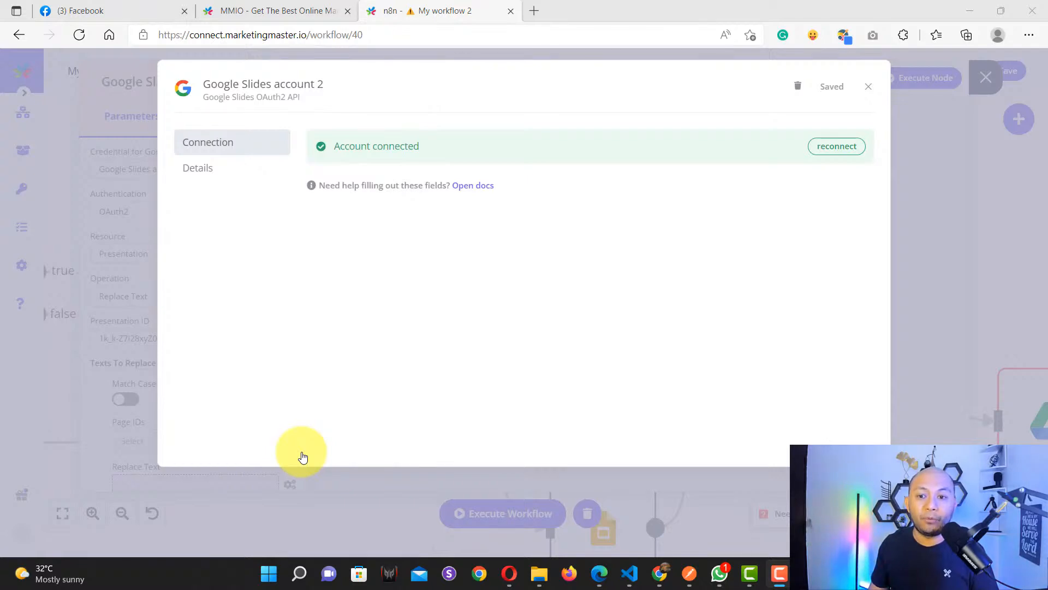
# Step: Close the credential window, review the Replace Text fields, and bring up Certificate Test
pyautogui.click(525, 78)
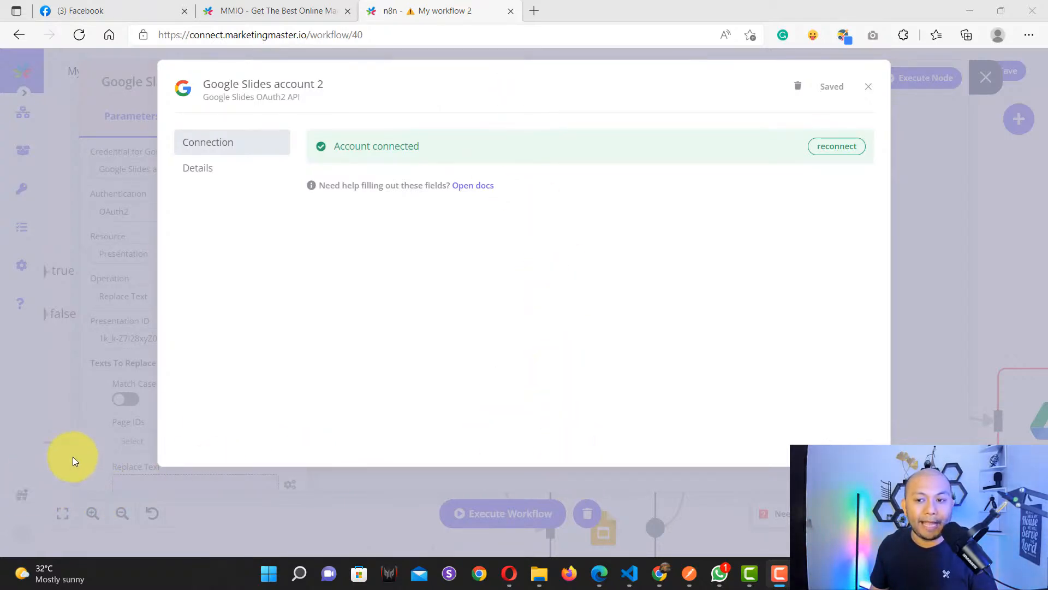
pyautogui.click(869, 89)
pyautogui.scroll(-4, 175, 284)
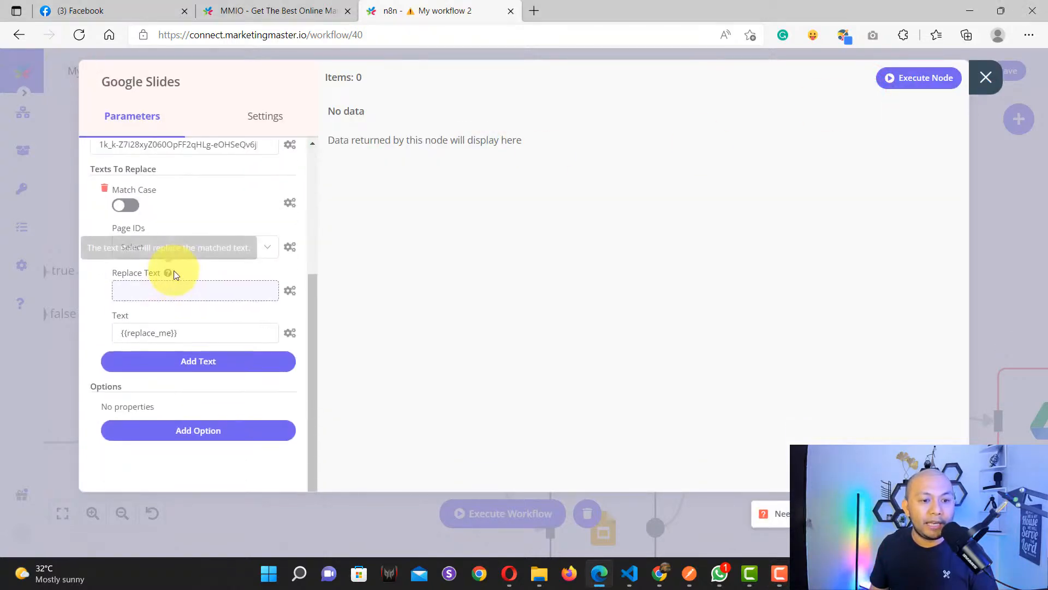
pyautogui.scroll(1, 174, 273)
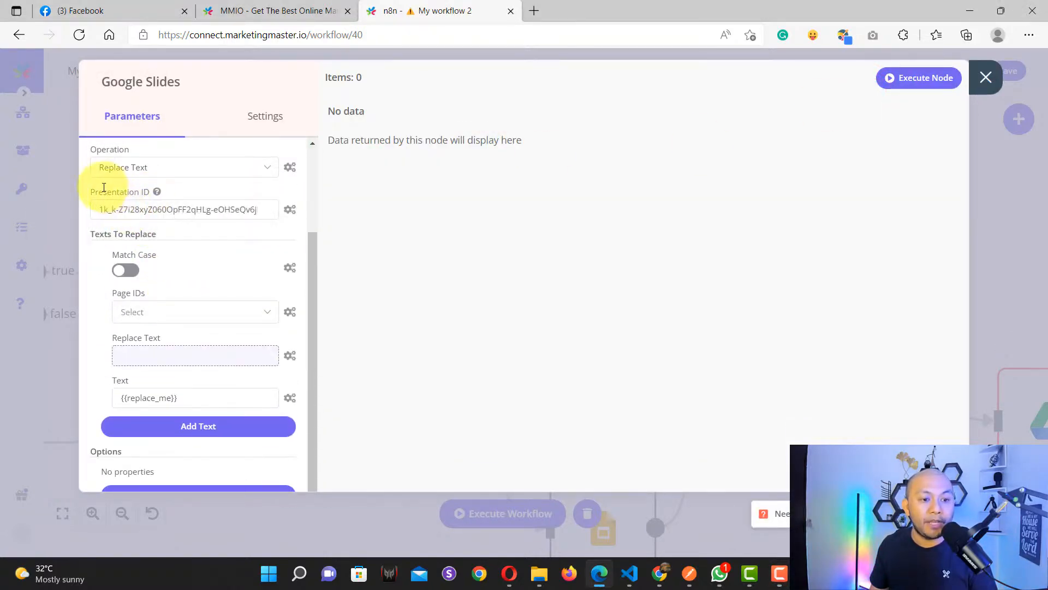
pyautogui.click(661, 580)
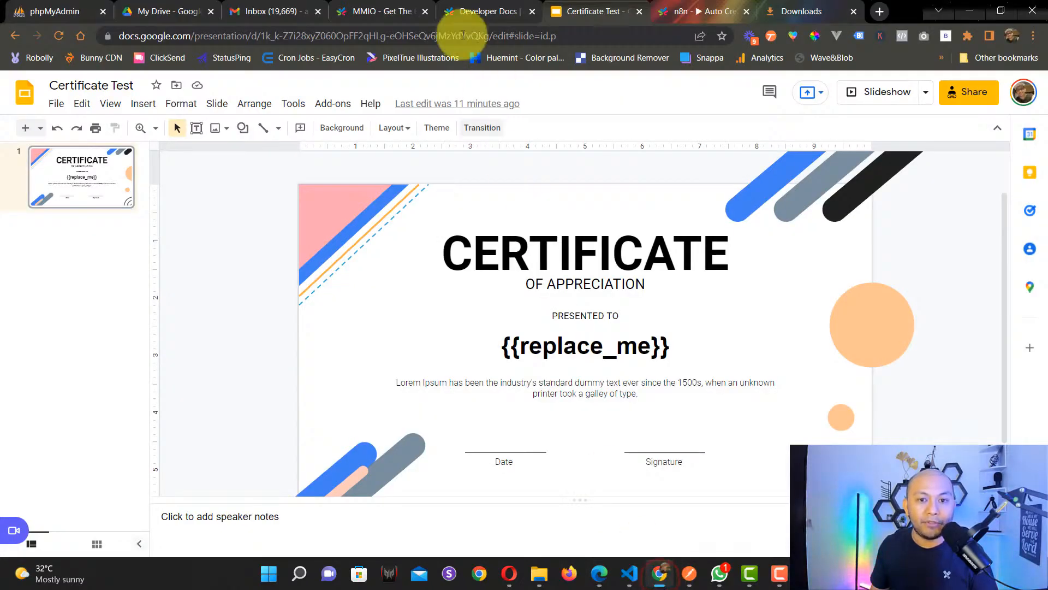
# Step: Copy the Certificate Test presentation ID from the address bar, then return to n8n
pyautogui.click(382, 35)
pyautogui.click(328, 36)
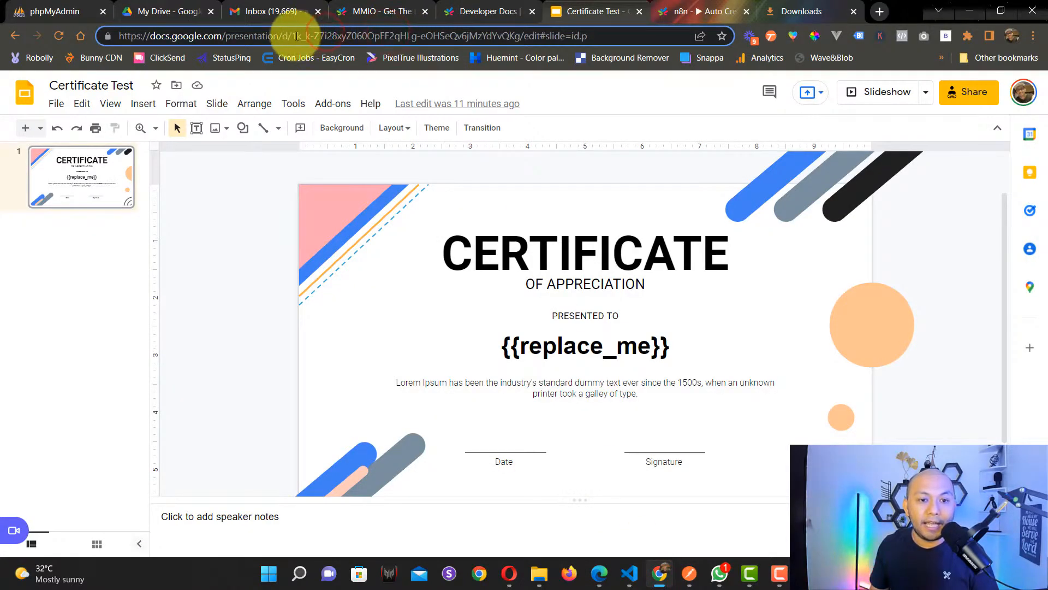
pyautogui.moveTo(294, 36); pyautogui.dragTo(520, 38)
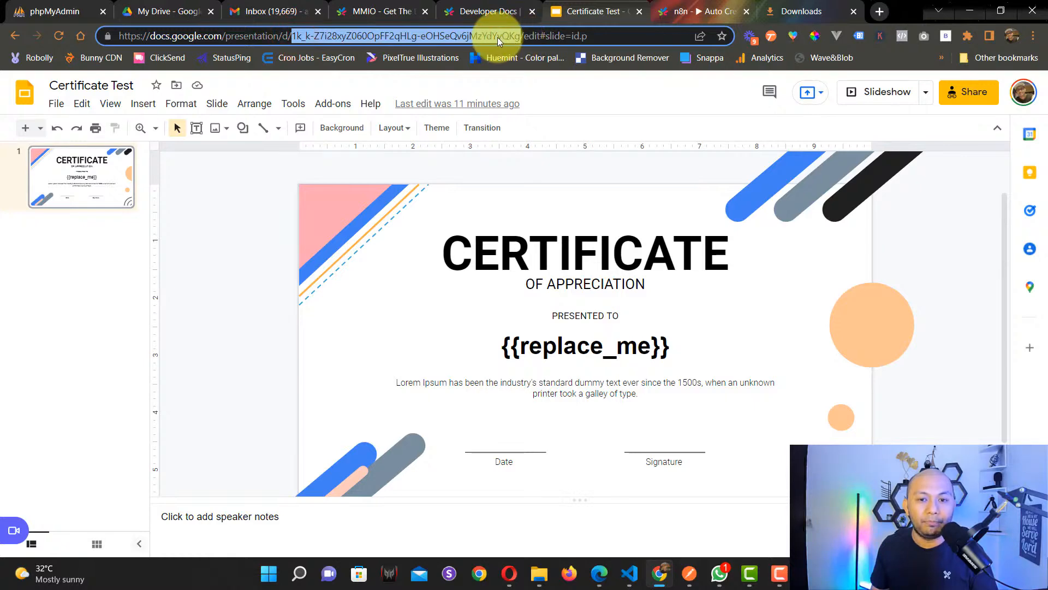
pyautogui.rightClick(462, 36)
pyautogui.click(506, 138)
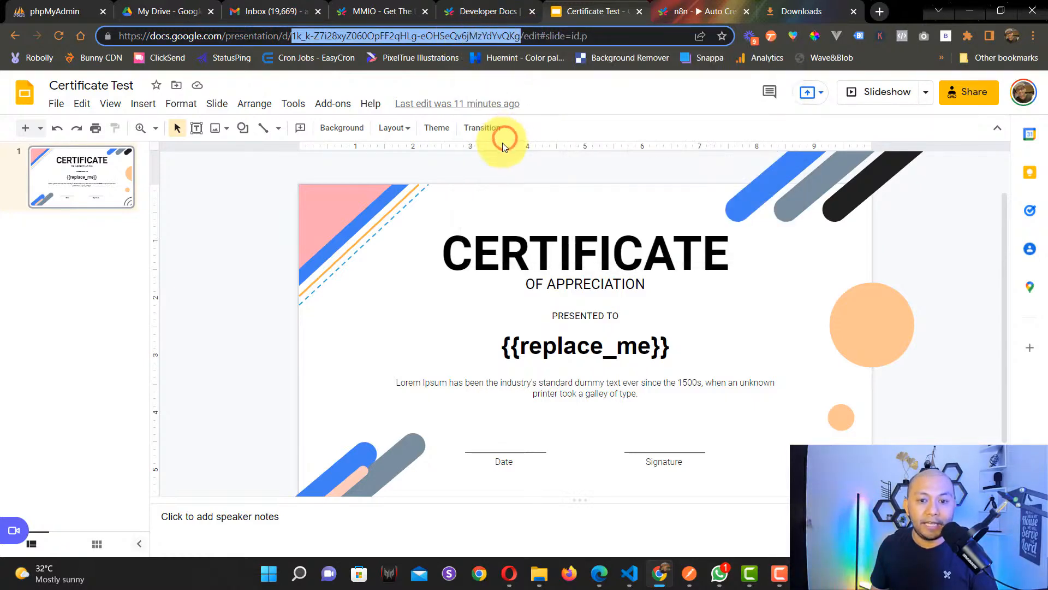
pyautogui.click(600, 574)
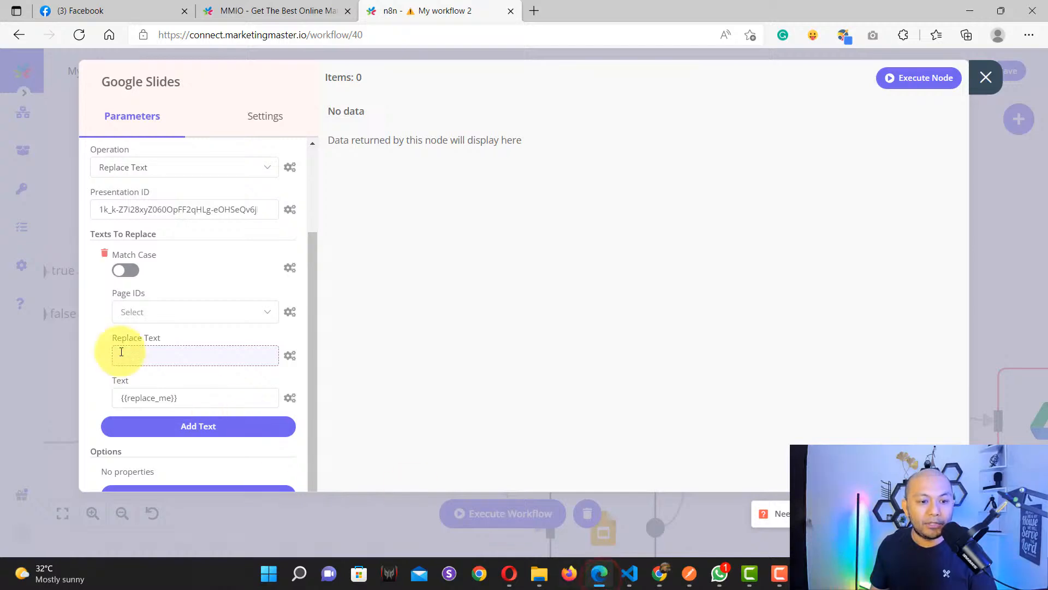
# Step: Replace the Presentation ID with the copied Certificate Test ID
pyautogui.click(158, 210)
pyautogui.hotkey('ctrl', 'a')
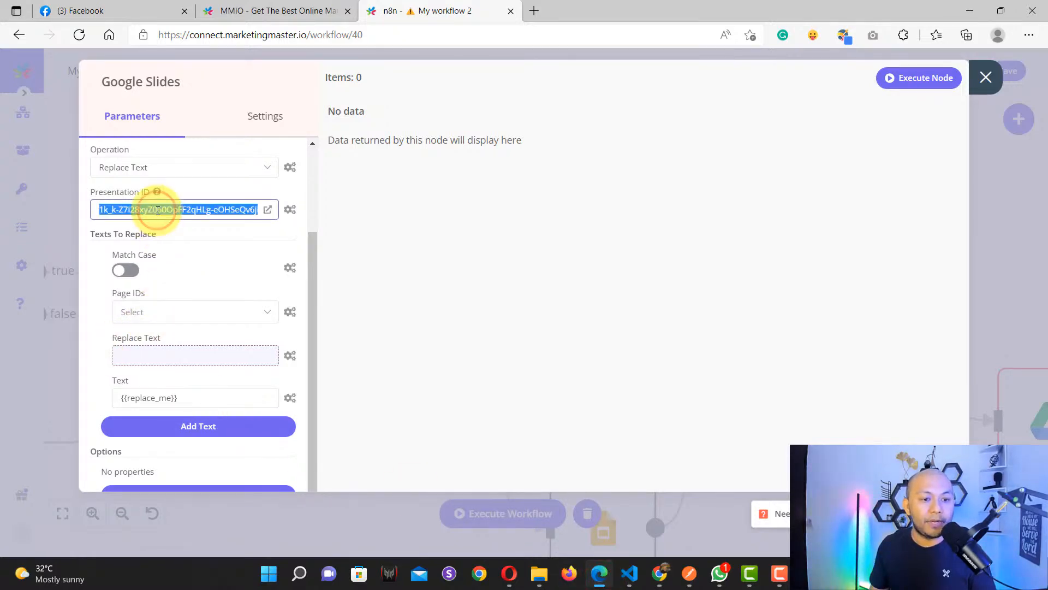
pyautogui.hotkey('ctrl', 'v')
pyautogui.click(179, 229)
# Step: Inspect the Replace Text expression in the expression editor, then close it
pyautogui.scroll(-1, 202, 265)
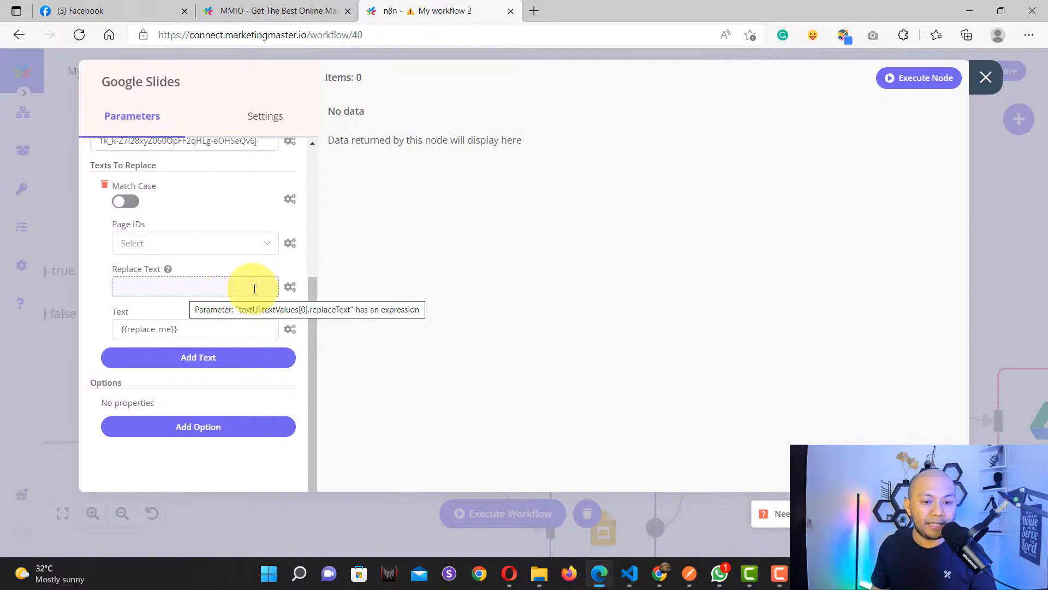
pyautogui.click(146, 293)
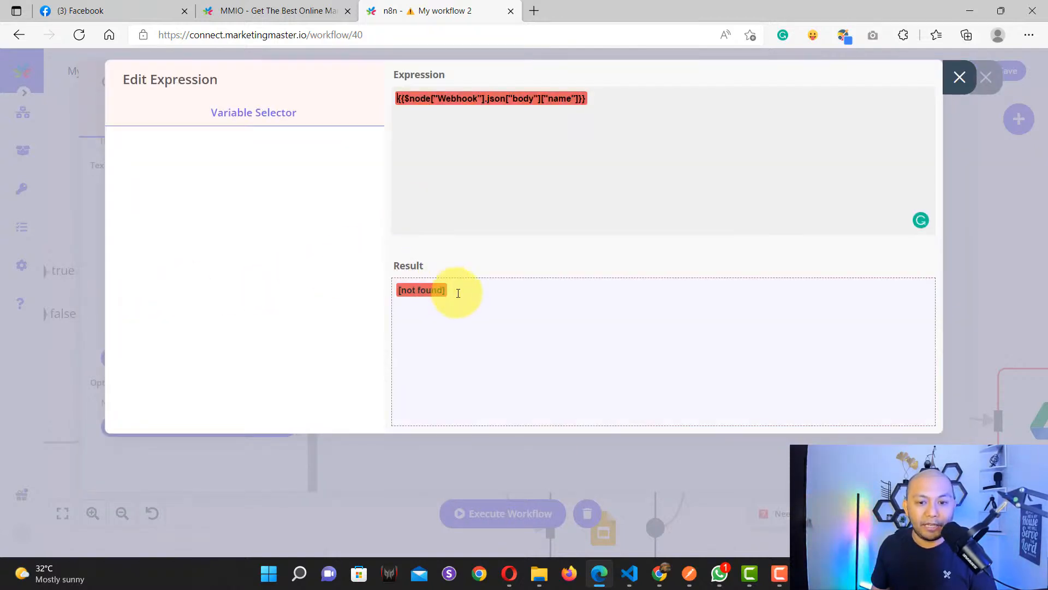
pyautogui.moveTo(457, 289); pyautogui.dragTo(500, 199)
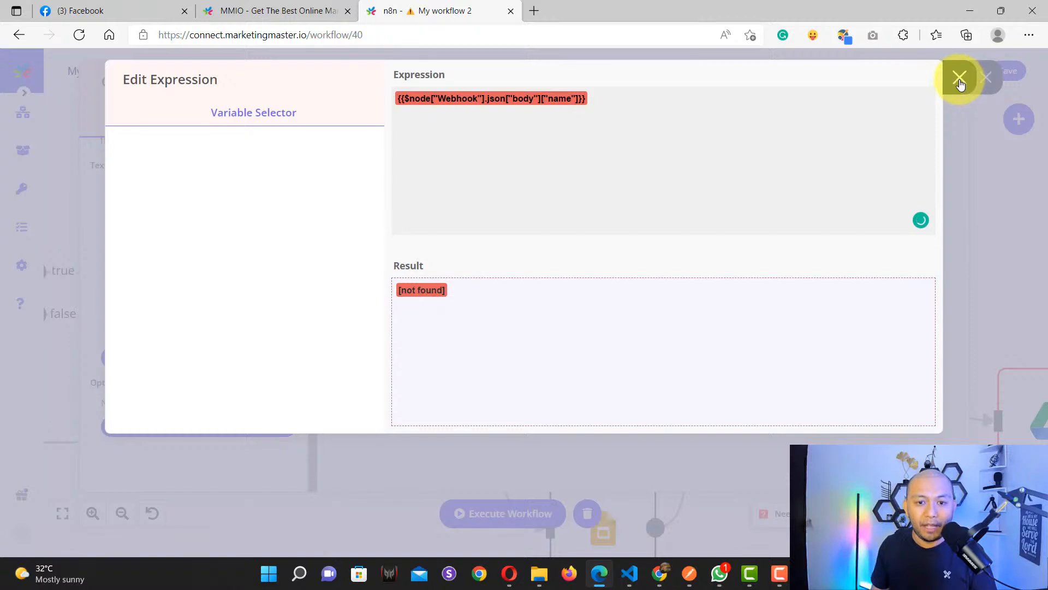
pyautogui.click(961, 82)
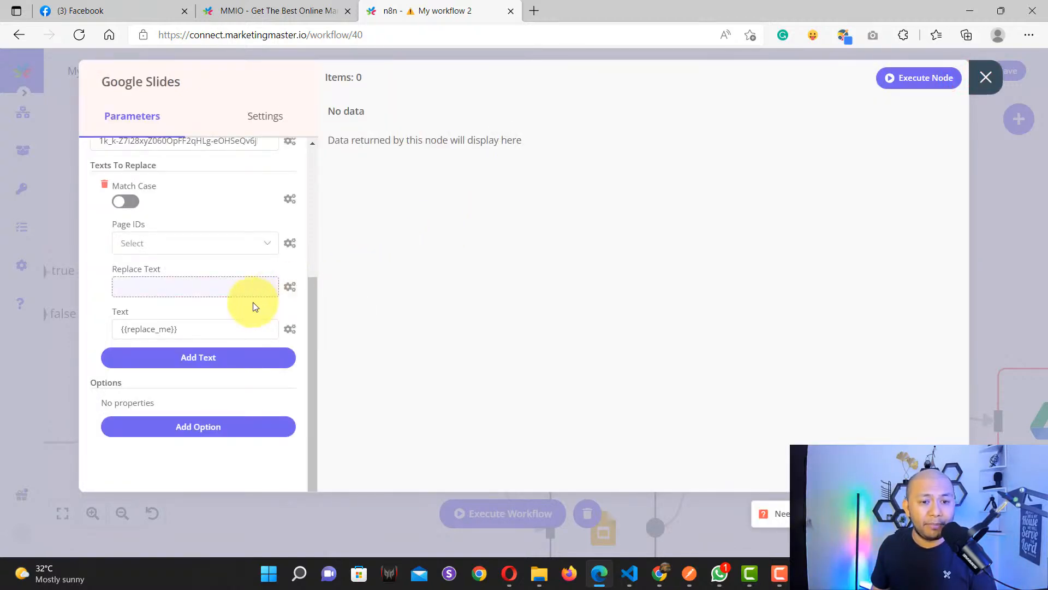
pyautogui.scroll(3, 255, 300)
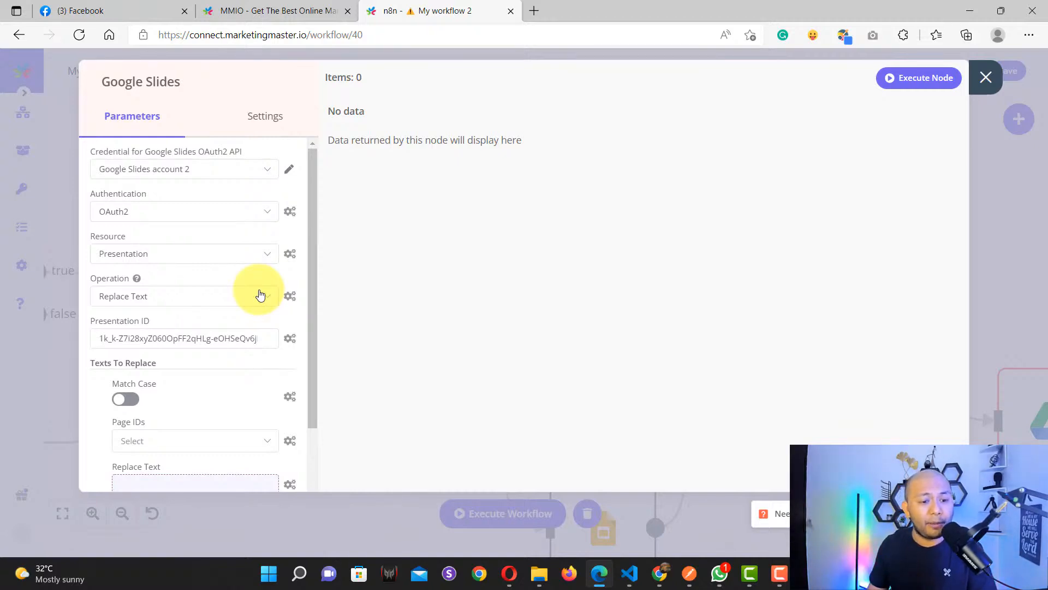
pyautogui.scroll(-4, 260, 295)
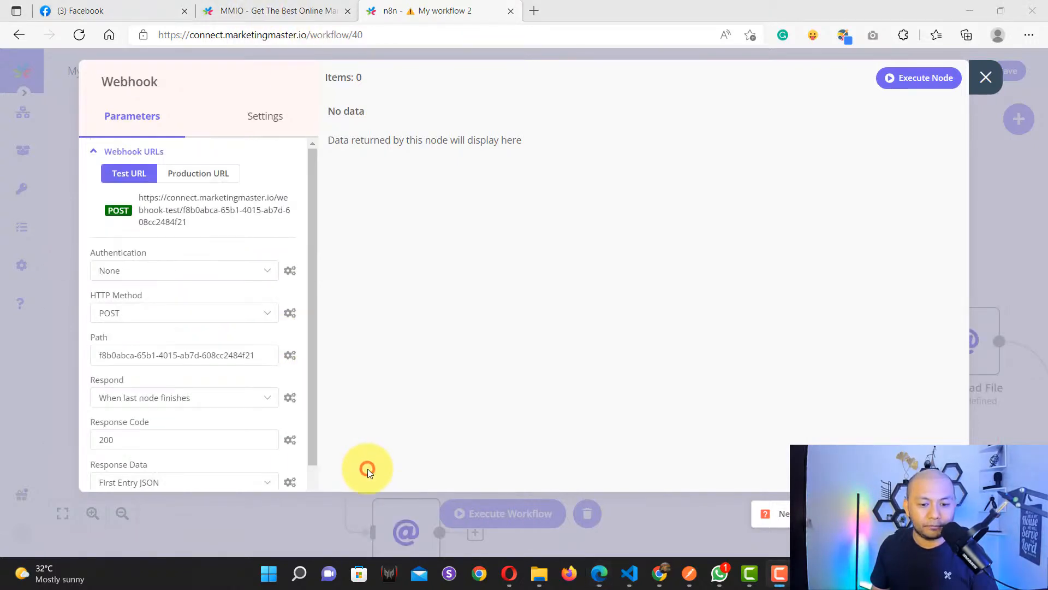
# Step: Locate the Webhook's Respond setting and list its three response options
pyautogui.click(367, 469)
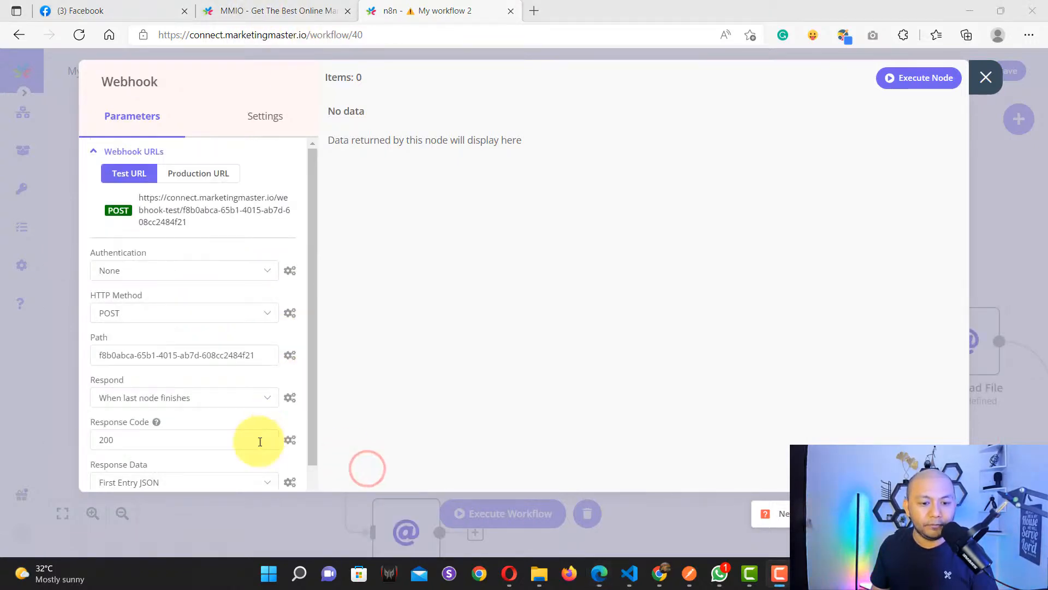
pyautogui.click(215, 451)
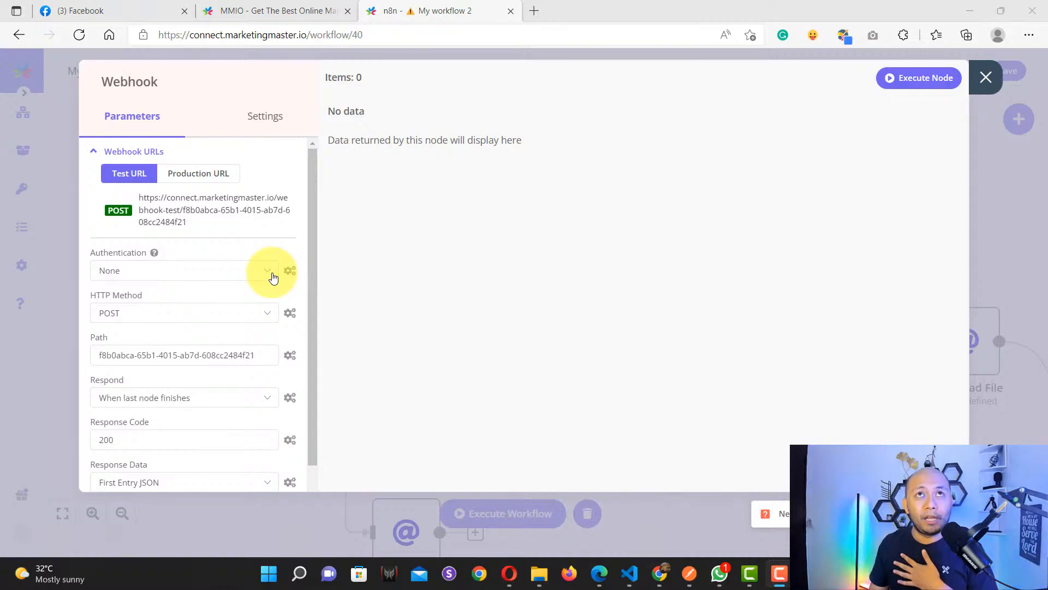
pyautogui.scroll(-3, 273, 278)
pyautogui.scroll(3, 272, 278)
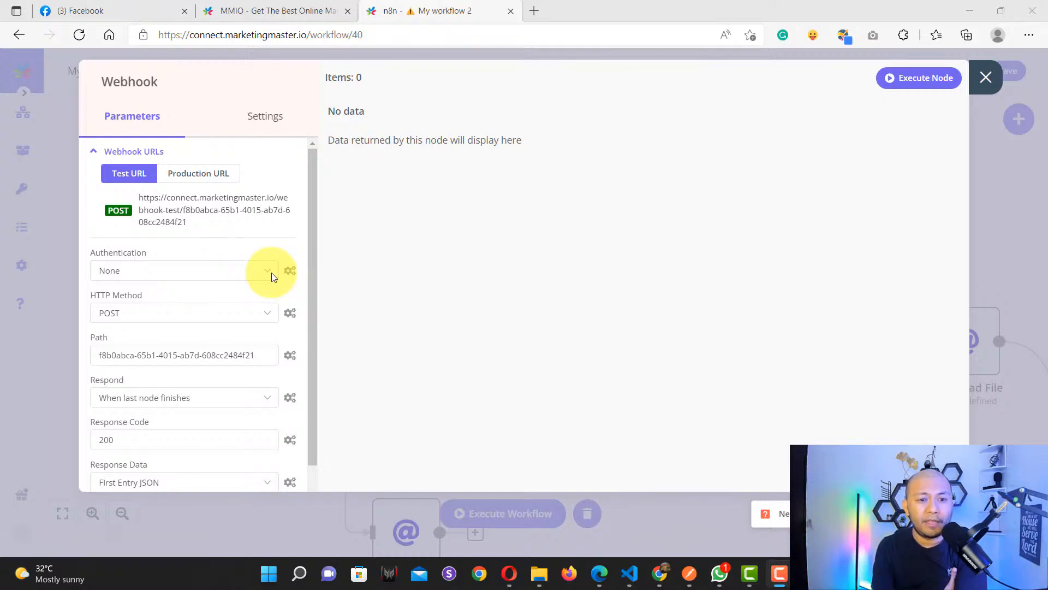
pyautogui.scroll(-3, 164, 351)
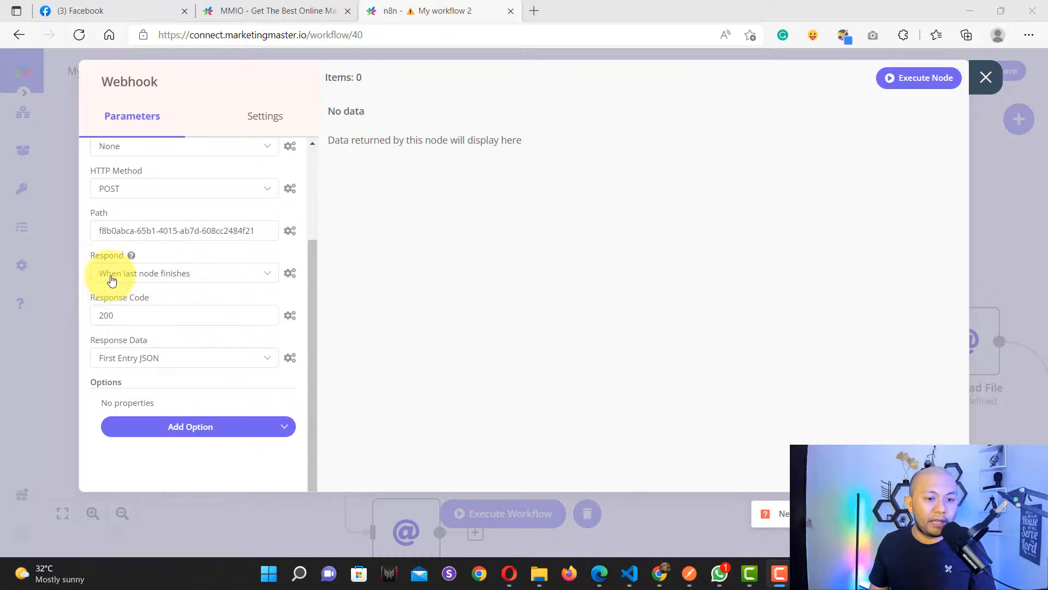
pyautogui.doubleClick(98, 255)
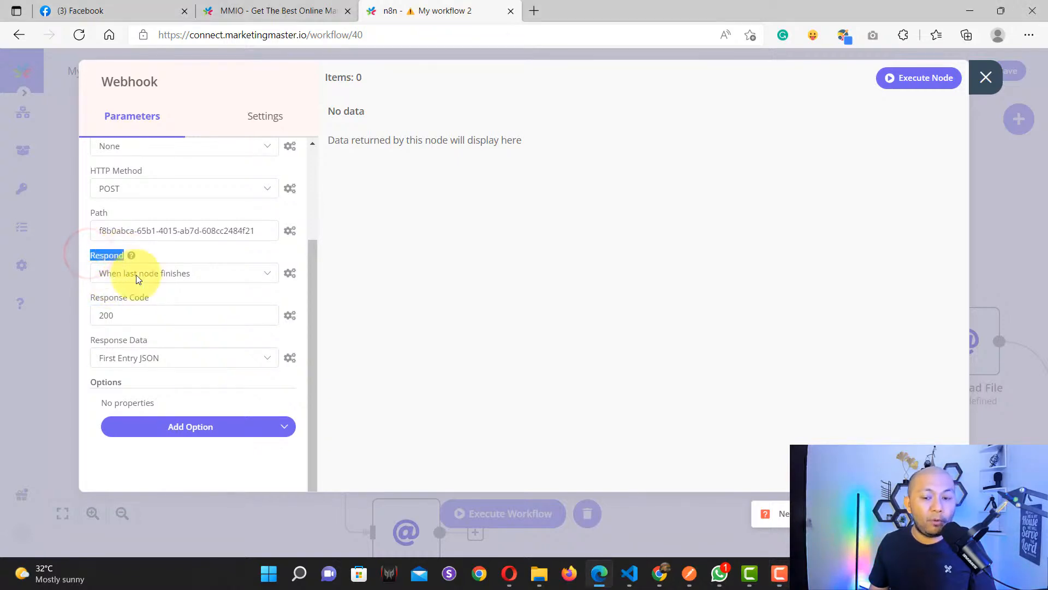
pyautogui.scroll(2, 159, 305)
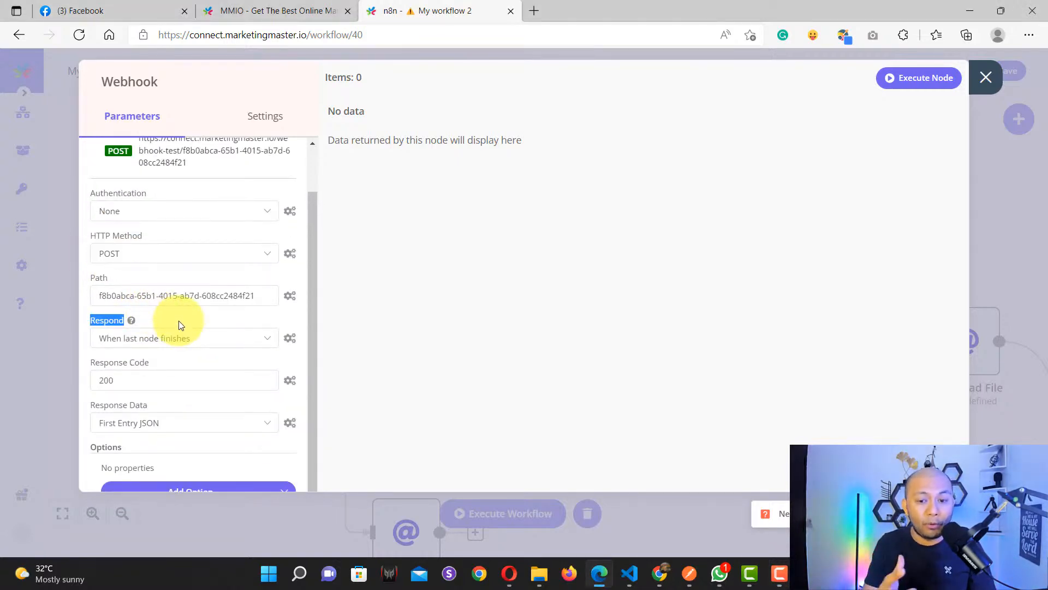
pyautogui.click(172, 337)
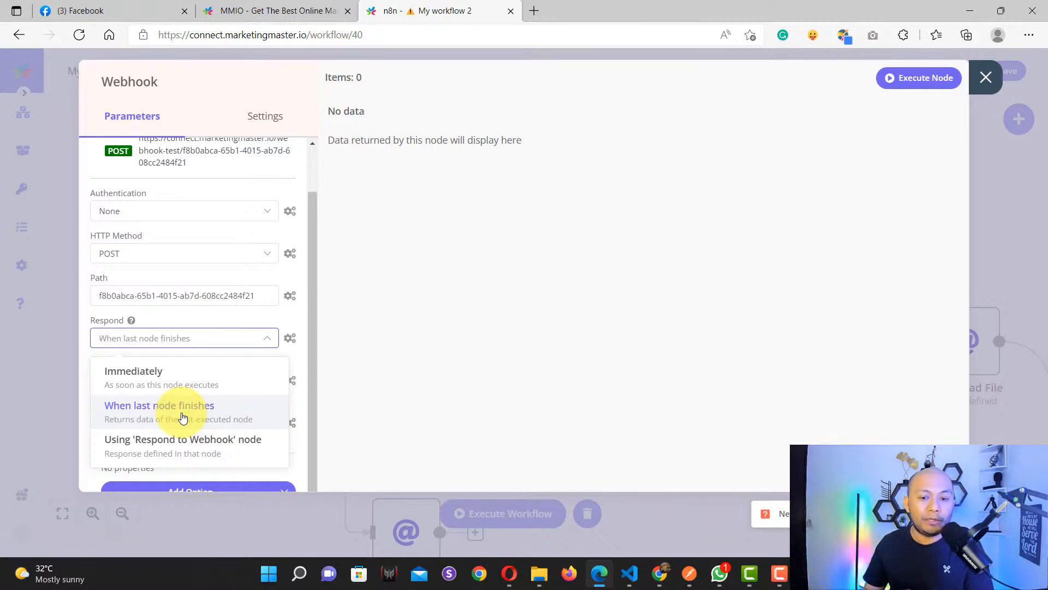
# Step: Set the Webhook to respond Immediately, start listening for a test event, and switch to MMIO
pyautogui.click(172, 377)
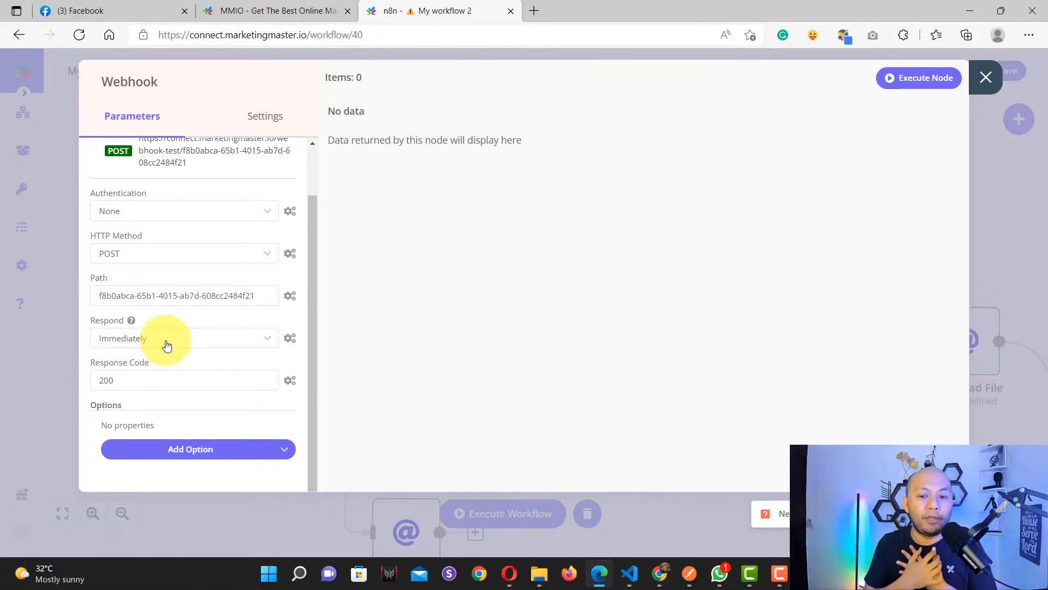
pyautogui.scroll(2, 229, 346)
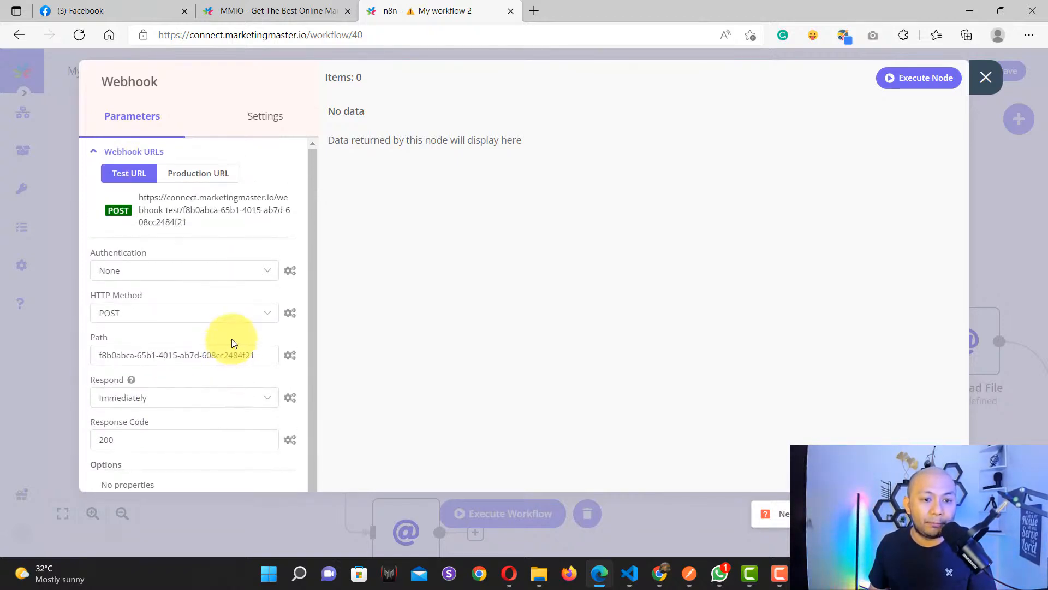
pyautogui.click(916, 81)
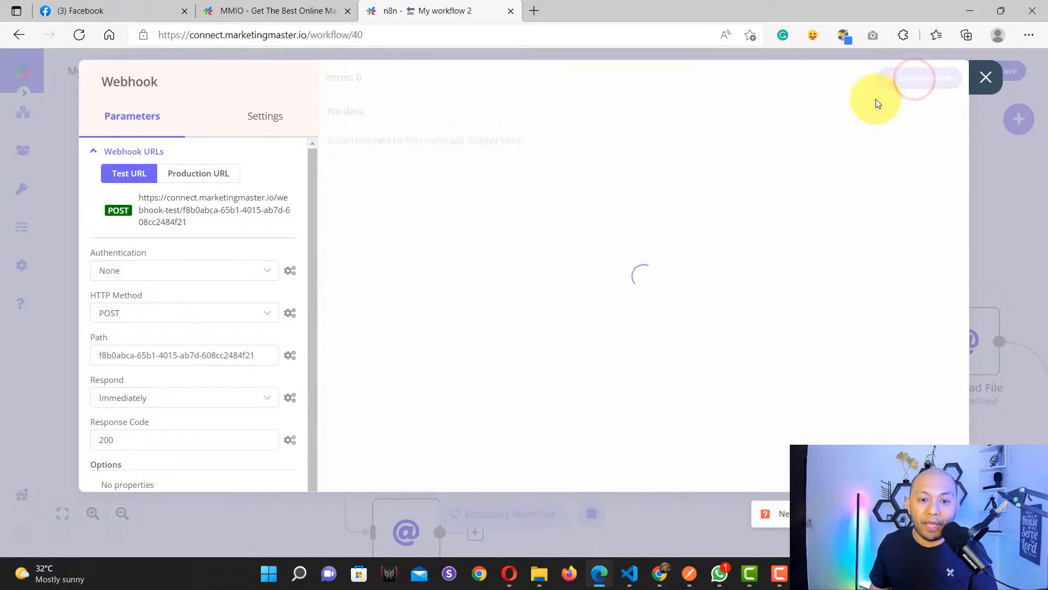
pyautogui.click(285, 8)
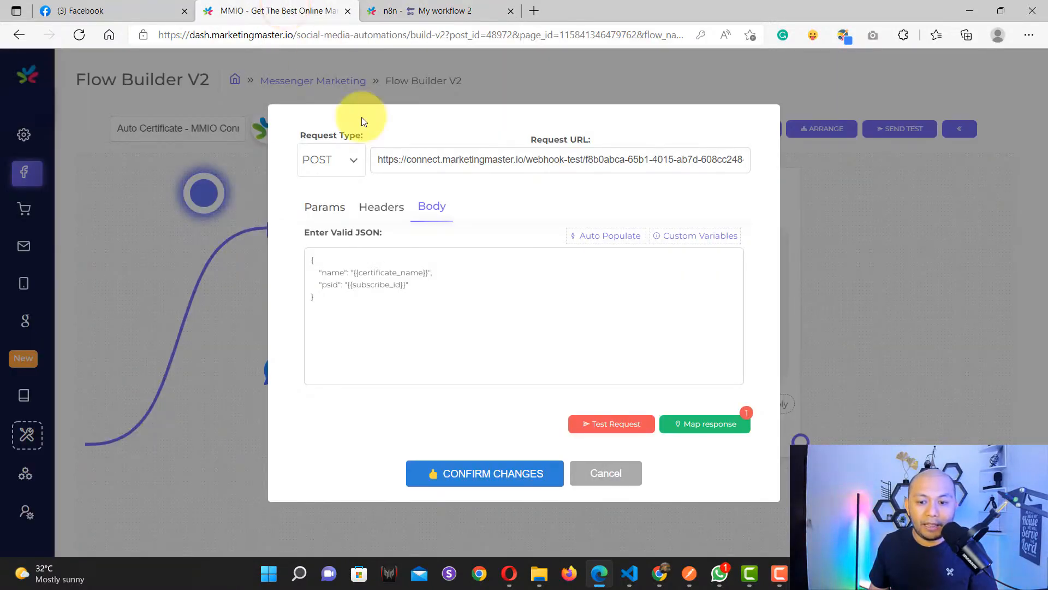
# Step: Fire another Flow Builder test POST at the webhook, then go back to the n8n workflow
pyautogui.click(589, 423)
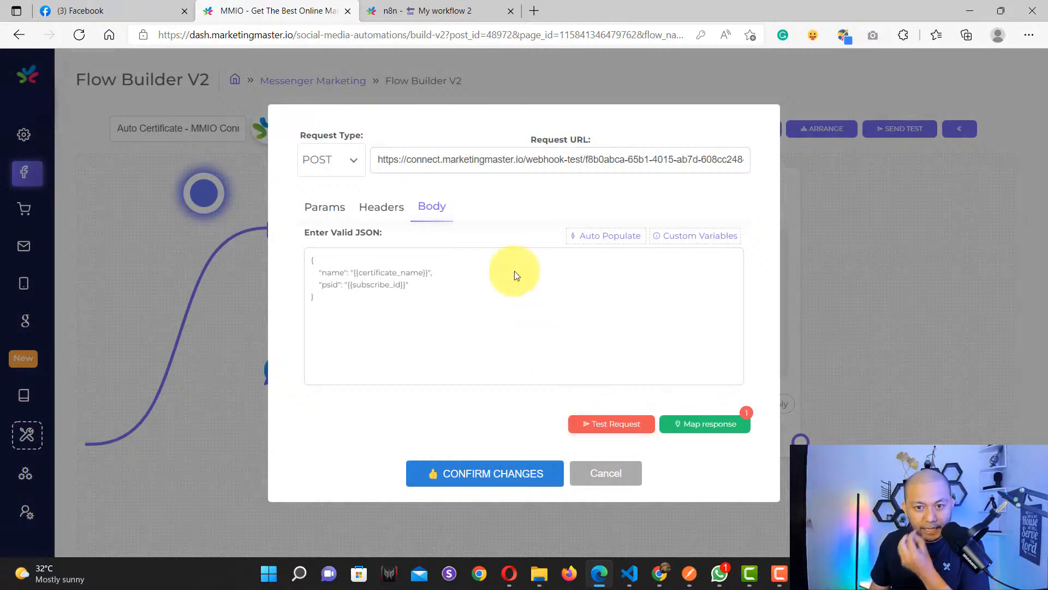
pyautogui.click(429, 11)
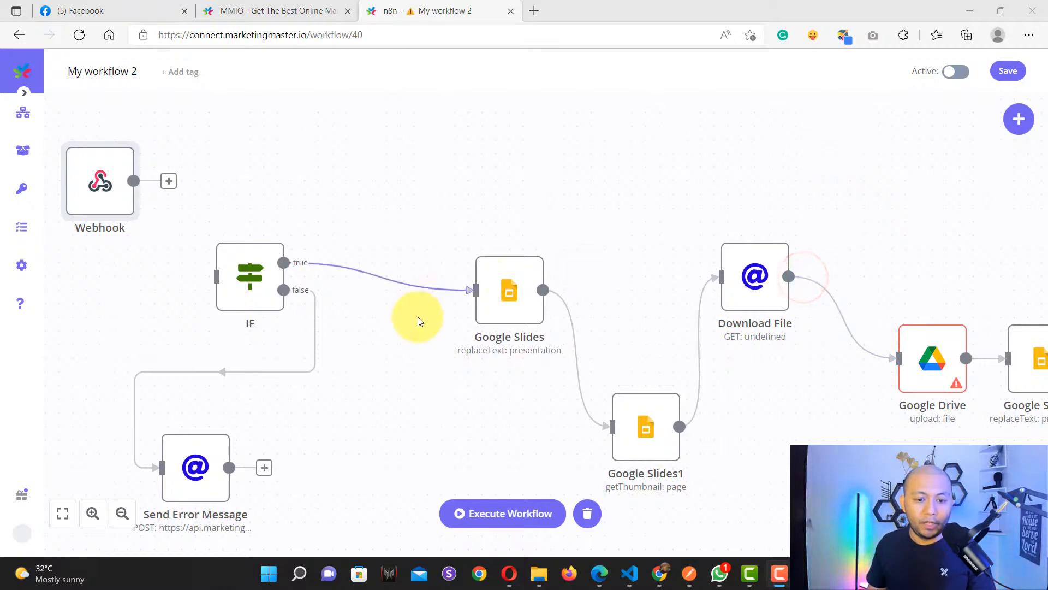
pyautogui.moveTo(392, 326); pyautogui.dragTo(613, 311)
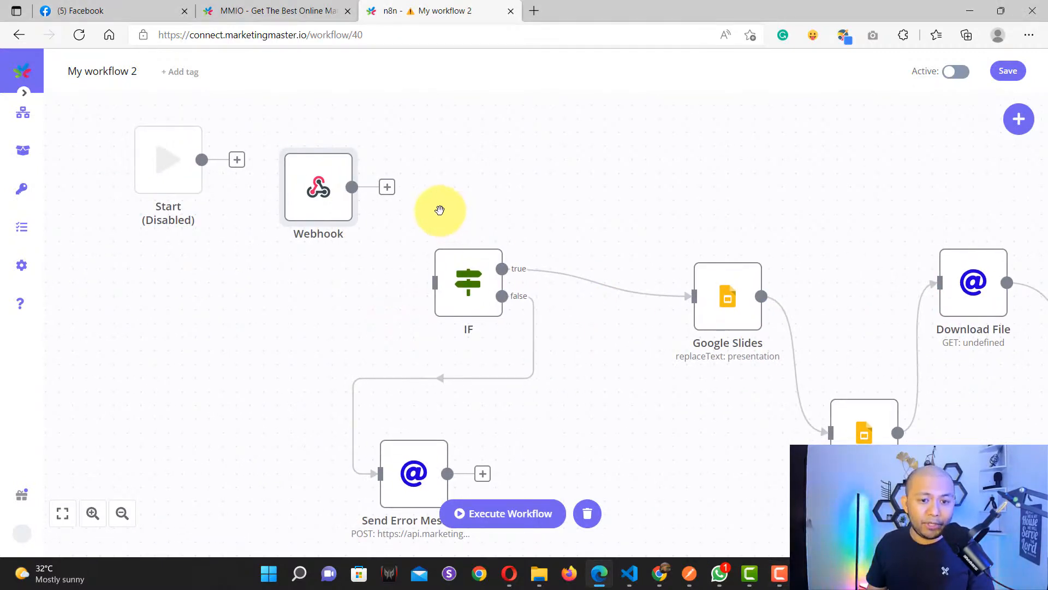
pyautogui.doubleClick(317, 199)
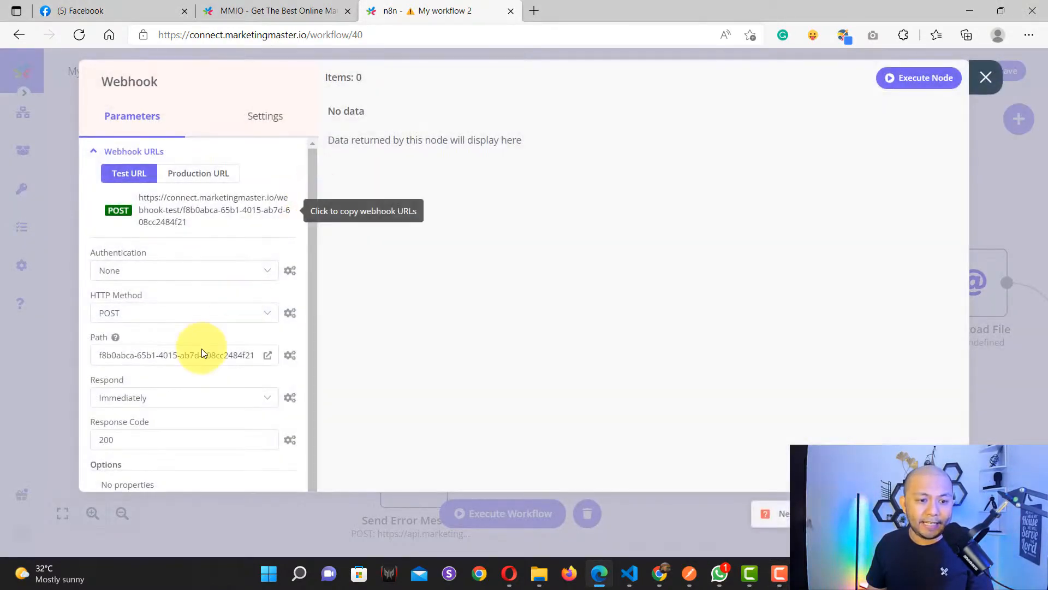
pyautogui.scroll(-2, 164, 347)
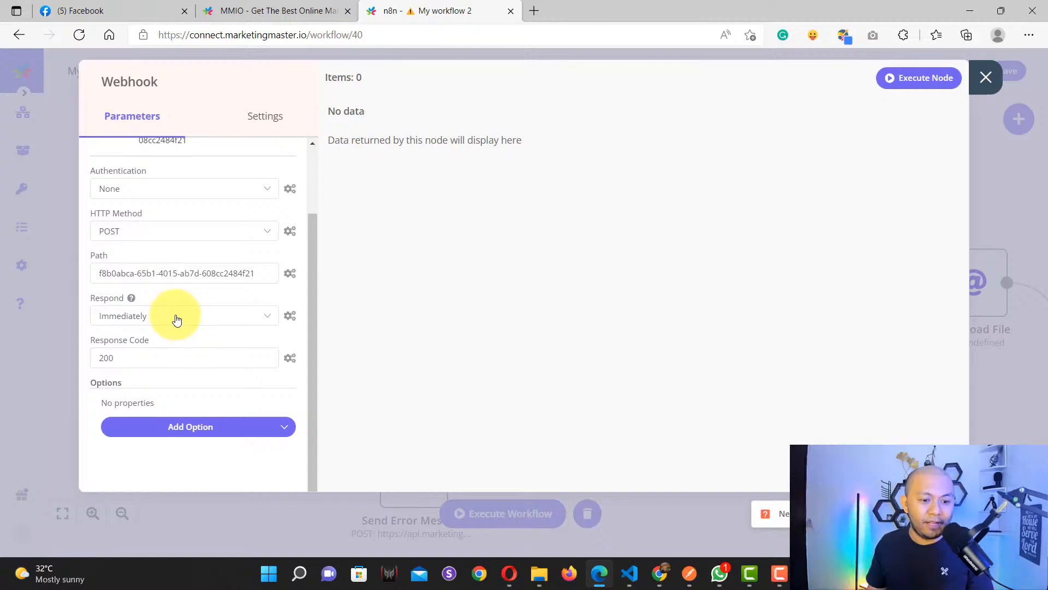
pyautogui.click(985, 77)
pyautogui.scroll(-4, 687, 435)
pyautogui.moveTo(868, 409); pyautogui.dragTo(538, 408)
pyautogui.scroll(11, 454, 359)
pyautogui.scroll(-8, 456, 364)
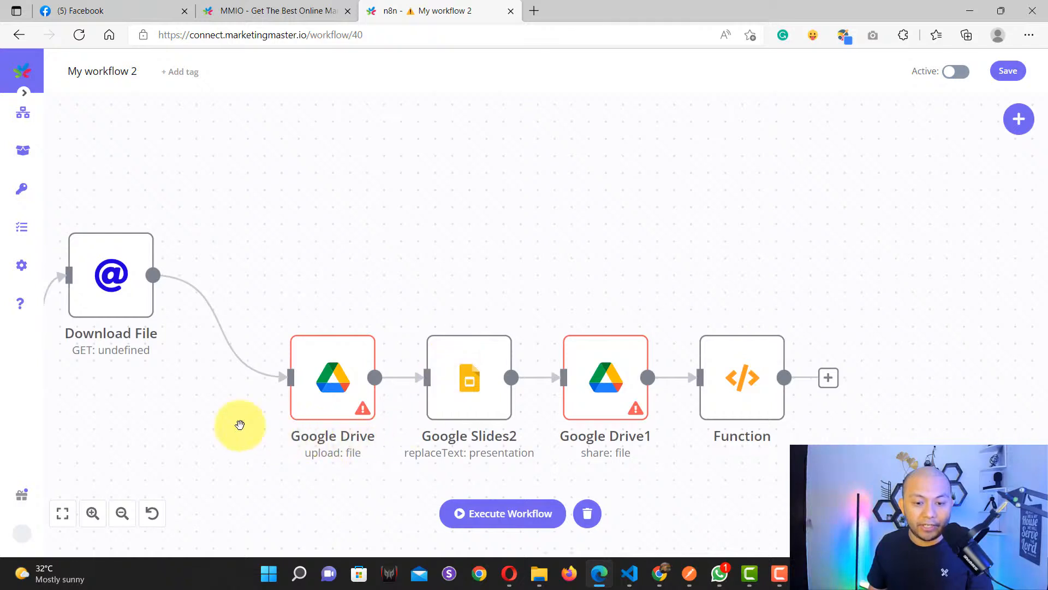
pyautogui.moveTo(166, 417); pyautogui.dragTo(639, 314)
pyautogui.moveTo(285, 290); pyautogui.dragTo(344, 316)
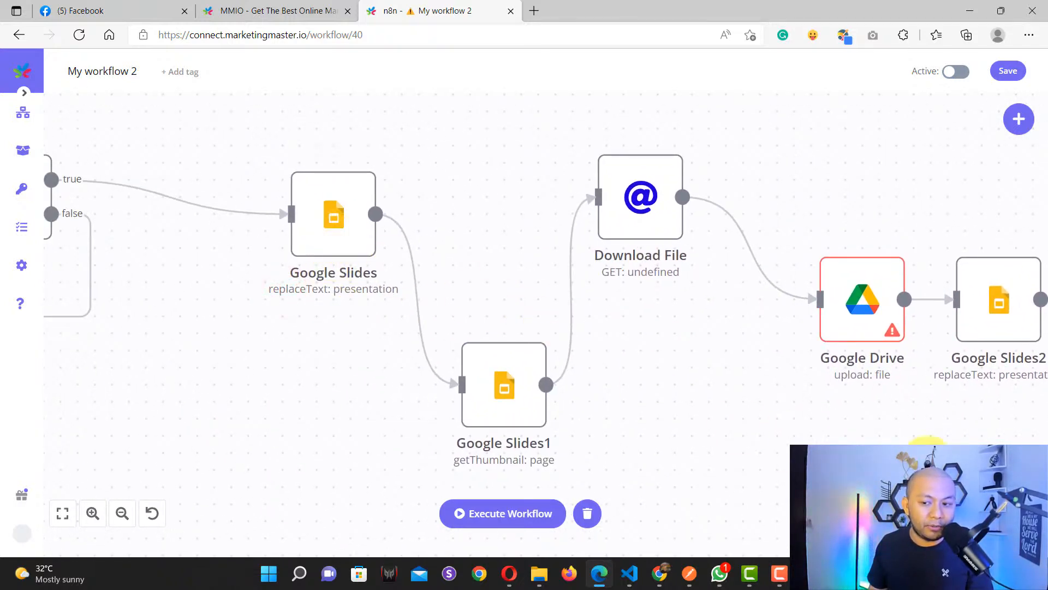
pyautogui.moveTo(995, 467); pyautogui.dragTo(654, 458)
pyautogui.click(527, 300)
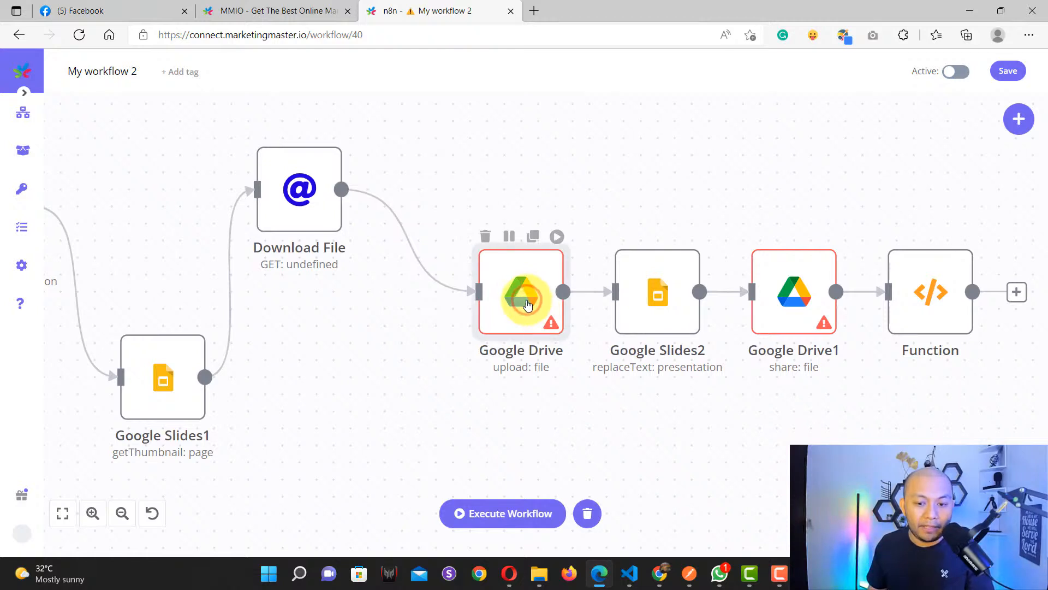
# Step: Create a new Google Drive credential in the Google Drive node and begin Google sign-in
pyautogui.doubleClick(525, 298)
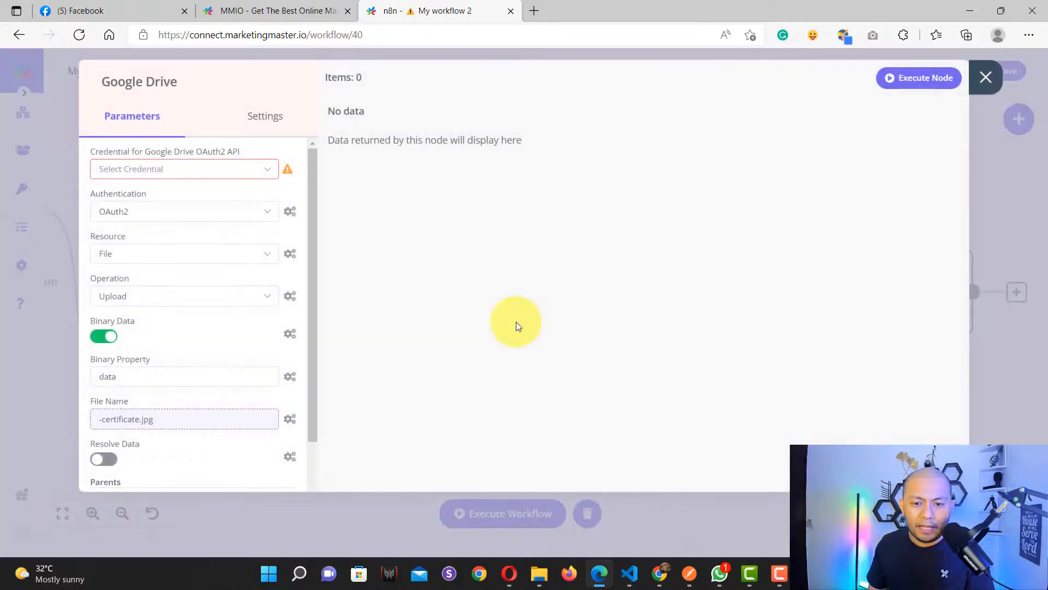
pyautogui.click(180, 171)
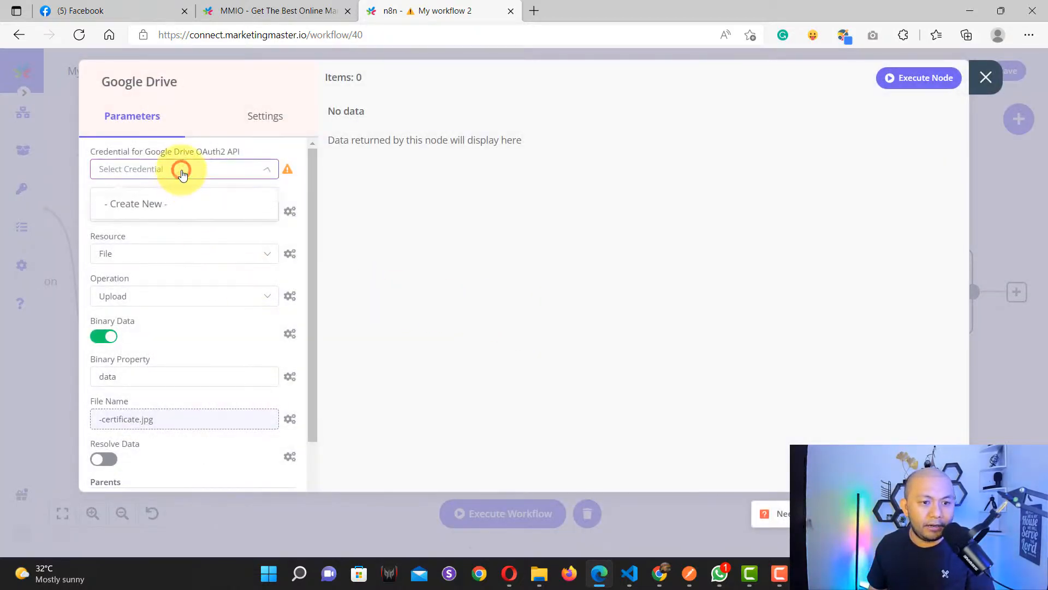
pyautogui.click(165, 202)
pyautogui.click(362, 175)
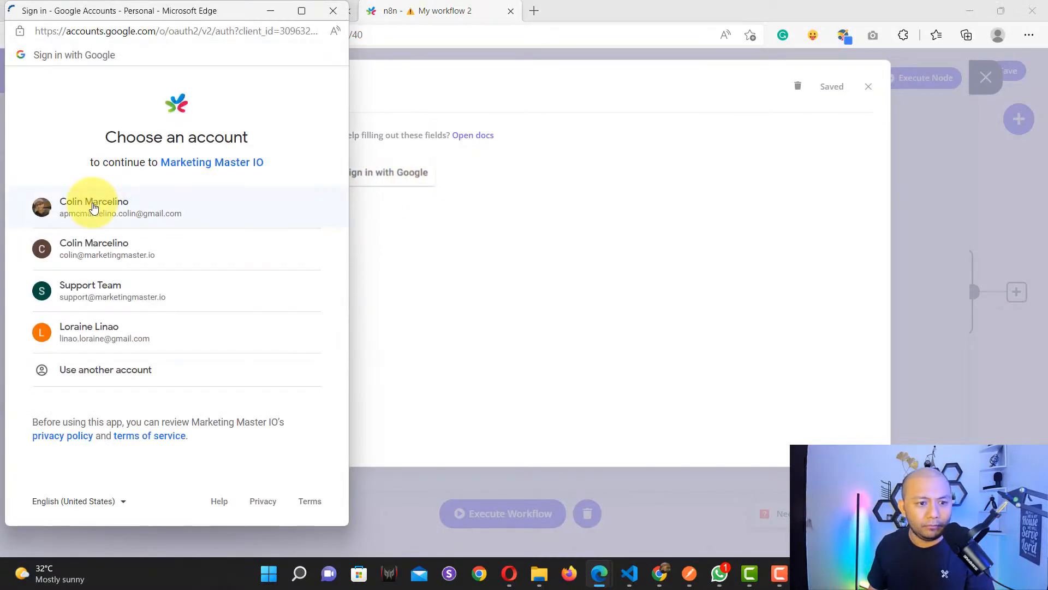
# Step: Authorise Marketing Master IO on the Google account past the unverified-app warning, saving 'Google Drive account 2'
pyautogui.click(93, 205)
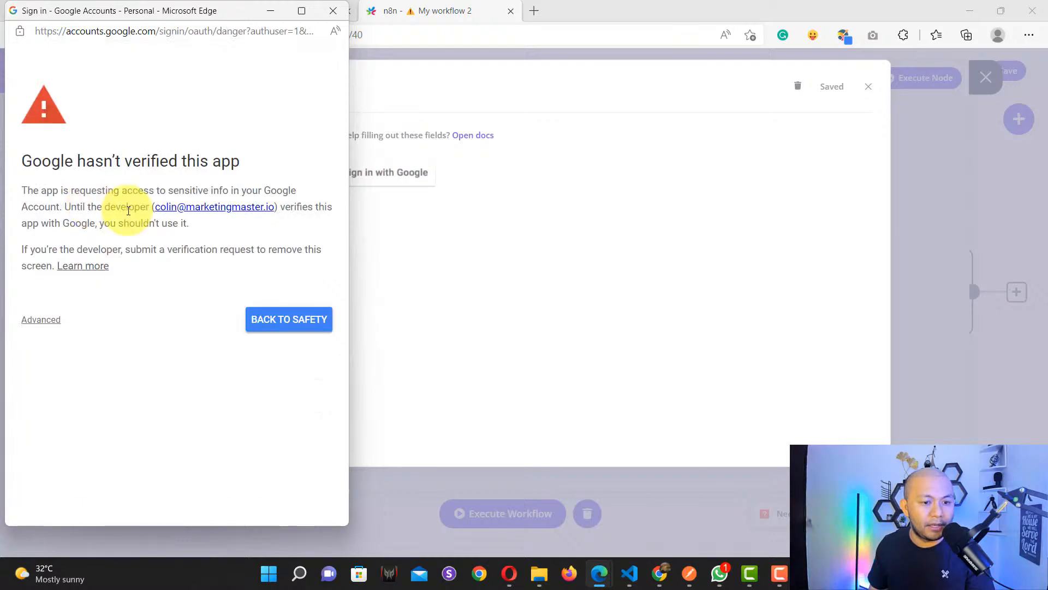
pyautogui.moveTo(260, 164); pyautogui.dragTo(14, 168)
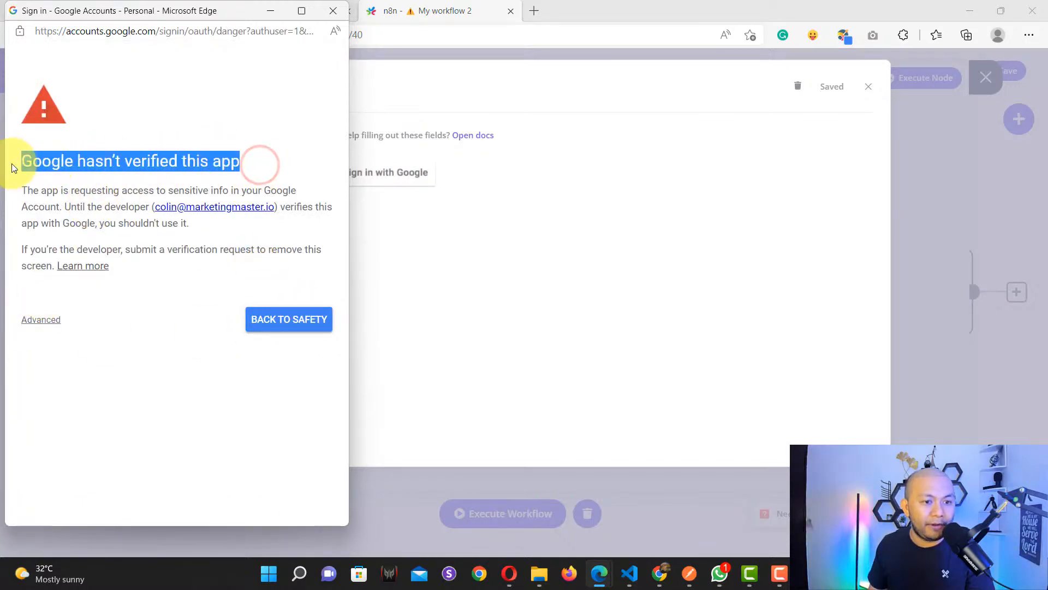
pyautogui.click(51, 319)
pyautogui.click(52, 419)
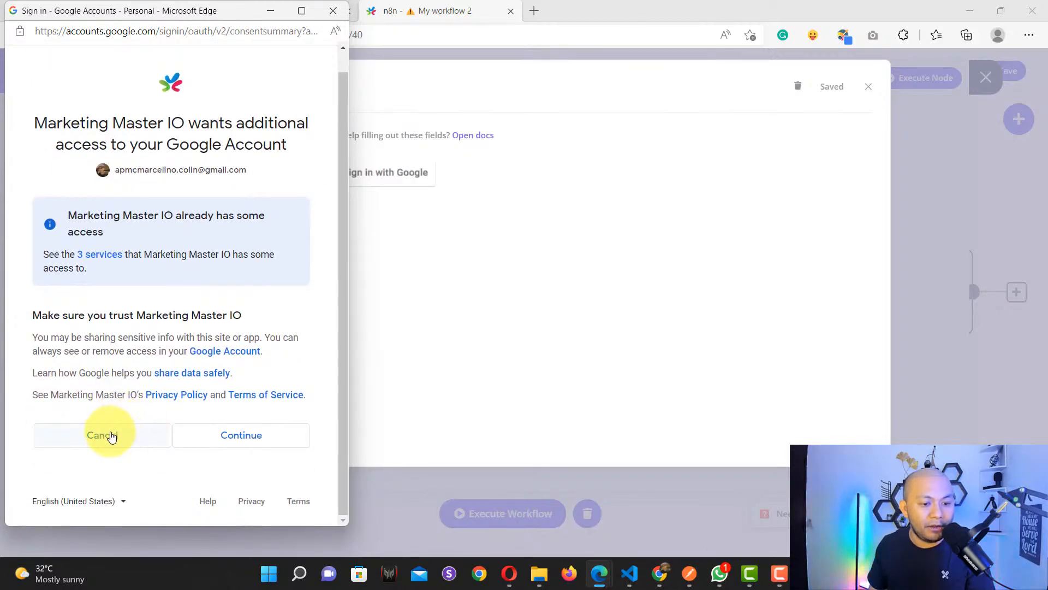
pyautogui.click(261, 436)
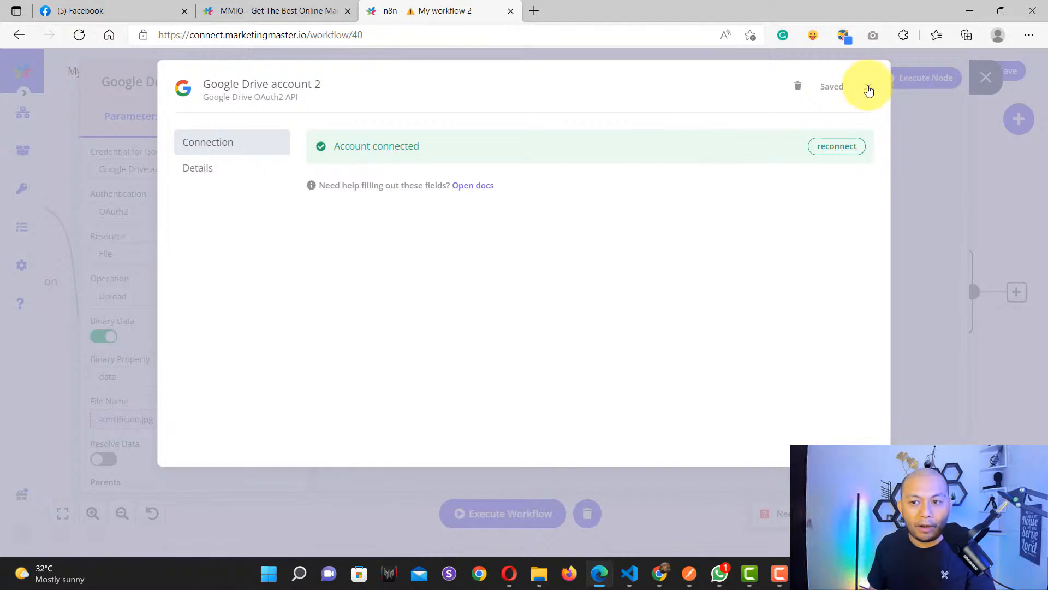
pyautogui.click(868, 87)
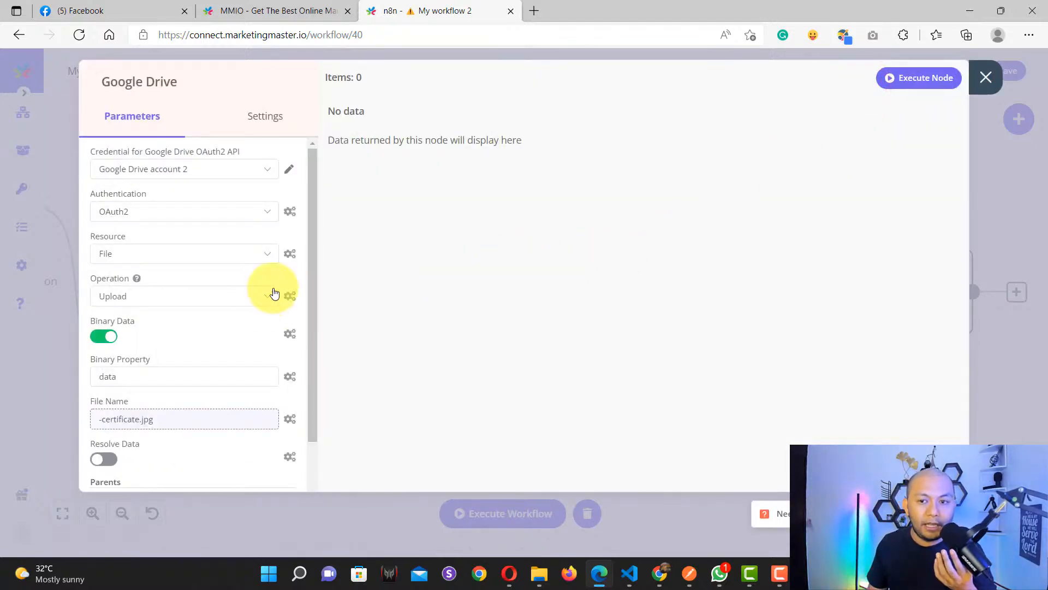
pyautogui.scroll(-4, 303, 297)
pyautogui.scroll(4, 303, 297)
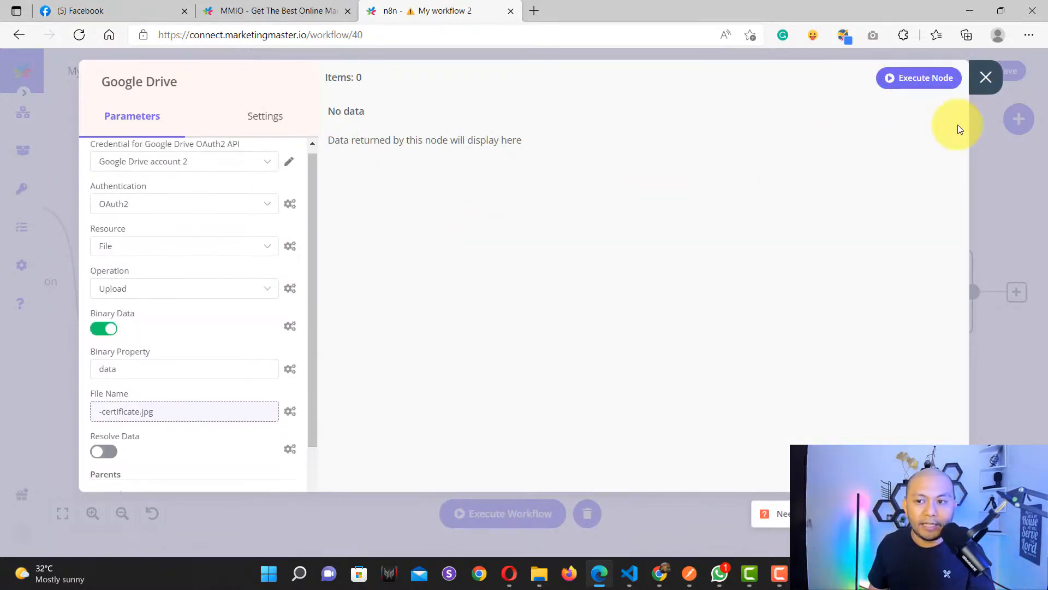
pyautogui.click(985, 79)
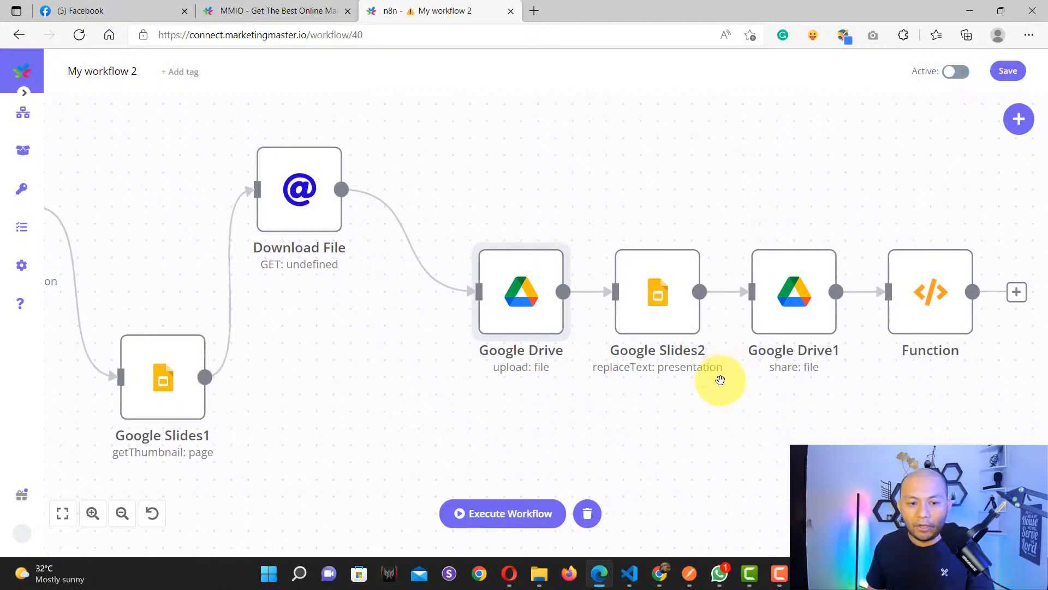
# Step: Connect the Webhook node's output to the IF node
pyautogui.press('1')
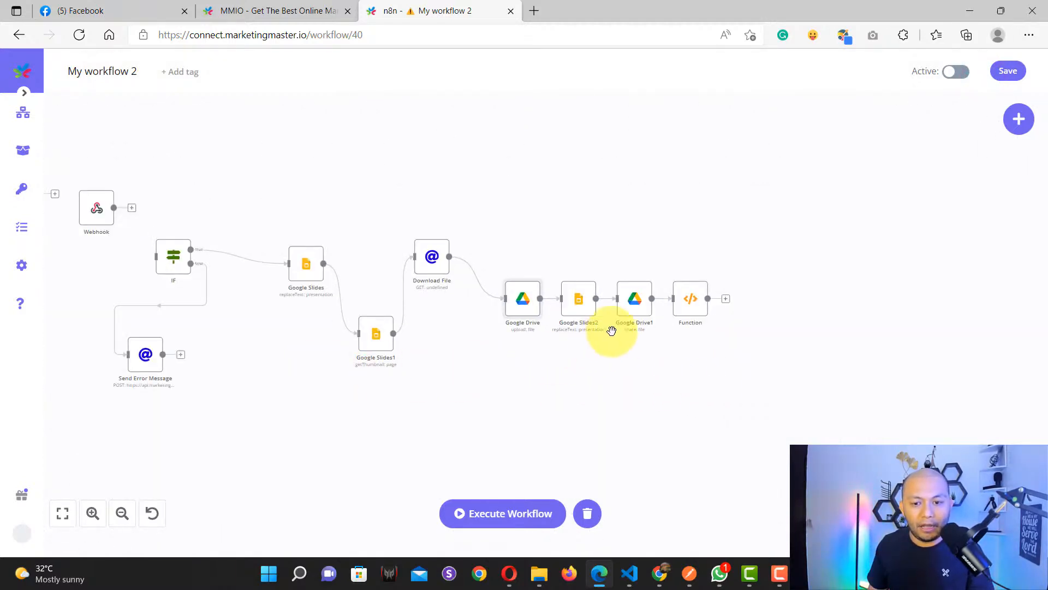
pyautogui.scroll(7, 629, 314)
pyautogui.scroll(-6, 629, 315)
pyautogui.moveTo(223, 339); pyautogui.dragTo(491, 388)
pyautogui.scroll(5, 303, 282)
pyautogui.scroll(-4, 273, 253)
pyautogui.scroll(-1, 273, 230)
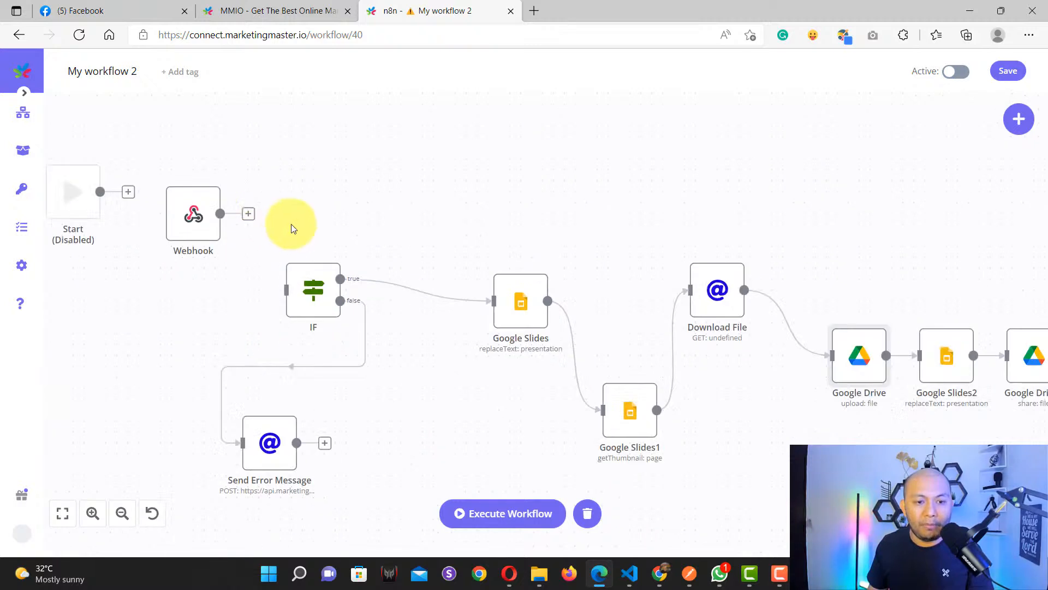
pyautogui.moveTo(296, 227); pyautogui.dragTo(456, 260)
pyautogui.scroll(4, 457, 260)
pyautogui.moveTo(172, 164)
pyautogui.mouseDown()
pyautogui.moveTo(257, 226)
pyautogui.moveTo(332, 355)
pyautogui.mouseUp()
# Step: Listen on the Webhook node and receive a Flow Builder test POST with an empty name
pyautogui.scroll(-3, 383, 219)
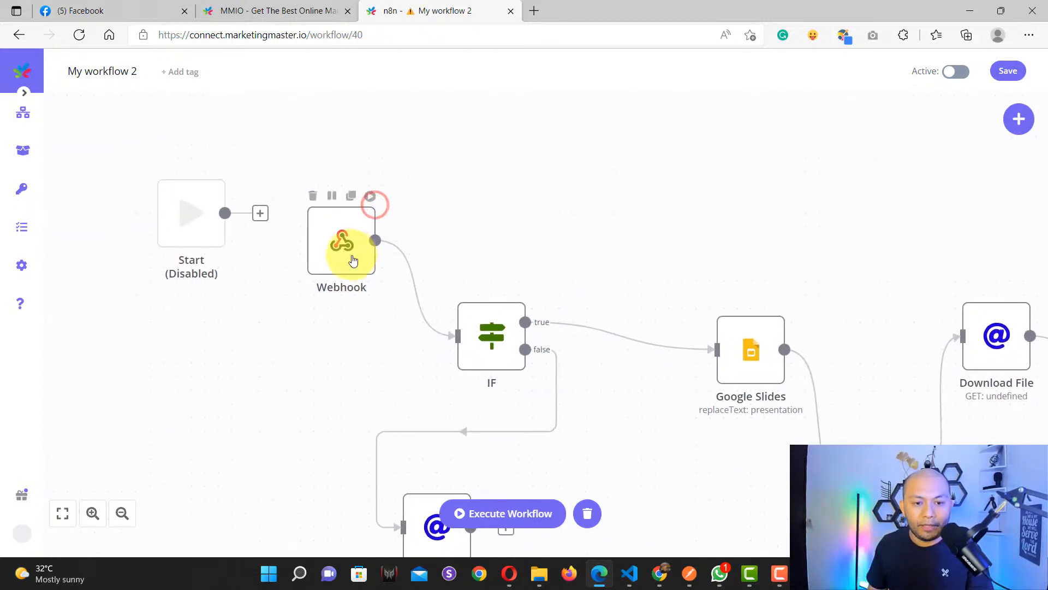
pyautogui.doubleClick(347, 250)
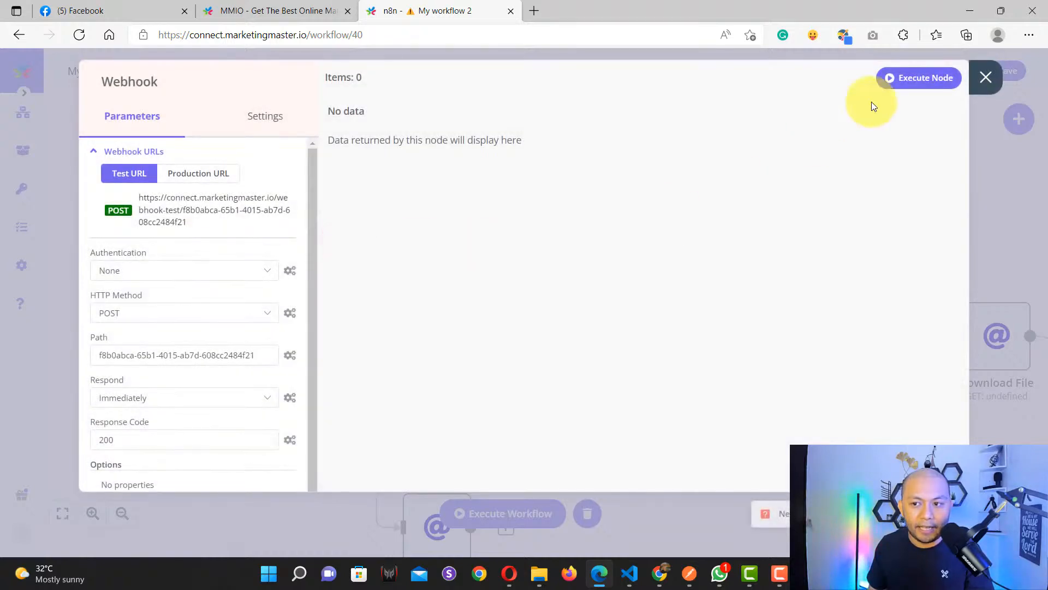
pyautogui.click(940, 81)
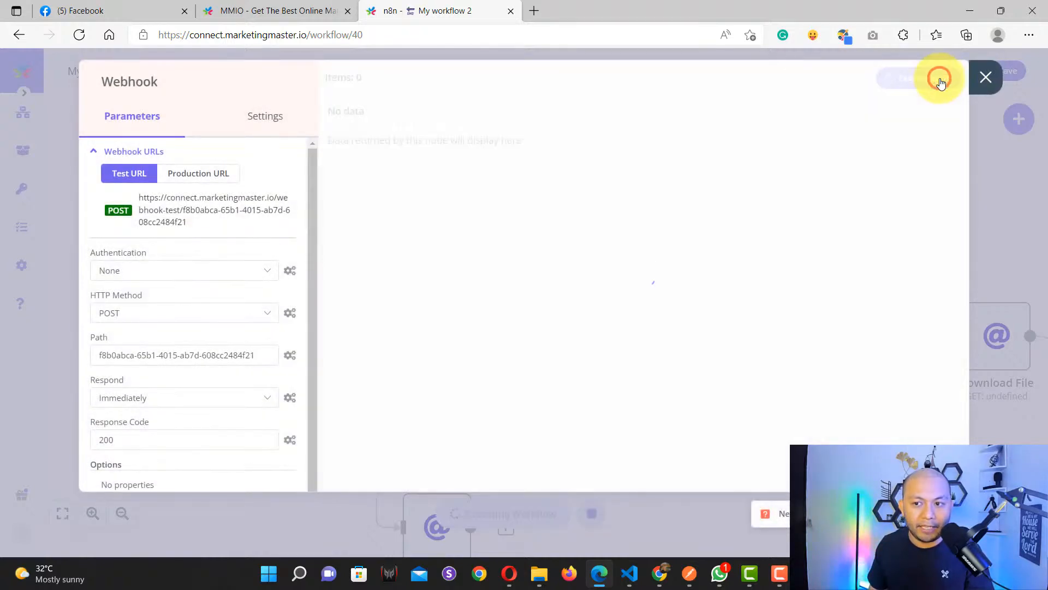
pyautogui.click(273, 10)
pyautogui.click(615, 424)
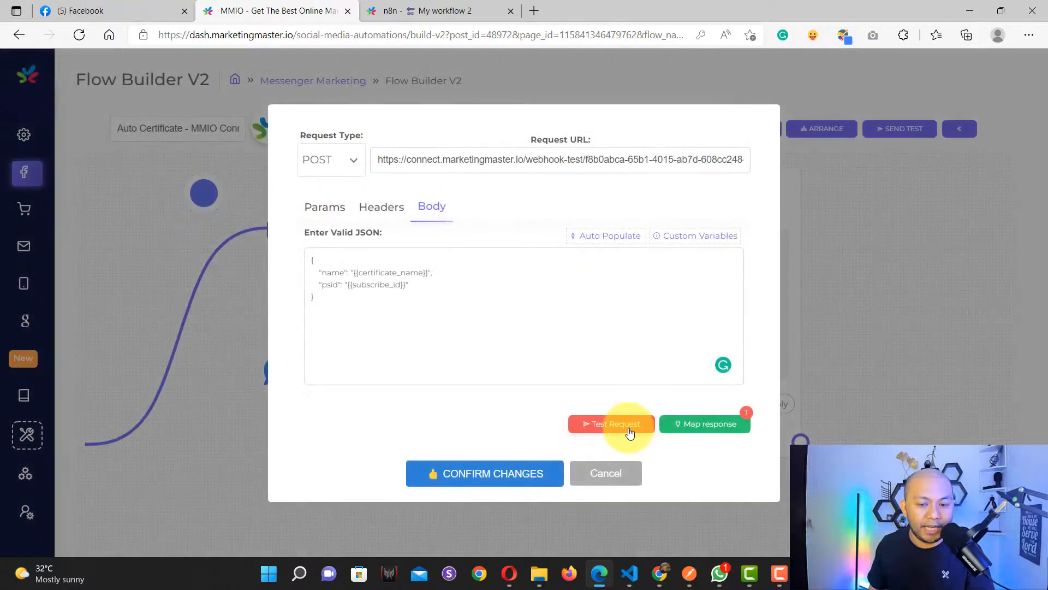
pyautogui.click(406, 7)
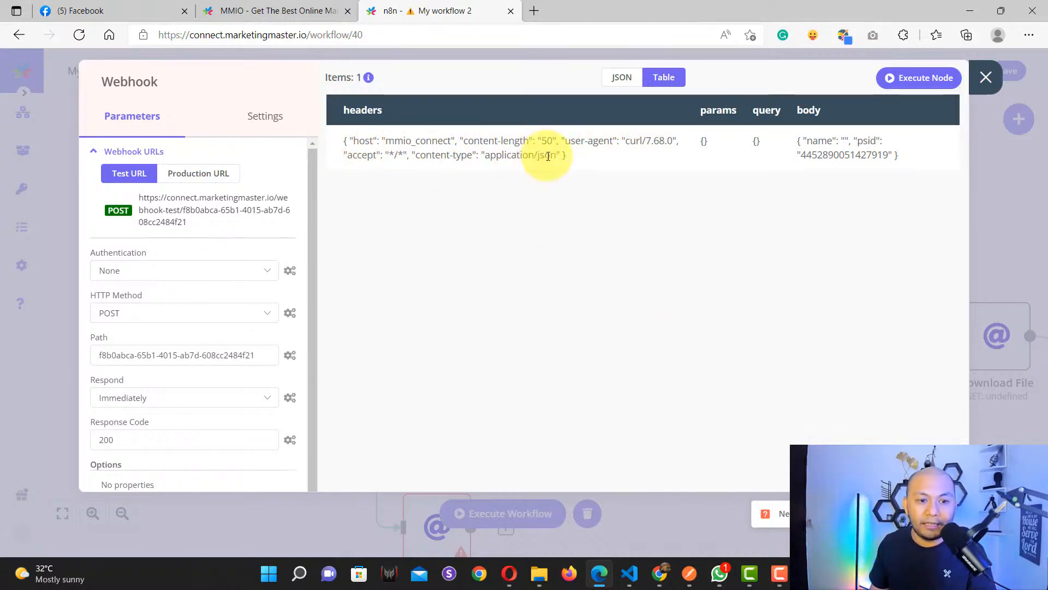
pyautogui.click(986, 82)
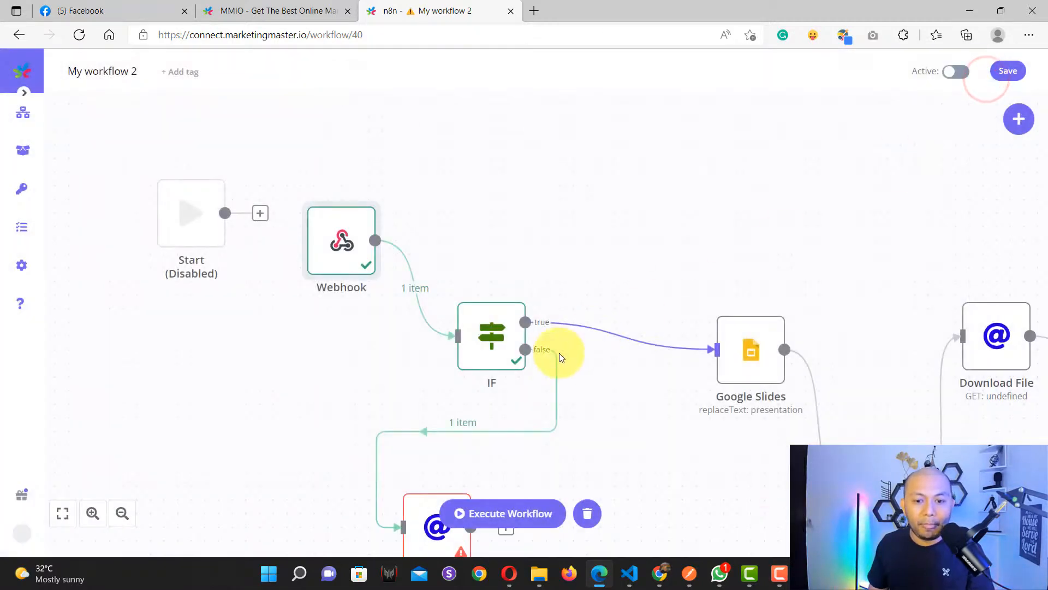
# Step: Pan and zoom the canvas to re-centre the workflow around the IF node
pyautogui.moveTo(663, 428); pyautogui.dragTo(455, 347)
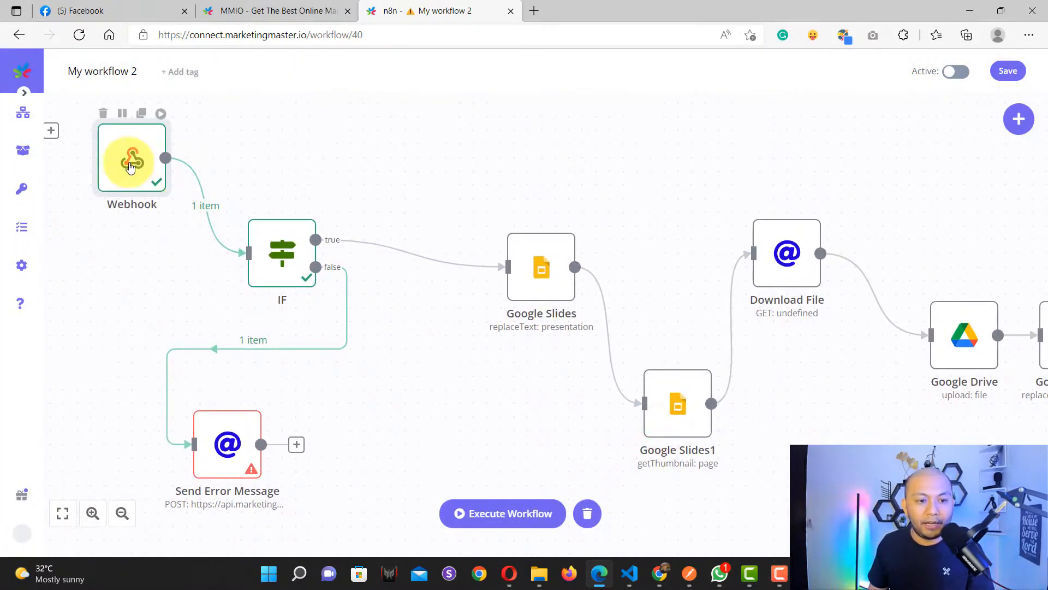
pyautogui.moveTo(309, 166); pyautogui.dragTo(428, 241)
pyautogui.scroll(5, 330, 253)
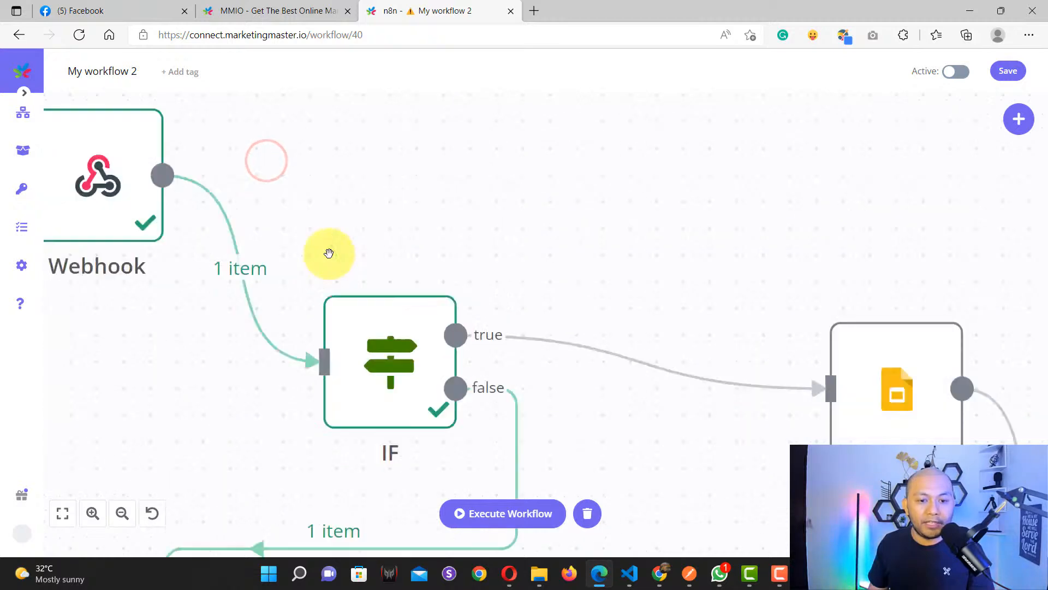
pyautogui.scroll(-3, 154, 228)
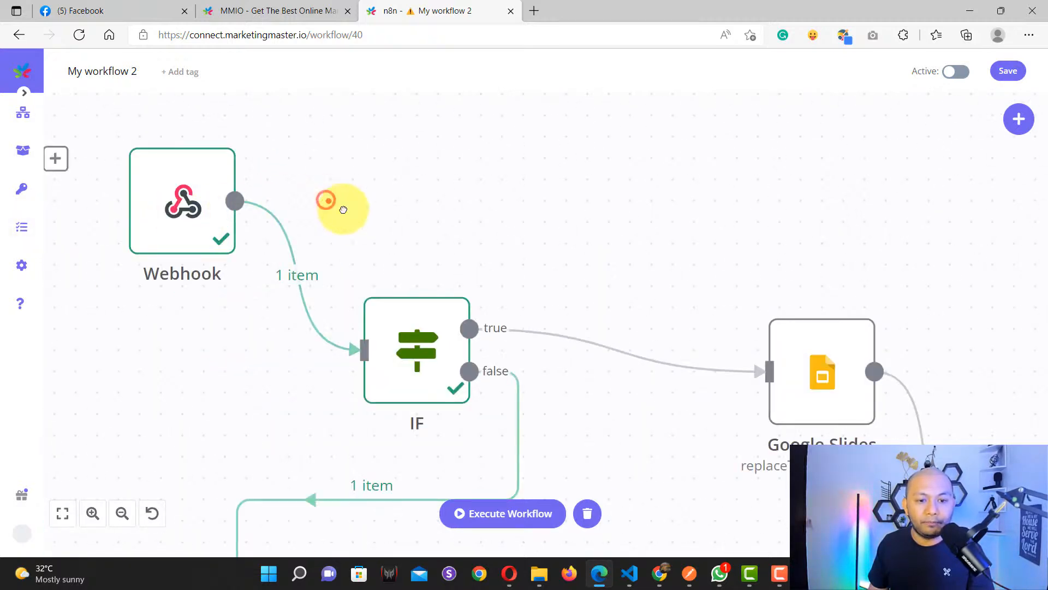
pyautogui.moveTo(343, 210); pyautogui.dragTo(408, 245)
pyautogui.scroll(3, 241, 256)
pyautogui.scroll(-2, 231, 255)
pyautogui.moveTo(545, 316); pyautogui.dragTo(462, 186)
pyautogui.scroll(2, 420, 318)
pyautogui.scroll(-7, 394, 332)
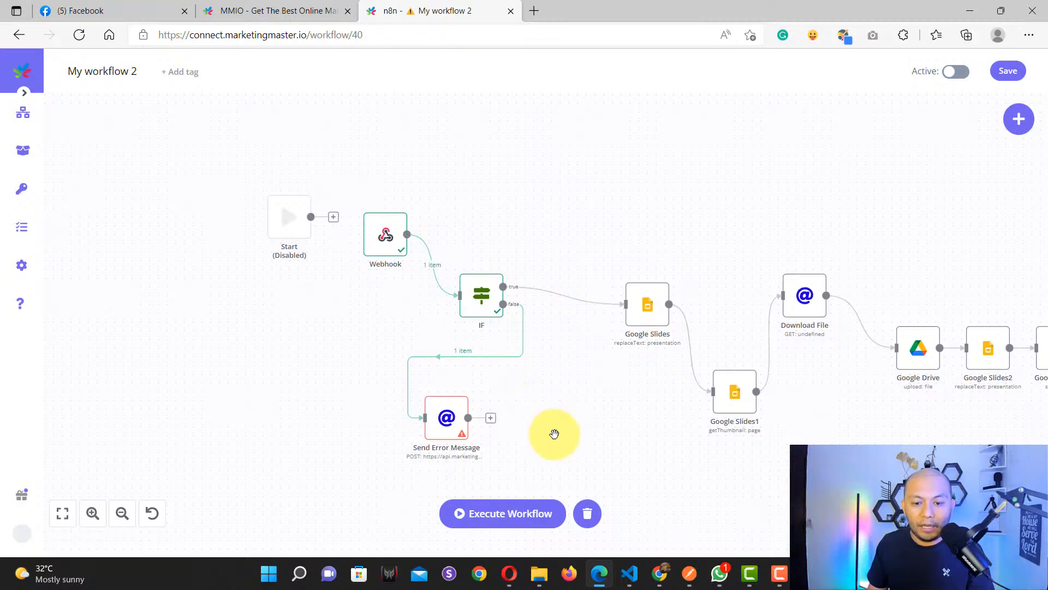
pyautogui.moveTo(554, 435); pyautogui.dragTo(529, 346)
pyautogui.scroll(3, 426, 380)
pyautogui.scroll(-2, 394, 398)
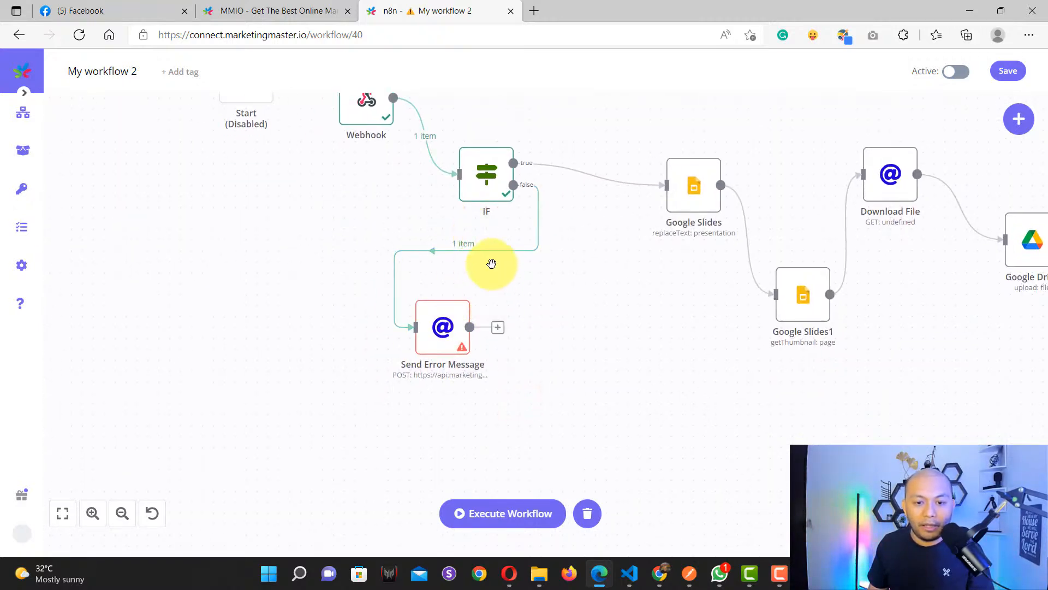
pyautogui.scroll(3, 587, 246)
pyautogui.scroll(4, 467, 317)
# Step: Inspect the IF node's Value 1 expression, tested with Is Not Empty, and its field options
pyautogui.click(461, 322)
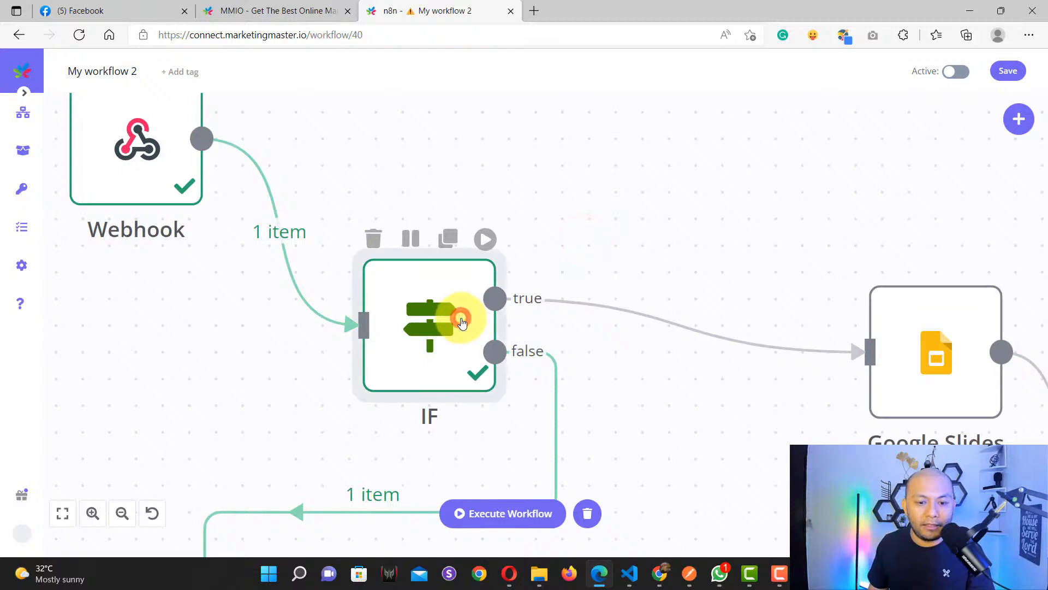
pyautogui.doubleClick(461, 323)
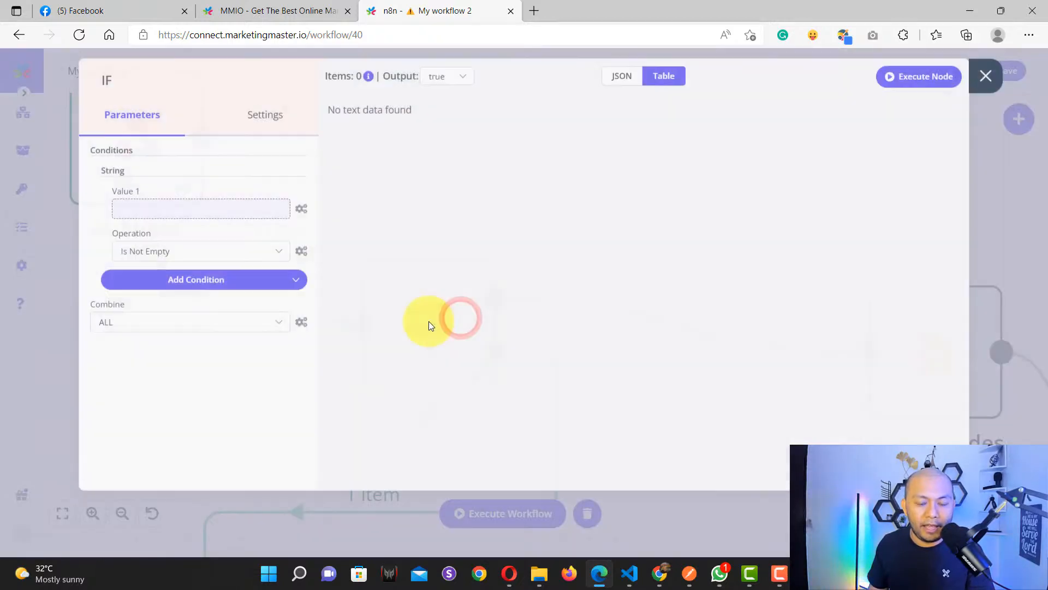
pyautogui.click(203, 208)
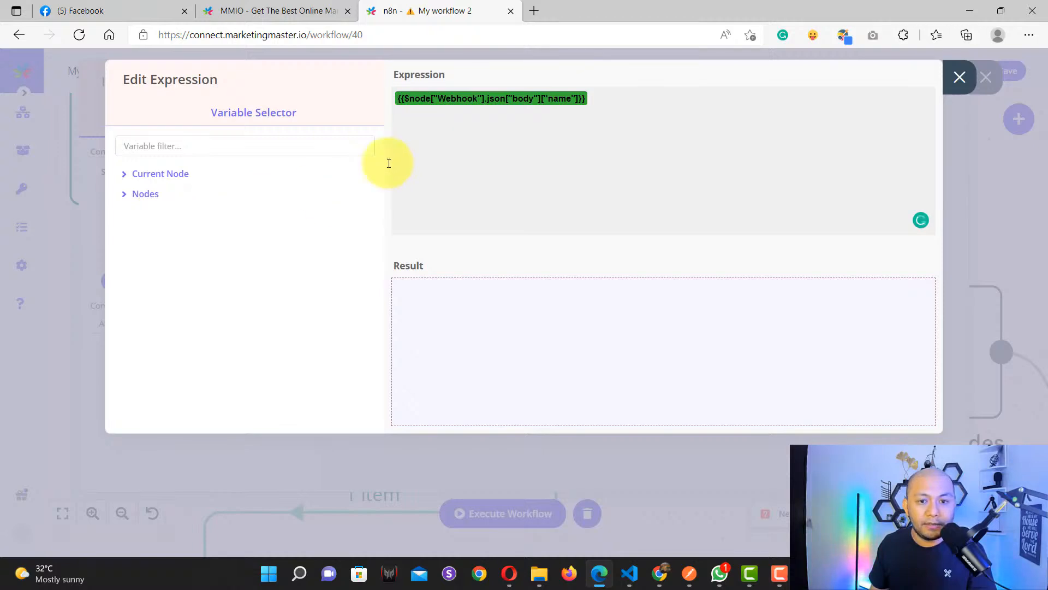
pyautogui.click(959, 77)
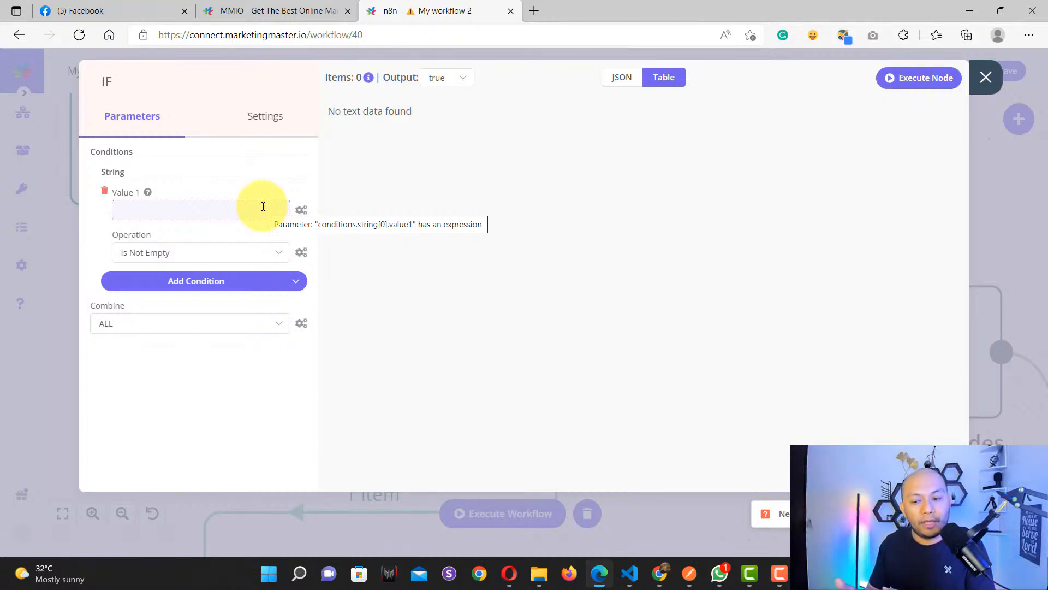
pyautogui.click(301, 210)
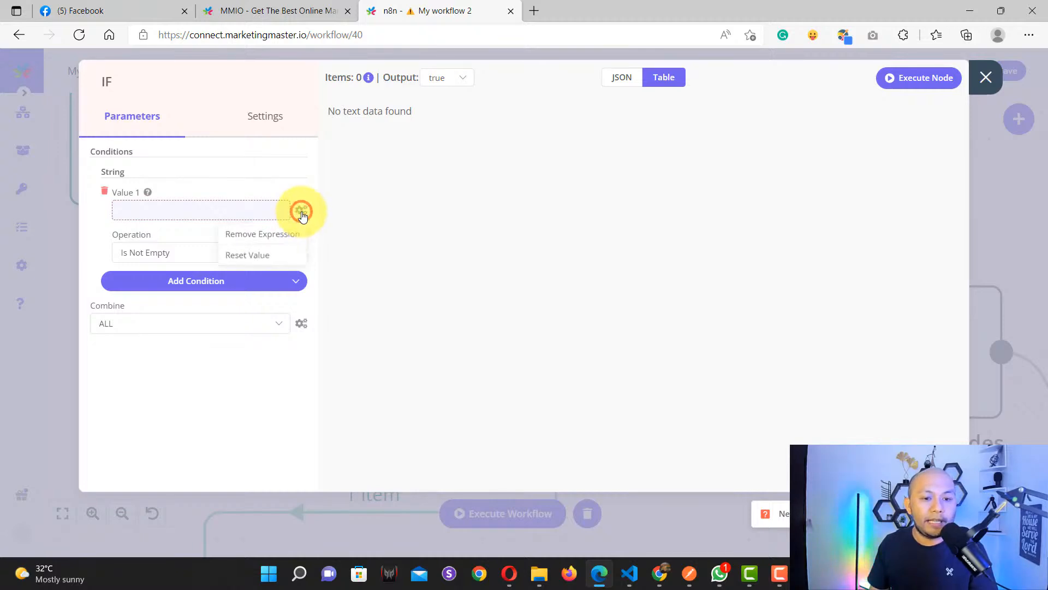
# Step: Reset the IF node's Value 1 and start a fresh expression for it
pyautogui.click(259, 255)
pyautogui.click(242, 207)
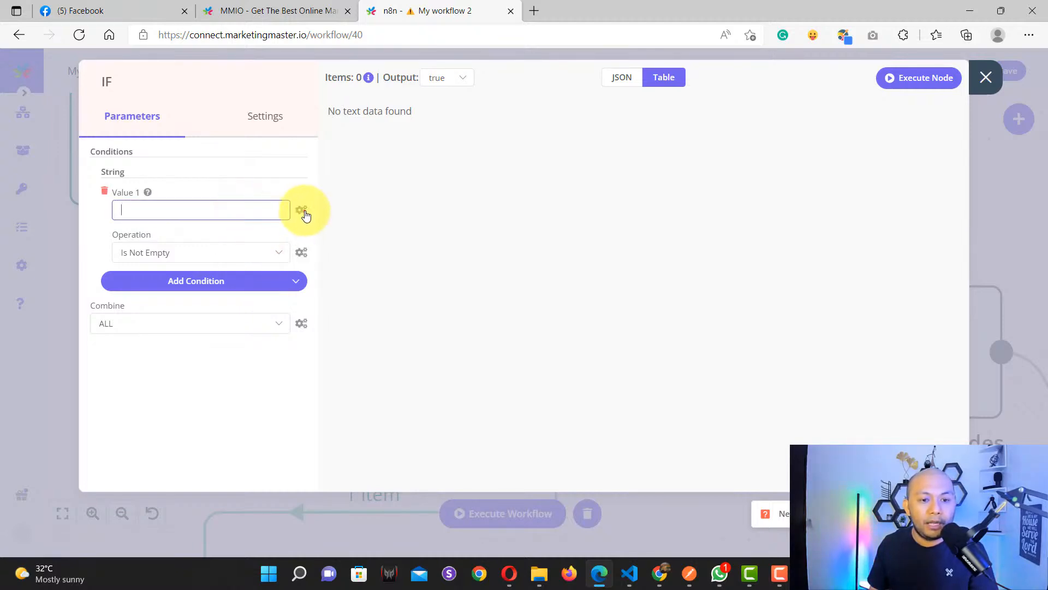
pyautogui.click(275, 236)
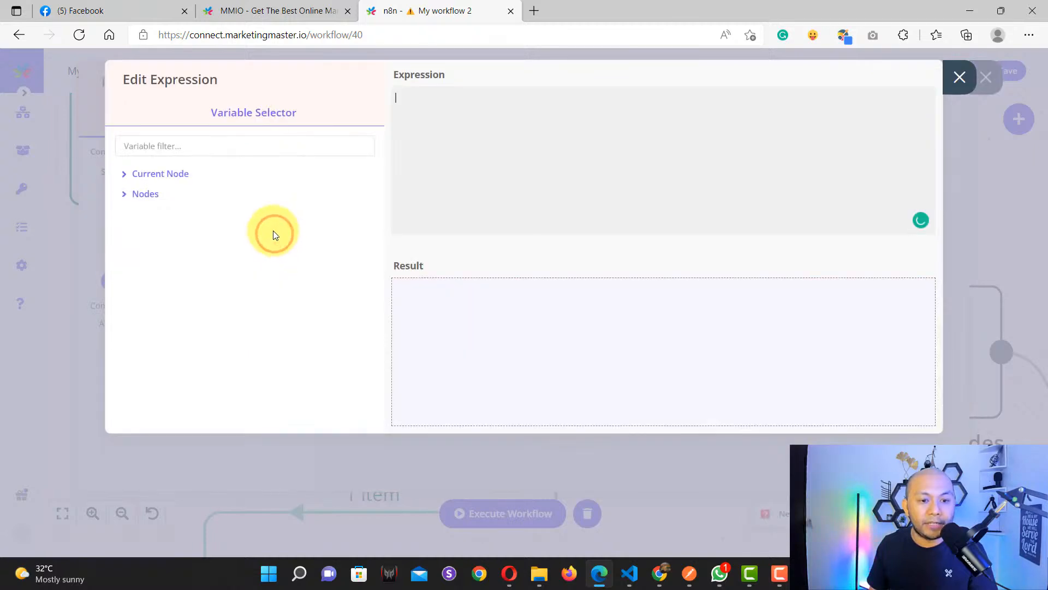
# Step: Set the Value 1 expression to the Webhook's Output Data > JSON > body > name
pyautogui.click(132, 195)
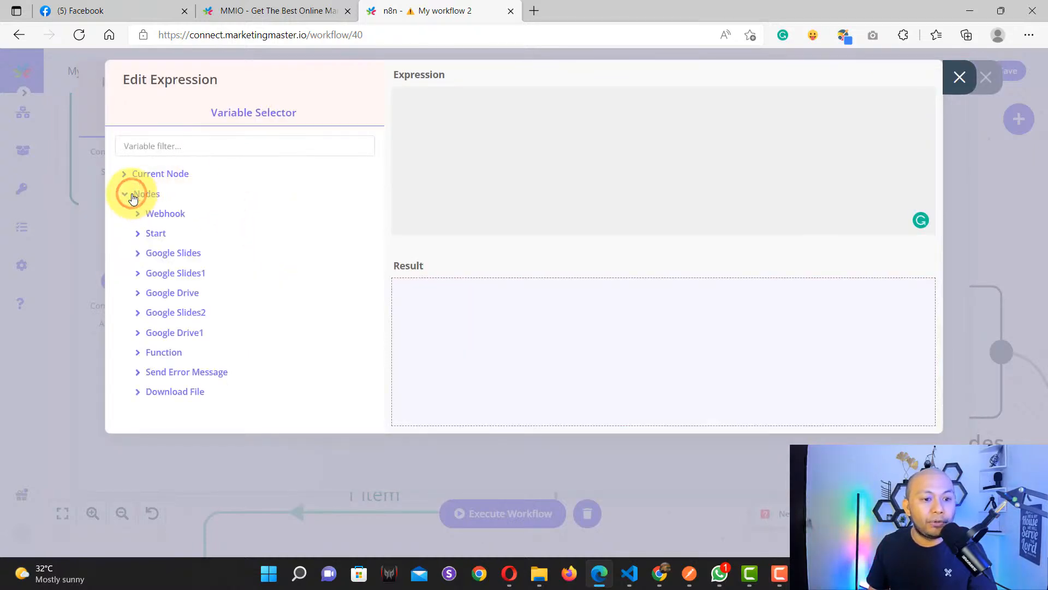
pyautogui.click(156, 216)
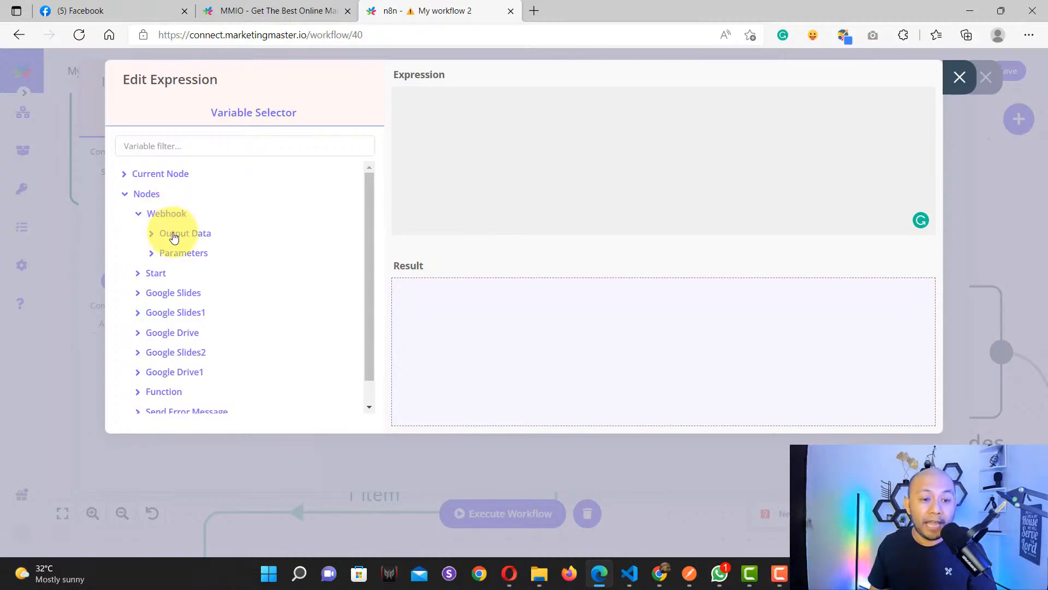
pyautogui.click(173, 237)
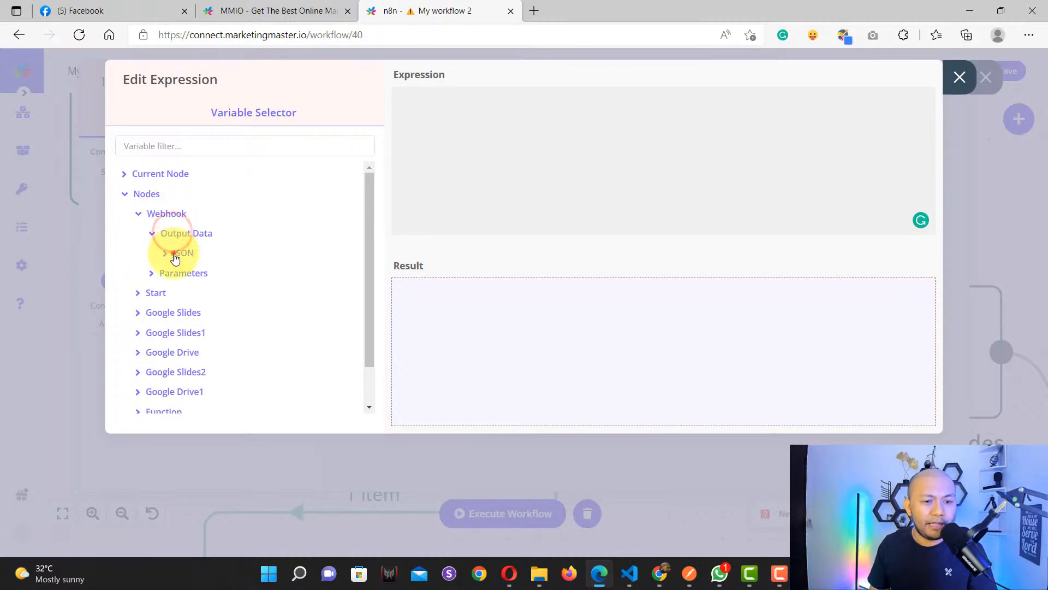
pyautogui.click(175, 255)
pyautogui.click(192, 274)
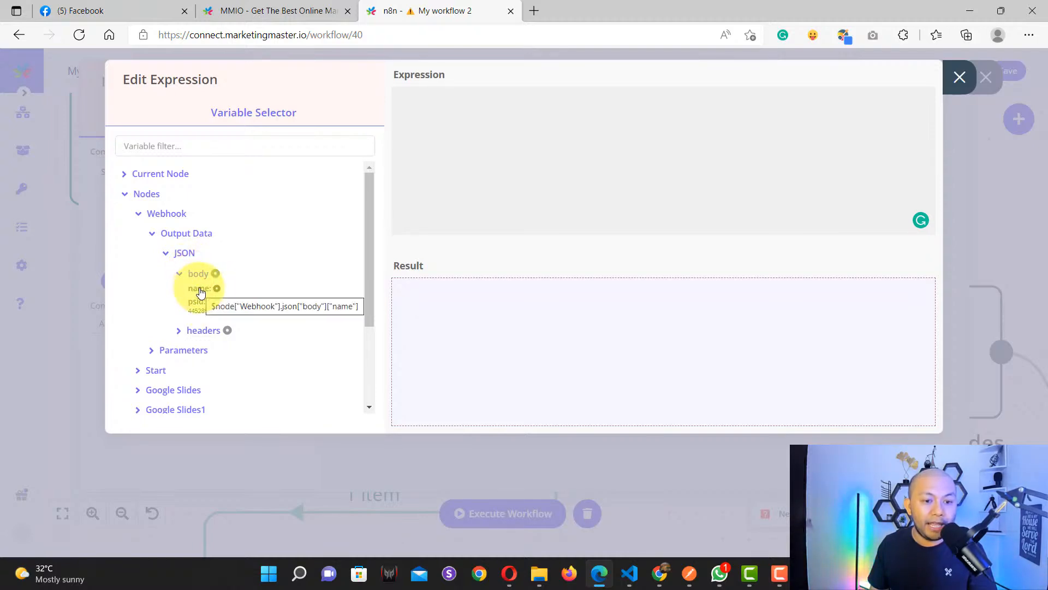
pyautogui.click(199, 291)
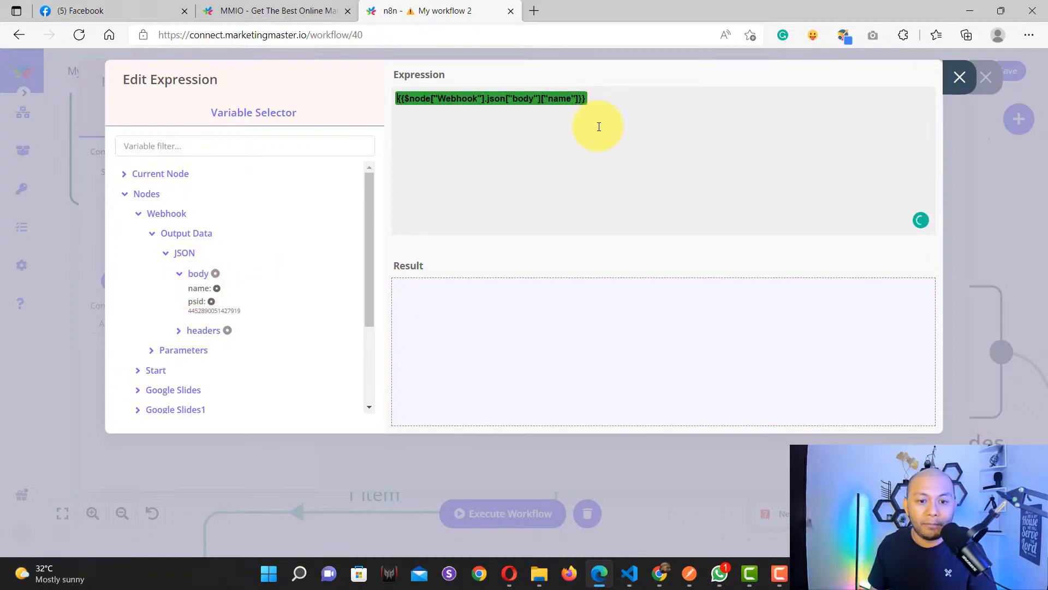
pyautogui.click(959, 80)
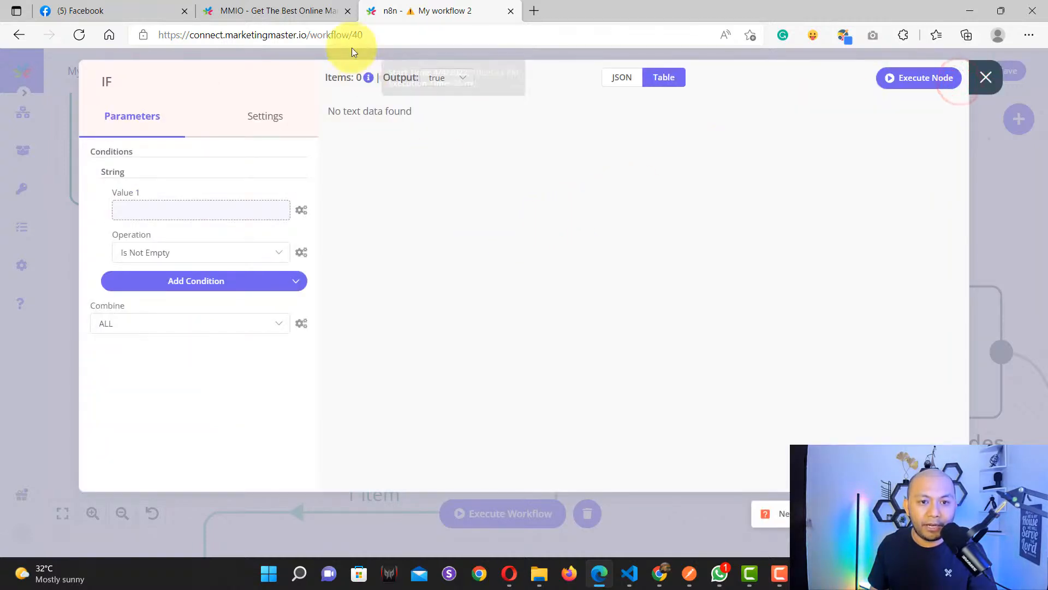
pyautogui.click(284, 12)
pyautogui.click(383, 272)
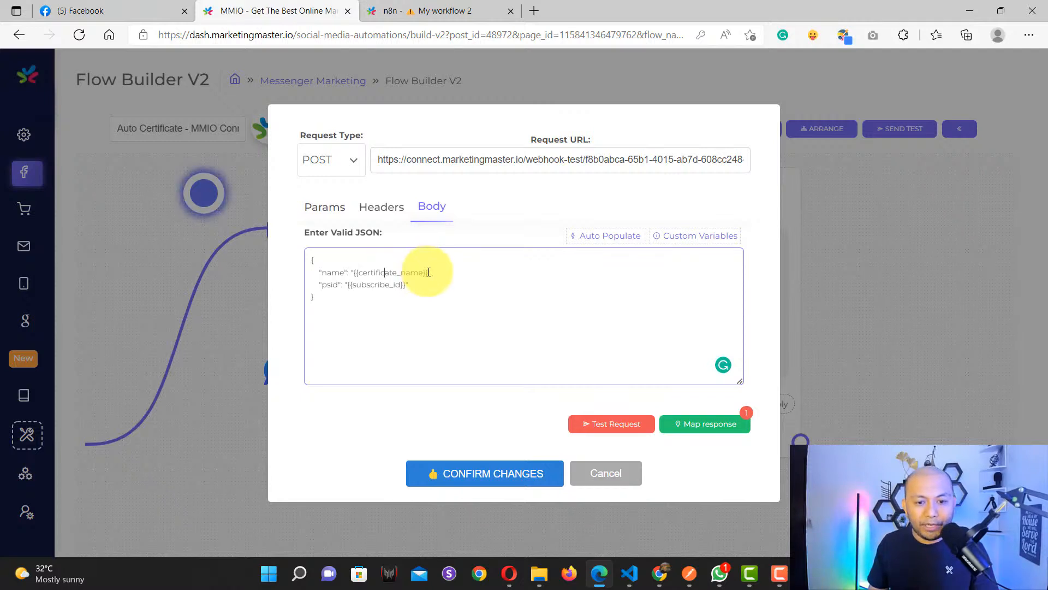
# Step: Replace {{certificate_name}} with "Temporary Value" as the name in the Flow Builder request body
pyautogui.moveTo(429, 272); pyautogui.dragTo(354, 273)
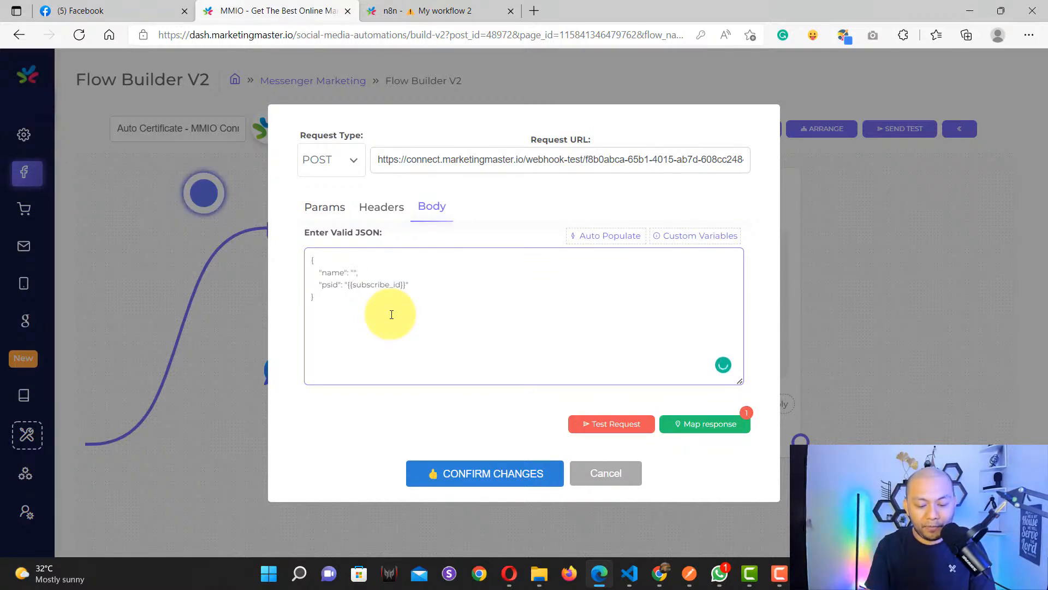
pyautogui.write('rary Value')
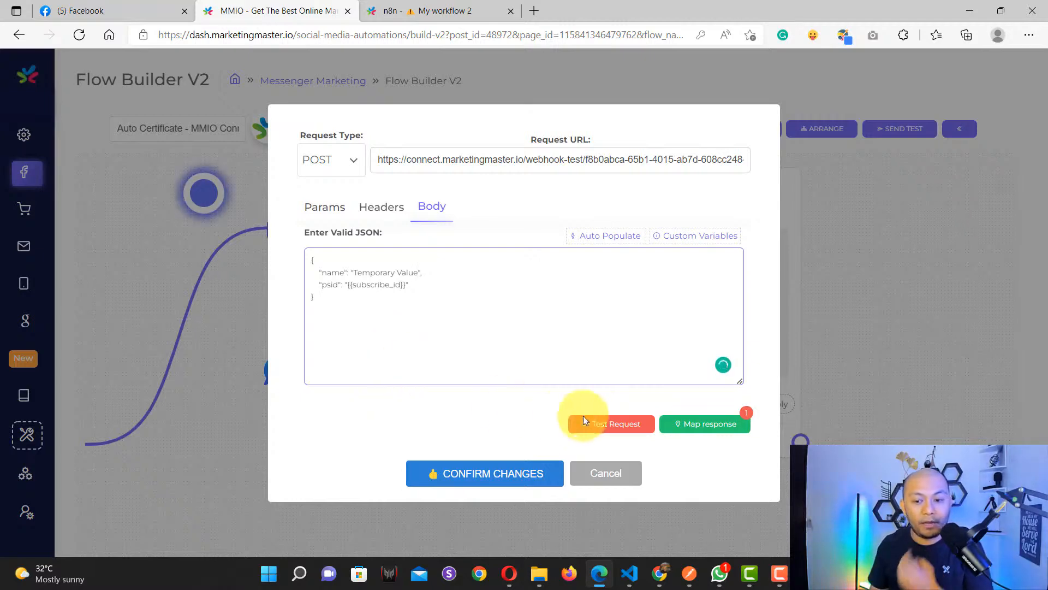
pyautogui.click(443, 13)
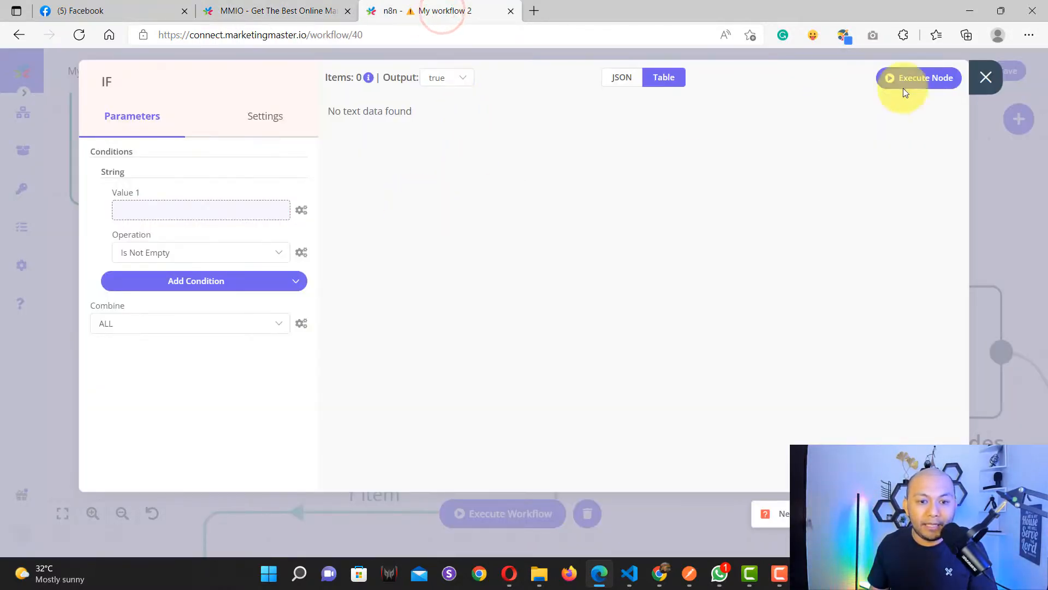
# Step: Listen on the Webhook node and receive a Flow Builder test POST with name "Temporary Value" and psid
pyautogui.click(986, 75)
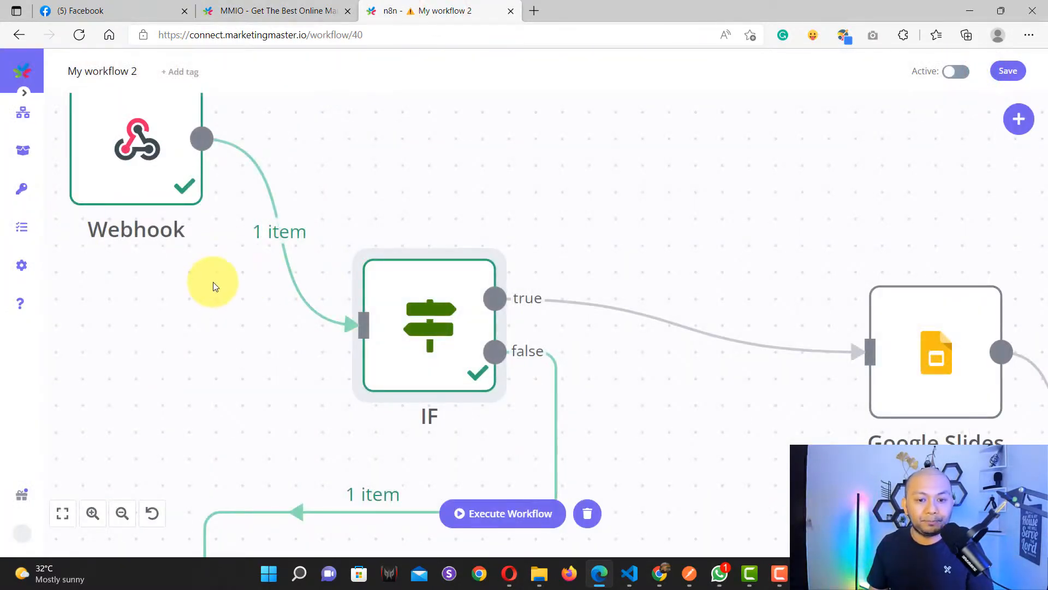
pyautogui.scroll(-3, 214, 286)
pyautogui.doubleClick(334, 239)
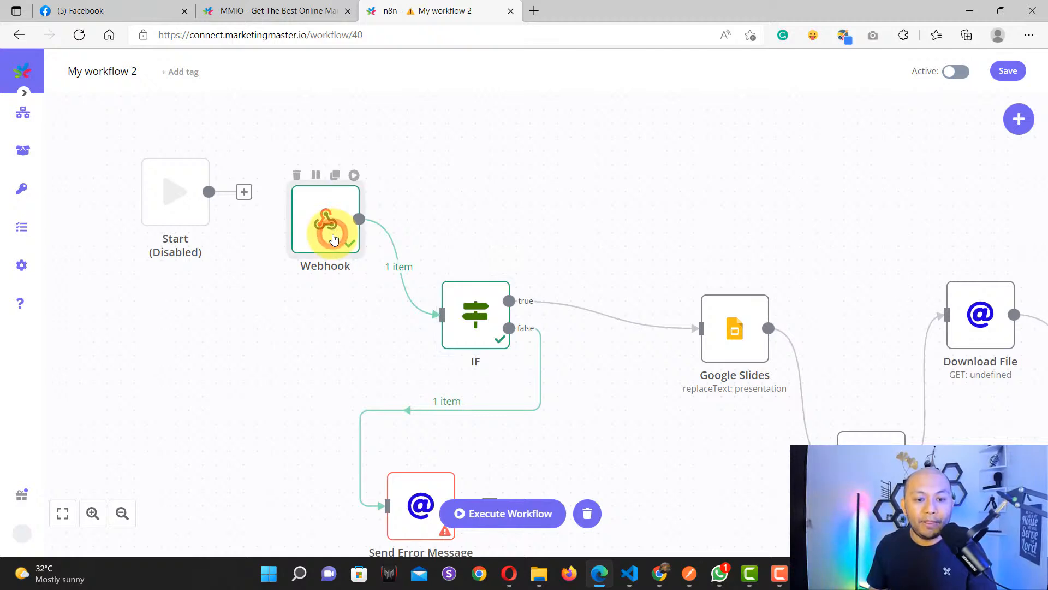
pyautogui.click(925, 75)
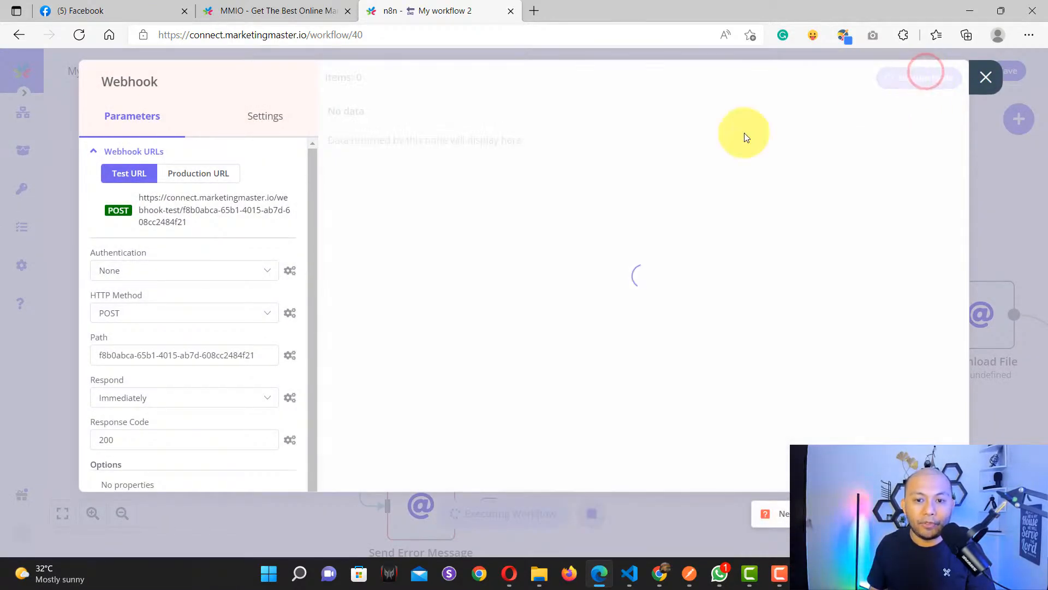
pyautogui.click(269, 11)
pyautogui.click(603, 429)
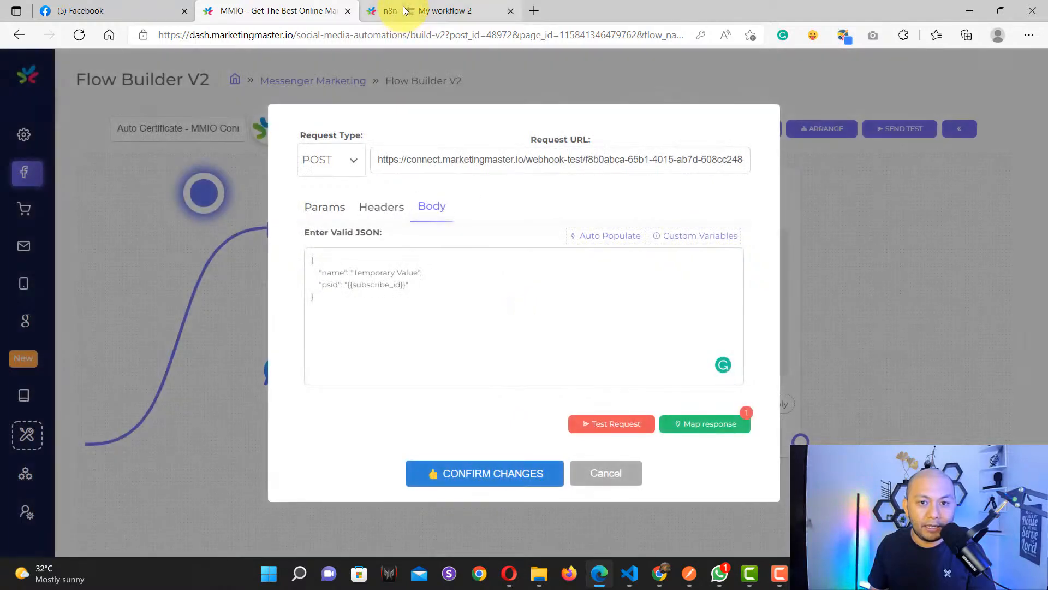
pyautogui.click(404, 11)
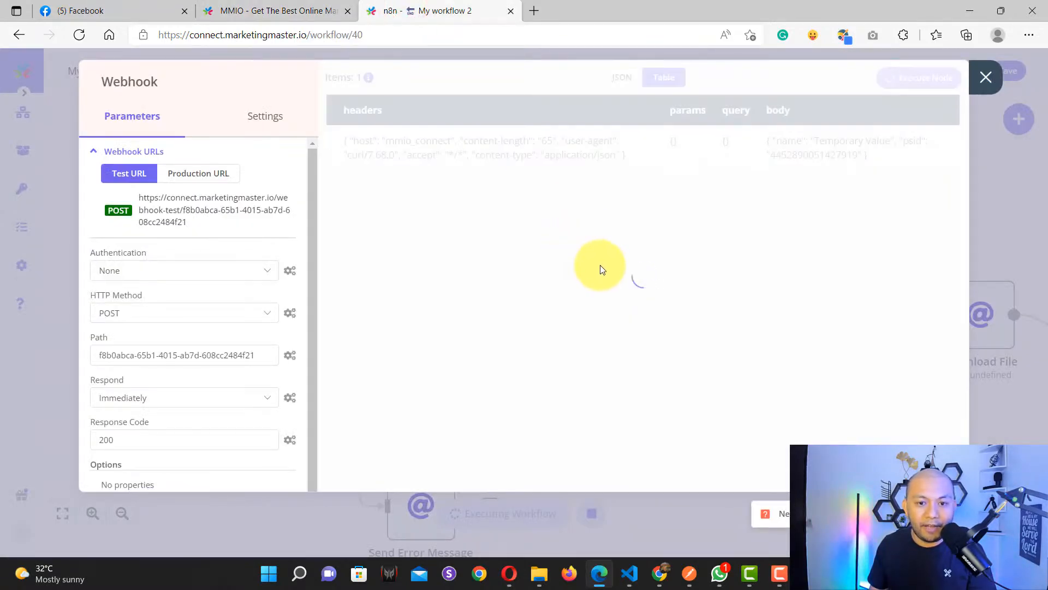
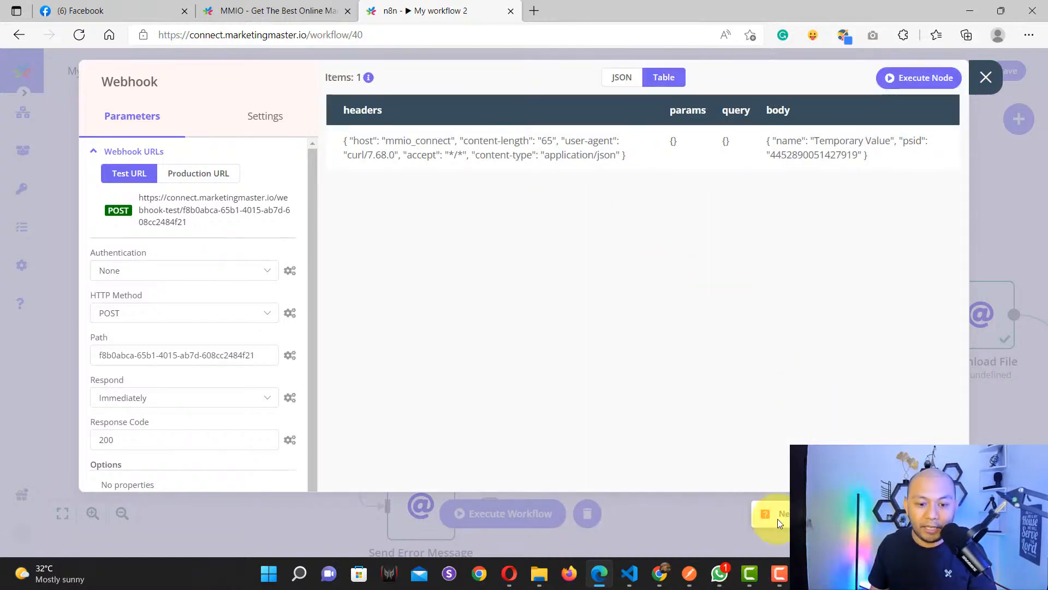
# Step: Close the Webhook node details and pan the canvas to the start of the flow
pyautogui.click(985, 77)
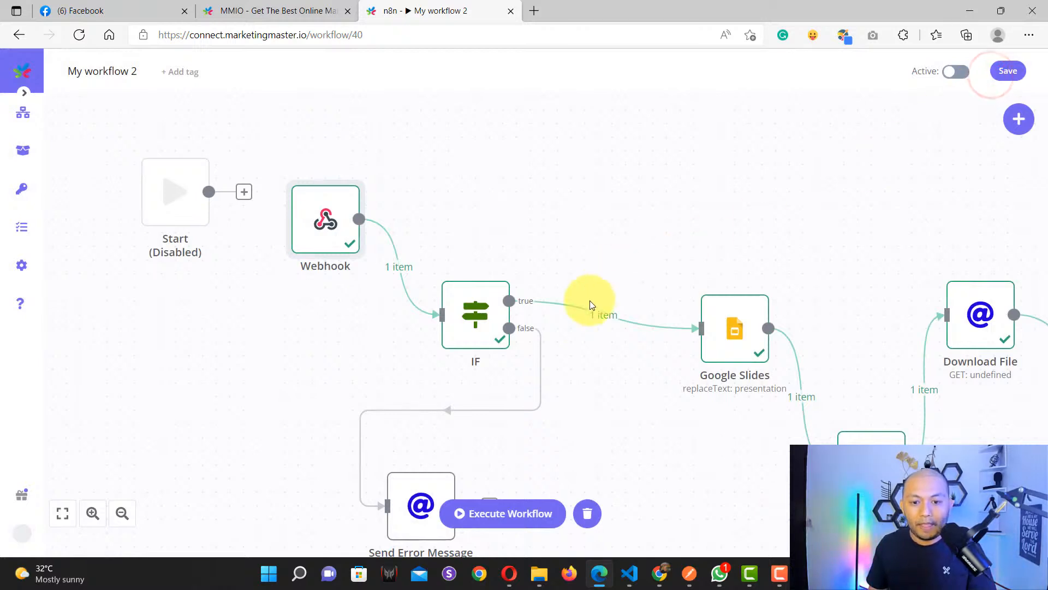
pyautogui.scroll(-5, 581, 352)
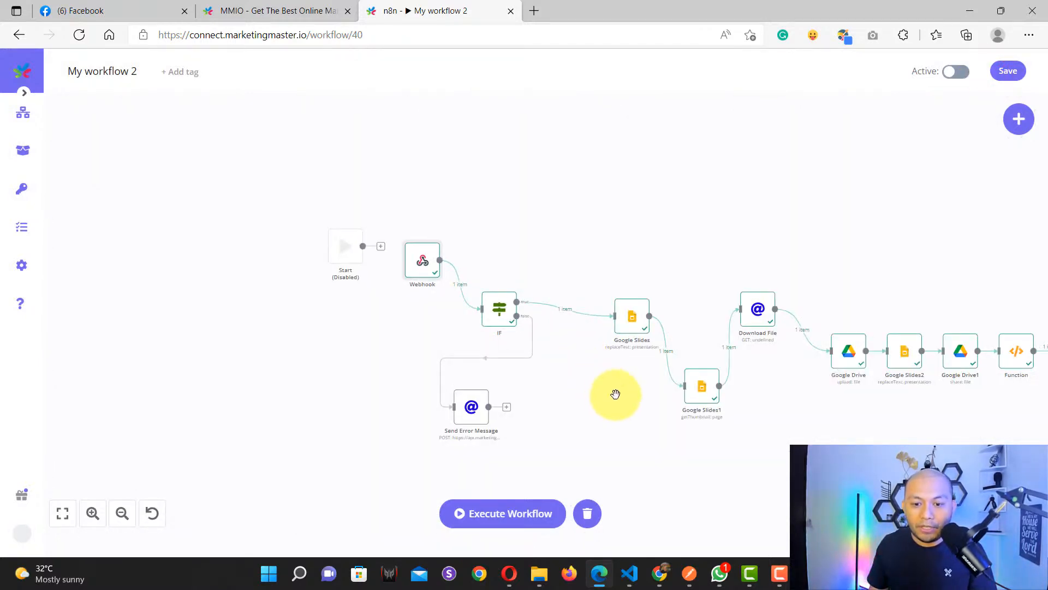
pyautogui.moveTo(615, 394); pyautogui.dragTo(464, 369)
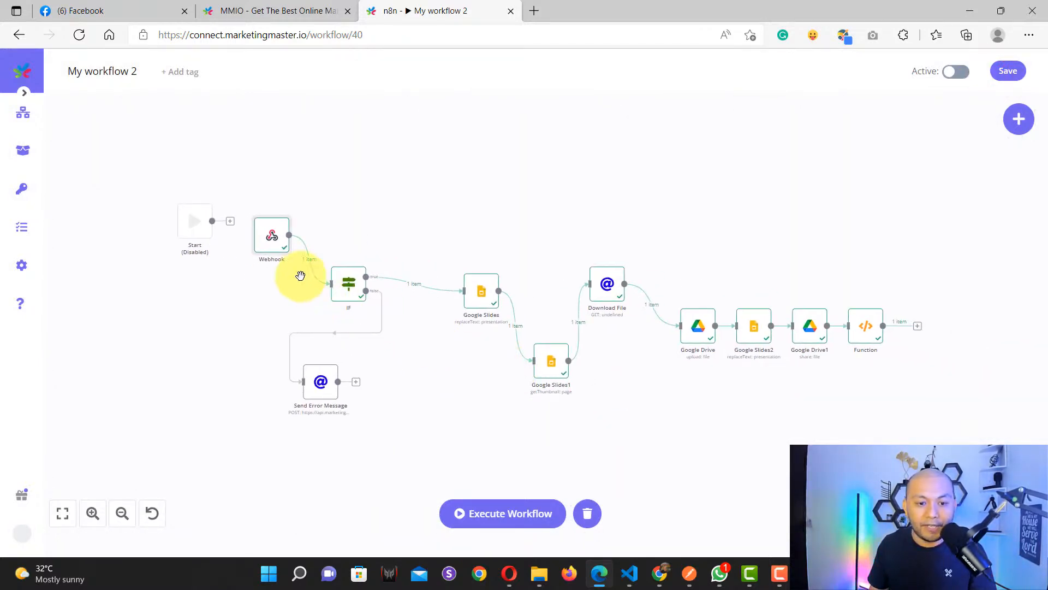
pyautogui.scroll(5, 300, 275)
pyautogui.scroll(-4, 300, 272)
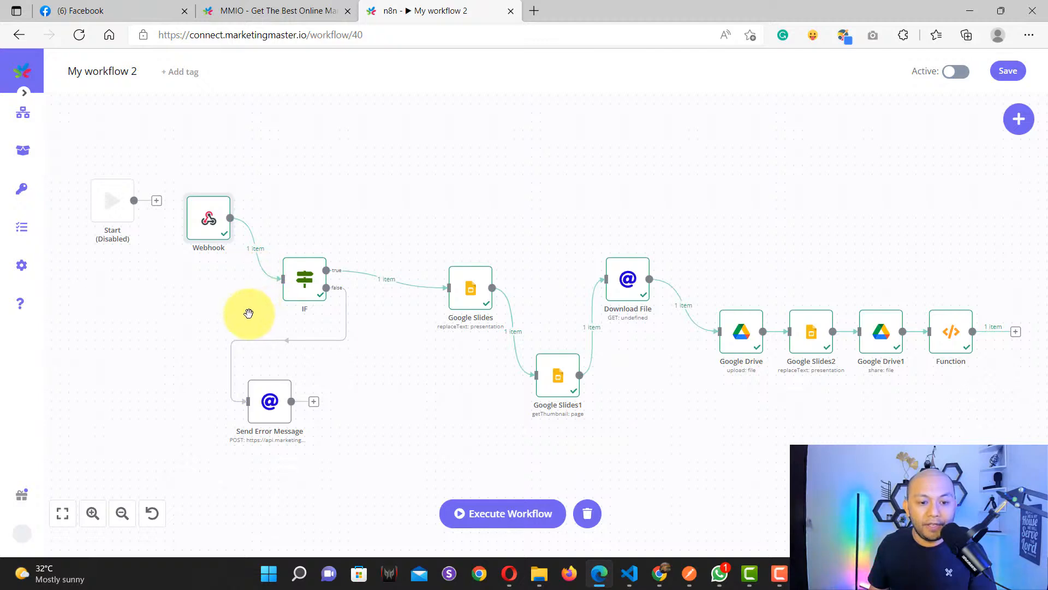
pyautogui.scroll(2, 248, 313)
pyautogui.scroll(-2, 244, 311)
pyautogui.moveTo(193, 309); pyautogui.dragTo(355, 370)
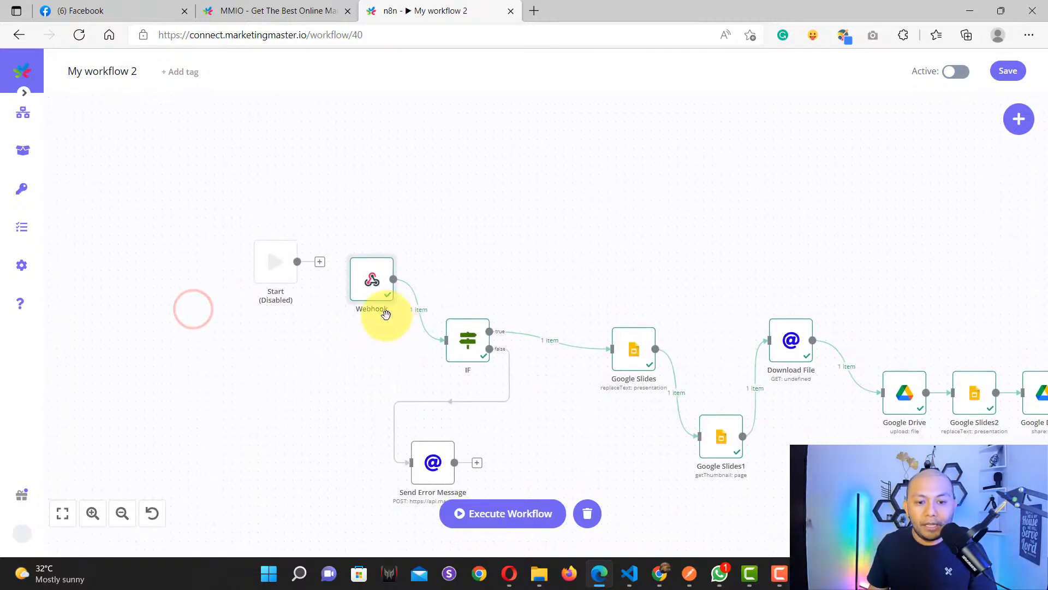
pyautogui.scroll(4, 386, 314)
pyautogui.scroll(-3, 265, 292)
# Step: Reopen the Webhook node and view its output as JSON, checking body name and psid
pyautogui.click(282, 271)
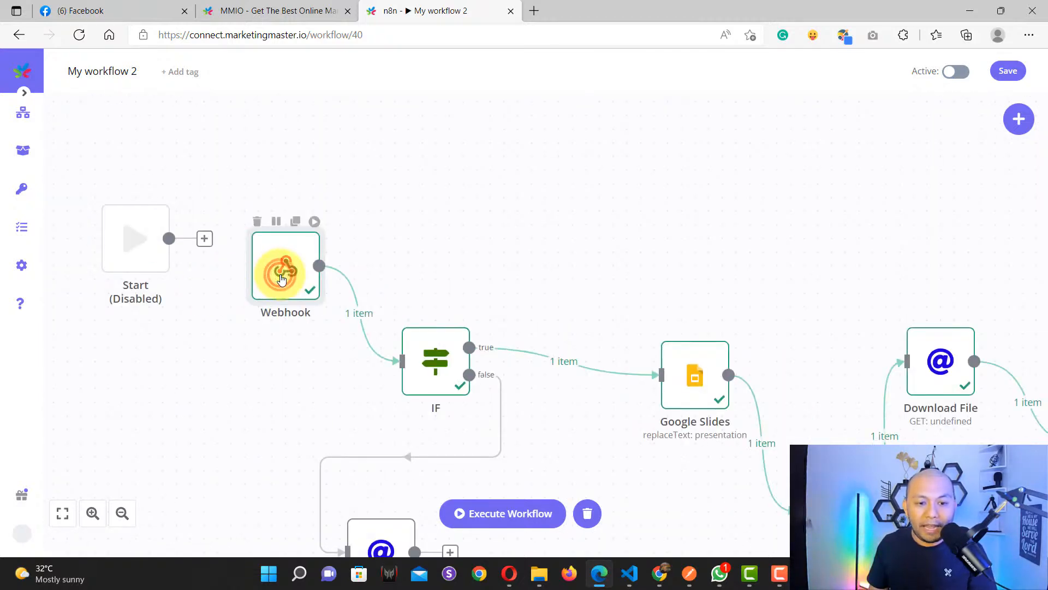
pyautogui.click(282, 275)
pyautogui.click(613, 81)
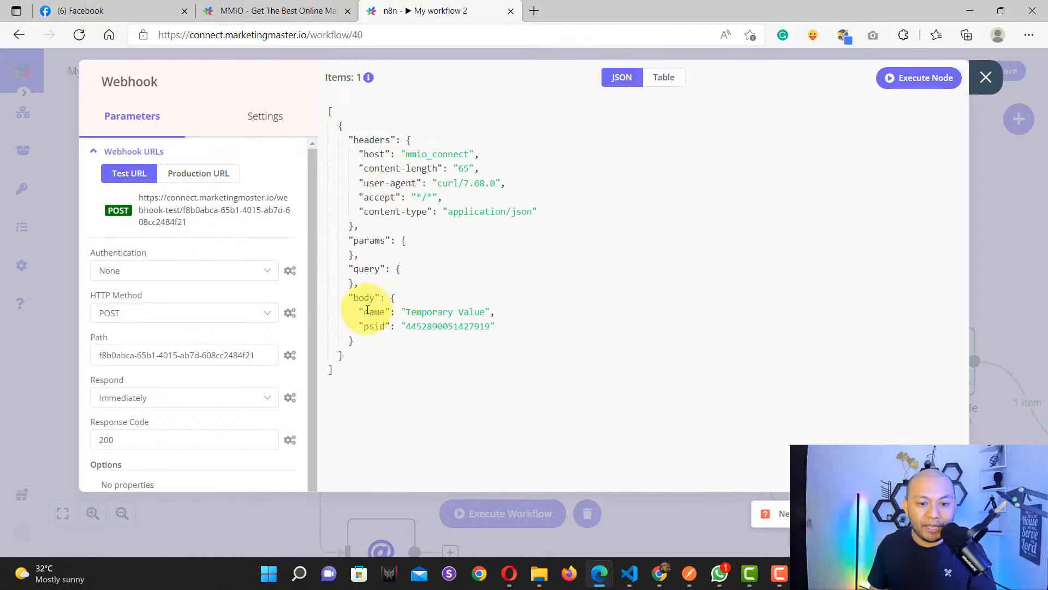
pyautogui.moveTo(405, 312); pyautogui.dragTo(483, 312)
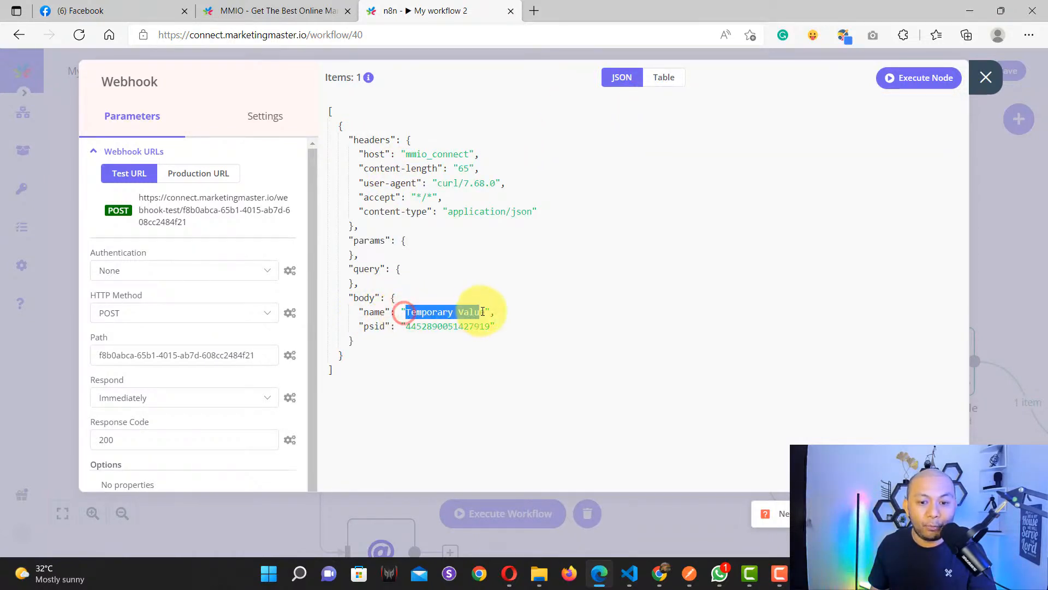
pyautogui.doubleClick(459, 326)
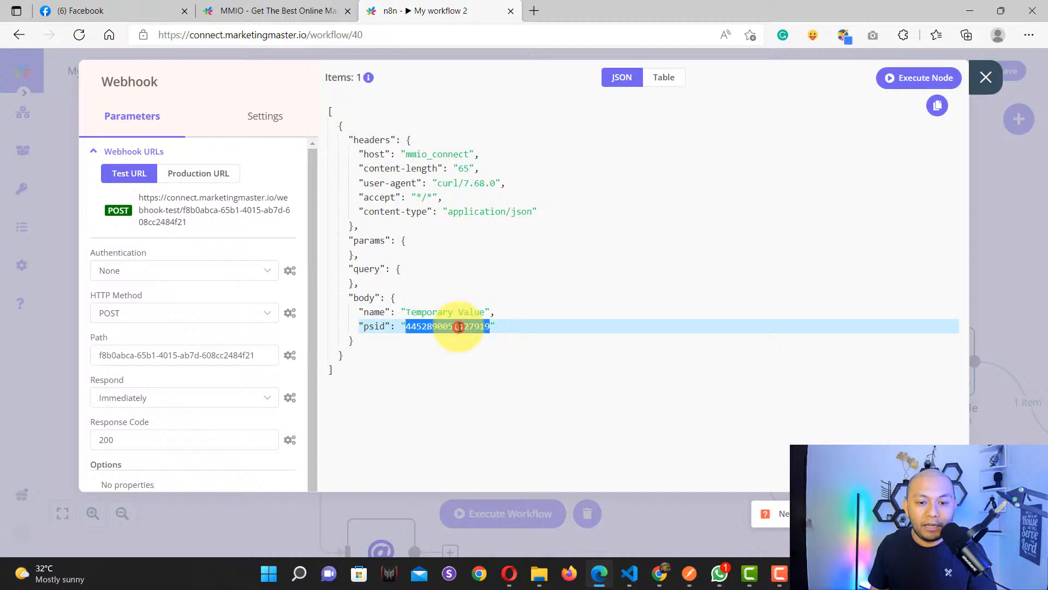
pyautogui.doubleClick(372, 298)
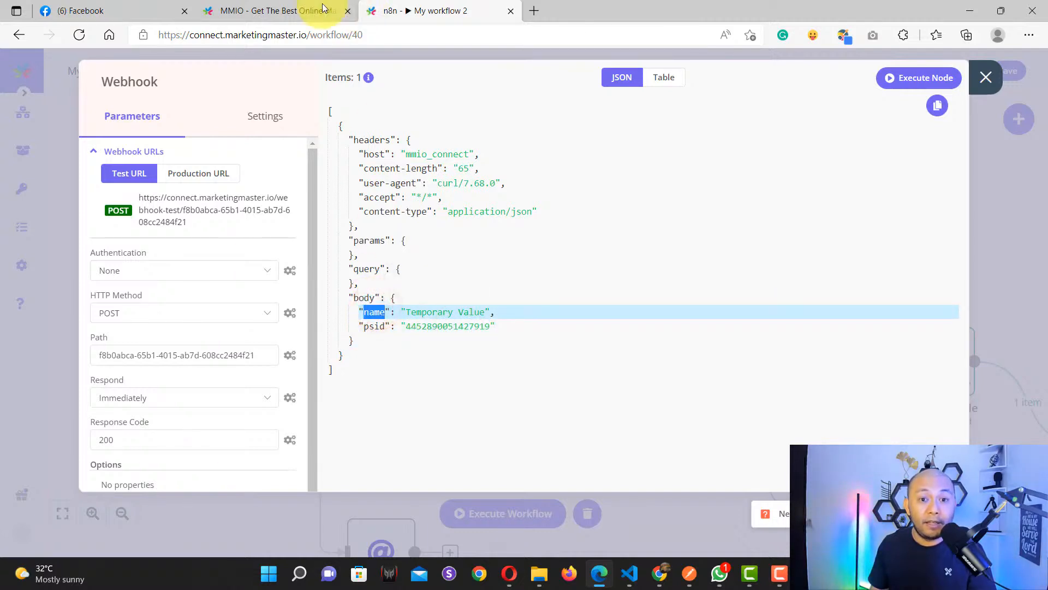
pyautogui.click(291, 9)
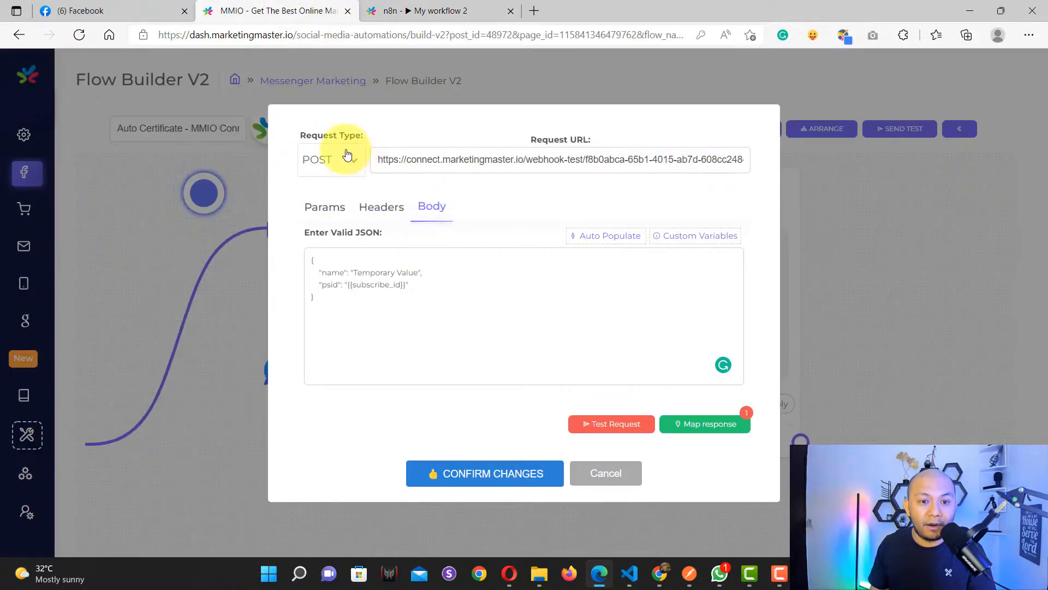
# Step: Confirm the Flow Builder request body still sends name 'Temporary Value', then return to n8n
pyautogui.doubleClick(368, 276)
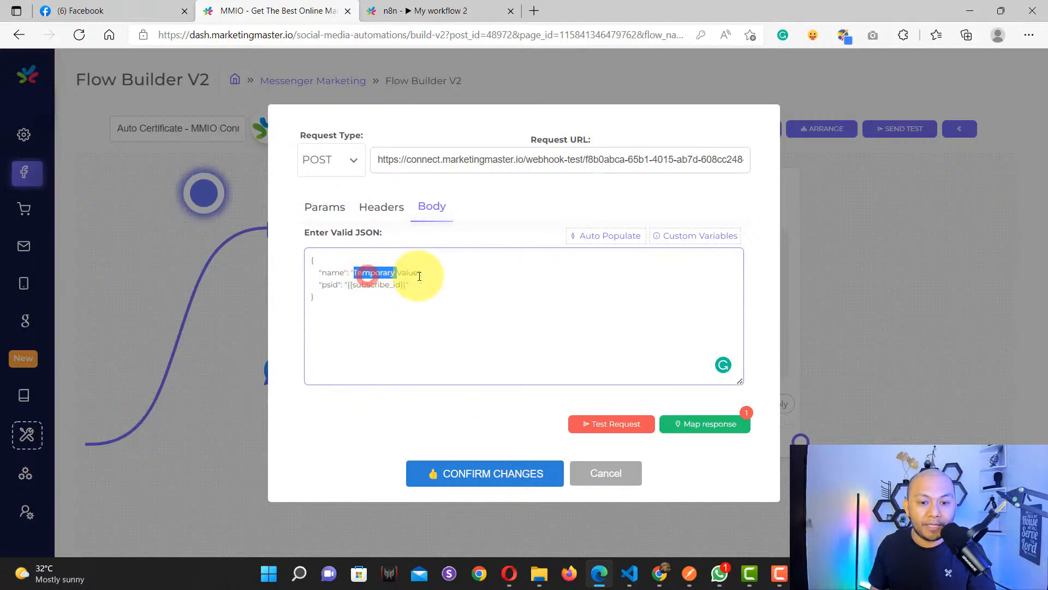
pyautogui.click(437, 276)
pyautogui.click(367, 296)
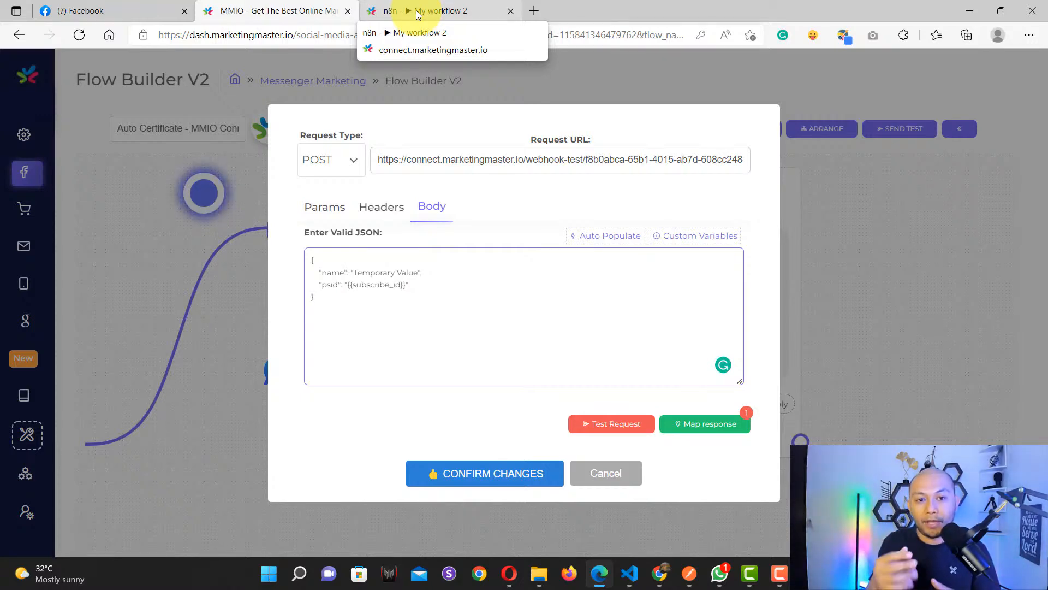
pyautogui.click(417, 14)
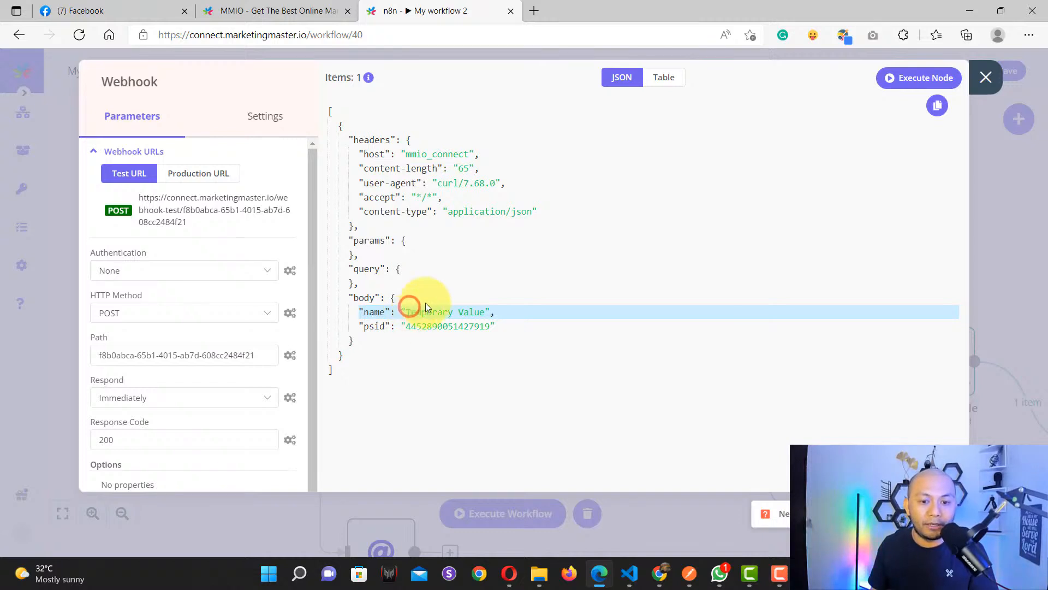
# Step: Close the Webhook details and inspect the IF node's Is Not Empty condition
pyautogui.click(986, 79)
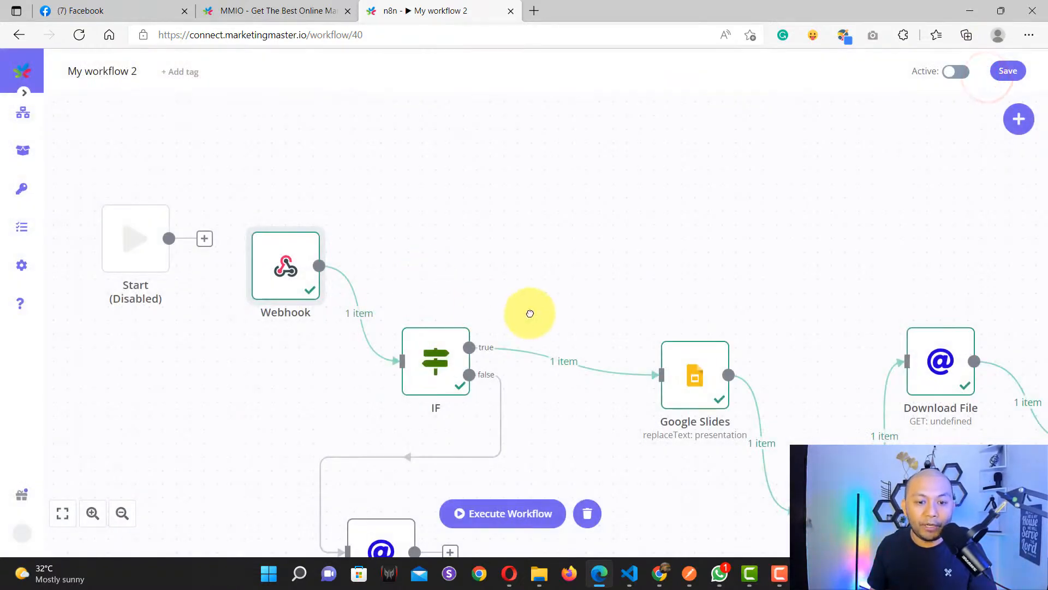
pyautogui.scroll(5, 529, 311)
pyautogui.scroll(-2, 339, 325)
pyautogui.click(302, 329)
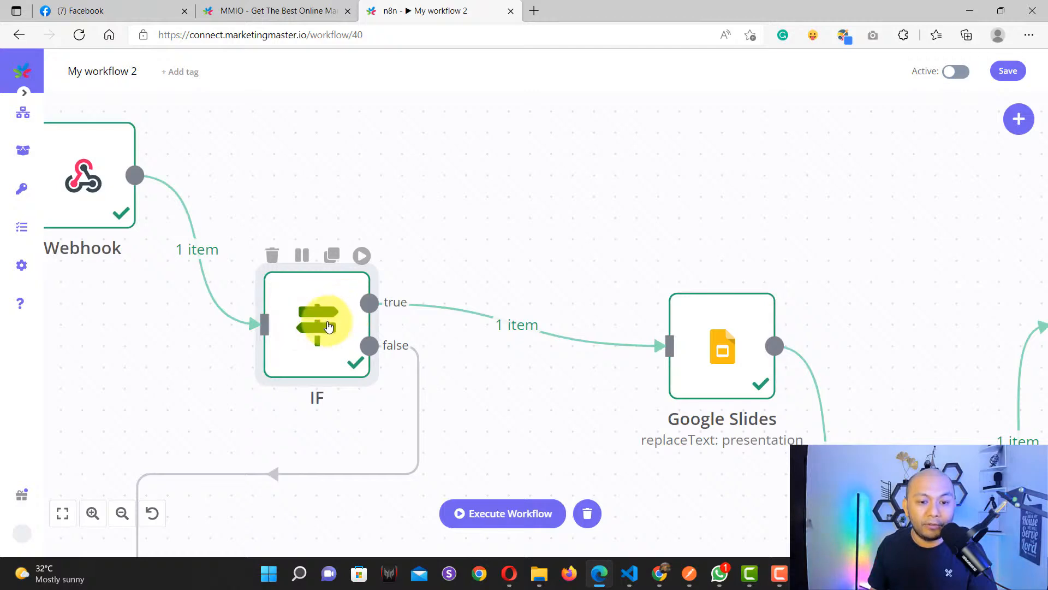
pyautogui.doubleClick(327, 326)
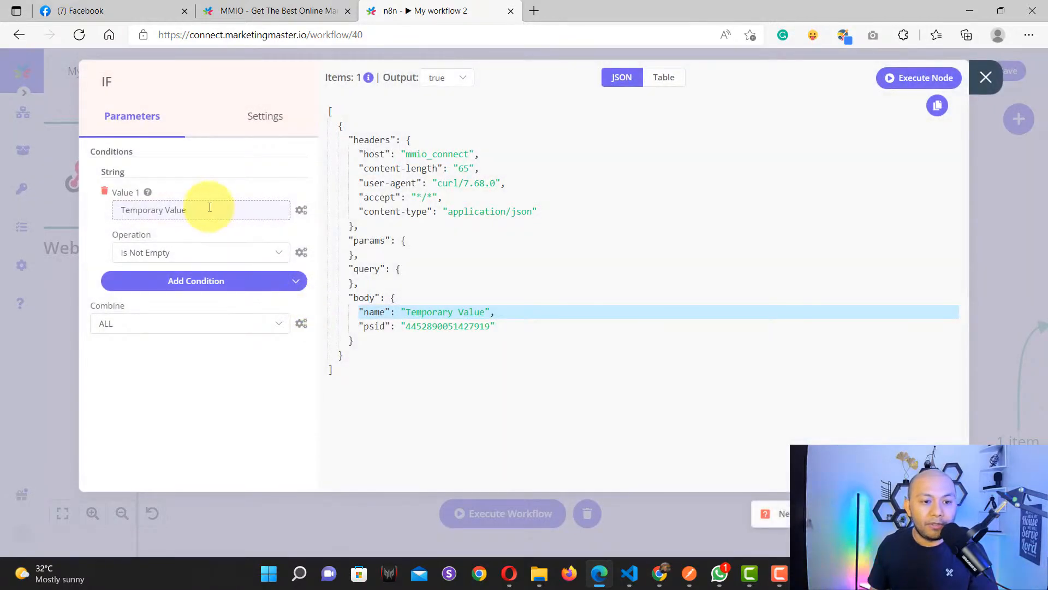
pyautogui.moveTo(150, 201)
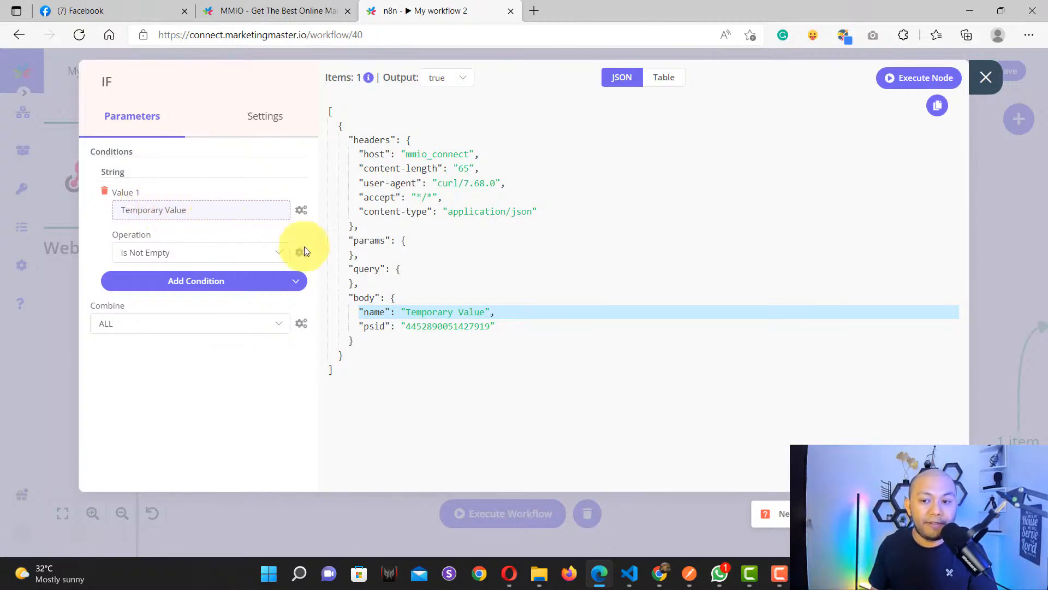
pyautogui.click(981, 81)
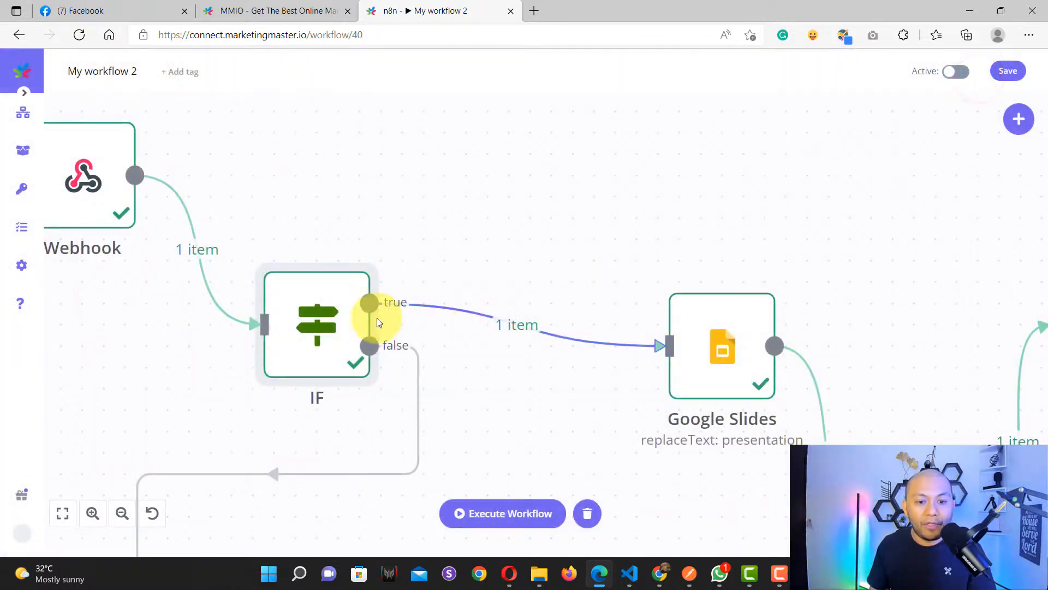
# Step: Open the Google Slides node to review its Replace Text settings and output revision id
pyautogui.scroll(5, 375, 304)
pyautogui.scroll(-5, 480, 412)
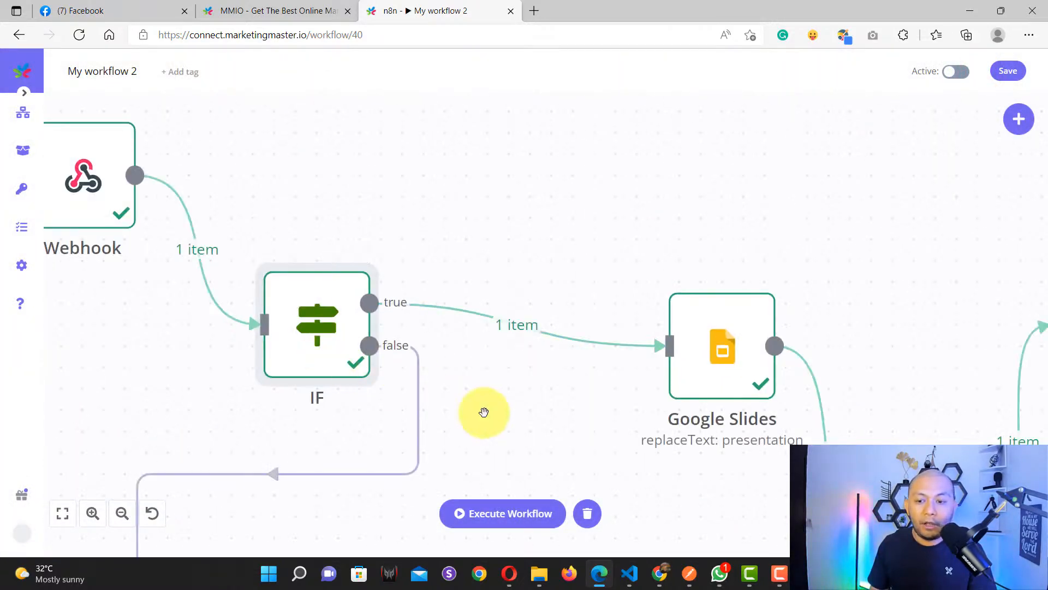
pyautogui.moveTo(766, 497); pyautogui.dragTo(543, 410)
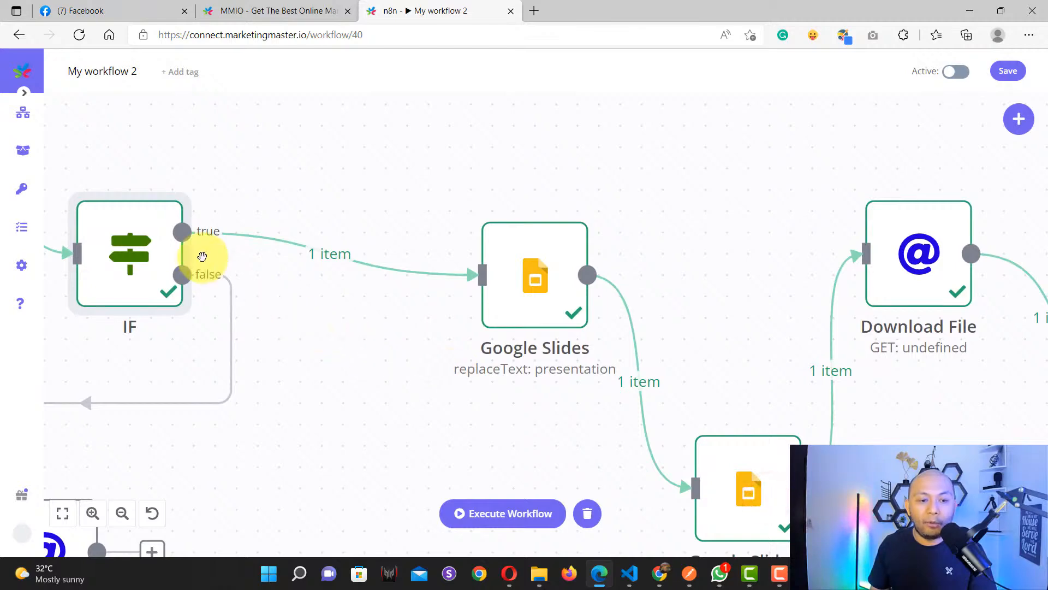
pyautogui.moveTo(707, 280); pyautogui.dragTo(650, 273)
pyautogui.scroll(3, 473, 277)
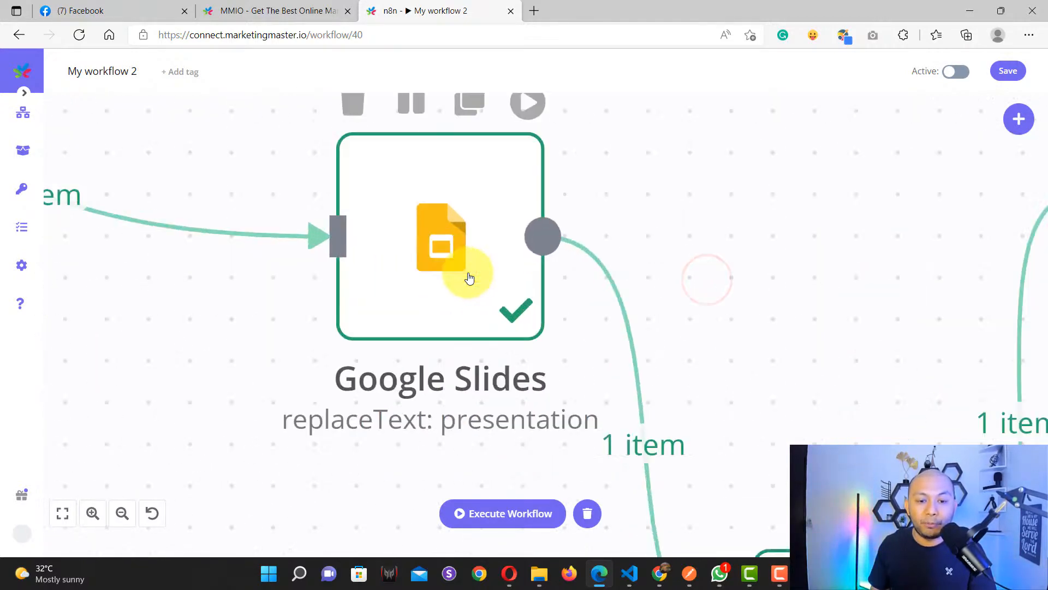
pyautogui.scroll(-1, 489, 260)
pyautogui.moveTo(627, 219); pyautogui.dragTo(608, 256)
pyautogui.click(420, 288)
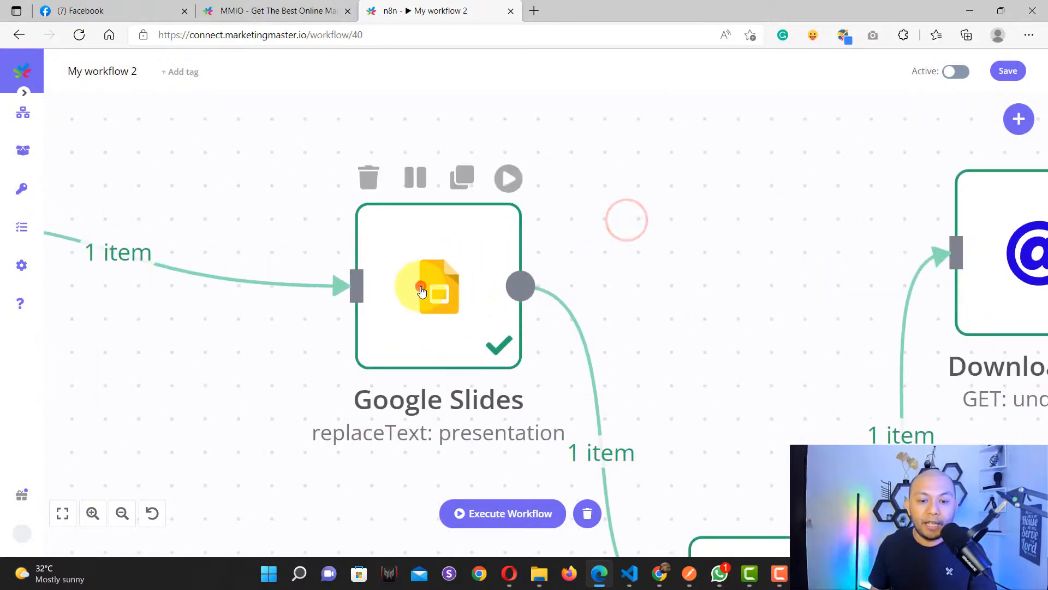
pyautogui.click(421, 290)
pyautogui.click(401, 273)
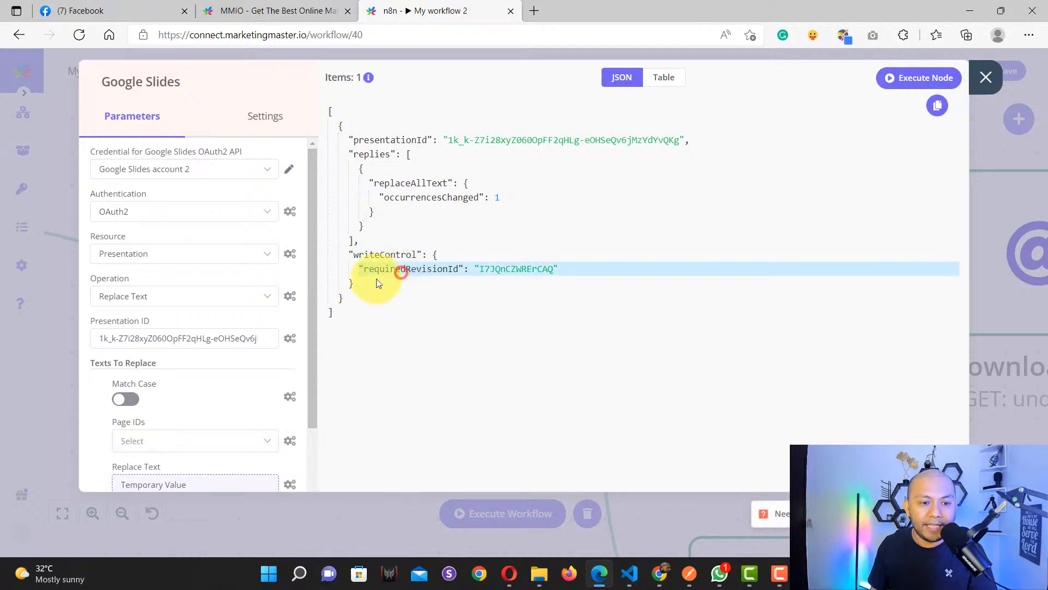
pyautogui.scroll(-2, 150, 309)
# Step: Copy the certificate presentation's ID from the Google Slides address bar
pyautogui.click(138, 208)
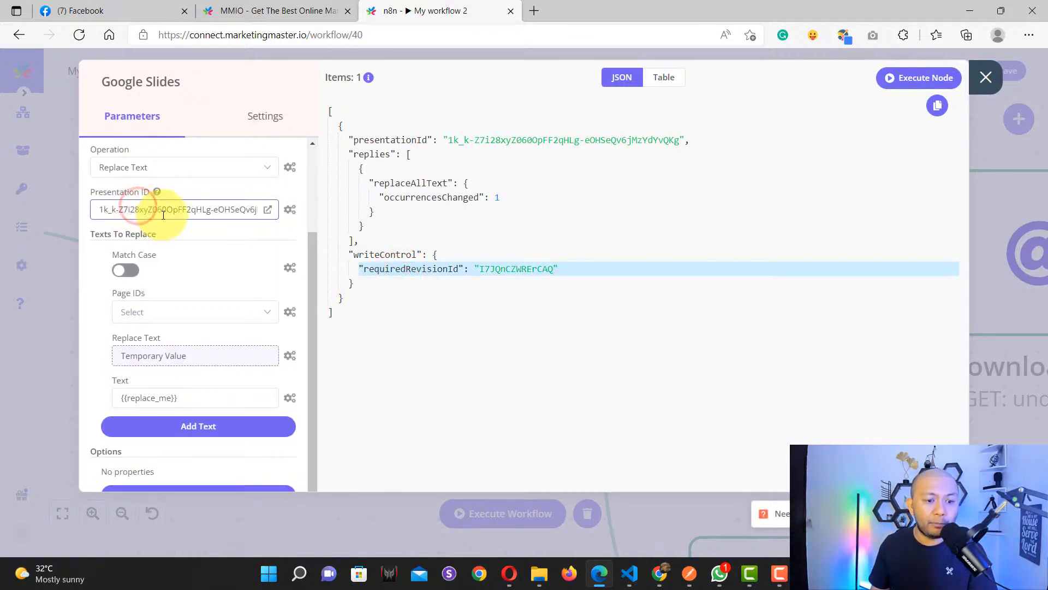
pyautogui.click(660, 574)
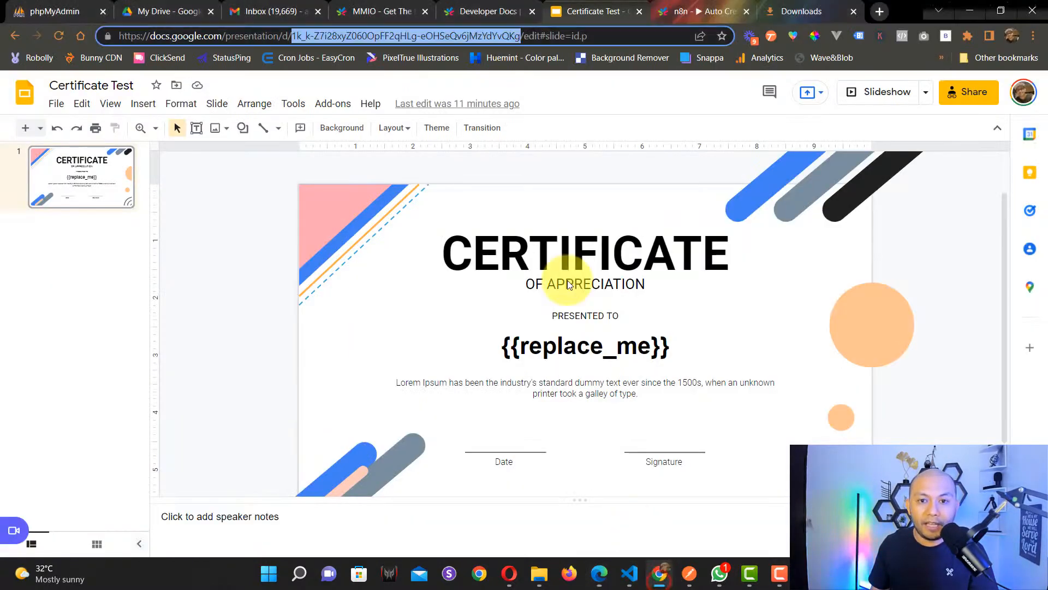
pyautogui.rightClick(420, 35)
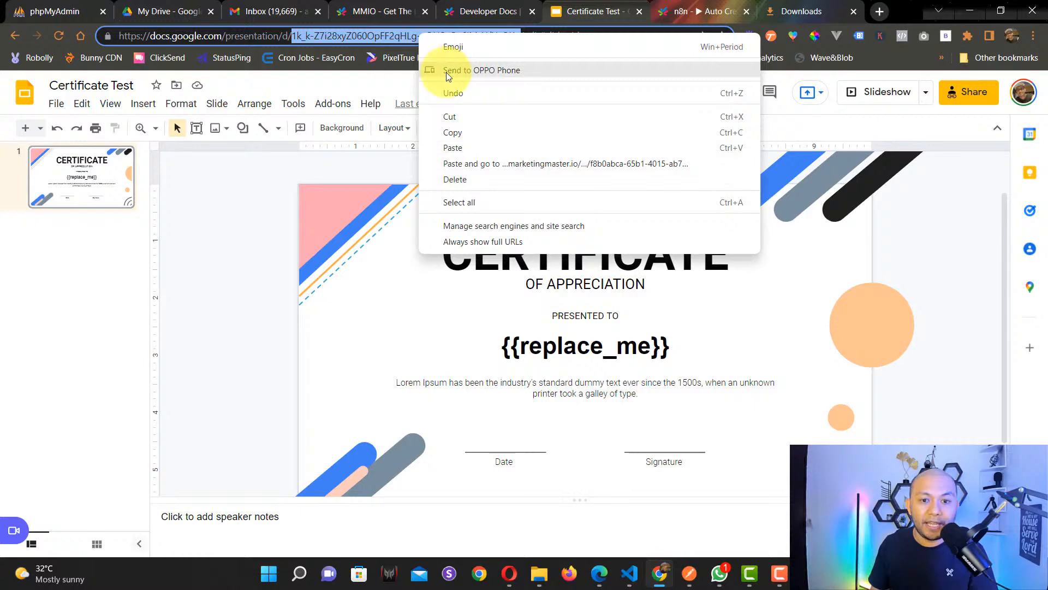
pyautogui.click(453, 132)
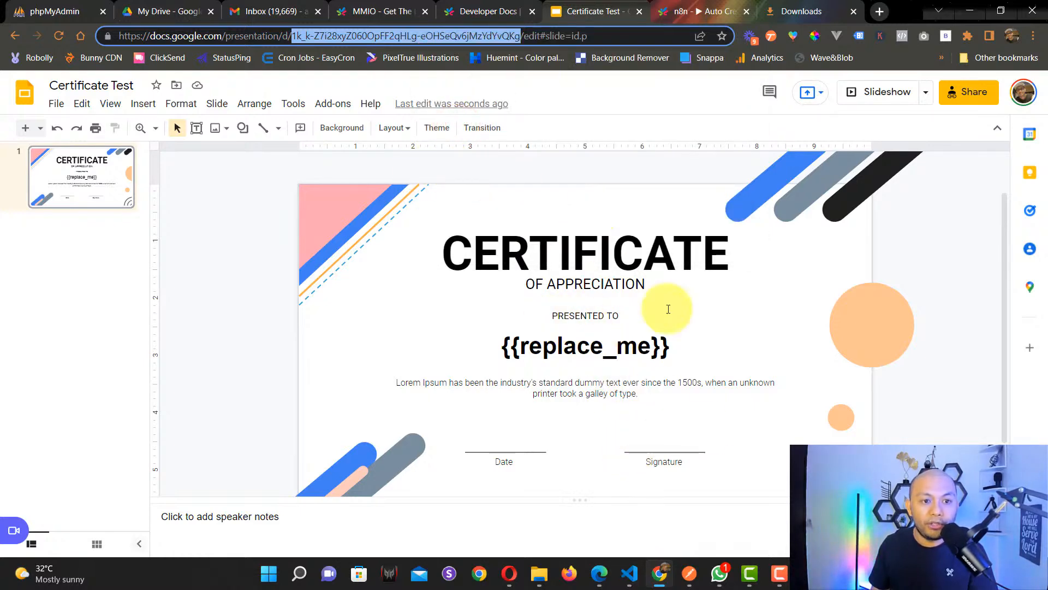
pyautogui.click(600, 572)
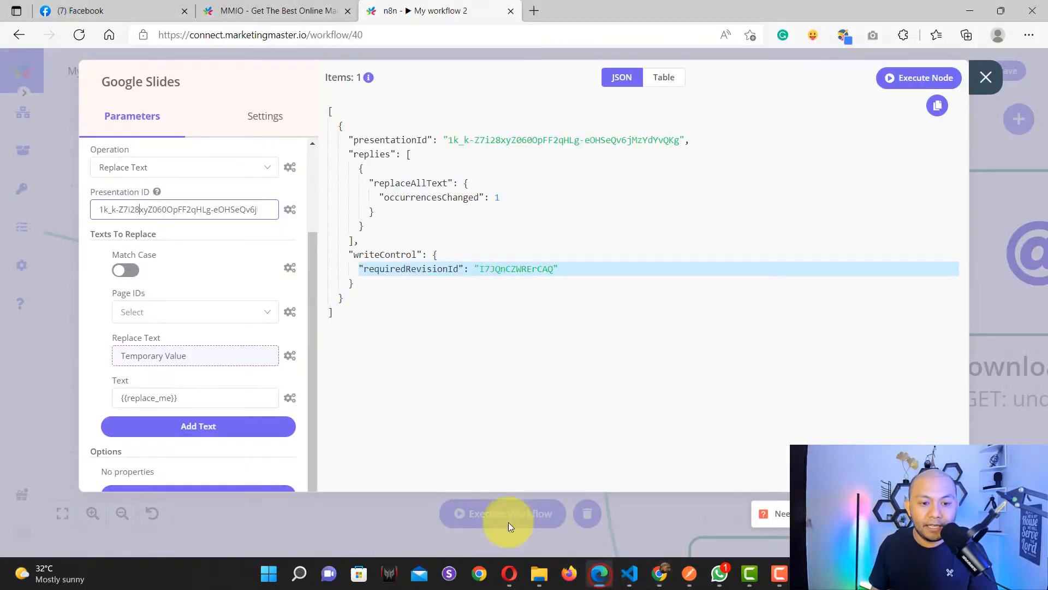
# Step: Inspect the Presentation ID and the Webhook-name expression that replaces {{replace_me}}
pyautogui.tripleClick(162, 205)
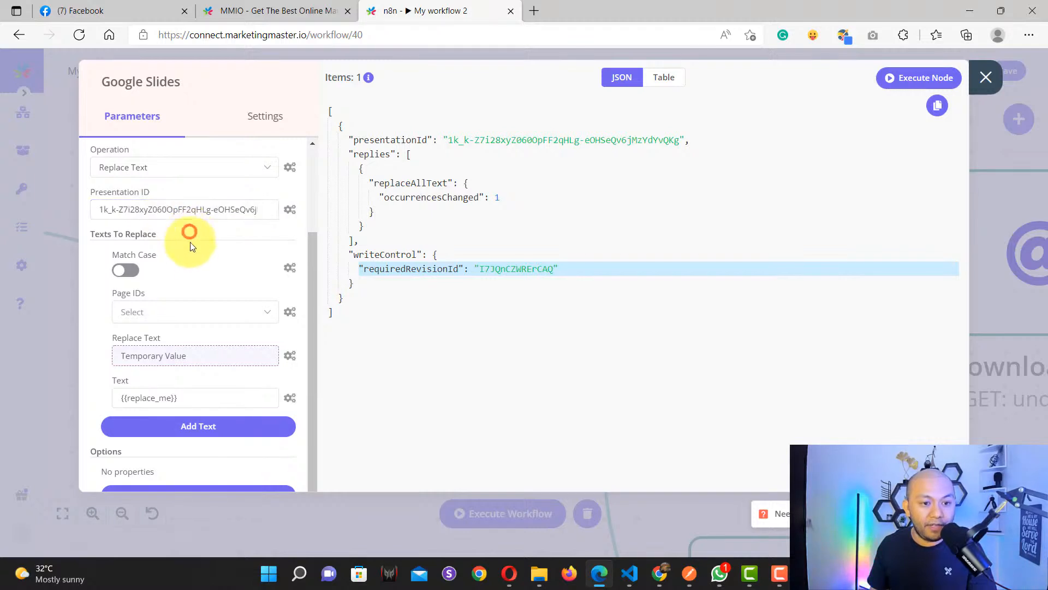
pyautogui.scroll(-2, 191, 247)
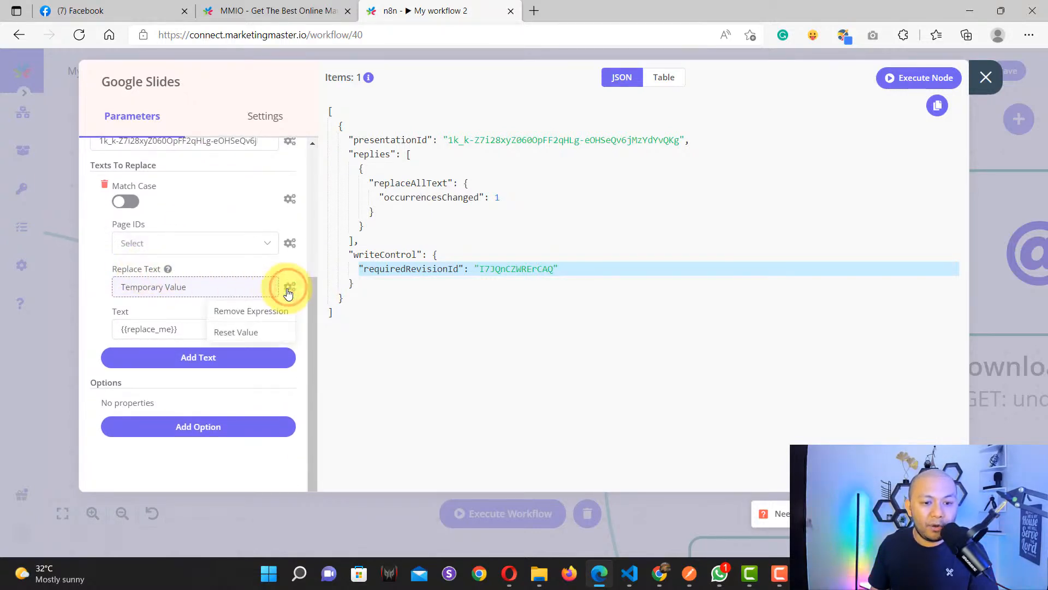
pyautogui.click(186, 290)
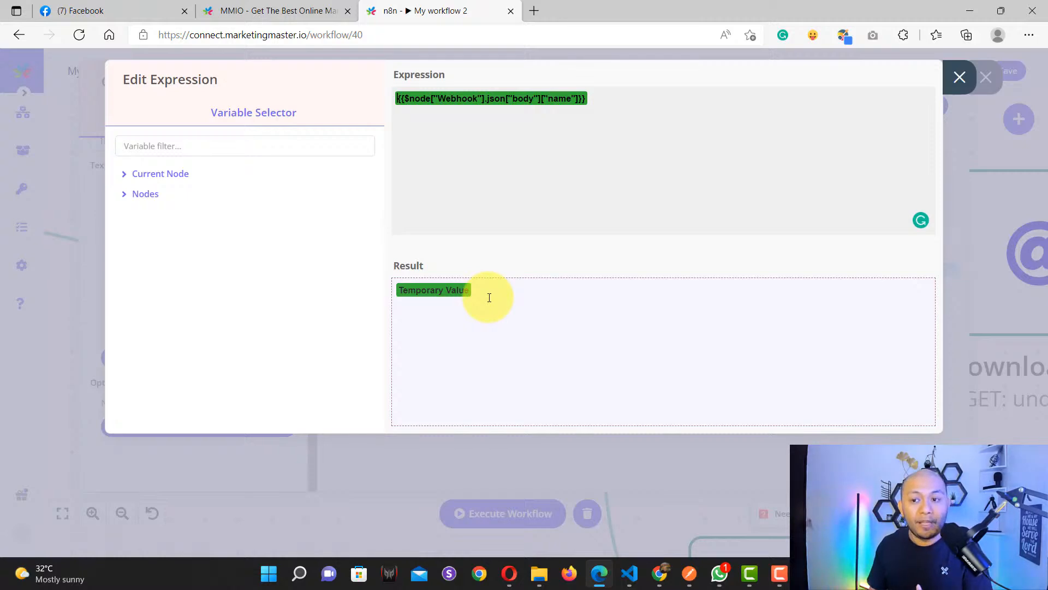
pyautogui.click(960, 77)
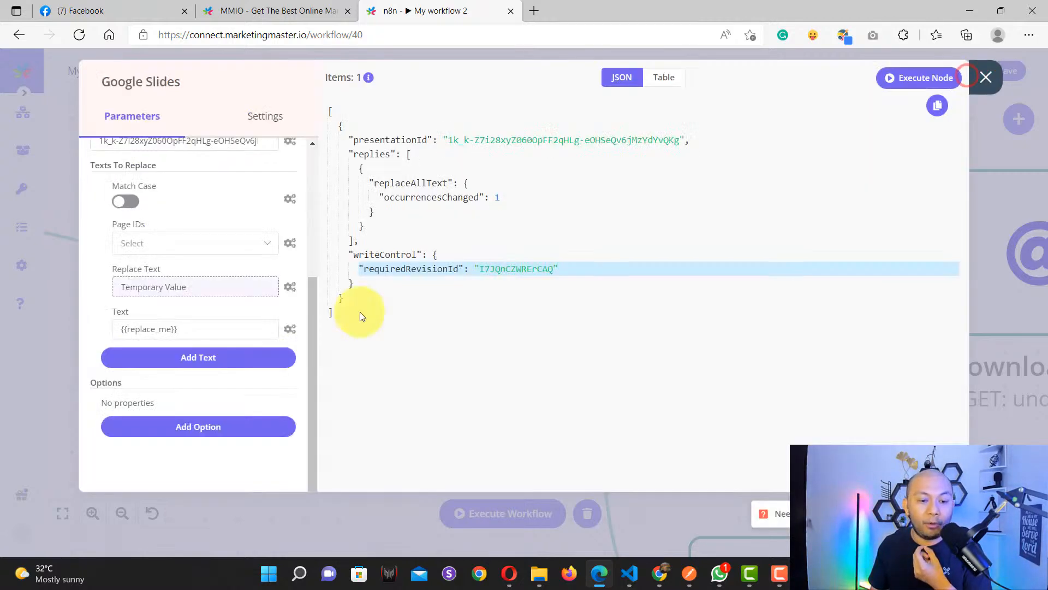
pyautogui.moveTo(191, 328); pyautogui.dragTo(121, 328)
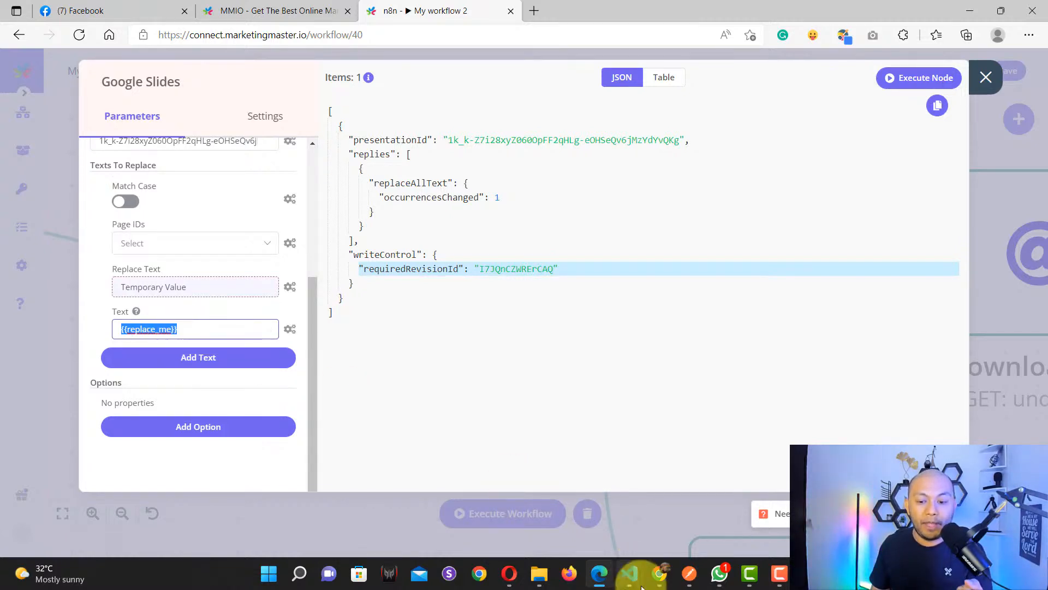
pyautogui.click(662, 579)
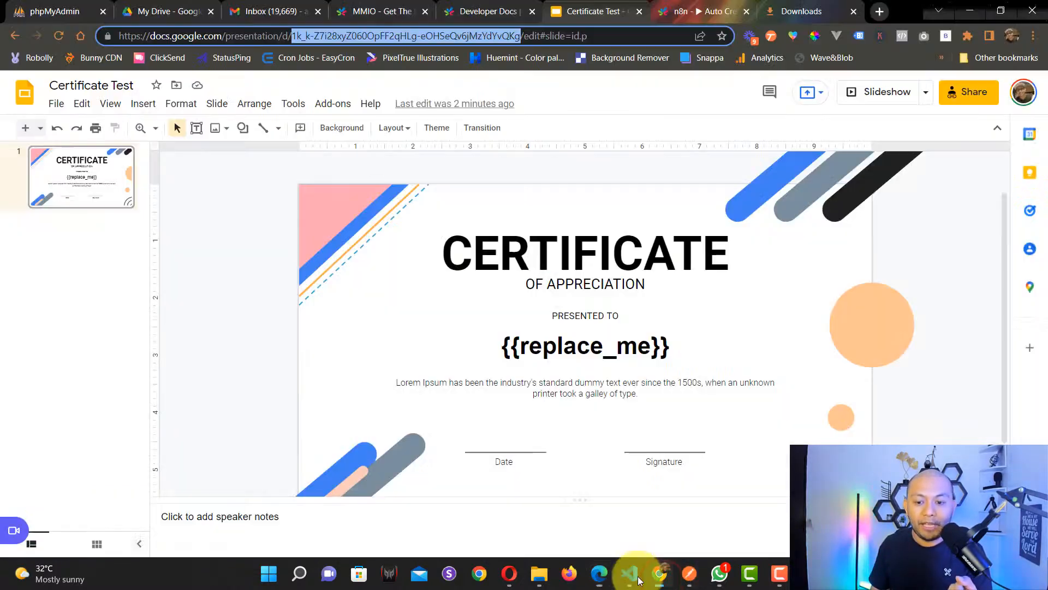
# Step: Select and then deselect the {{replace_me}} placeholder under PRESENTED TO on the slide
pyautogui.click(561, 346)
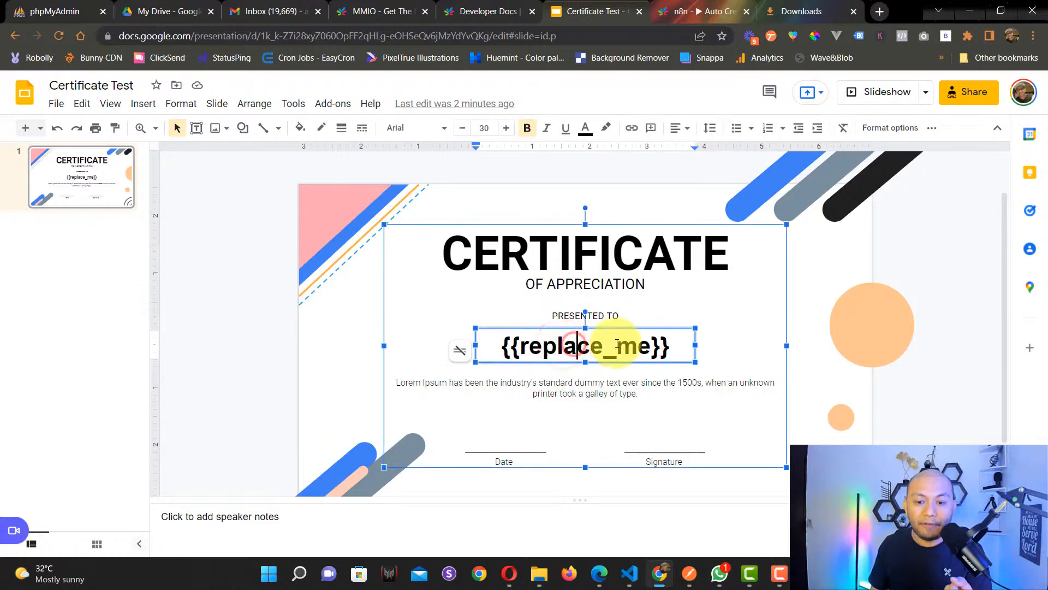
pyautogui.click(352, 336)
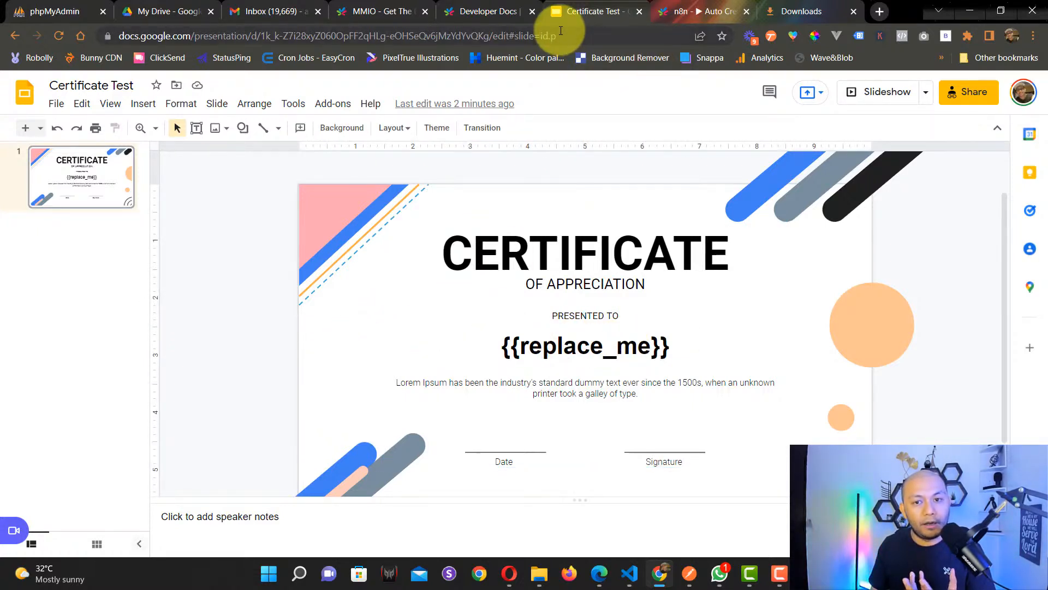
# Step: Reopen the replacement value's expression editor and select the whole Webhook name expression
pyautogui.hotkey('alt', 'Tab')
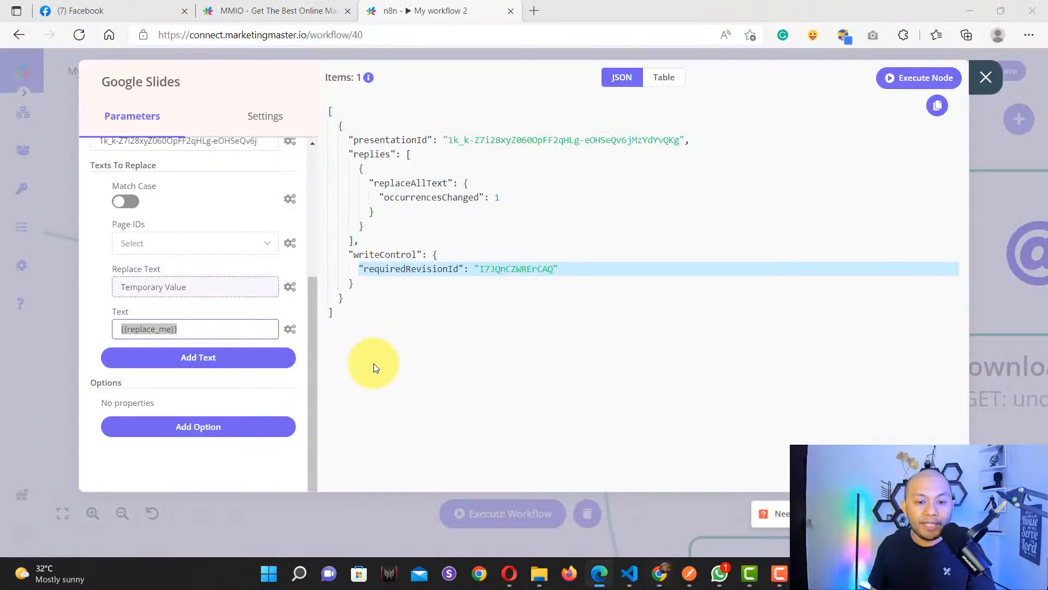
pyautogui.click(207, 330)
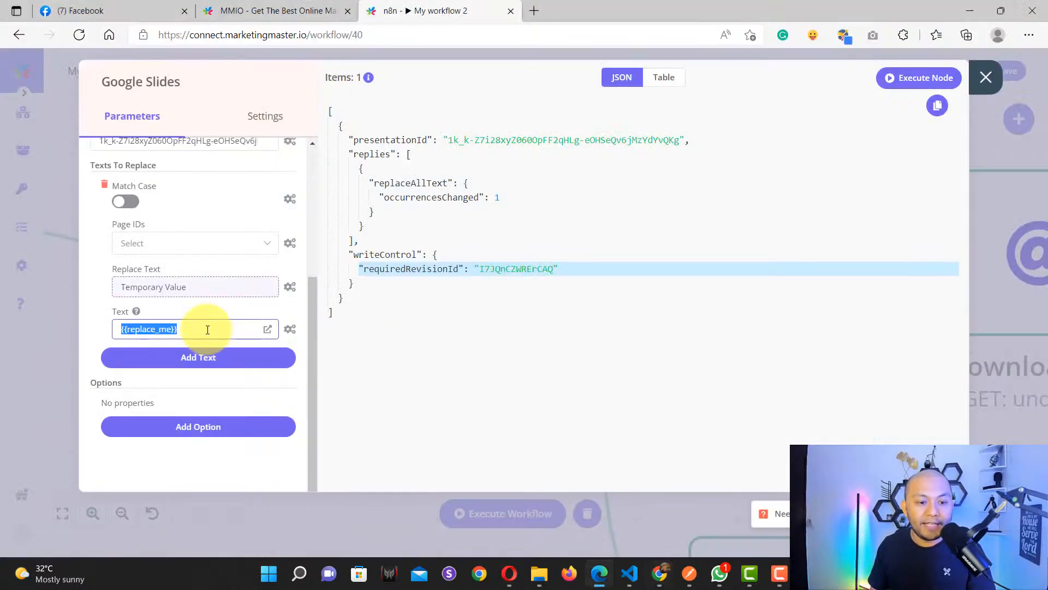
pyautogui.click(199, 286)
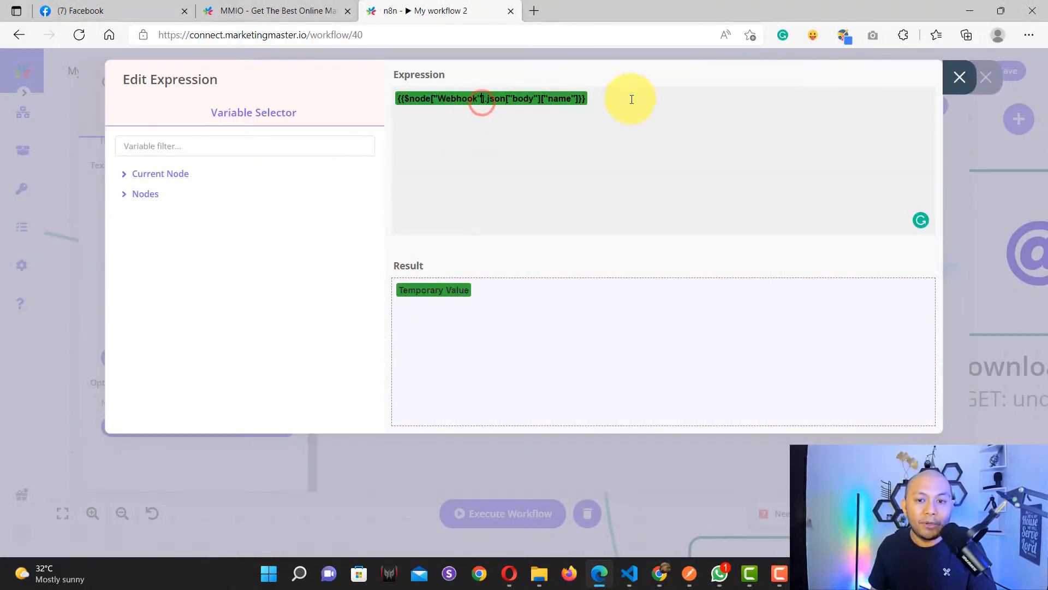
pyautogui.moveTo(635, 97); pyautogui.dragTo(374, 99)
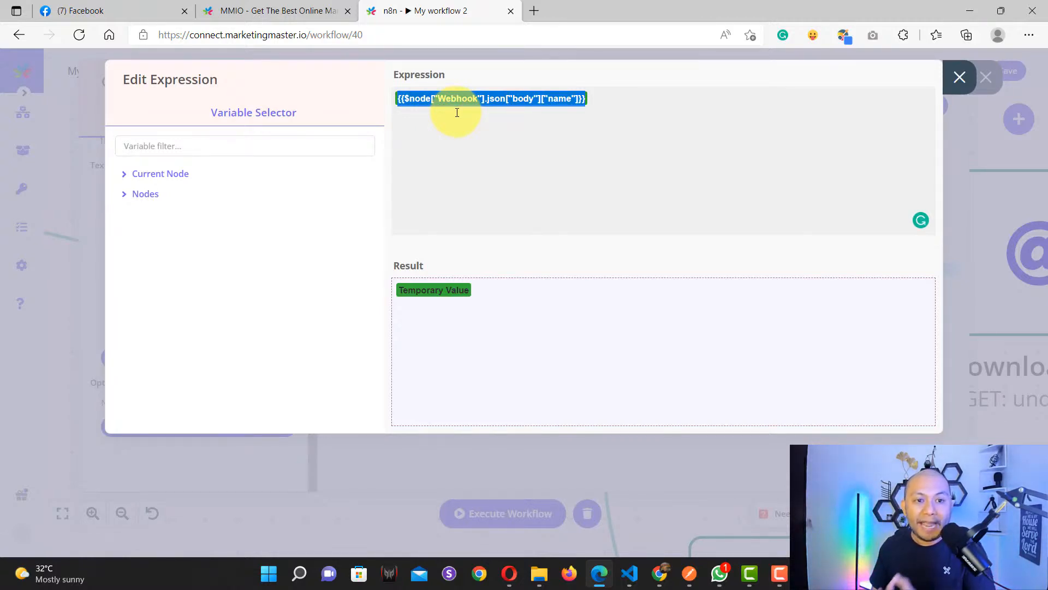
# Step: Check the 'Temporary Value' name in the Flow Builder request body
pyautogui.click(273, 12)
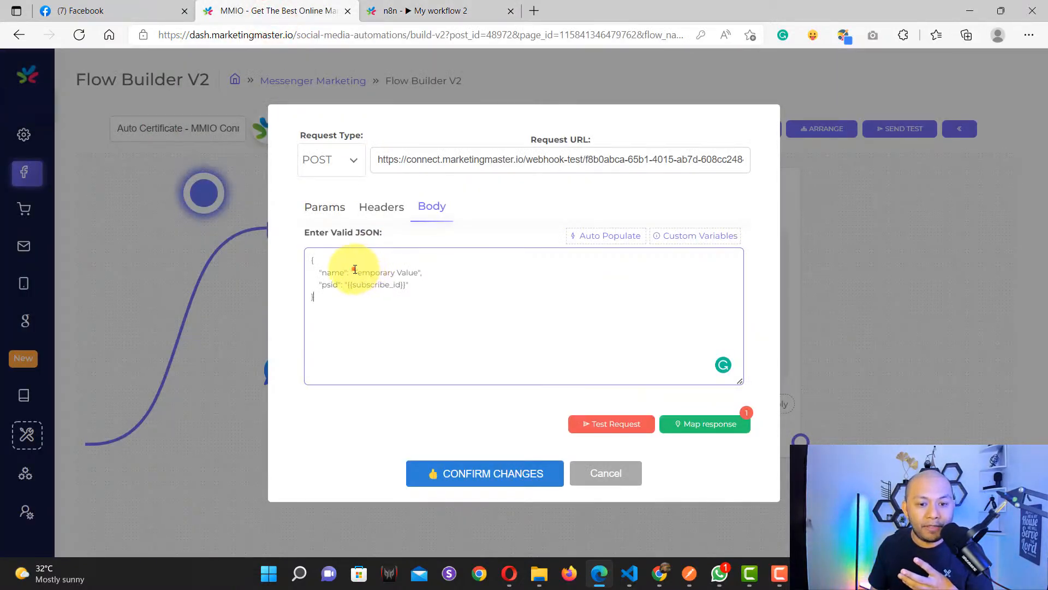
pyautogui.moveTo(353, 271); pyautogui.dragTo(418, 273)
pyautogui.click(418, 7)
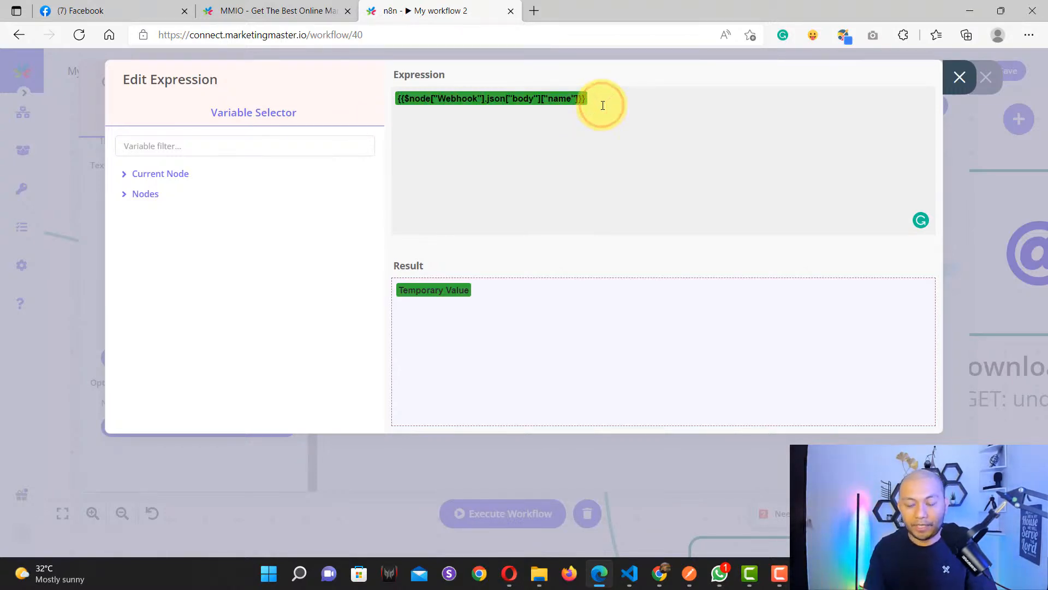
# Step: Replace the expression with Webhook > Output Data > JSON > body > name
pyautogui.press('BackSpace')
pyautogui.click(152, 194)
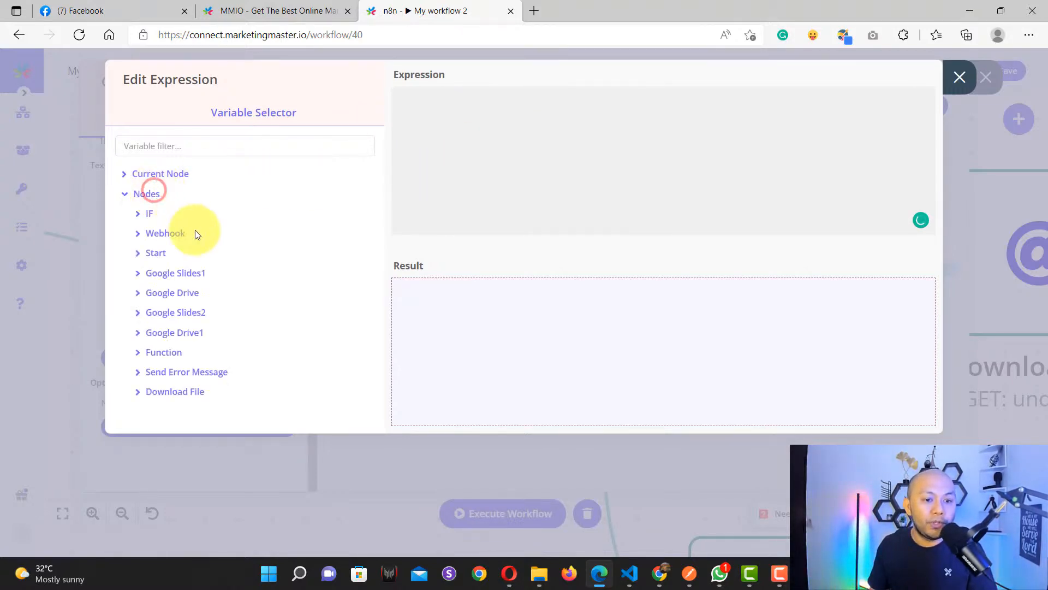
pyautogui.click(184, 244)
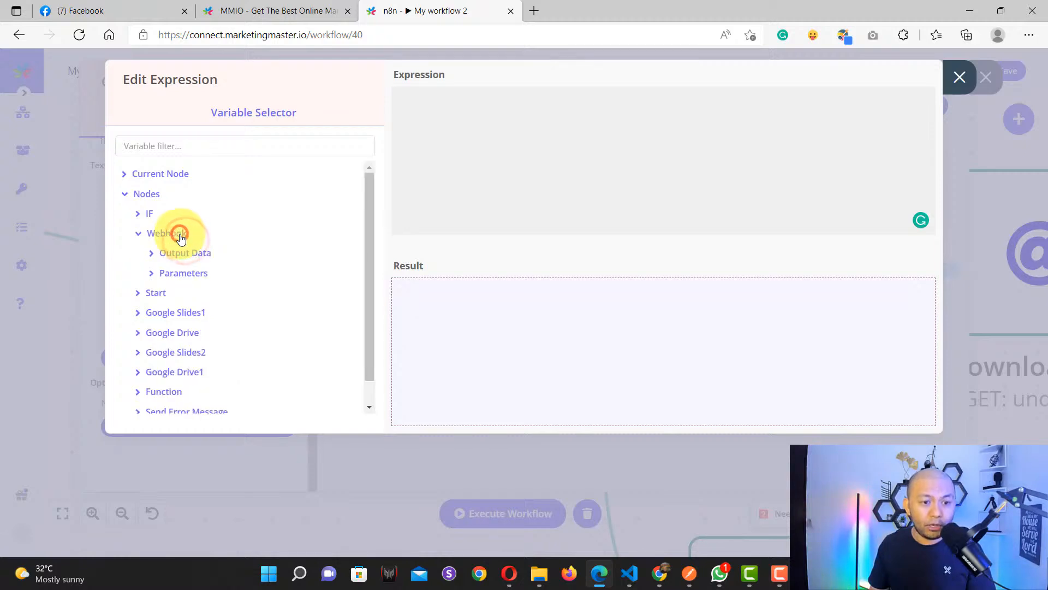
pyautogui.click(181, 254)
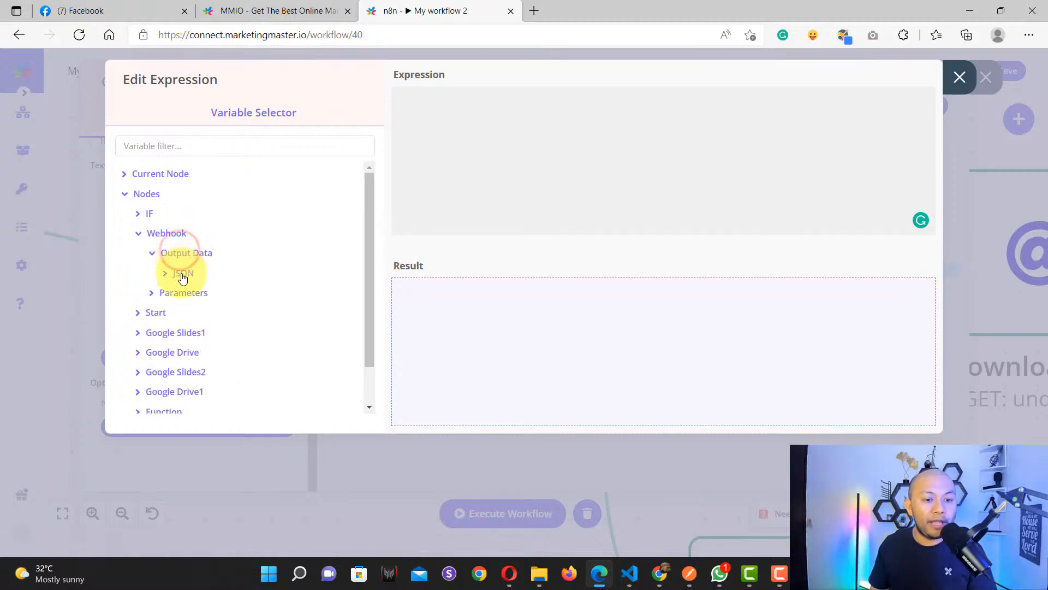
pyautogui.click(182, 275)
pyautogui.click(183, 292)
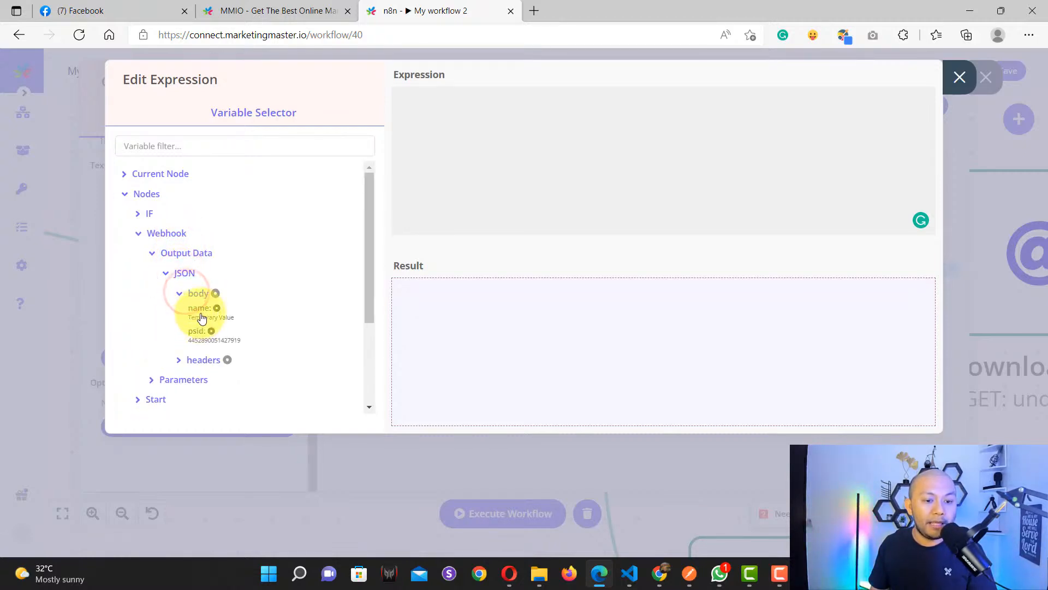
pyautogui.click(201, 314)
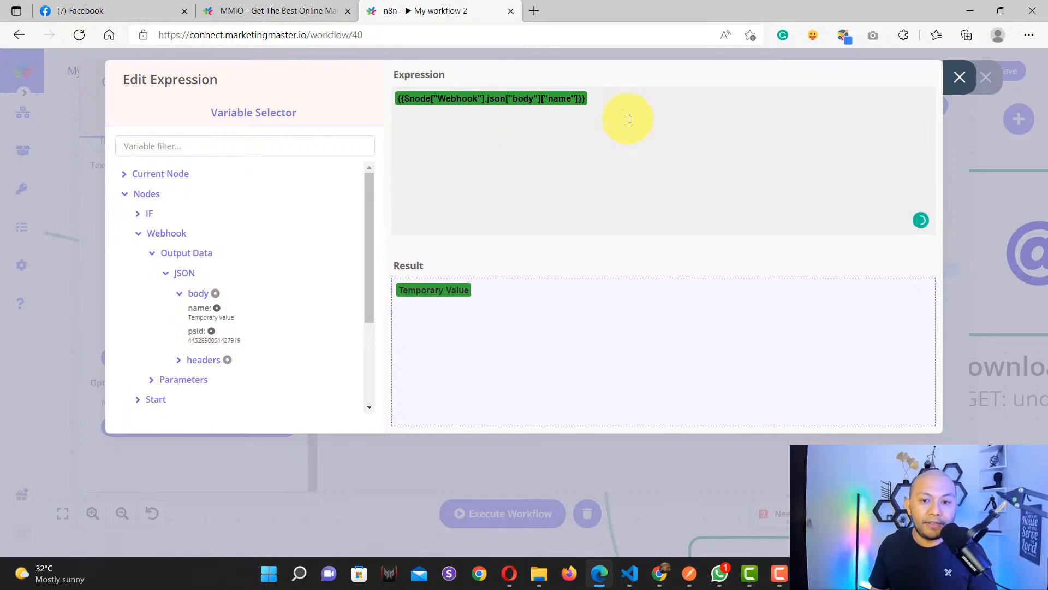
pyautogui.click(961, 81)
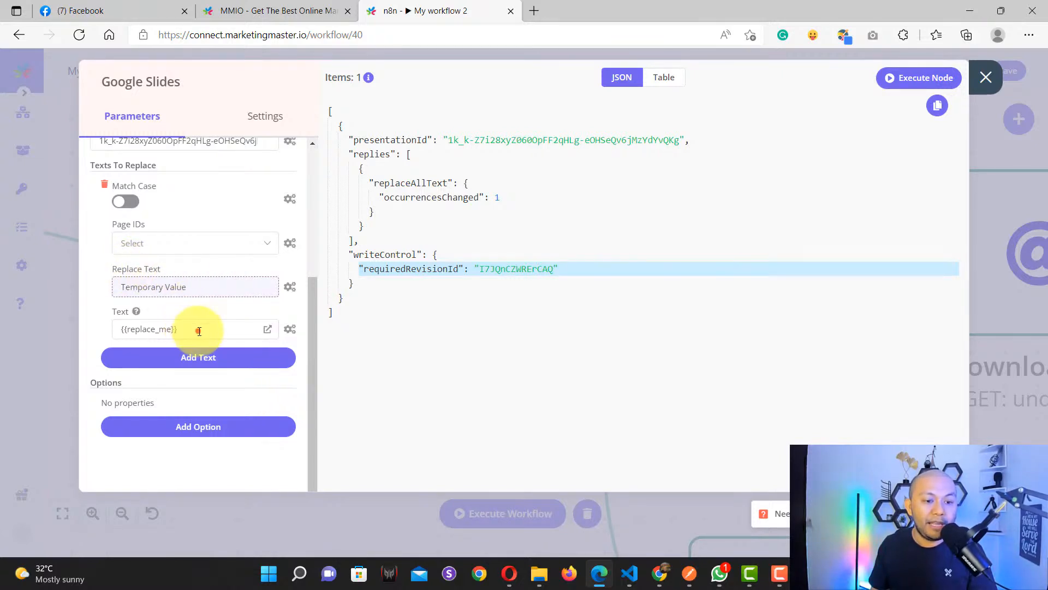
pyautogui.moveTo(197, 329); pyautogui.dragTo(125, 332)
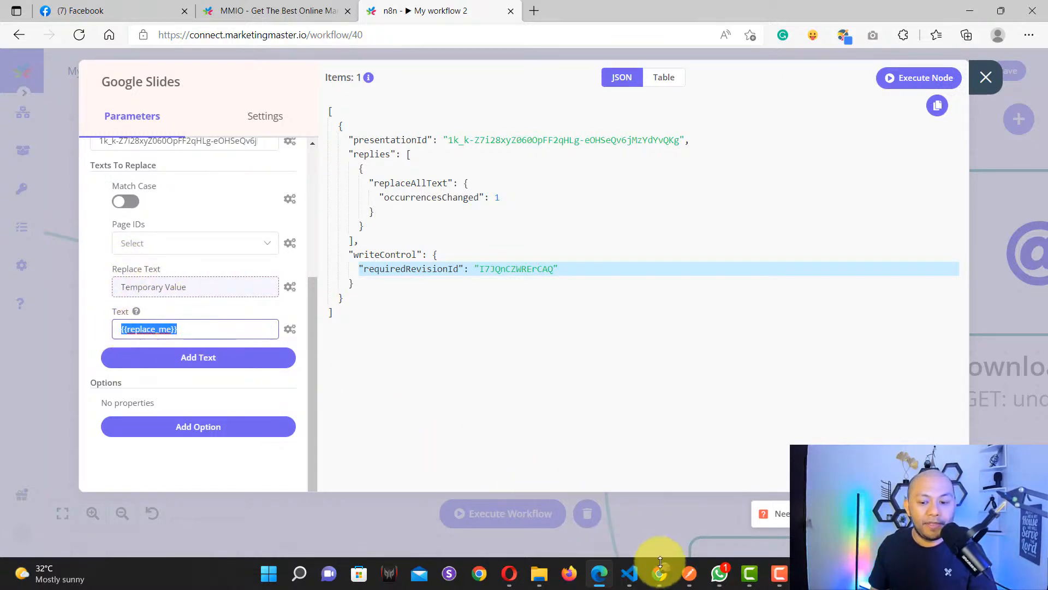
pyautogui.click(661, 573)
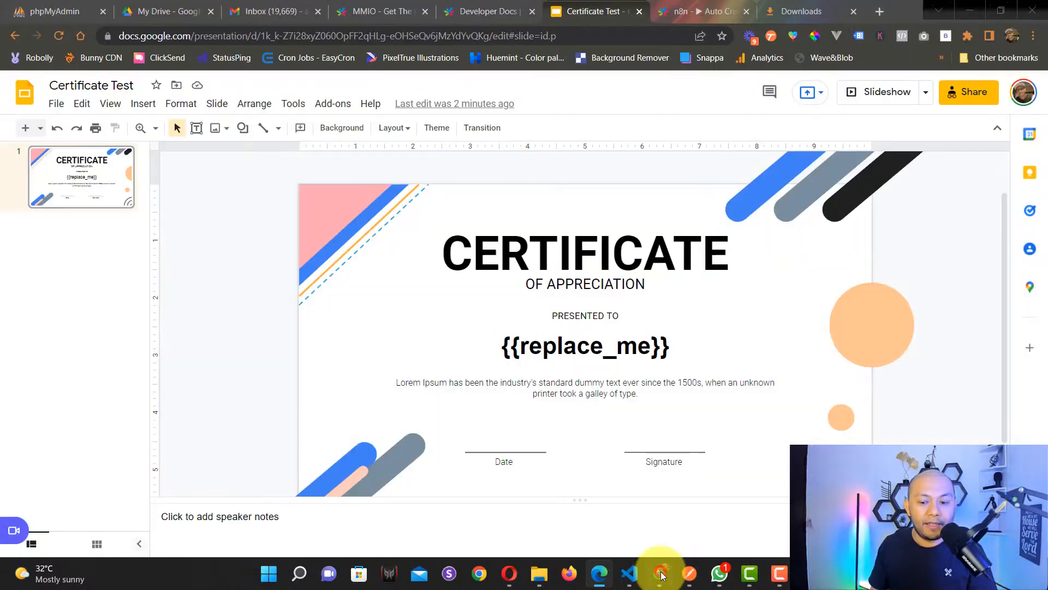
# Step: Select the {{replace_me}} placeholder on the certificate slide, then return to n8n
pyautogui.doubleClick(553, 348)
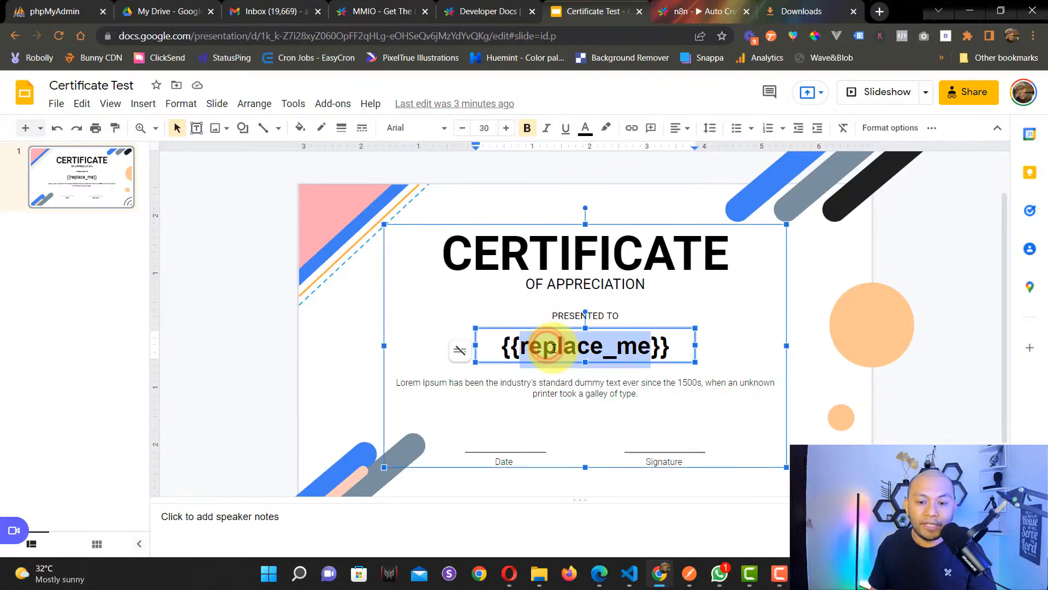
pyautogui.click(406, 356)
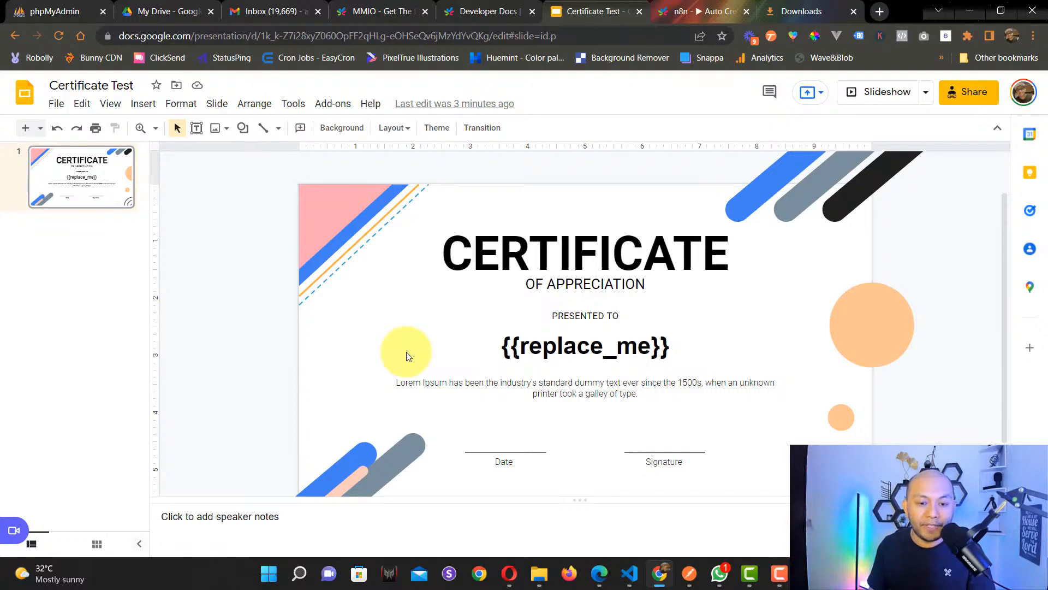
pyautogui.hotkey('alt', 'Tab')
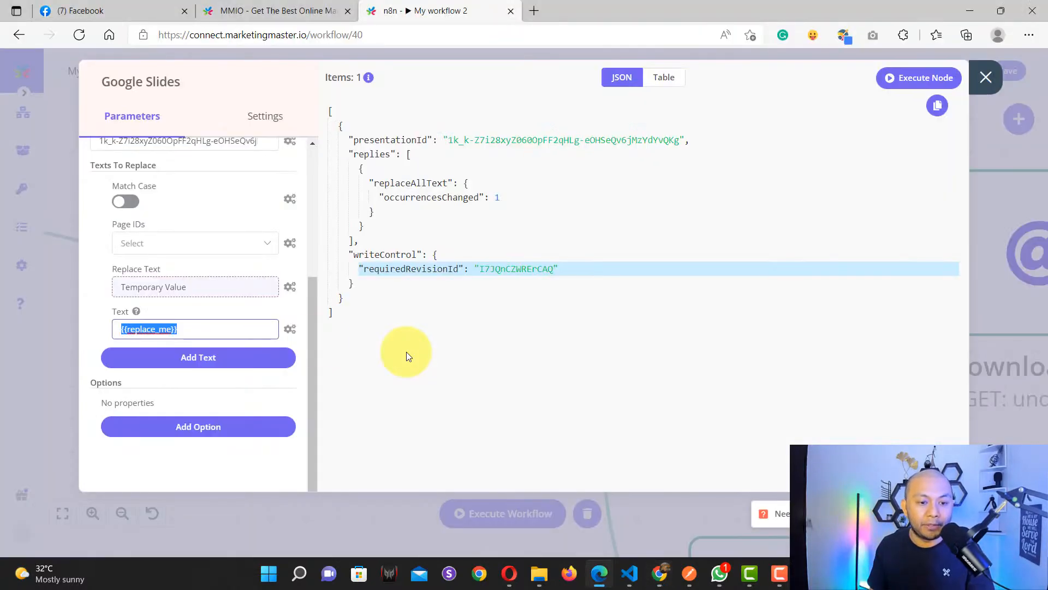
# Step: Open the Google Slides1 Get Thumbnail node, outputting a 1600×900 contentUrl
pyautogui.click(986, 77)
pyautogui.scroll(-1, 561, 322)
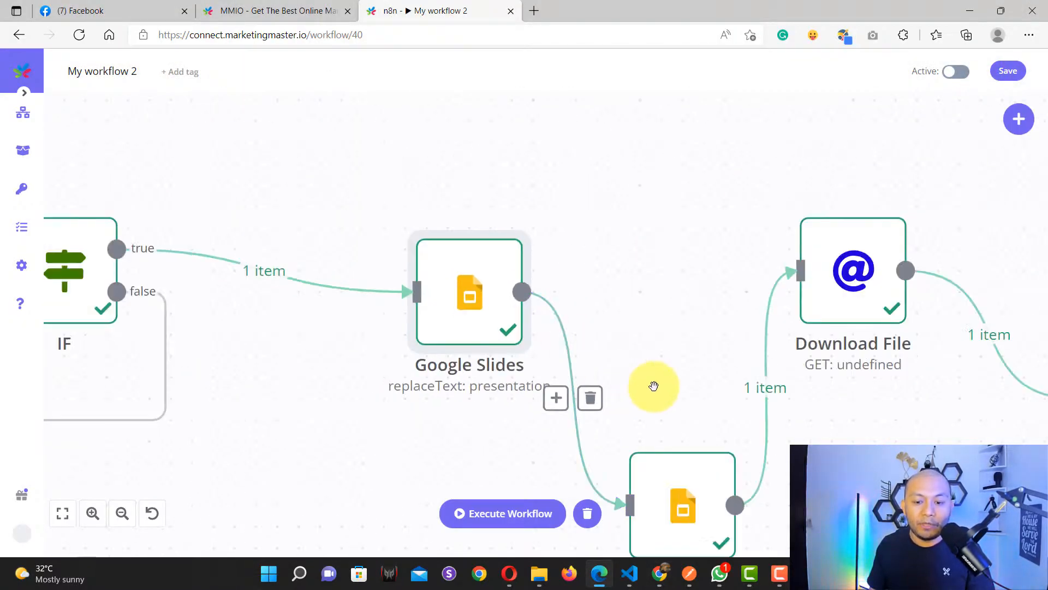
pyautogui.moveTo(698, 407); pyautogui.dragTo(500, 257)
pyautogui.moveTo(621, 428); pyautogui.dragTo(605, 406)
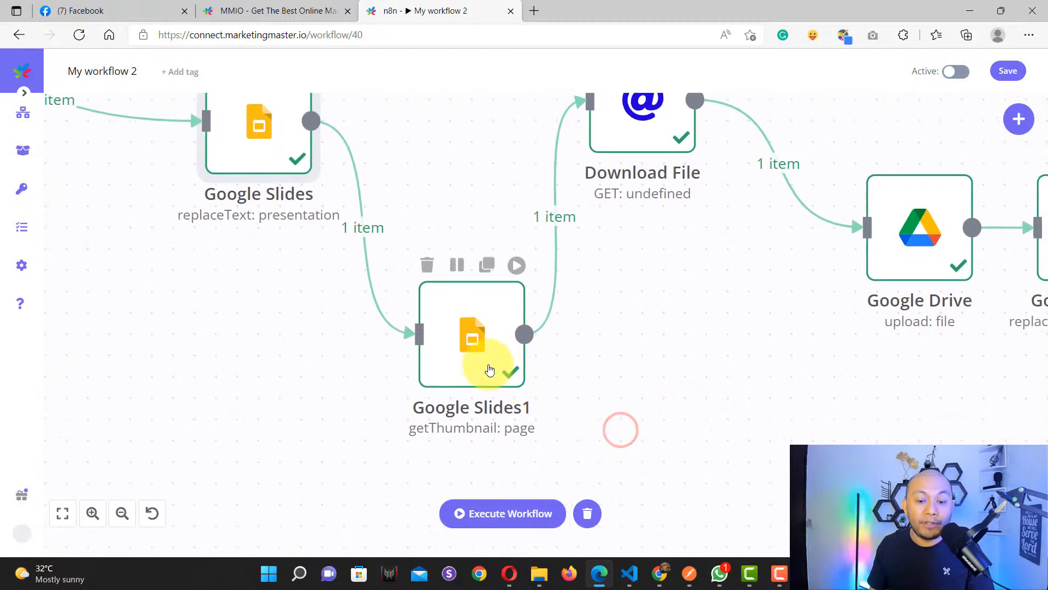
pyautogui.doubleClick(469, 343)
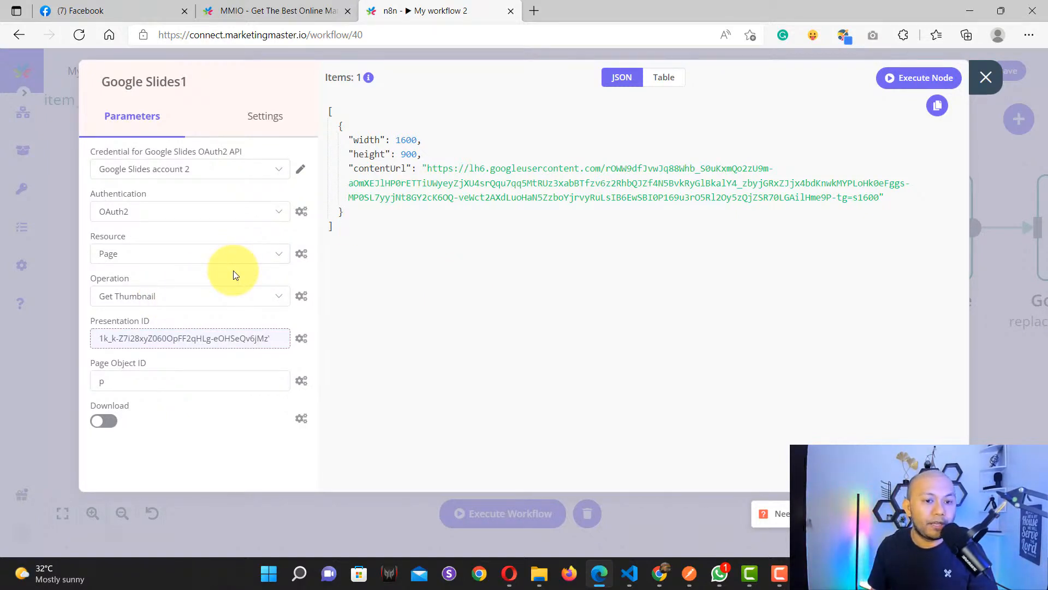
# Step: Confirm Google Slides account 2 as Google Slides1's credential and check its Authentication setting
pyautogui.click(207, 171)
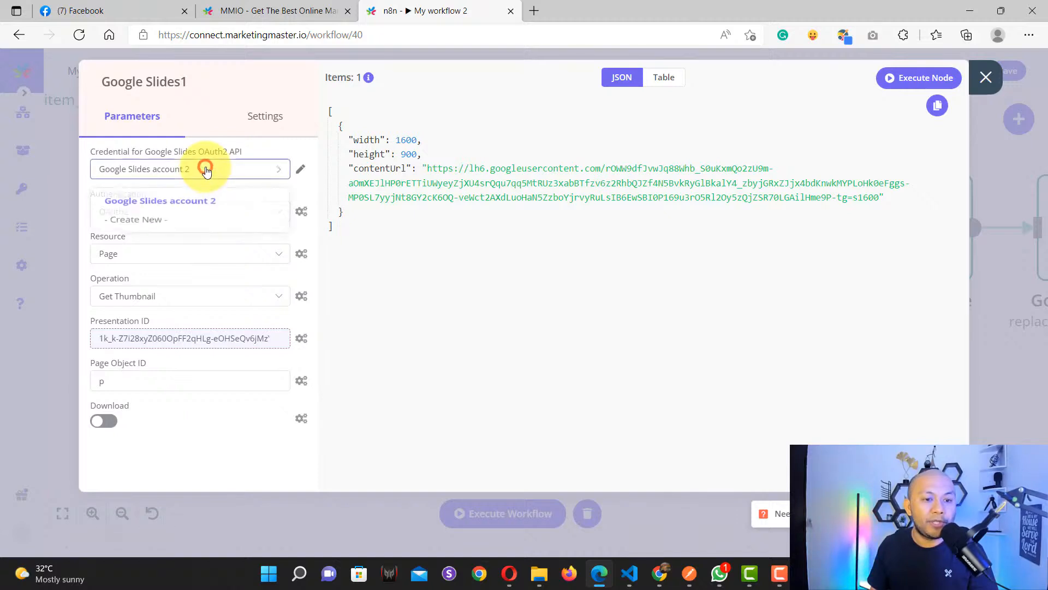
pyautogui.click(179, 202)
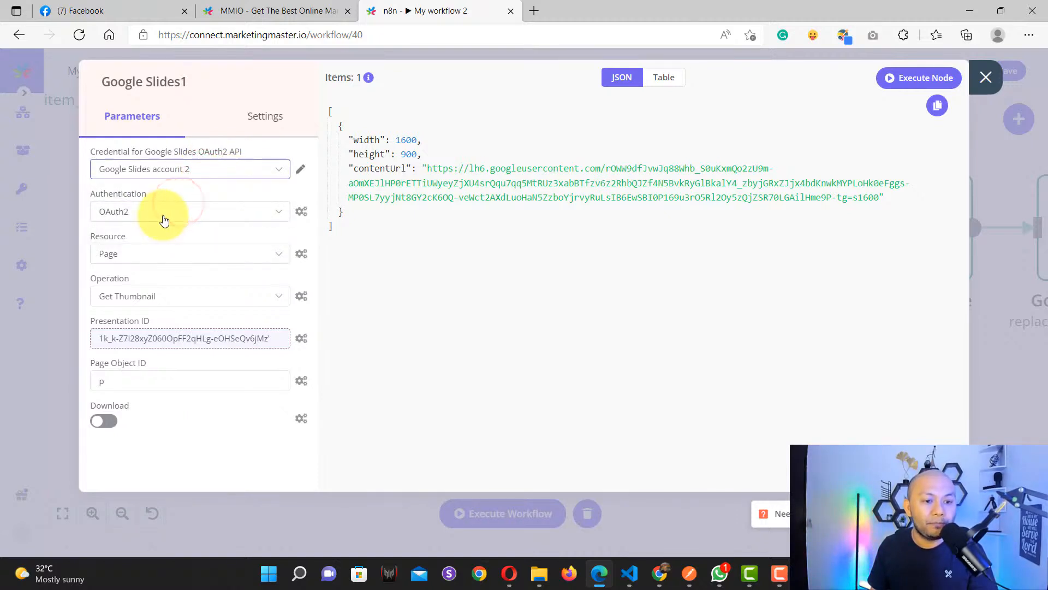
pyautogui.doubleClick(130, 193)
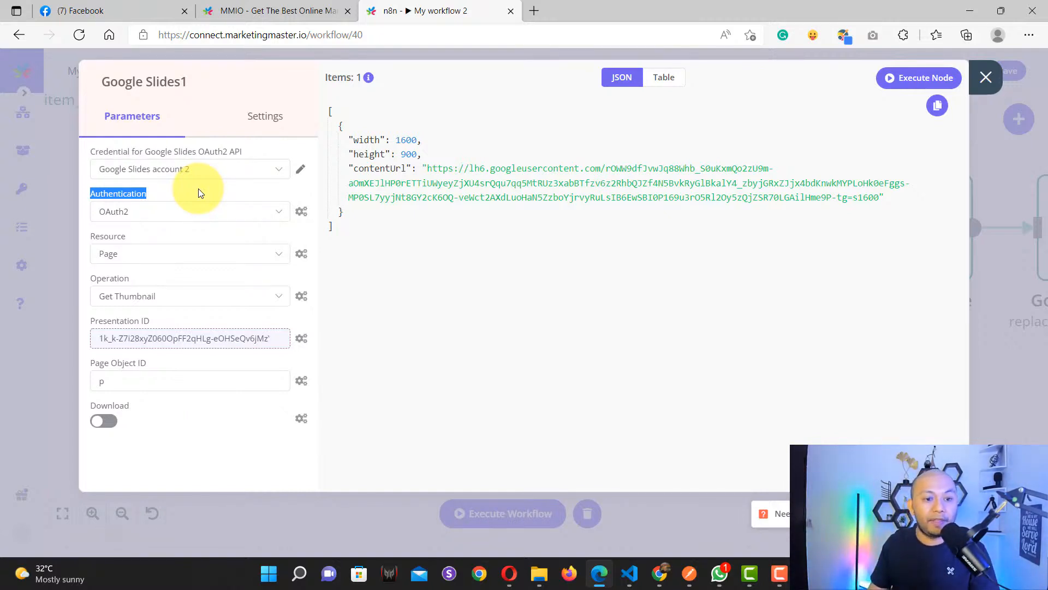
pyautogui.click(188, 167)
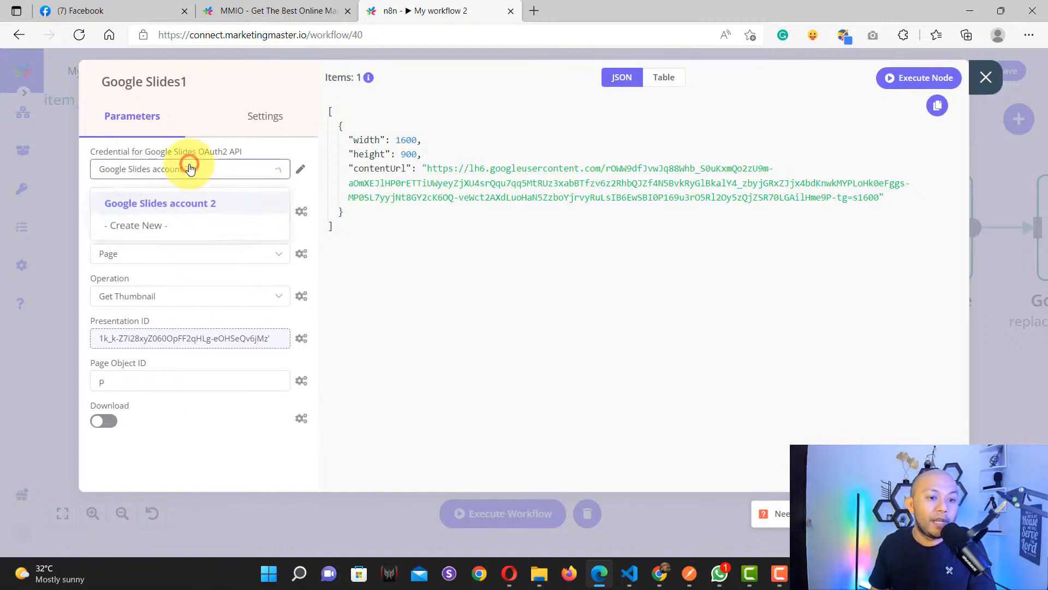
pyautogui.click(176, 211)
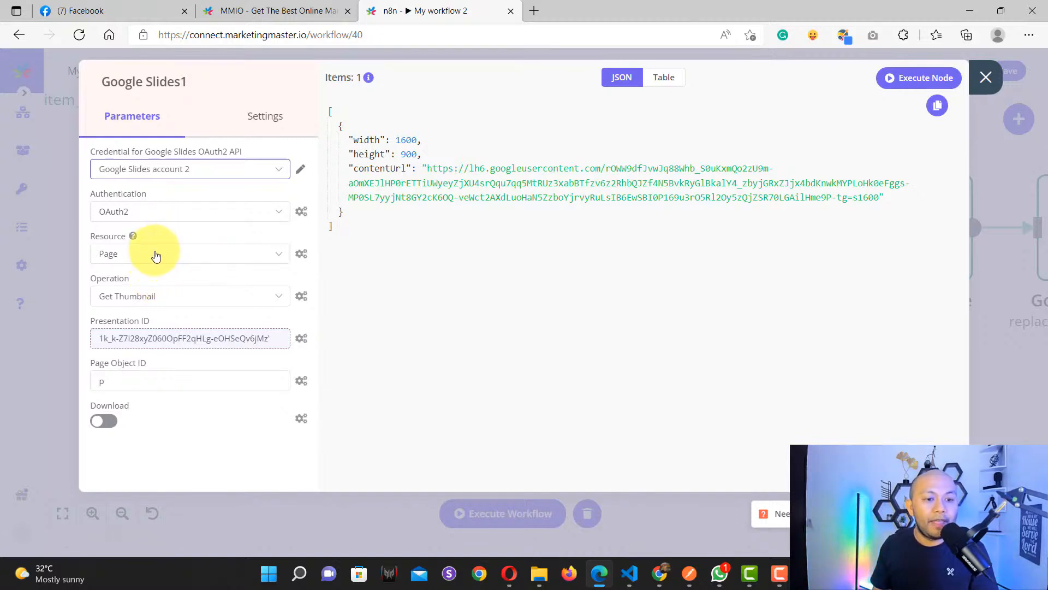
# Step: Keep Page as the resource and Get Thumbnail as the operation, then edit the Presentation ID expression
pyautogui.click(131, 289)
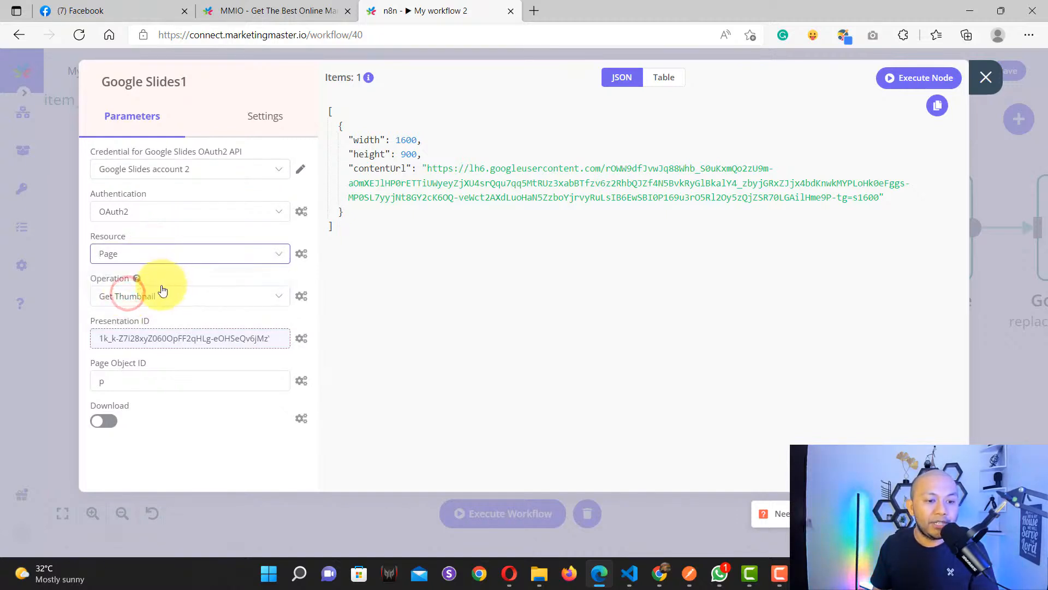
pyautogui.click(146, 305)
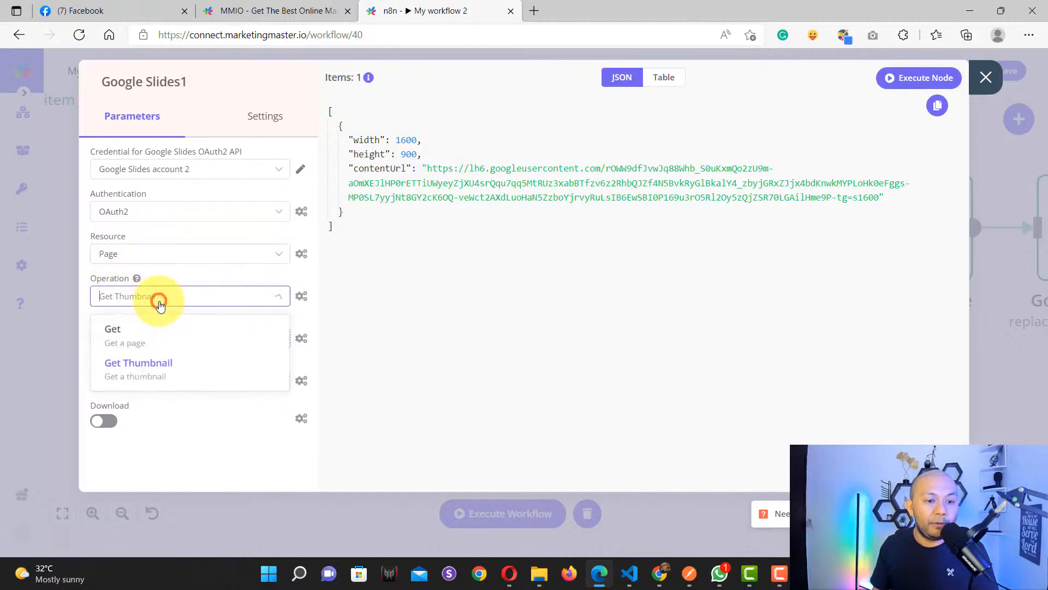
pyautogui.click(140, 367)
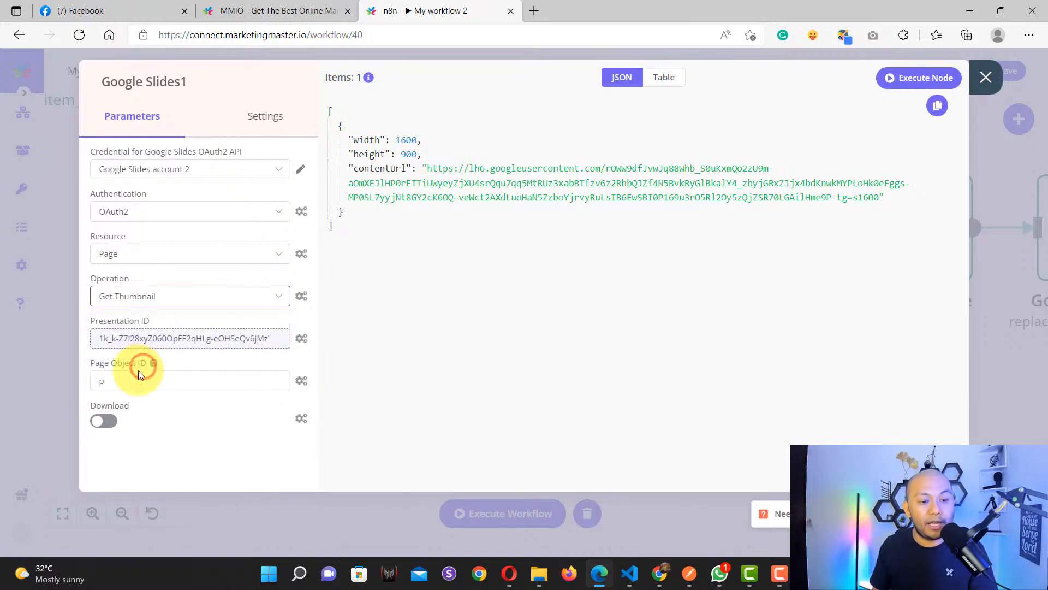
pyautogui.click(172, 339)
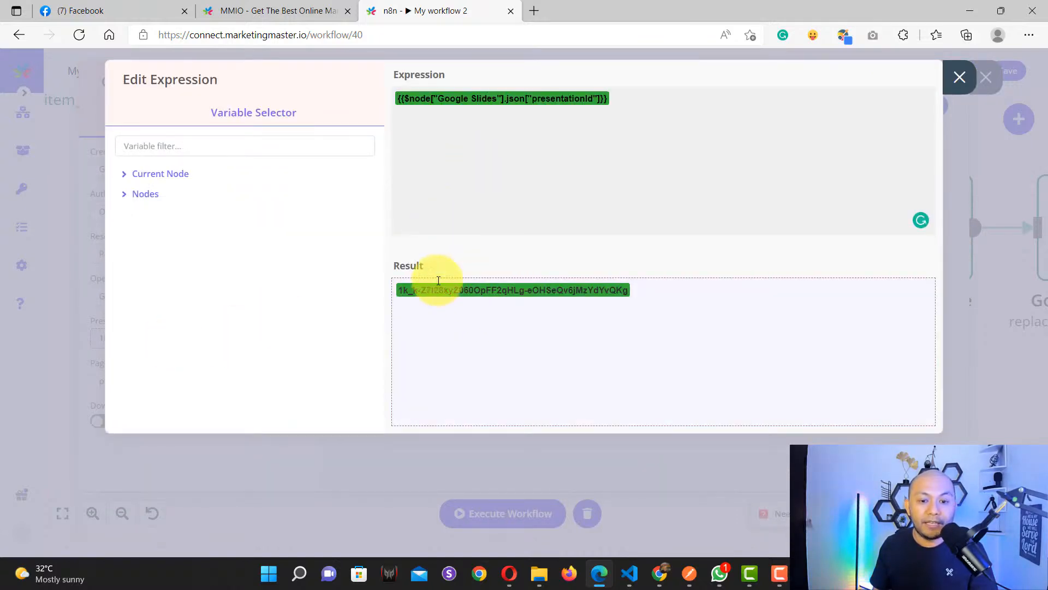
# Step: Close and reopen the Presentation ID expression editor
pyautogui.click(959, 77)
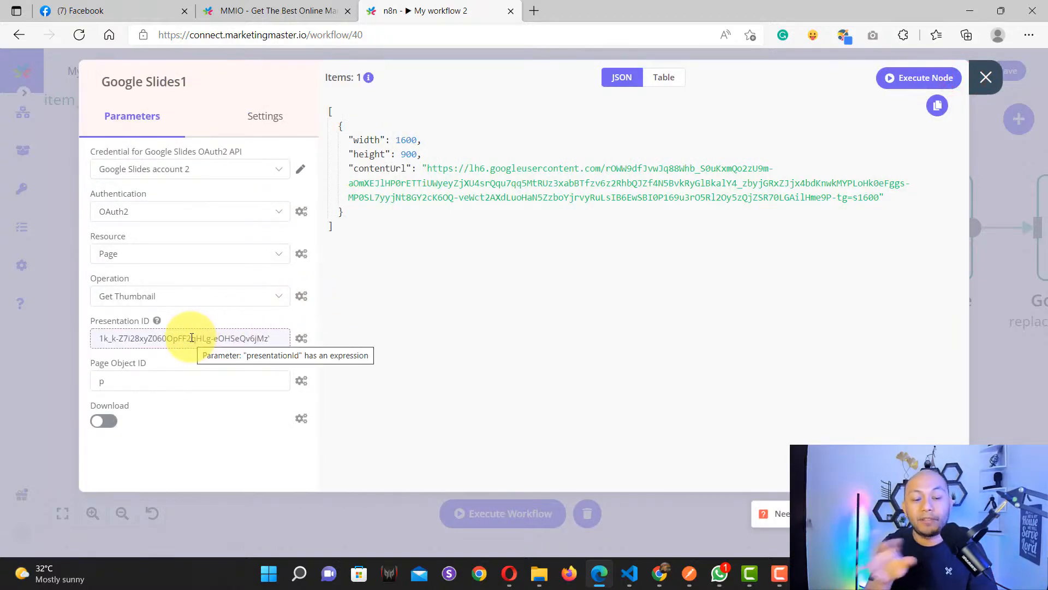
pyautogui.click(191, 338)
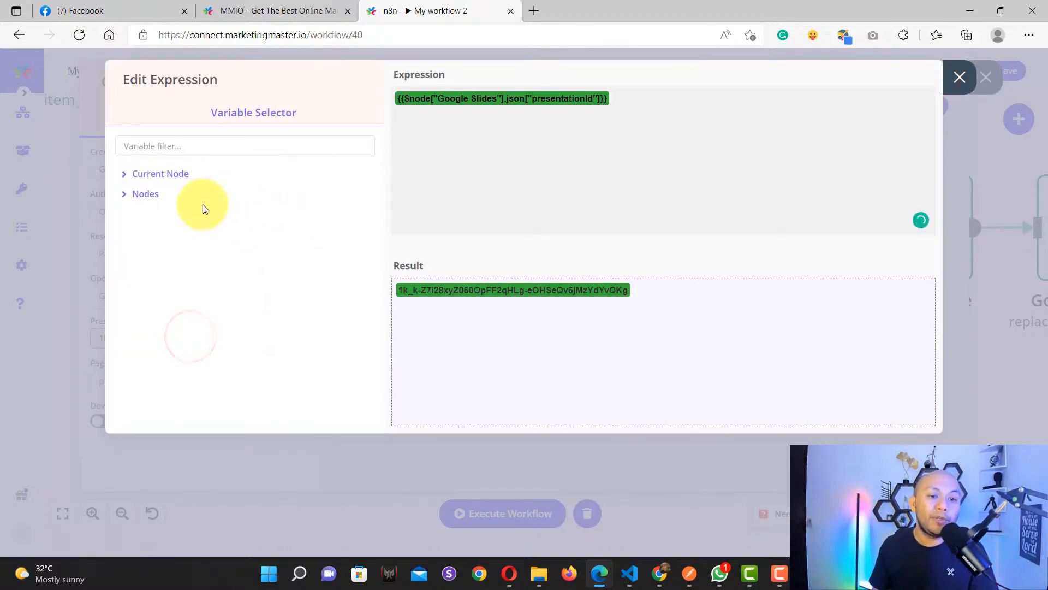
pyautogui.click(957, 78)
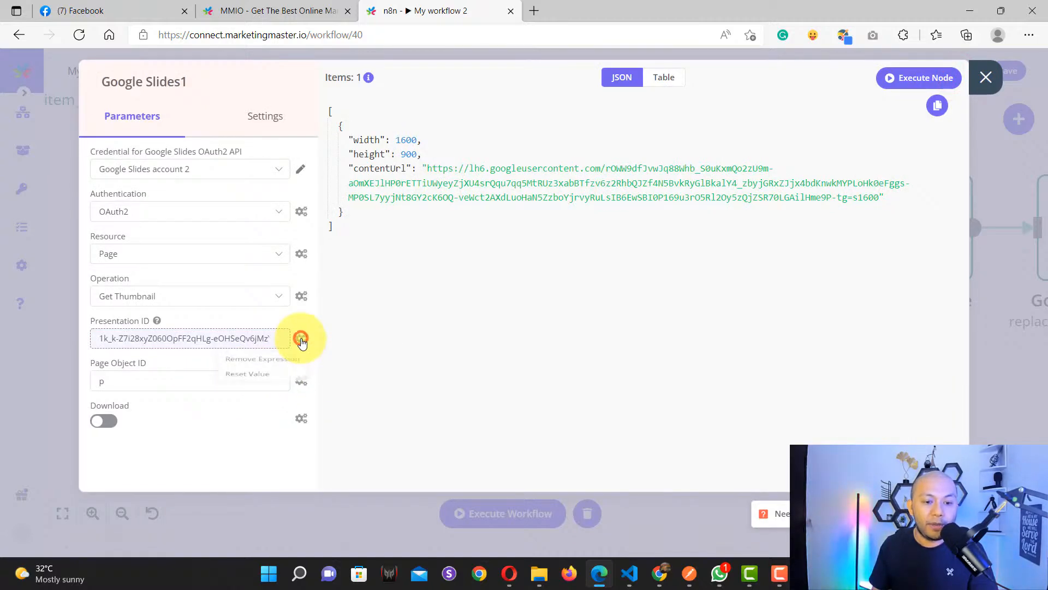
pyautogui.click(241, 336)
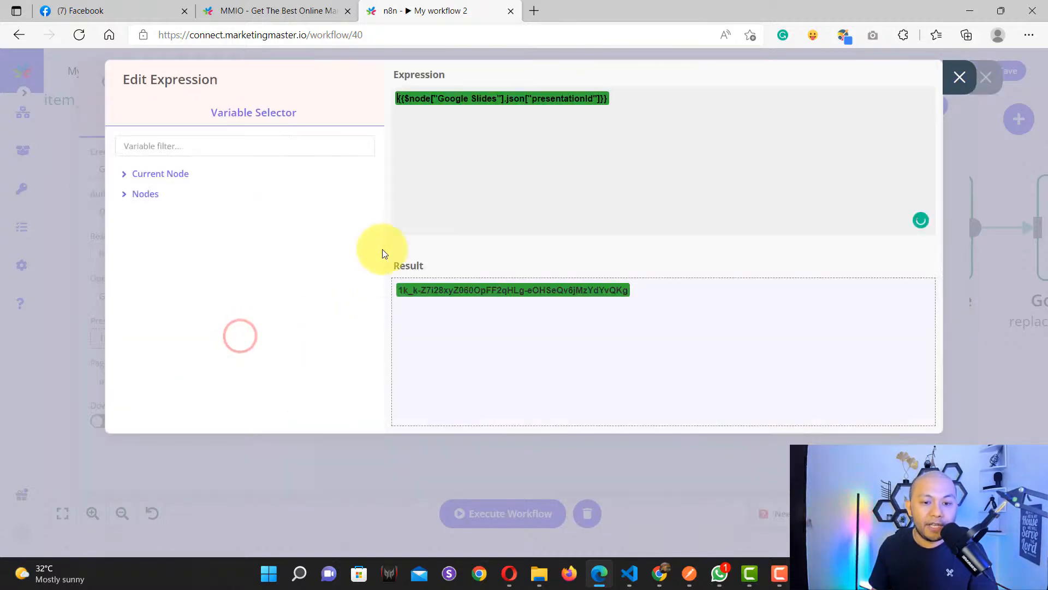
# Step: Browse Nodes > Google Slides > Output Data > JSON to locate presentationId, then close the editor
pyautogui.click(601, 100)
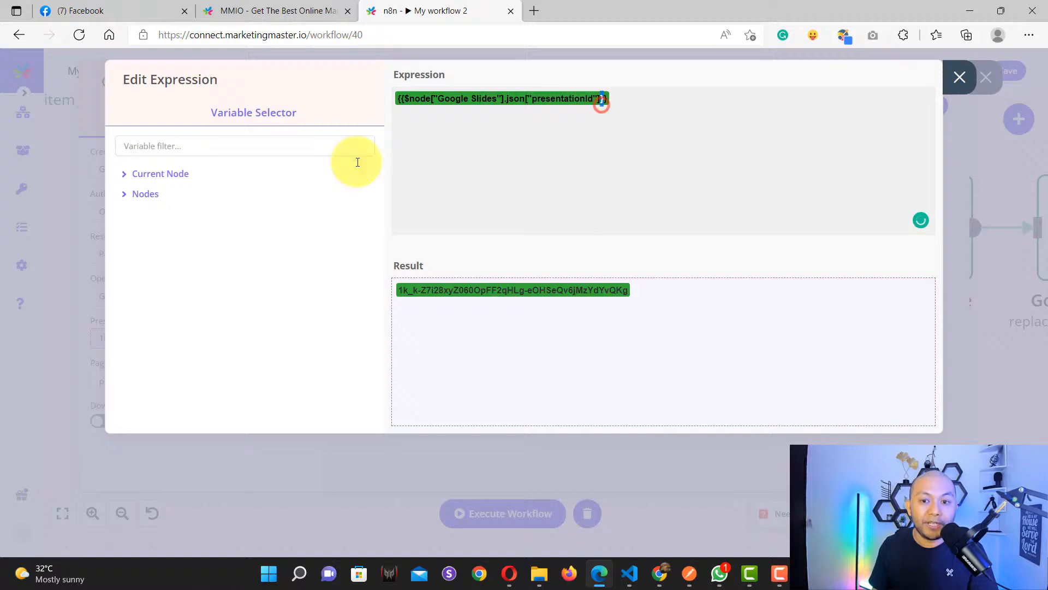
pyautogui.click(129, 195)
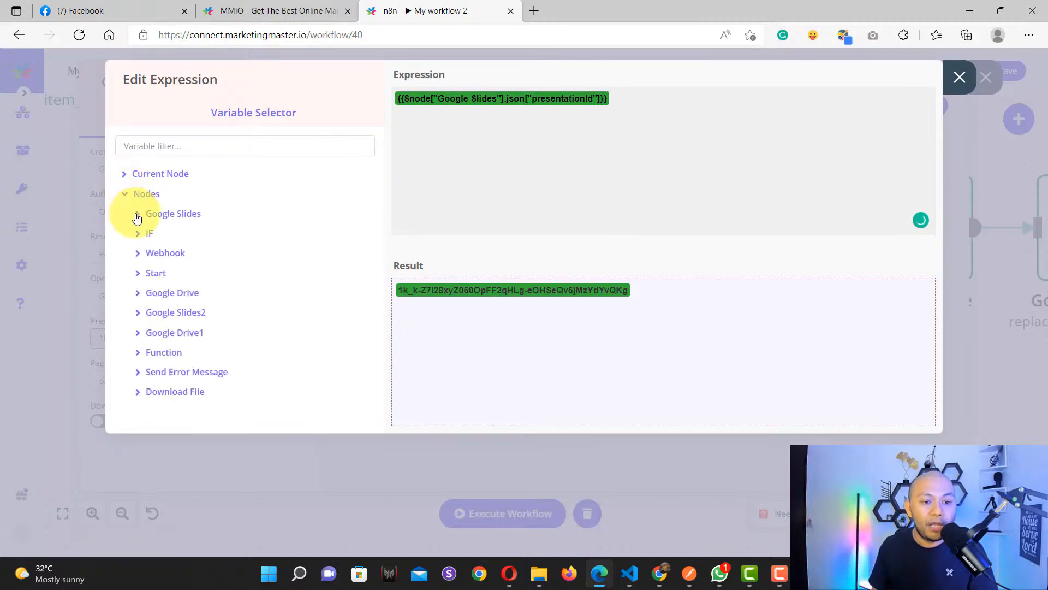
pyautogui.click(137, 215)
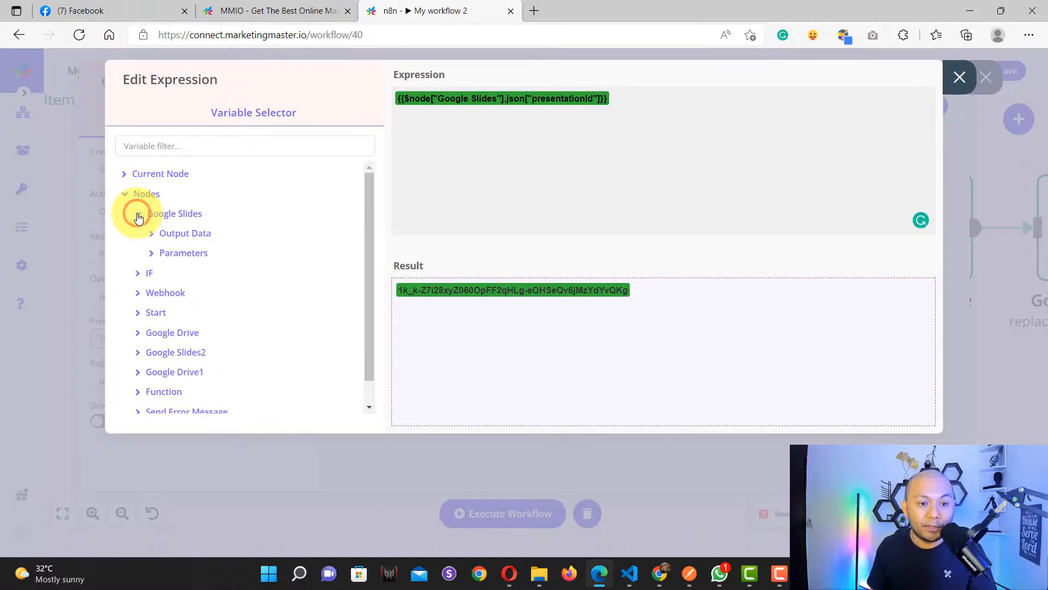
pyautogui.click(152, 254)
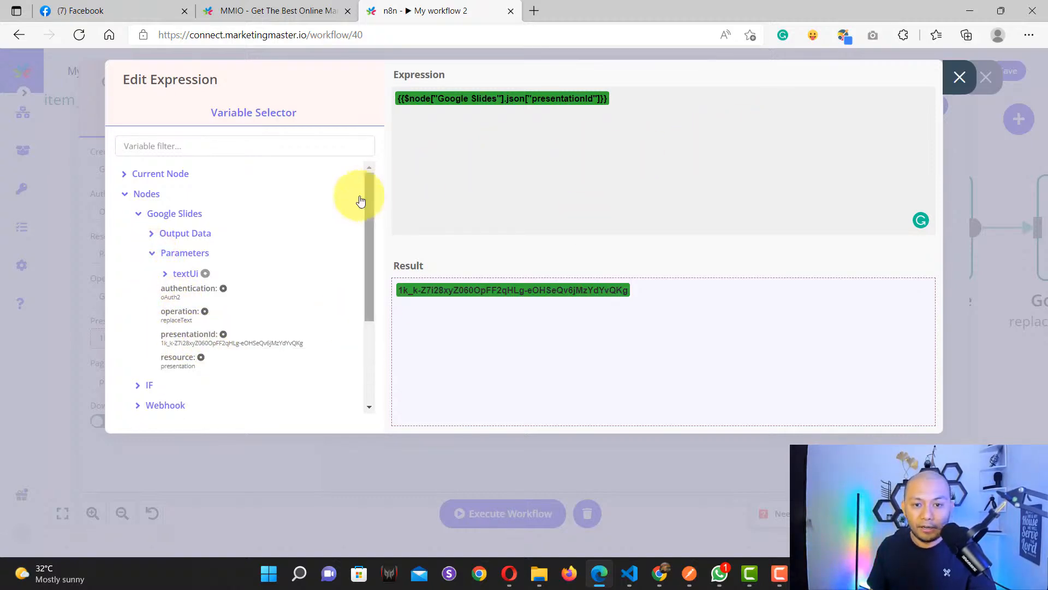
pyautogui.click(154, 253)
pyautogui.click(155, 253)
pyautogui.click(156, 253)
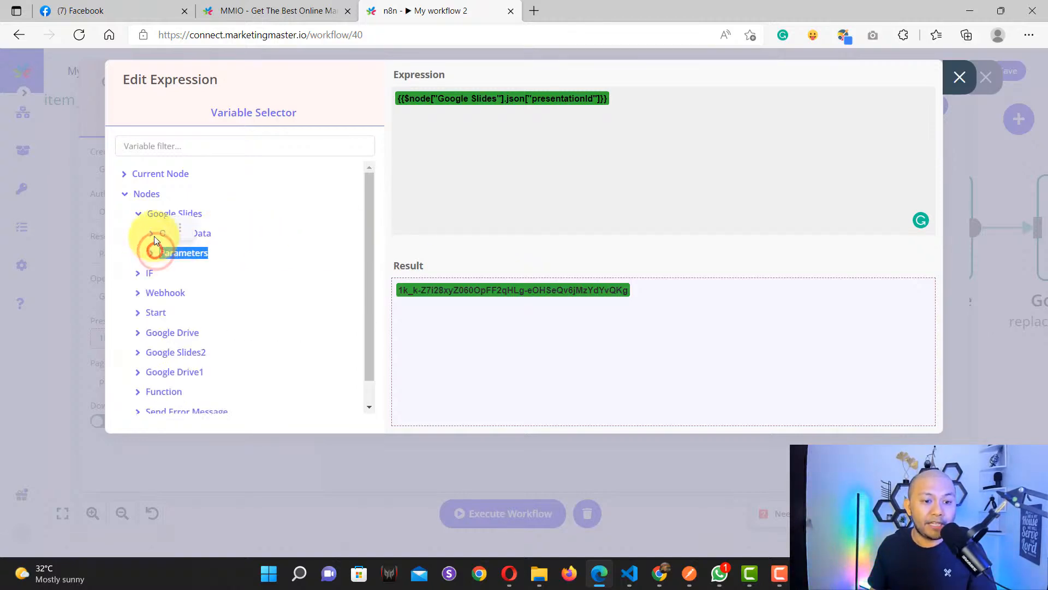
pyautogui.click(153, 233)
pyautogui.click(163, 252)
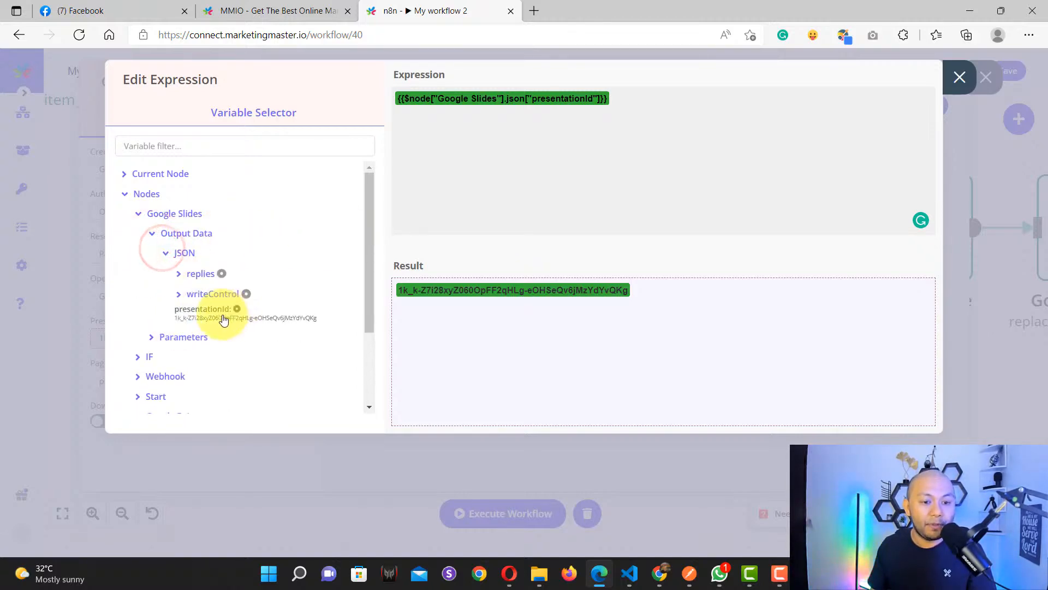
pyautogui.click(961, 79)
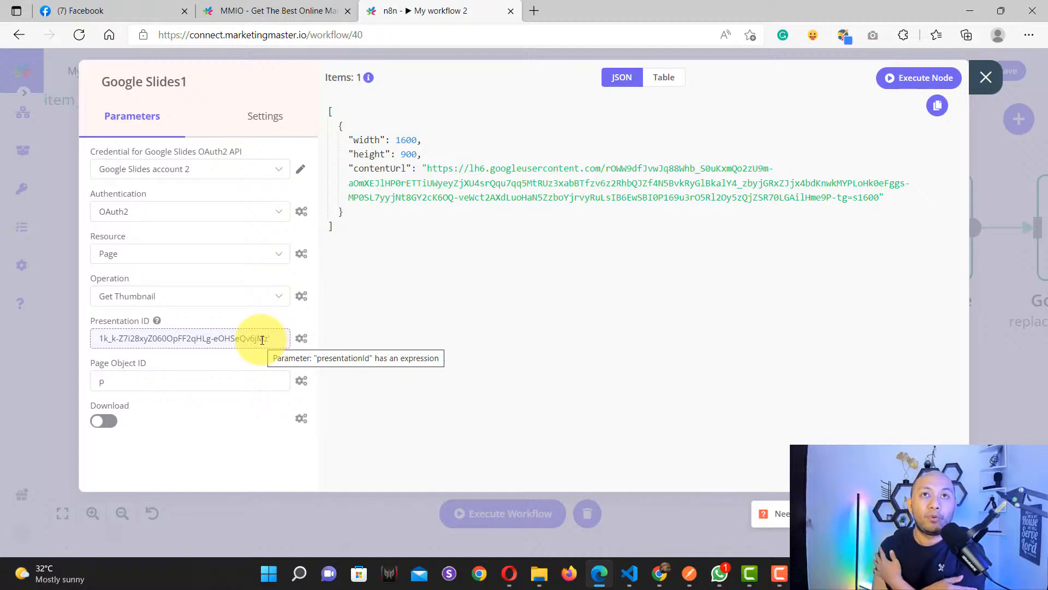
# Step: Reopen Google Slides1 to check its Page Object ID 'p', then bring up the Certificate Test deck in Chrome
pyautogui.click(986, 78)
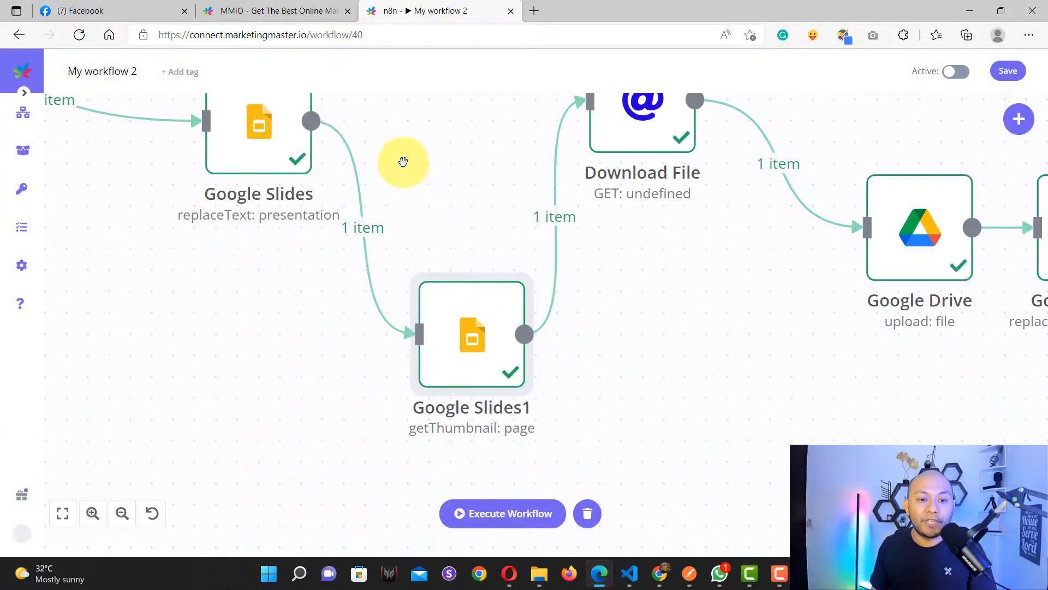
pyautogui.moveTo(402, 160); pyautogui.dragTo(475, 279)
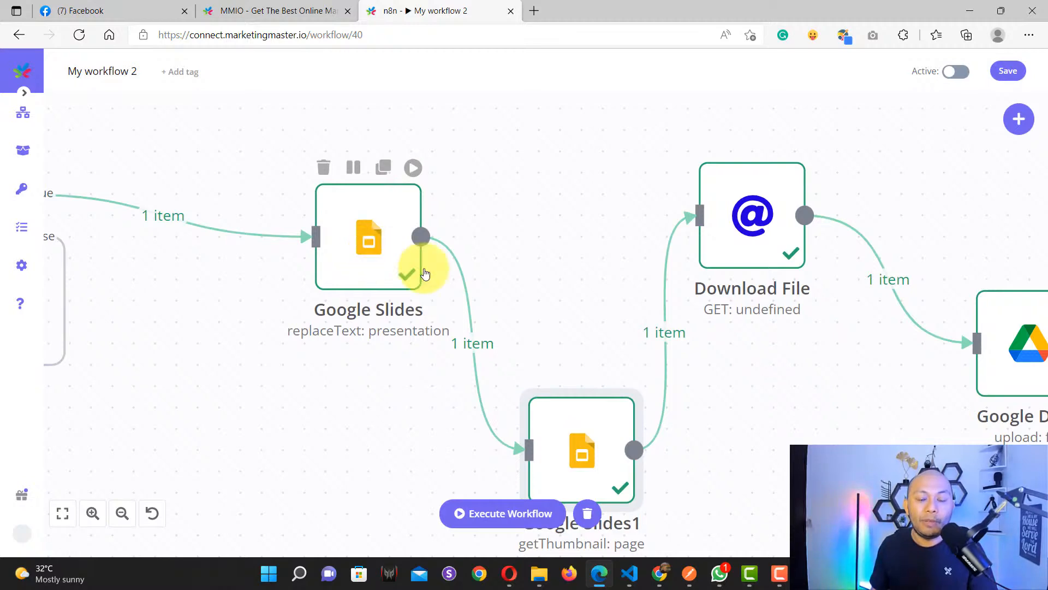
pyautogui.moveTo(790, 490); pyautogui.dragTo(670, 388)
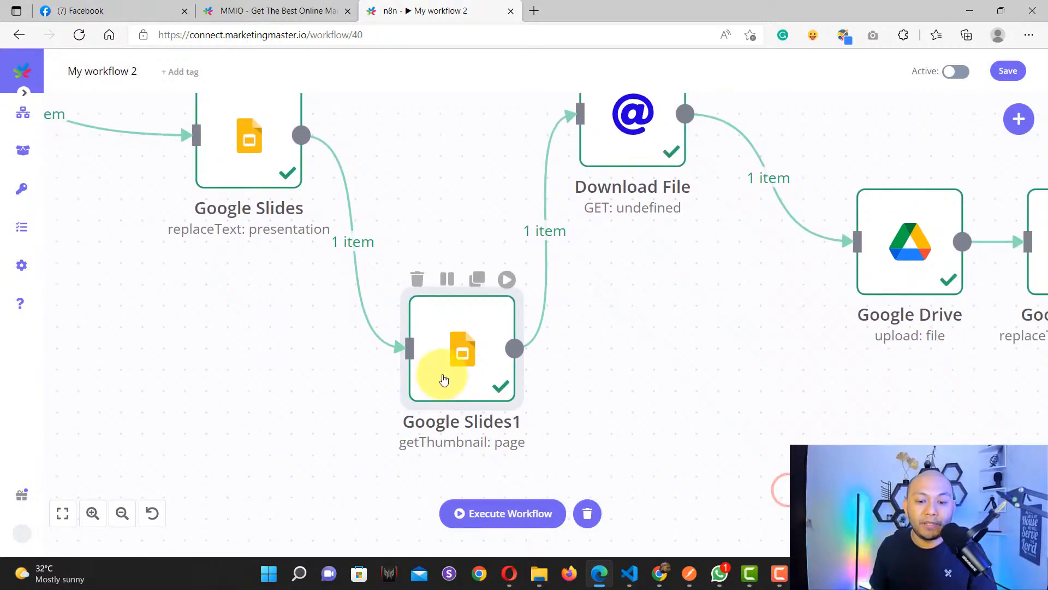
pyautogui.doubleClick(455, 351)
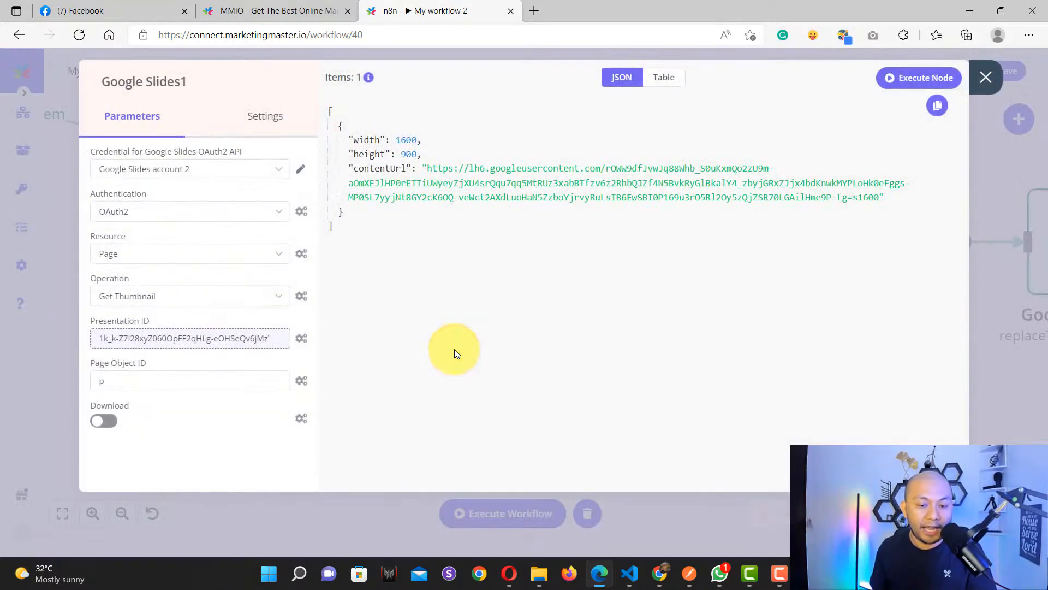
pyautogui.click(133, 379)
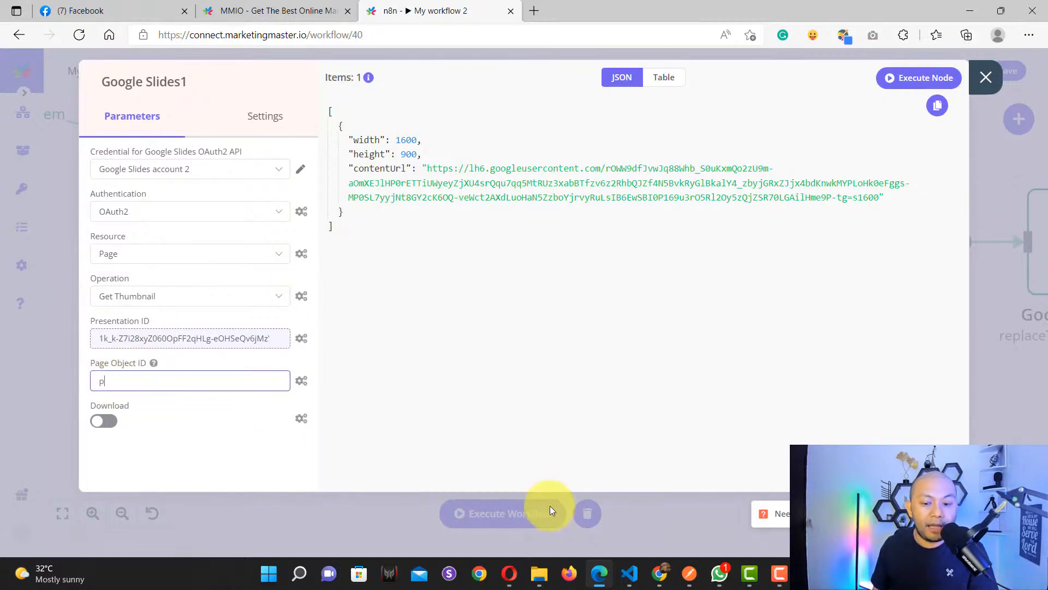
pyautogui.click(659, 575)
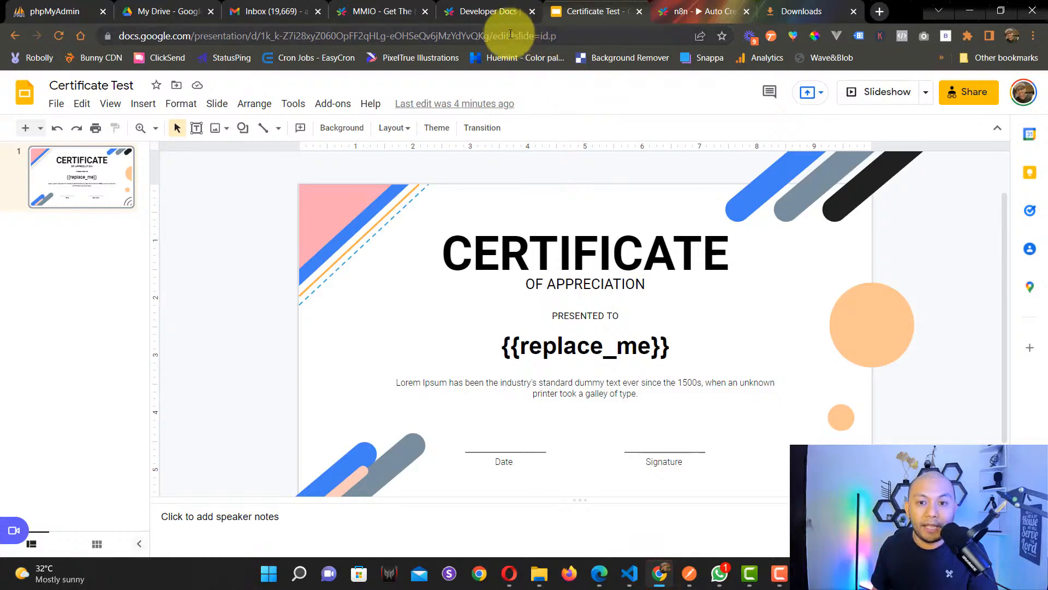
# Step: Select the page ID 'p' after '#slide=id.' in the Slides address bar, then return to n8n
pyautogui.moveTo(515, 36); pyautogui.dragTo(587, 36)
pyautogui.click(587, 38)
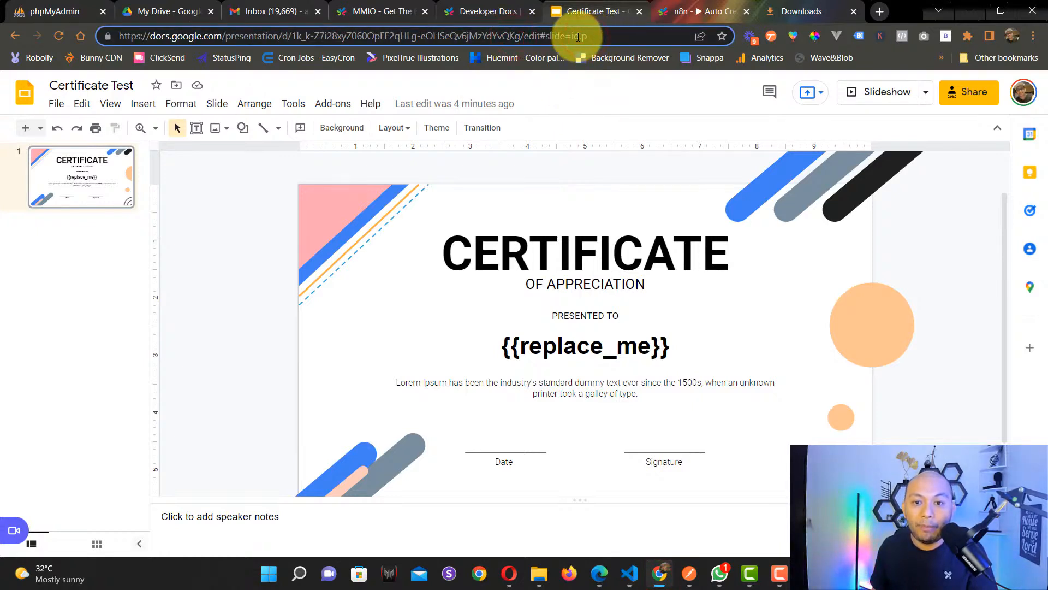
pyautogui.moveTo(292, 36); pyautogui.dragTo(676, 39)
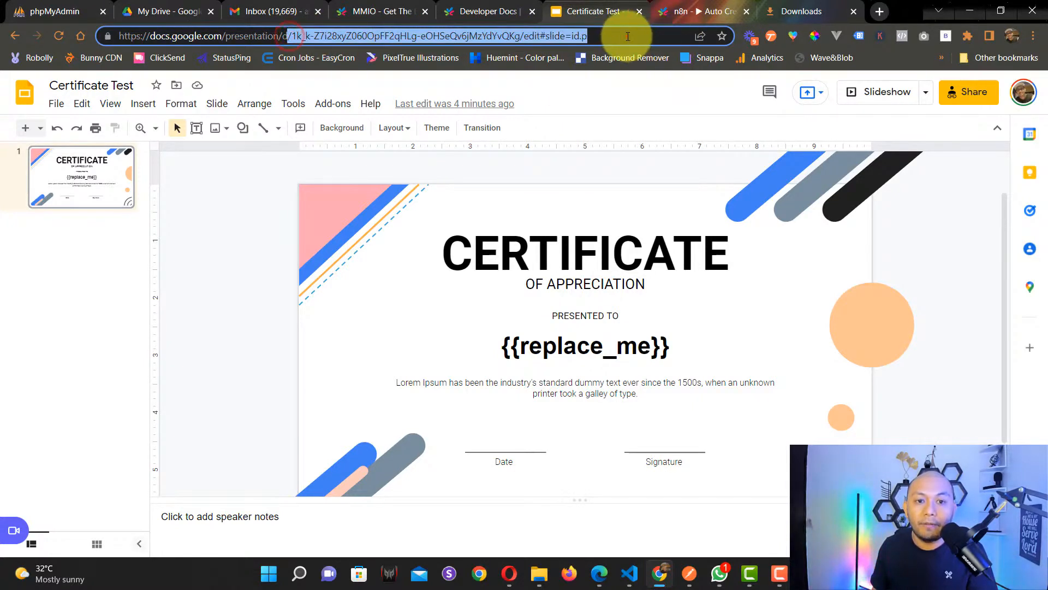
pyautogui.click(626, 36)
pyautogui.moveTo(545, 36); pyautogui.dragTo(577, 36)
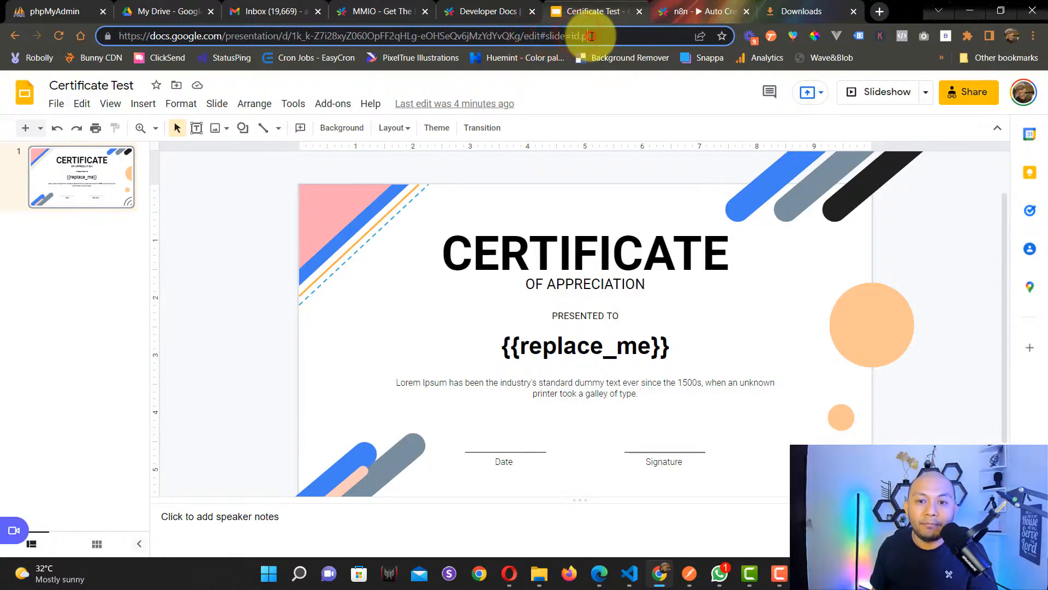
pyautogui.moveTo(579, 35); pyautogui.dragTo(590, 36)
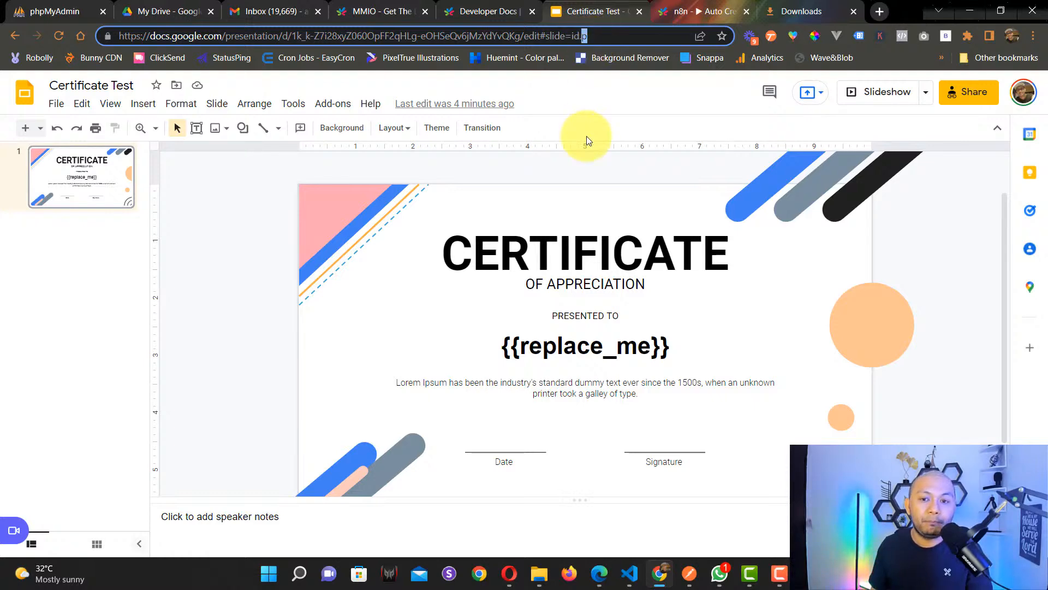
pyautogui.hotkey('alt', 'Tab')
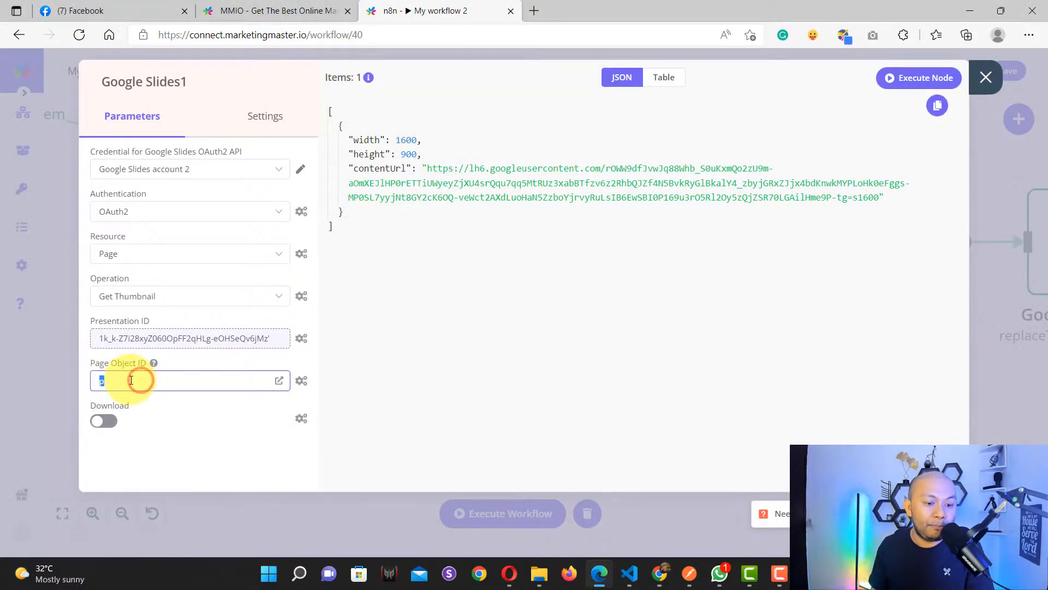
# Step: Re-run Google Slides1's Get Thumbnail and select the new 1600×900 thumbnail's contentUrl value
pyautogui.click(197, 423)
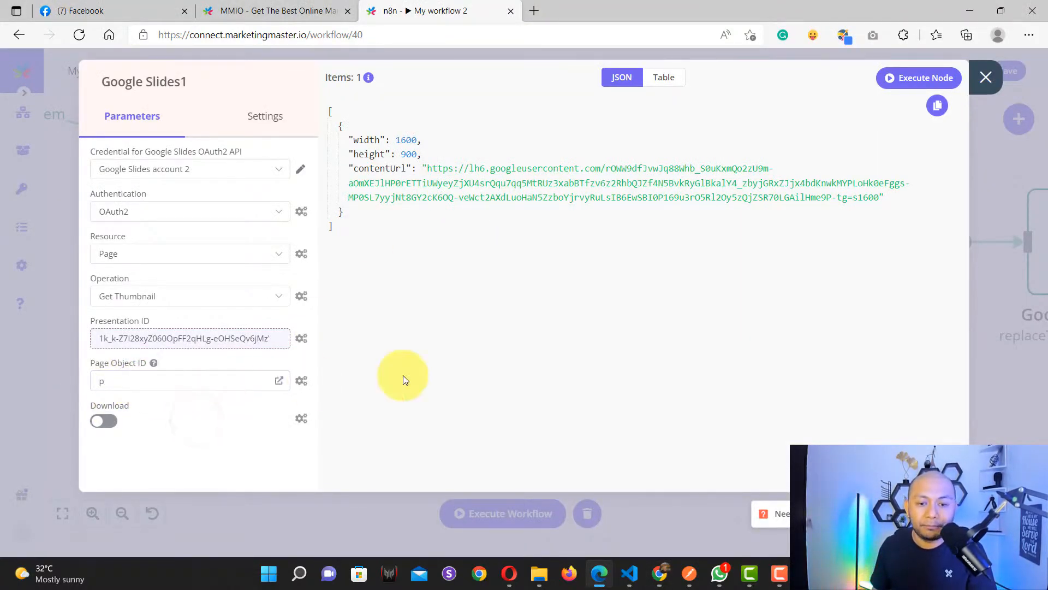
pyautogui.click(985, 79)
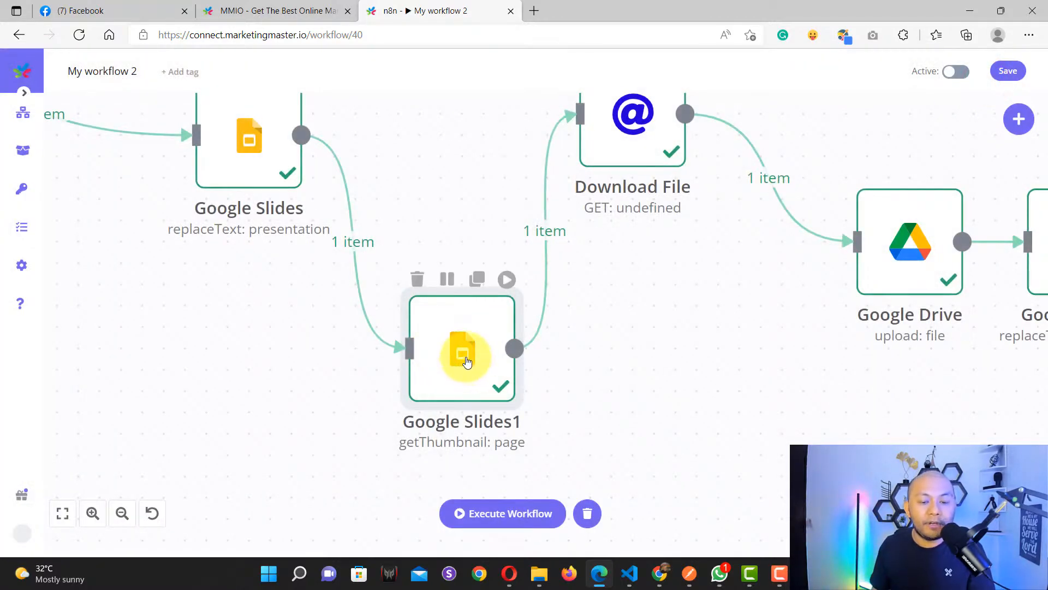
pyautogui.doubleClick(466, 360)
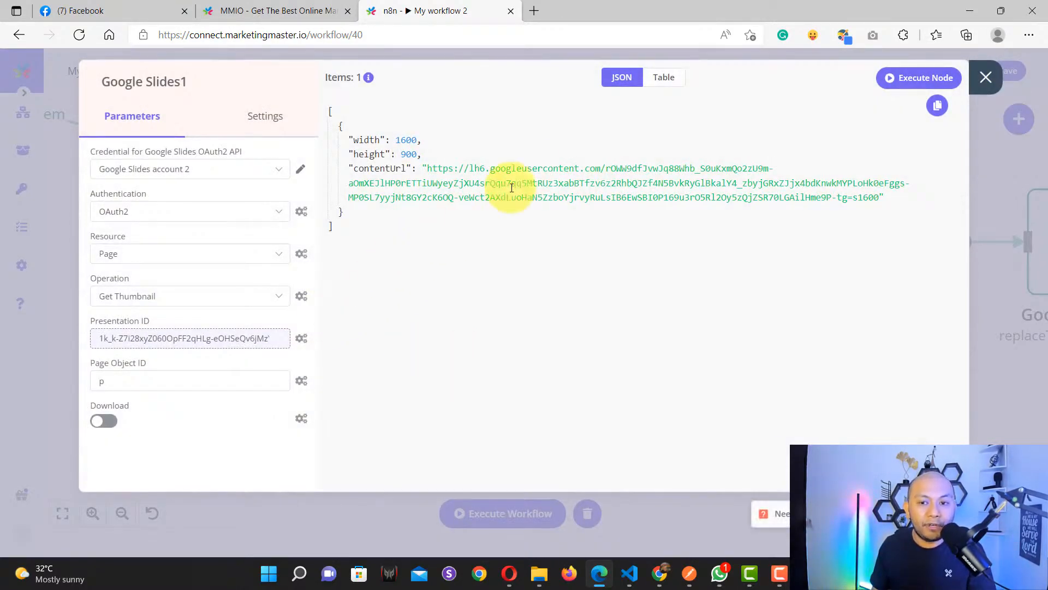
pyautogui.click(918, 78)
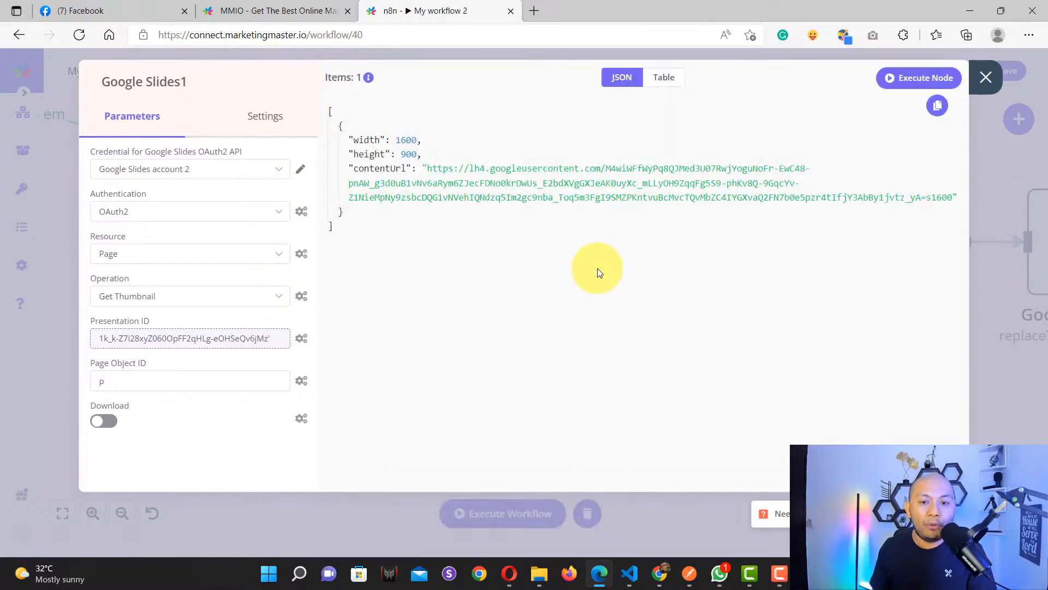
pyautogui.tripleClick(449, 165)
pyautogui.hotkey('ctrl', 'c')
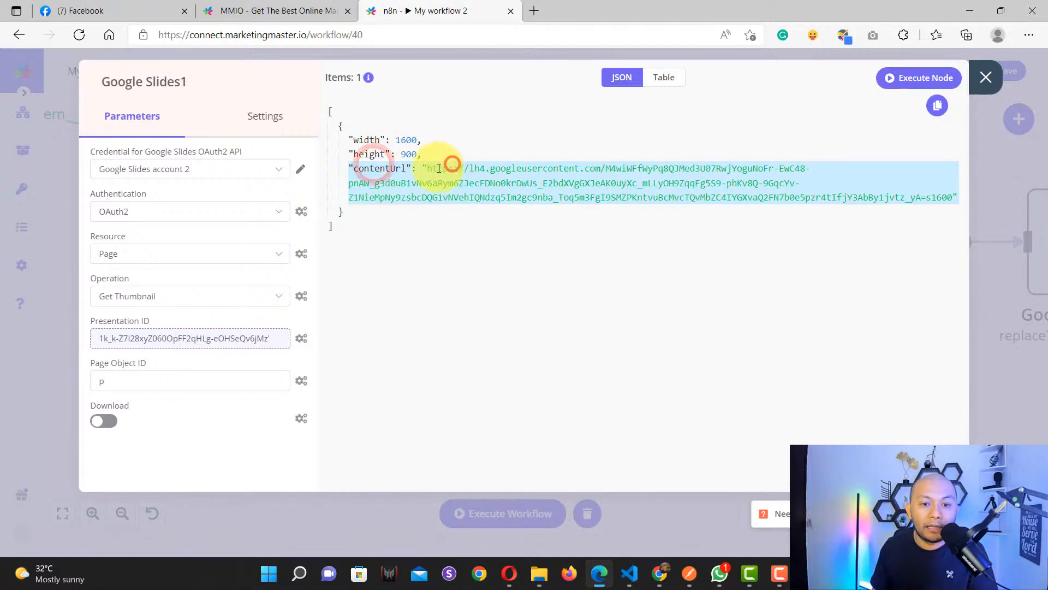
pyautogui.moveTo(431, 166); pyautogui.dragTo(956, 196)
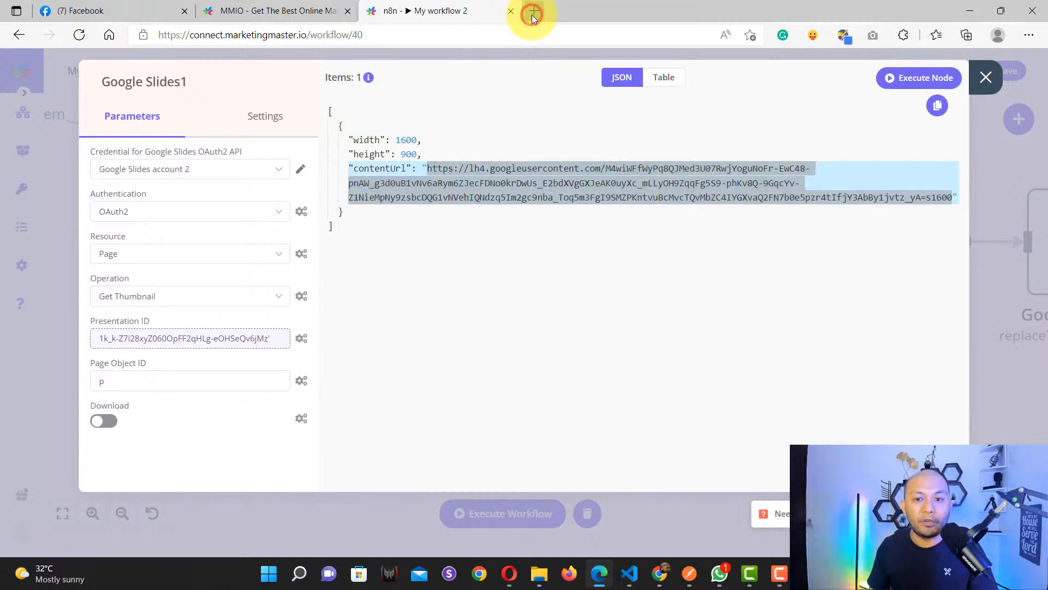
pyautogui.click(533, 11)
pyautogui.hotkey('ctrl', 'v')
pyautogui.press('Return')
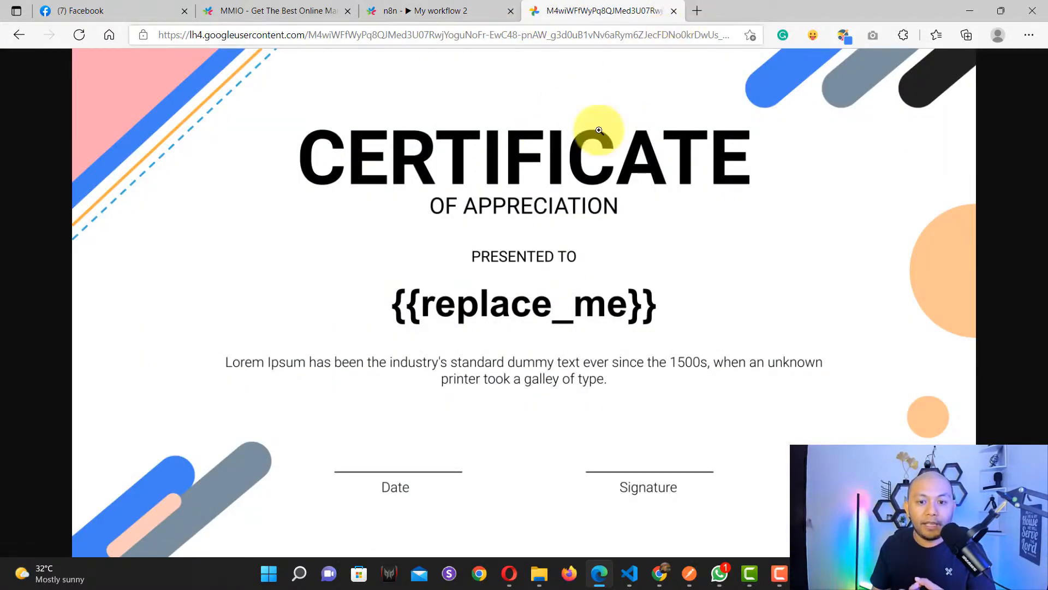
pyautogui.click(383, 309)
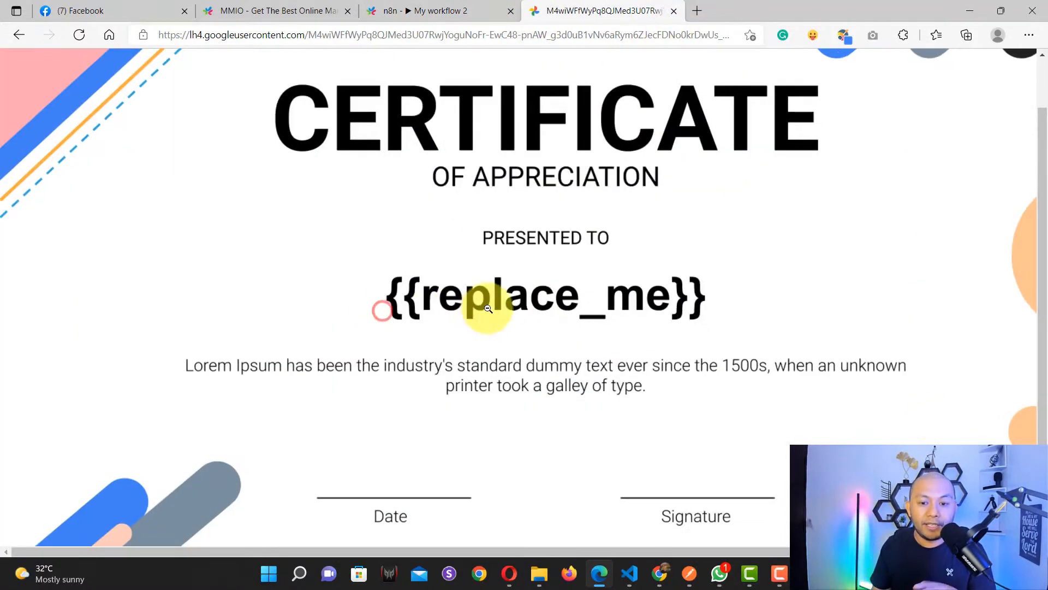
pyautogui.click(672, 11)
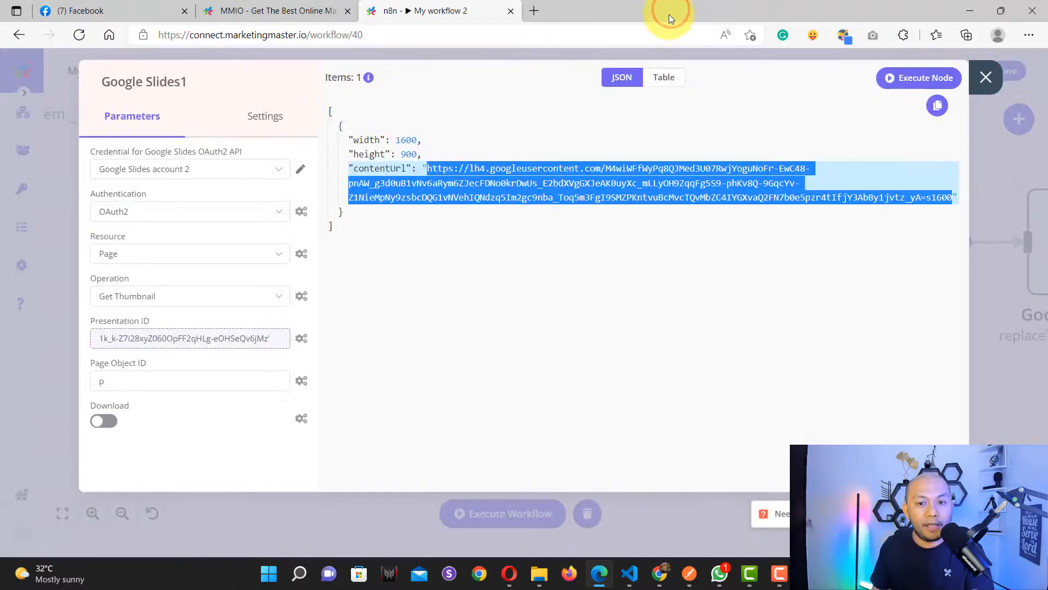
# Step: Close Google Slides1, centre the canvas on Download File, and briefly view its settings
pyautogui.click(545, 321)
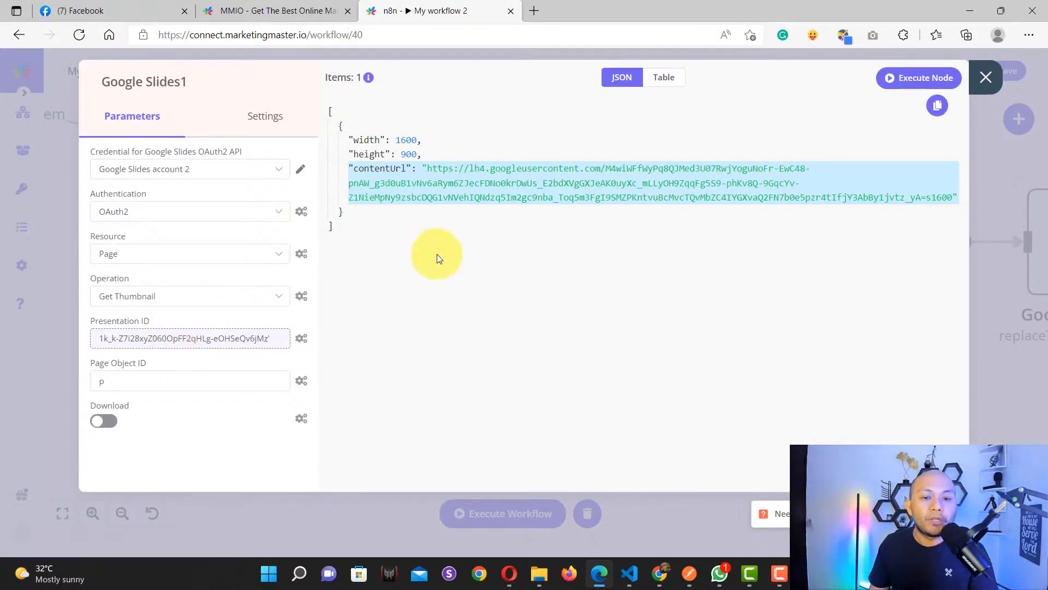
pyautogui.click(986, 80)
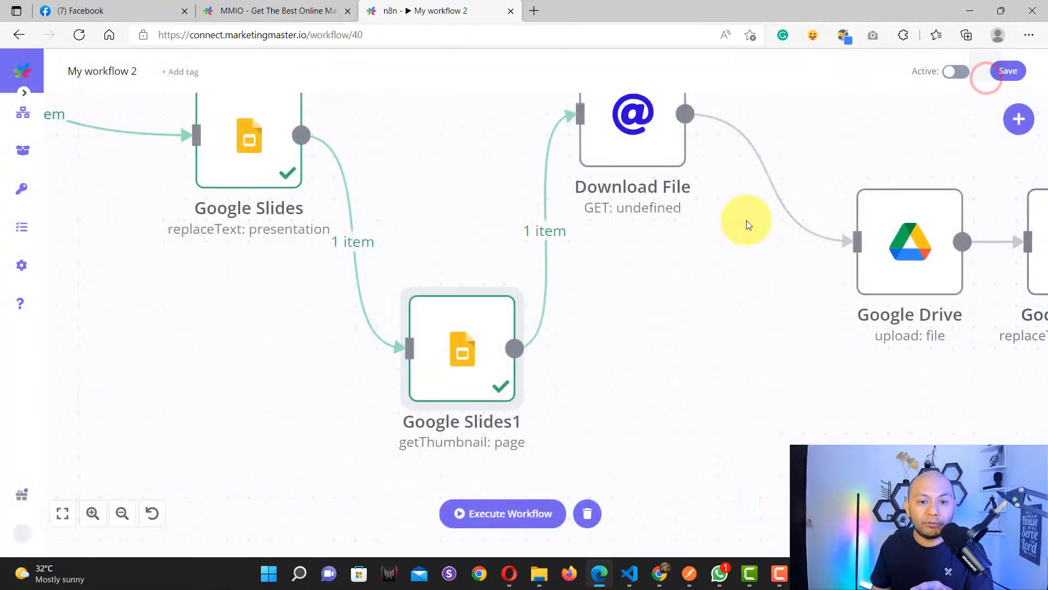
pyautogui.moveTo(612, 319); pyautogui.dragTo(573, 358)
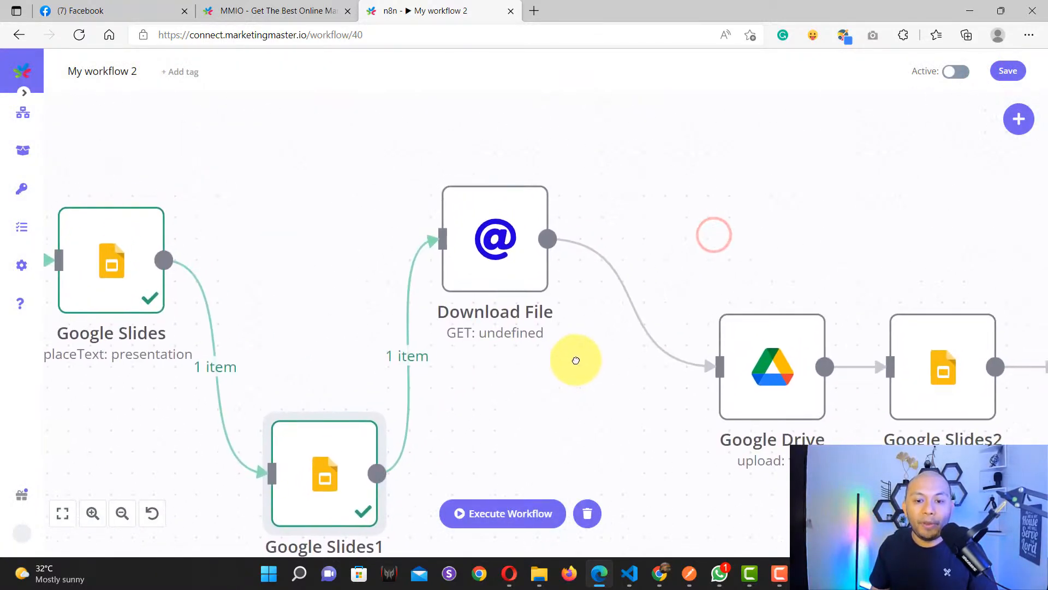
pyautogui.moveTo(465, 269)
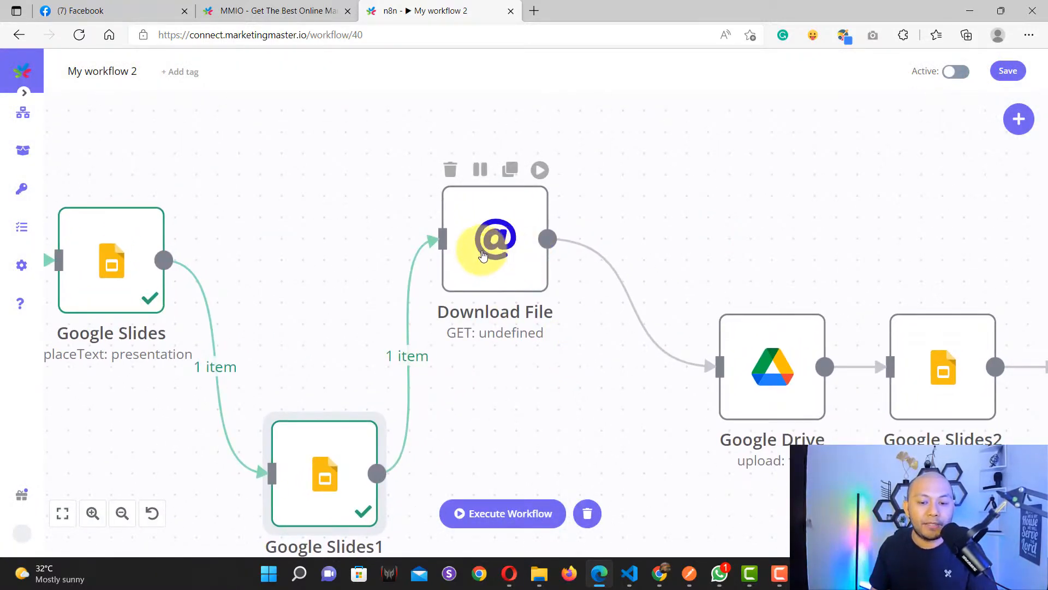
pyautogui.doubleClick(538, 253)
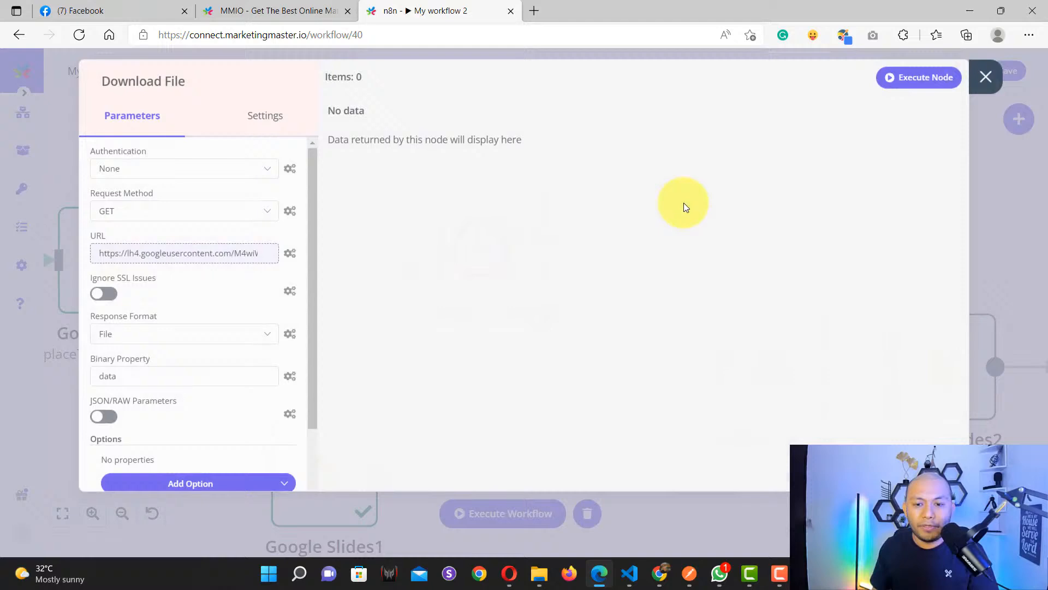
pyautogui.click(986, 77)
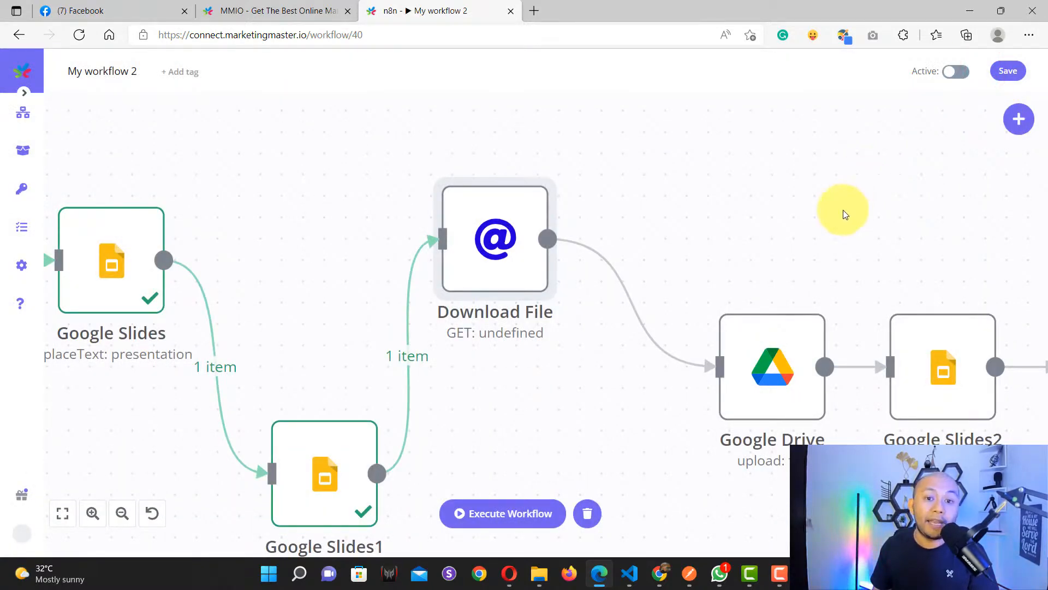
# Step: Search the node list for the HTTP Request node with 'htt', then open Download File's settings
pyautogui.click(1019, 121)
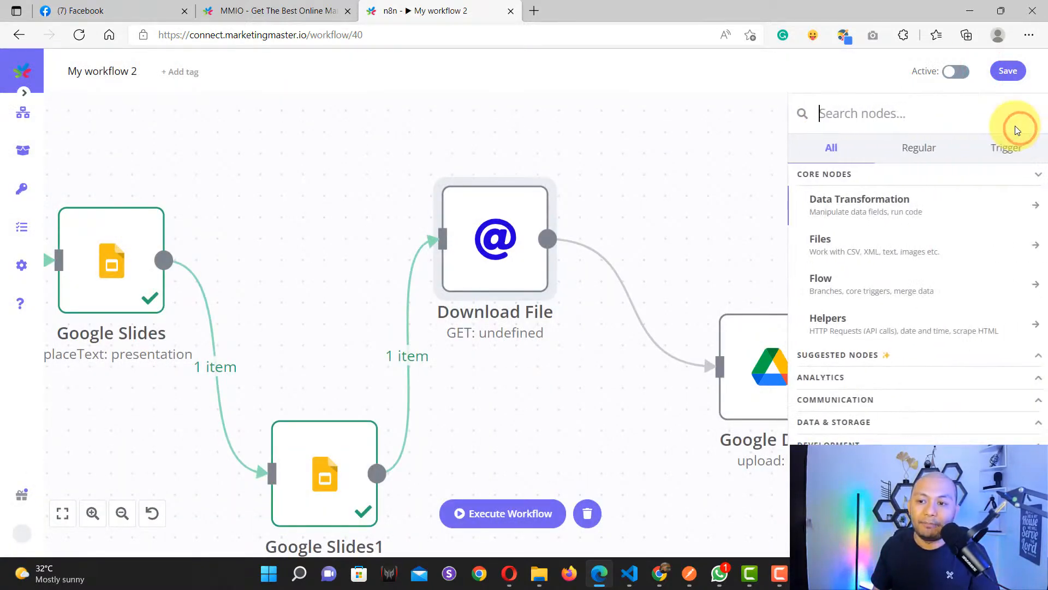
pyautogui.write('httt')
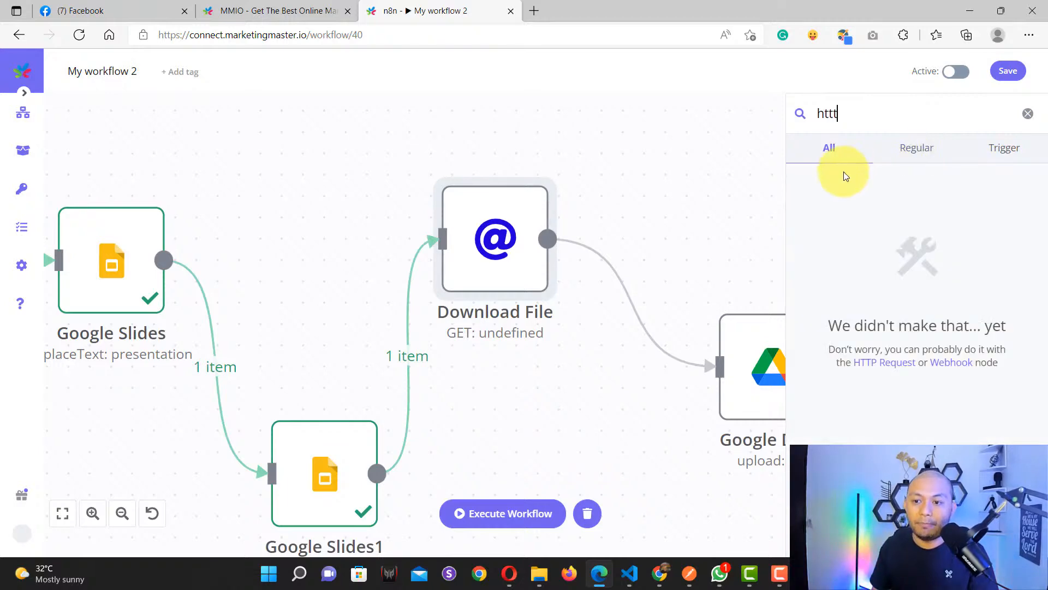
pyautogui.press('BackSpace')
pyautogui.click(689, 189)
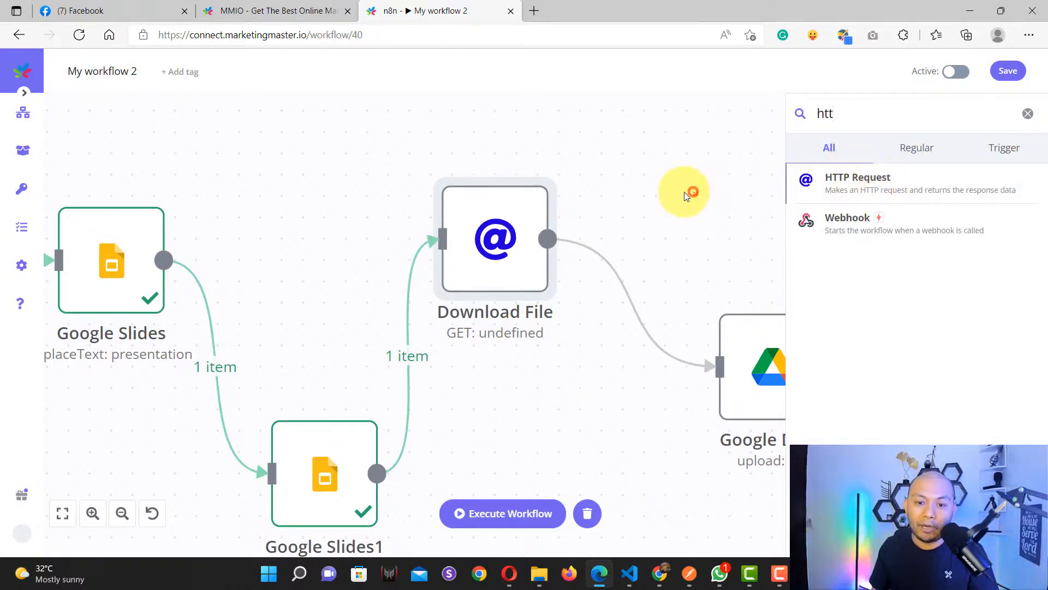
pyautogui.doubleClick(462, 247)
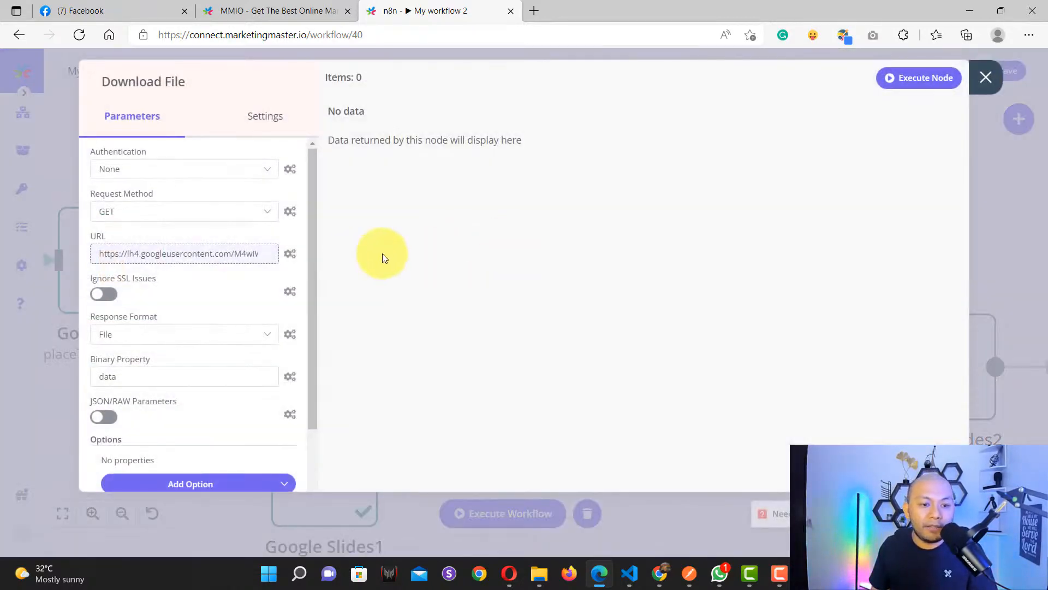
# Step: Confirm Download File uses GET and inspect its URL expression resolving to the thumbnail link
pyautogui.click(163, 211)
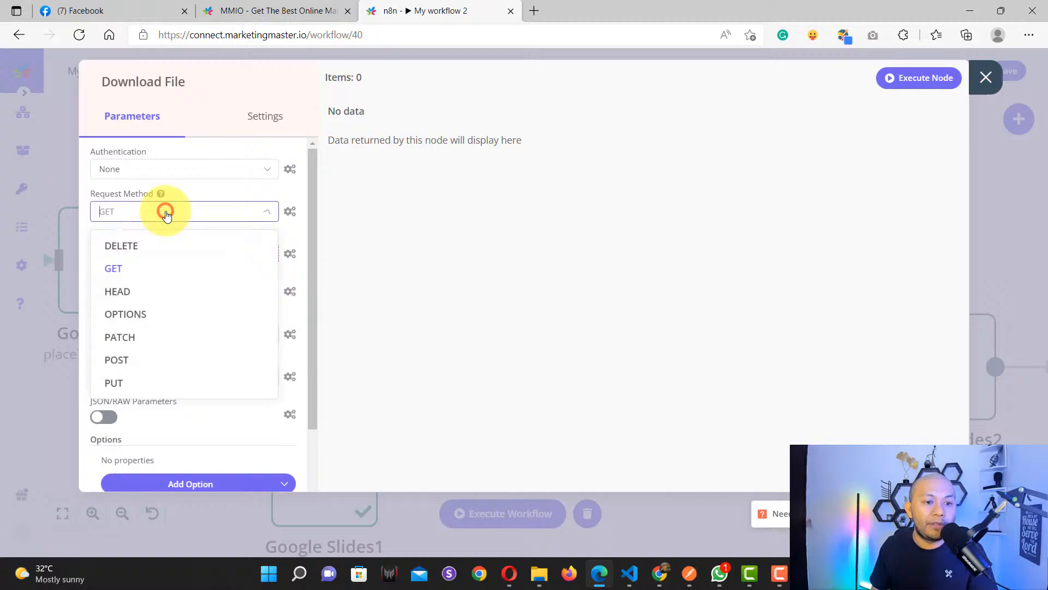
pyautogui.click(127, 266)
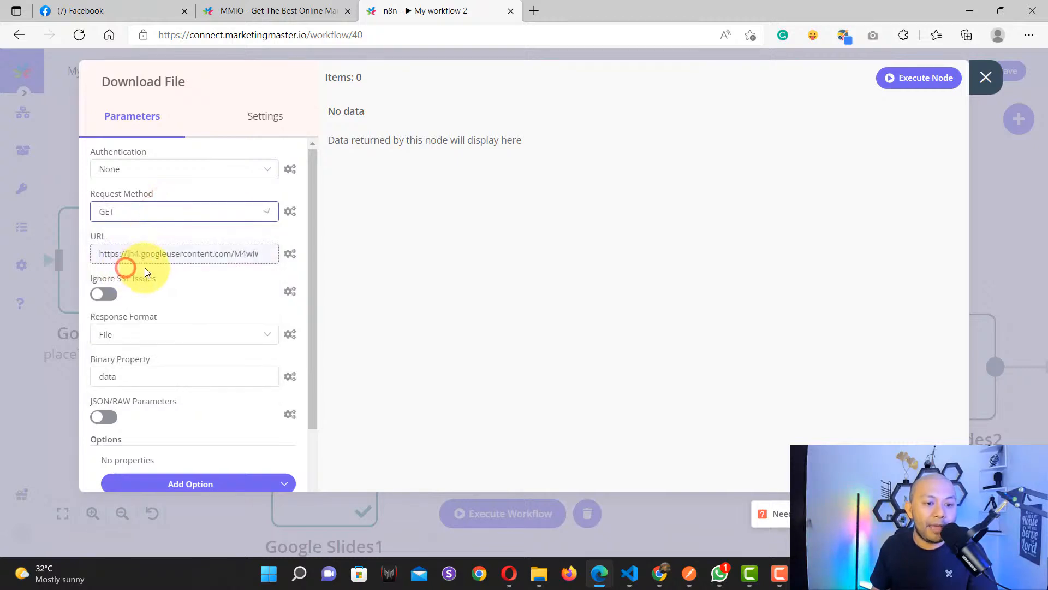
pyautogui.click(187, 252)
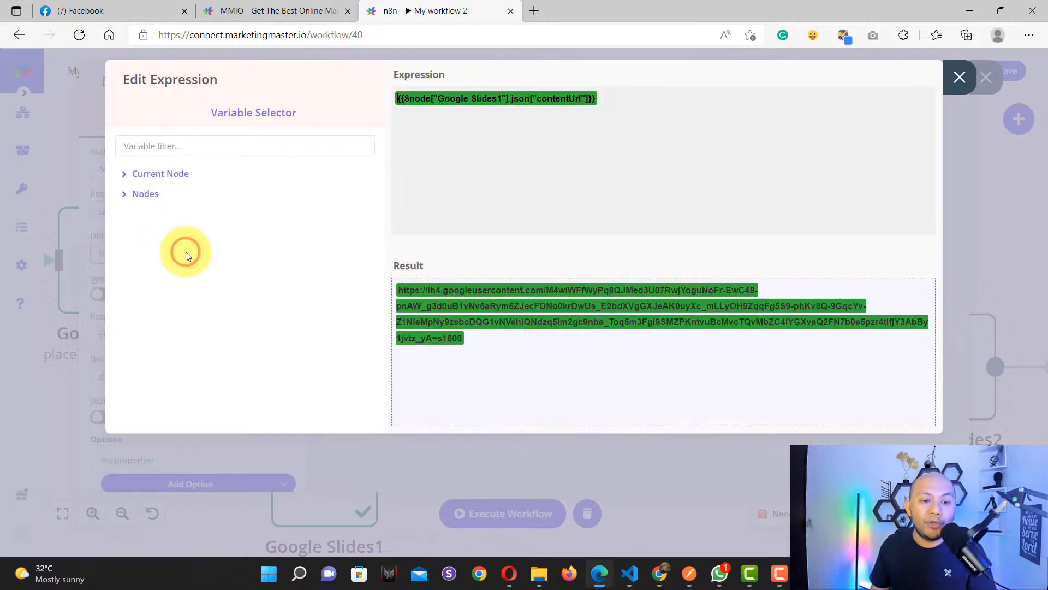
pyautogui.click(959, 77)
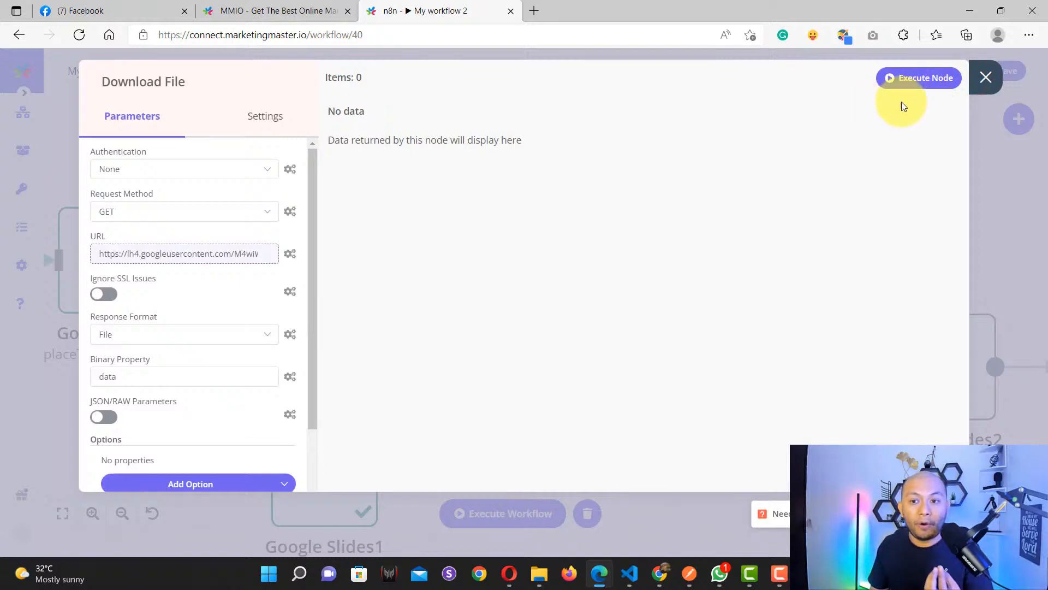
pyautogui.click(986, 77)
# Step: Check Google Slides1's contentUrl output, then reopen the Download File node
pyautogui.moveTo(491, 429); pyautogui.dragTo(610, 286)
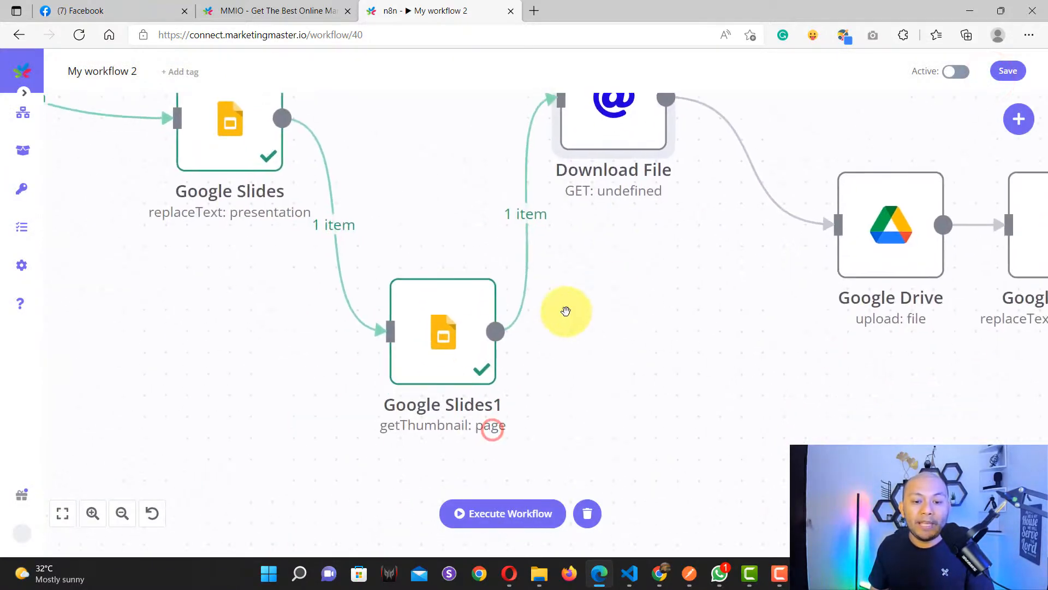
pyautogui.click(414, 332)
pyautogui.doubleClick(414, 332)
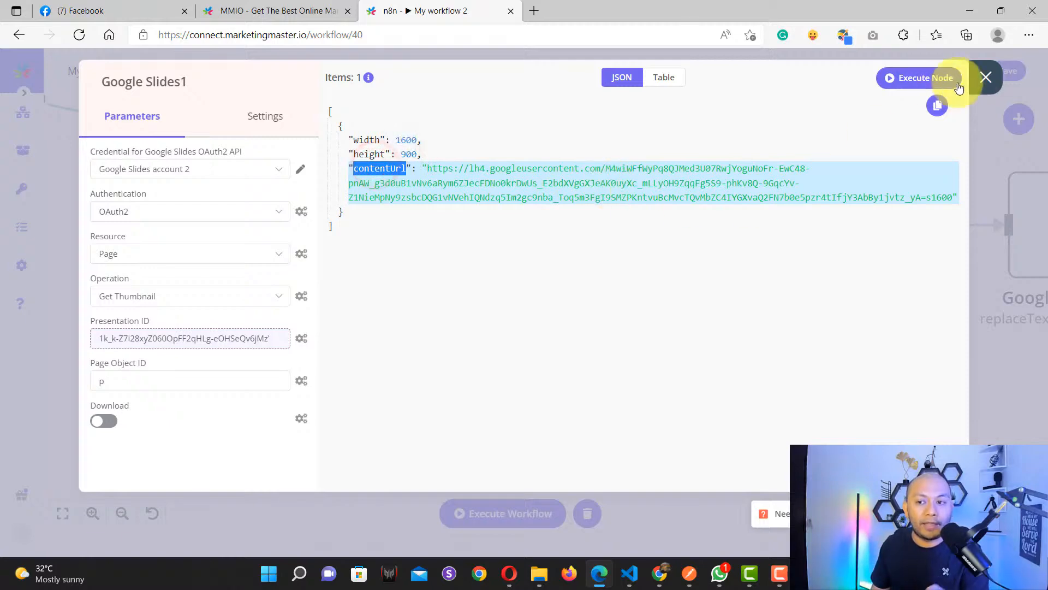
pyautogui.click(986, 77)
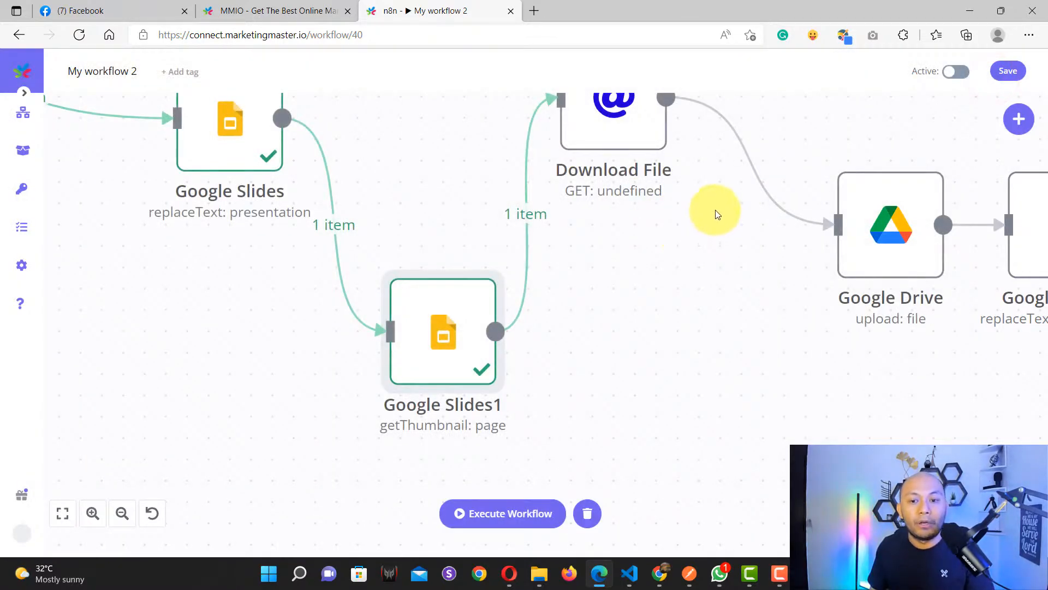
pyautogui.moveTo(715, 210); pyautogui.dragTo(660, 264)
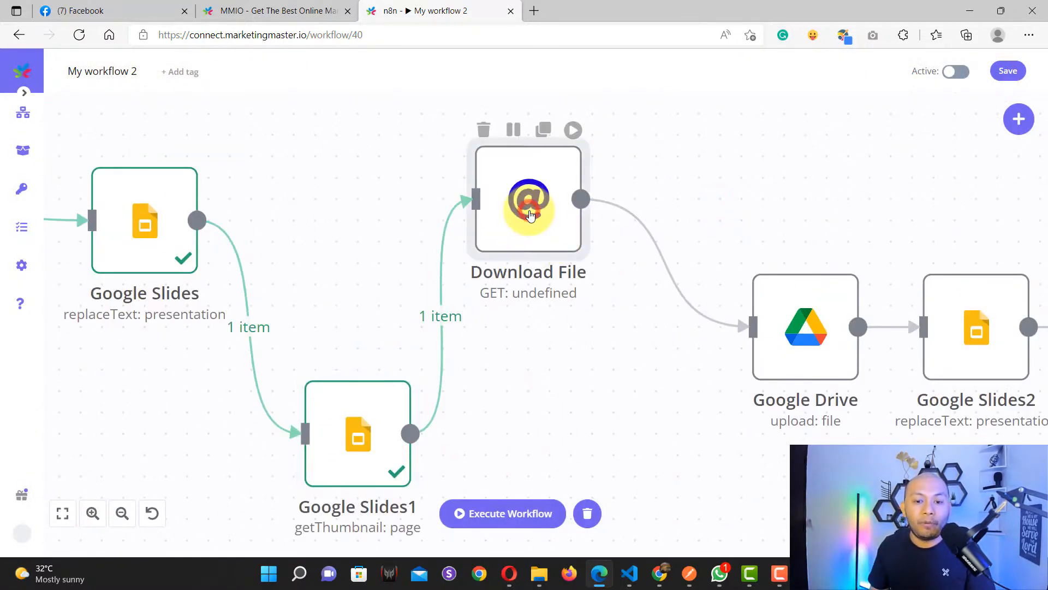
pyautogui.doubleClick(529, 210)
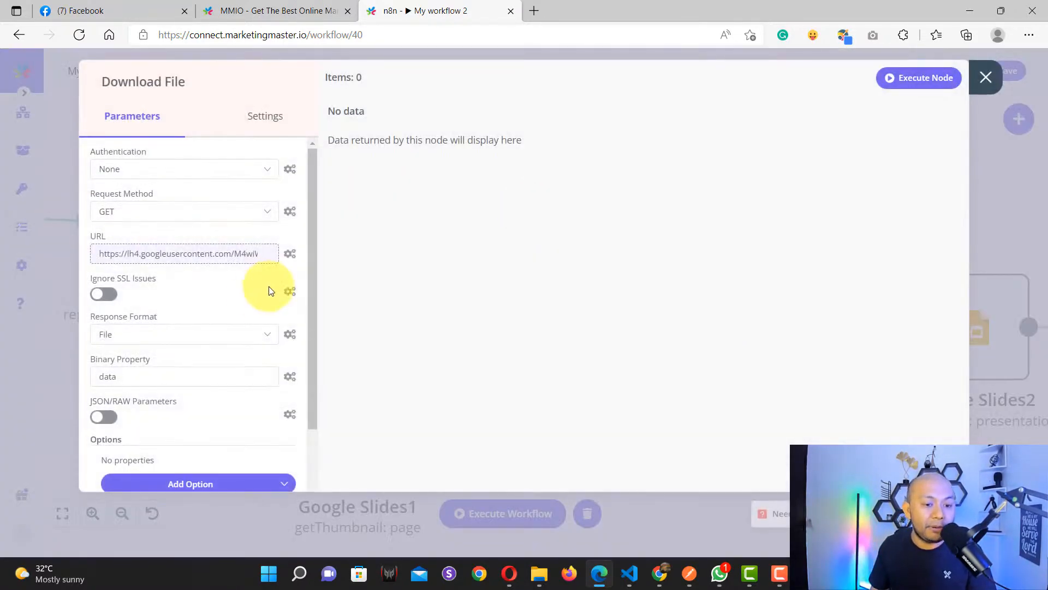
pyautogui.click(290, 254)
pyautogui.click(194, 251)
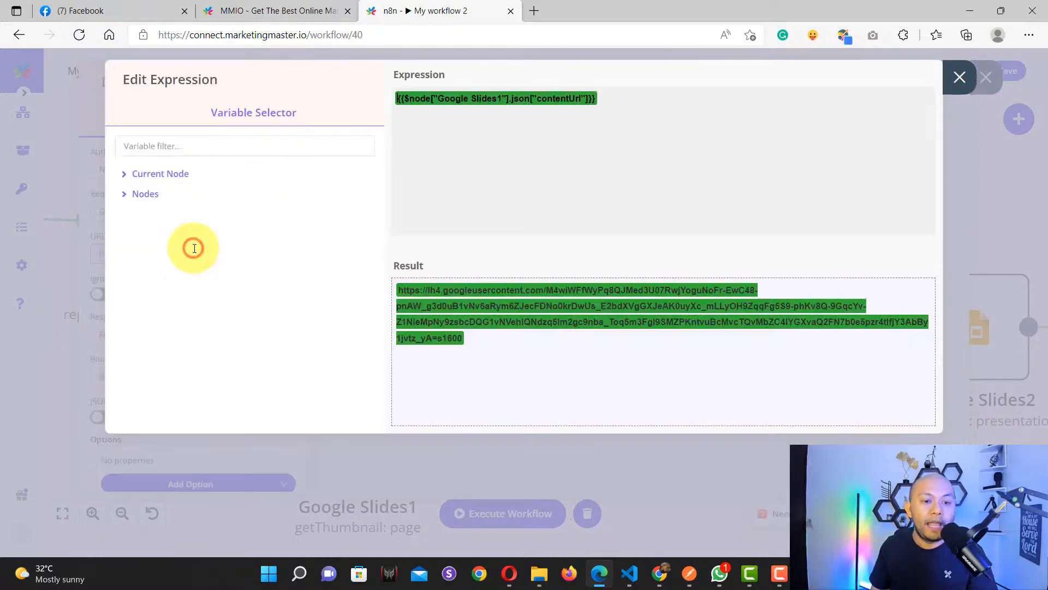
pyautogui.click(152, 203)
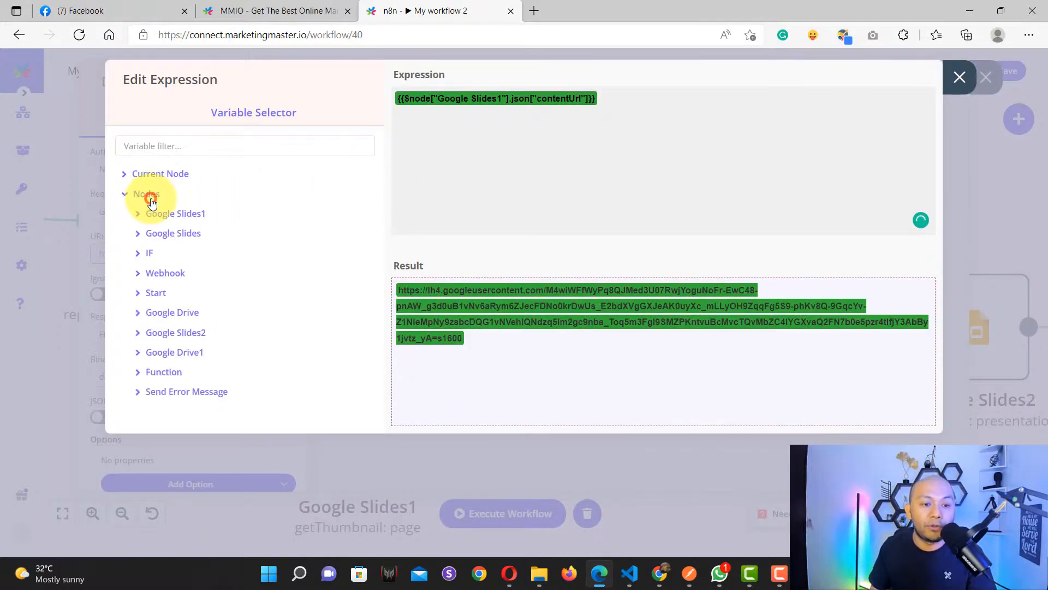
pyautogui.click(200, 216)
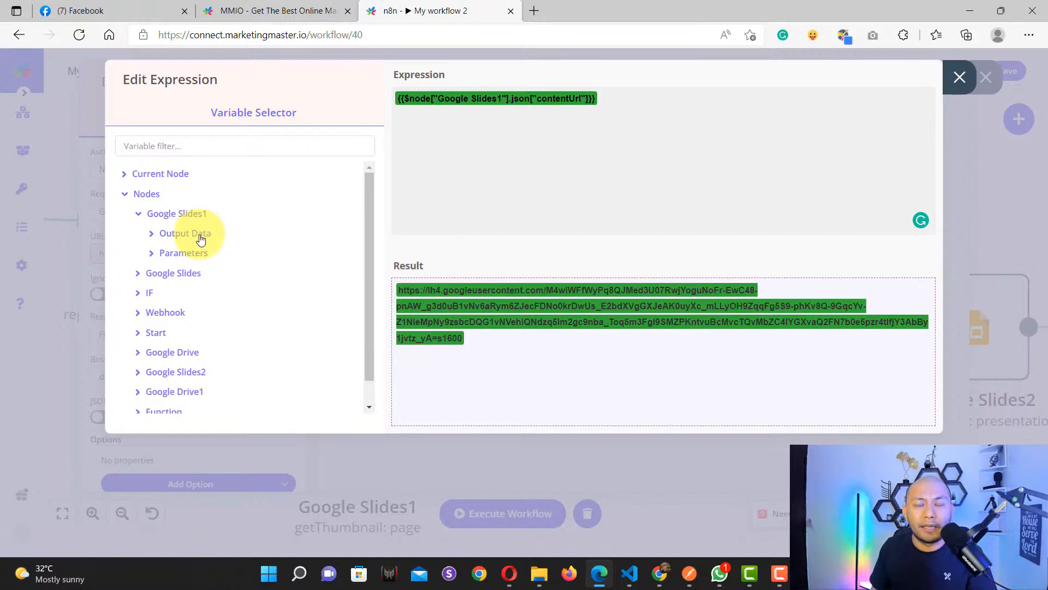
pyautogui.click(201, 239)
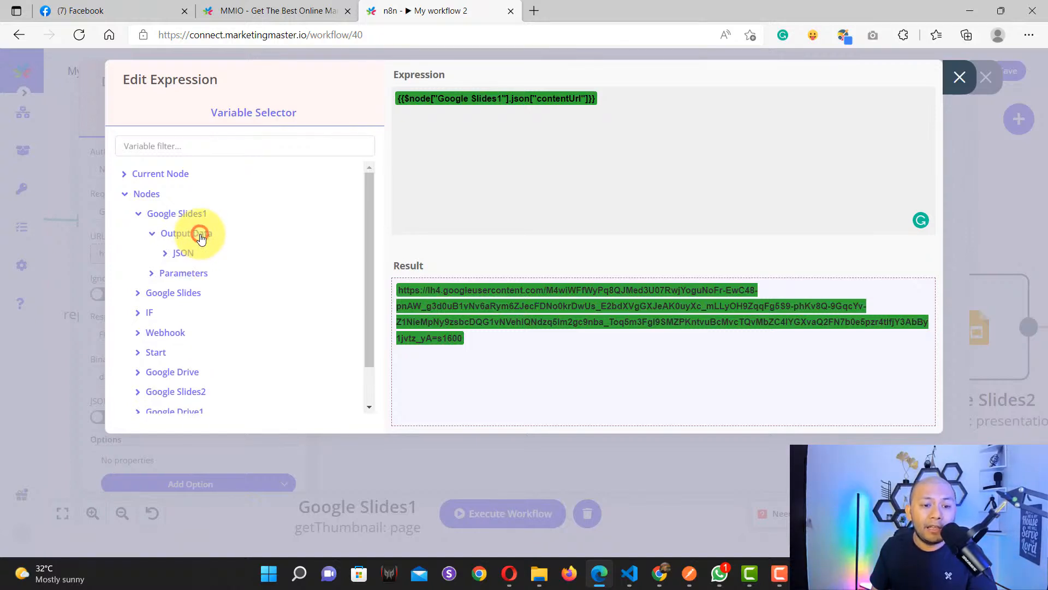
pyautogui.click(180, 253)
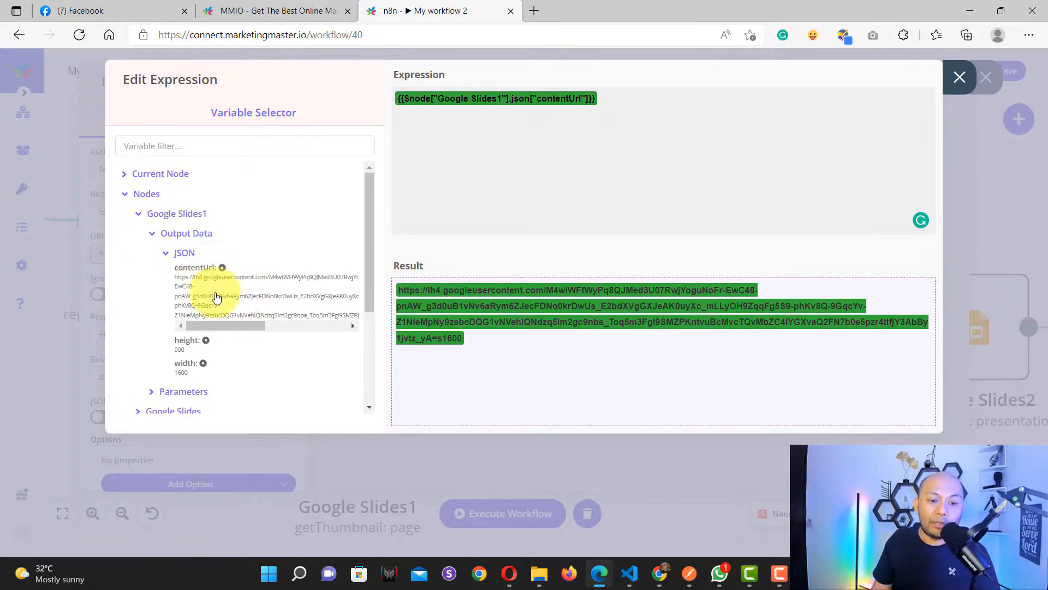
pyautogui.click(507, 345)
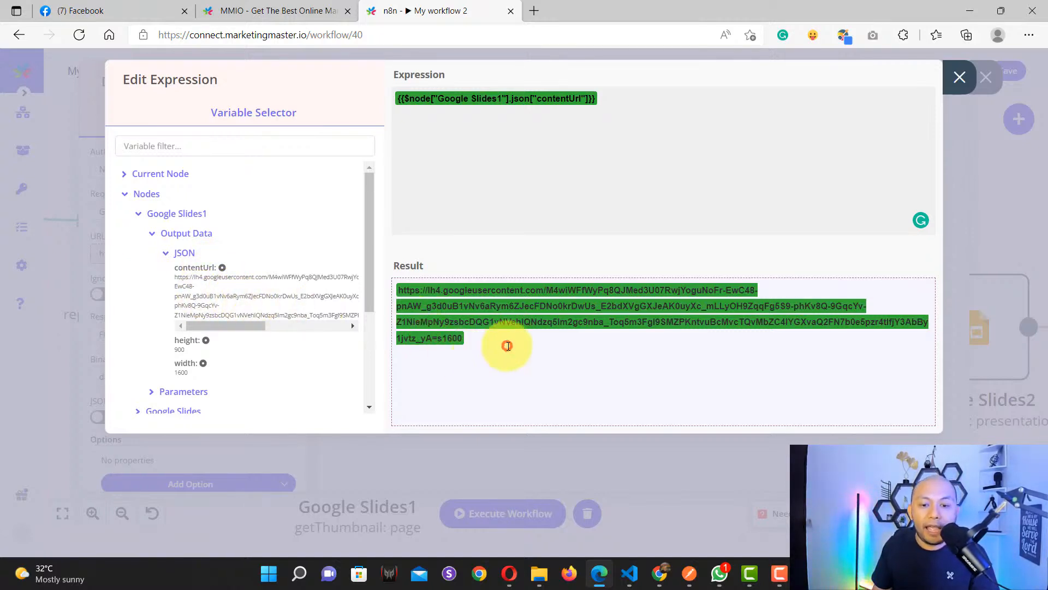
pyautogui.click(959, 77)
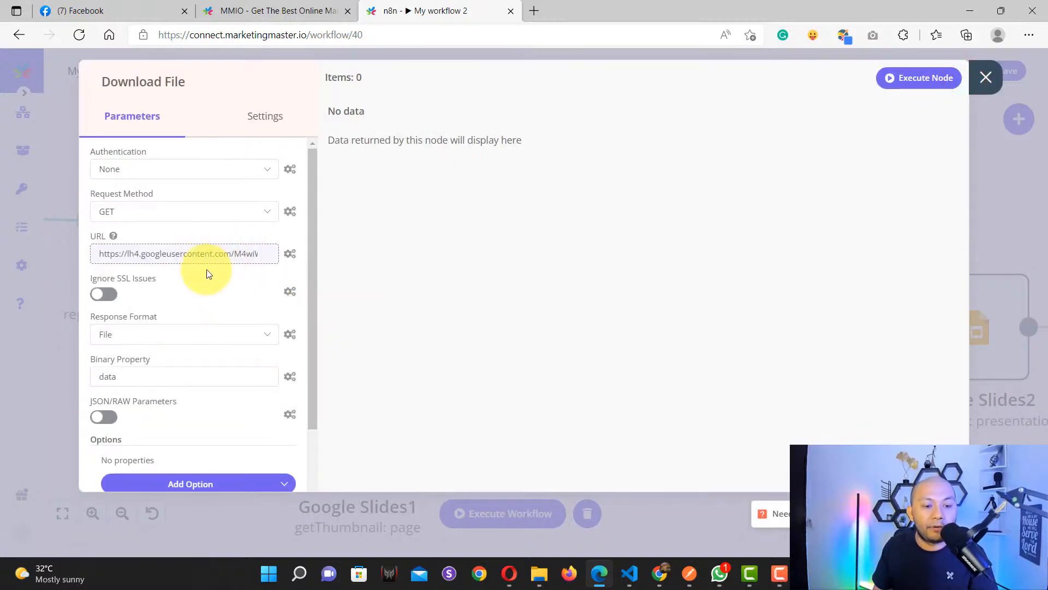
pyautogui.scroll(-1, 202, 274)
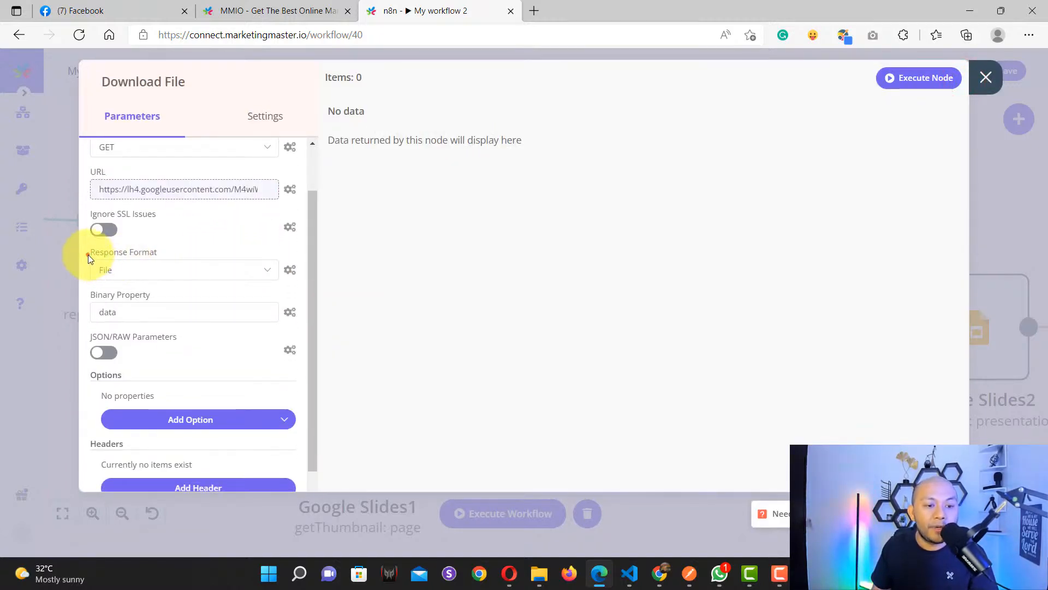
pyautogui.moveTo(87, 255); pyautogui.dragTo(166, 253)
pyautogui.click(141, 270)
pyautogui.click(131, 303)
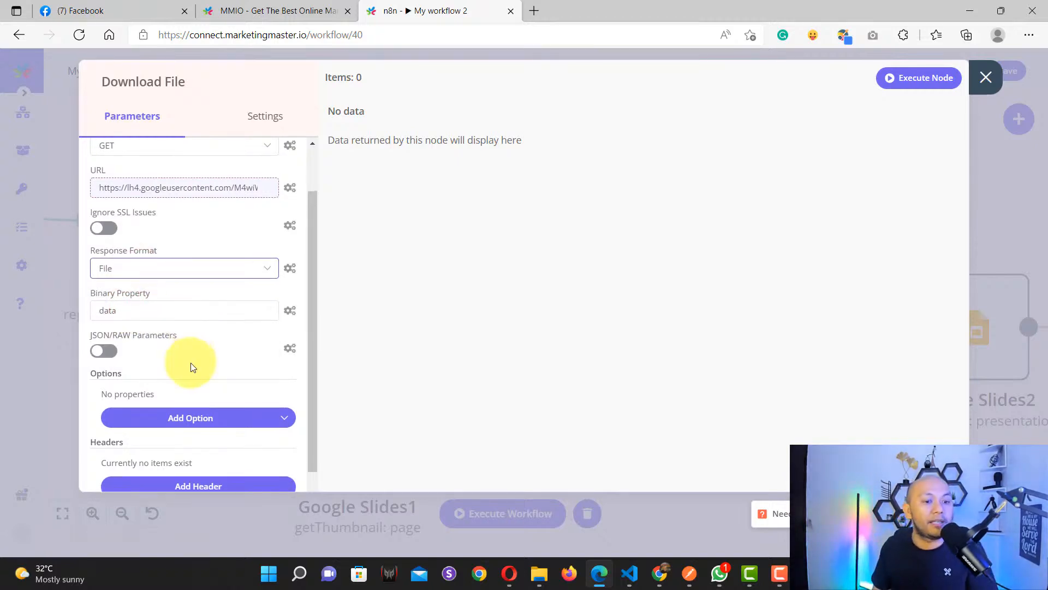
pyautogui.scroll(-2, 191, 364)
pyautogui.scroll(3, 192, 364)
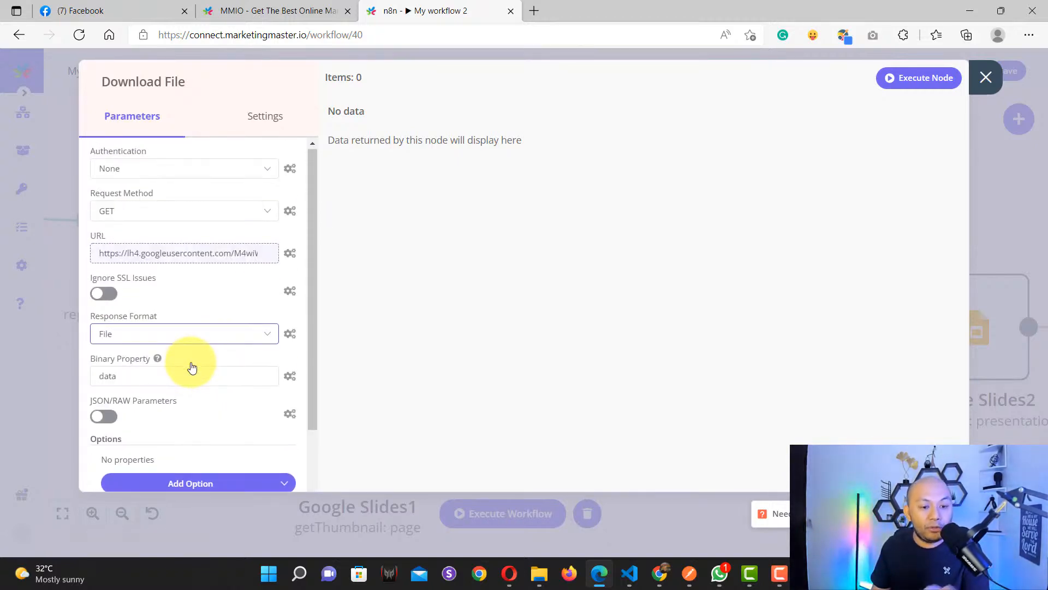
# Step: Close the Download File settings, pan the canvas left and drag Google Drive nearer Download File
pyautogui.scroll(-3, 193, 367)
pyautogui.scroll(2, 169, 328)
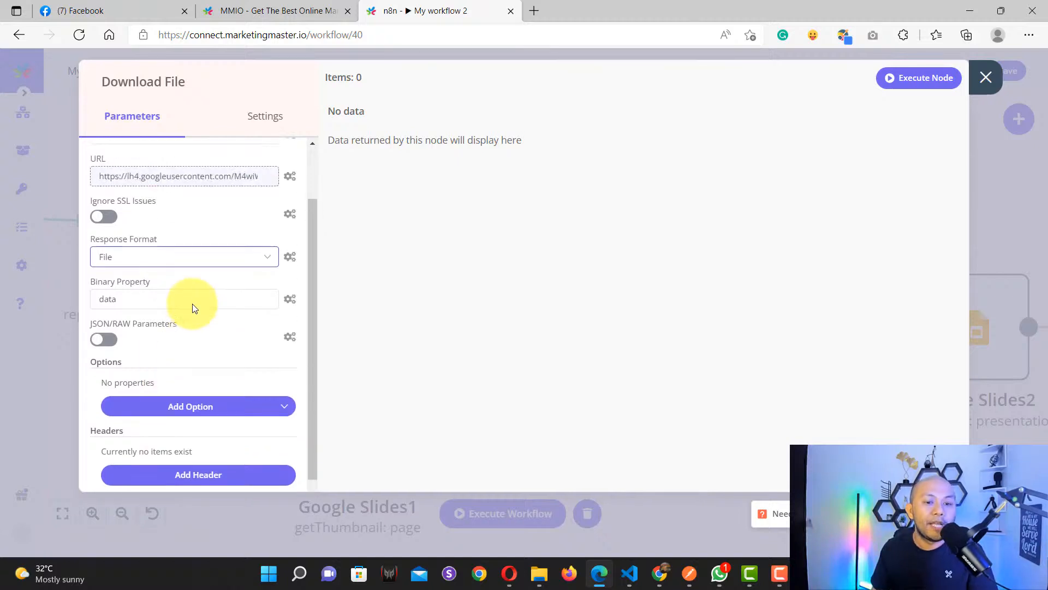
pyautogui.scroll(1, 192, 303)
pyautogui.click(985, 77)
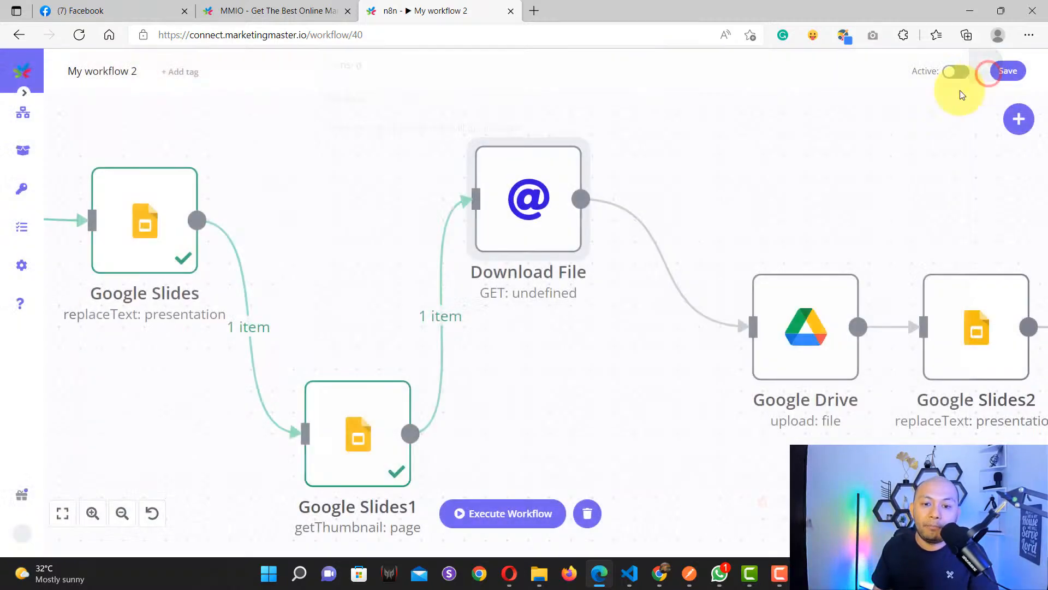
pyautogui.moveTo(831, 453); pyautogui.dragTo(553, 410)
pyautogui.moveTo(519, 287); pyautogui.dragTo(456, 286)
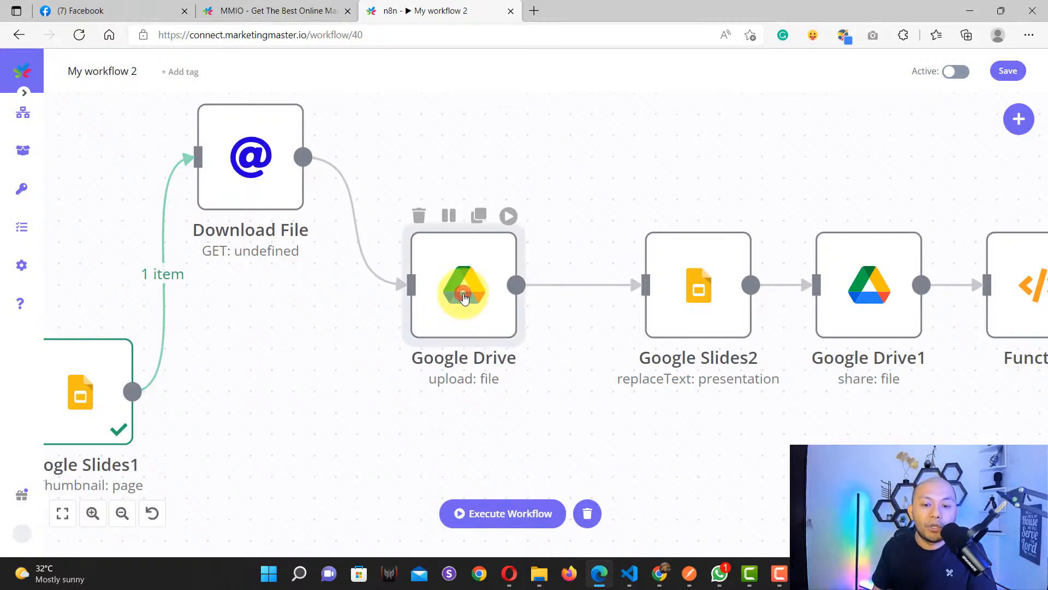
# Step: Open the Google Drive node and review its Drive credential, closing the editor without saving
pyautogui.doubleClick(462, 280)
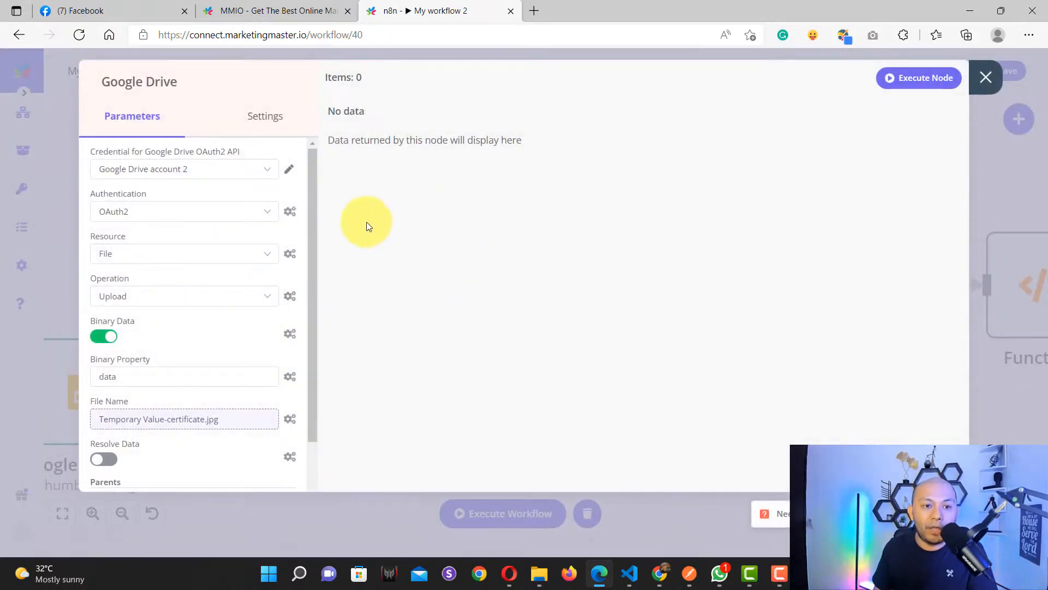
pyautogui.scroll(-2, 199, 285)
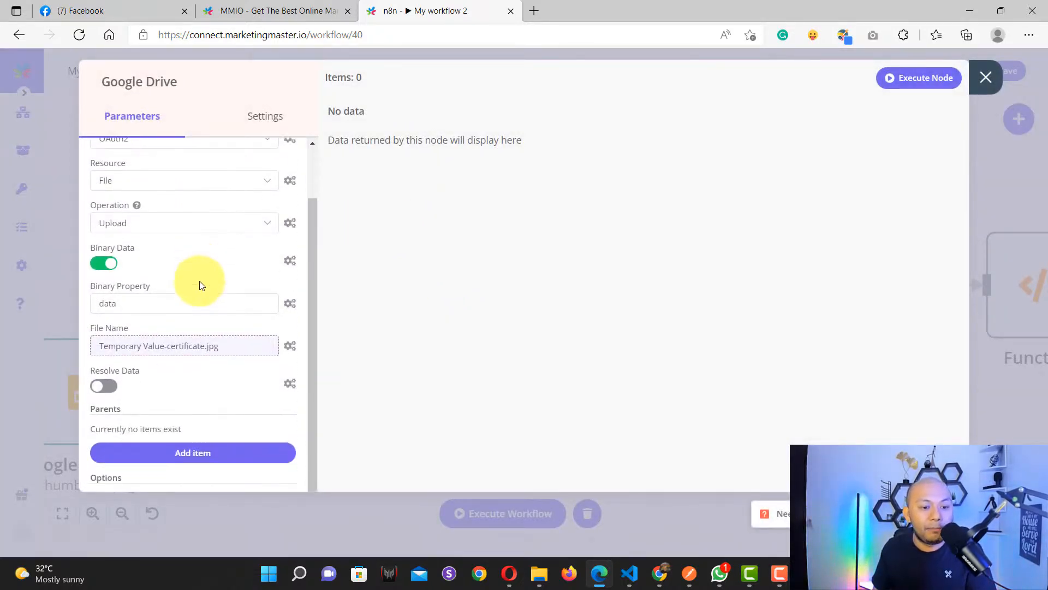
pyautogui.scroll(2, 199, 281)
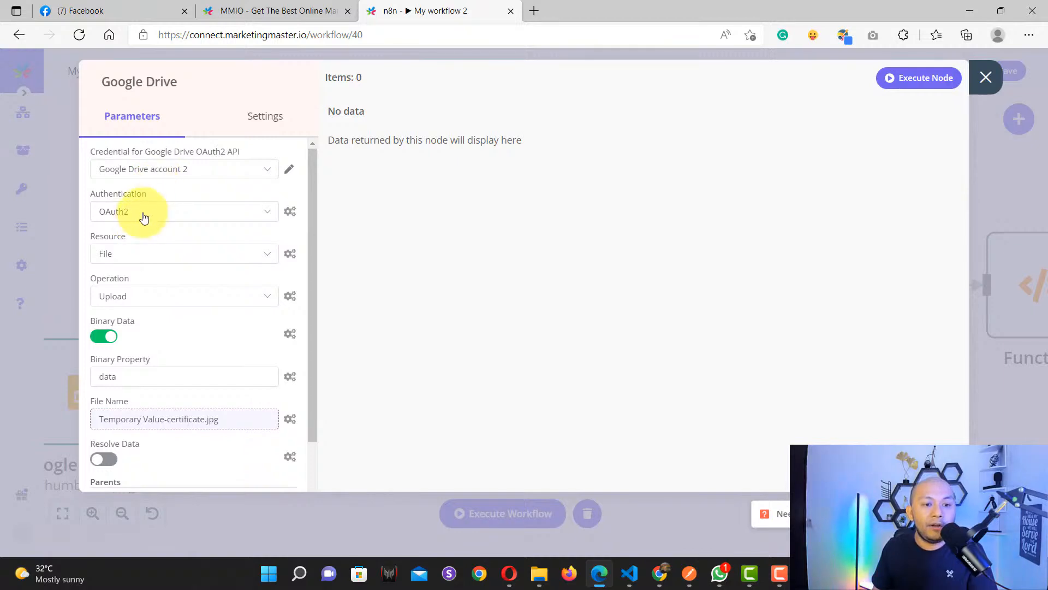
pyautogui.click(165, 172)
pyautogui.click(159, 208)
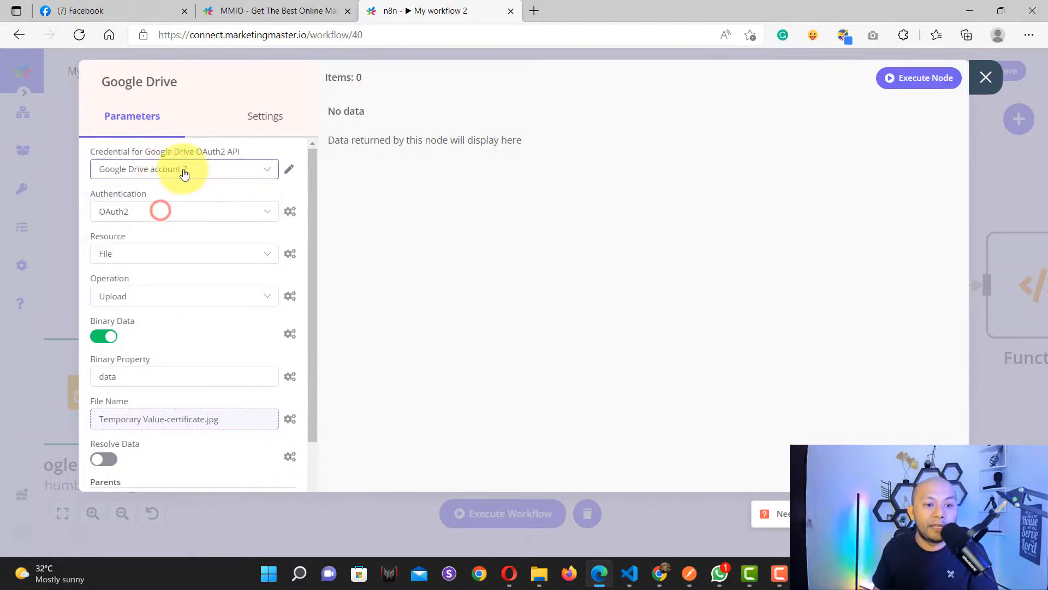
pyautogui.click(289, 174)
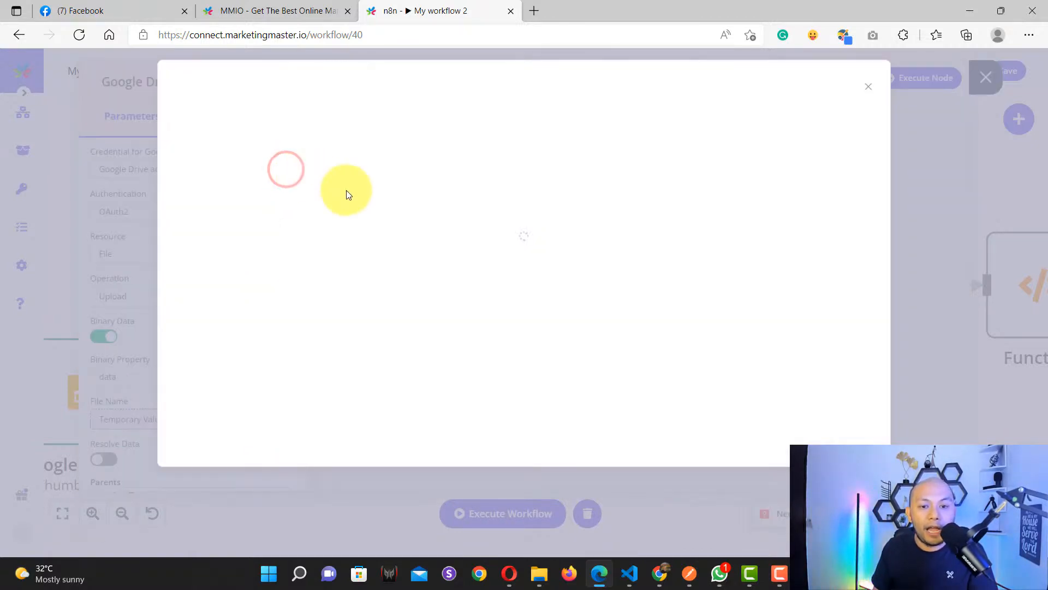
pyautogui.click(868, 89)
pyautogui.click(566, 338)
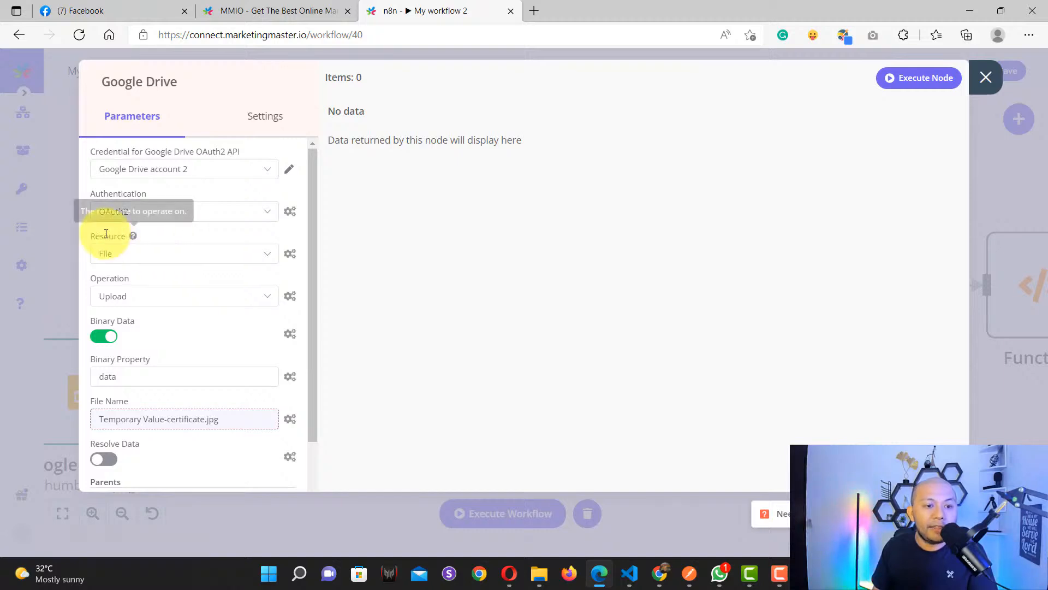
# Step: Keep File as the resource and Upload as the operation
pyautogui.click(122, 253)
pyautogui.click(119, 310)
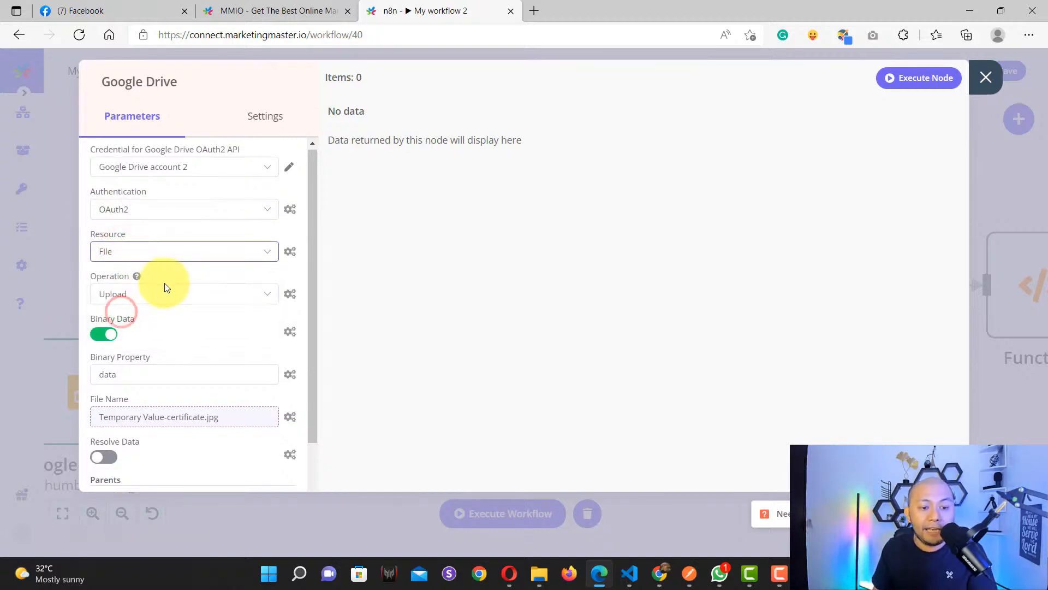
pyautogui.scroll(-1, 167, 287)
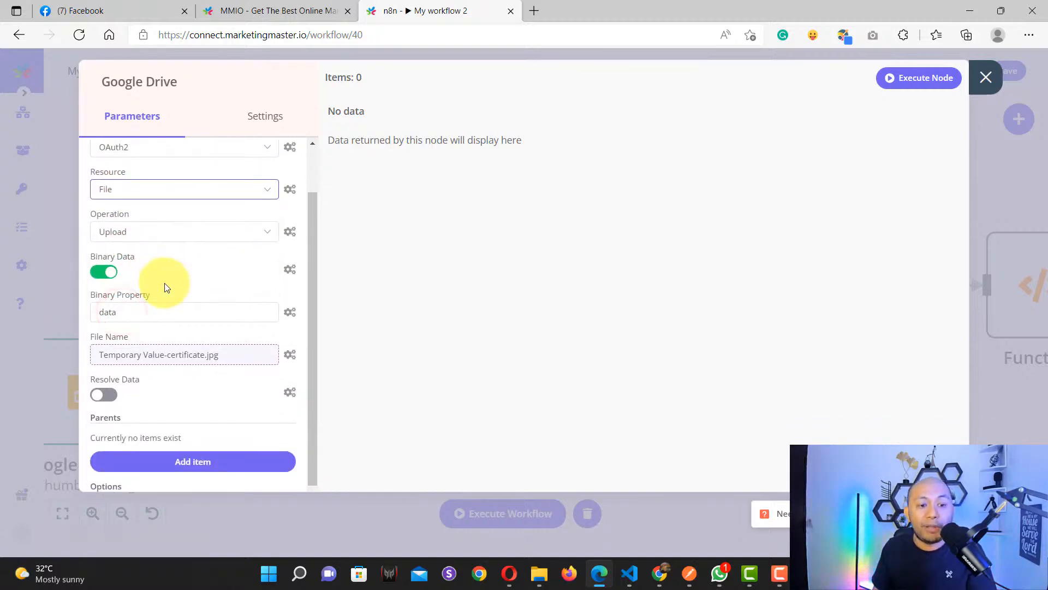
pyautogui.click(136, 232)
pyautogui.click(126, 405)
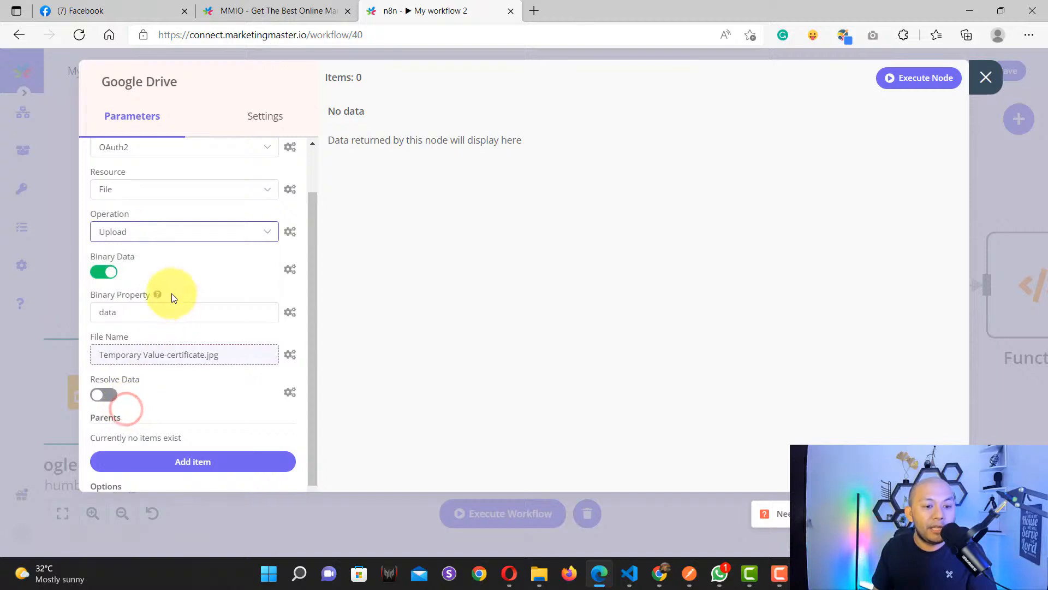
pyautogui.scroll(-1, 164, 273)
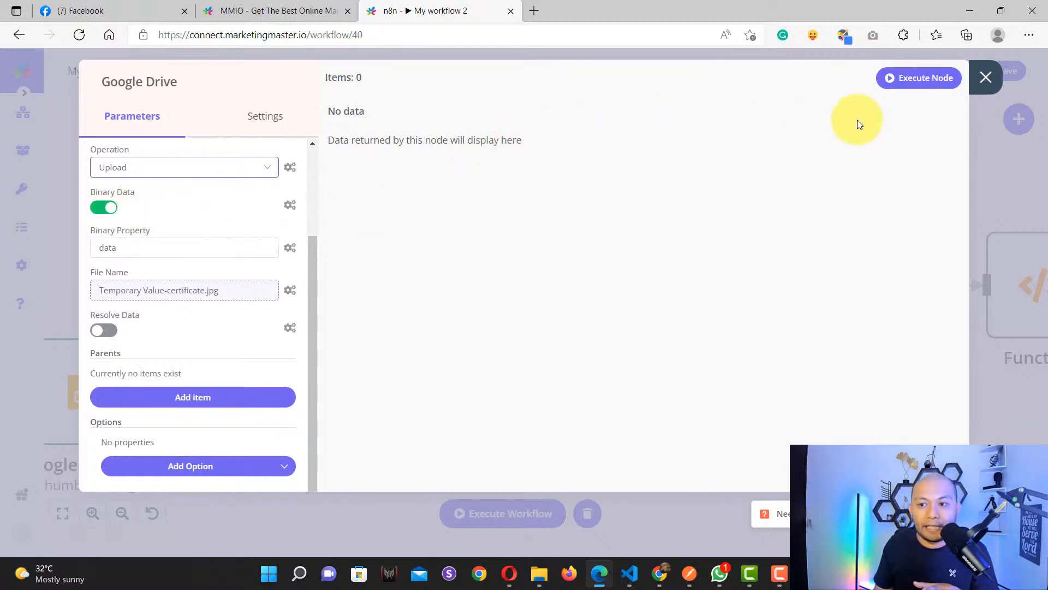
# Step: Close the current panel, reopen the Google Drive upload node, and scroll down to File Name
pyautogui.click(986, 77)
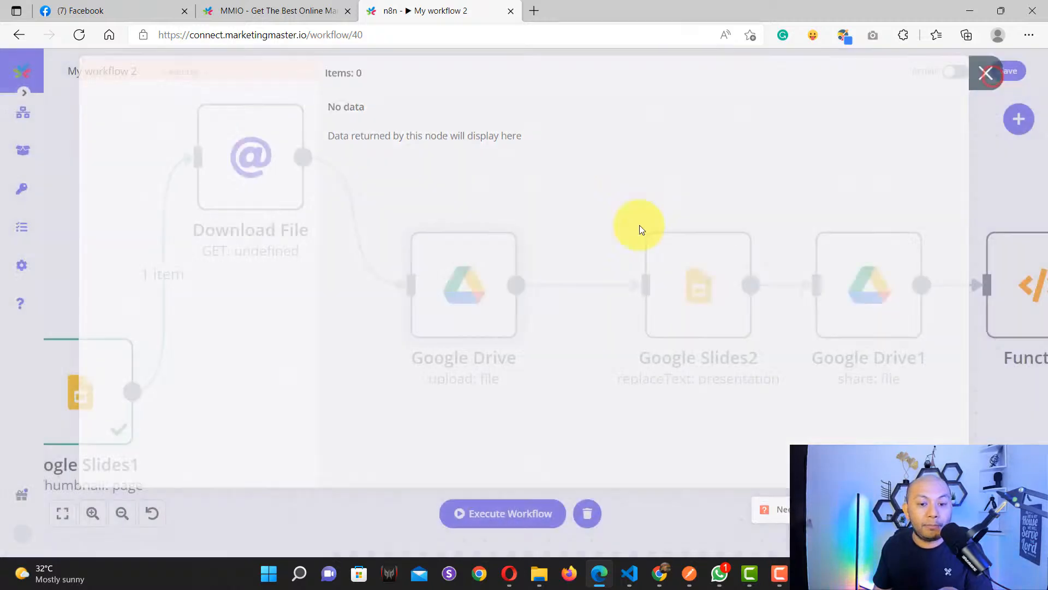
pyautogui.moveTo(301, 305); pyautogui.dragTo(389, 411)
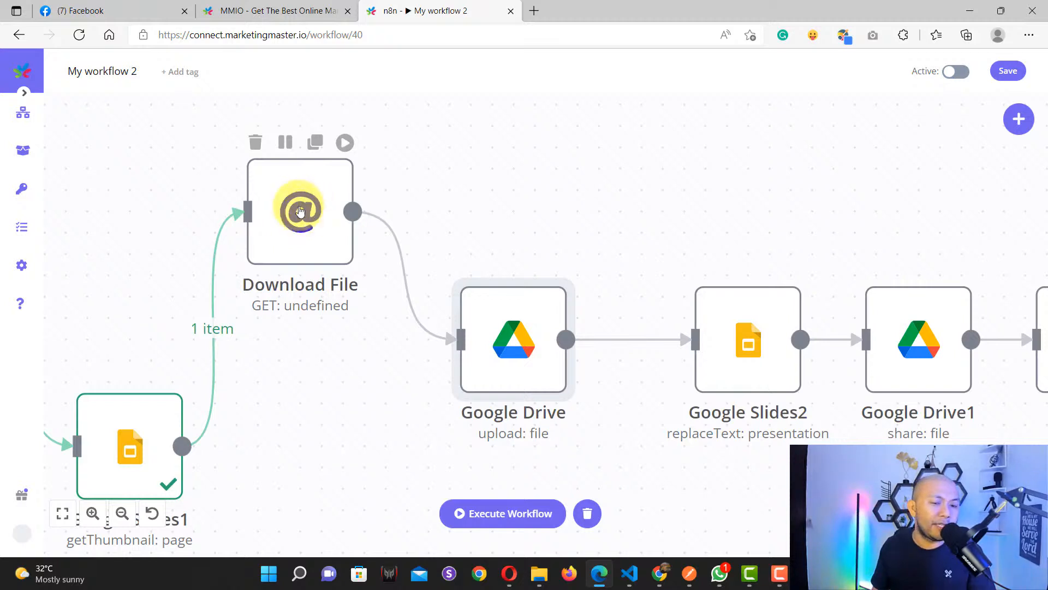
pyautogui.moveTo(492, 355)
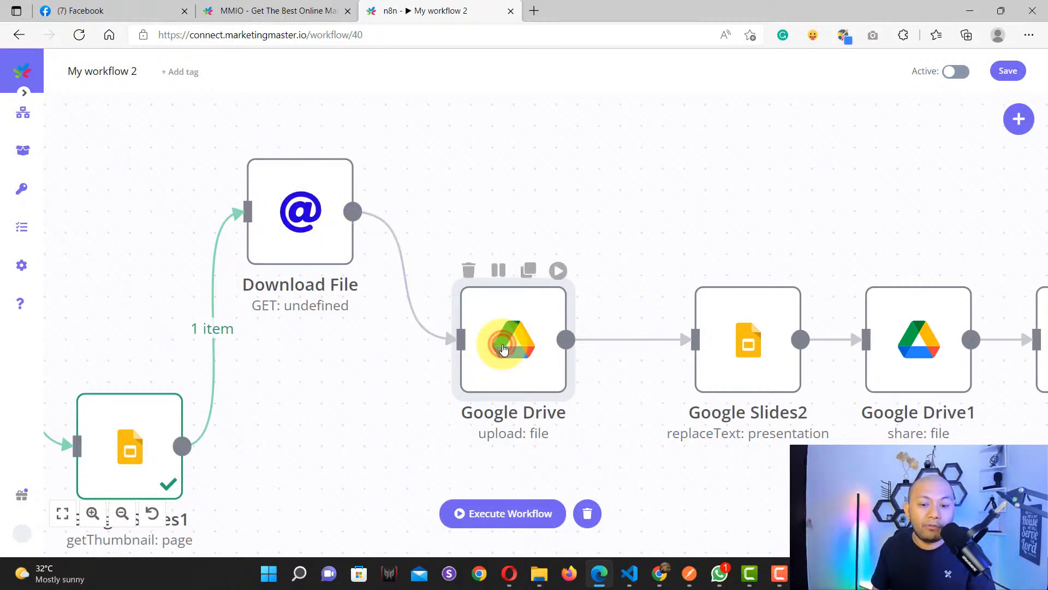
pyautogui.doubleClick(503, 350)
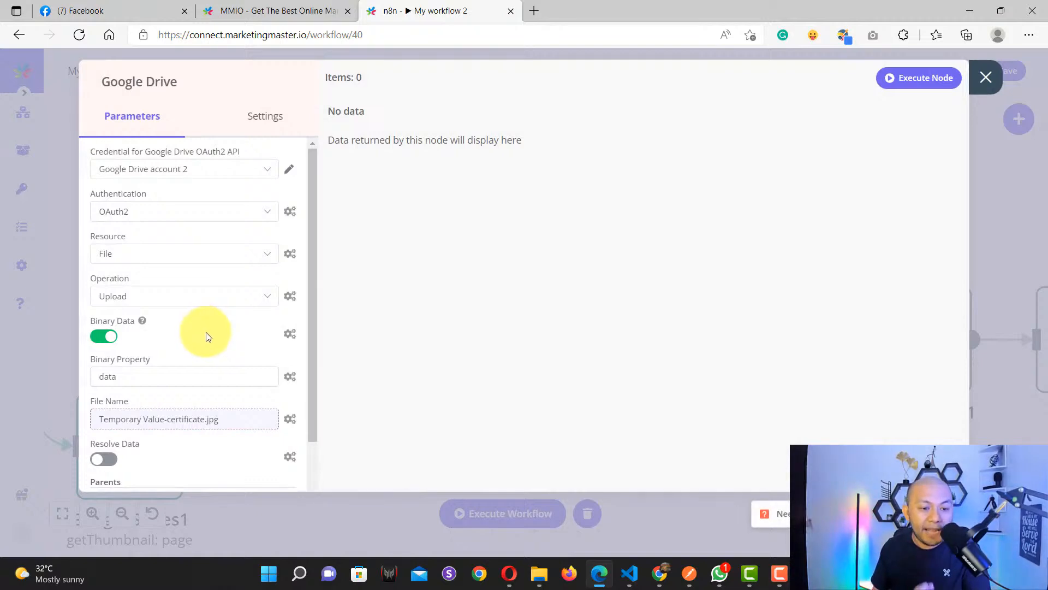
pyautogui.scroll(-3, 207, 336)
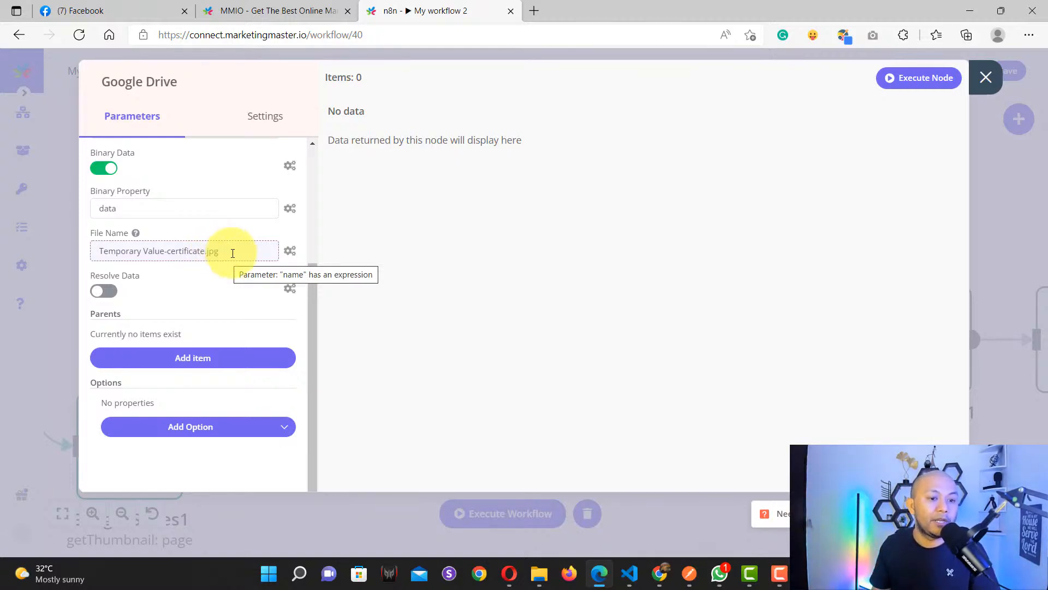
pyautogui.click(289, 250)
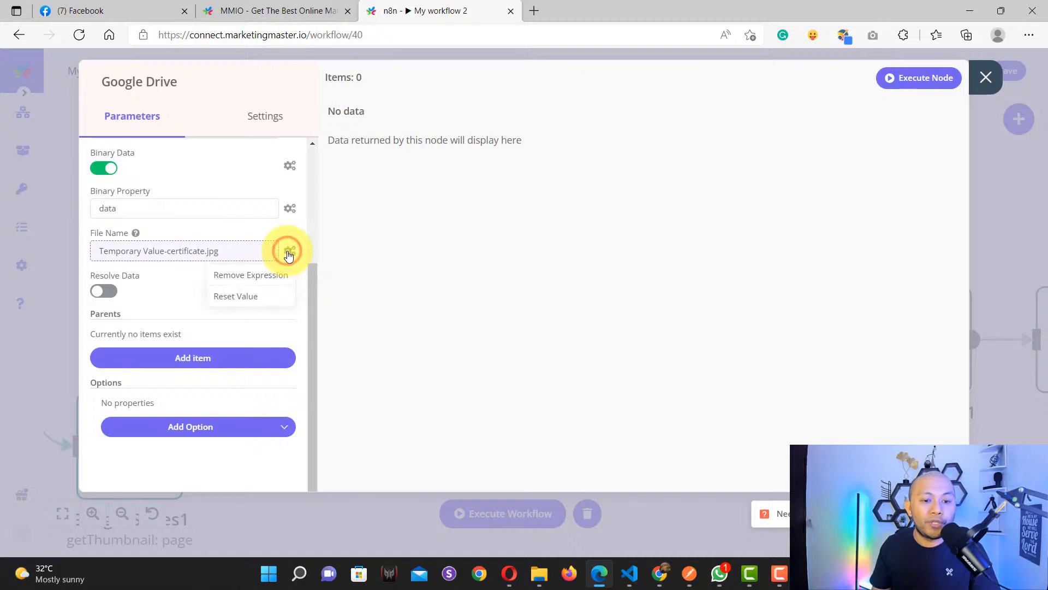
pyautogui.click(218, 250)
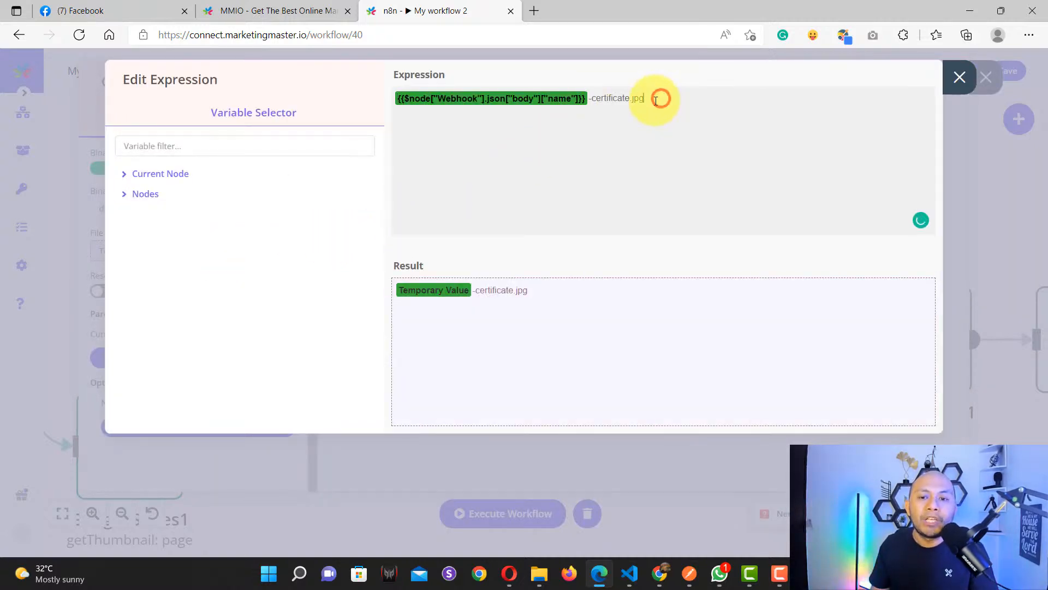
pyautogui.moveTo(586, 98); pyautogui.dragTo(374, 97)
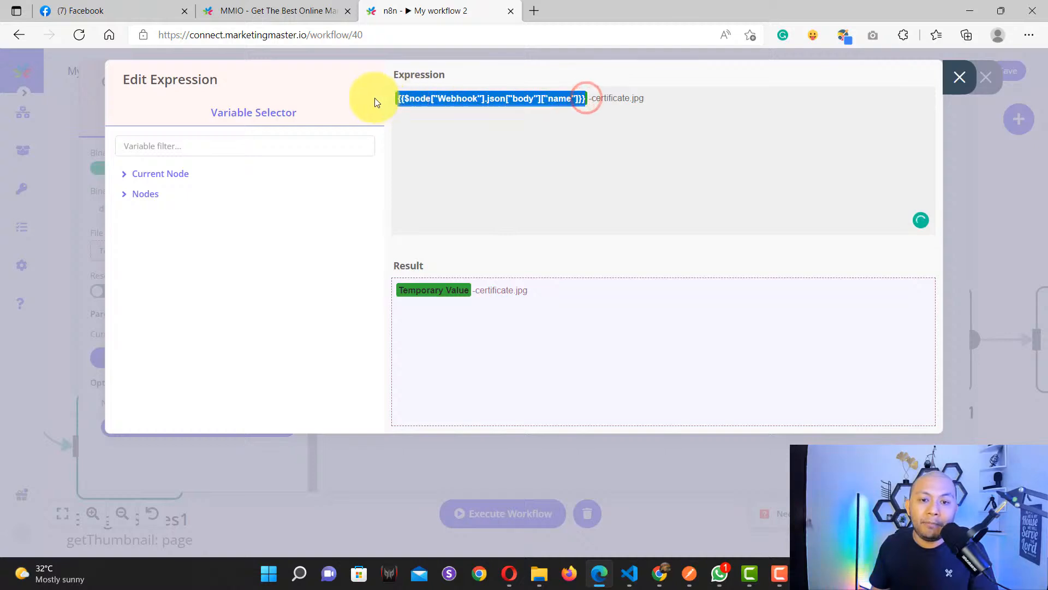
pyautogui.click(424, 122)
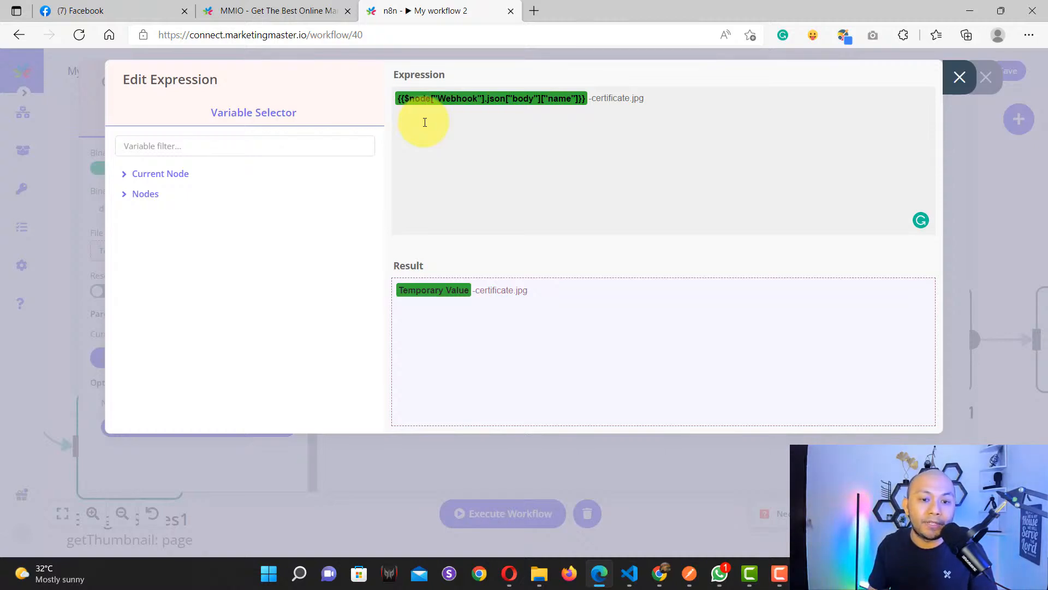
pyautogui.doubleClick(606, 95)
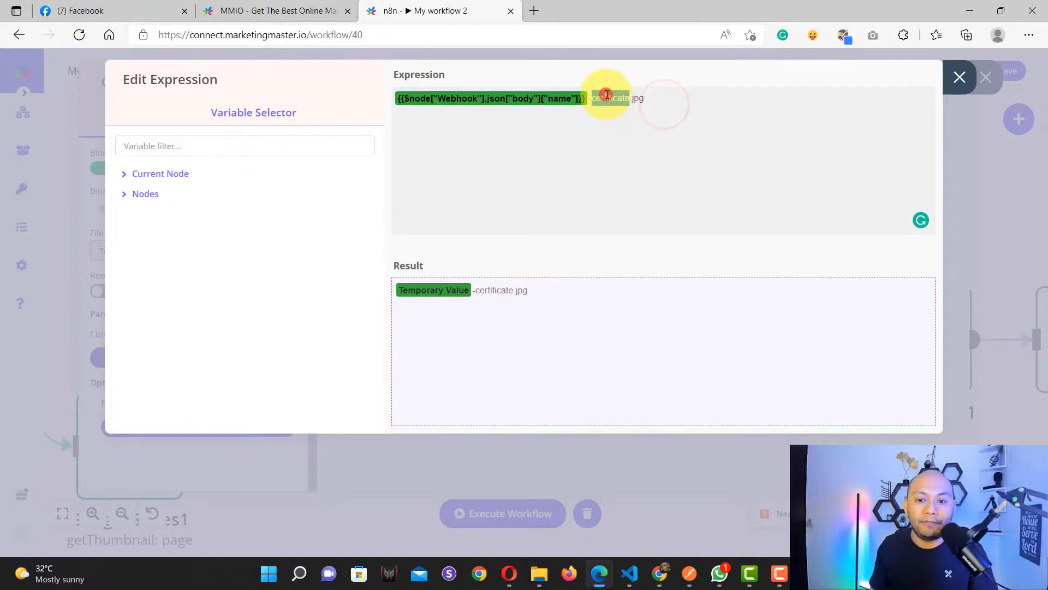
pyautogui.click(658, 96)
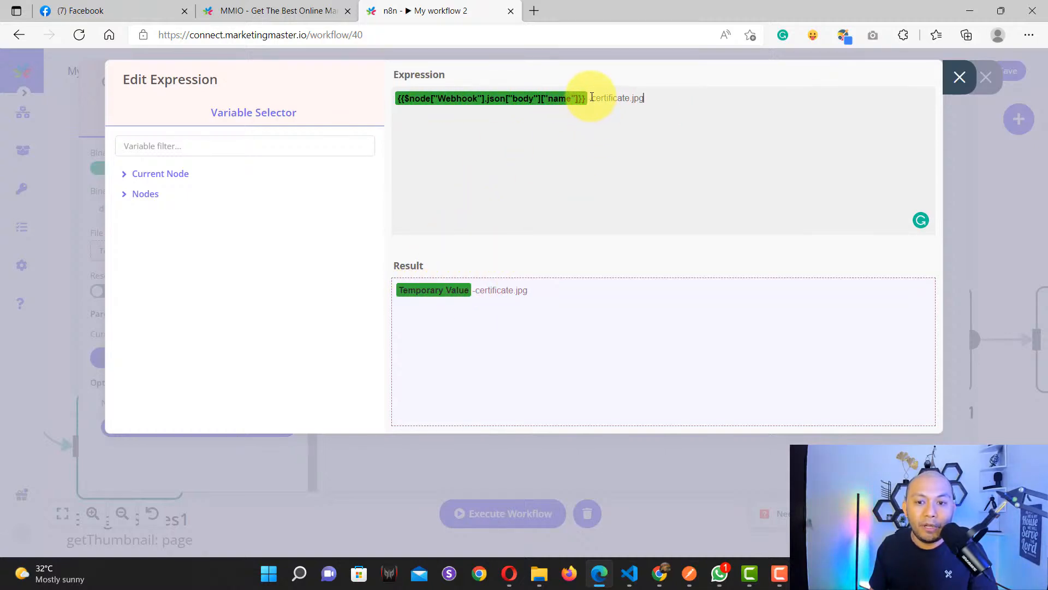
pyautogui.moveTo(597, 97); pyautogui.dragTo(627, 94)
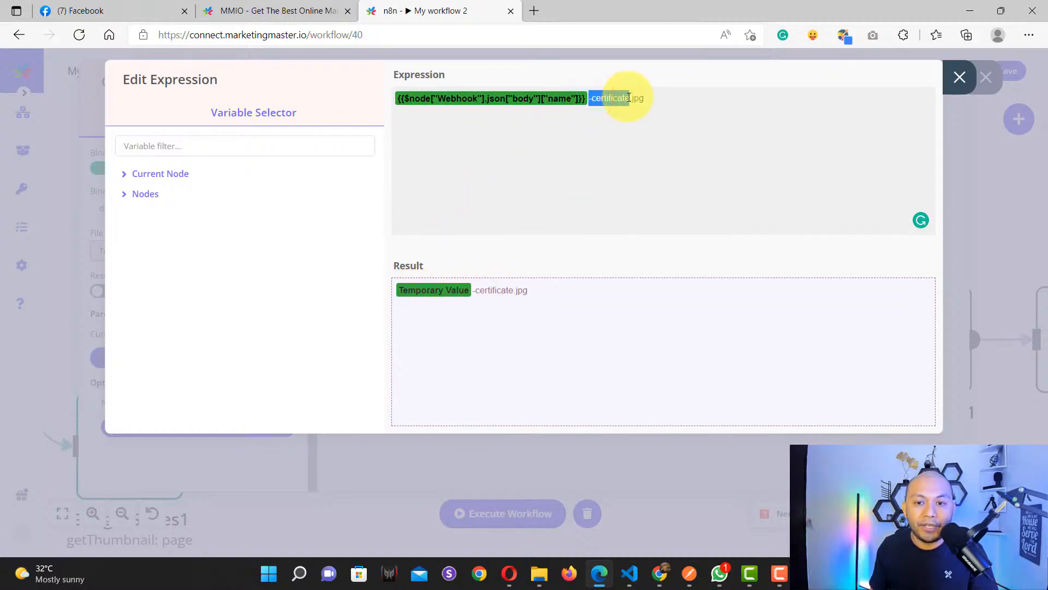
pyautogui.click(663, 98)
pyautogui.click(959, 77)
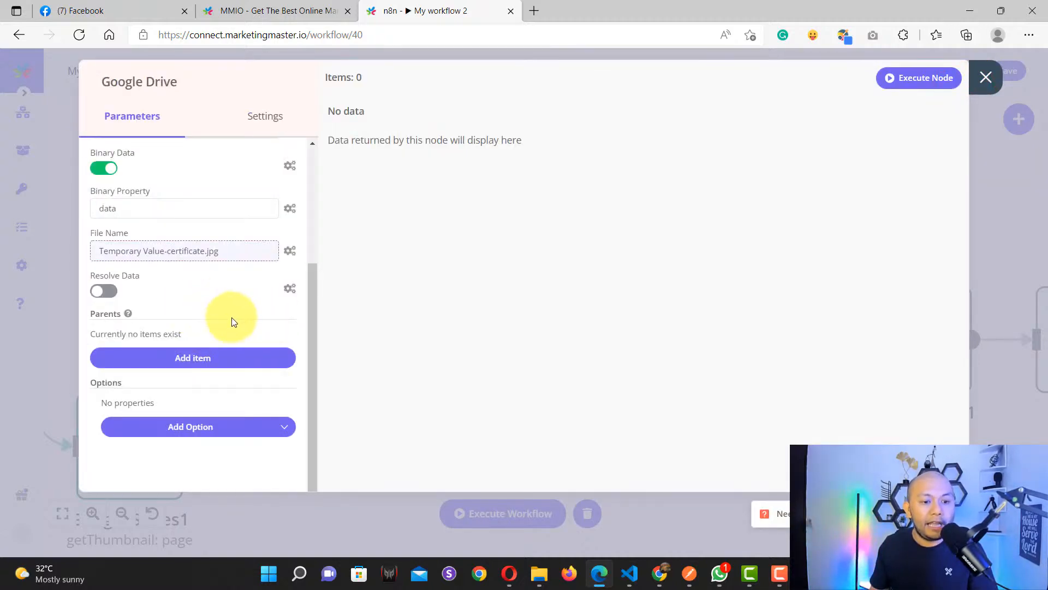
# Step: Run the Google Drive node to upload Temporary Value-certificate.jpg and highlight the returned file id
pyautogui.click(912, 83)
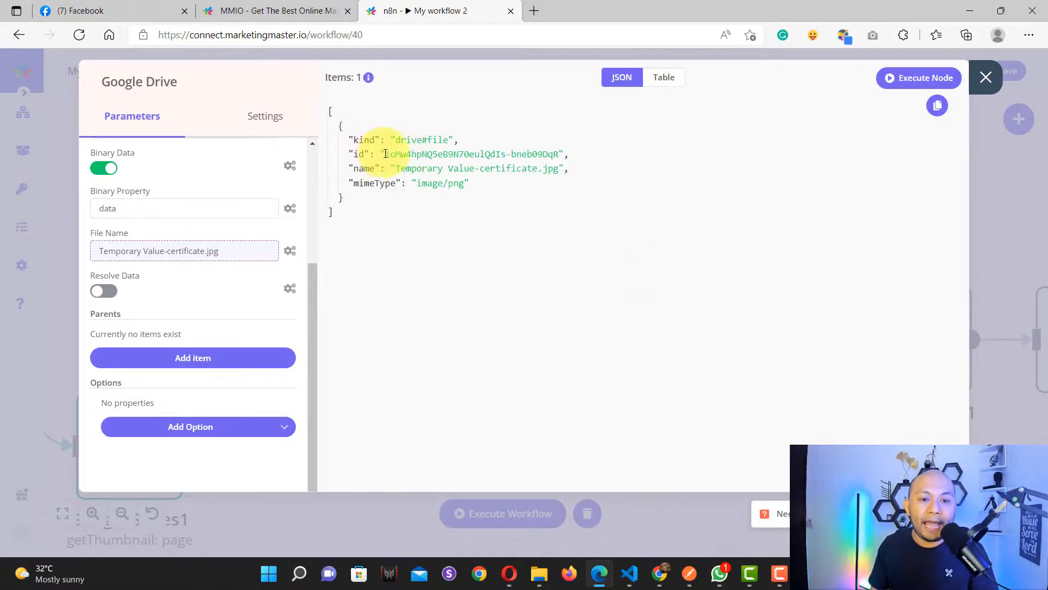
pyautogui.moveTo(383, 154); pyautogui.dragTo(559, 154)
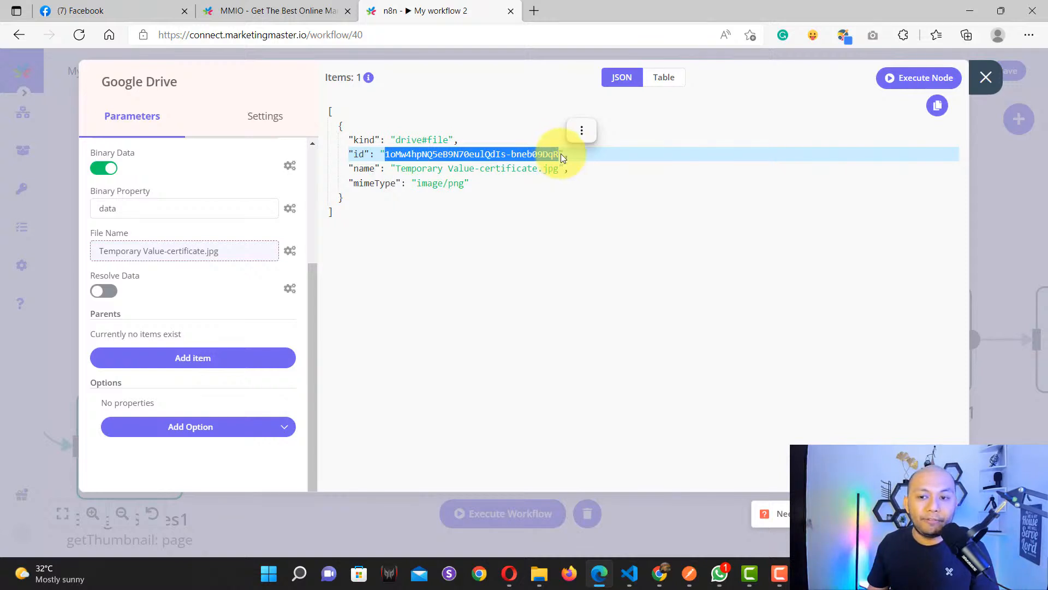
# Step: Close the Google Drive node, then review and close the Google Slides2 node's settings
pyautogui.click(985, 78)
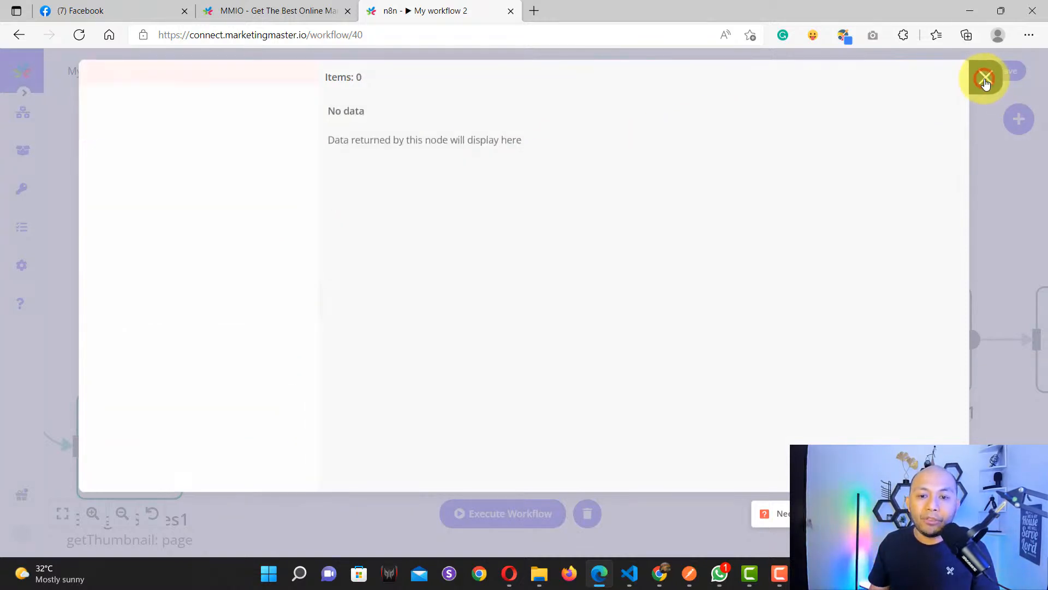
pyautogui.moveTo(827, 473); pyautogui.dragTo(573, 440)
pyautogui.click(498, 335)
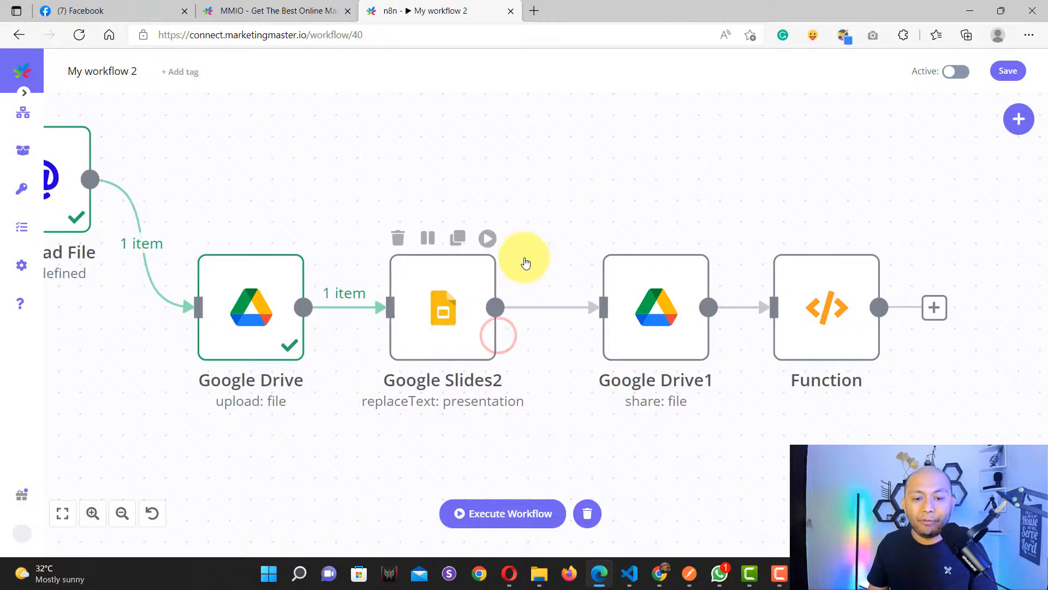
pyautogui.click(453, 313)
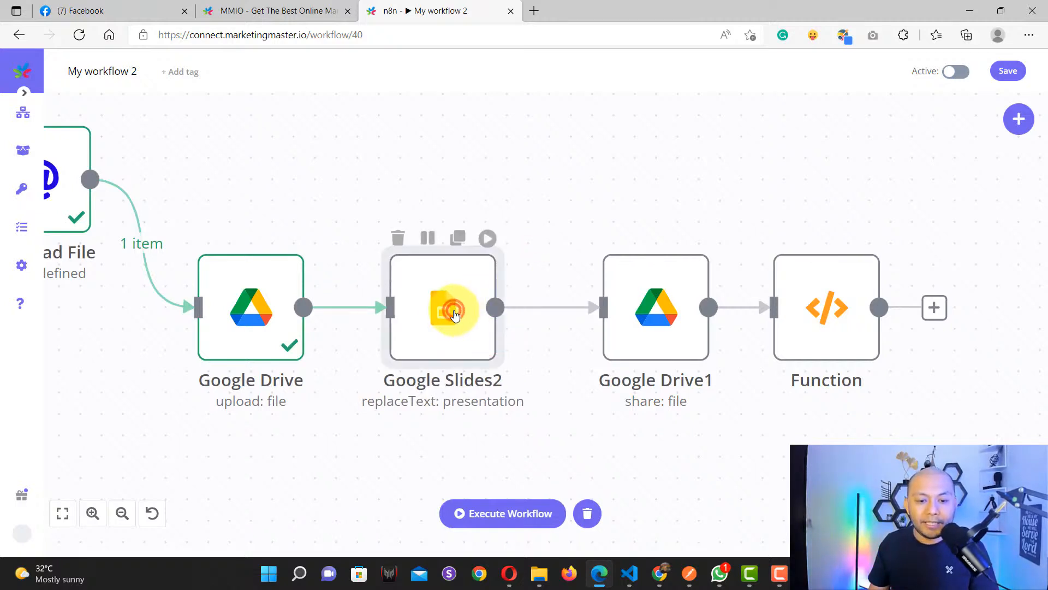
pyautogui.doubleClick(454, 314)
pyautogui.scroll(-3, 207, 298)
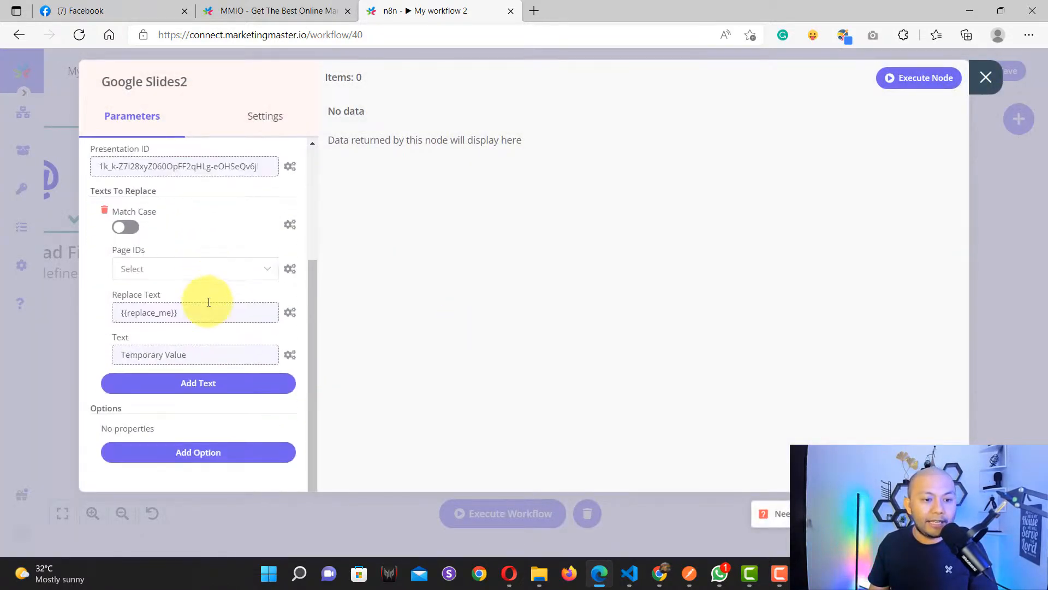
pyautogui.scroll(4, 208, 305)
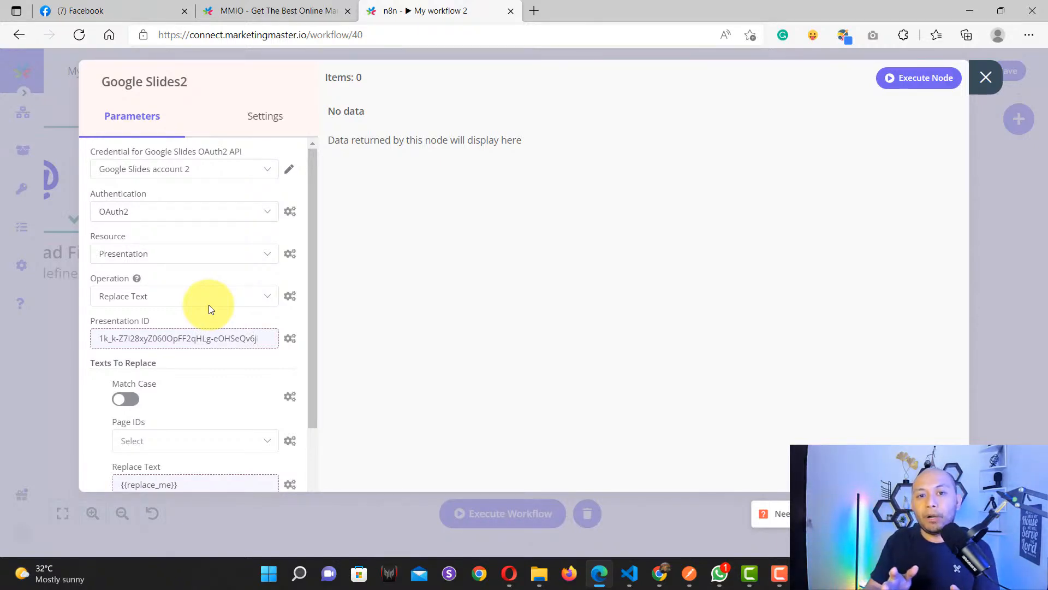
pyautogui.click(996, 75)
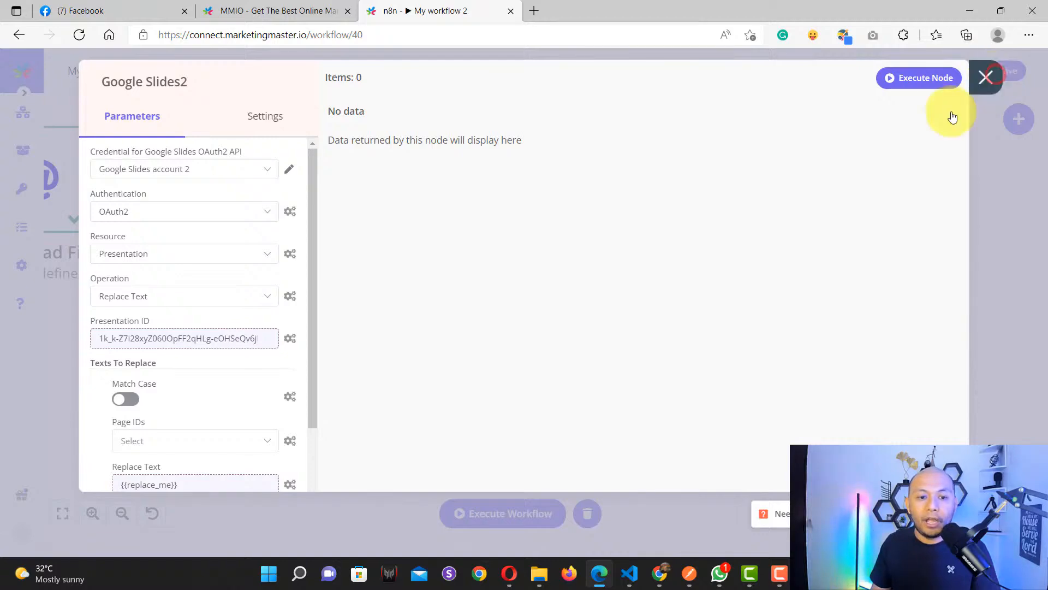
pyautogui.scroll(-5, 456, 346)
pyautogui.moveTo(238, 416); pyautogui.dragTo(399, 417)
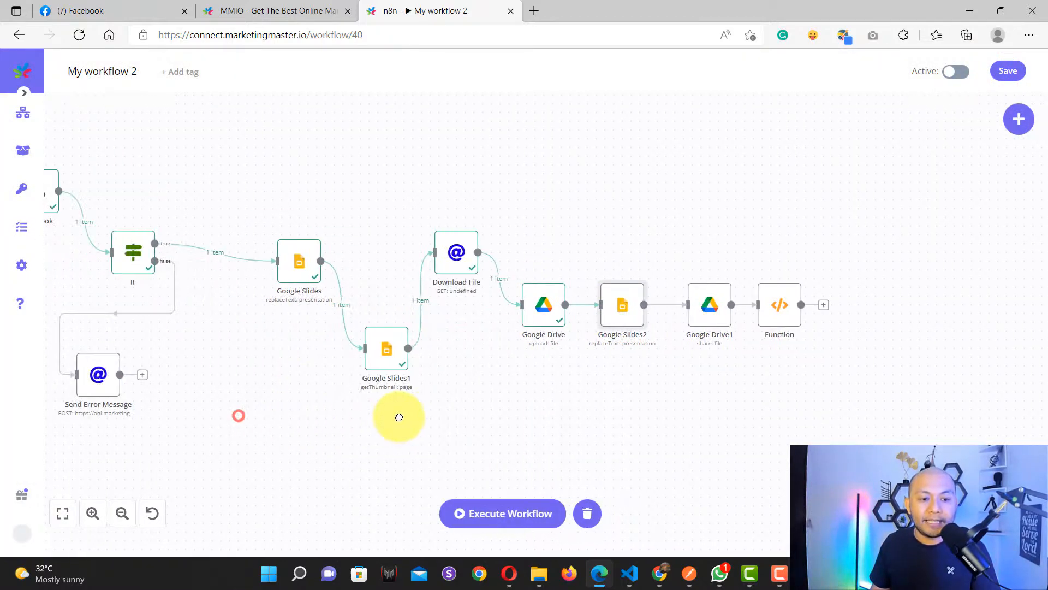
pyautogui.scroll(5, 311, 304)
pyautogui.scroll(-5, 276, 294)
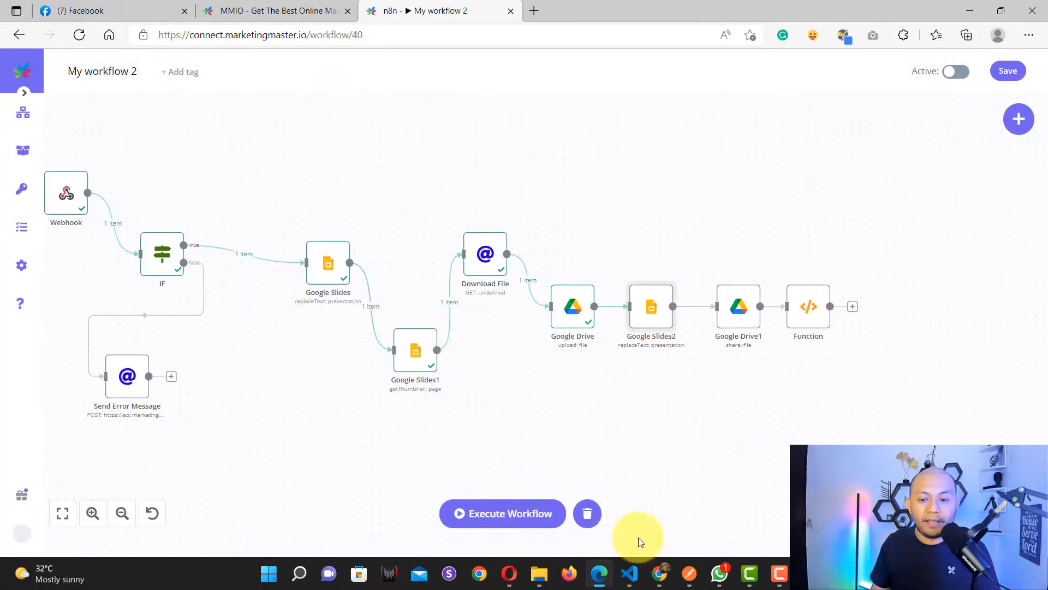
# Step: In the Certificate Test slide, highlight the {{replace_me}} placeholder text under PRESENTED TO
pyautogui.click(660, 573)
pyautogui.click(551, 371)
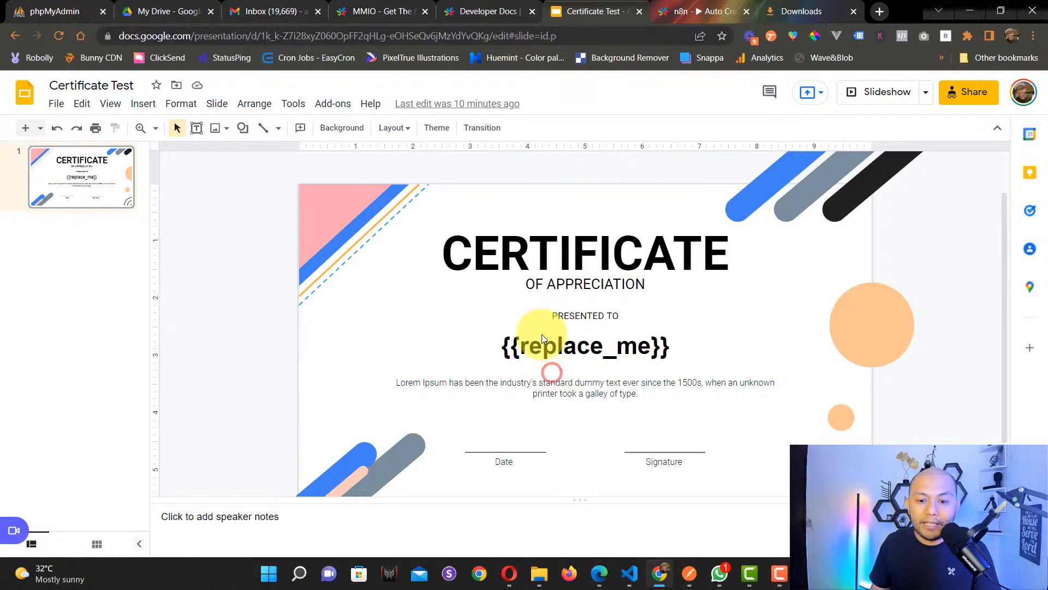
pyautogui.click(543, 342)
pyautogui.click(493, 348)
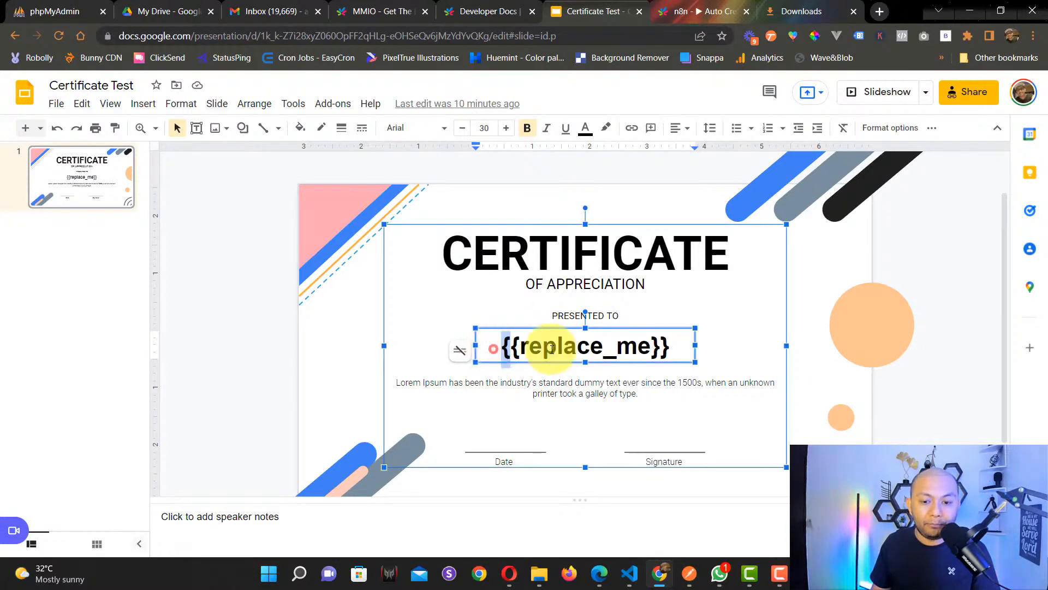
pyautogui.moveTo(551, 350); pyautogui.dragTo(684, 349)
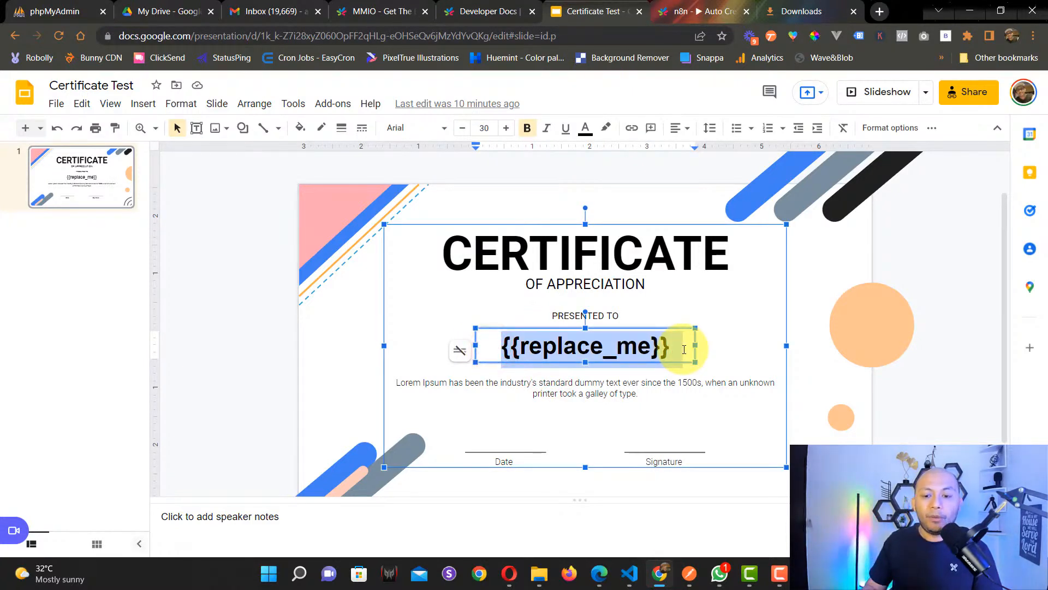
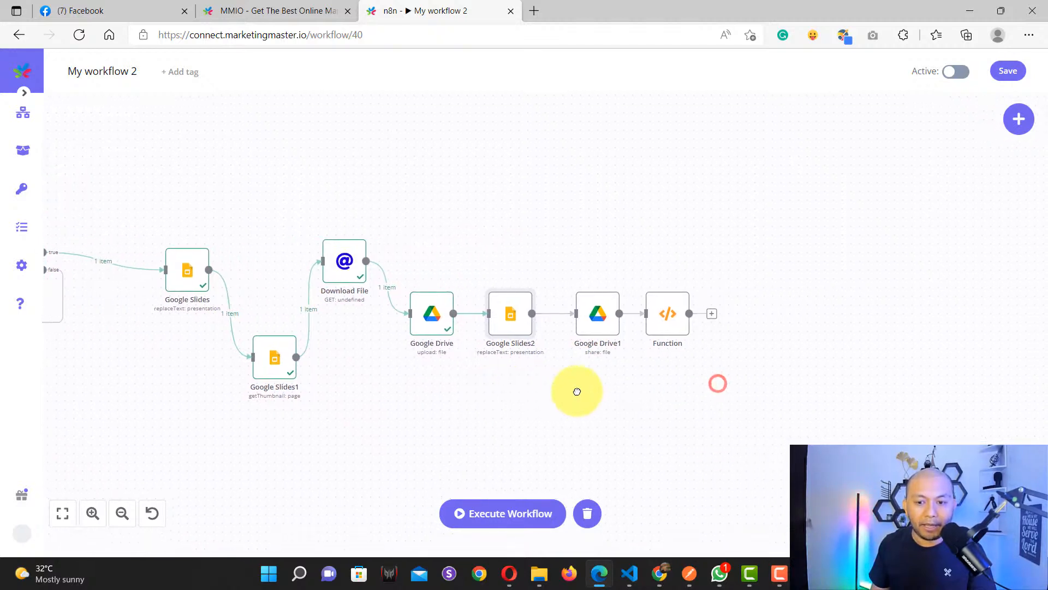
# Step: Pan the workflow canvas to centre the nodes after Download File
pyautogui.scroll(4, 510, 318)
pyautogui.scroll(-1, 498, 321)
pyautogui.moveTo(592, 269); pyautogui.dragTo(547, 213)
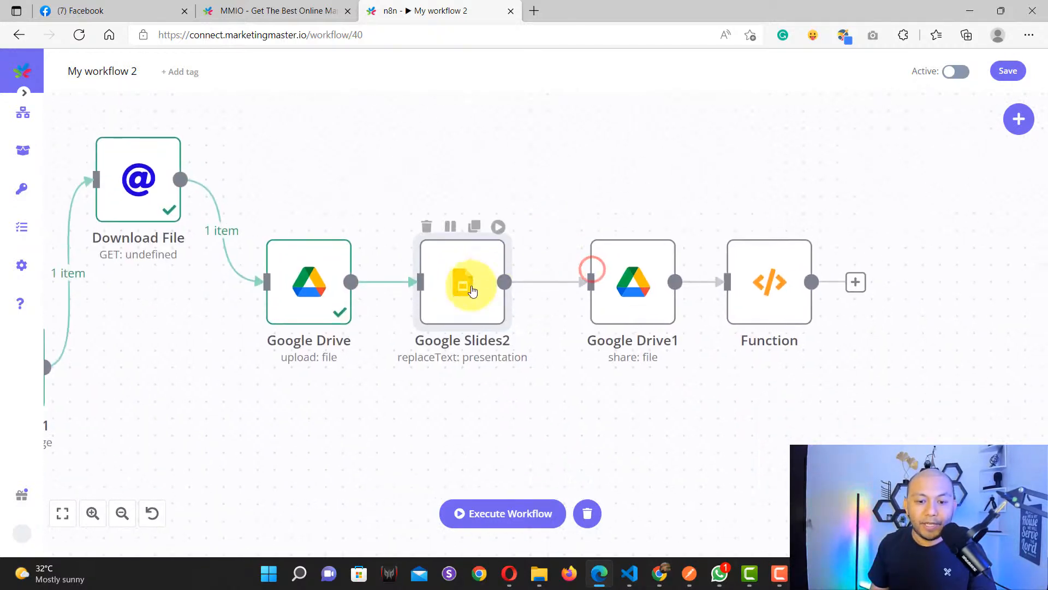
# Step: Trace Google Slides2's Presentation ID expression to Google Slides > Output Data > JSON > presentationId
pyautogui.doubleClick(464, 284)
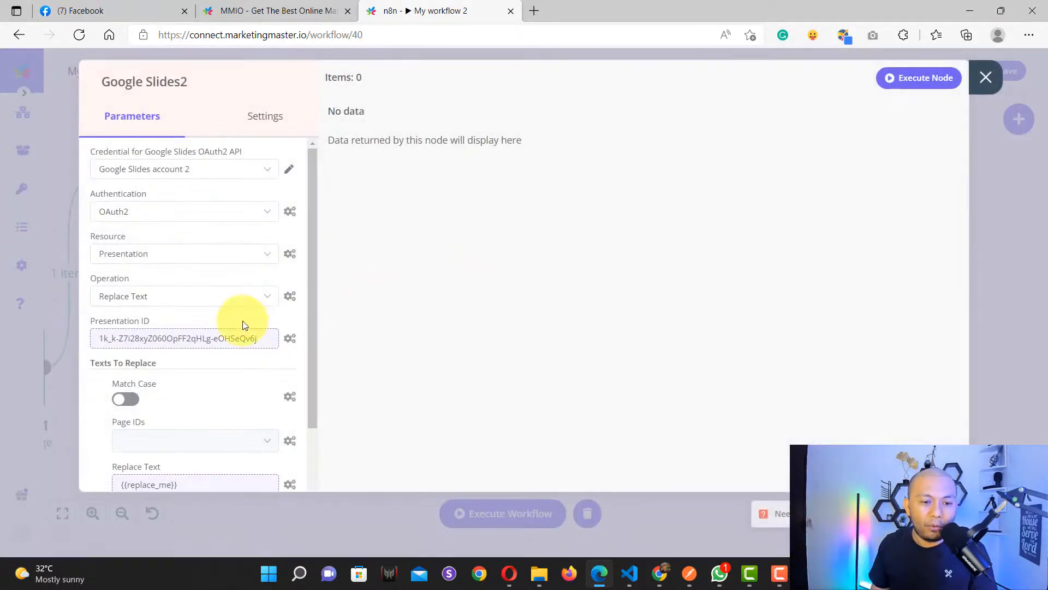
pyautogui.scroll(-4, 223, 329)
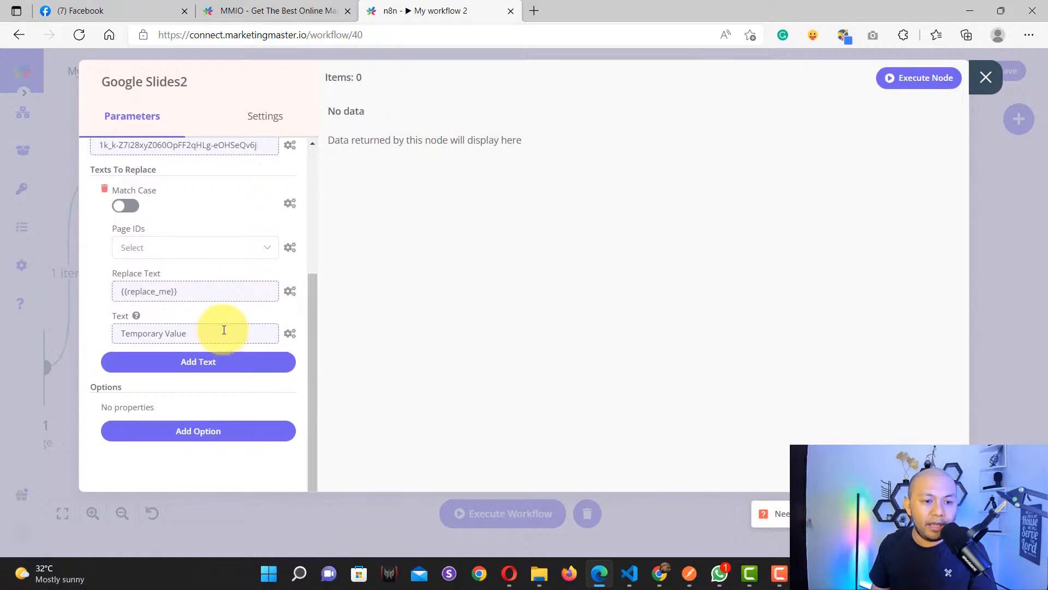
pyautogui.scroll(4, 223, 329)
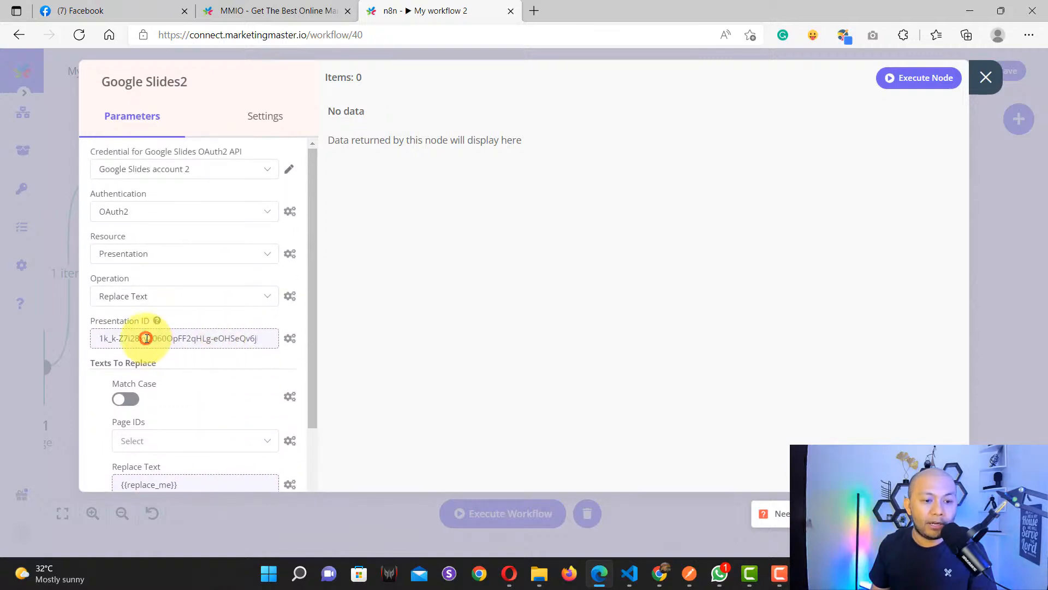
pyautogui.click(145, 338)
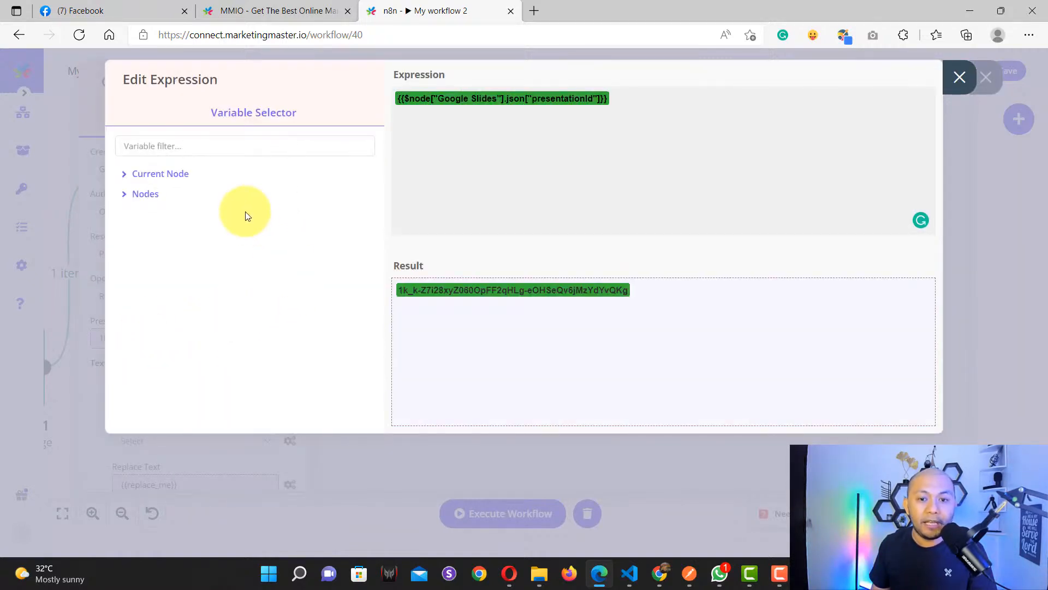
pyautogui.click(144, 201)
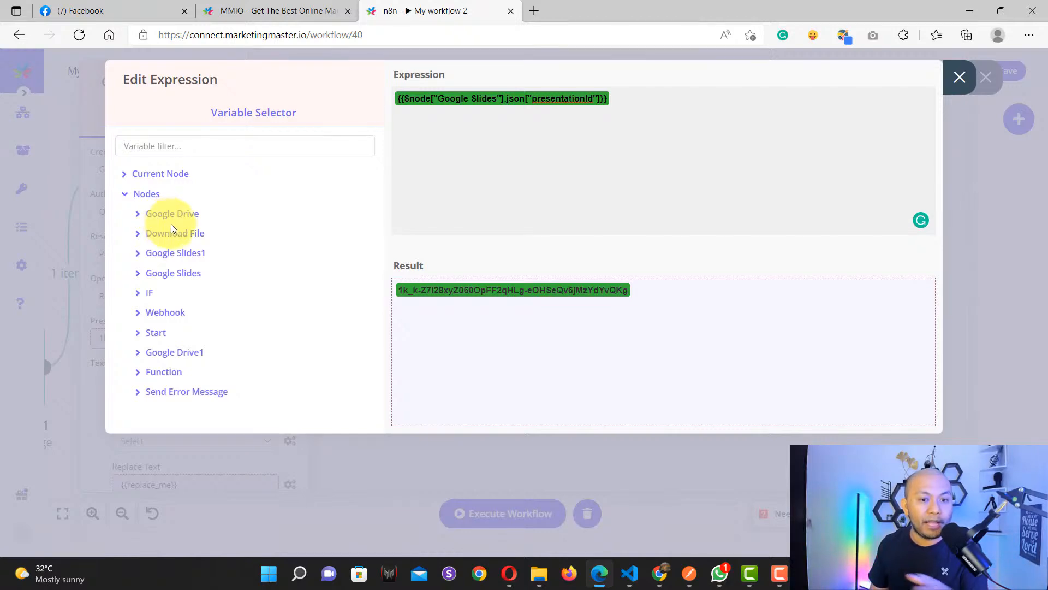
pyautogui.click(191, 275)
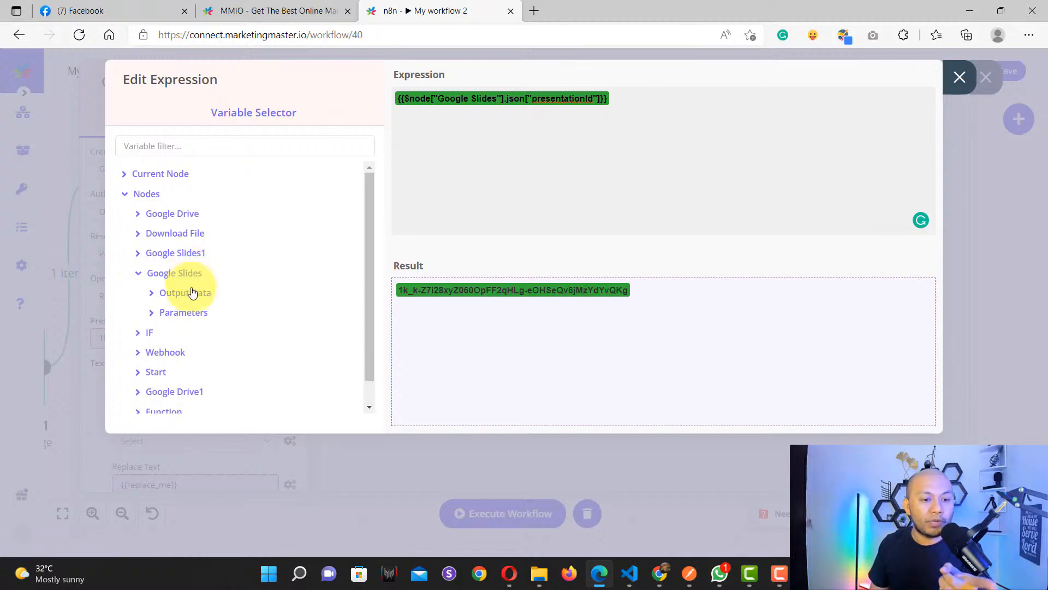
pyautogui.click(194, 297)
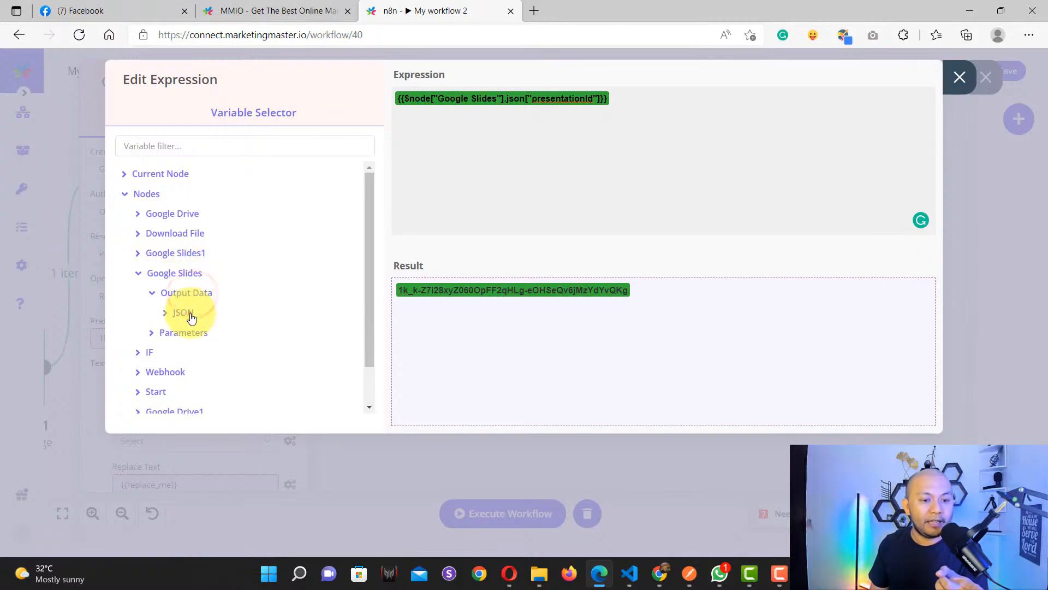
pyautogui.click(192, 312)
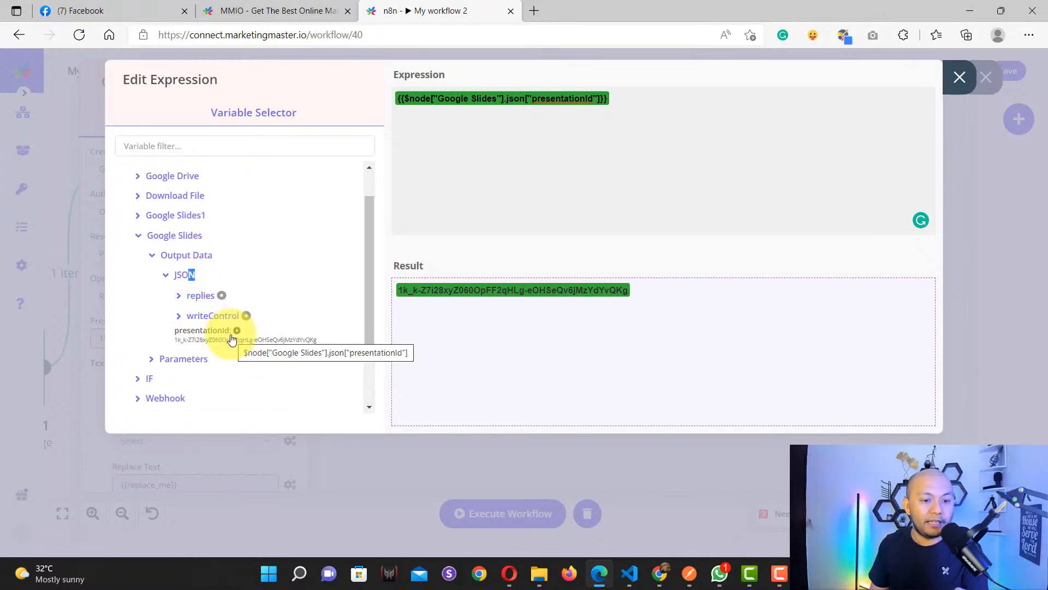
pyautogui.click(960, 78)
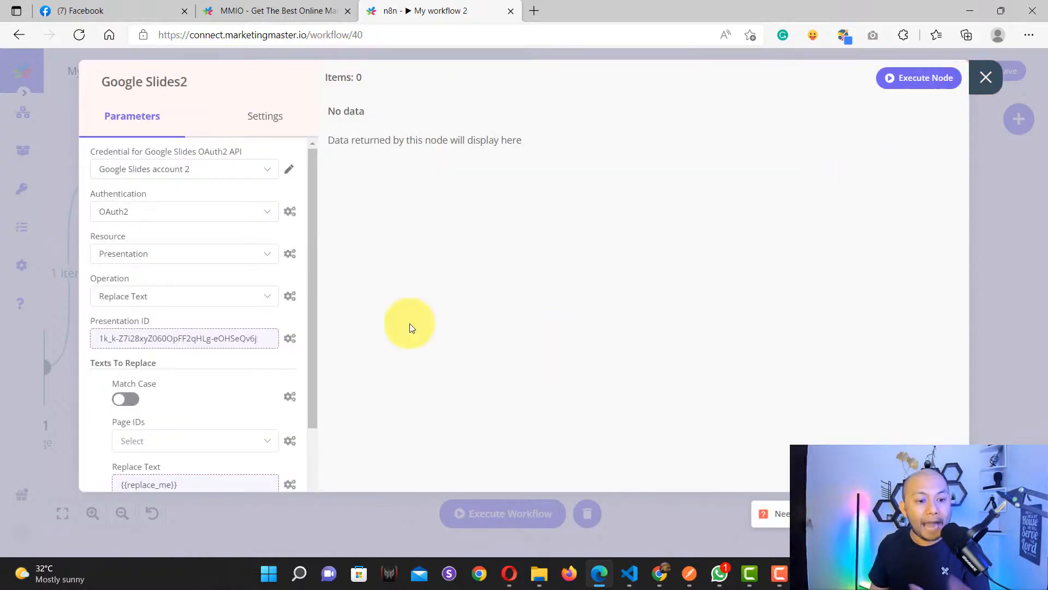
pyautogui.scroll(-4, 218, 396)
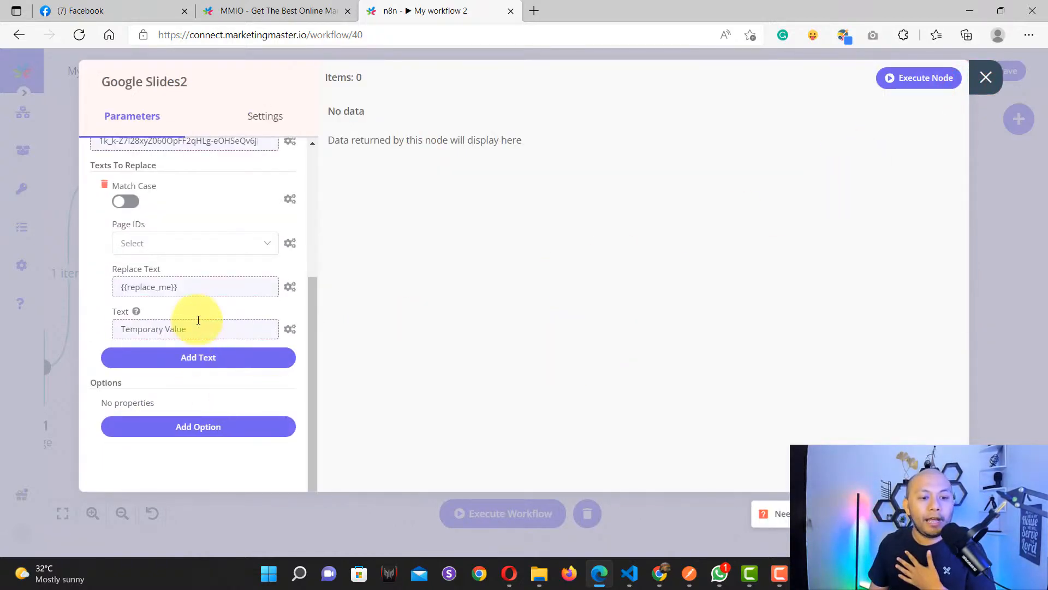
pyautogui.scroll(1, 198, 323)
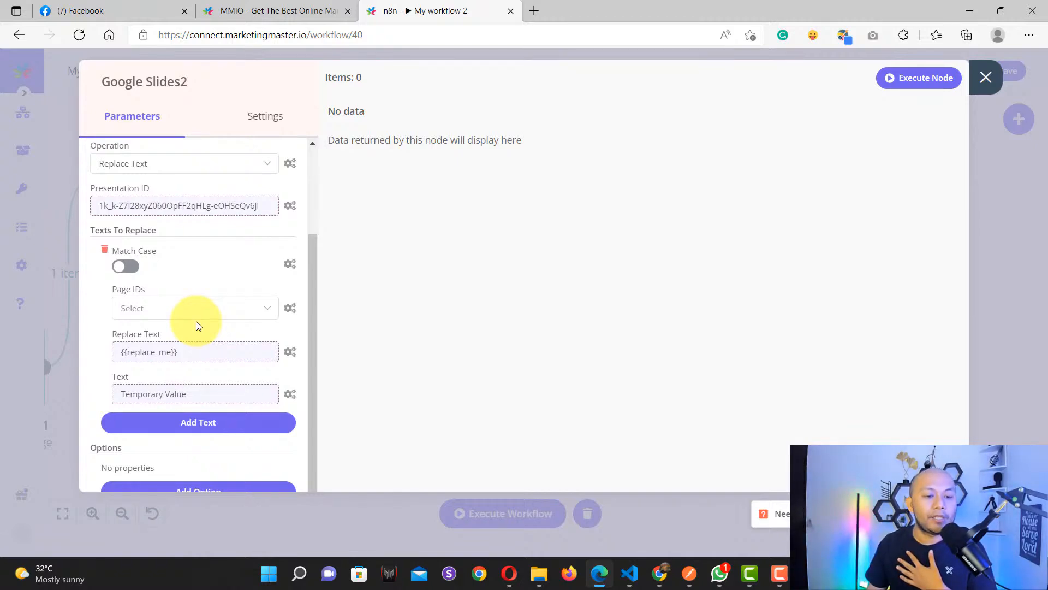
pyautogui.click(188, 394)
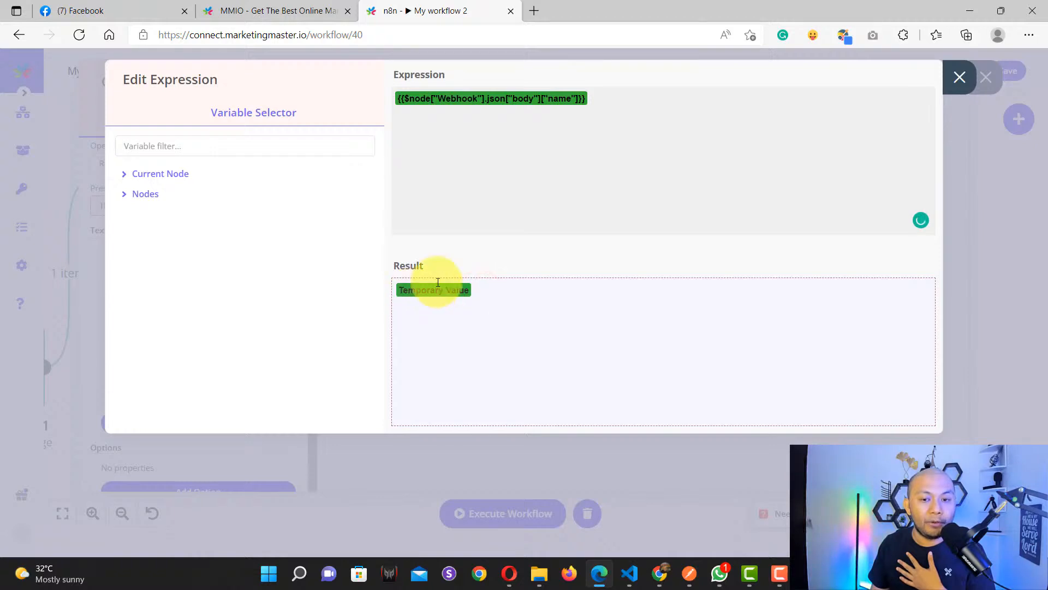
pyautogui.click(960, 78)
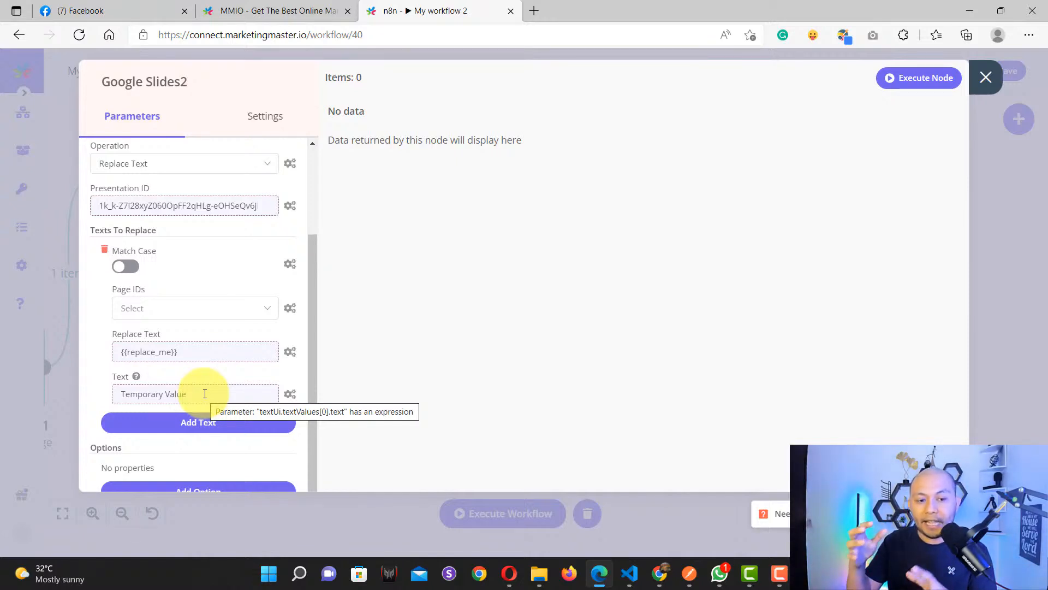
pyautogui.click(211, 351)
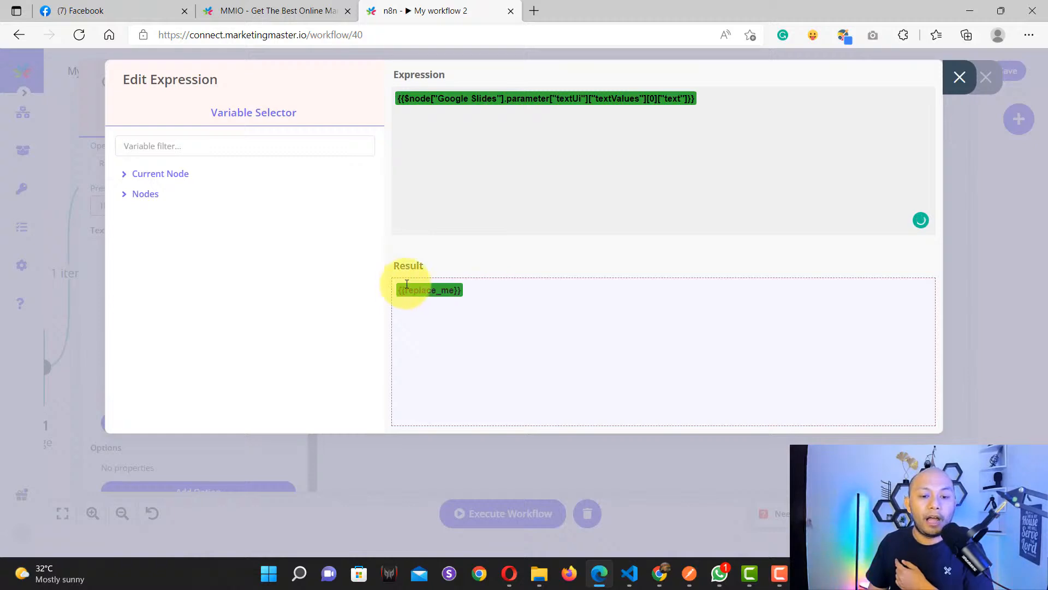
pyautogui.doubleClick(410, 286)
pyautogui.click(499, 286)
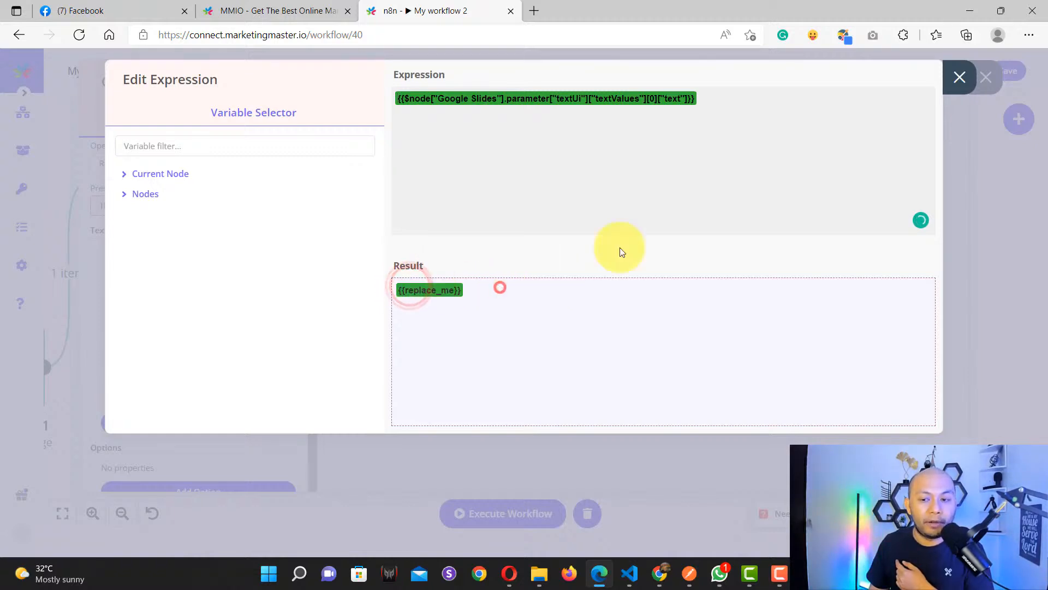
pyautogui.click(960, 85)
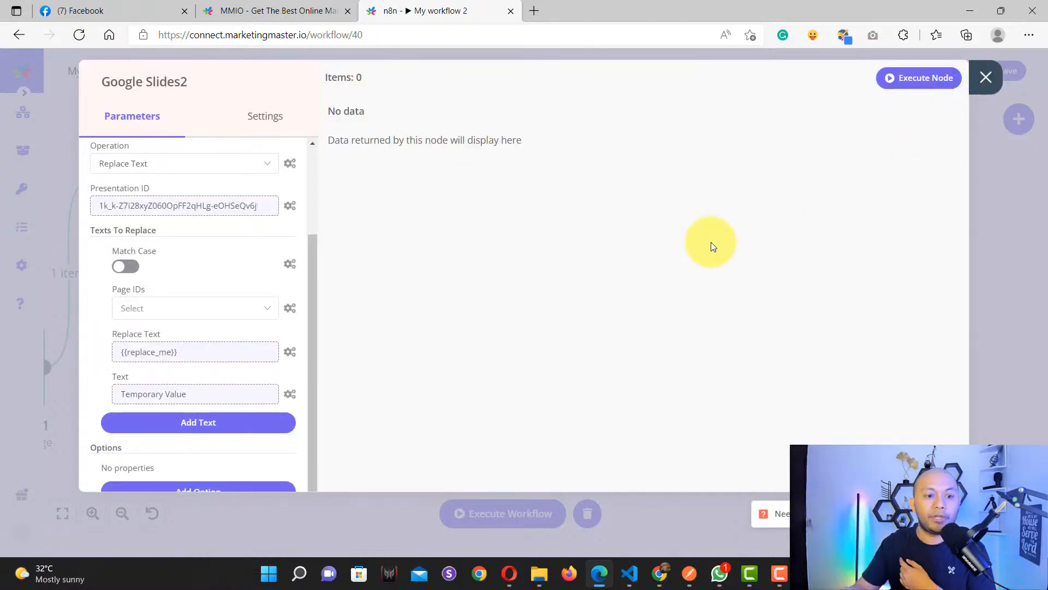
pyautogui.scroll(3, 281, 280)
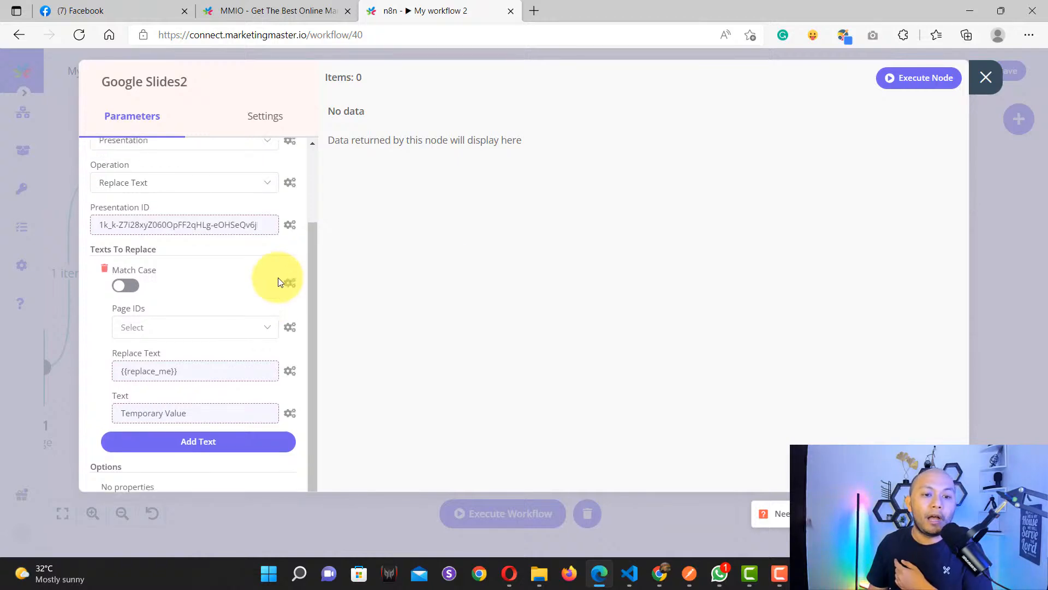
pyautogui.scroll(-3, 197, 276)
pyautogui.scroll(-1, 197, 276)
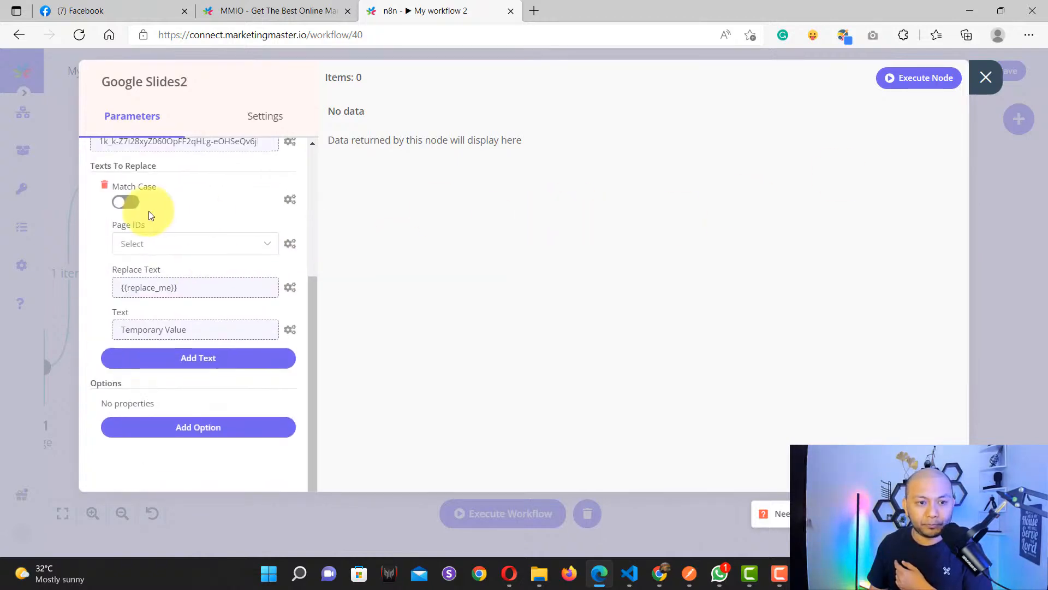
pyautogui.scroll(4, 163, 218)
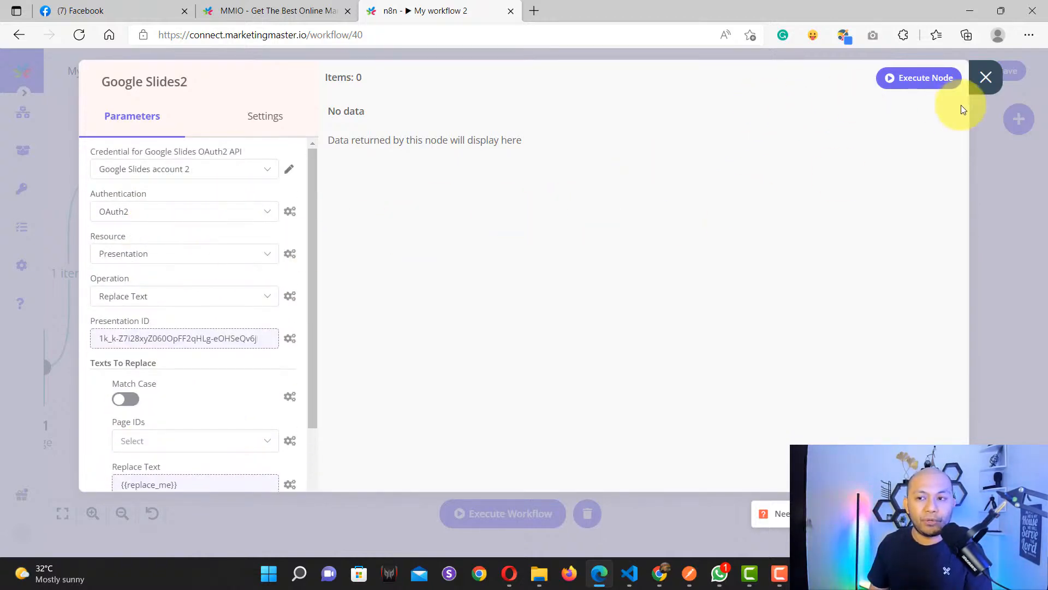
# Step: Close Google Slides2 and rearrange the canvas, nudging Google Slides2 slightly right
pyautogui.click(985, 88)
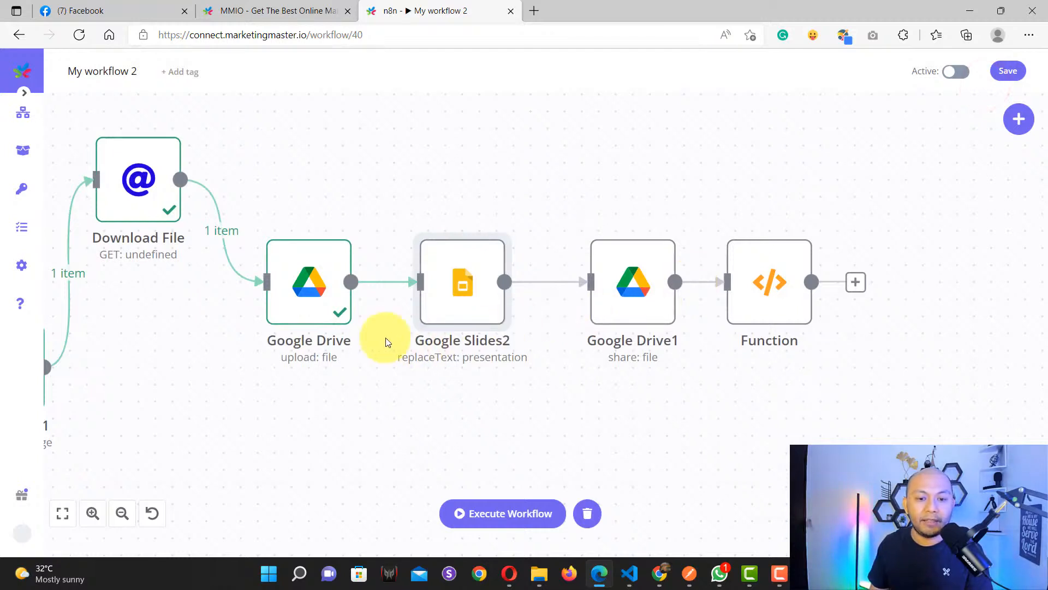
pyautogui.moveTo(689, 403); pyautogui.dragTo(622, 402)
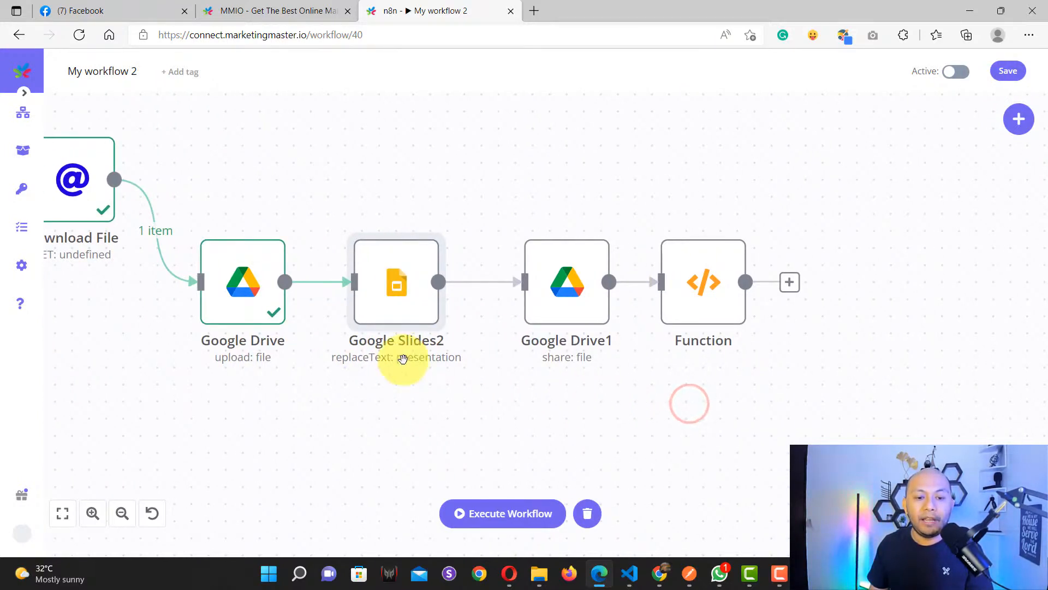
pyautogui.moveTo(388, 298)
pyautogui.mouseDown()
pyautogui.moveTo(422, 301)
pyautogui.moveTo(402, 290)
pyautogui.mouseUp()
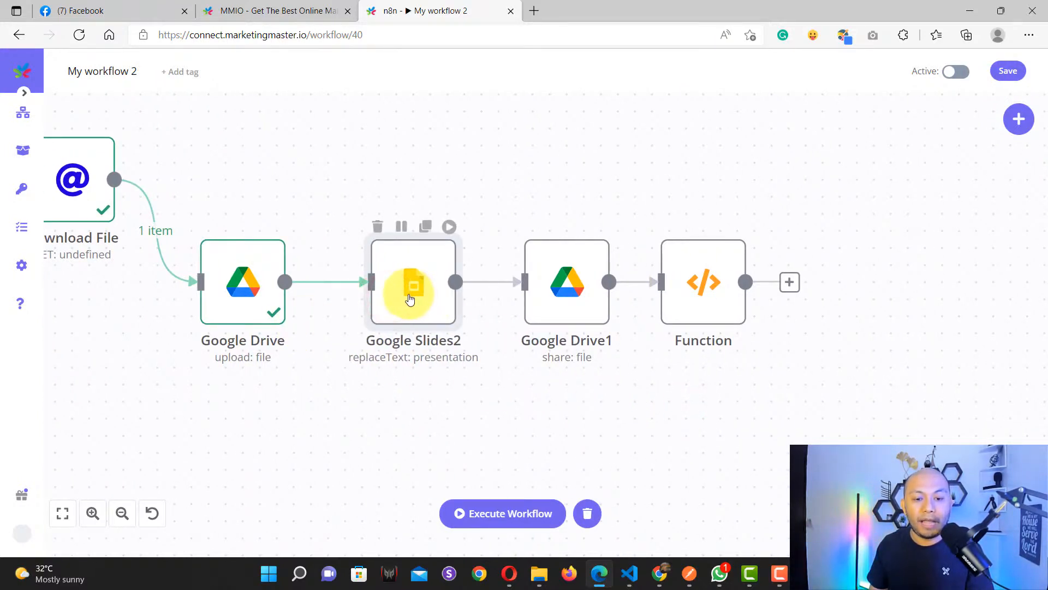
# Step: In Google Drive1, keep Resource File and Operation Share, and open the File ID expression
pyautogui.doubleClick(555, 285)
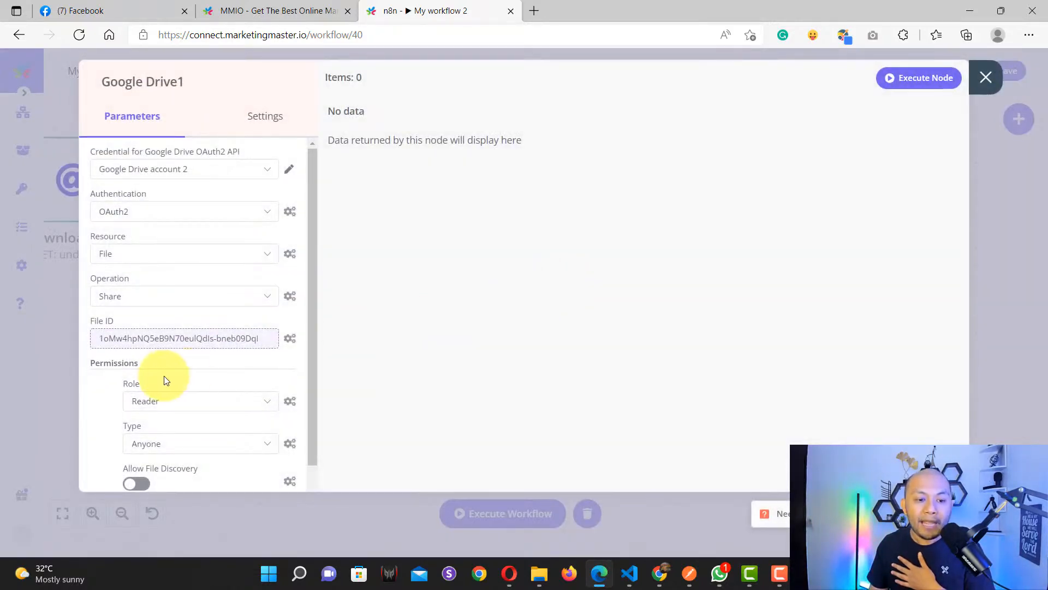
pyautogui.scroll(-2, 164, 370)
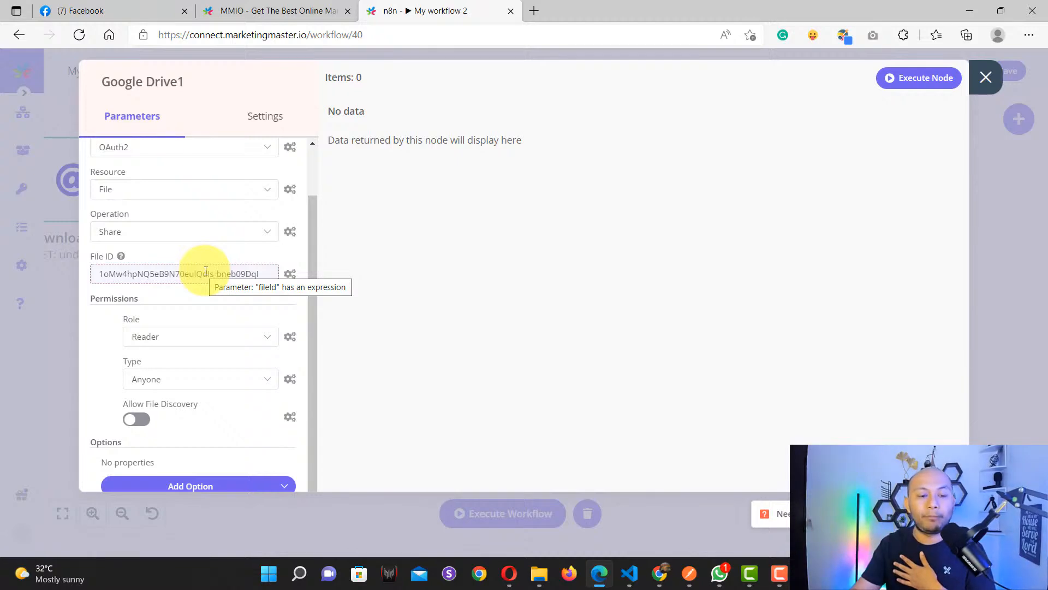
pyautogui.scroll(-2, 206, 273)
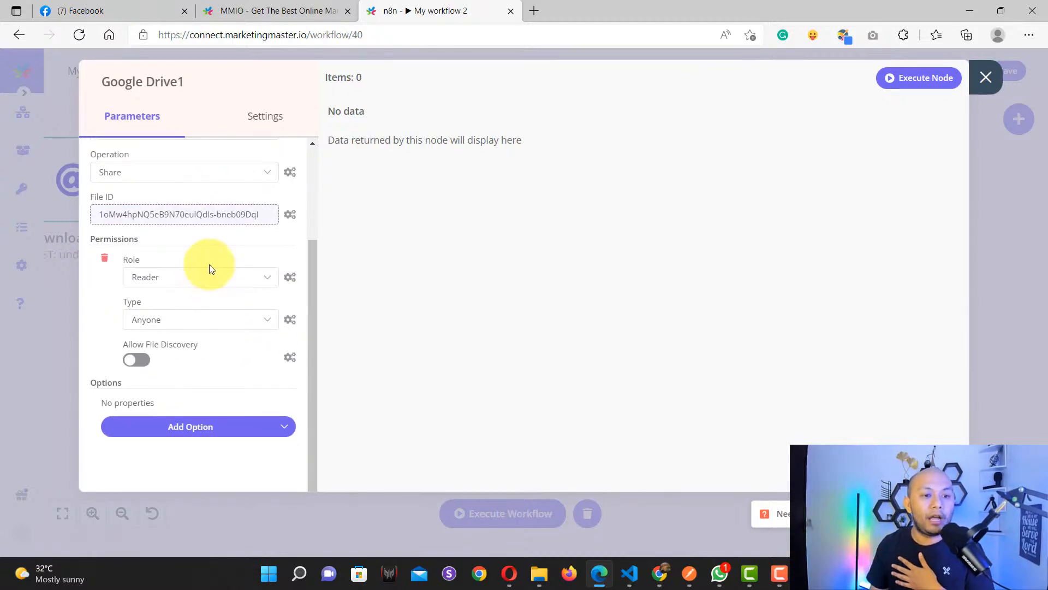
pyautogui.scroll(4, 209, 265)
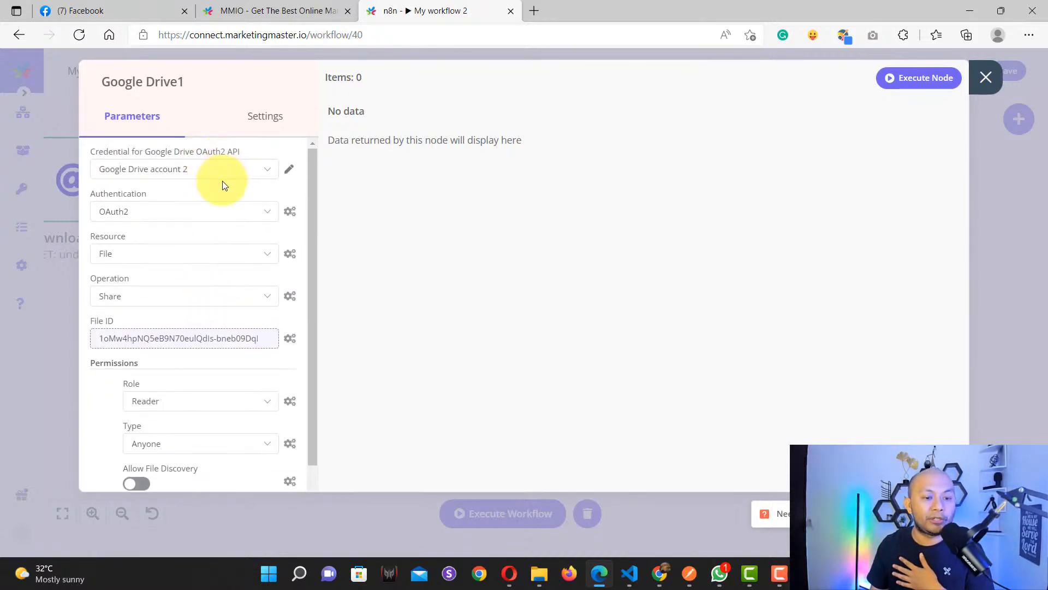
pyautogui.scroll(-2, 207, 222)
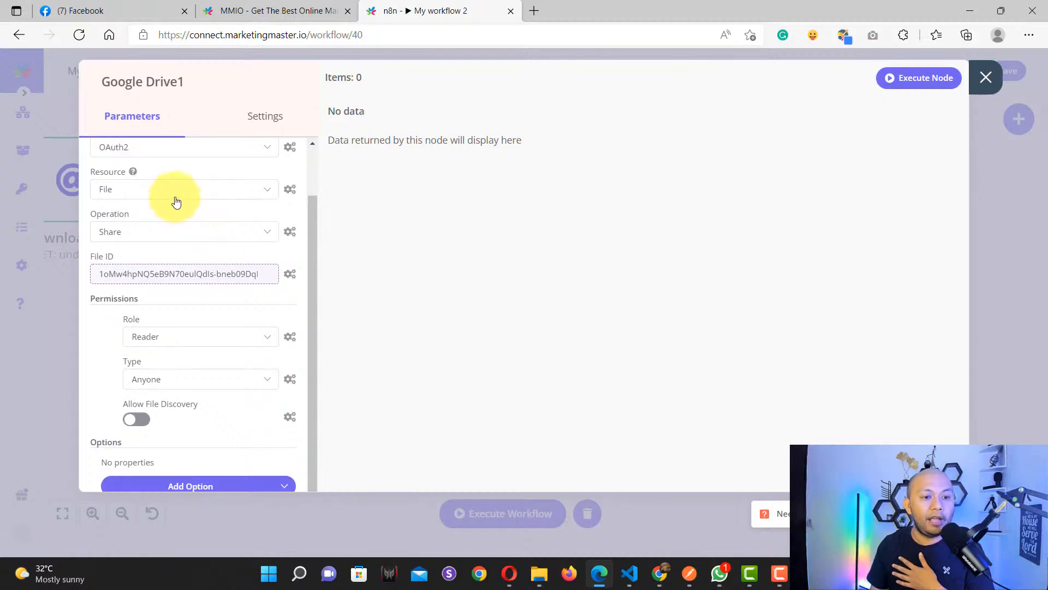
pyautogui.click(174, 191)
pyautogui.click(140, 243)
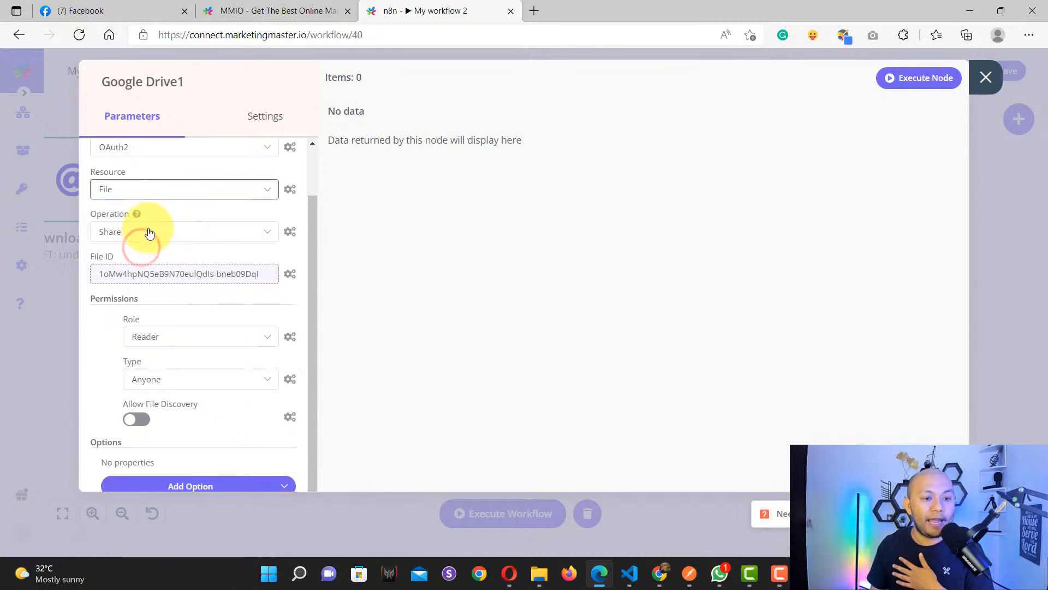
pyautogui.click(149, 232)
pyautogui.scroll(-1, 154, 350)
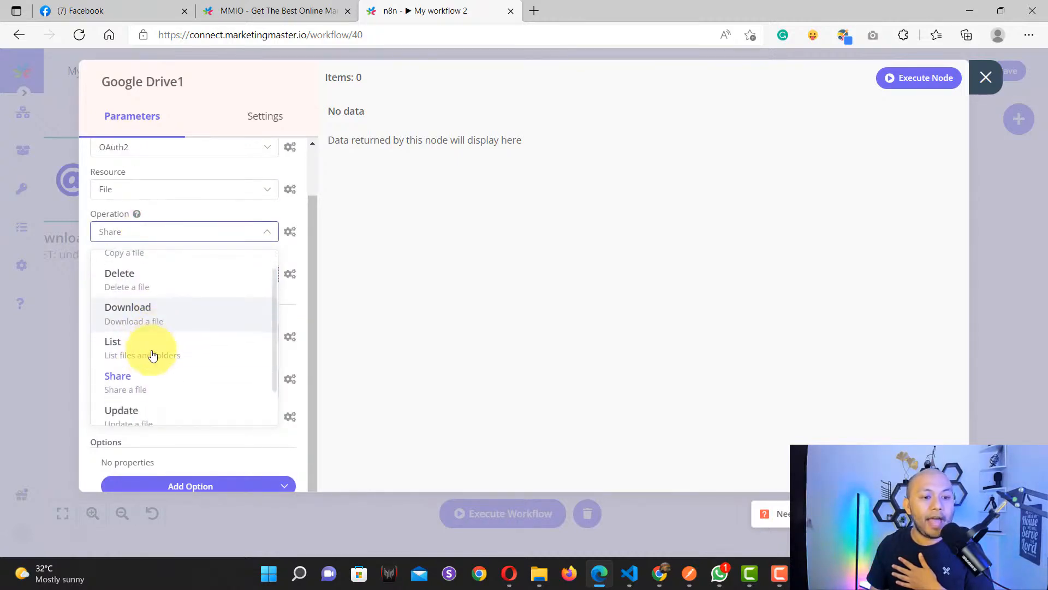
pyautogui.click(139, 382)
pyautogui.scroll(-1, 180, 294)
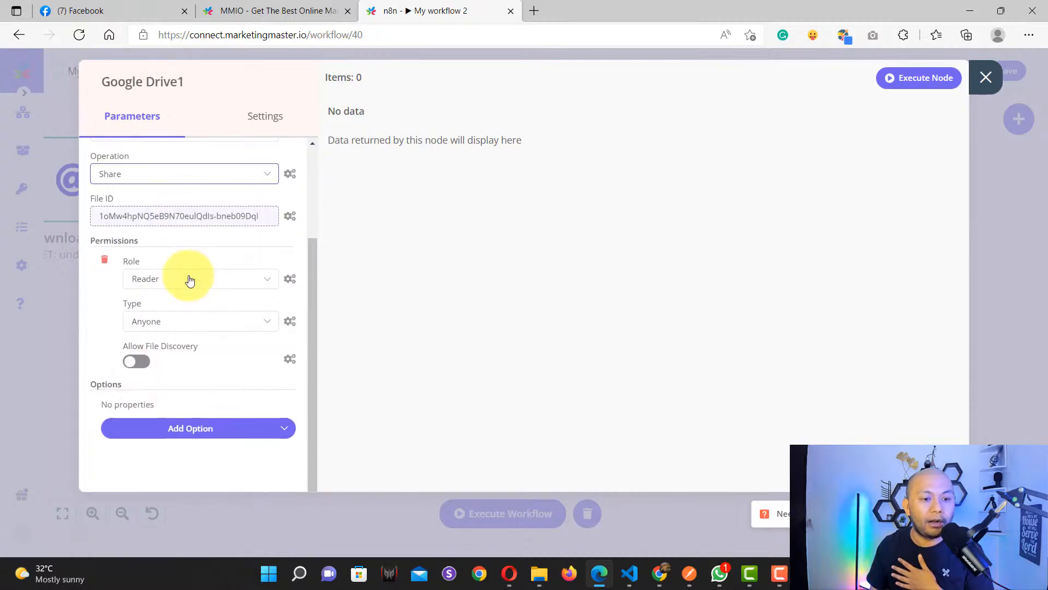
pyautogui.click(170, 218)
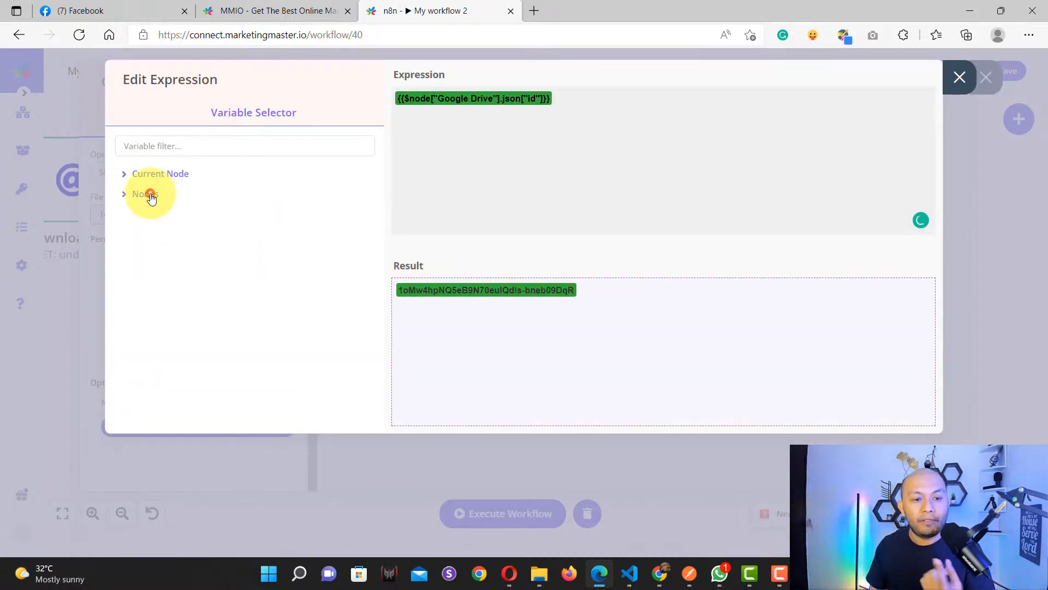
# Step: Verify the File ID reads id from Google Drive > Output Data > JSON, then close the editor
pyautogui.click(151, 196)
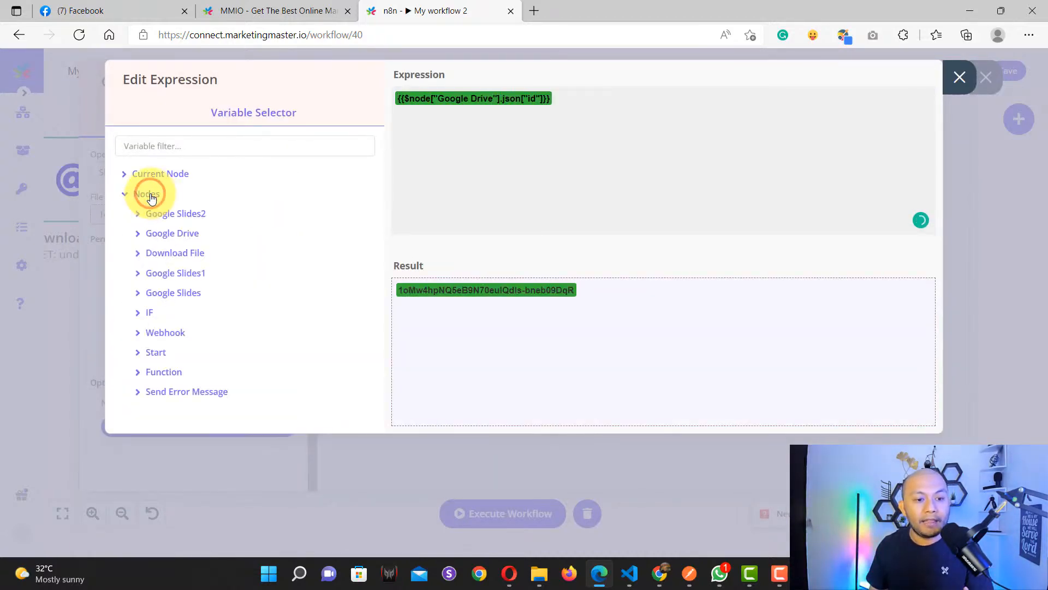
pyautogui.click(182, 239)
pyautogui.click(180, 253)
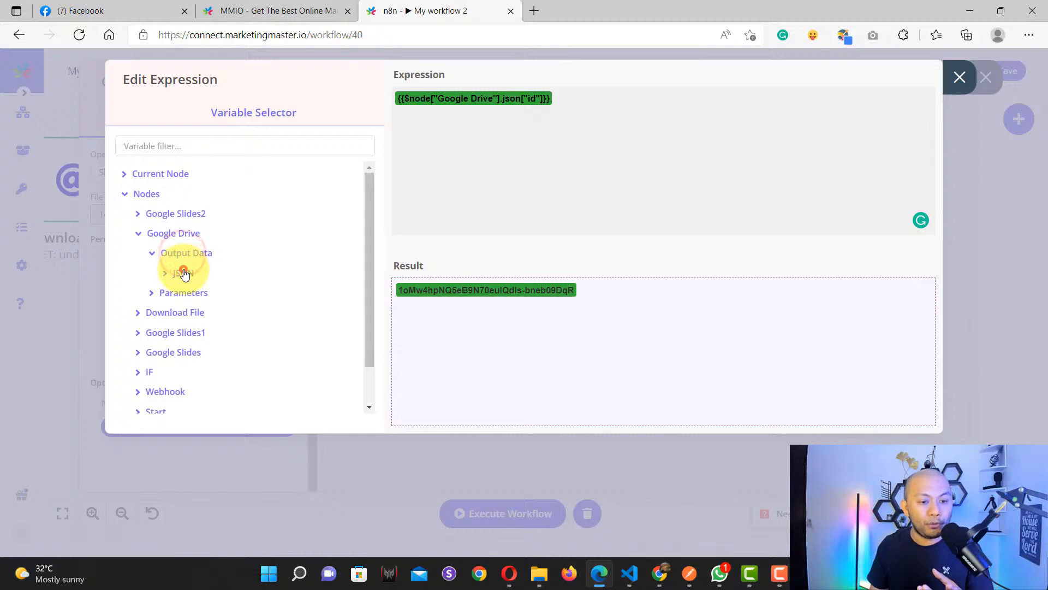
pyautogui.click(183, 273)
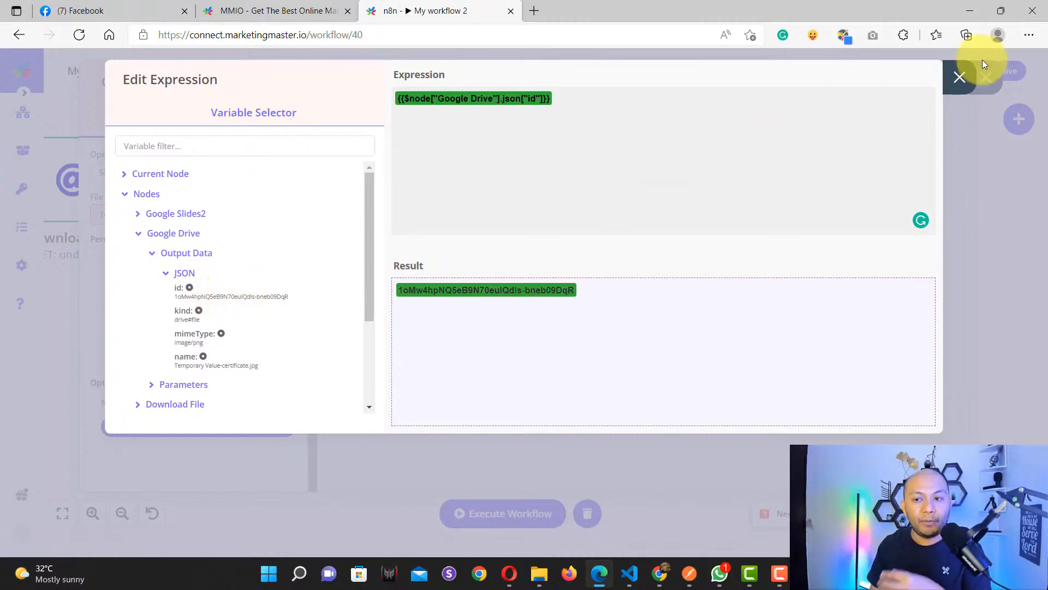
pyautogui.press('Escape')
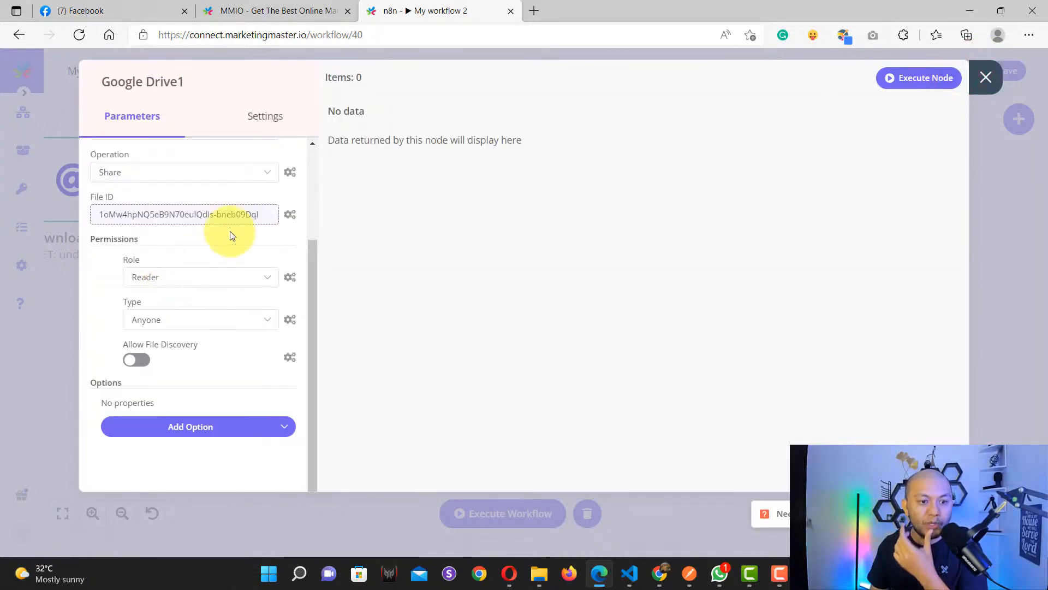
# Step: Set Google Drive1's permission Role to Reader and Type to Anyone
pyautogui.scroll(3, 194, 284)
pyautogui.scroll(-3, 194, 284)
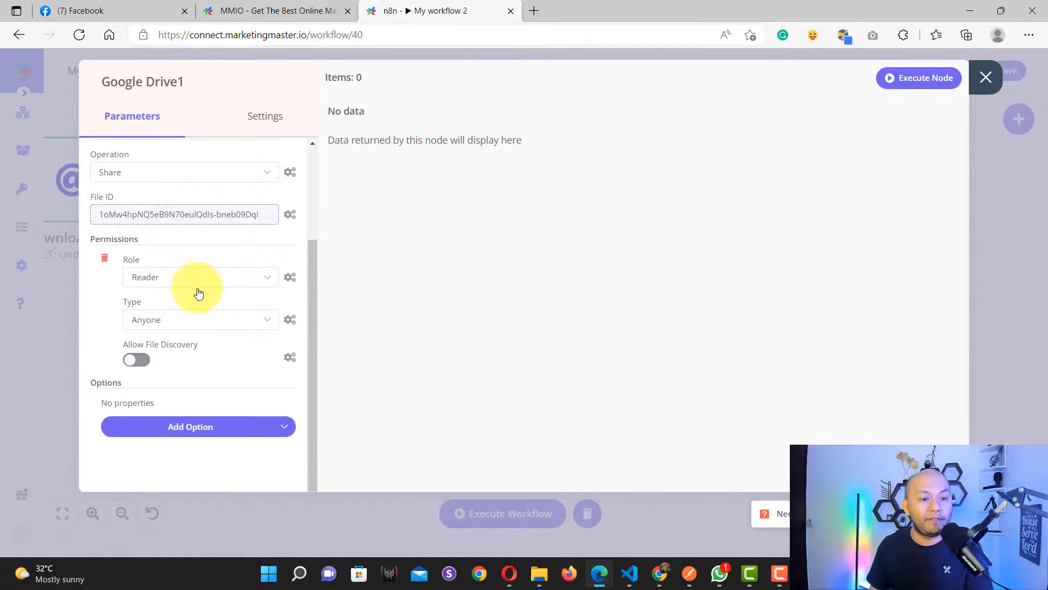
pyautogui.doubleClick(131, 239)
pyautogui.click(163, 281)
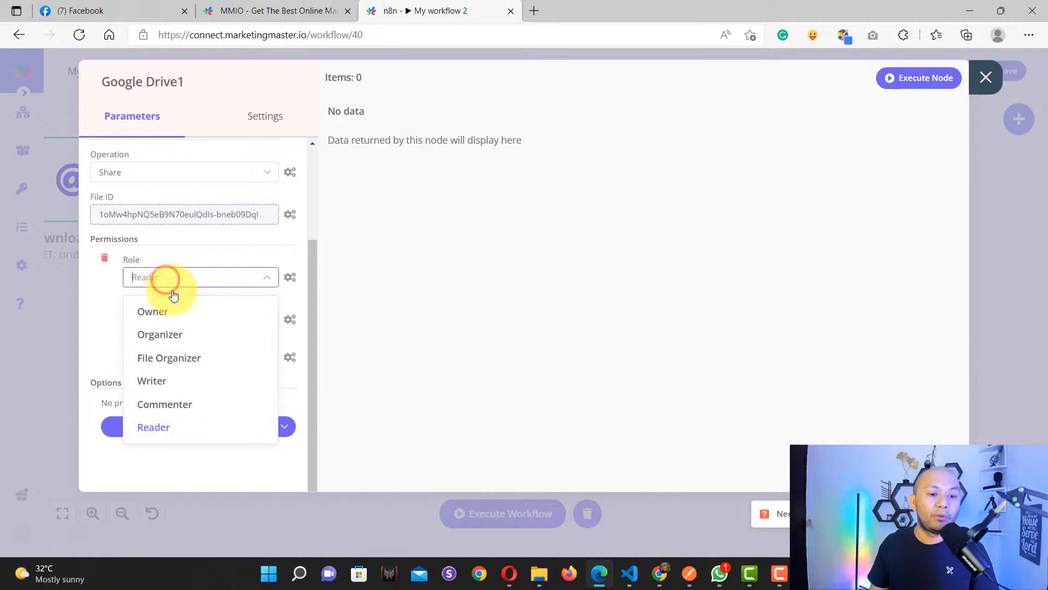
pyautogui.click(164, 426)
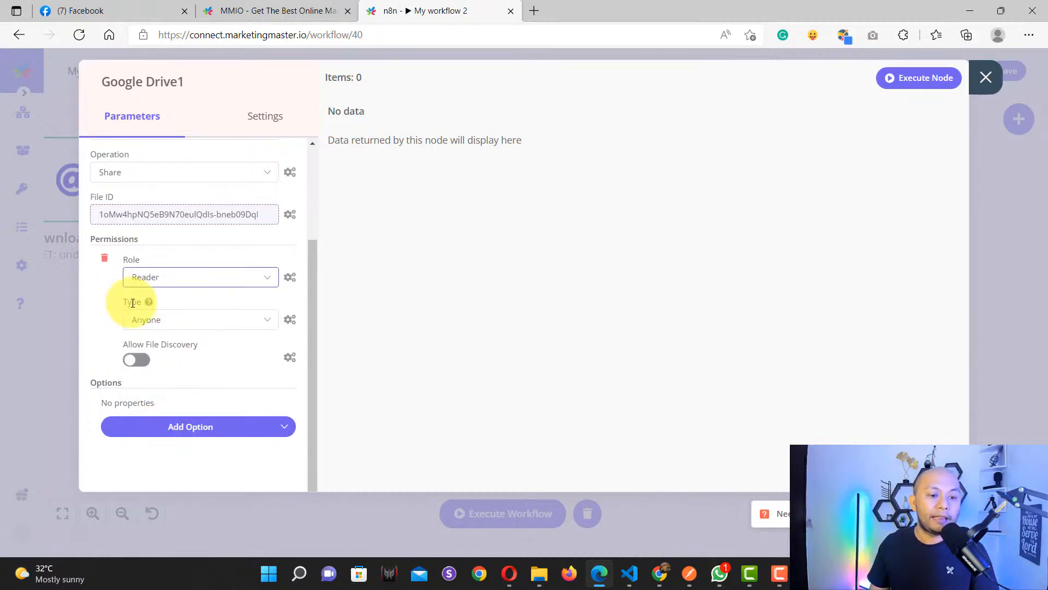
pyautogui.click(158, 320)
pyautogui.click(160, 423)
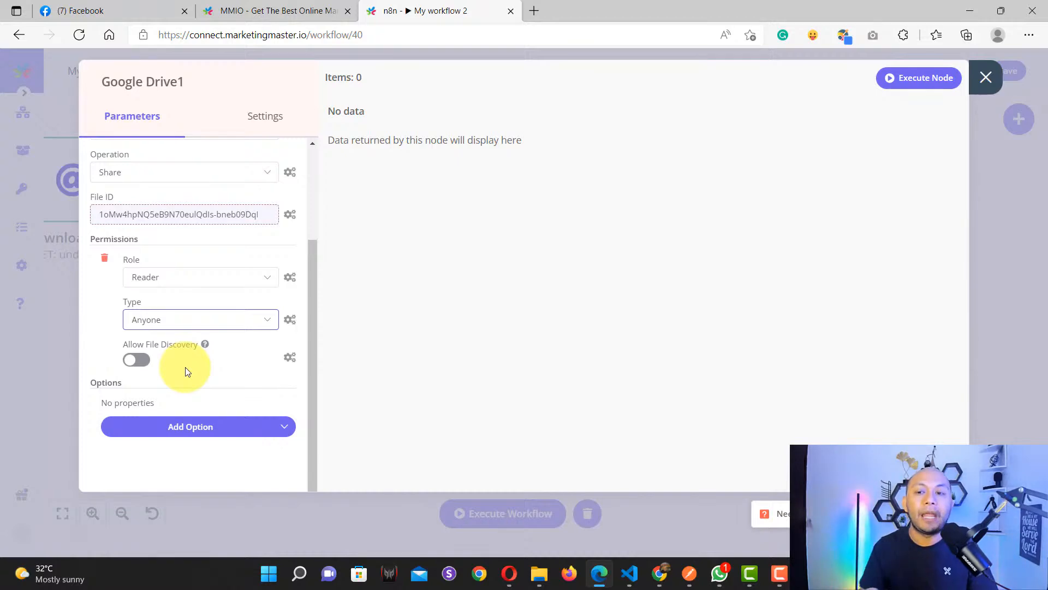
# Step: Close Google Drive1, pan to the Function node and nudge it slightly right
pyautogui.scroll(3, 217, 333)
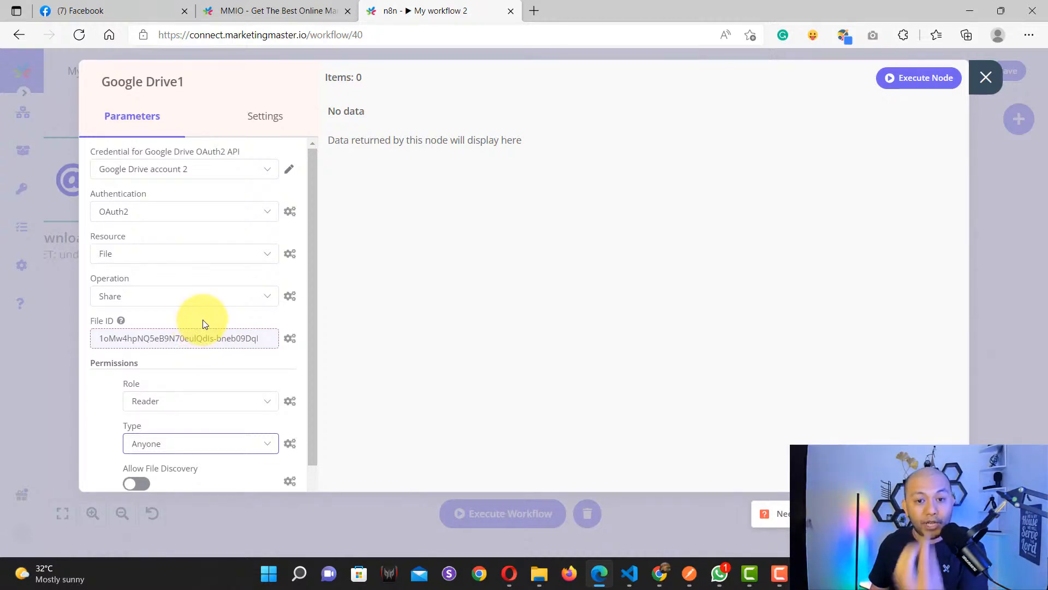
pyautogui.click(983, 88)
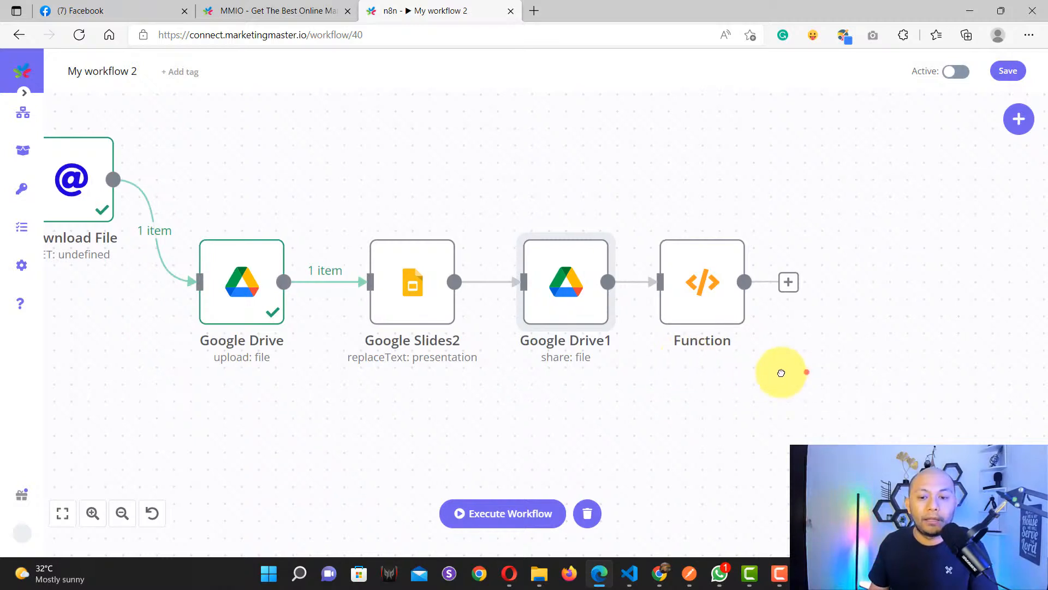
pyautogui.moveTo(781, 373); pyautogui.dragTo(538, 375)
pyautogui.moveTo(431, 298); pyautogui.dragTo(463, 294)
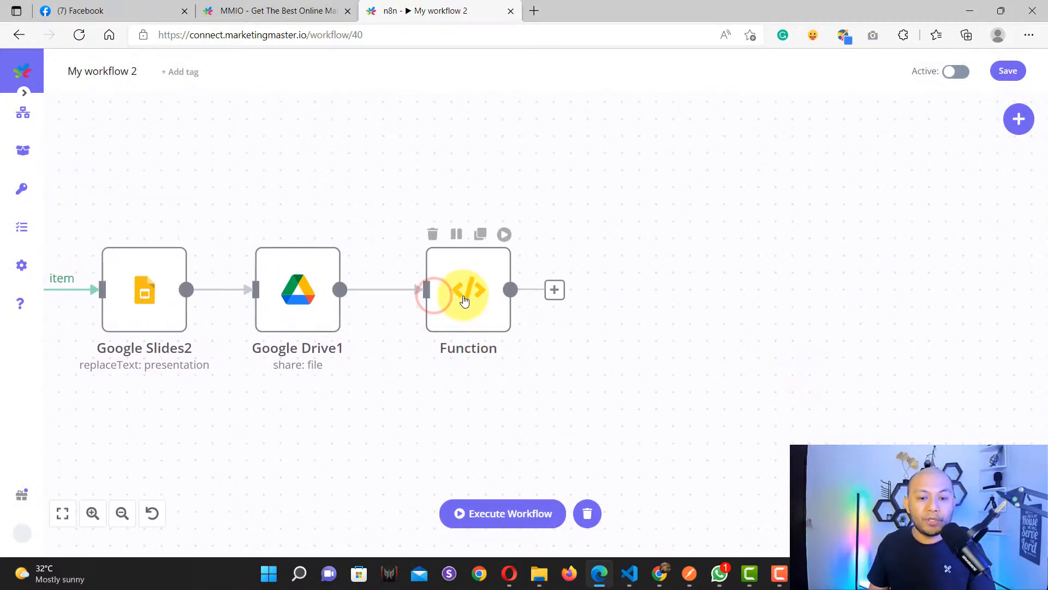
# Step: Search 'func' in the add-node panel, then close it without adding anything
pyautogui.click(1015, 120)
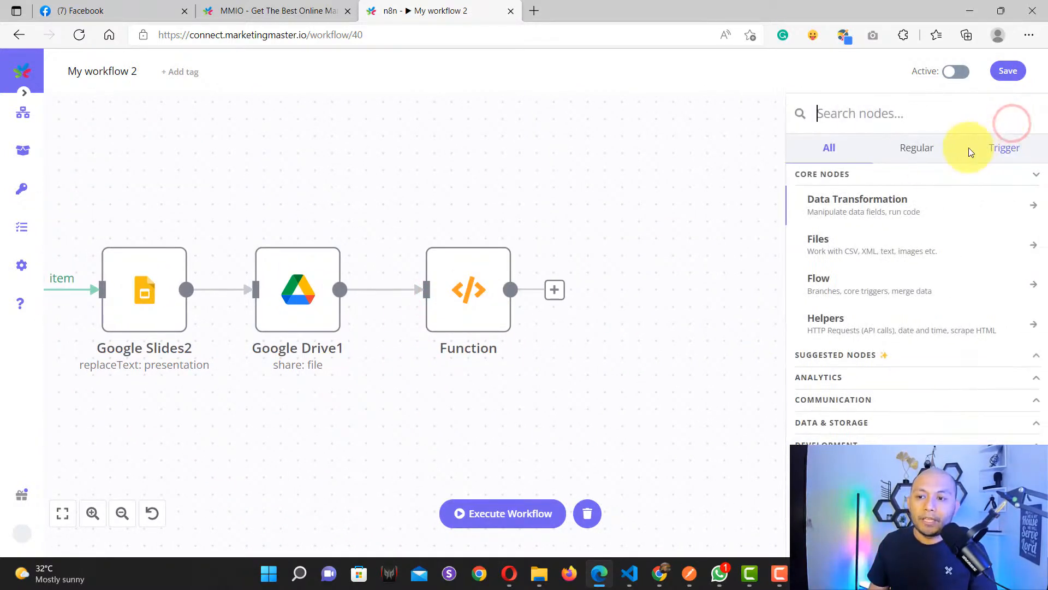
pyautogui.write('func')
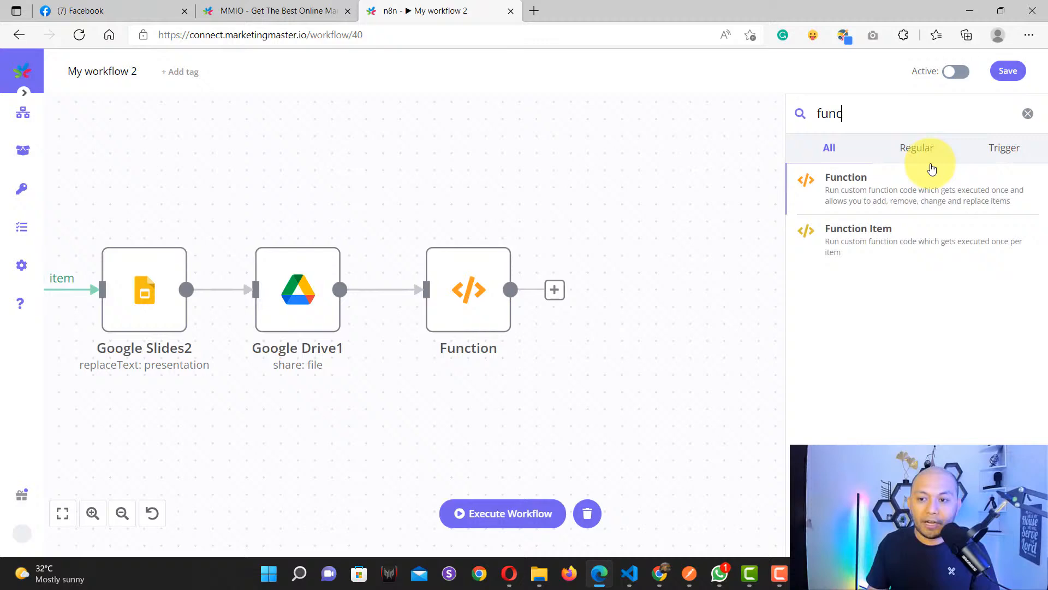
pyautogui.click(608, 189)
# Step: Open the Function node's JavaScript code and select the Drive view-link URL on line 7
pyautogui.doubleClick(479, 298)
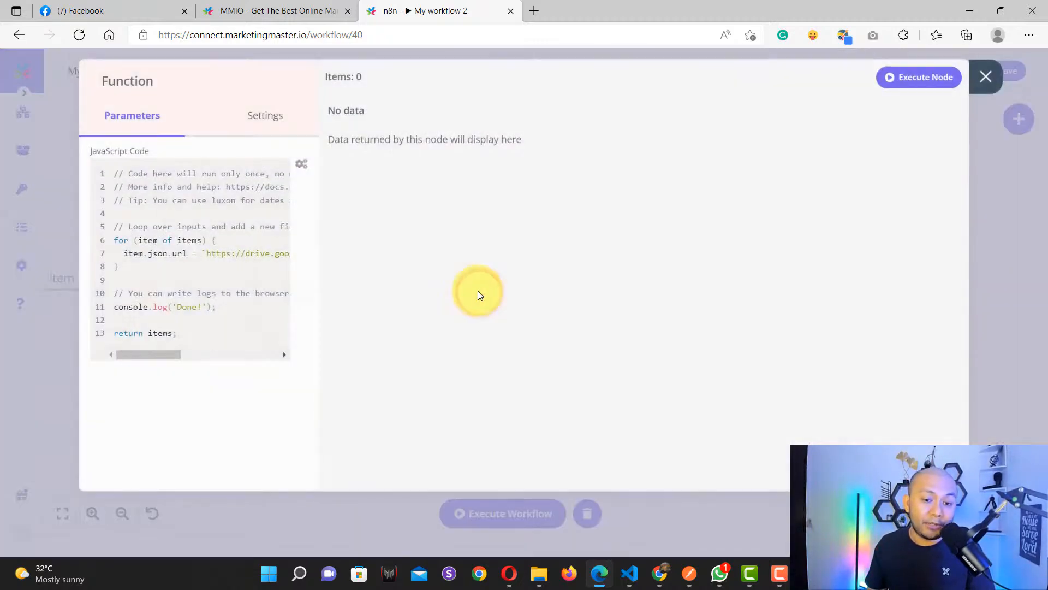
pyautogui.click(222, 265)
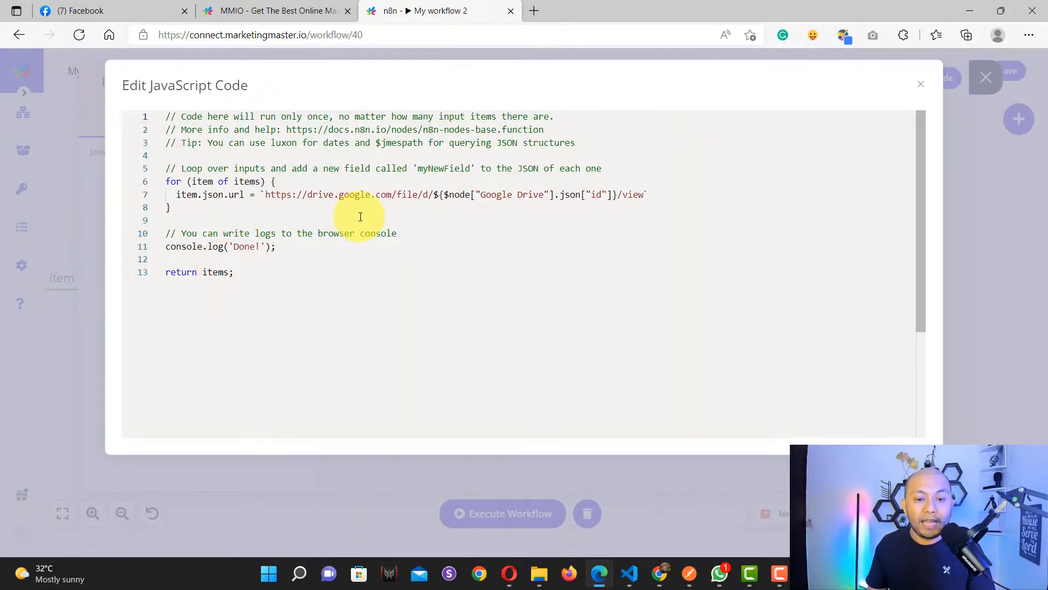
pyautogui.click(360, 211)
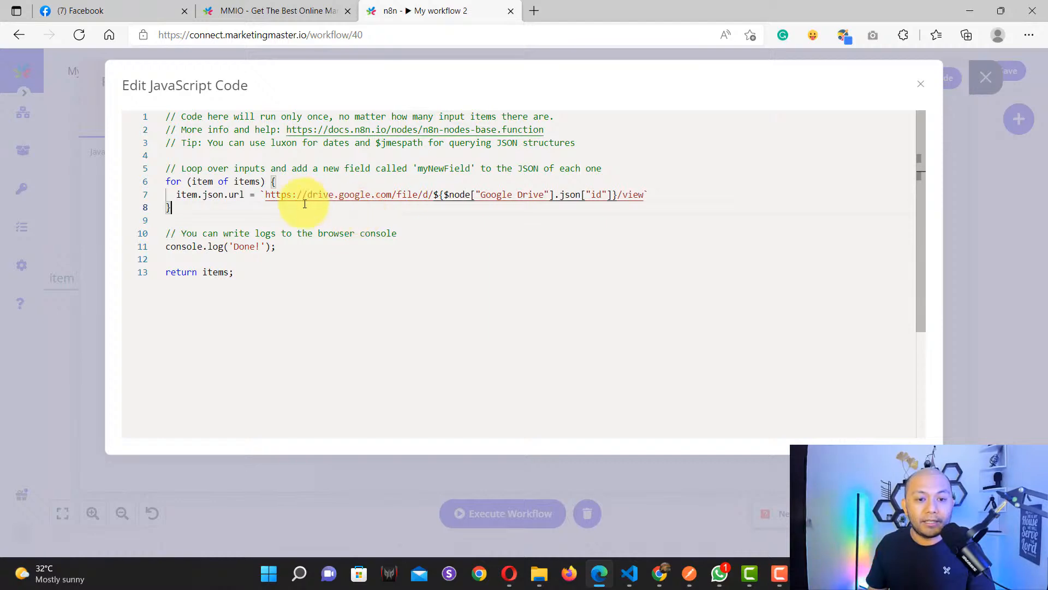
pyautogui.moveTo(265, 196); pyautogui.dragTo(623, 193)
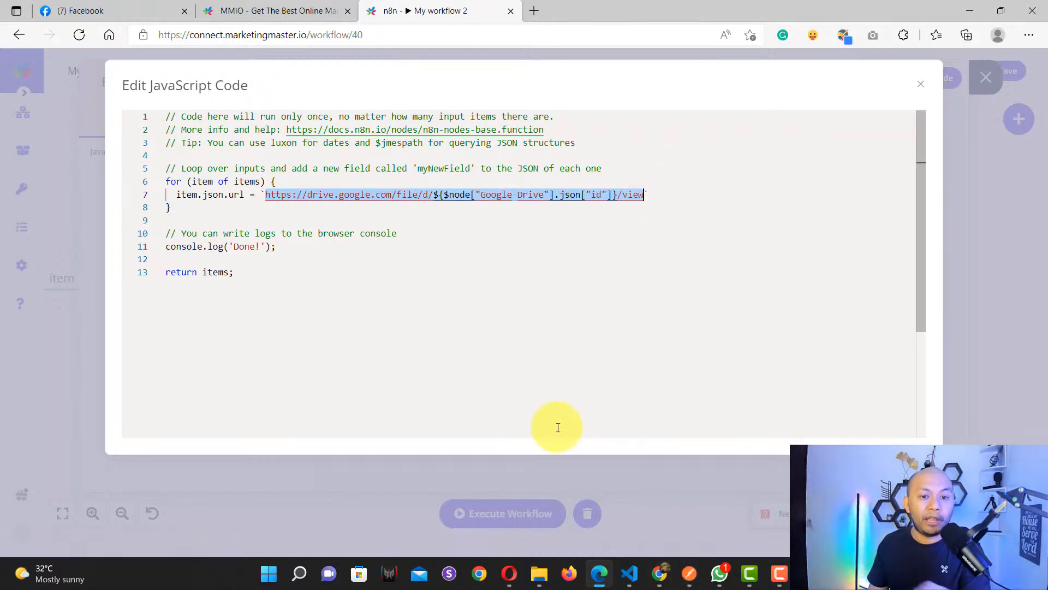
# Step: In My Drive, preview the Certificate Test presentation and open it in a new window
pyautogui.click(658, 580)
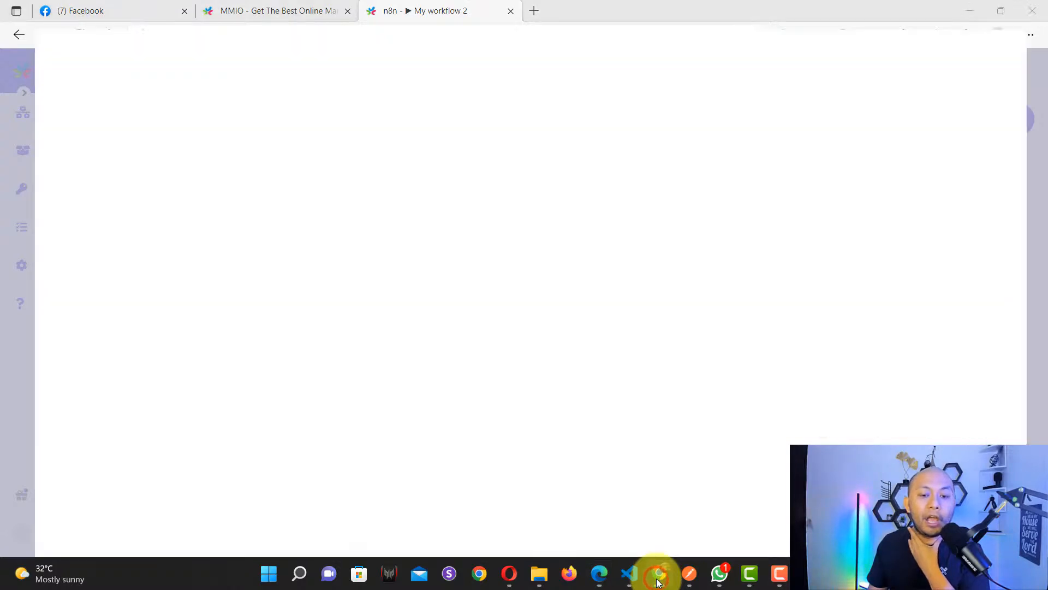
pyautogui.click(164, 8)
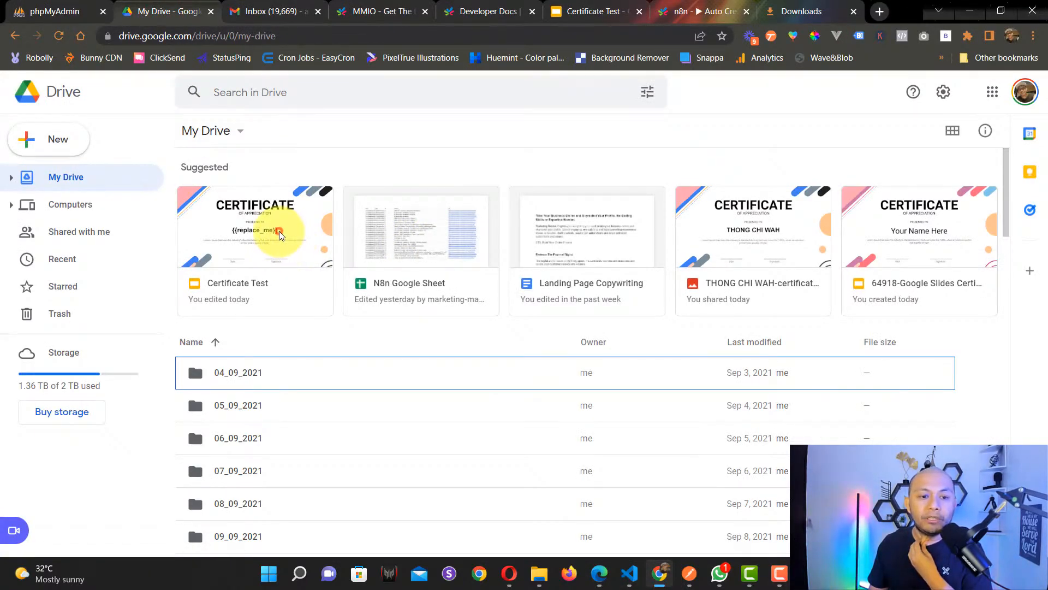
pyautogui.click(278, 233)
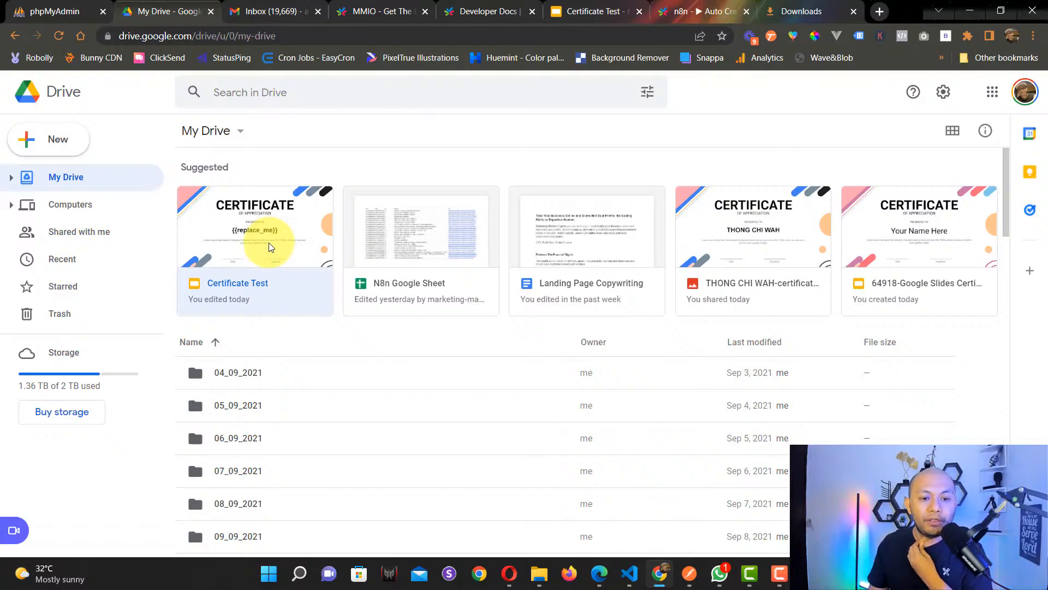
pyautogui.rightClick(270, 246)
pyautogui.click(315, 243)
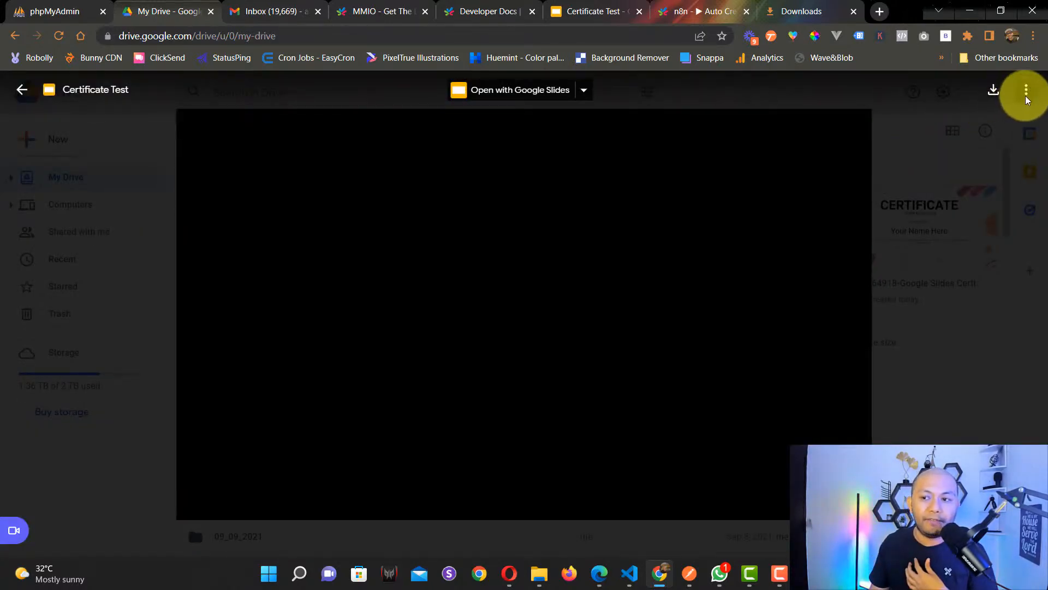
pyautogui.click(1026, 93)
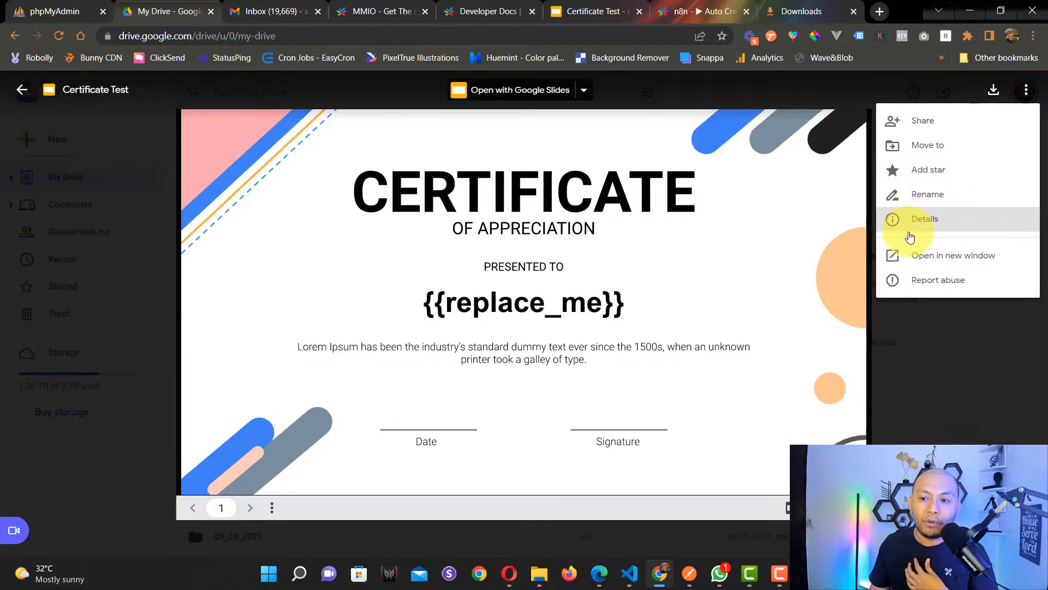
pyautogui.click(909, 256)
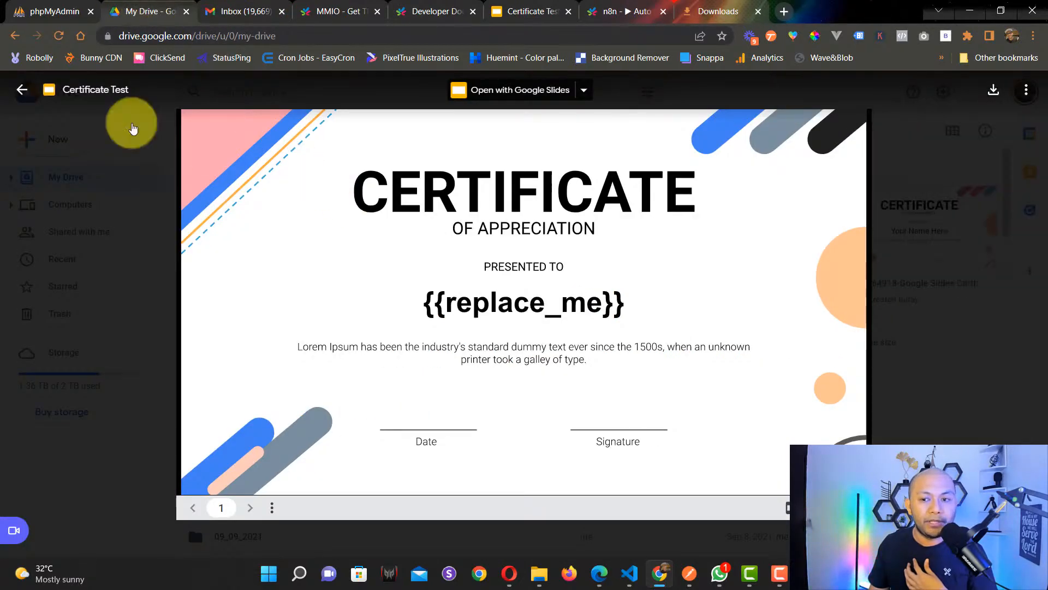
pyautogui.click(17, 89)
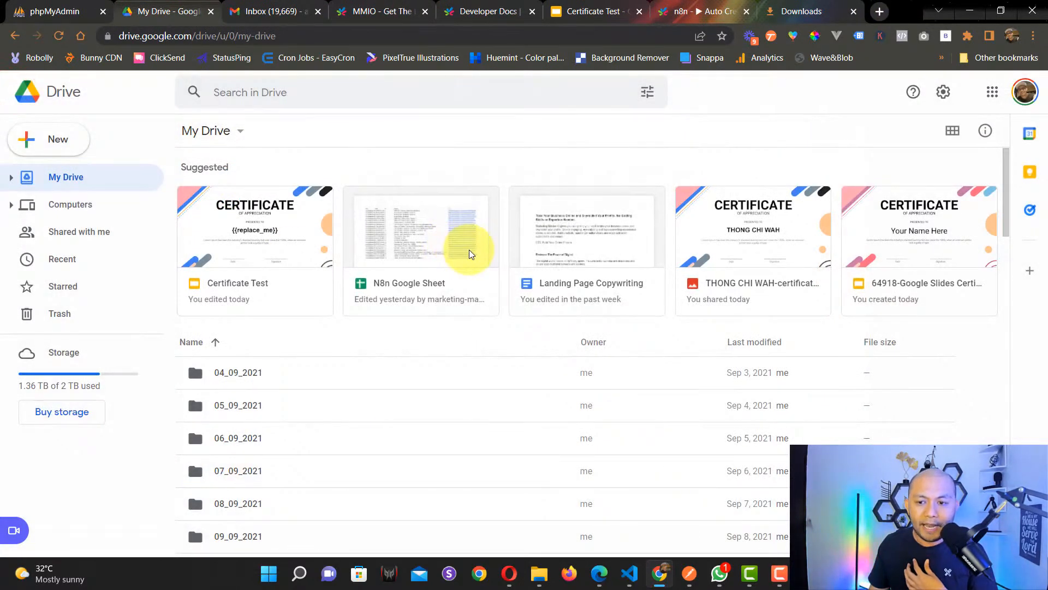
# Step: Locate the generated certificate image and the 20200827_152709.jpg photo, then return to My Drive's top
pyautogui.scroll(-1, 470, 252)
pyautogui.scroll(-9, 503, 312)
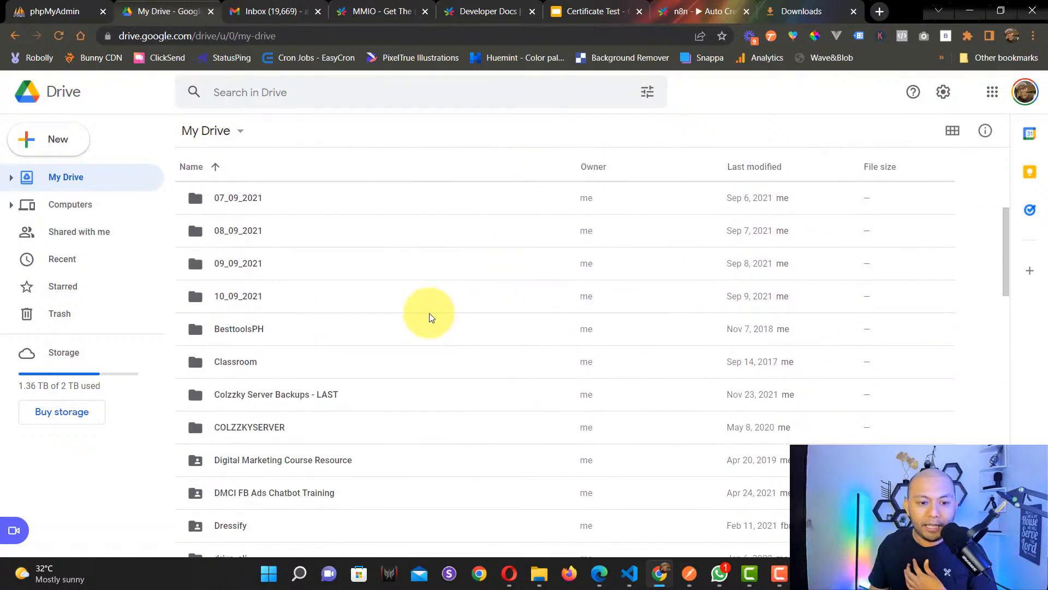
pyautogui.scroll(-10, 352, 322)
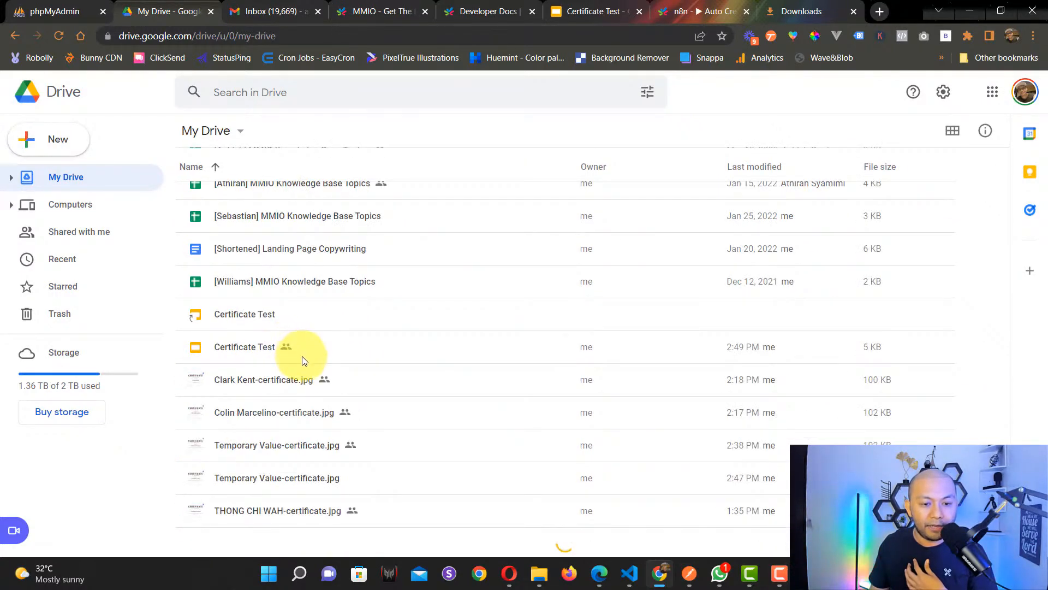
pyautogui.click(289, 378)
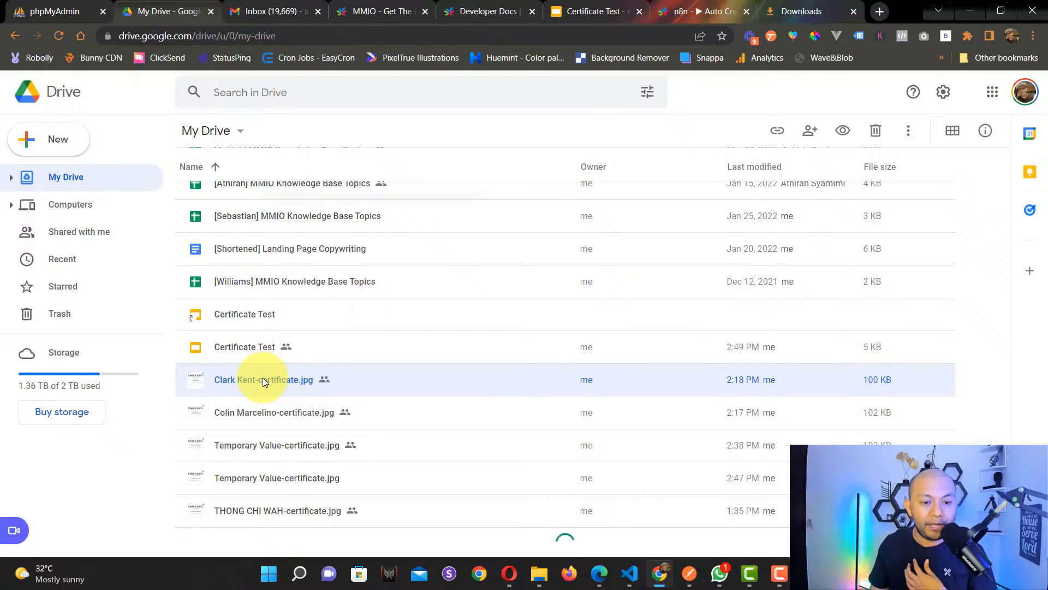
pyautogui.rightClick(263, 378)
pyautogui.click(304, 311)
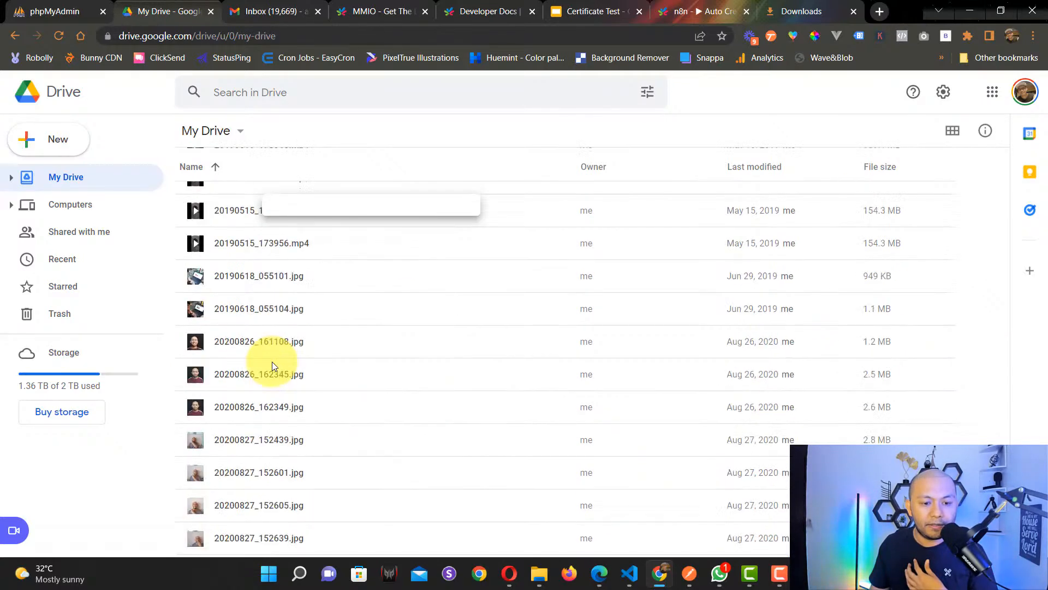
pyautogui.click(267, 347)
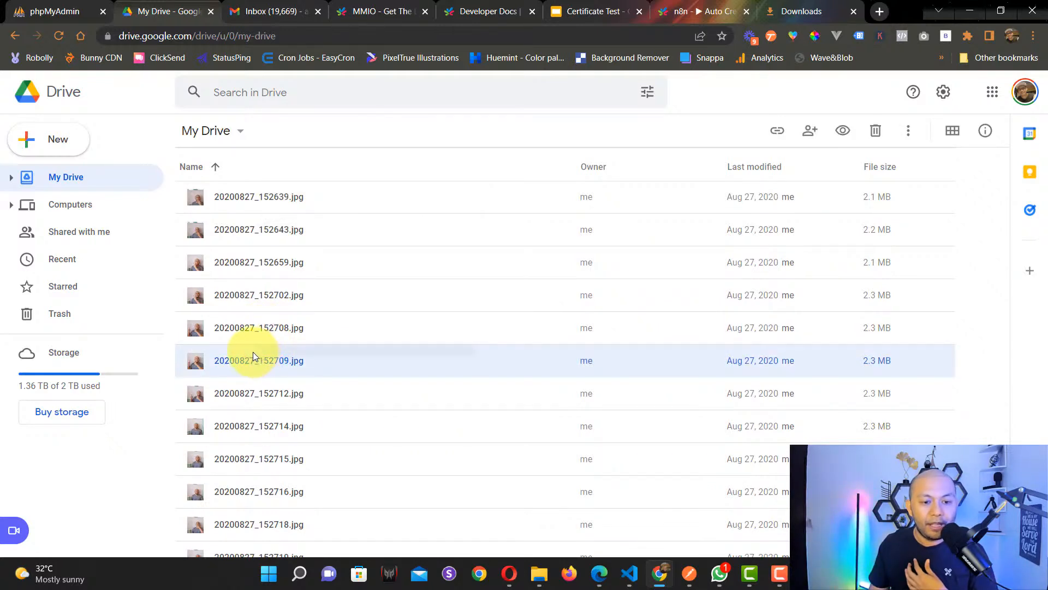
pyautogui.rightClick(284, 362)
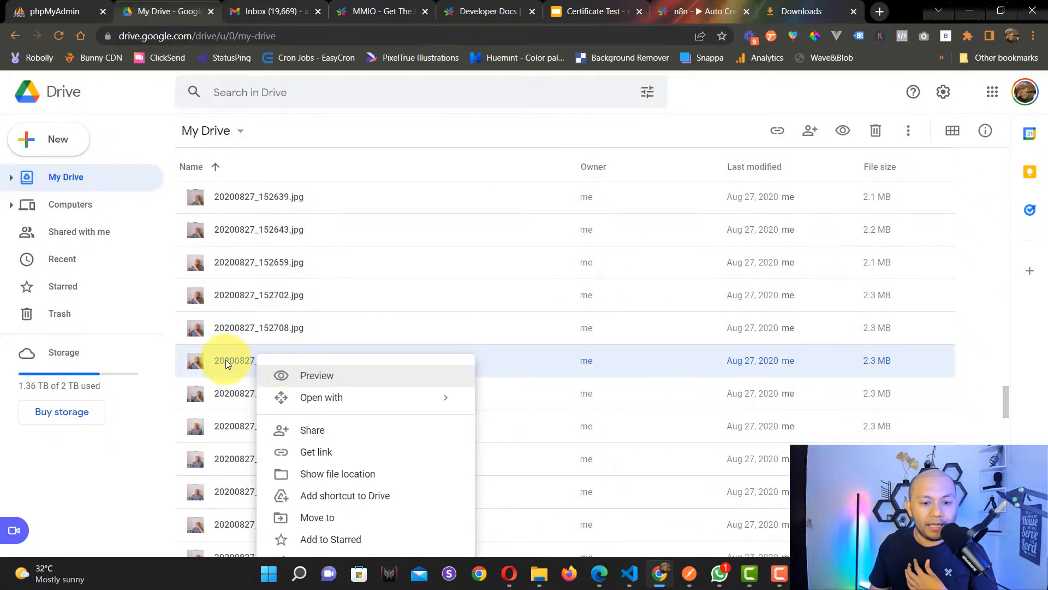
pyautogui.click(144, 431)
pyautogui.scroll(20, 299, 355)
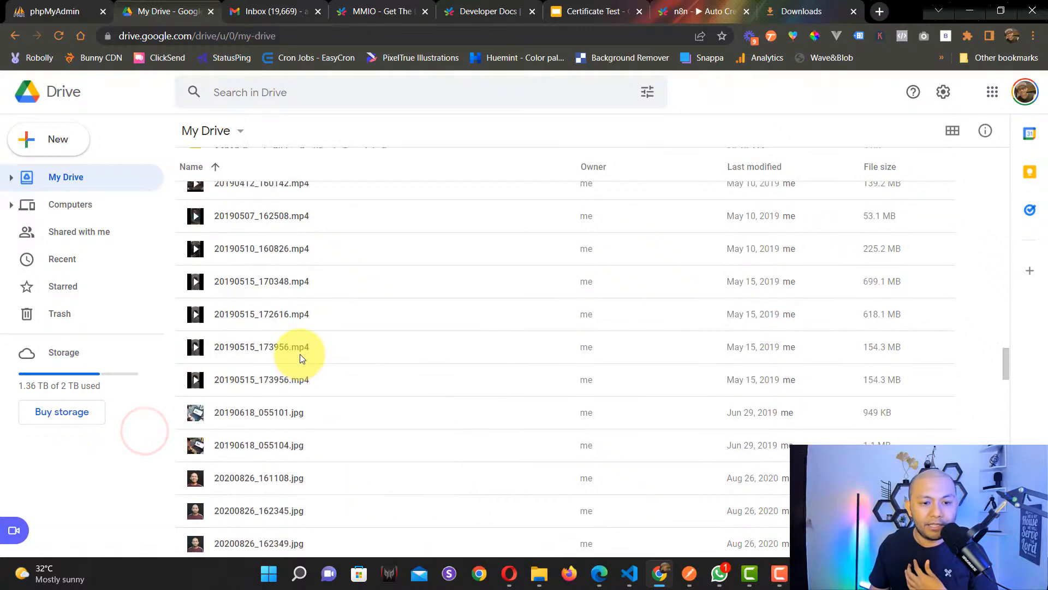
pyautogui.scroll(10, 300, 358)
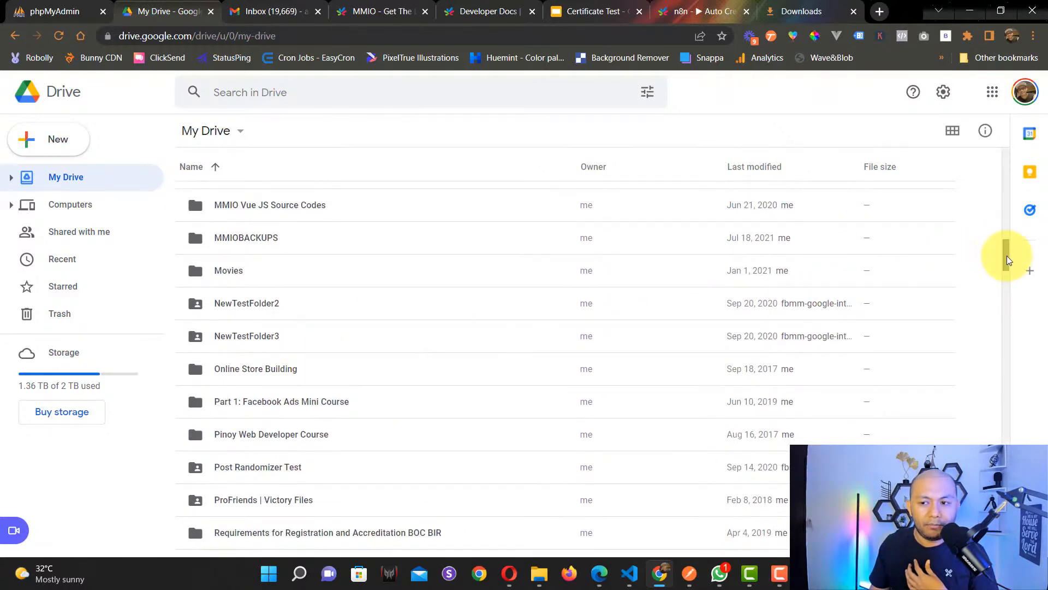
pyautogui.moveTo(1007, 255); pyautogui.dragTo(1000, 165)
# Step: Preview the generated certificate image and open it in its own window
pyautogui.click(697, 239)
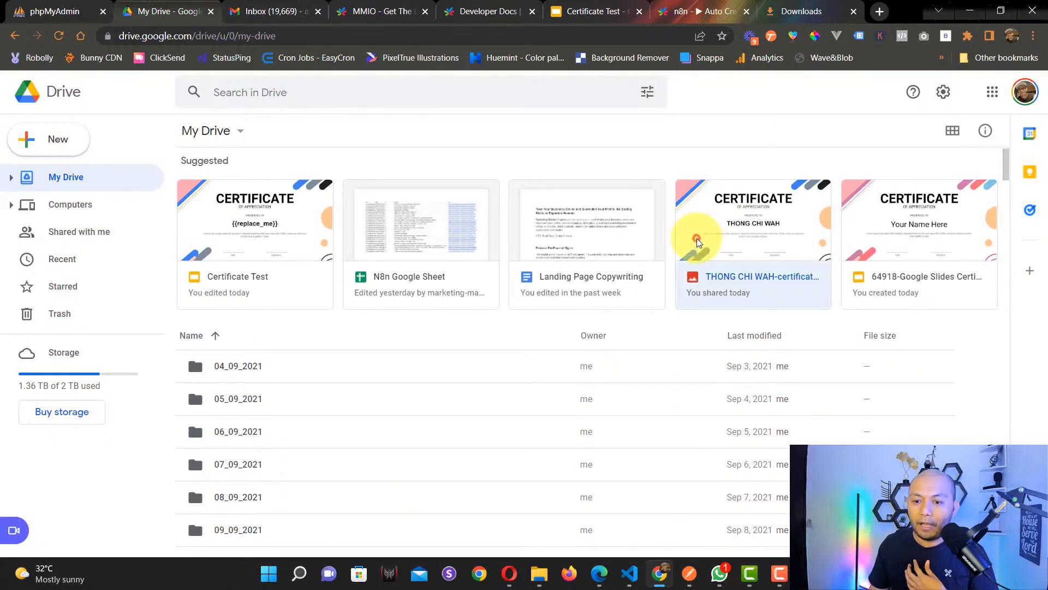
pyautogui.rightClick(703, 252)
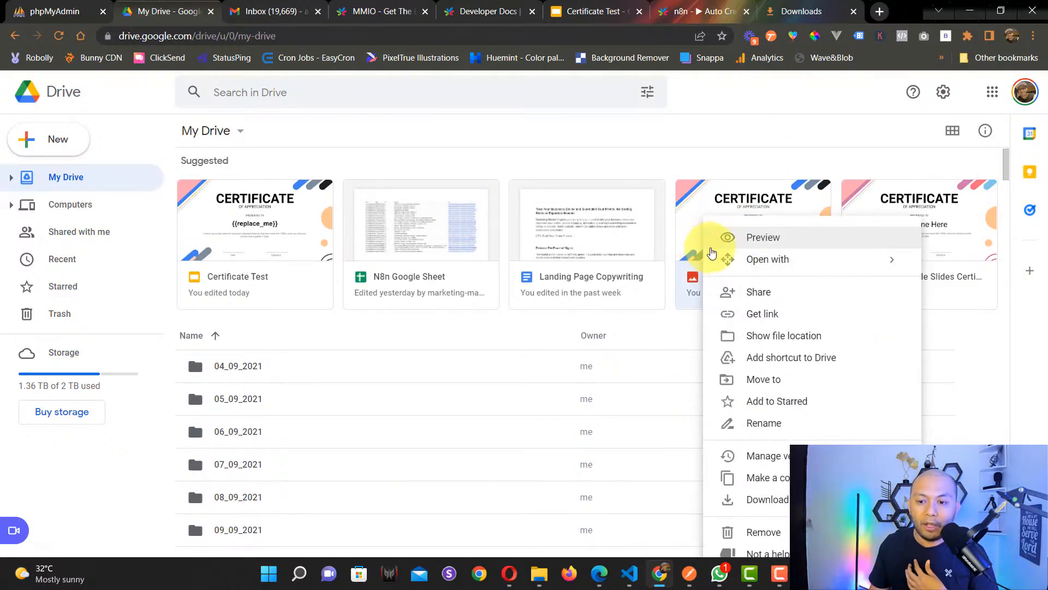
pyautogui.click(765, 237)
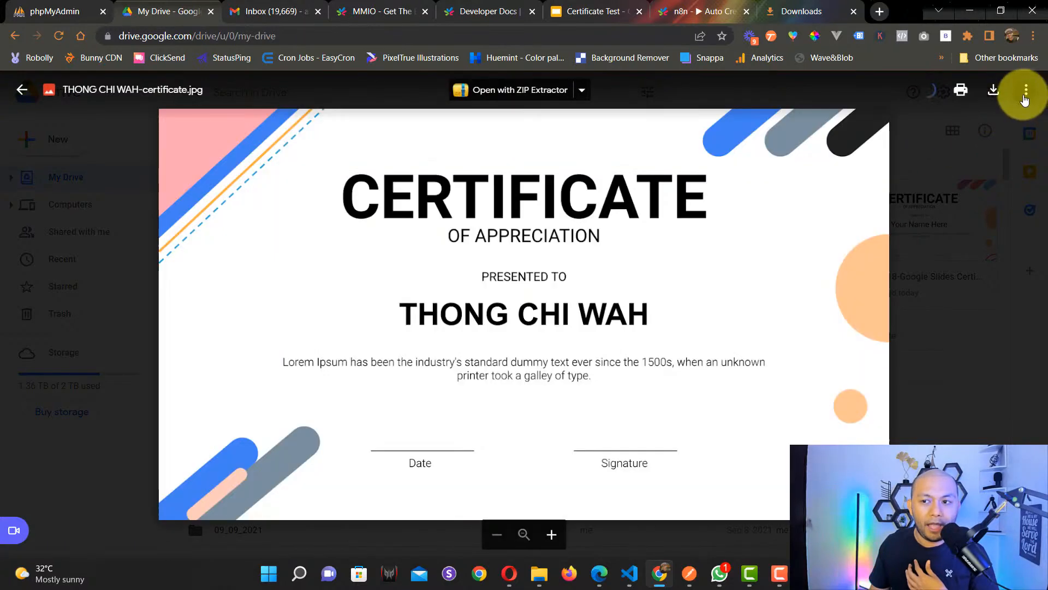
pyautogui.click(1027, 90)
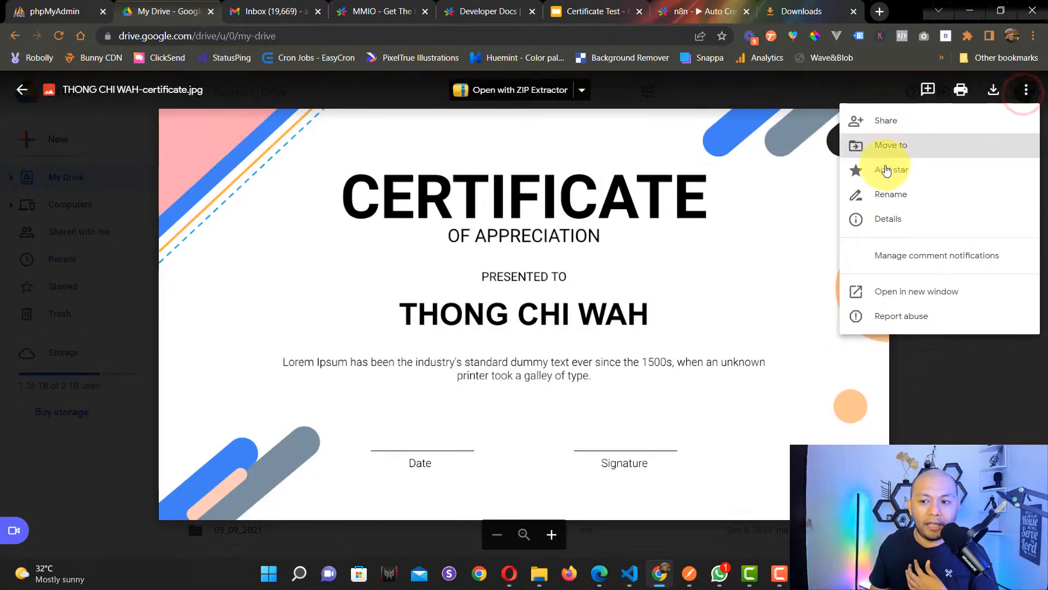
pyautogui.click(895, 295)
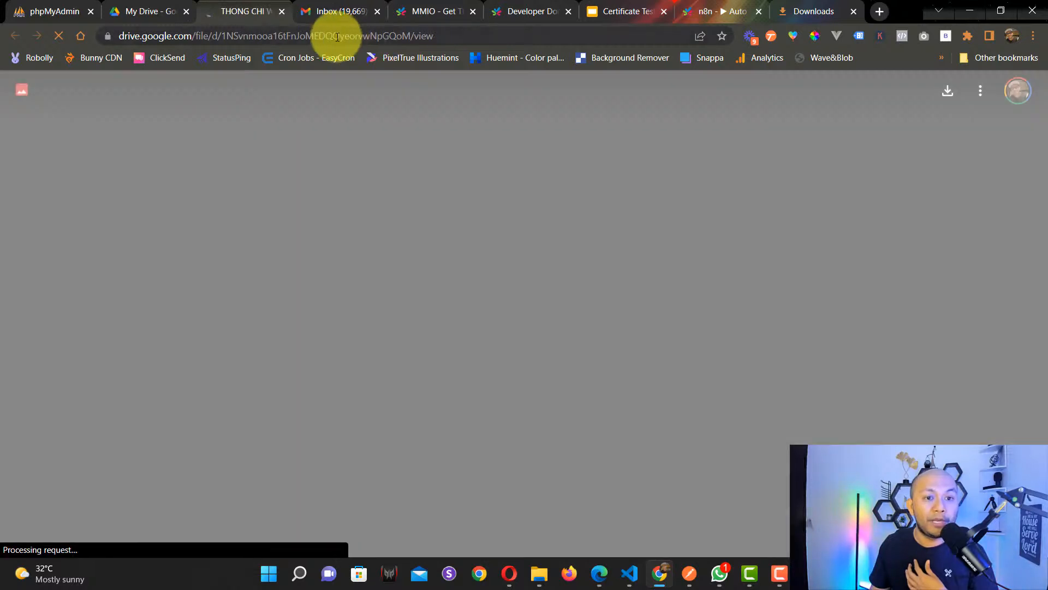
# Step: Select the certificate's full view link in the address bar and copy it
pyautogui.click(331, 35)
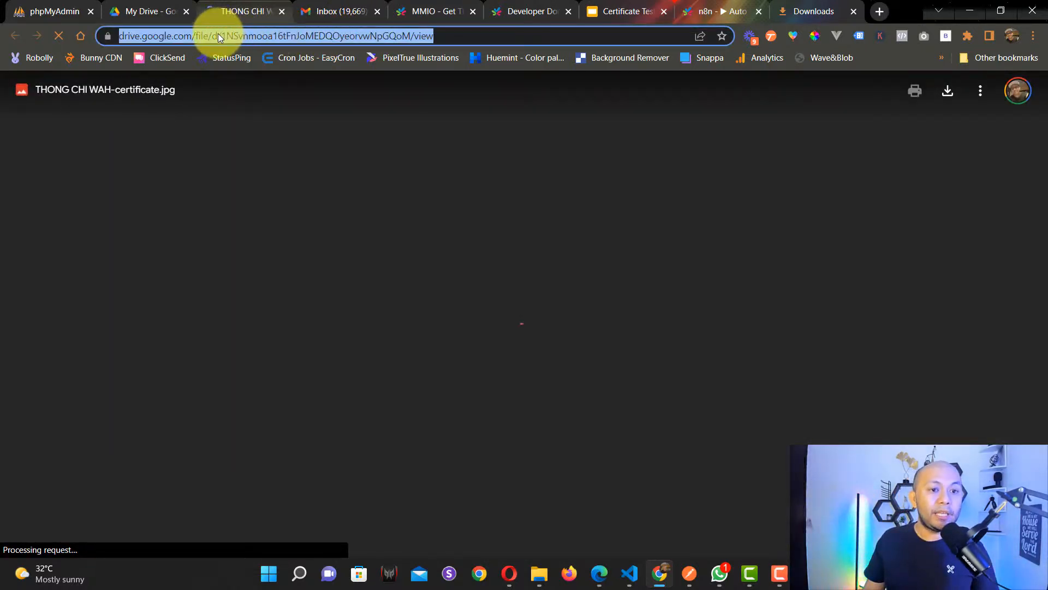
pyautogui.moveTo(491, 34); pyautogui.dragTo(50, 36)
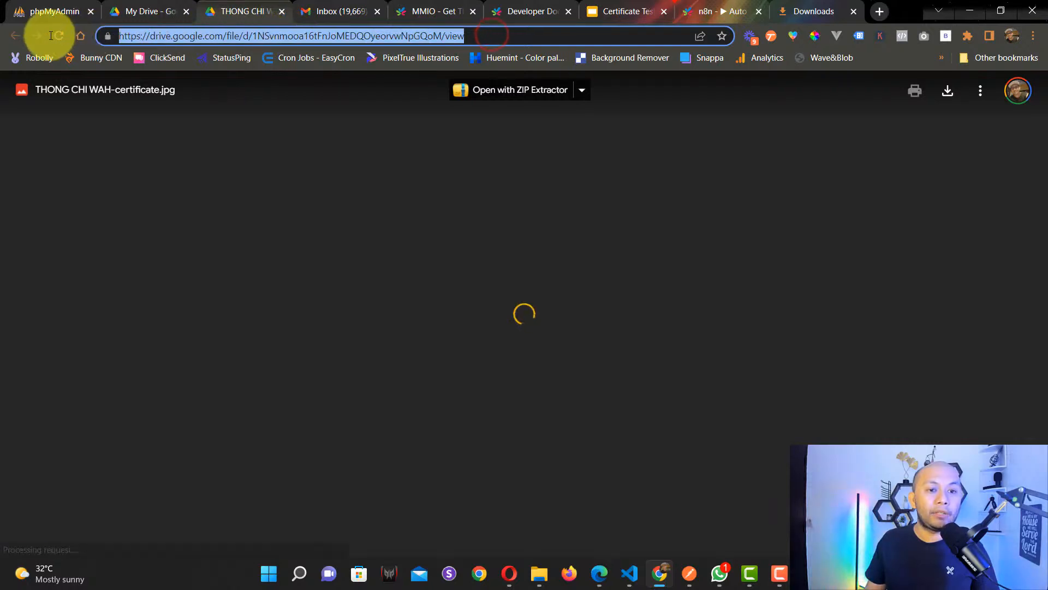
pyautogui.rightClick(263, 38)
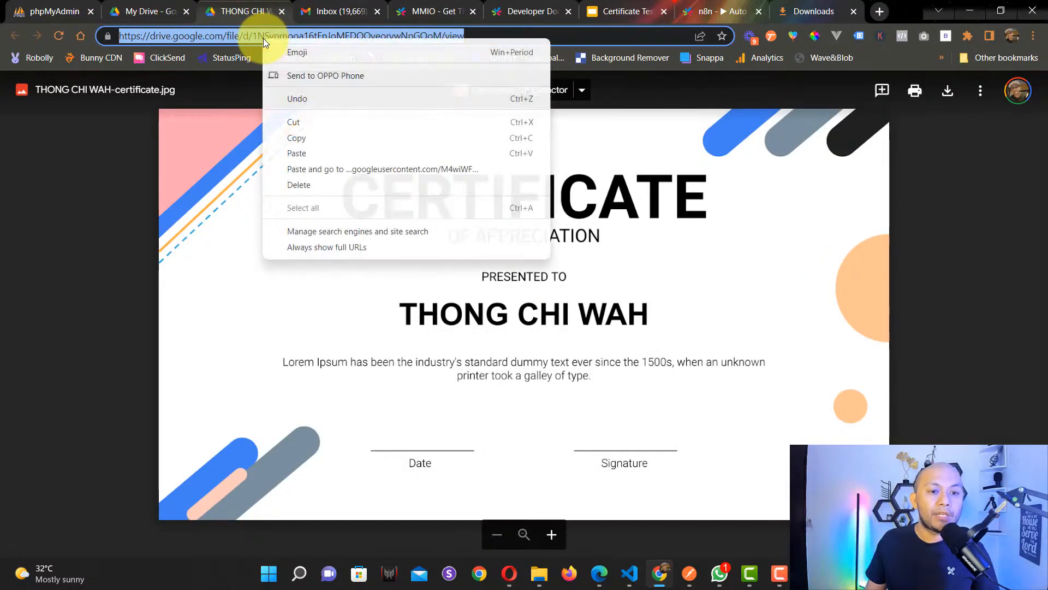
pyautogui.click(309, 136)
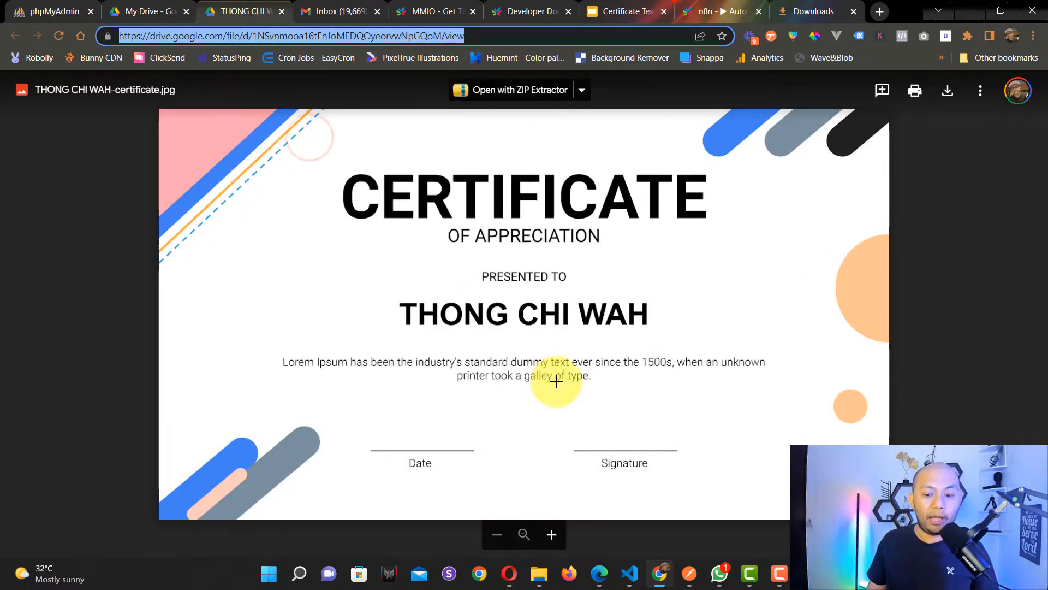
# Step: Compare line 7's Drive link template and file id expression with the copied link, then close the editor
pyautogui.click(604, 583)
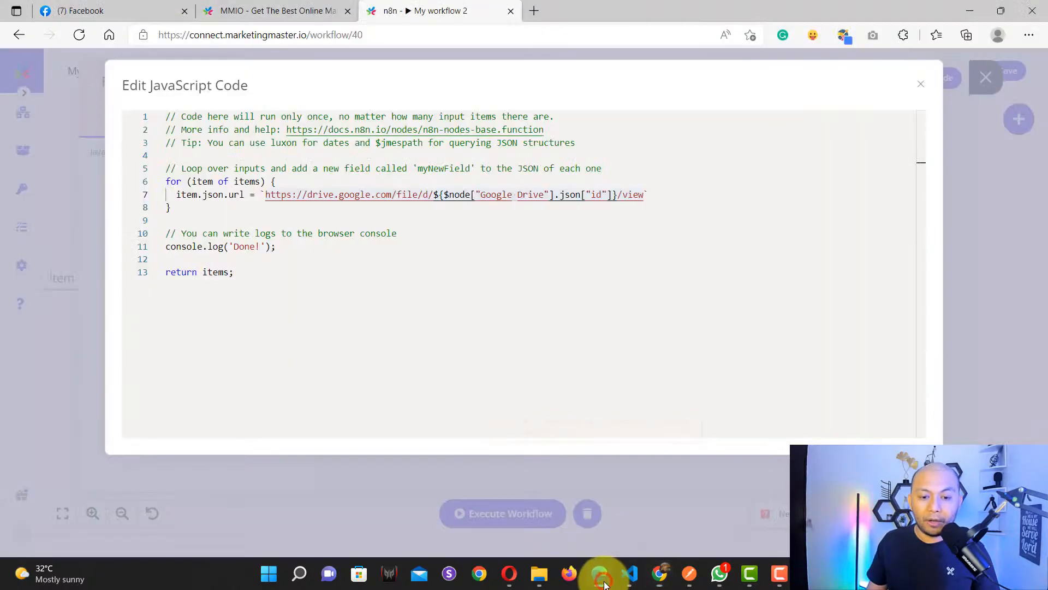
pyautogui.click(297, 232)
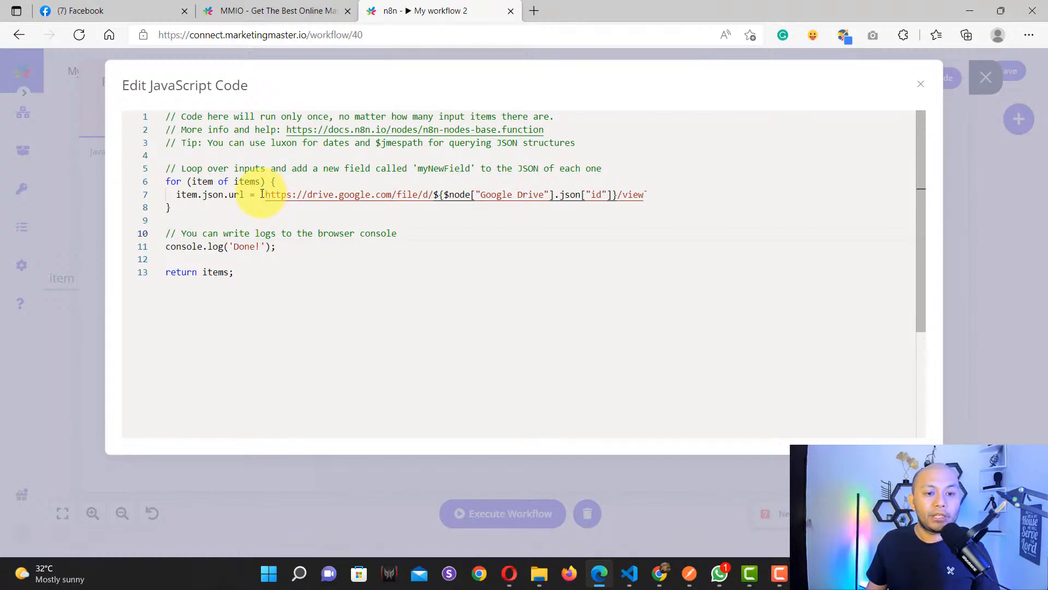
pyautogui.moveTo(263, 195); pyautogui.dragTo(655, 196)
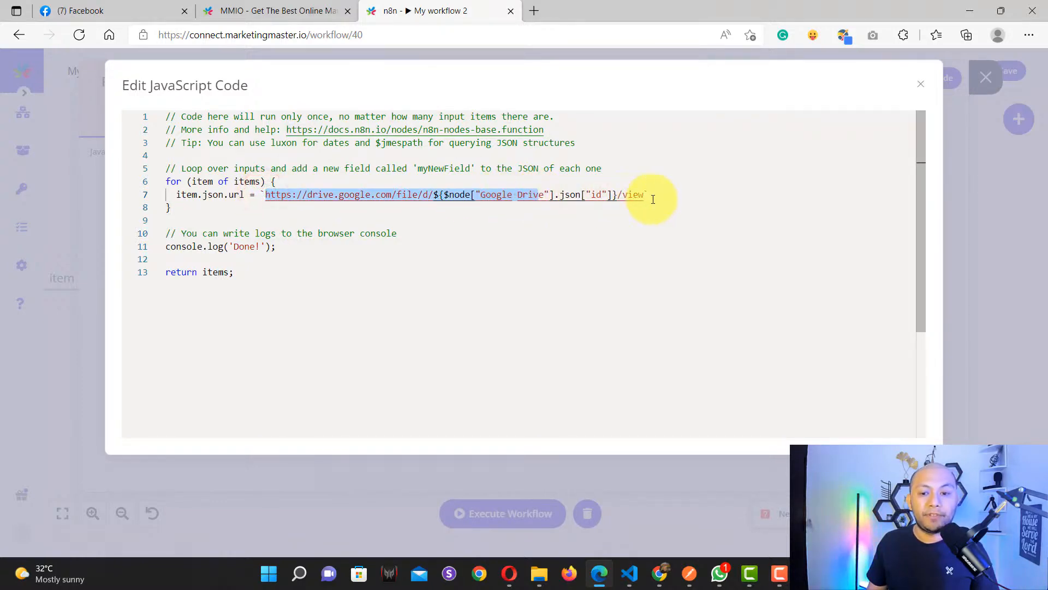
pyautogui.click(650, 196)
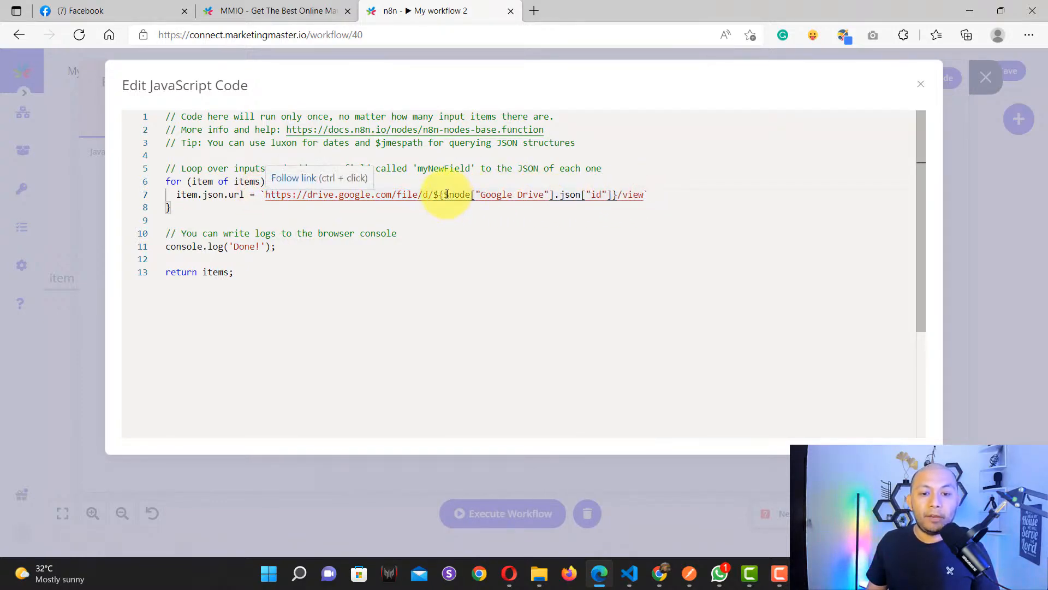
pyautogui.moveTo(444, 194); pyautogui.dragTo(613, 195)
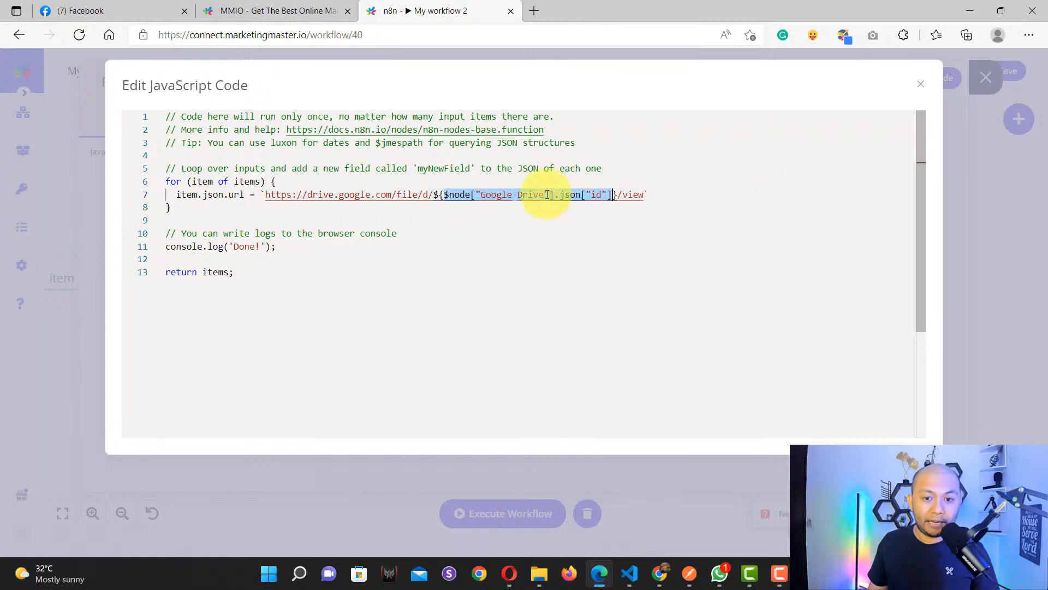
pyautogui.click(496, 196)
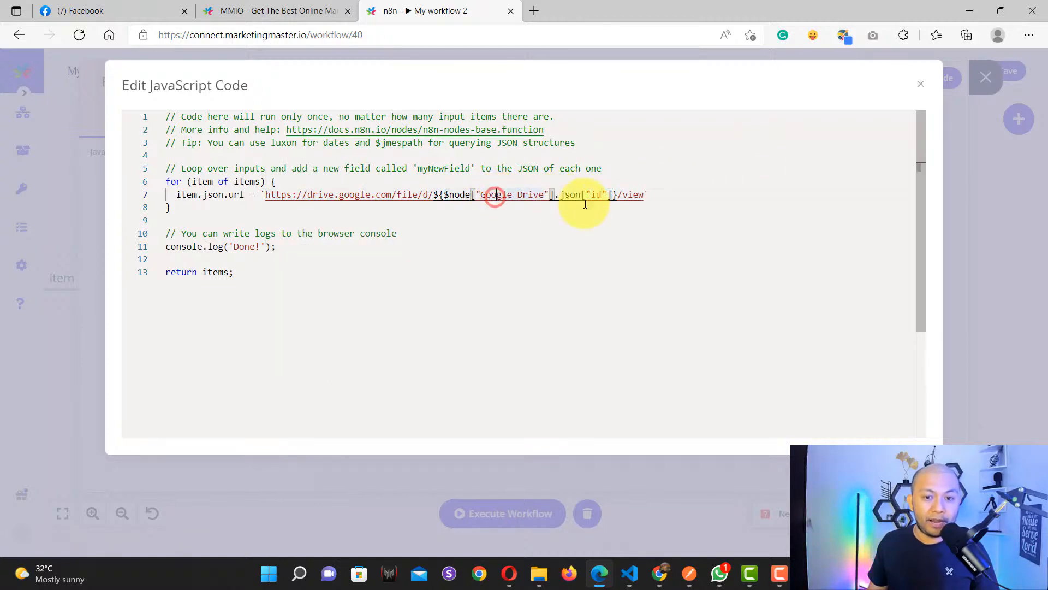
pyautogui.click(924, 88)
pyautogui.click(986, 81)
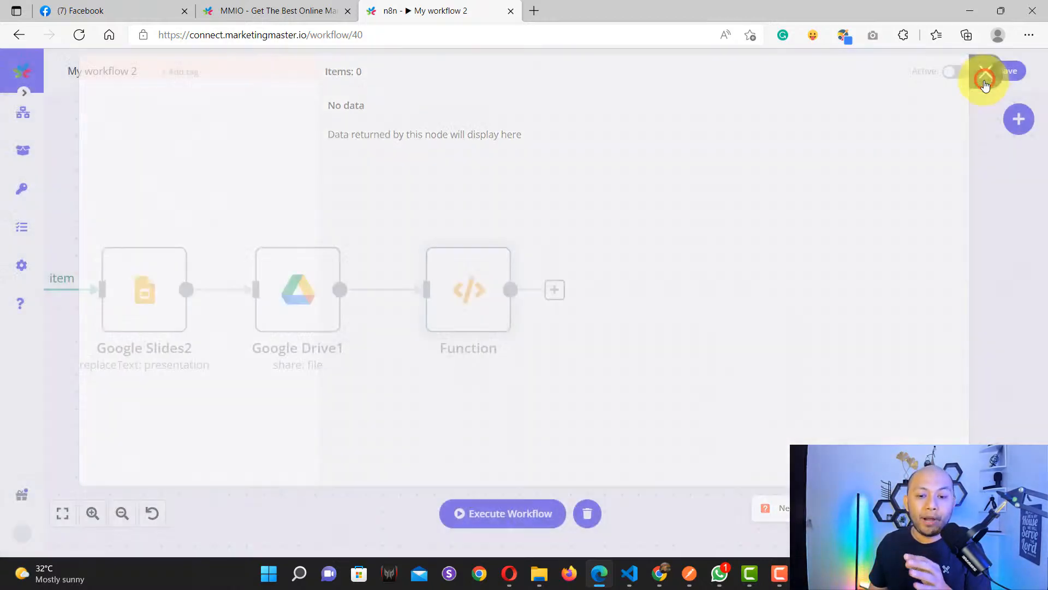
pyautogui.moveTo(307, 405); pyautogui.dragTo(396, 391)
pyautogui.doubleClick(391, 284)
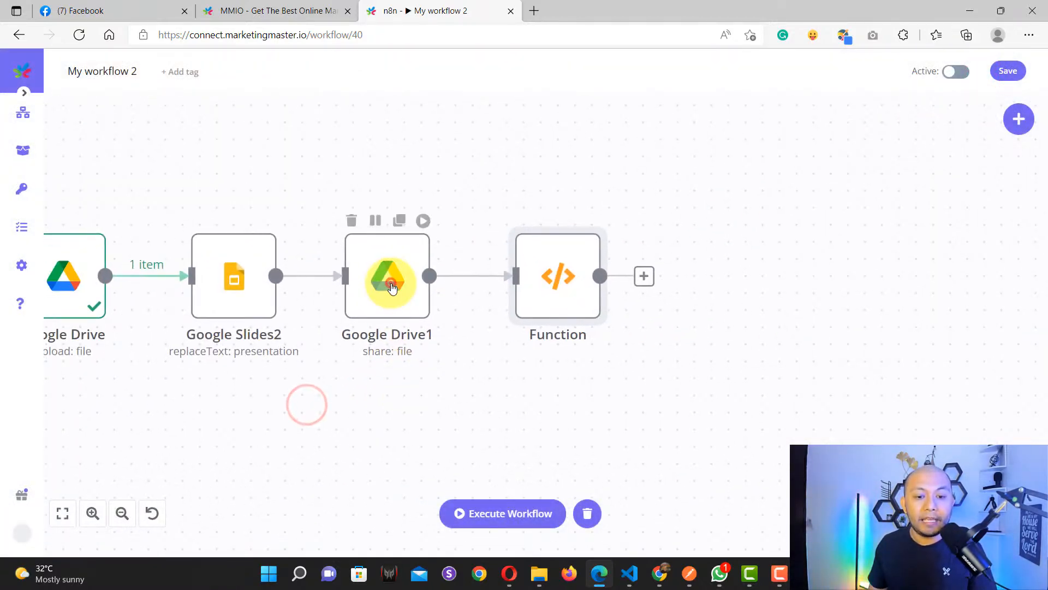
pyautogui.doubleClick(391, 288)
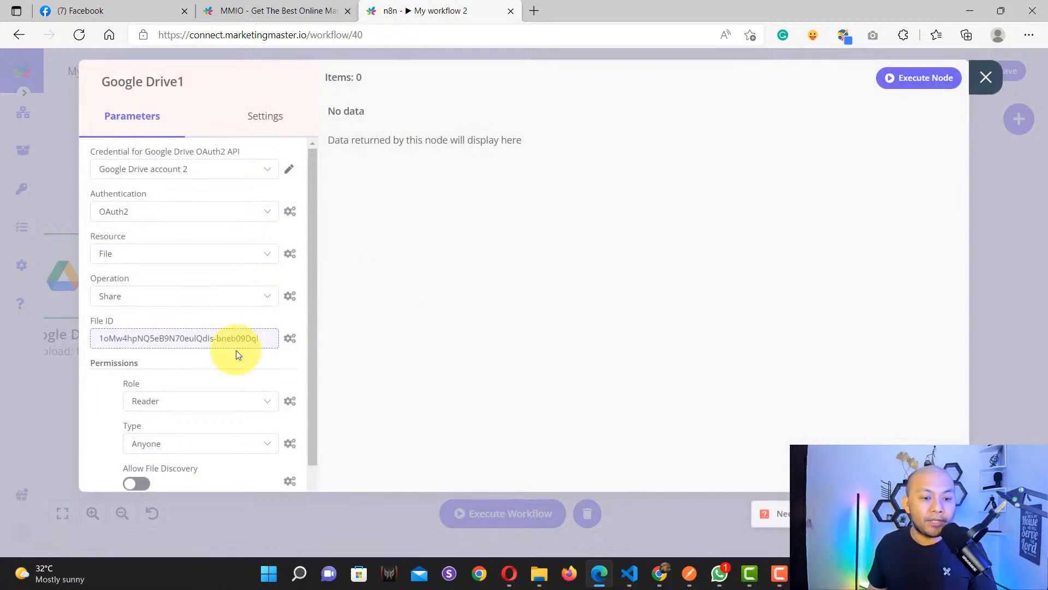
pyautogui.scroll(-2, 234, 349)
pyautogui.scroll(2, 224, 352)
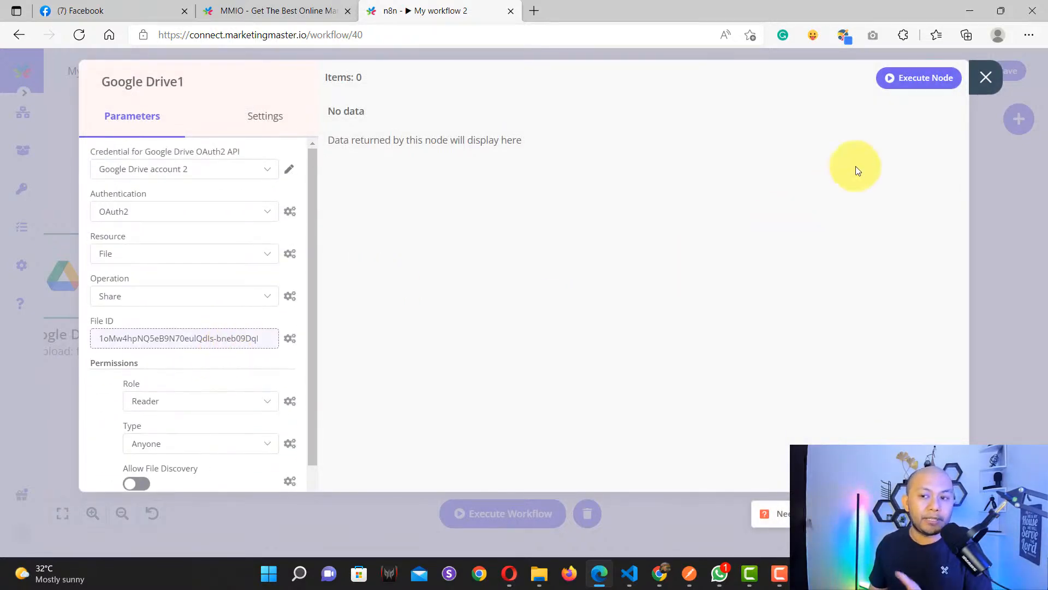
pyautogui.click(984, 78)
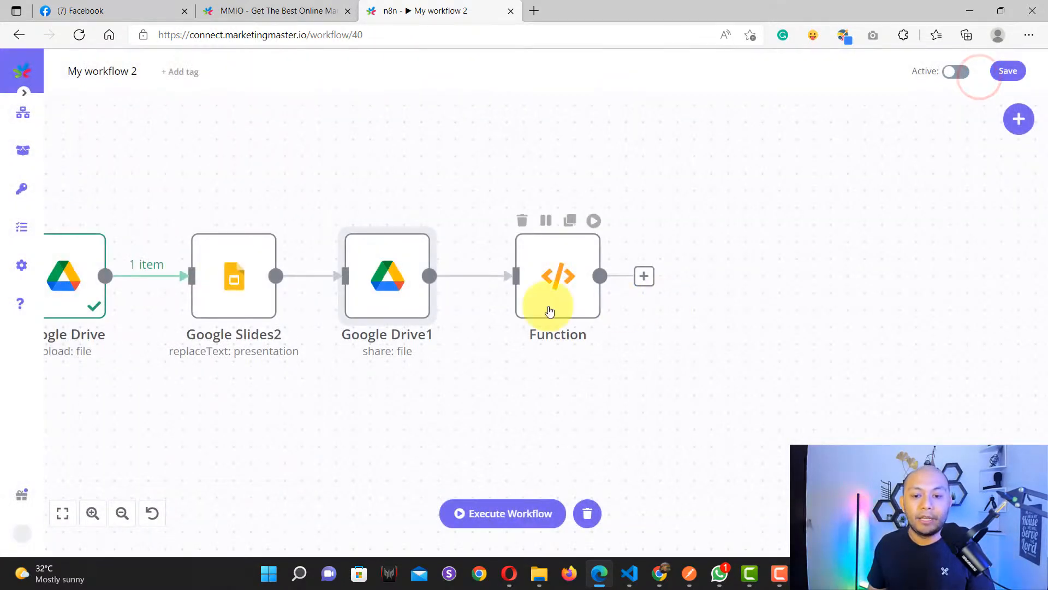
pyautogui.click(557, 287)
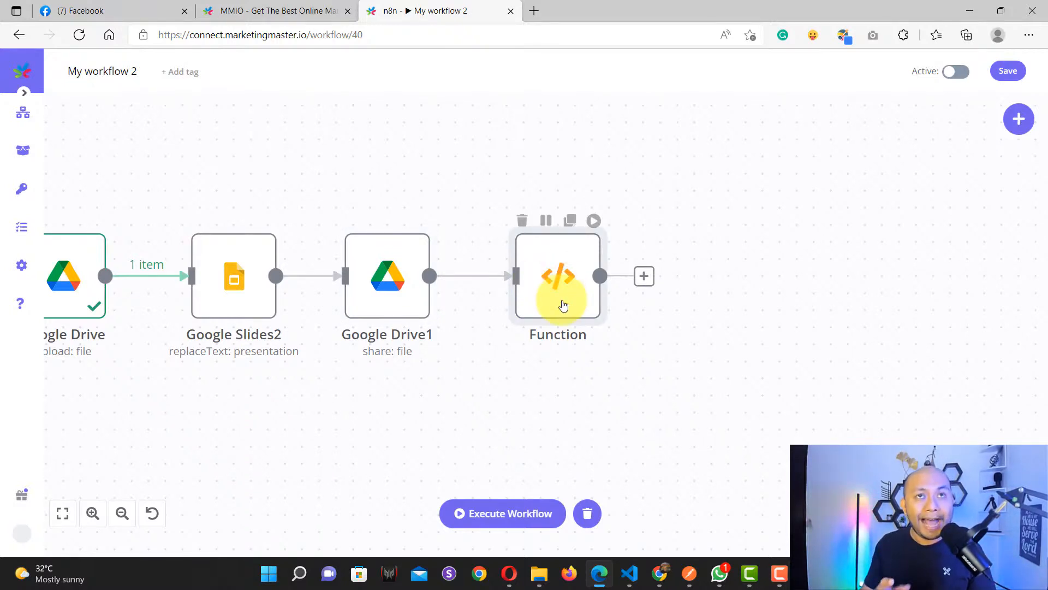
# Step: Execute the Function node and inspect the url field's Drive view link in its JSON output
pyautogui.scroll(-3, 563, 305)
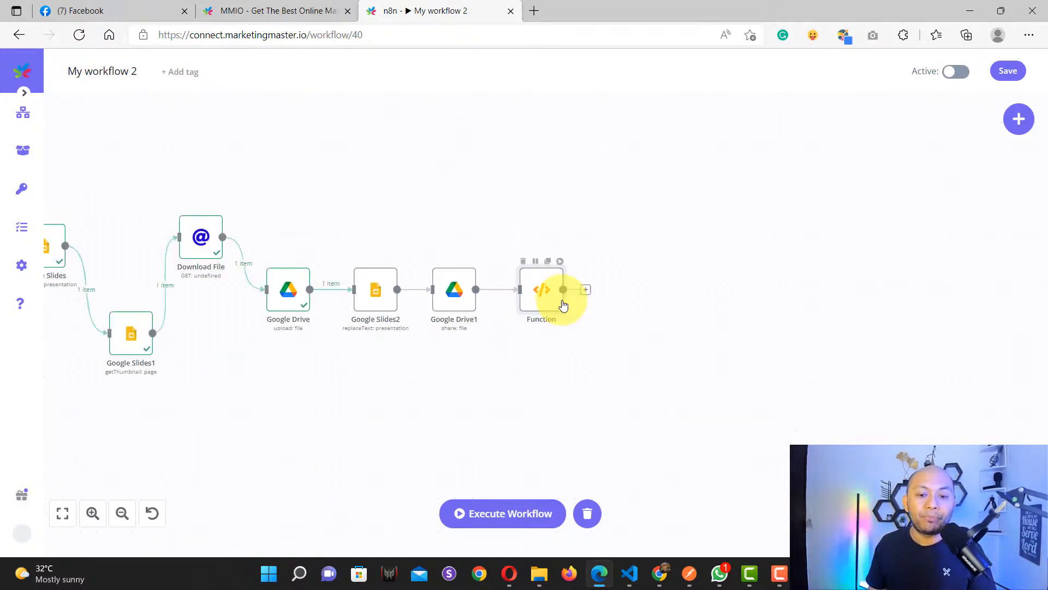
pyautogui.scroll(5, 554, 300)
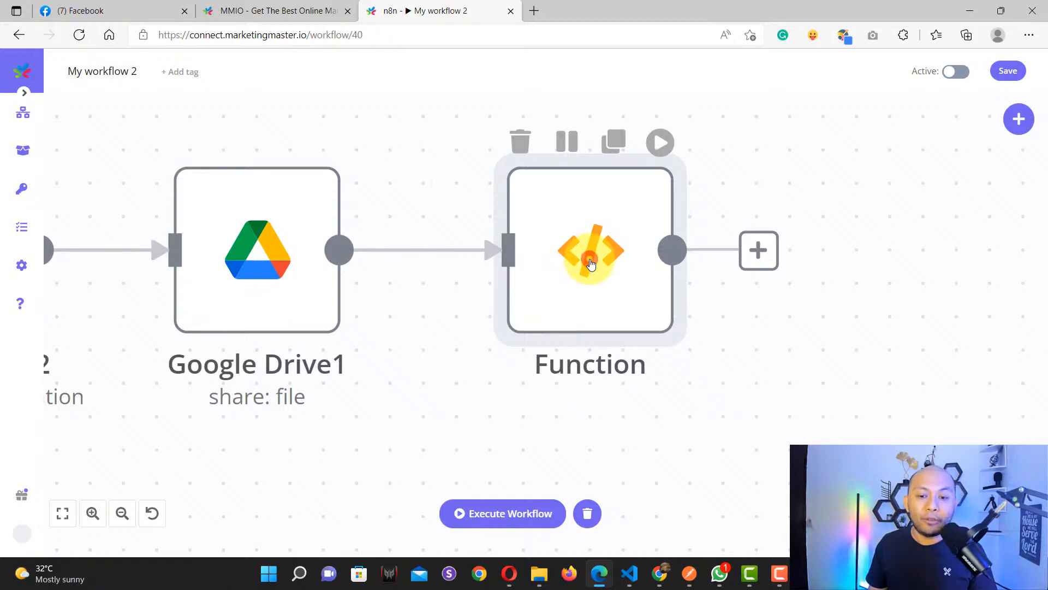
pyautogui.doubleClick(588, 279)
pyautogui.click(906, 87)
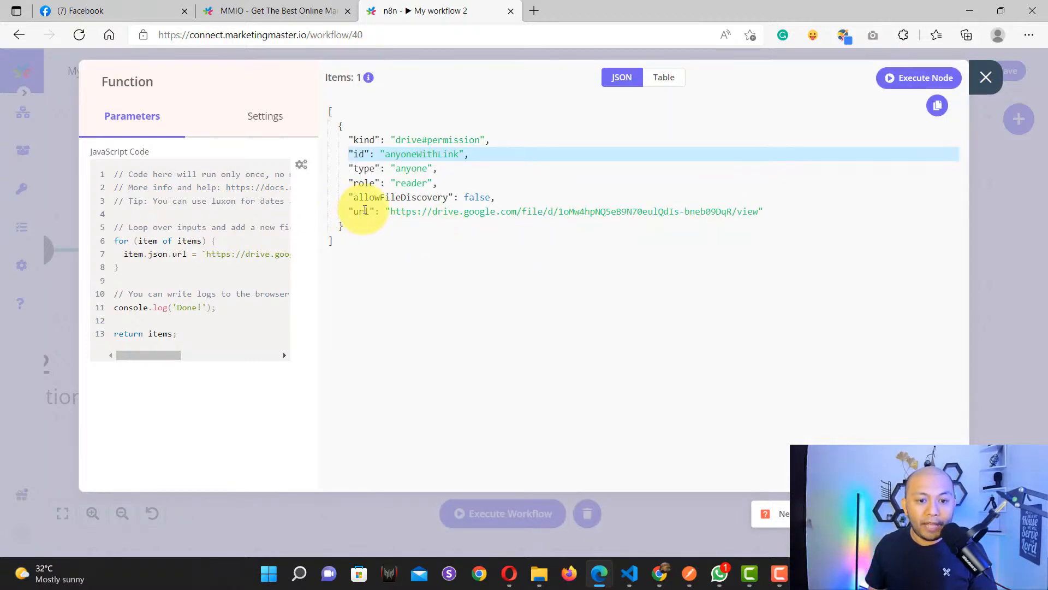
pyautogui.doubleClick(360, 212)
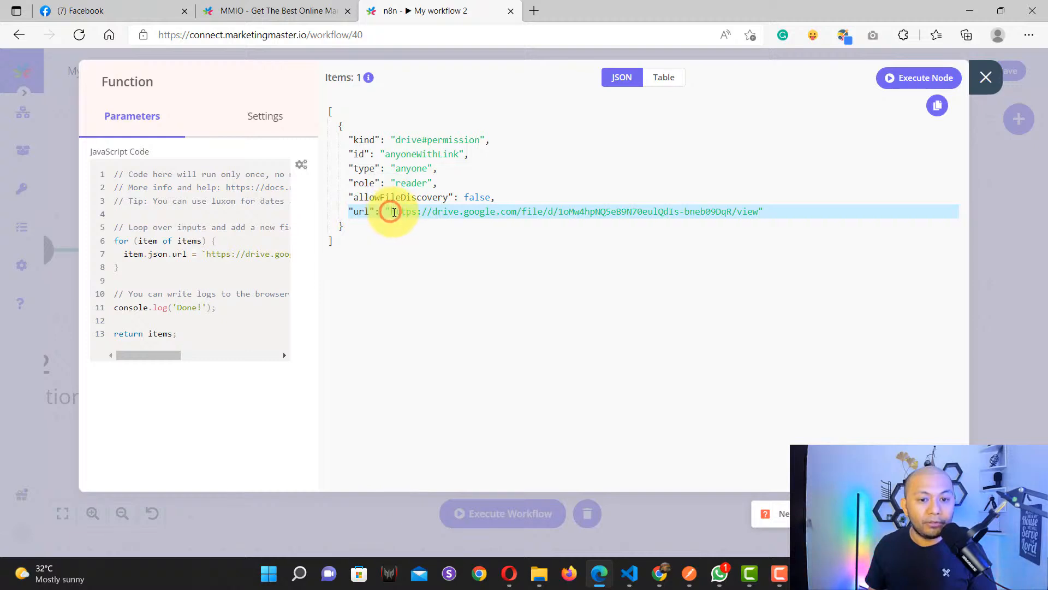
pyautogui.moveTo(391, 211); pyautogui.dragTo(760, 211)
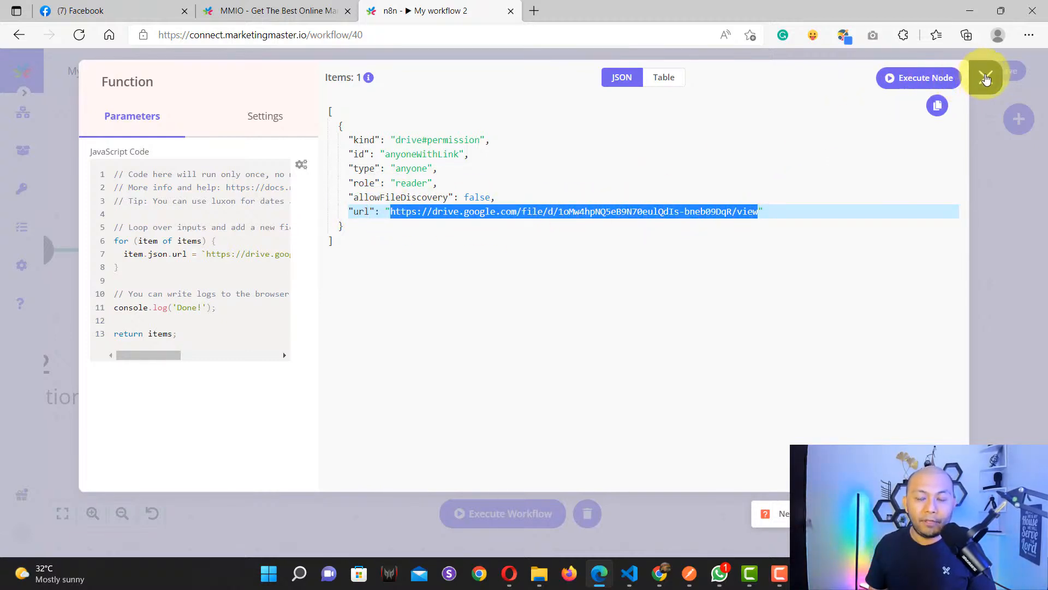
pyautogui.click(986, 80)
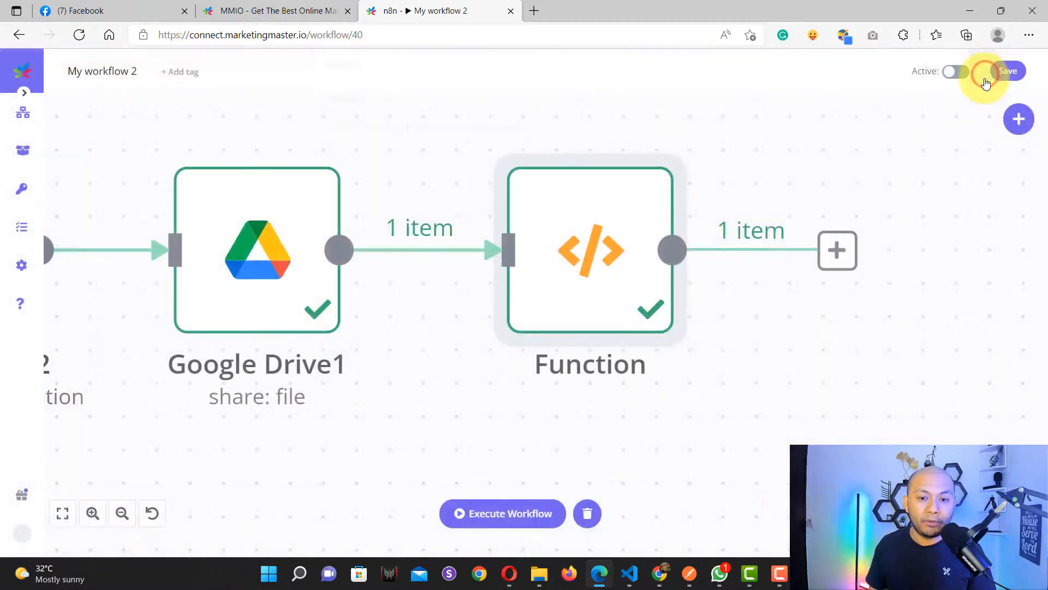
# Step: Bring the Webhook node into view on the canvas and open its settings
pyautogui.scroll(-5, 464, 365)
pyautogui.scroll(-5, 464, 366)
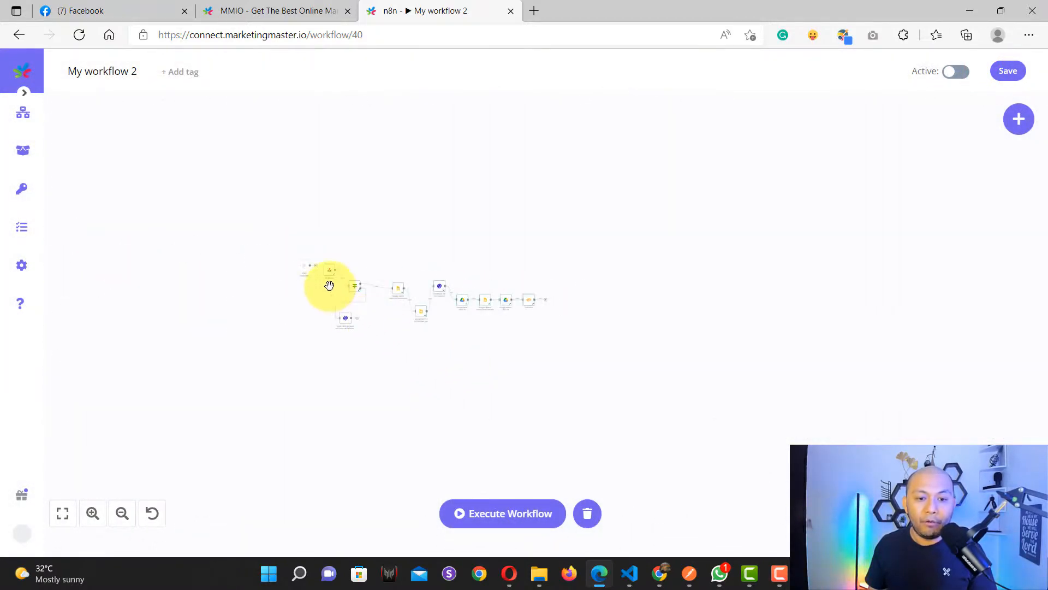
pyautogui.scroll(6, 327, 284)
pyautogui.moveTo(126, 347); pyautogui.dragTo(468, 374)
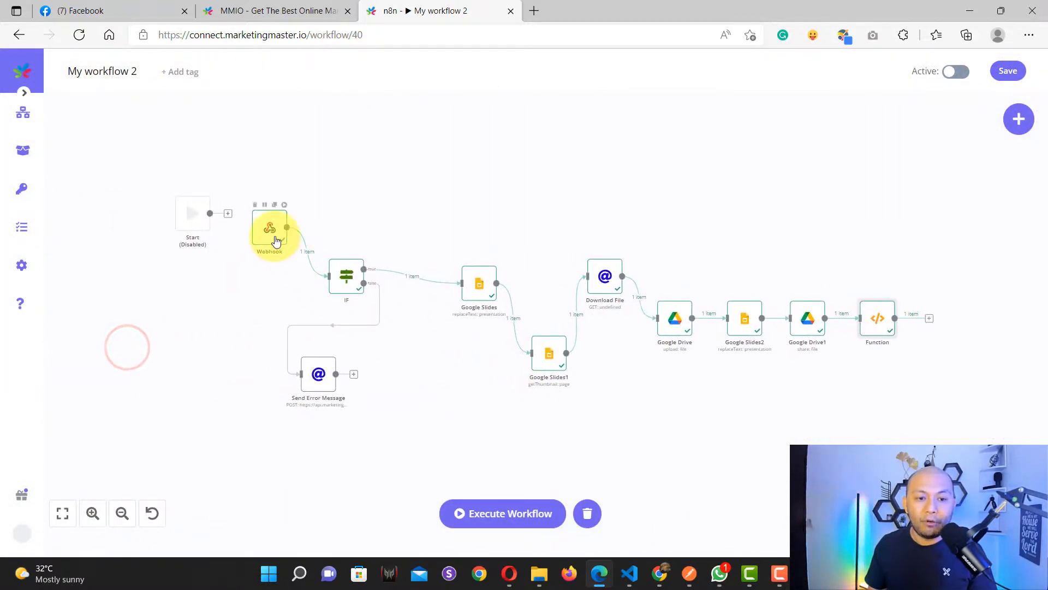
pyautogui.scroll(6, 248, 211)
pyautogui.scroll(-4, 247, 197)
pyautogui.moveTo(226, 178); pyautogui.dragTo(378, 211)
pyautogui.scroll(3, 250, 222)
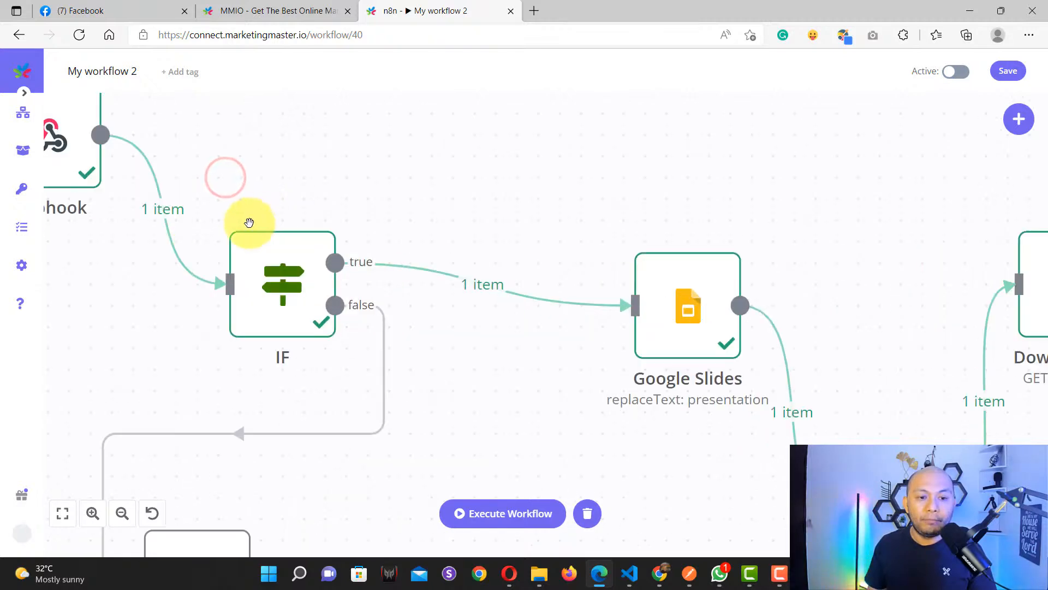
pyautogui.moveTo(275, 162); pyautogui.dragTo(581, 282)
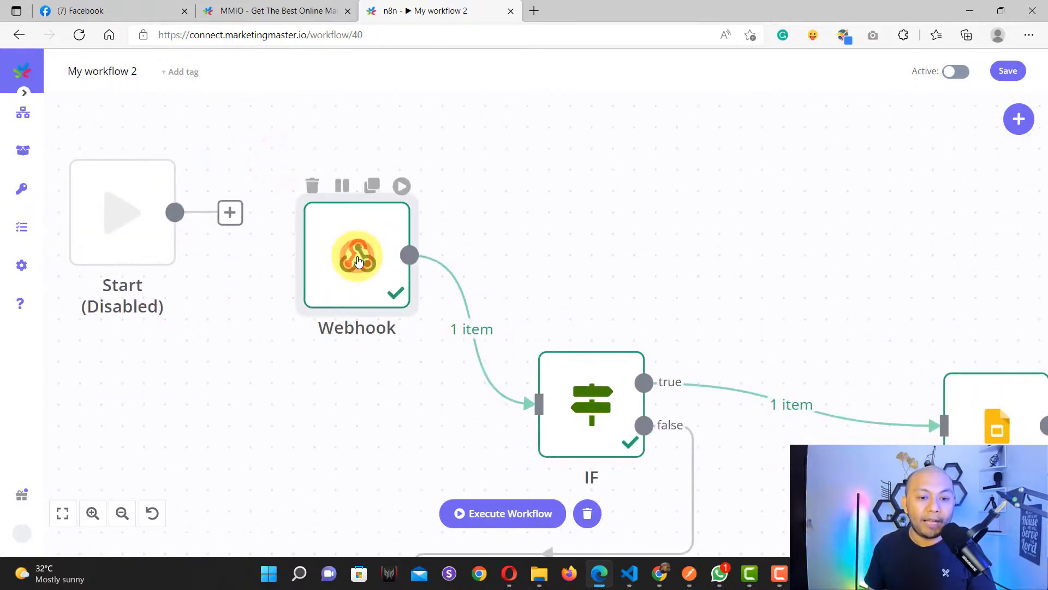
pyautogui.doubleClick(387, 276)
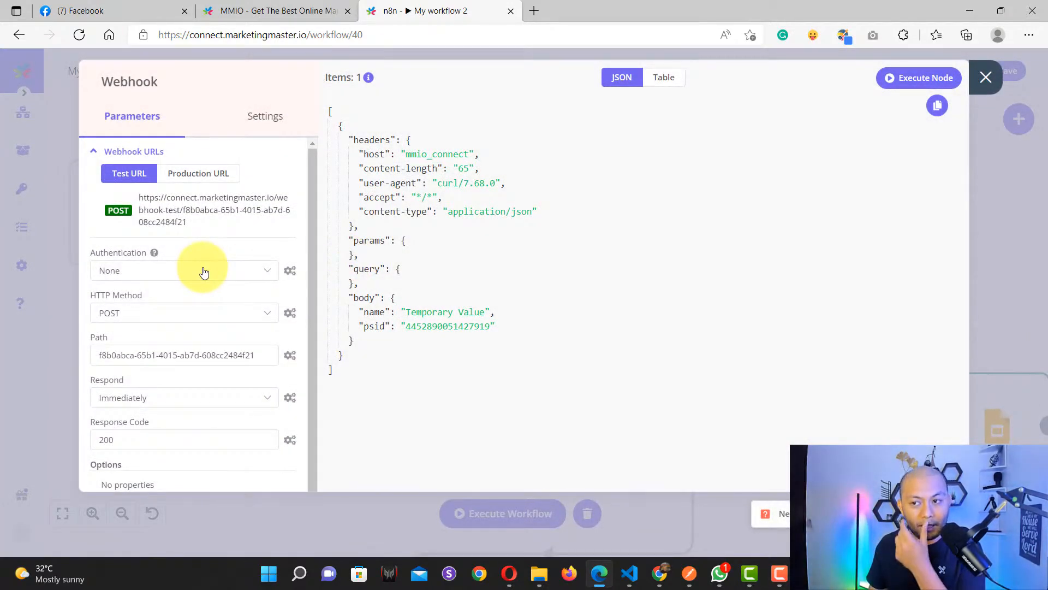
# Step: Set the Webhook's Respond option to 'When last node finishes' with First Entry JSON
pyautogui.scroll(-2, 210, 280)
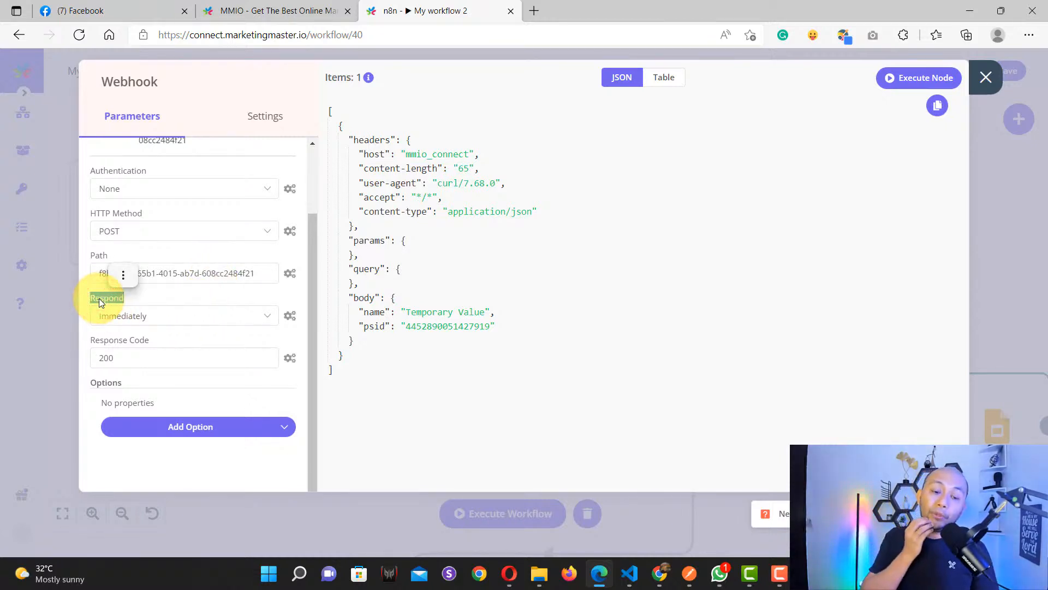
pyautogui.click(150, 316)
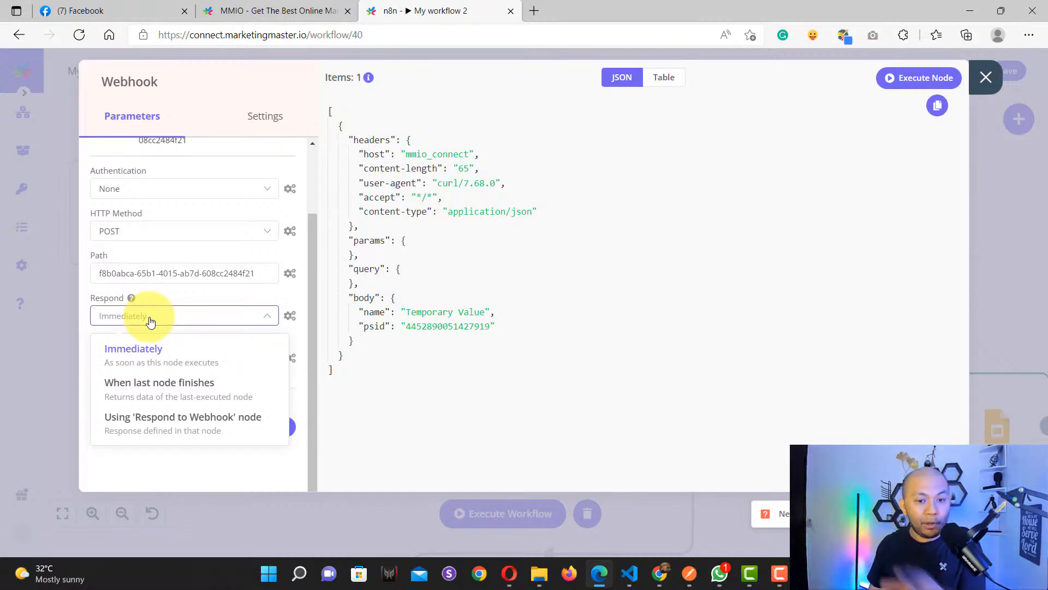
pyautogui.click(143, 396)
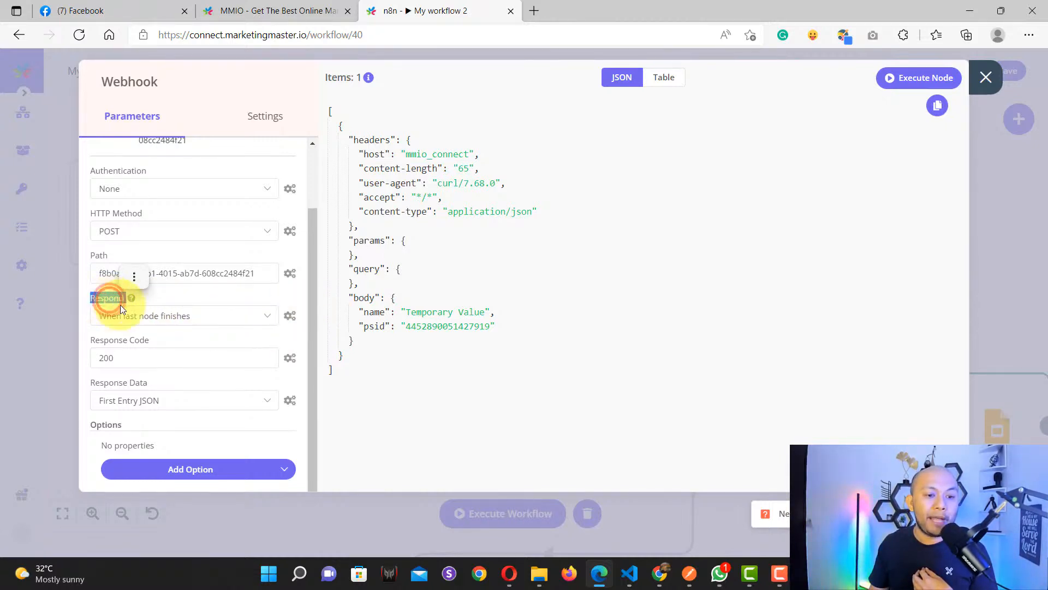
pyautogui.click(147, 319)
pyautogui.click(147, 388)
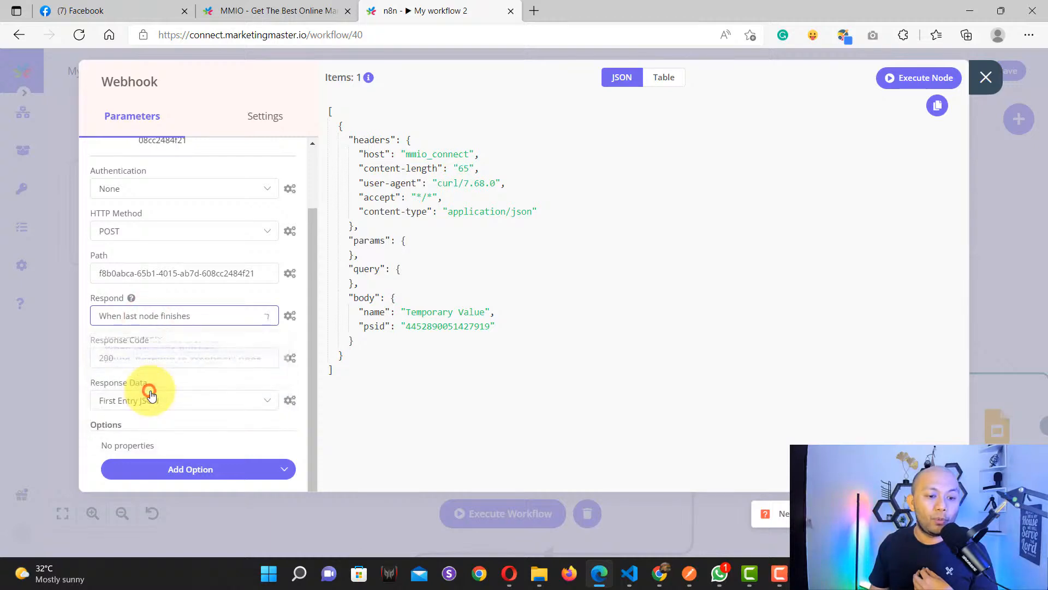
pyautogui.click(986, 78)
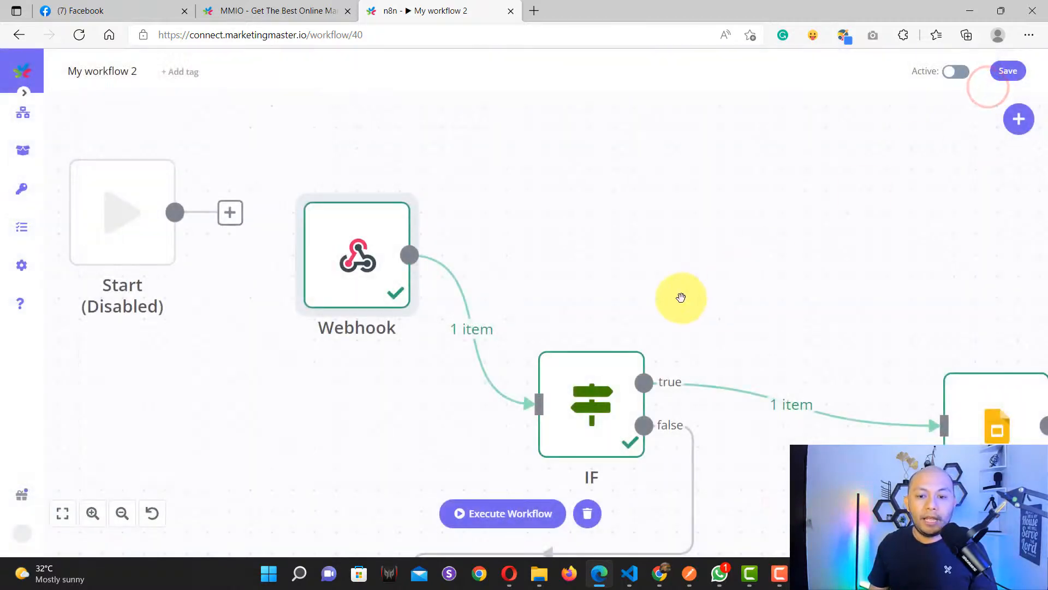
# Step: Pan over to the Function node and open it to see its output
pyautogui.scroll(-5, 681, 301)
pyautogui.moveTo(799, 401); pyautogui.dragTo(464, 390)
pyautogui.scroll(7, 454, 349)
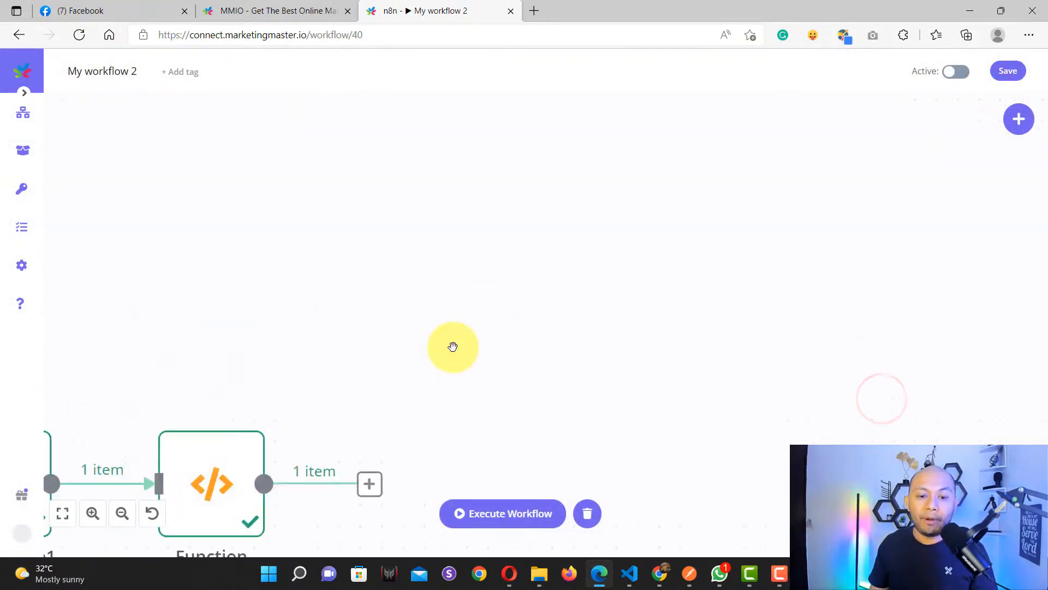
pyautogui.scroll(-2, 413, 369)
pyautogui.moveTo(401, 381); pyautogui.dragTo(439, 301)
pyautogui.scroll(4, 339, 369)
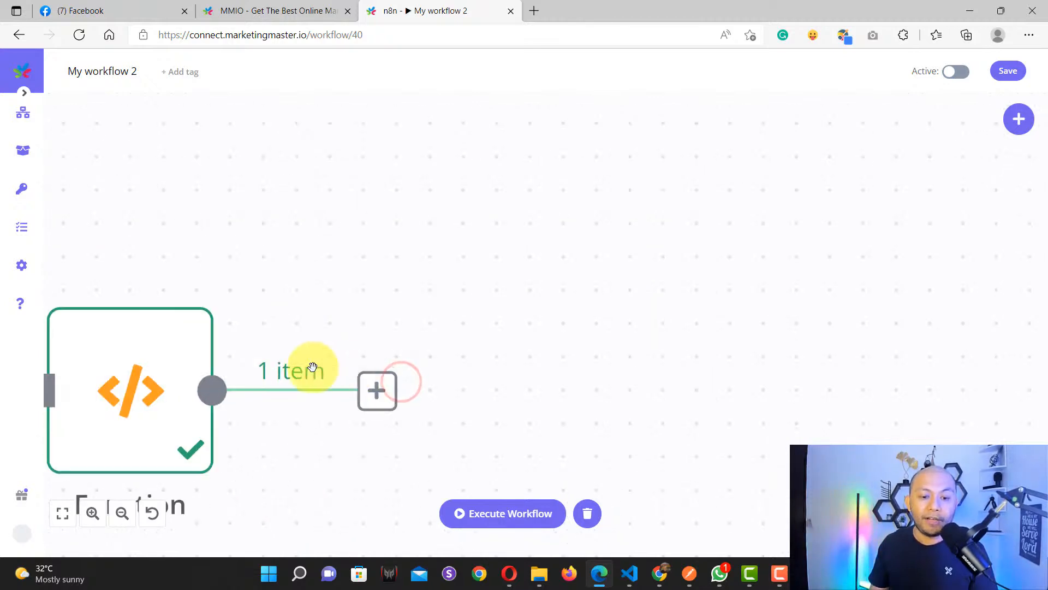
pyautogui.scroll(-2, 312, 367)
pyautogui.doubleClick(245, 371)
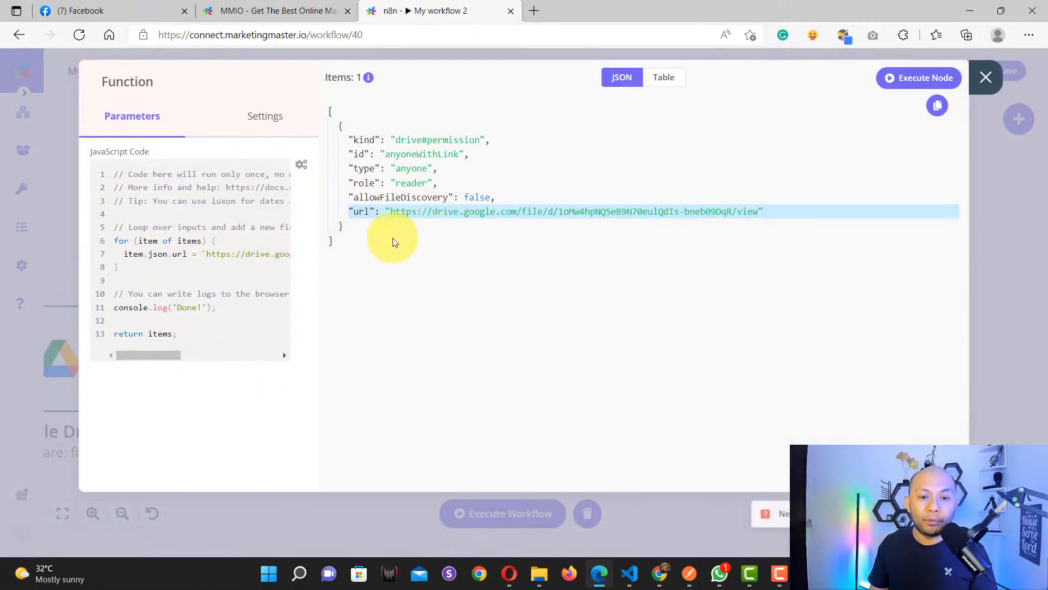
# Step: Inspect the shareable Drive url in the Function output, then return to MMIO
pyautogui.moveTo(346, 252); pyautogui.dragTo(316, 115)
pyautogui.click(349, 210)
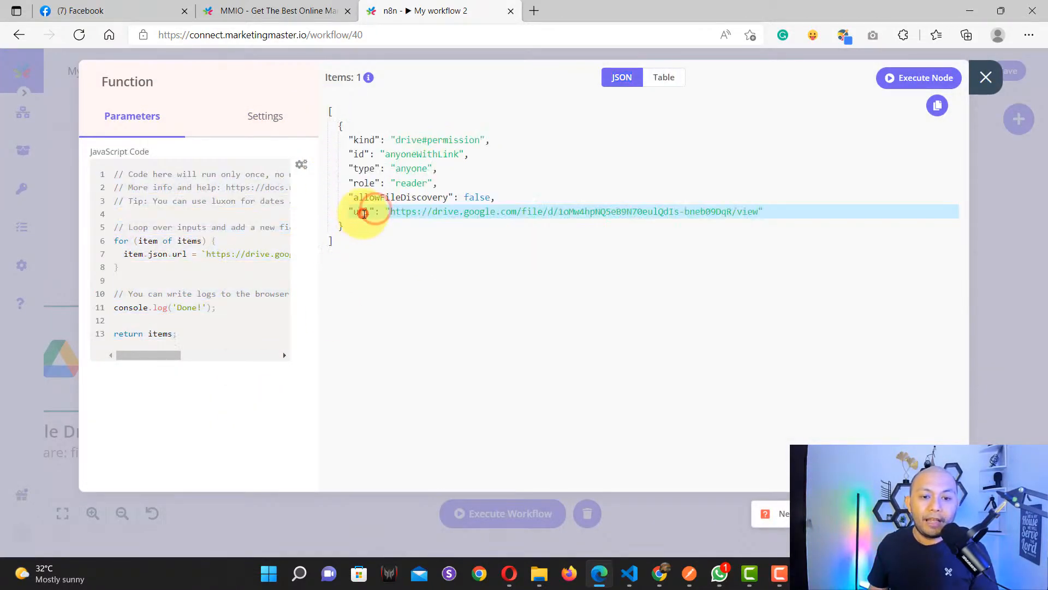
pyautogui.moveTo(367, 211); pyautogui.dragTo(795, 215)
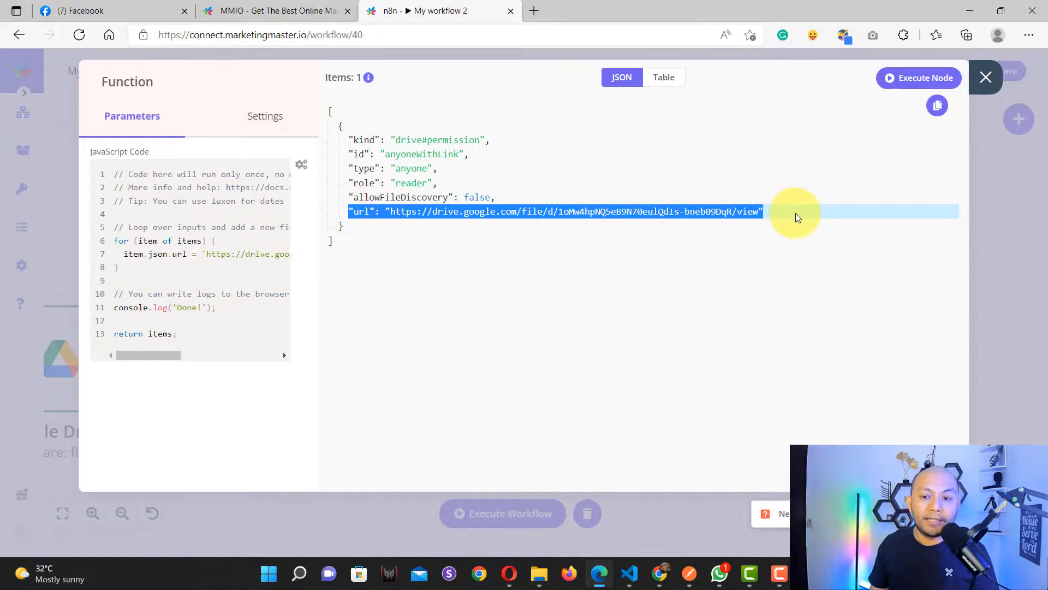
pyautogui.click(752, 252)
pyautogui.click(982, 80)
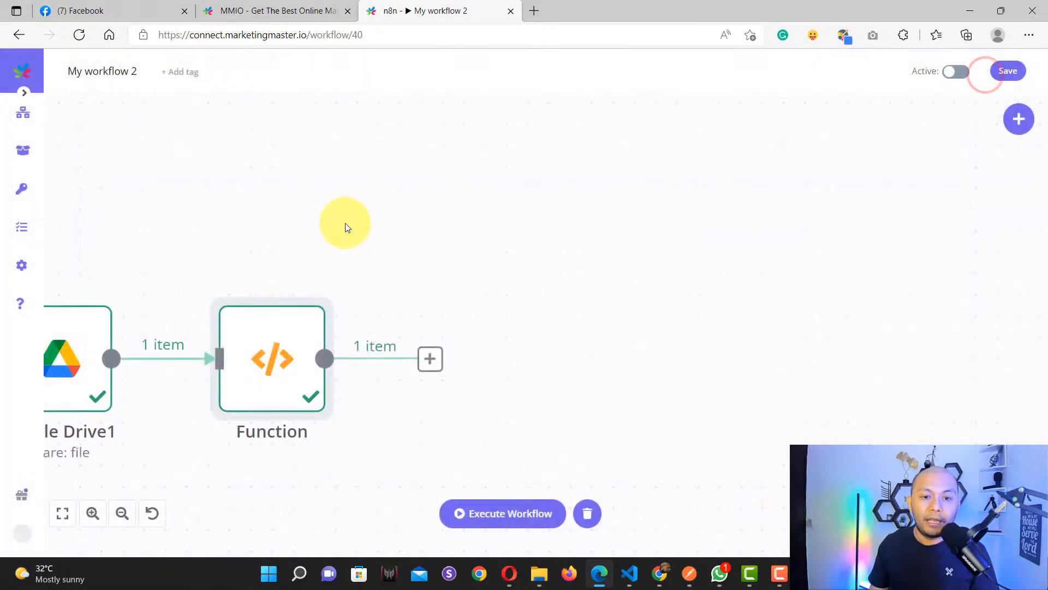
pyautogui.click(268, 10)
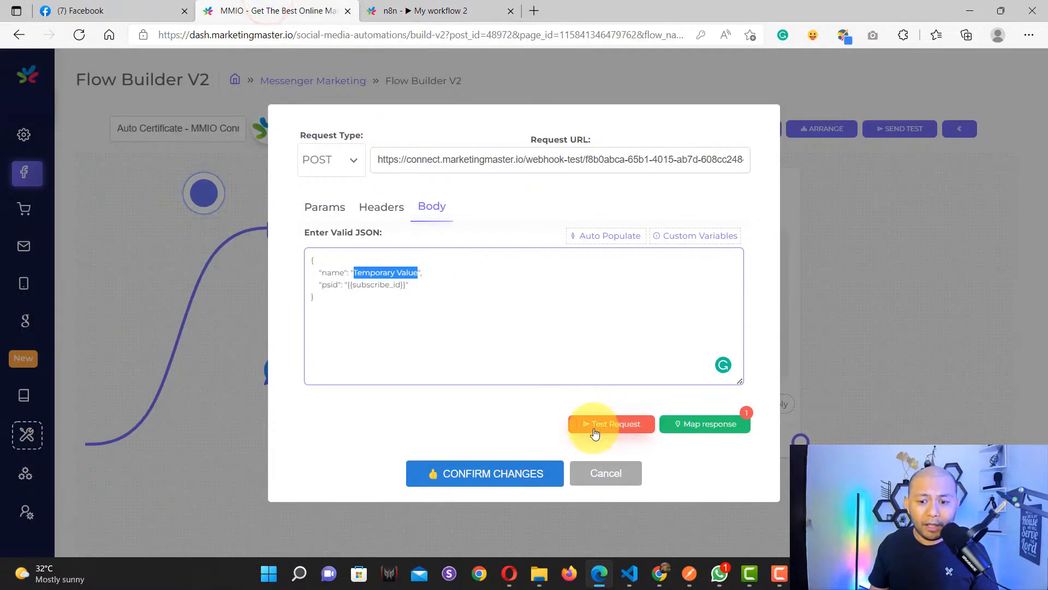
# Step: Open Map Response and review the Response Value list, then go back to n8n
pyautogui.click(689, 422)
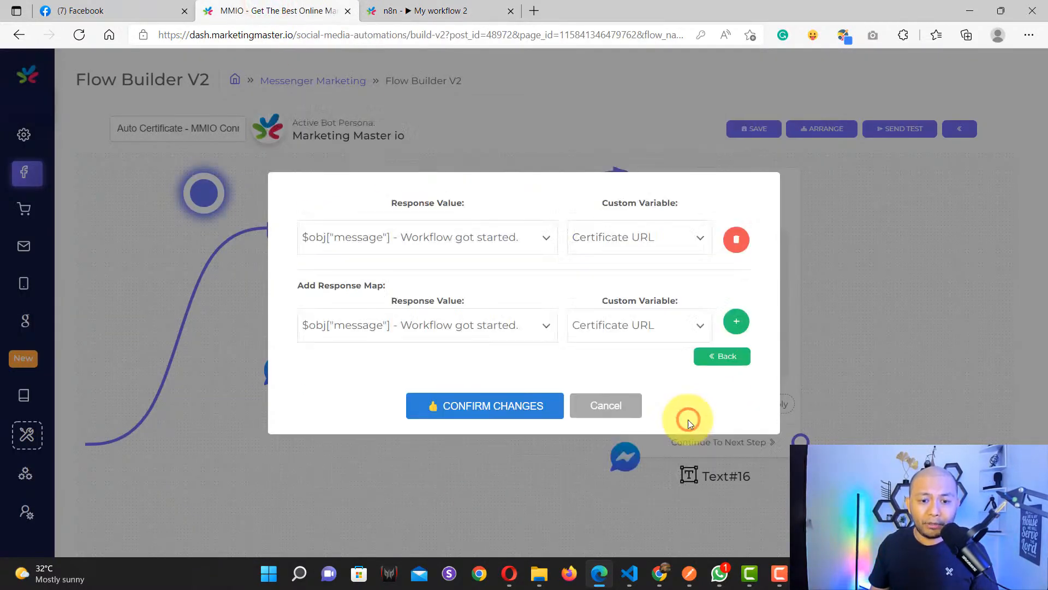
pyautogui.click(484, 325)
pyautogui.click(473, 284)
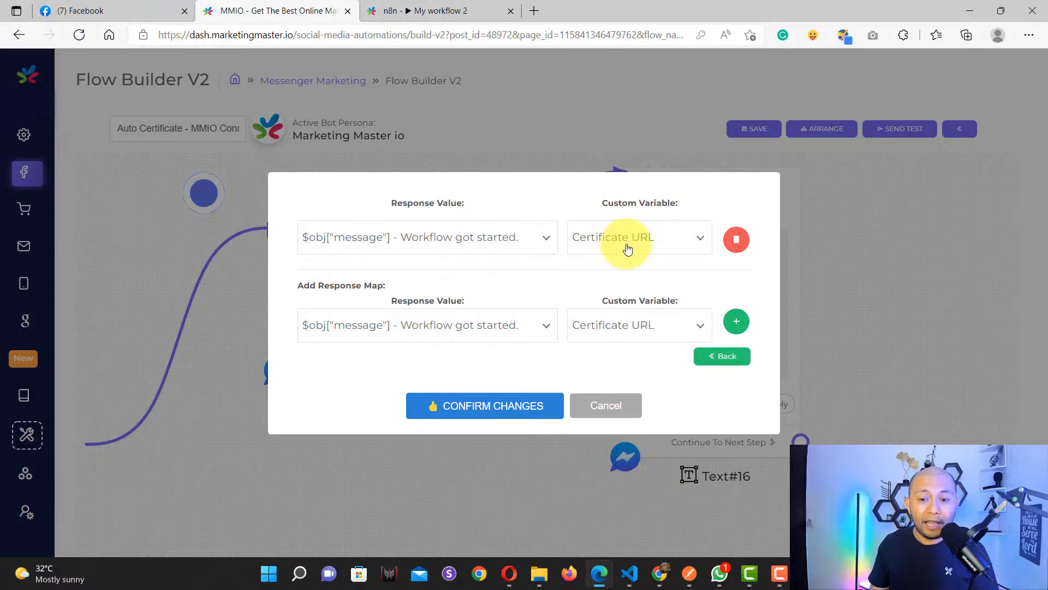
pyautogui.click(437, 12)
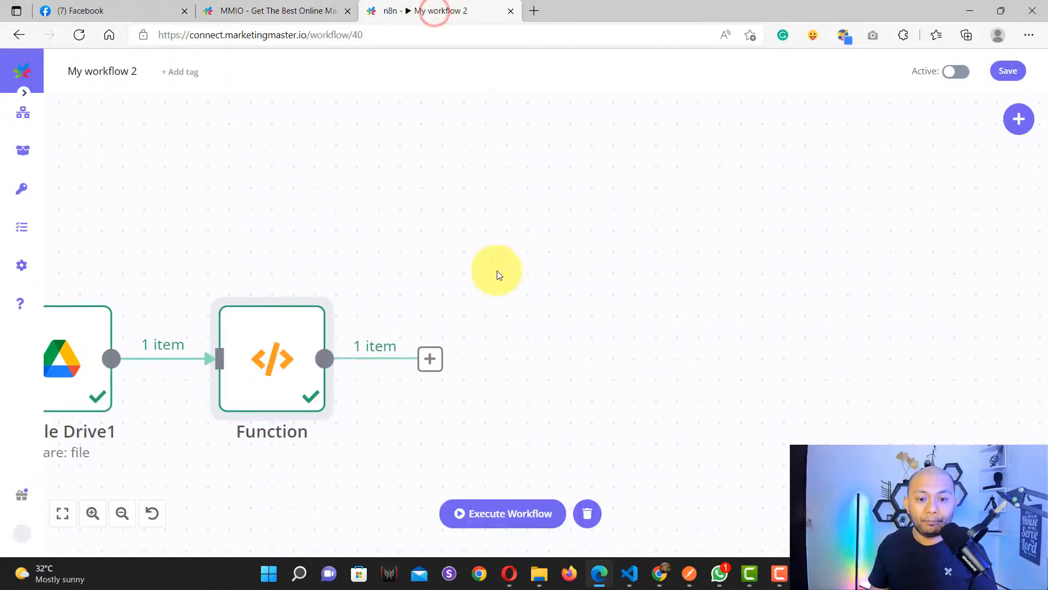
# Step: Zoom and pan across the whole workflow to review its nodes
pyautogui.scroll(-8, 497, 270)
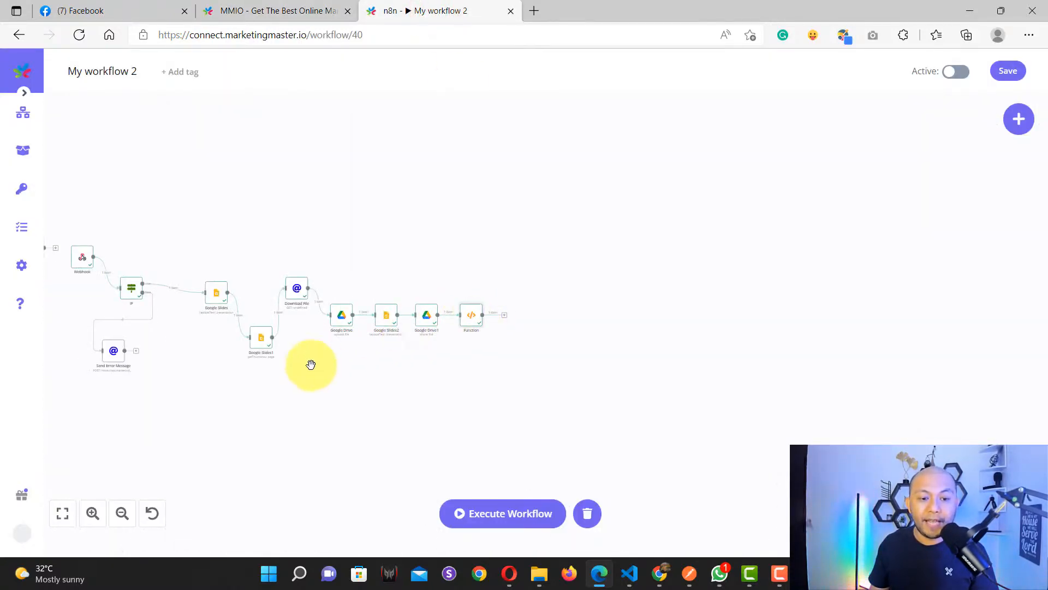
pyautogui.moveTo(186, 355); pyautogui.dragTo(422, 404)
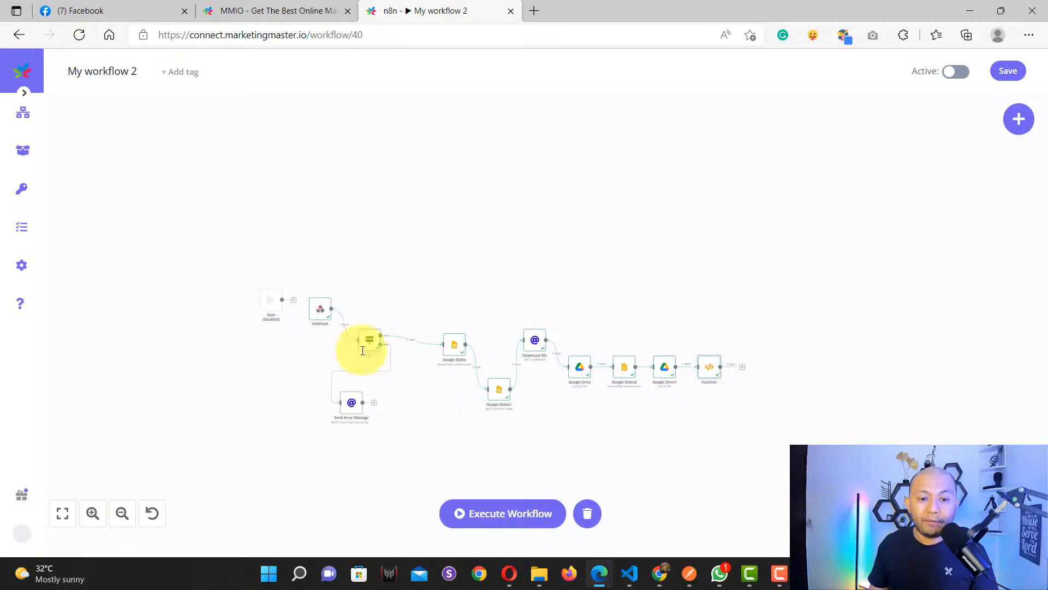
pyautogui.scroll(3, 391, 394)
pyautogui.moveTo(394, 468); pyautogui.dragTo(318, 366)
pyautogui.scroll(4, 350, 382)
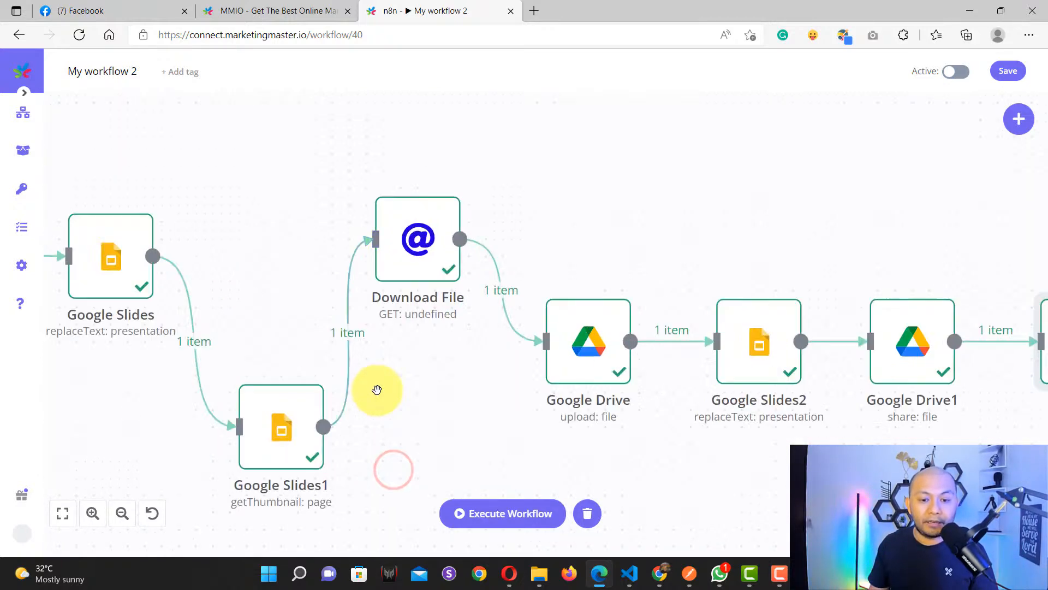
pyautogui.scroll(-4, 600, 398)
pyautogui.moveTo(697, 407); pyautogui.dragTo(826, 414)
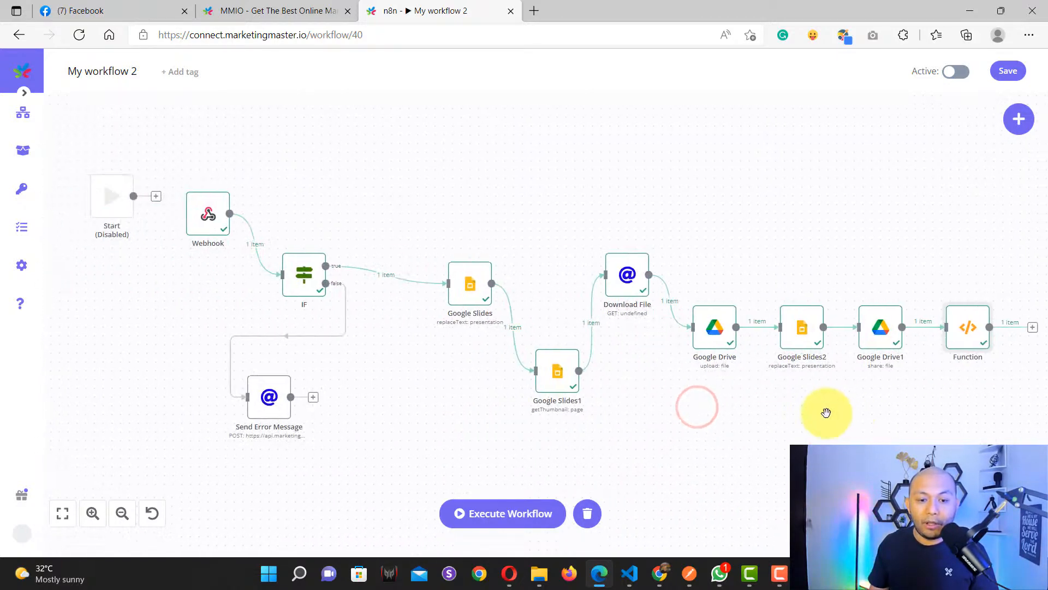
pyautogui.moveTo(419, 379); pyautogui.dragTo(550, 410)
# Step: Execute the Webhook node so it listens for a test call, then return to MMIO
pyautogui.scroll(3, 327, 277)
pyautogui.scroll(-2, 322, 279)
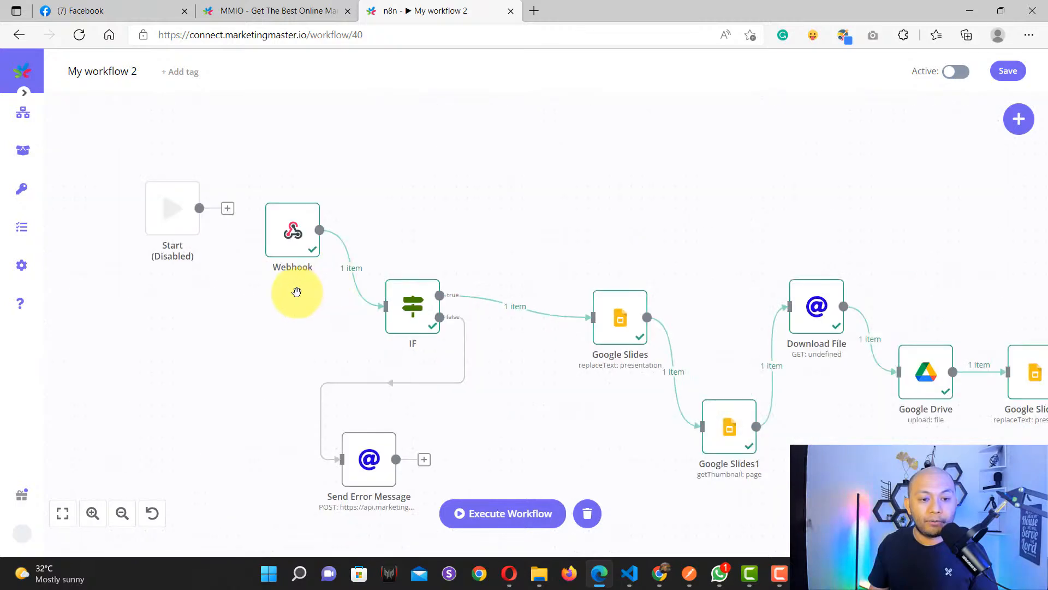
pyautogui.moveTo(297, 292); pyautogui.dragTo(373, 338)
pyautogui.scroll(3, 361, 304)
pyautogui.doubleClick(217, 257)
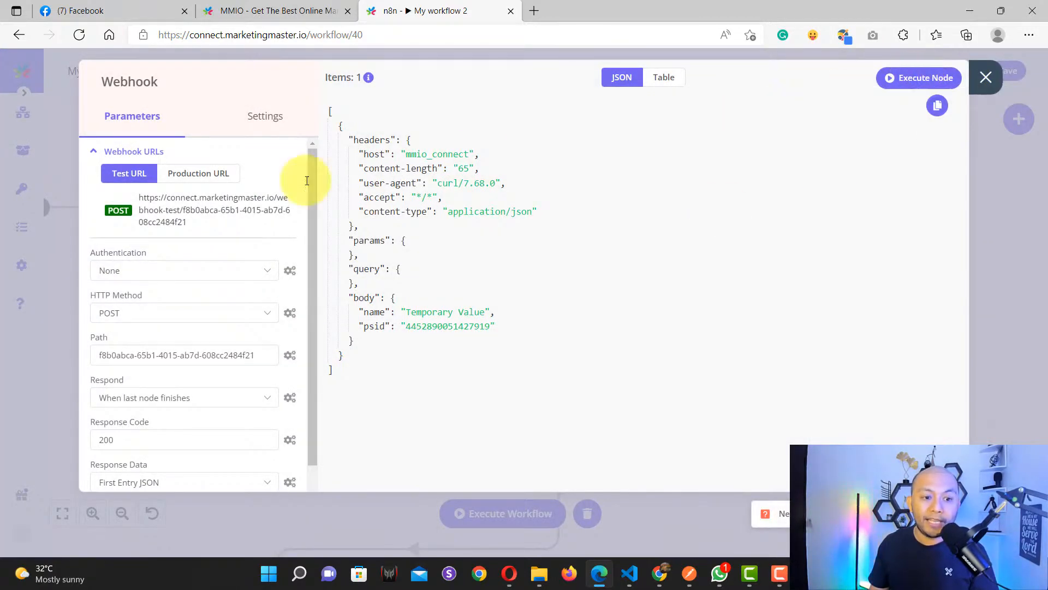
pyautogui.click(905, 80)
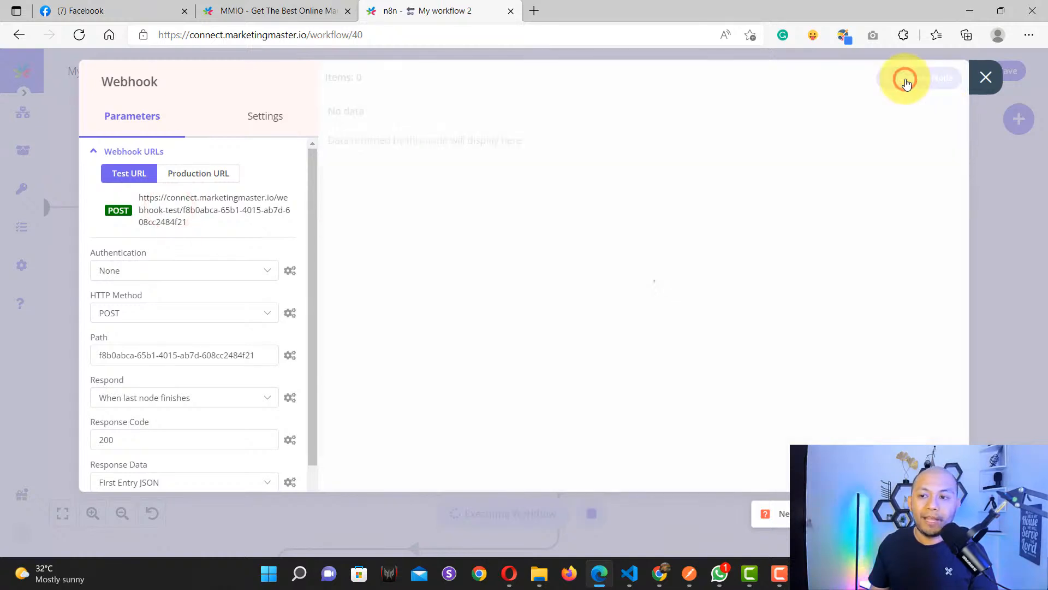
pyautogui.click(235, 11)
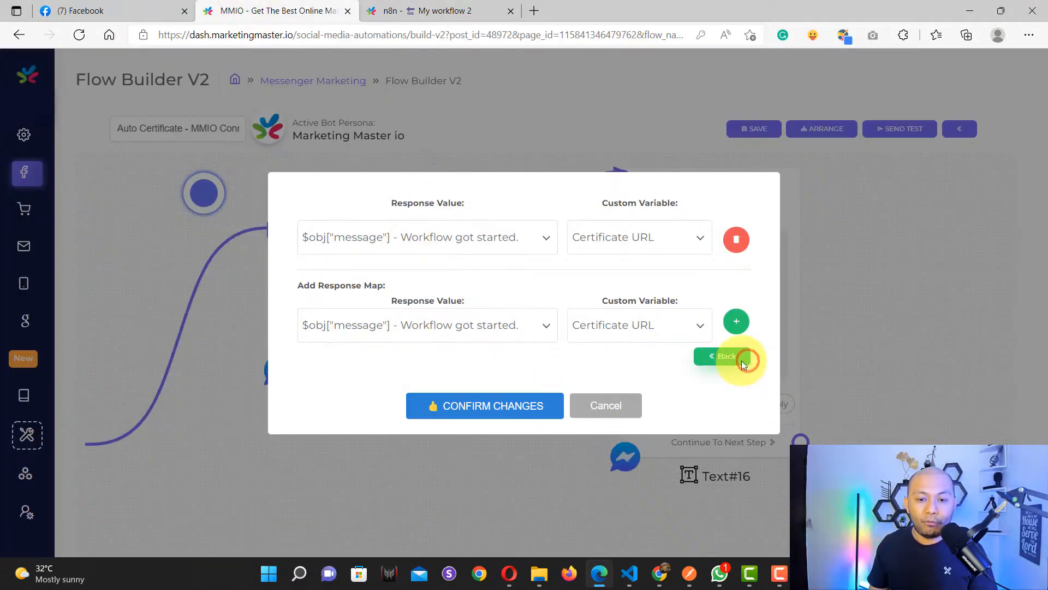
# Step: Check the Request URL and send a test request to the n8n webhook, then view n8n
pyautogui.click(743, 361)
pyautogui.click(420, 188)
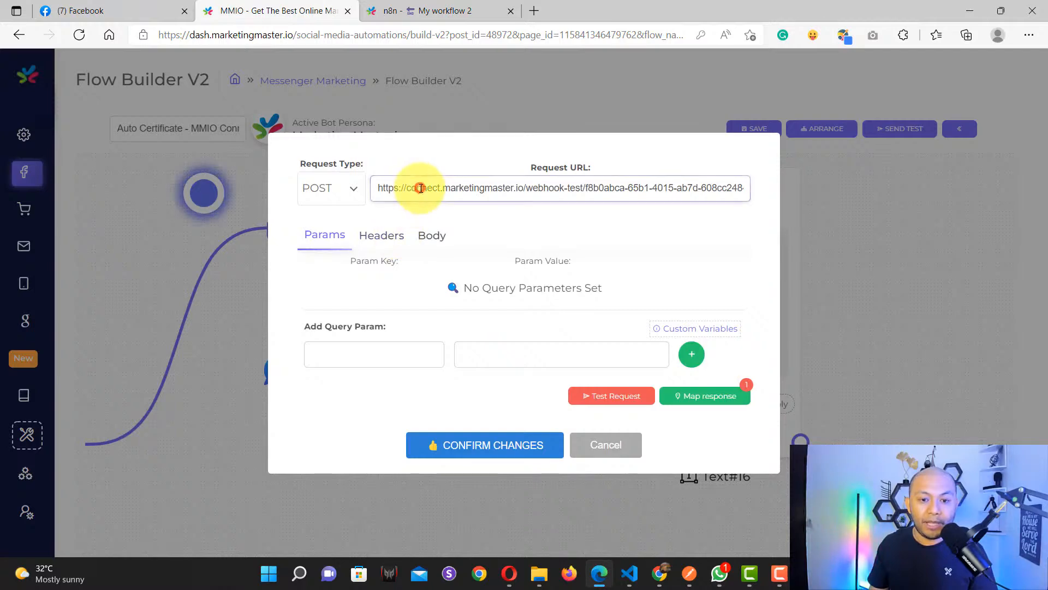
pyautogui.press('End')
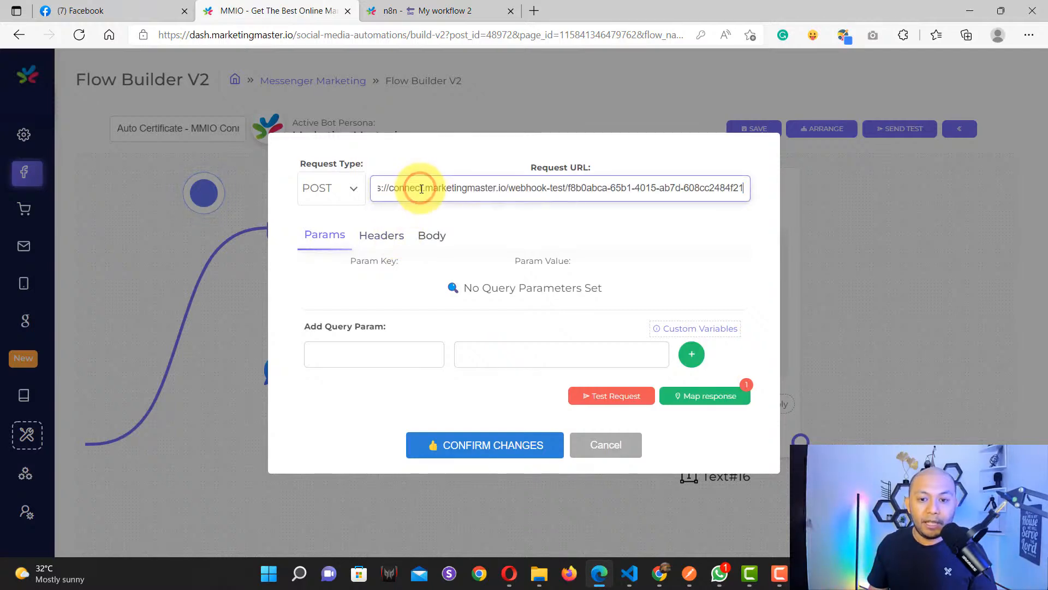
pyautogui.click(527, 215)
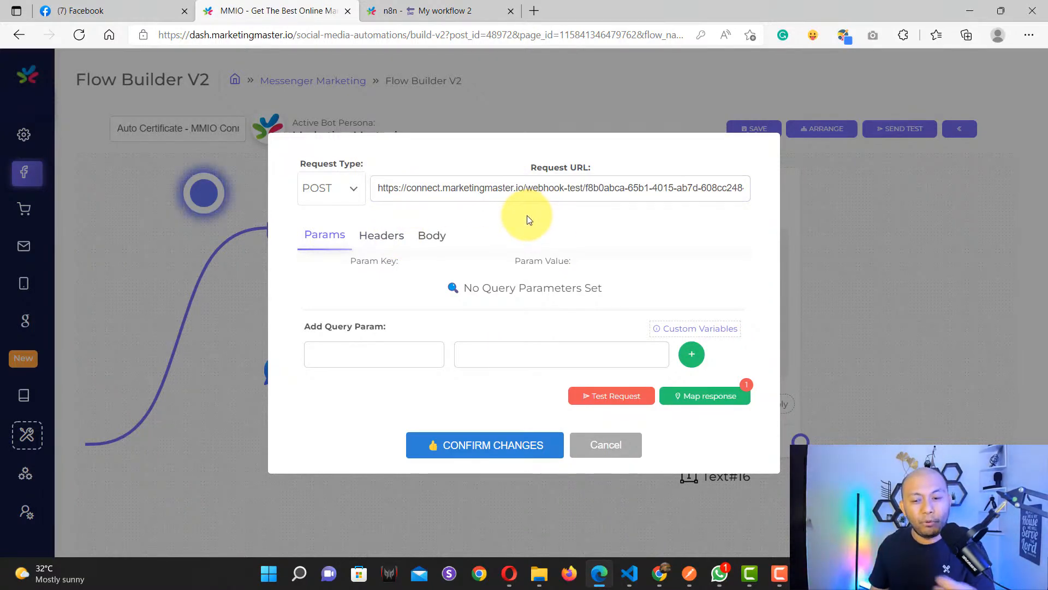
pyautogui.click(611, 396)
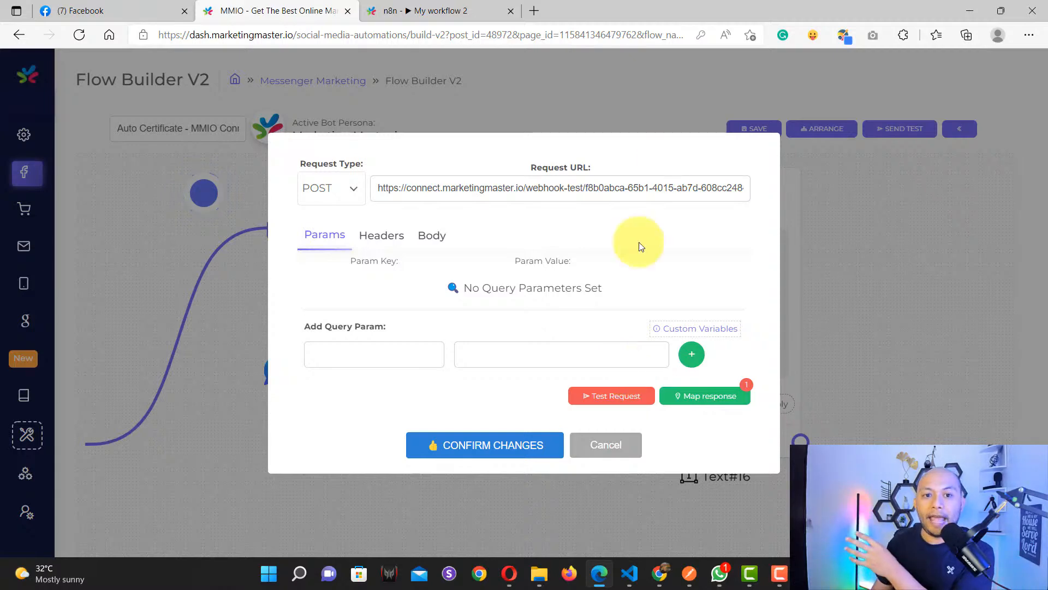
pyautogui.click(404, 7)
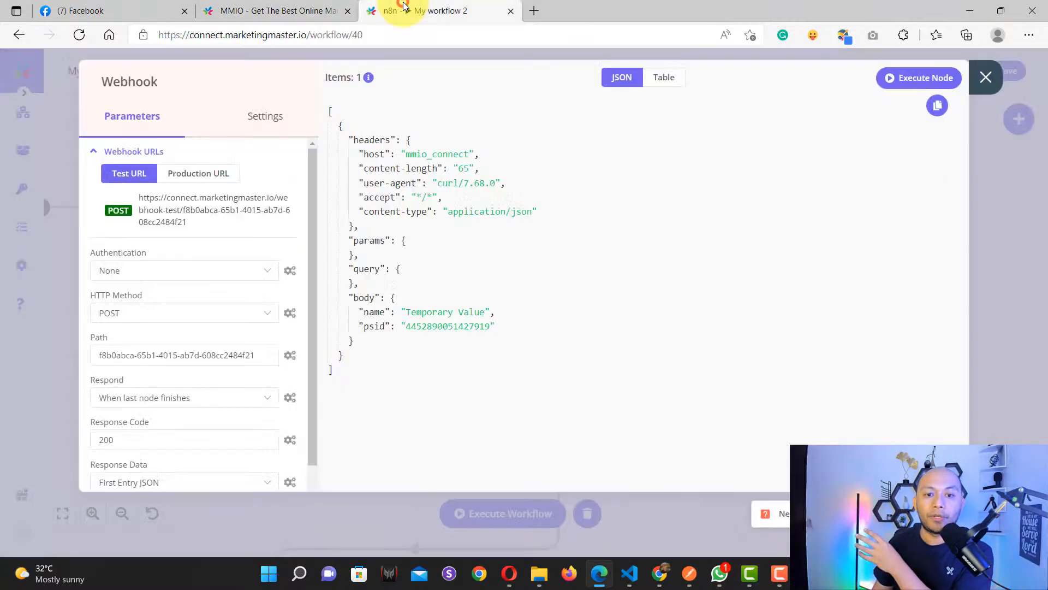
# Step: Close the Webhook panel, pan to the Function node, and return to MMIO's request dialog
pyautogui.click(980, 94)
pyautogui.scroll(-4, 617, 297)
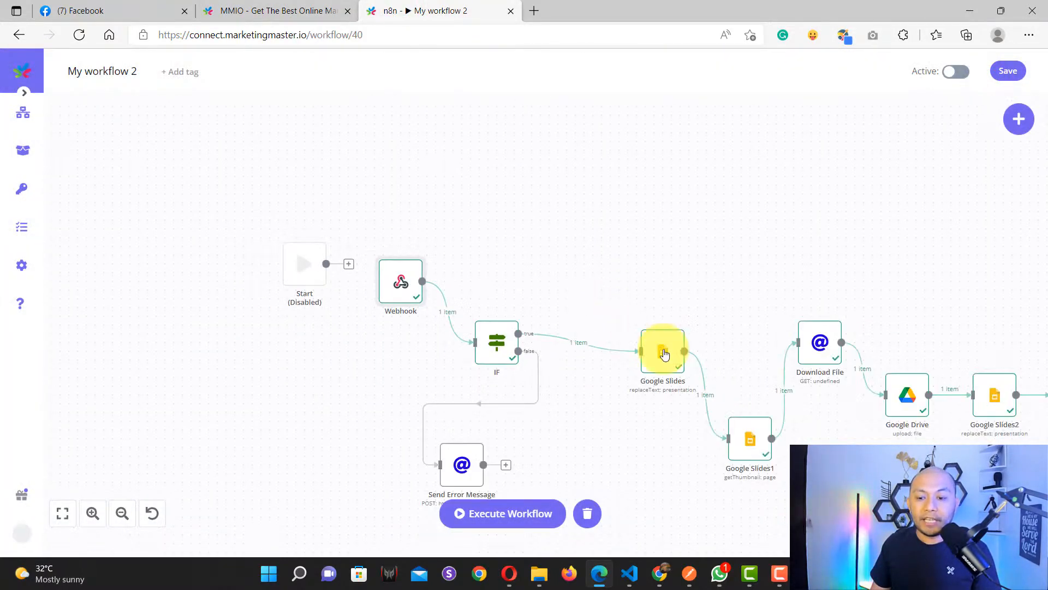
pyautogui.moveTo(1027, 476); pyautogui.dragTo(467, 430)
pyautogui.scroll(3, 604, 376)
pyautogui.scroll(1, 604, 376)
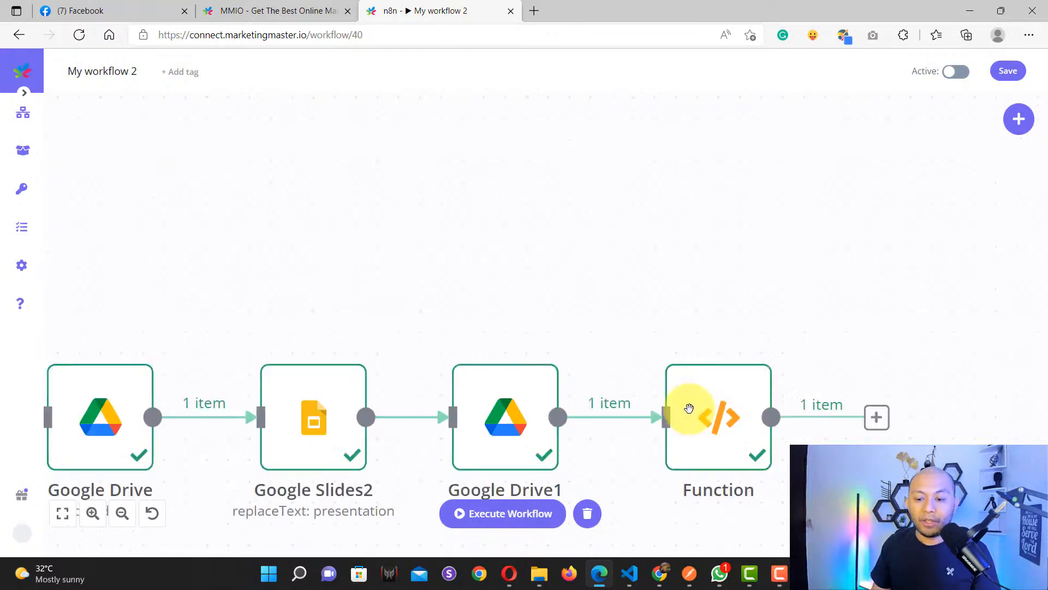
pyautogui.scroll(-1, 688, 408)
pyautogui.scroll(1, 702, 400)
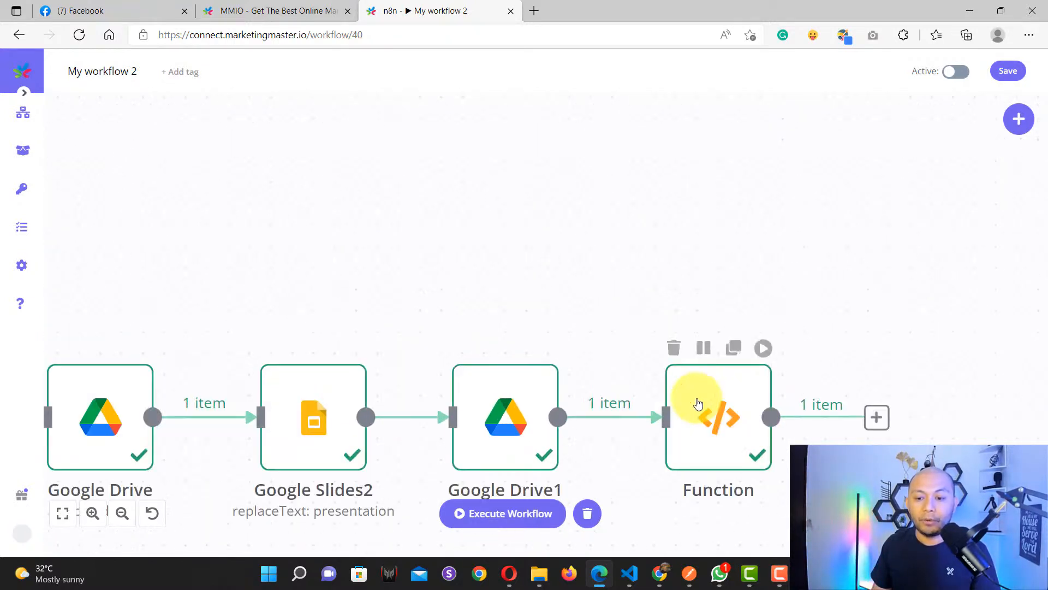
pyautogui.hscroll(2, 753, 422)
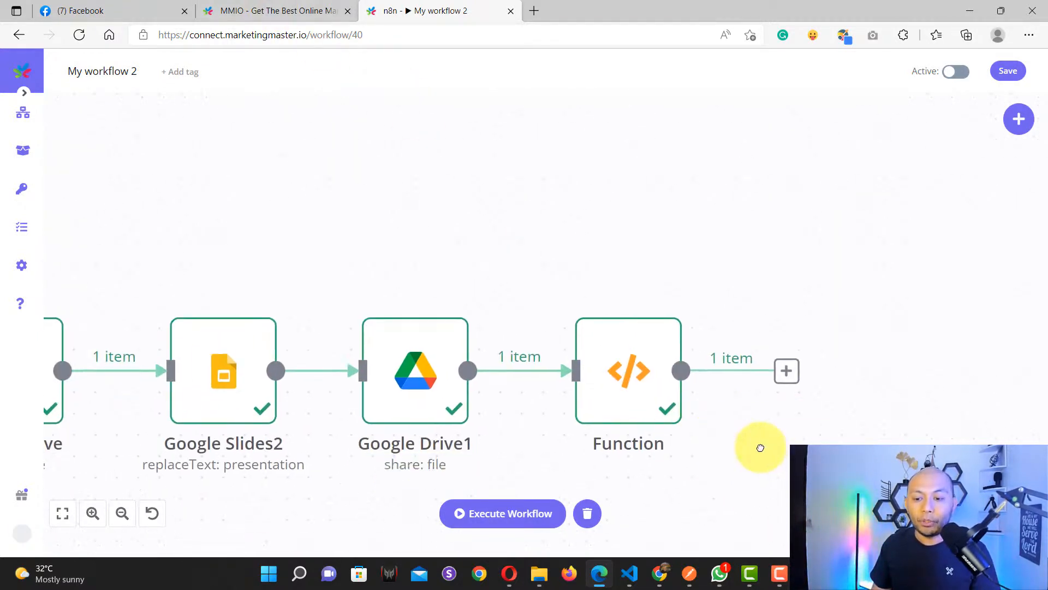
pyautogui.click(239, 12)
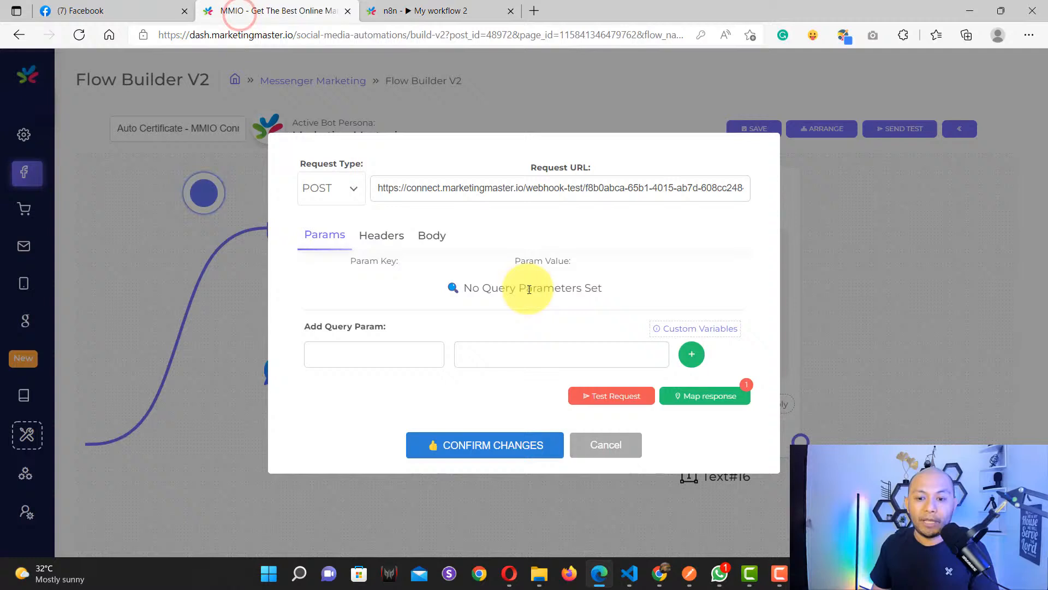
# Step: Reopen the HTTP#11 request and review its response values, headers and JSON body
pyautogui.click(710, 400)
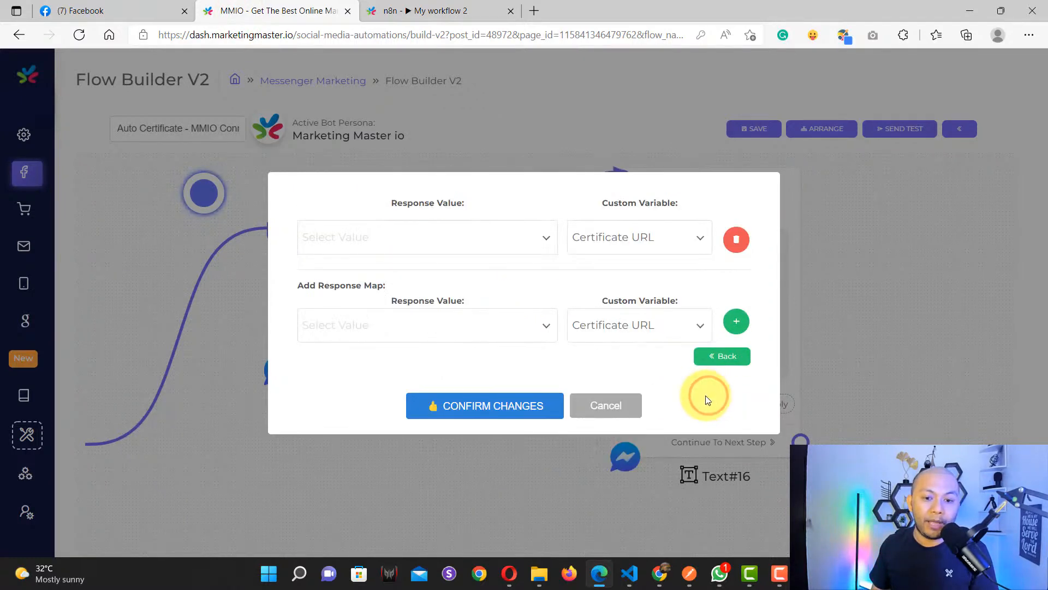
pyautogui.click(411, 317)
pyautogui.scroll(-1, 415, 382)
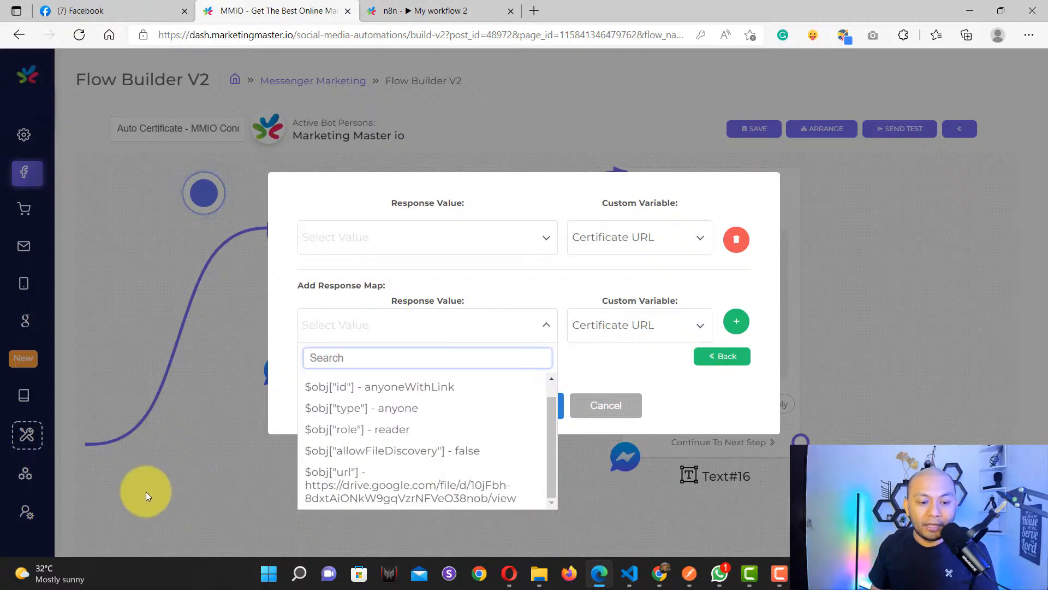
pyautogui.moveTo(145, 492); pyautogui.dragTo(55, 503)
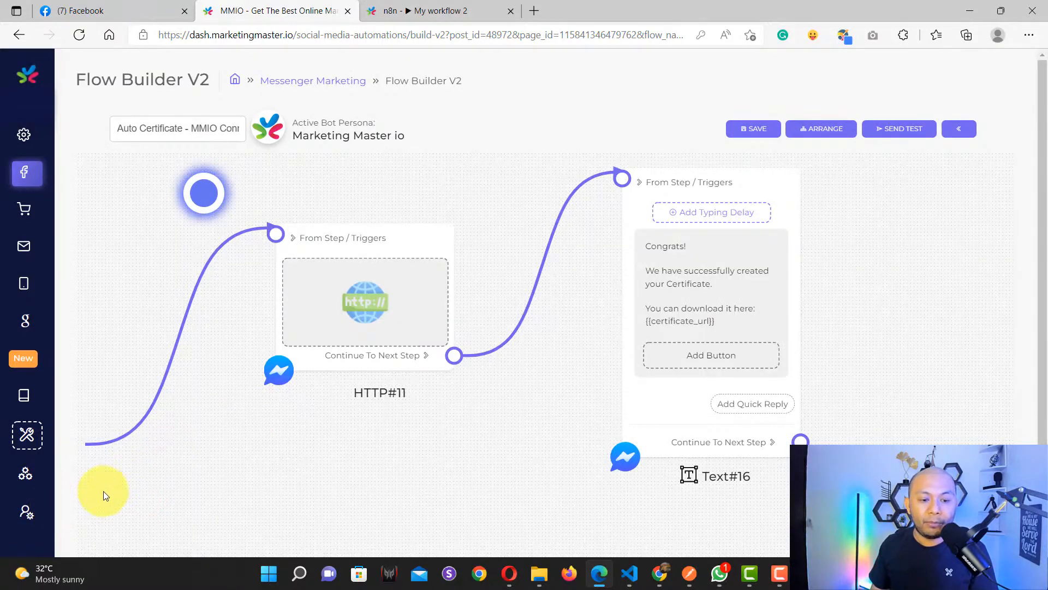
pyautogui.click(92, 499)
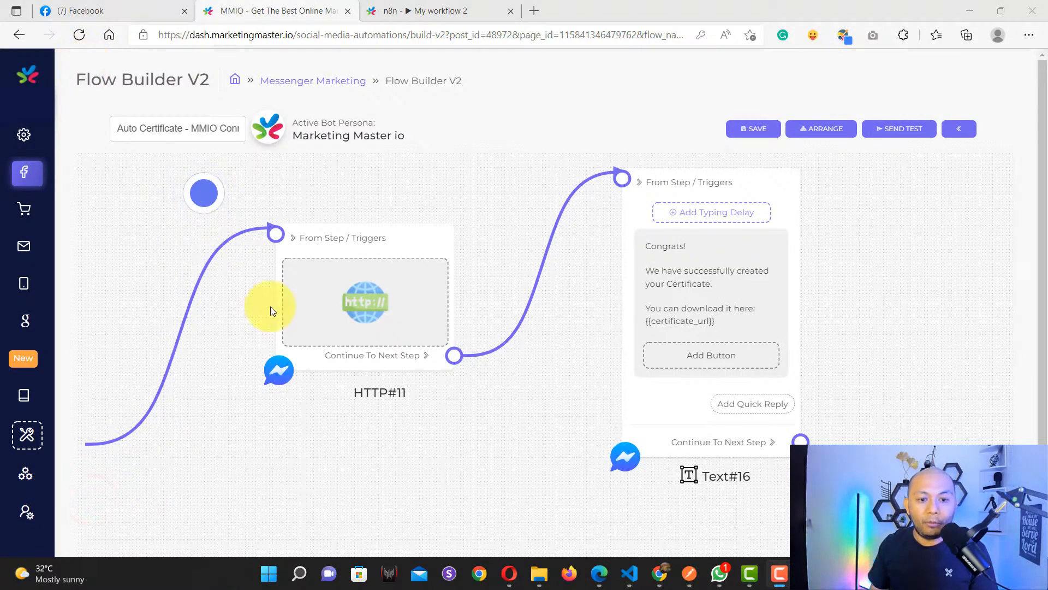
pyautogui.click(371, 320)
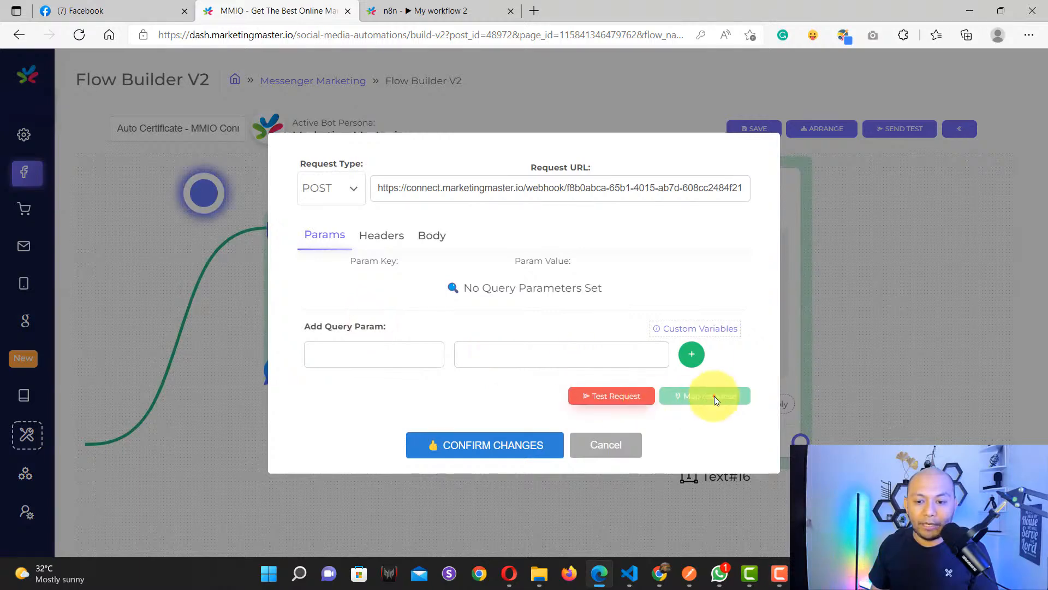
pyautogui.click(371, 228)
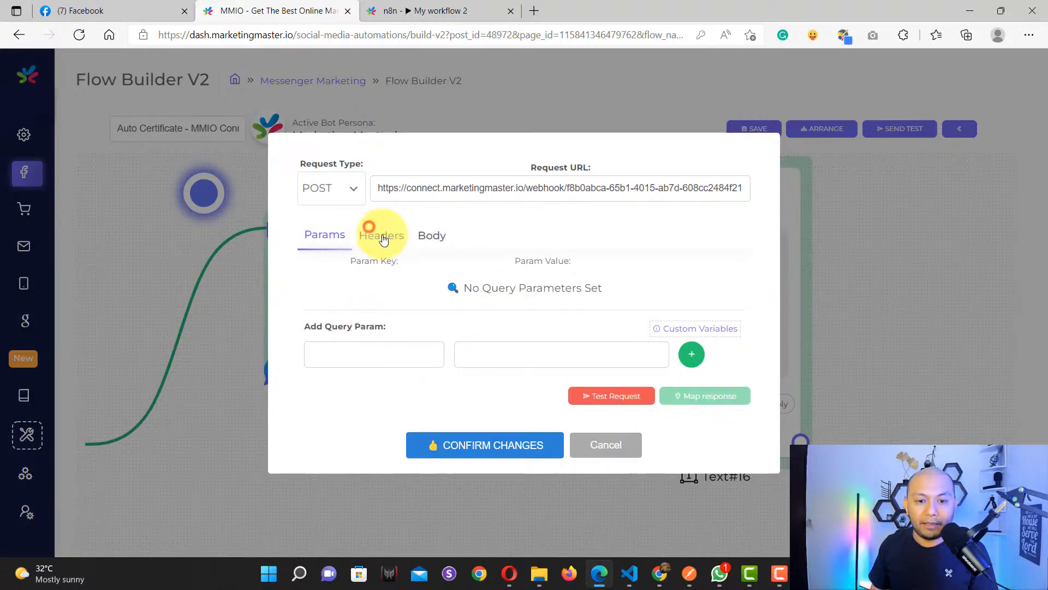
pyautogui.click(431, 235)
# Step: Execute the n8n workflow, then send MMIO's test request and map its response
pyautogui.click(430, 12)
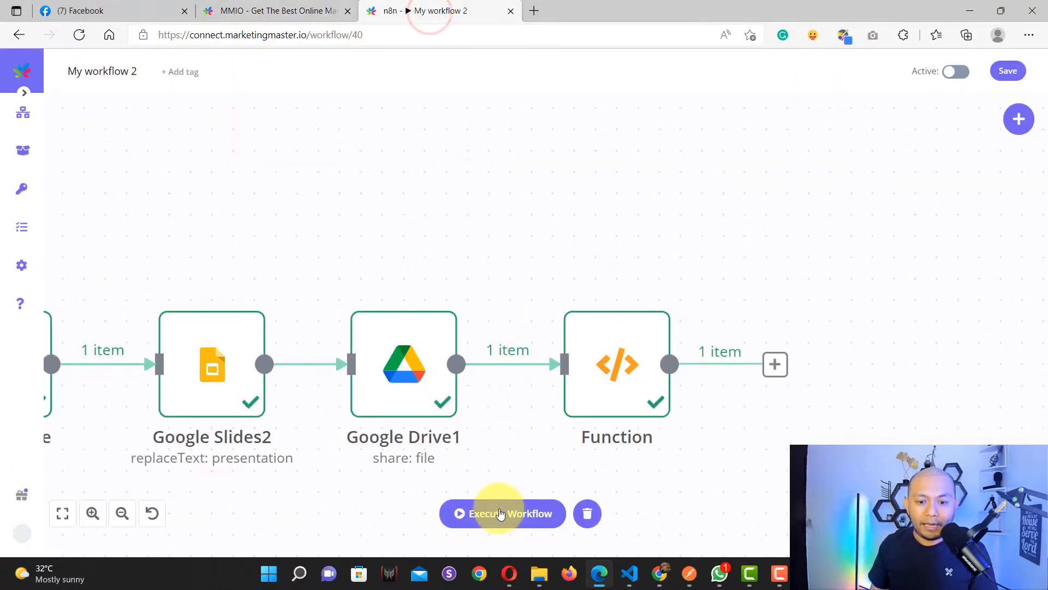
pyautogui.click(494, 510)
pyautogui.click(276, 7)
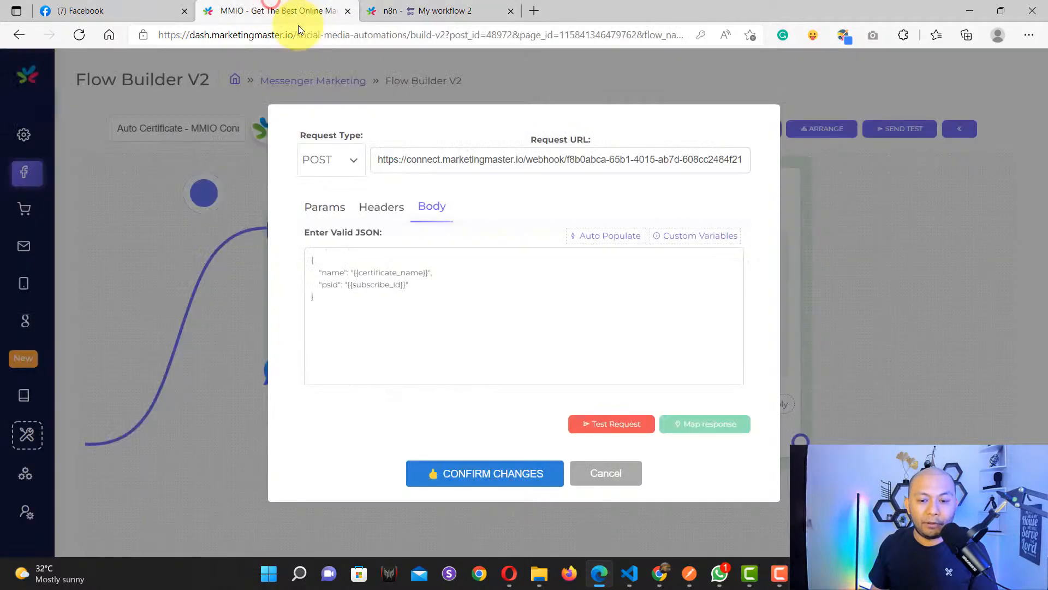
pyautogui.click(610, 429)
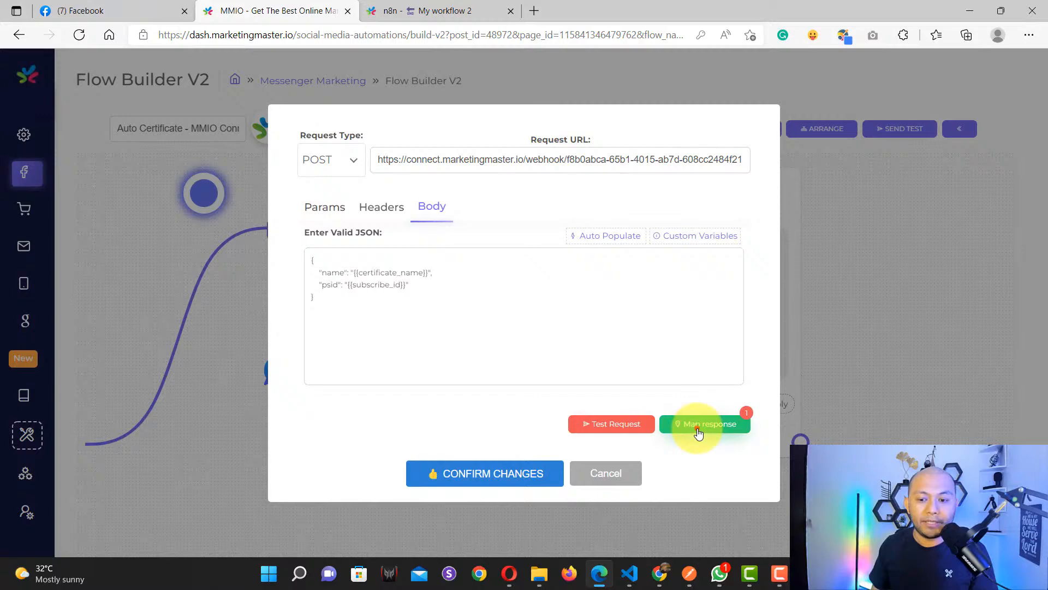
pyautogui.click(699, 427)
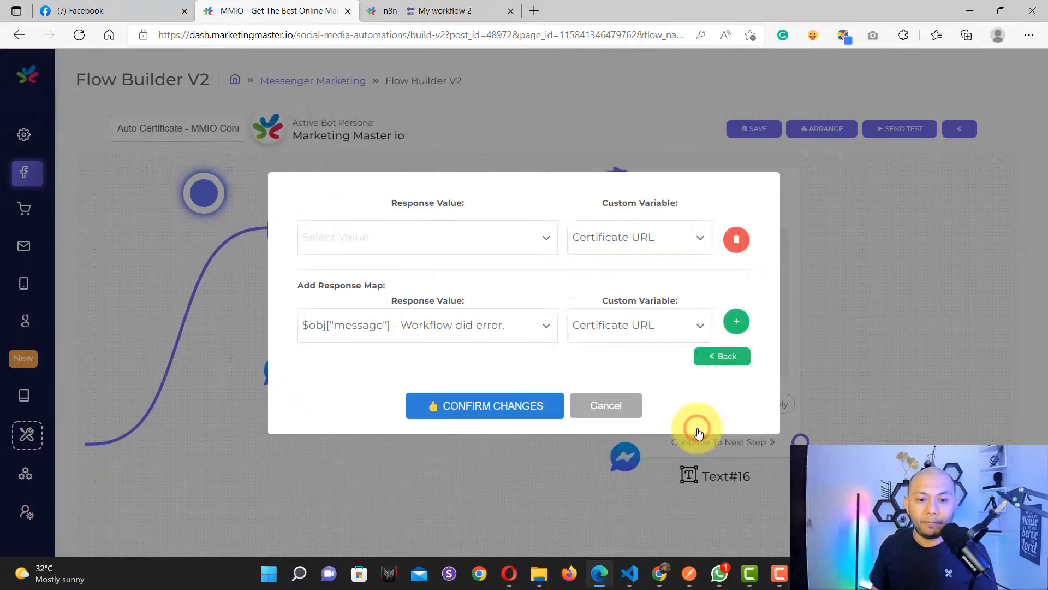
pyautogui.click(425, 10)
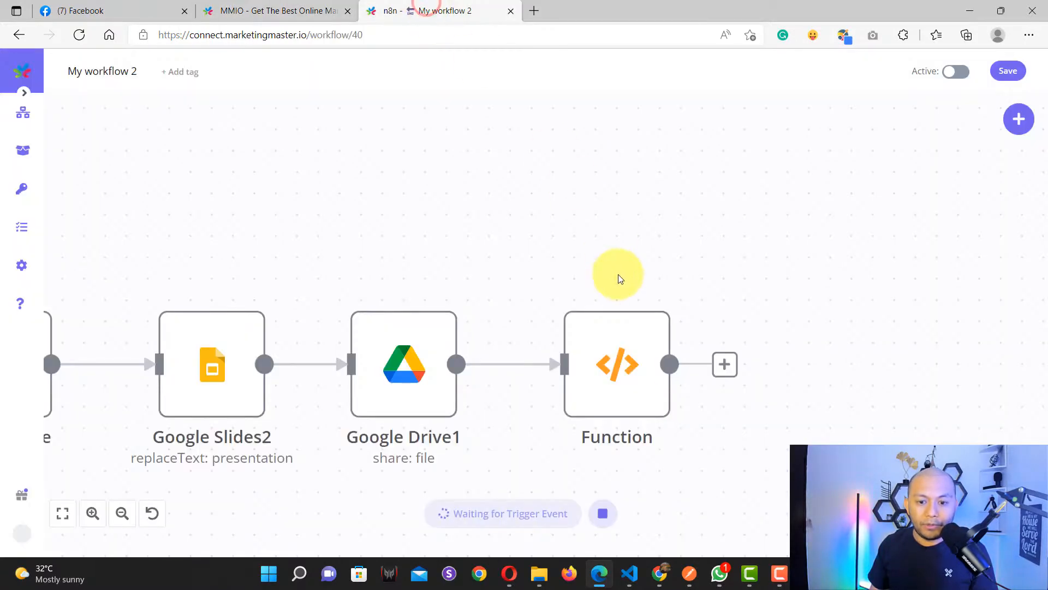
# Step: Open the Webhook node and copy its Test URL, then return to MMIO
pyautogui.scroll(-4, 387, 237)
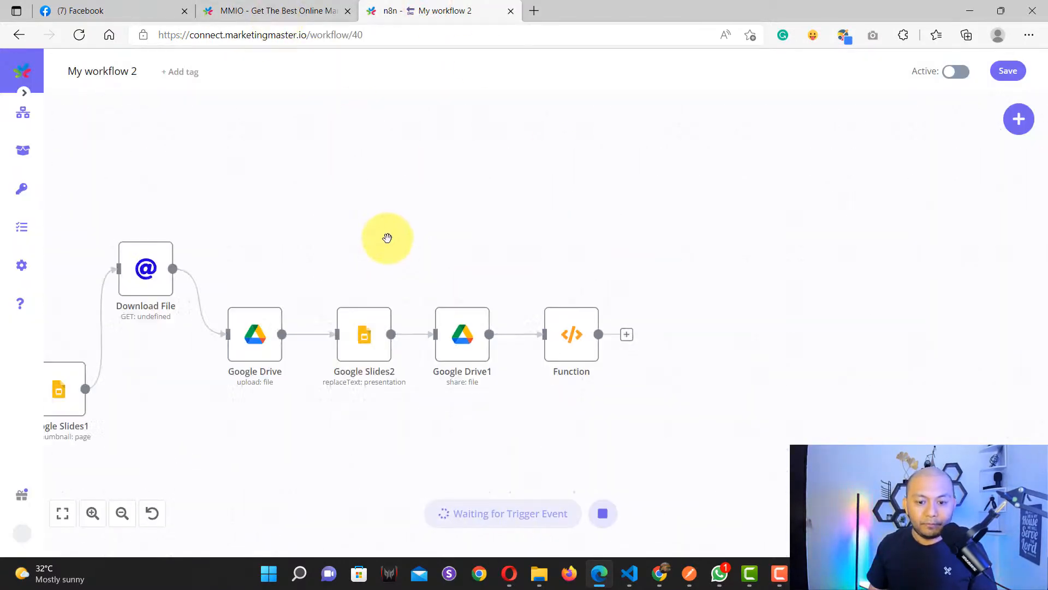
pyautogui.moveTo(332, 246)
pyautogui.mouseDown()
pyautogui.moveTo(429, 258)
pyautogui.moveTo(730, 257)
pyautogui.mouseUp()
pyautogui.moveTo(324, 240); pyautogui.dragTo(382, 247)
pyautogui.scroll(1, 283, 243)
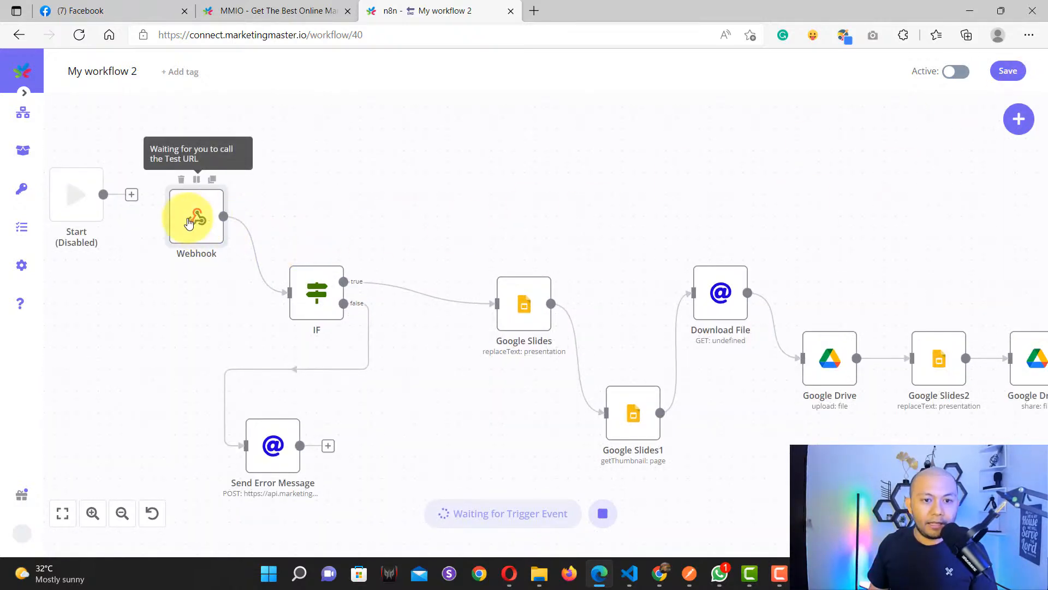
pyautogui.doubleClick(188, 222)
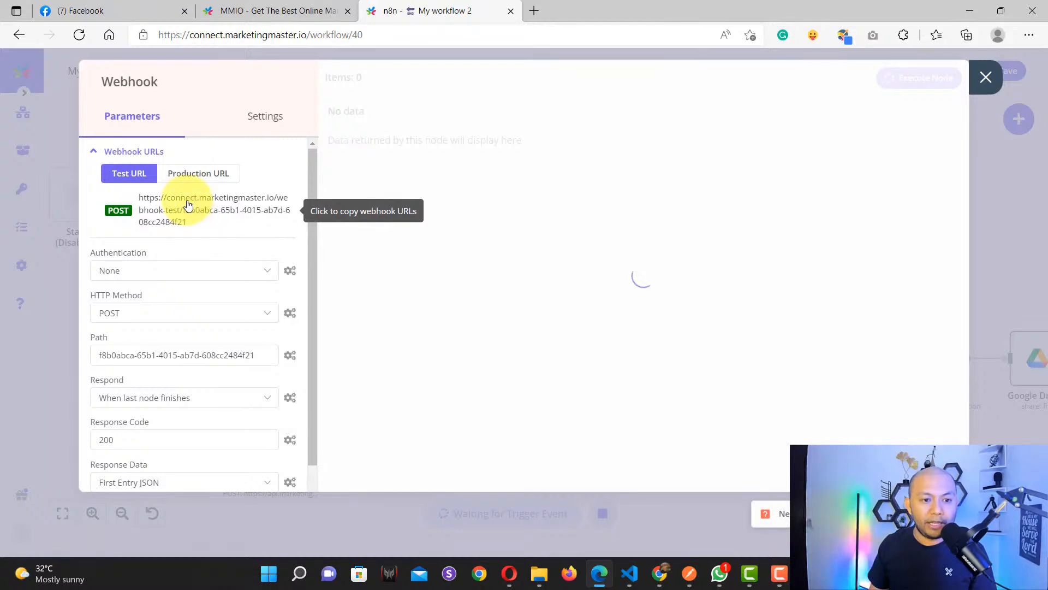
pyautogui.click(986, 77)
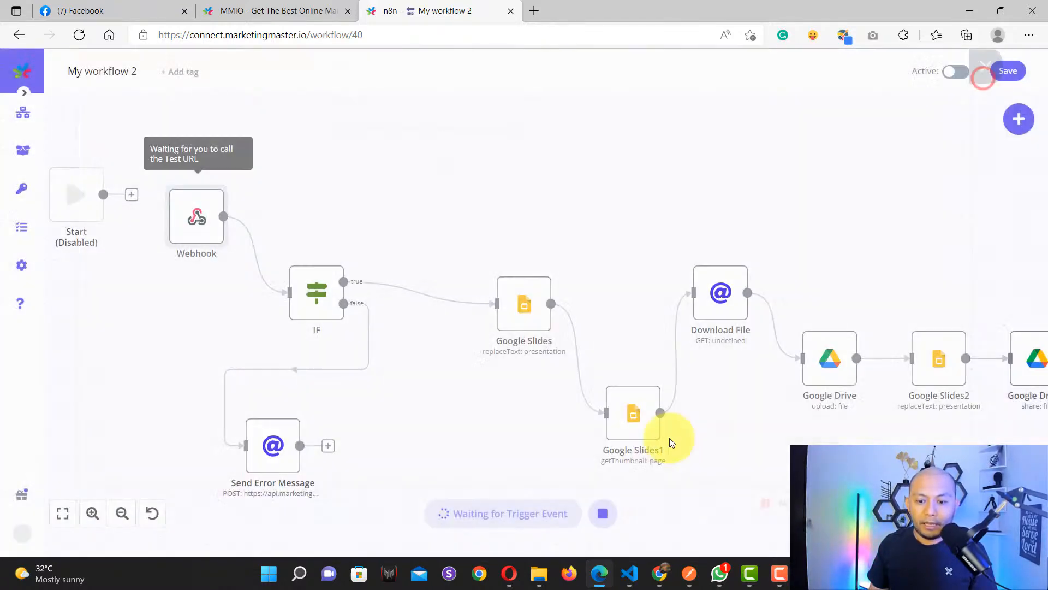
pyautogui.doubleClick(185, 235)
pyautogui.click(210, 209)
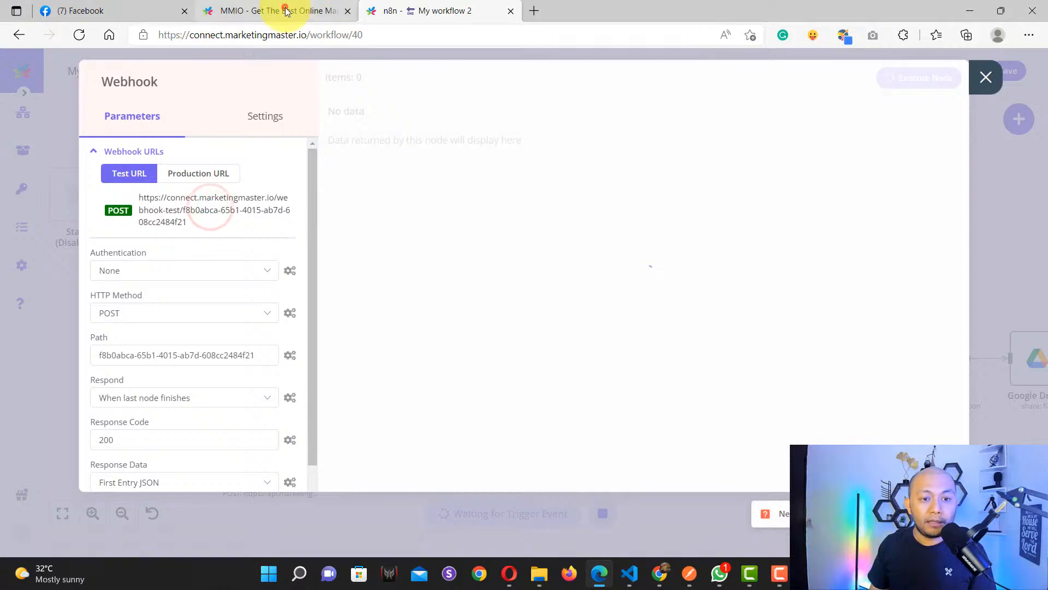
pyautogui.click(285, 11)
# Step: Replace the Request URL with the copied n8n webhook-test URL
pyautogui.click(705, 356)
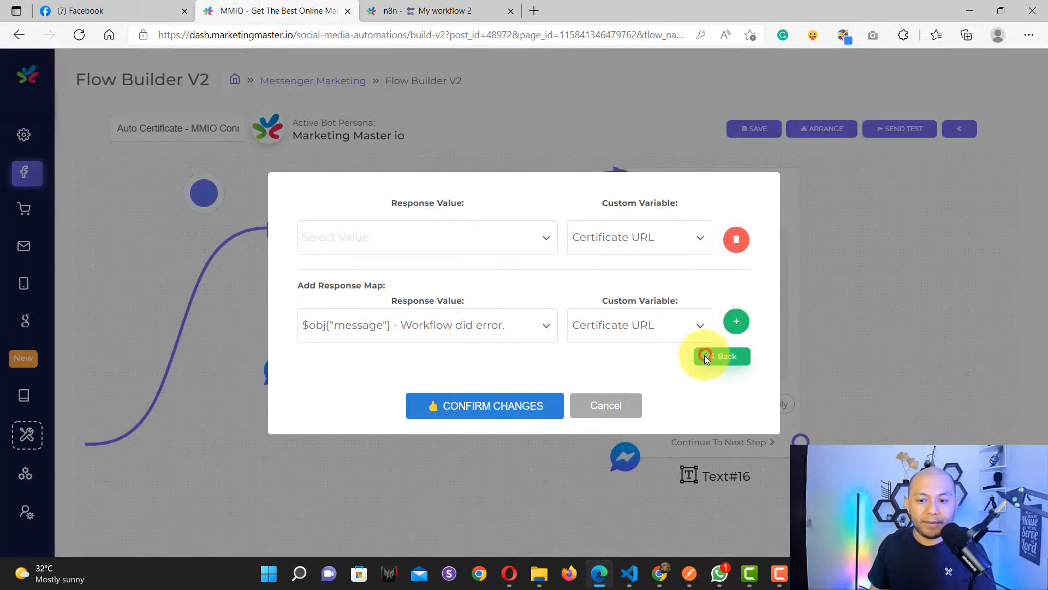
pyautogui.click(451, 183)
pyautogui.hotkey('ctrl', 'a')
pyautogui.hotkey('ctrl', 'v')
pyautogui.click(538, 221)
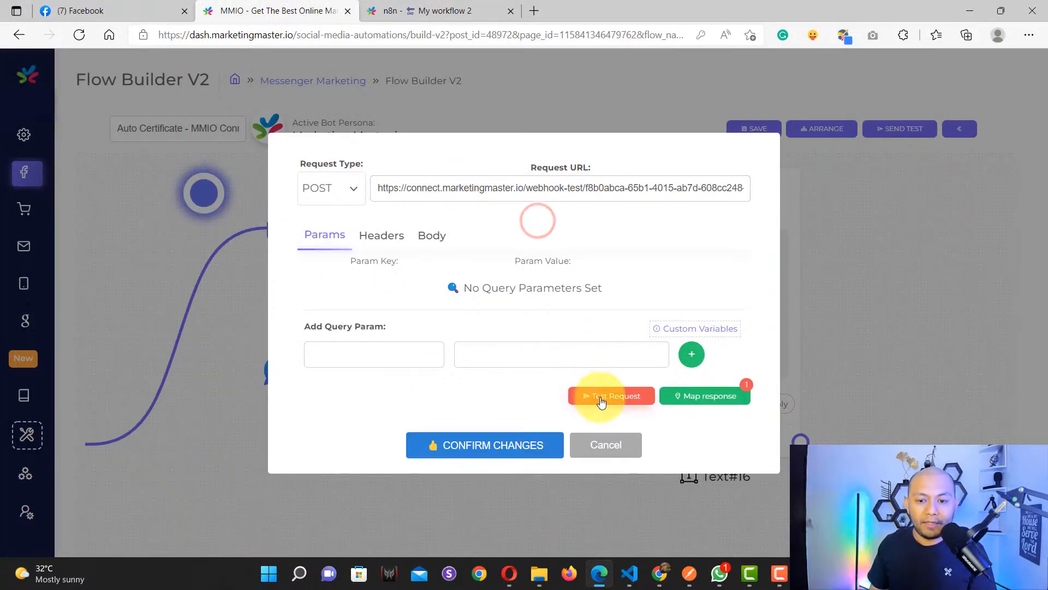
# Step: Send a test request and map the response, confirming n8n's Webhook received it
pyautogui.click(600, 398)
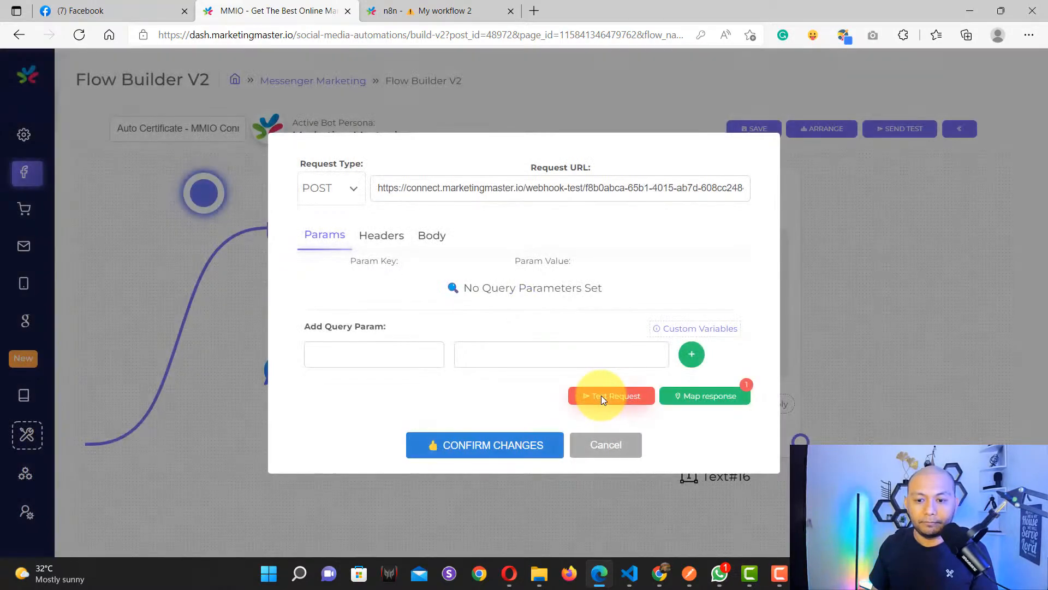
pyautogui.click(706, 396)
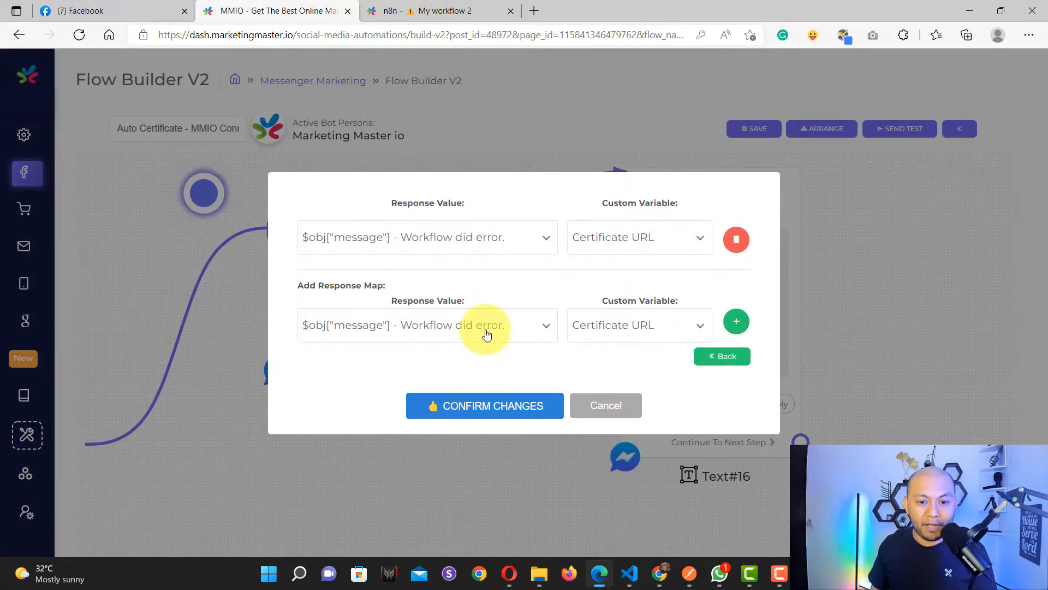
pyautogui.click(452, 13)
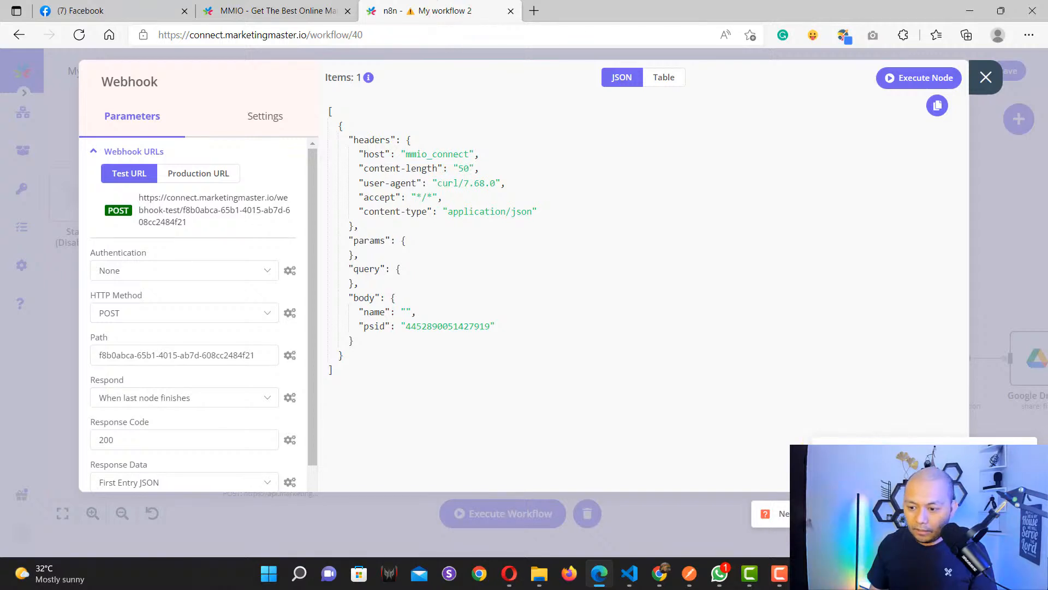
pyautogui.click(363, 87)
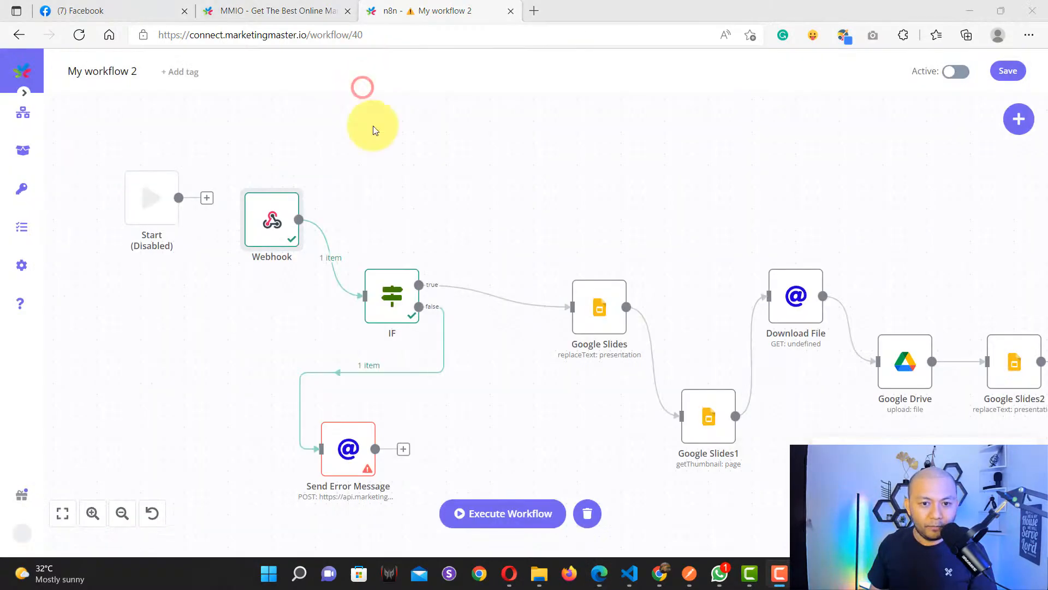
pyautogui.click(265, 11)
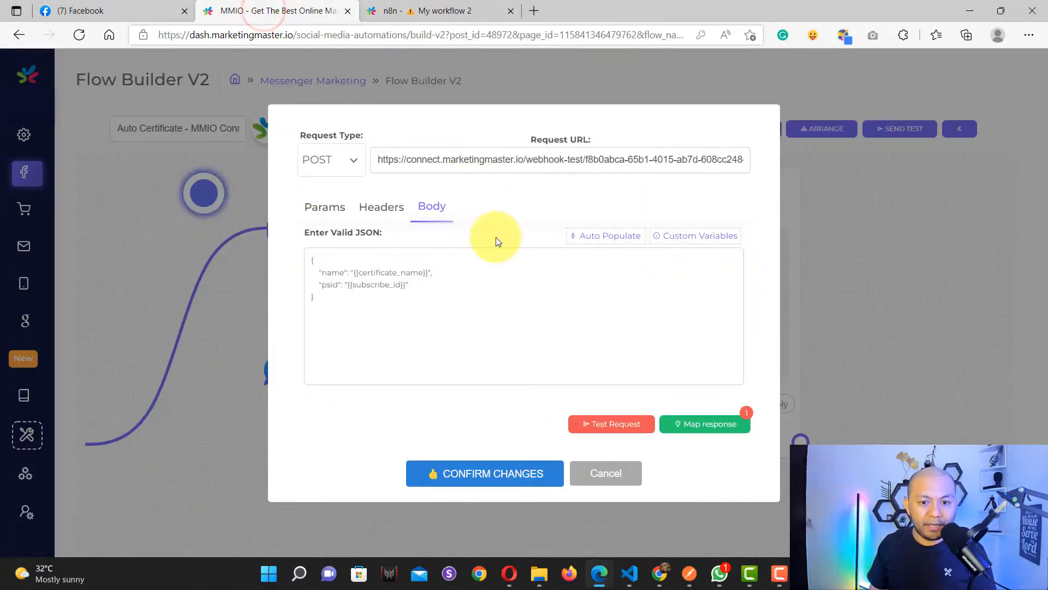
# Step: Replace {{certificate_name}} in the JSON body with 'Another Temporary Value', then return to n8n
pyautogui.moveTo(354, 272); pyautogui.dragTo(425, 268)
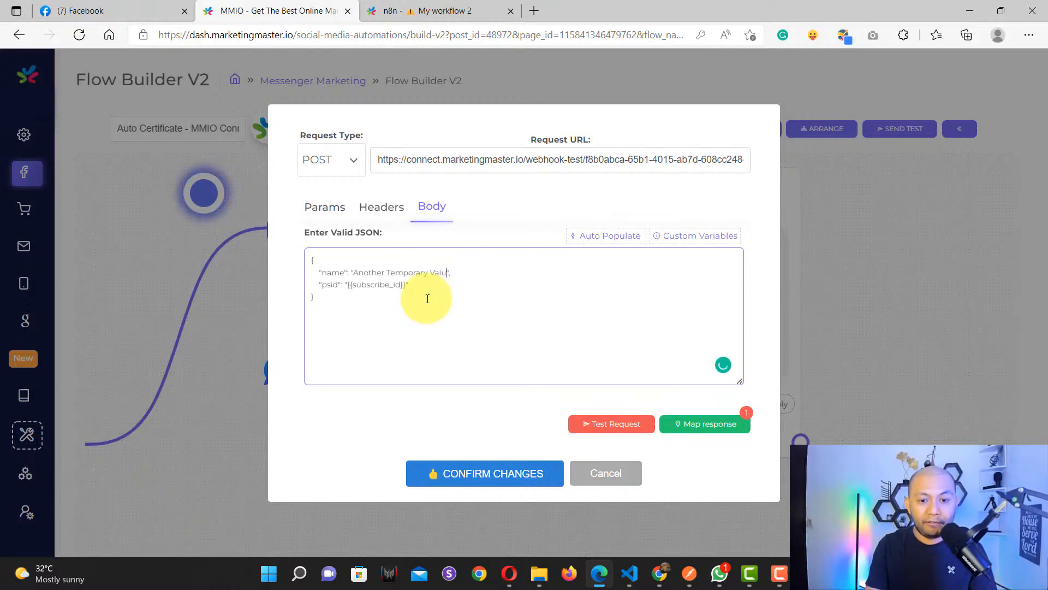
pyautogui.click(456, 293)
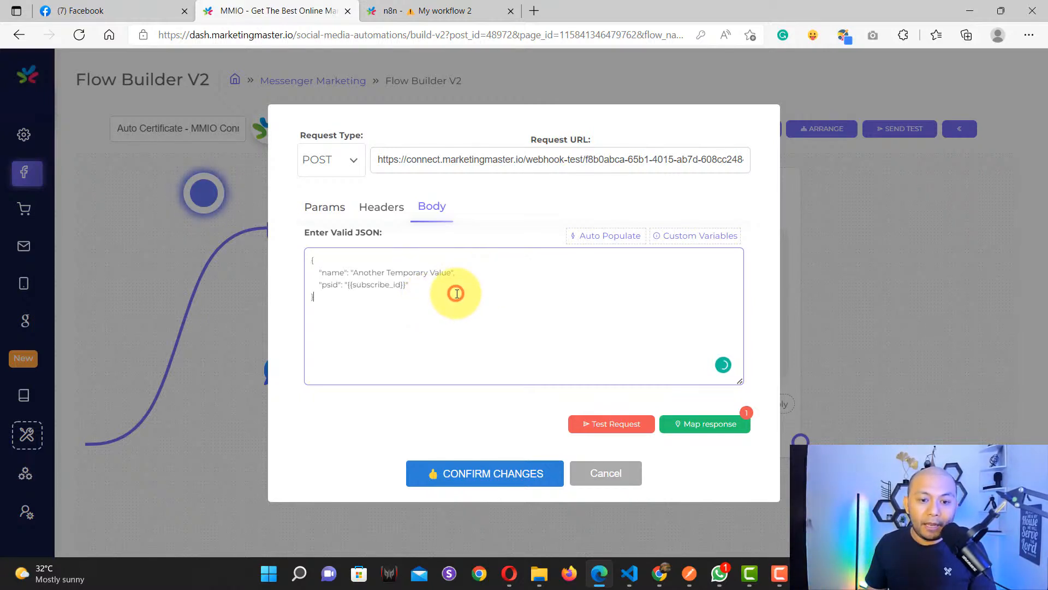
pyautogui.click(410, 11)
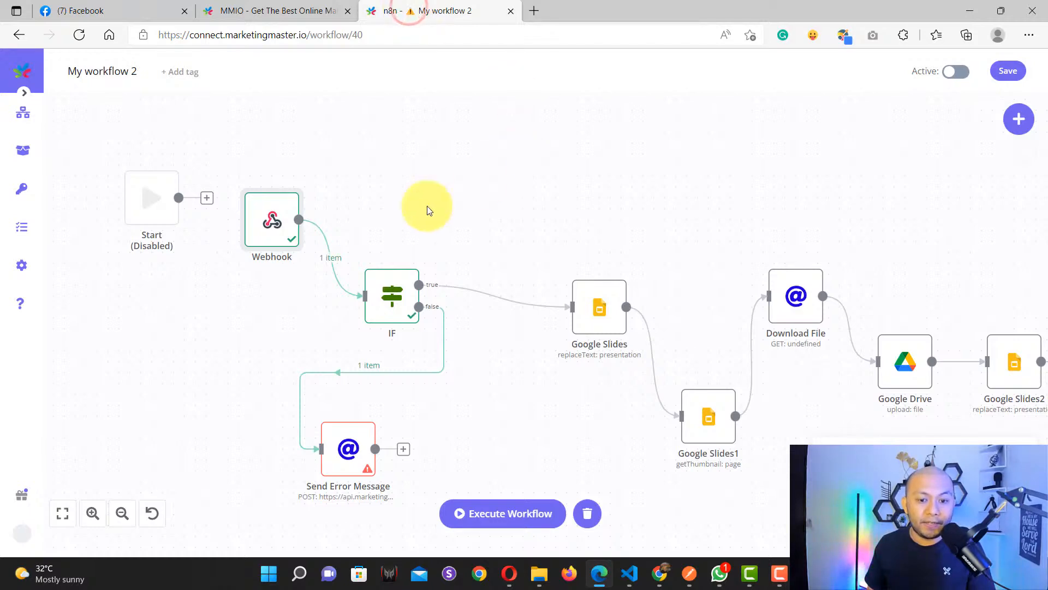
# Step: Put the Webhook node in listening mode and resend the MMIO test request with name 'Another Temporary Value'
pyautogui.doubleClick(263, 224)
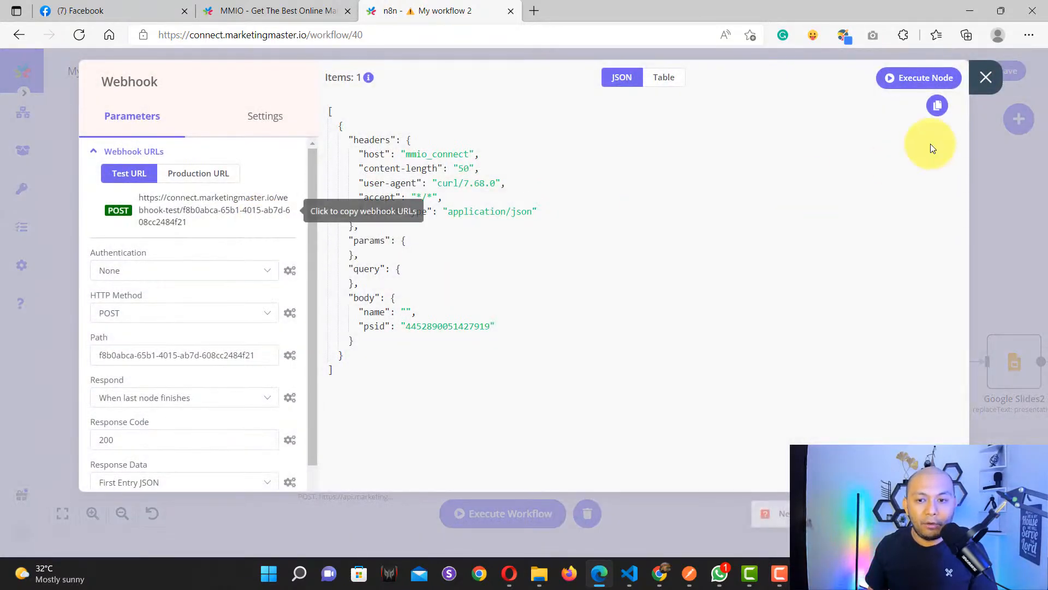
pyautogui.click(904, 77)
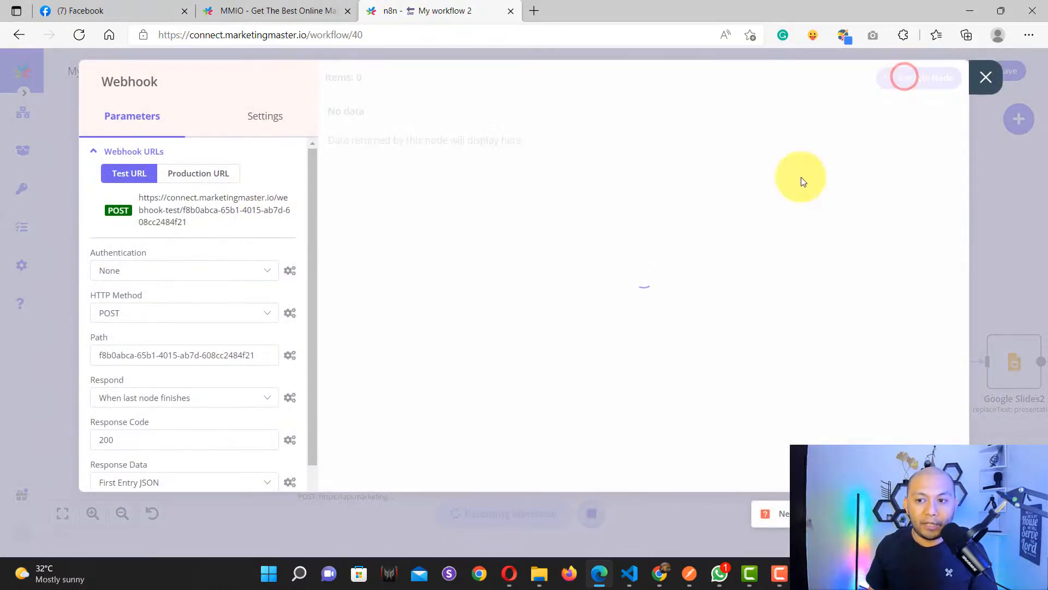
pyautogui.click(269, 11)
pyautogui.click(622, 423)
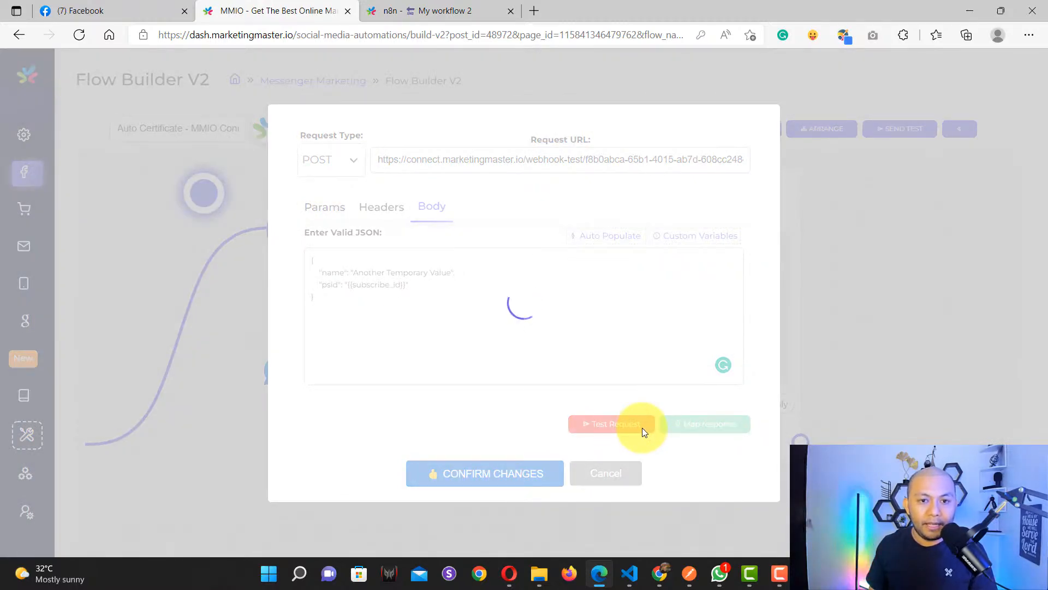
pyautogui.click(464, 9)
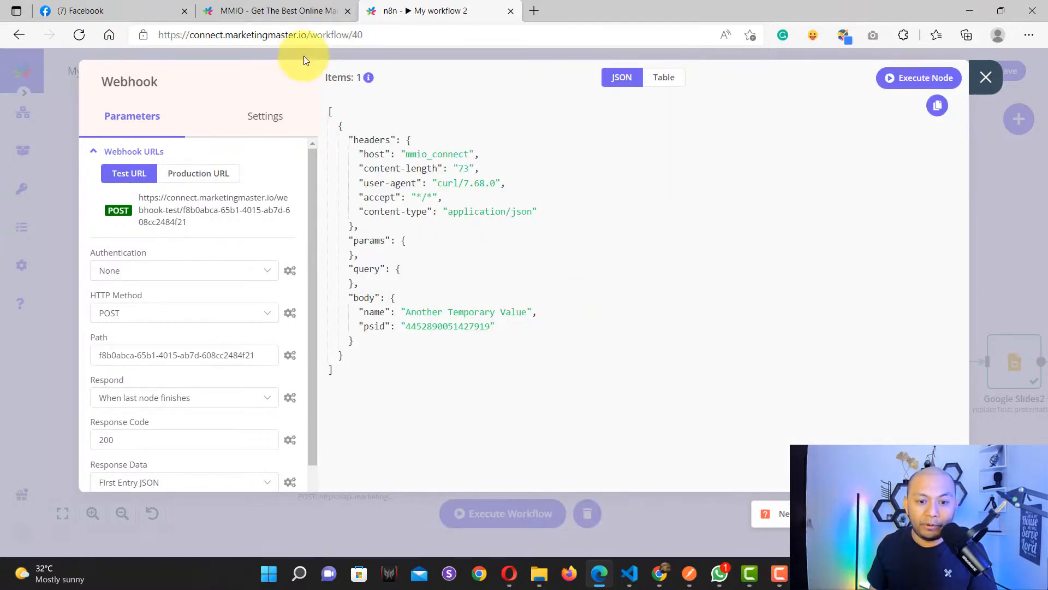
pyautogui.click(276, 10)
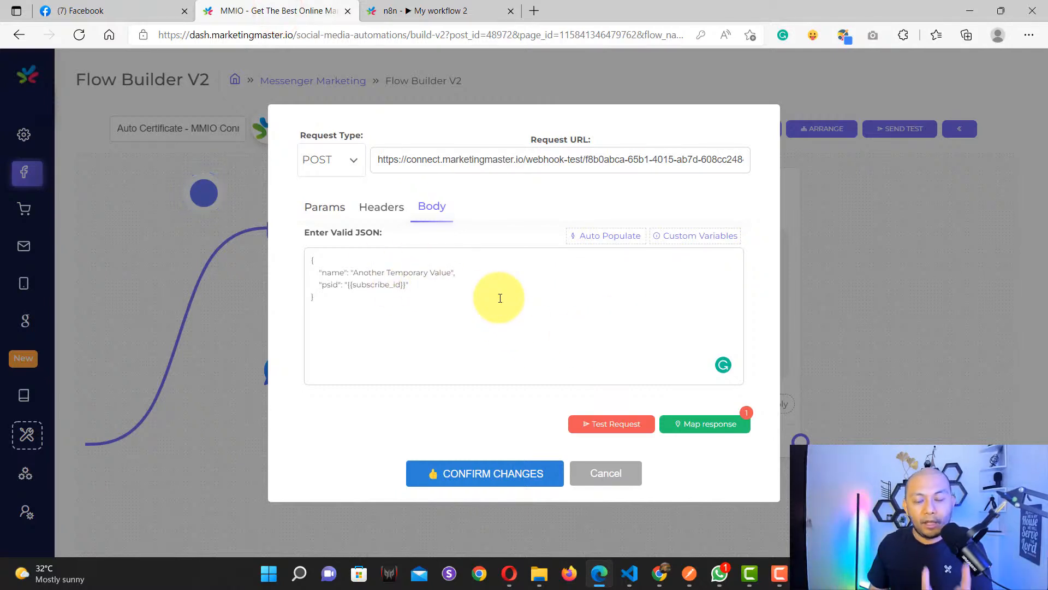
# Step: Map the response value $obj["url"] to the Certificate URL custom variable and confirm
pyautogui.click(709, 430)
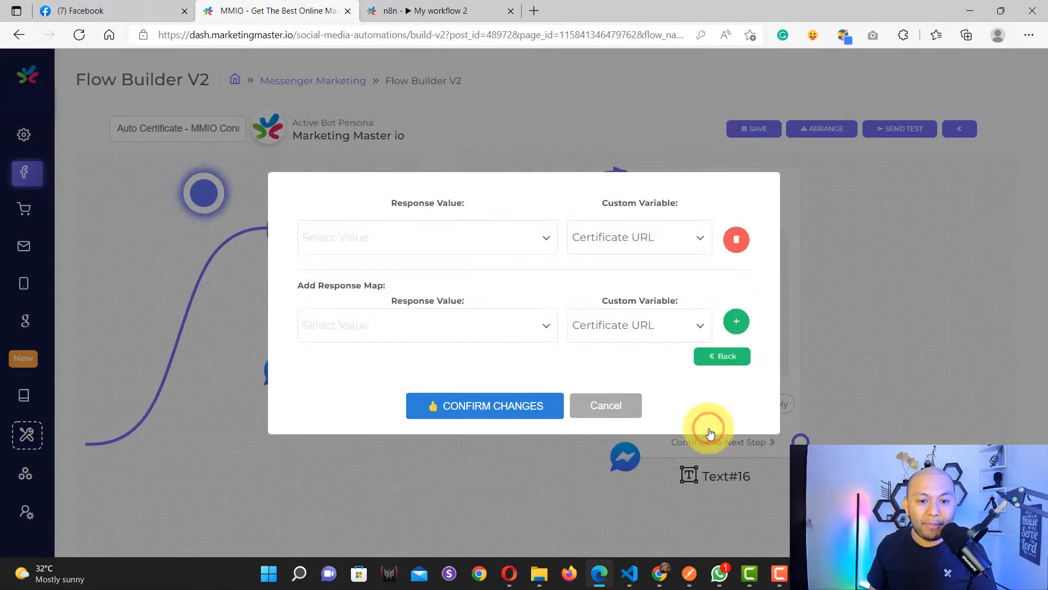
pyautogui.click(400, 323)
pyautogui.scroll(-1, 415, 395)
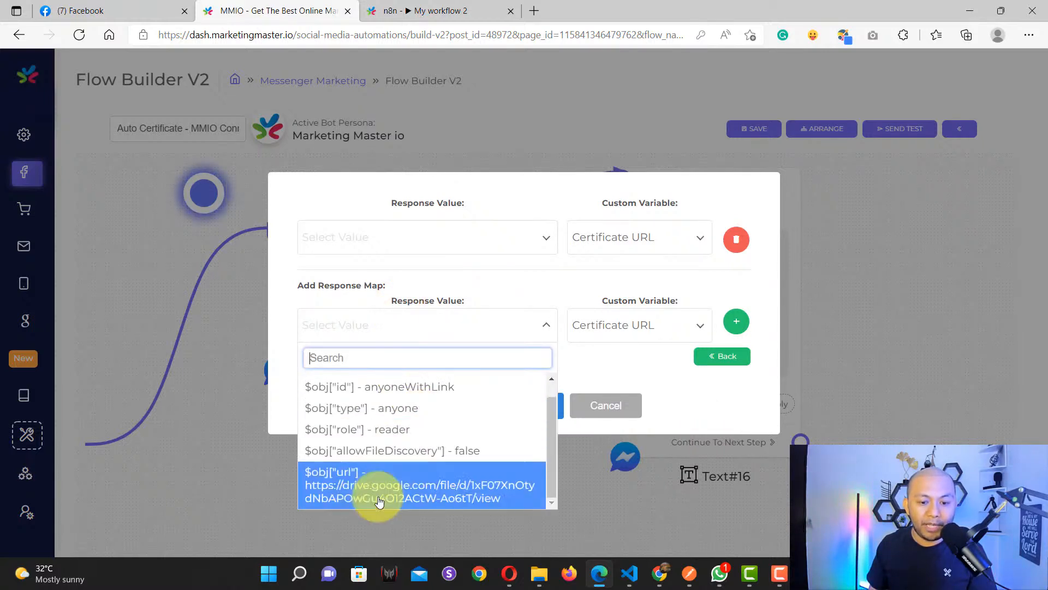
pyautogui.click(410, 484)
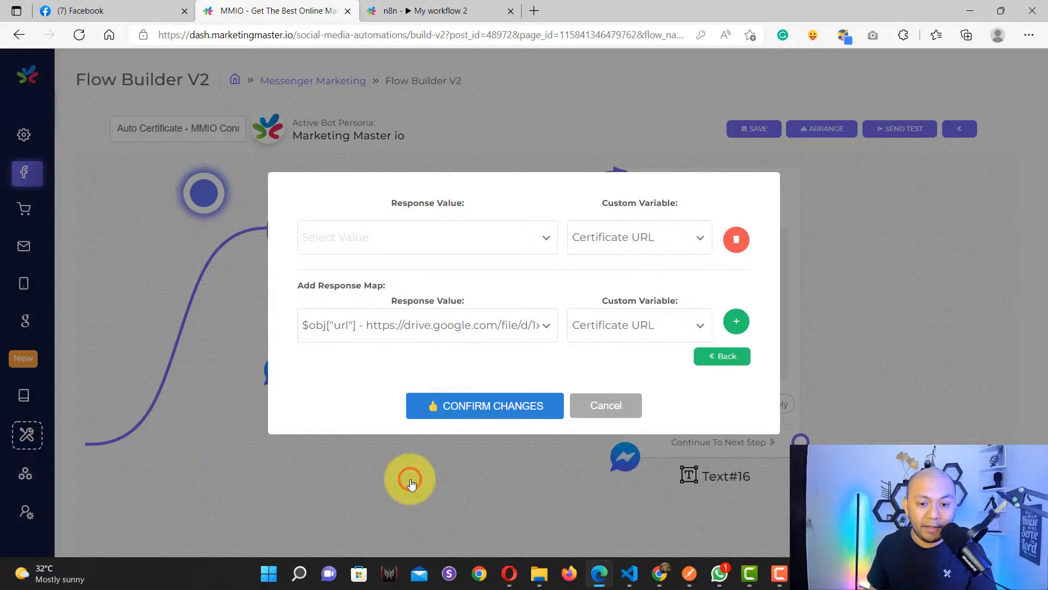
pyautogui.click(629, 331)
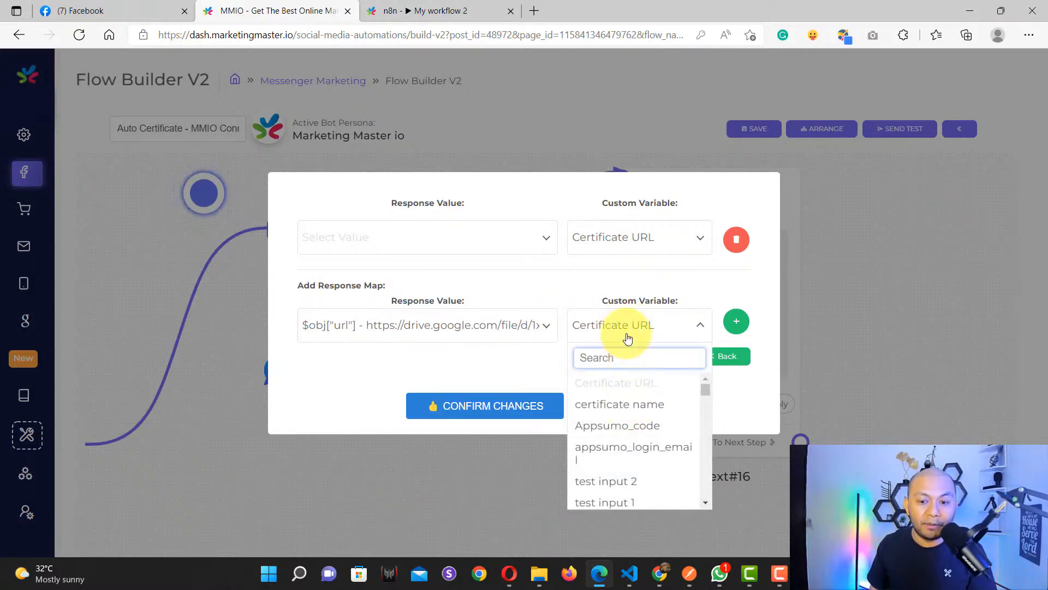
pyautogui.click(626, 331)
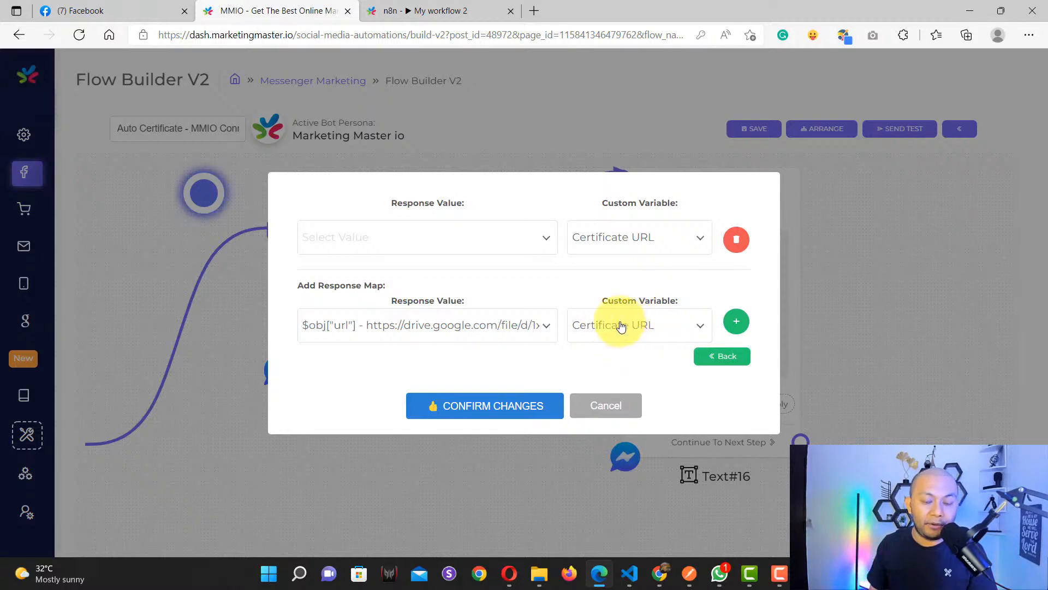
pyautogui.click(461, 234)
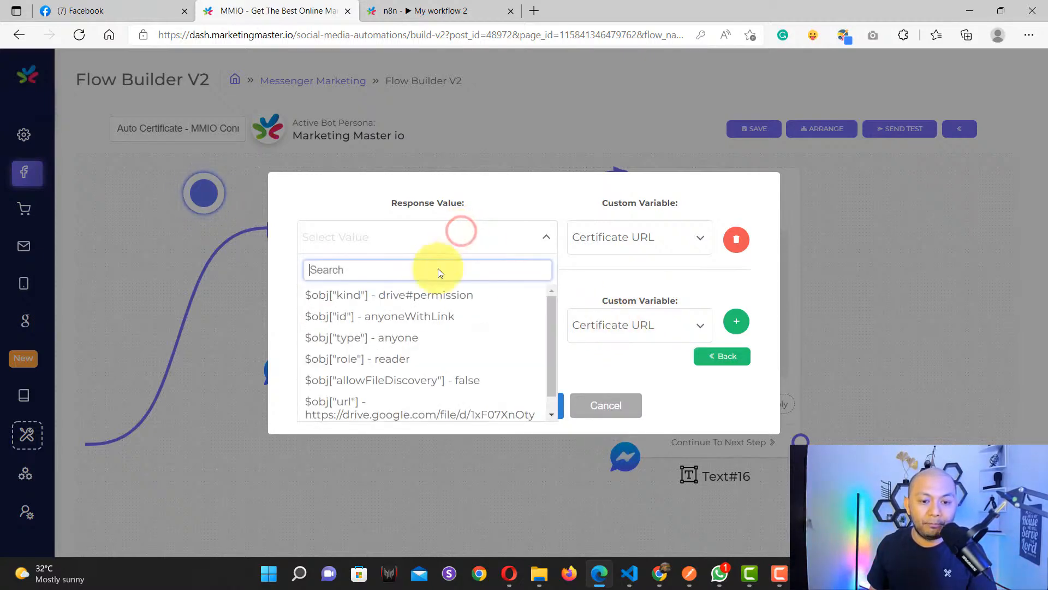
pyautogui.click(388, 393)
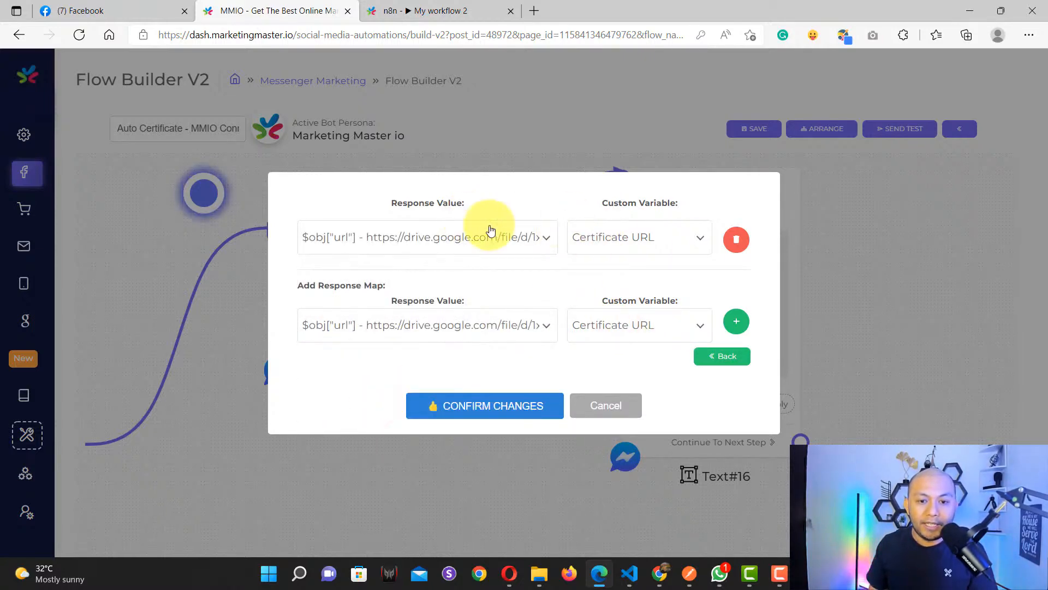
pyautogui.click(480, 406)
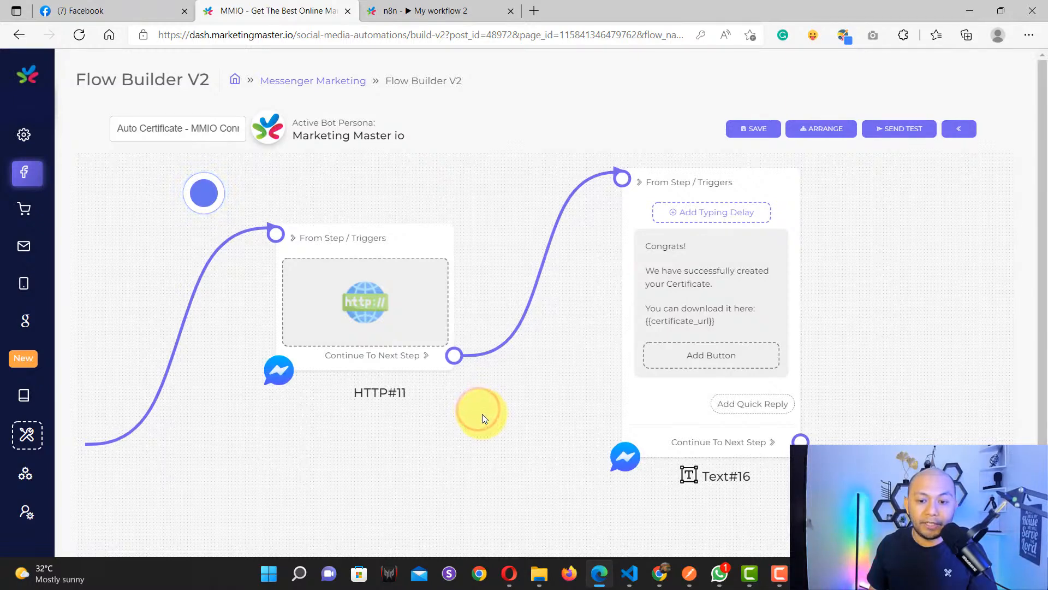
# Step: Check that the Text#16 Congrats message contains the {{certificate_url}} placeholder
pyautogui.moveTo(570, 339); pyautogui.dragTo(264, 383)
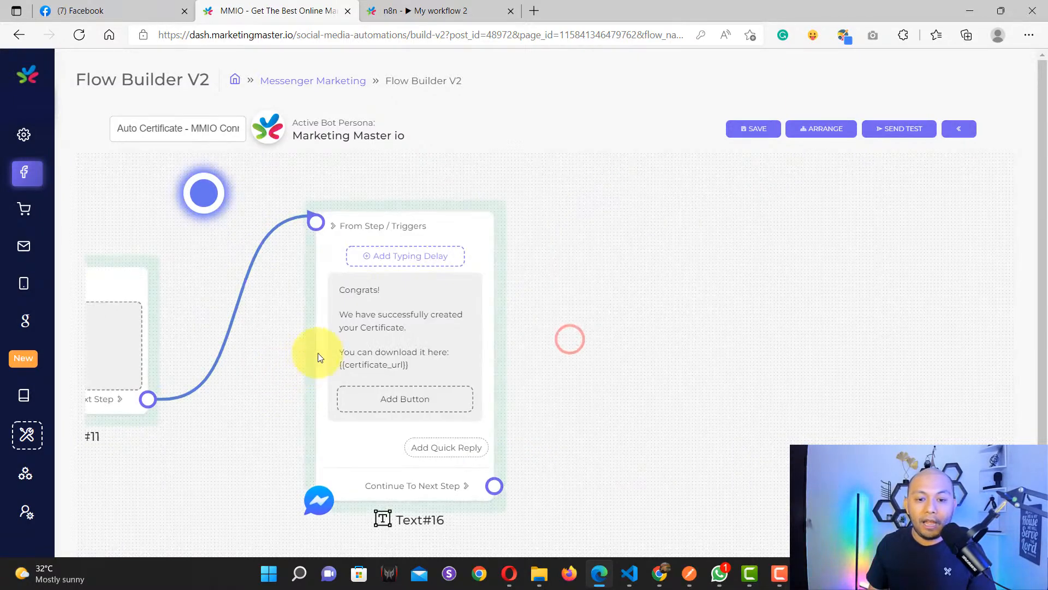
pyautogui.click(412, 310)
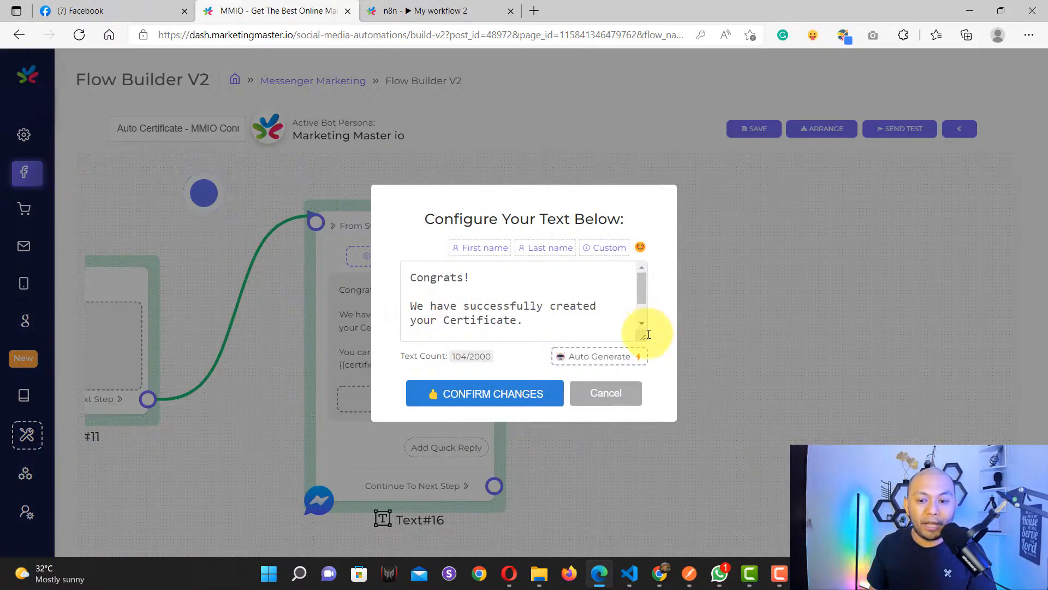
pyautogui.moveTo(645, 351); pyautogui.dragTo(644, 409)
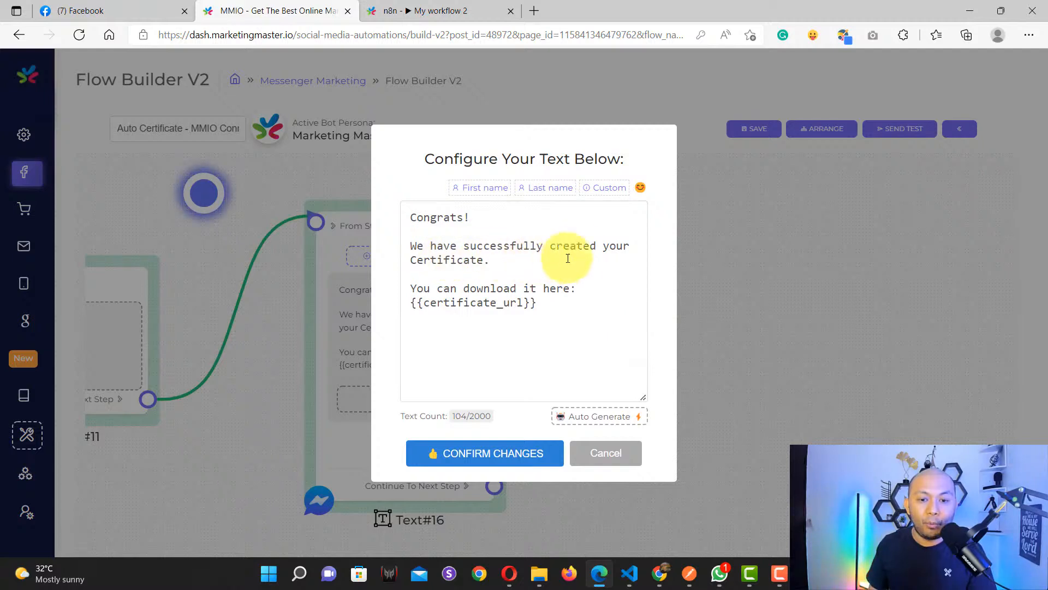
pyautogui.moveTo(551, 304); pyautogui.dragTo(387, 309)
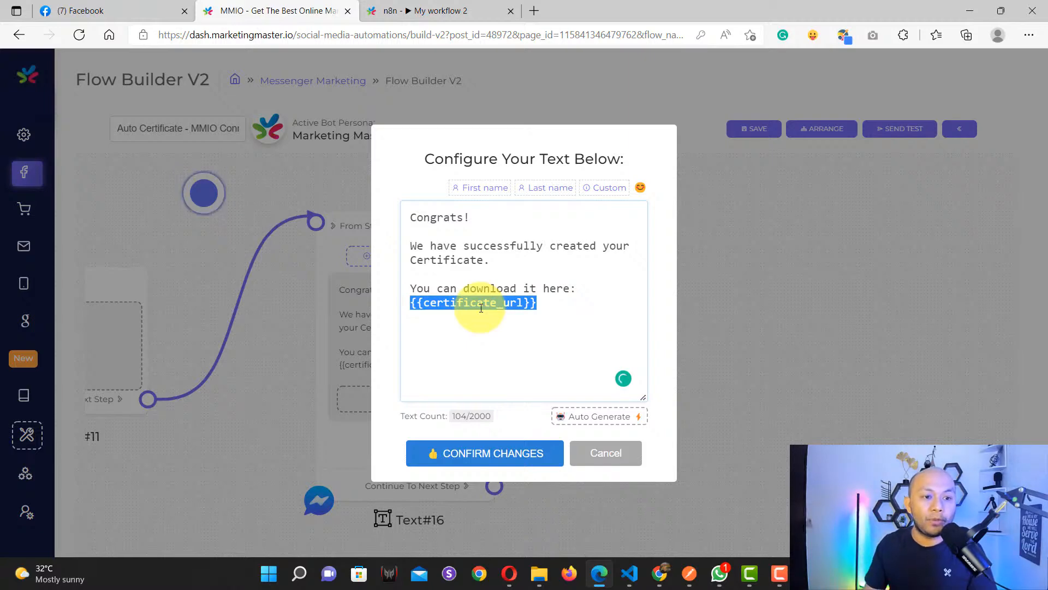
pyautogui.click(475, 455)
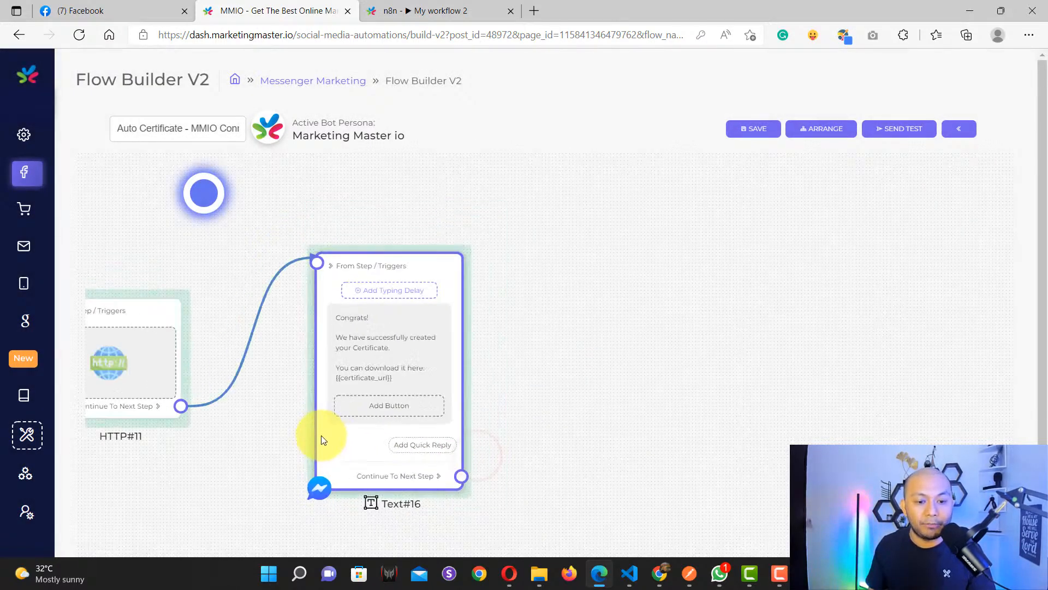
# Step: Save the flow and acknowledge the saved confirmation
pyautogui.scroll(-2, 321, 436)
pyautogui.moveTo(220, 468)
pyautogui.mouseDown()
pyautogui.moveTo(346, 464)
pyautogui.moveTo(674, 390)
pyautogui.mouseUp()
pyautogui.click(747, 123)
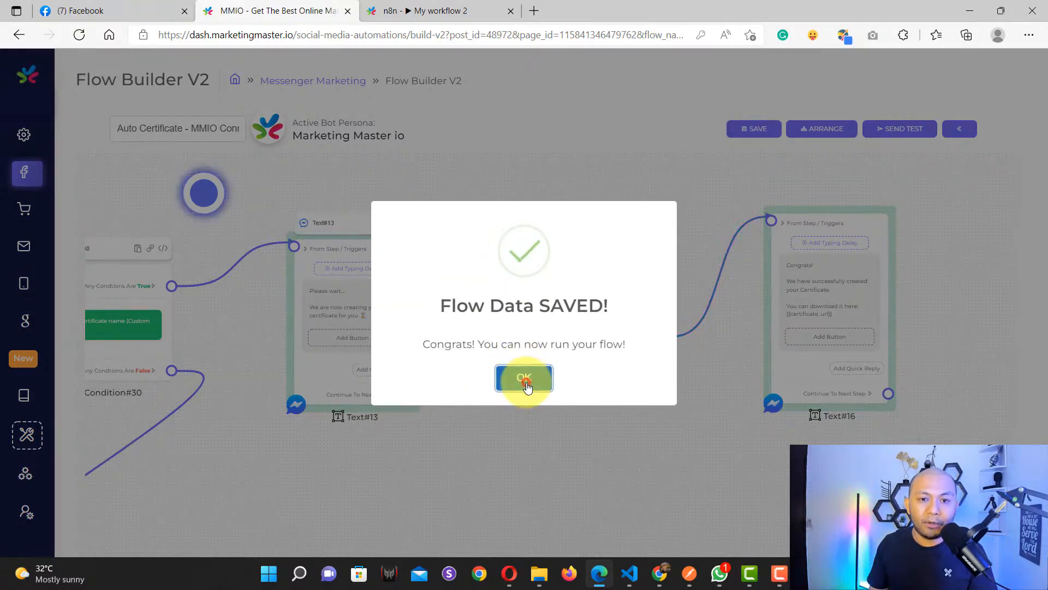
pyautogui.click(526, 381)
# Step: Reopen the Webhook node and copy the URL from its Production URL tab
pyautogui.click(452, 10)
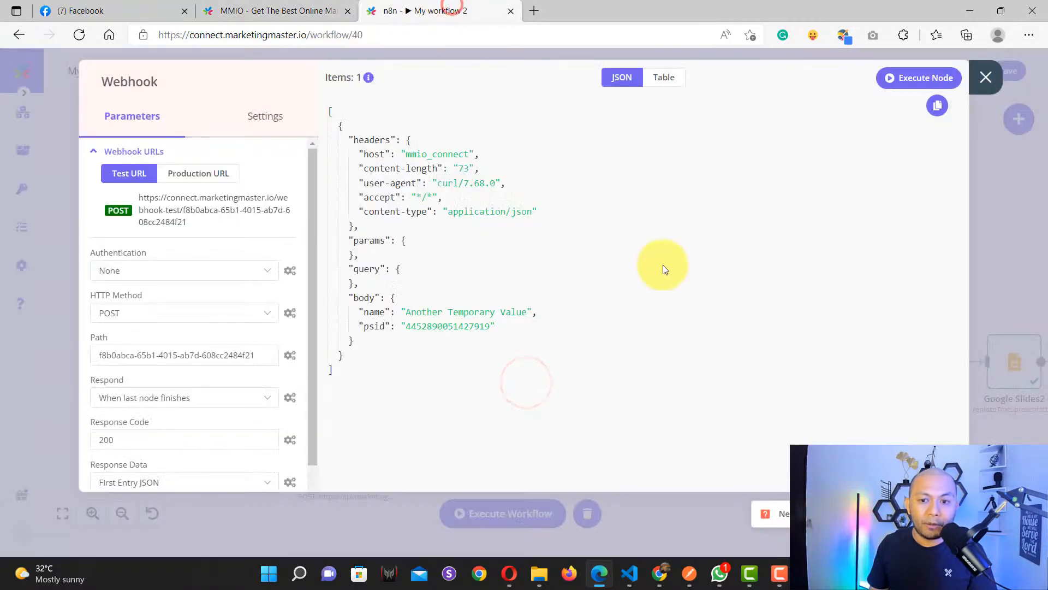
pyautogui.click(986, 73)
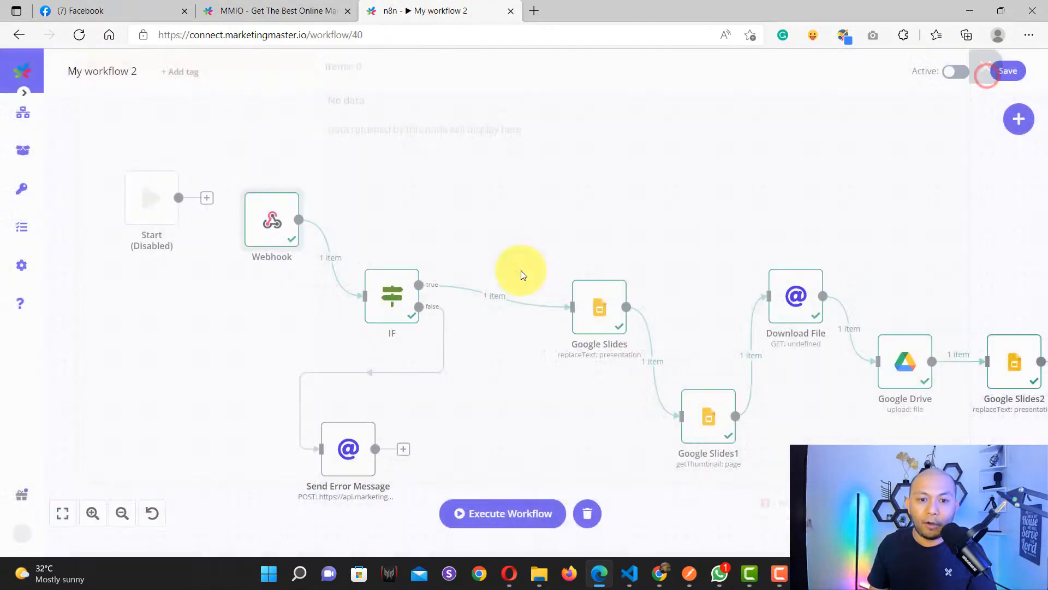
pyautogui.doubleClick(271, 233)
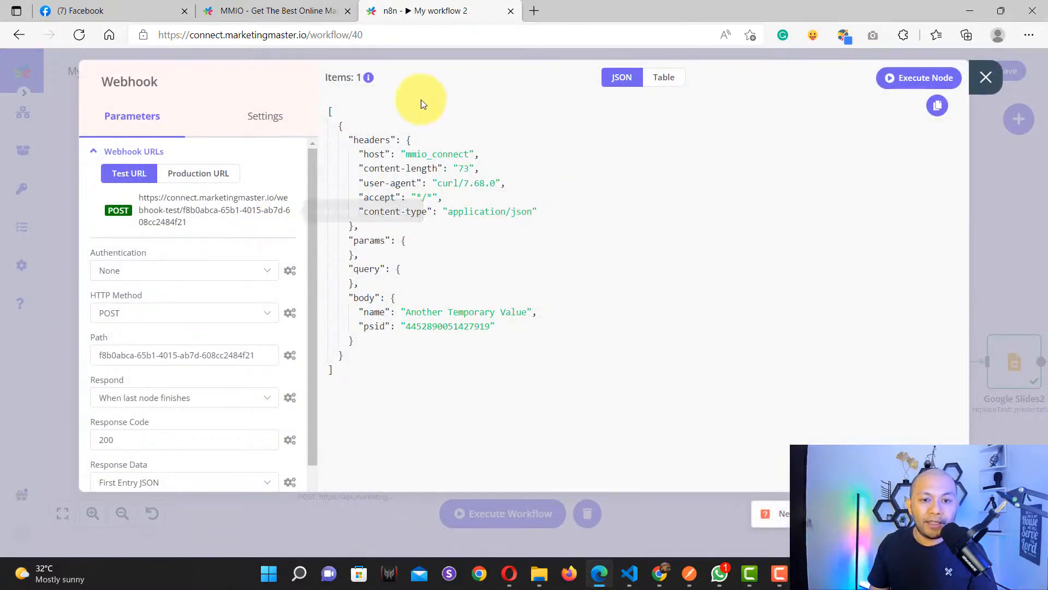
pyautogui.click(43, 79)
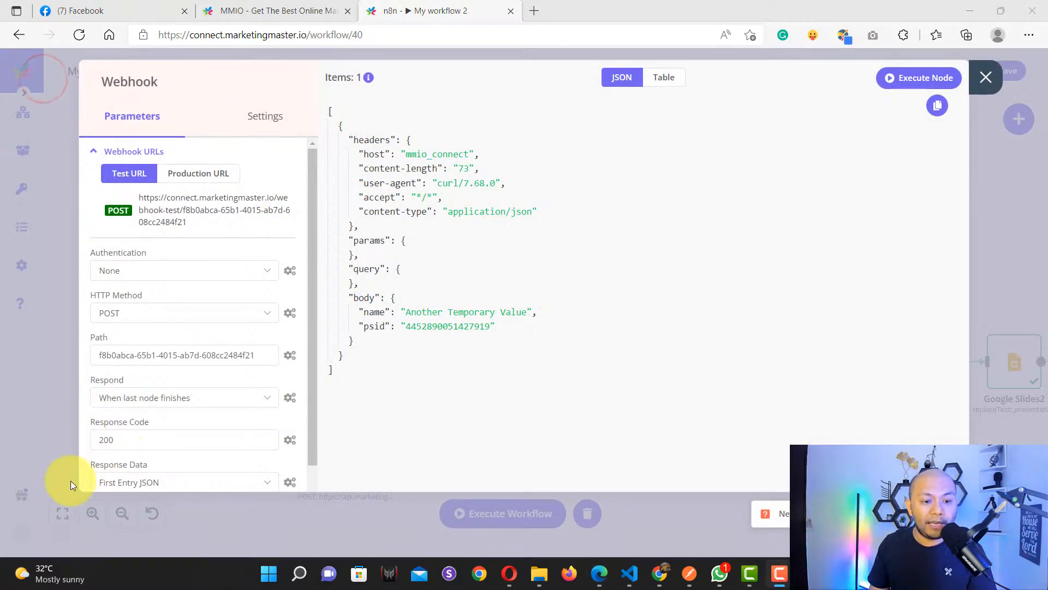
pyautogui.click(187, 176)
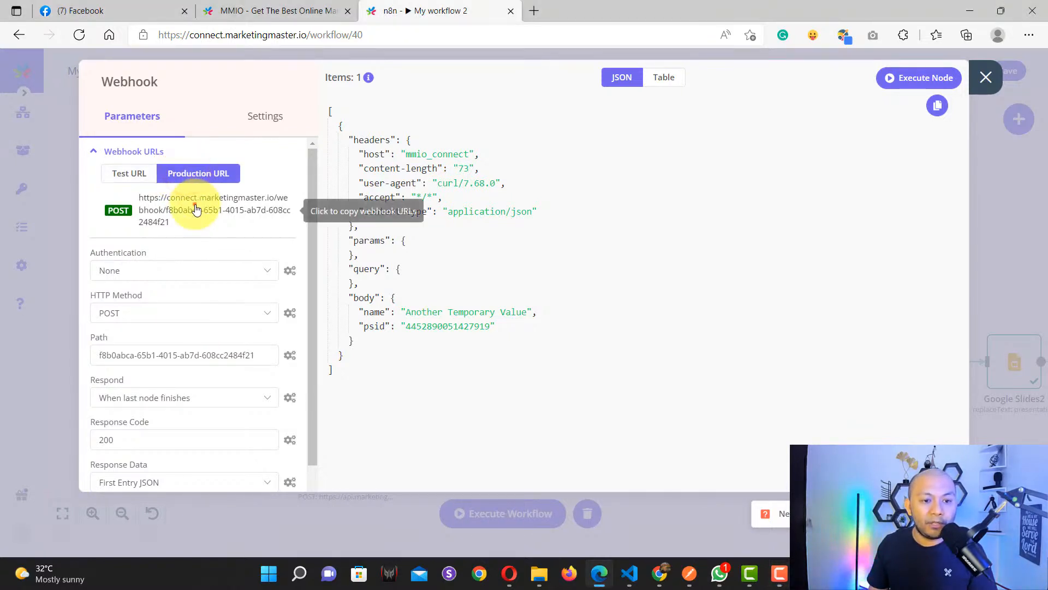
pyautogui.click(196, 208)
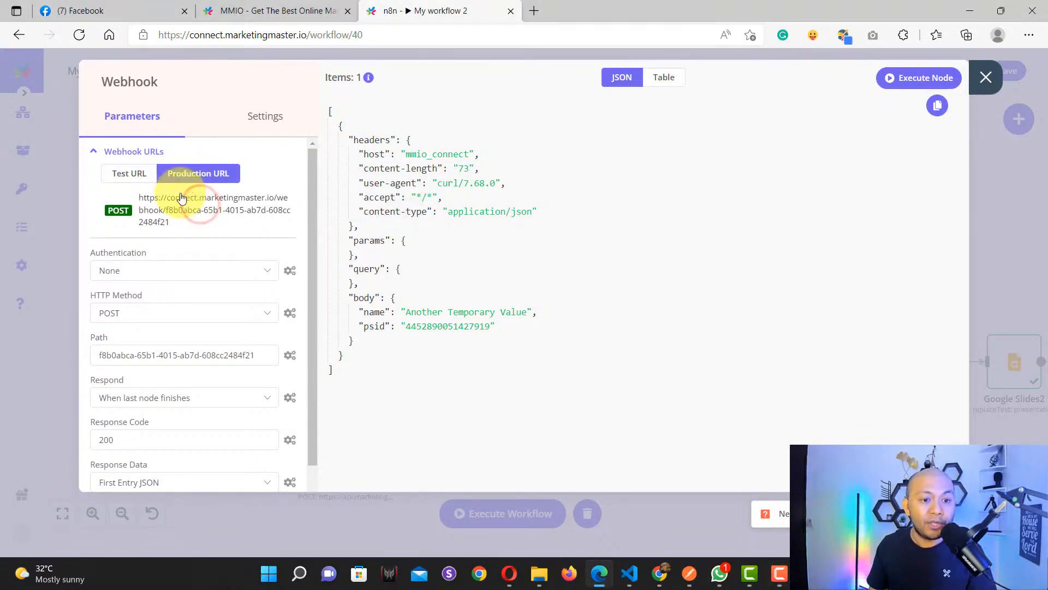
pyautogui.click(147, 181)
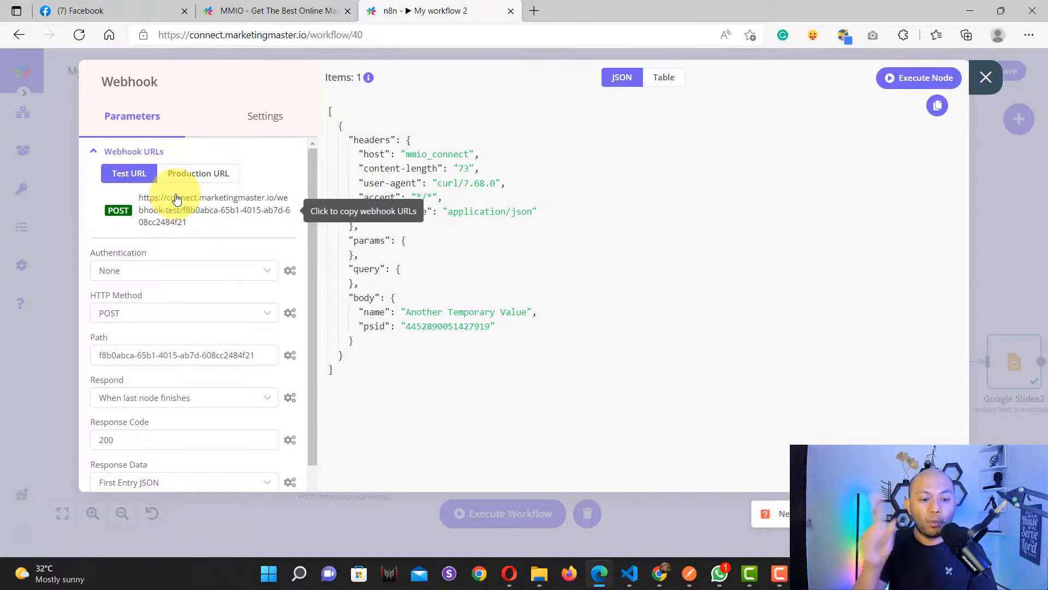
pyautogui.click(211, 167)
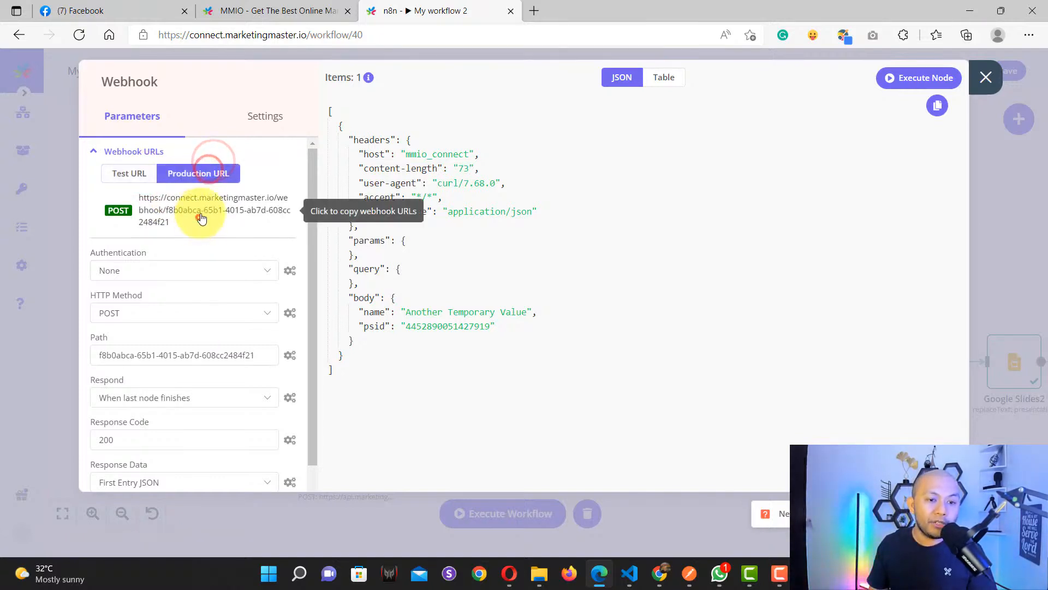
pyautogui.moveTo(200, 217); pyautogui.dragTo(200, 210)
pyautogui.click(240, 219)
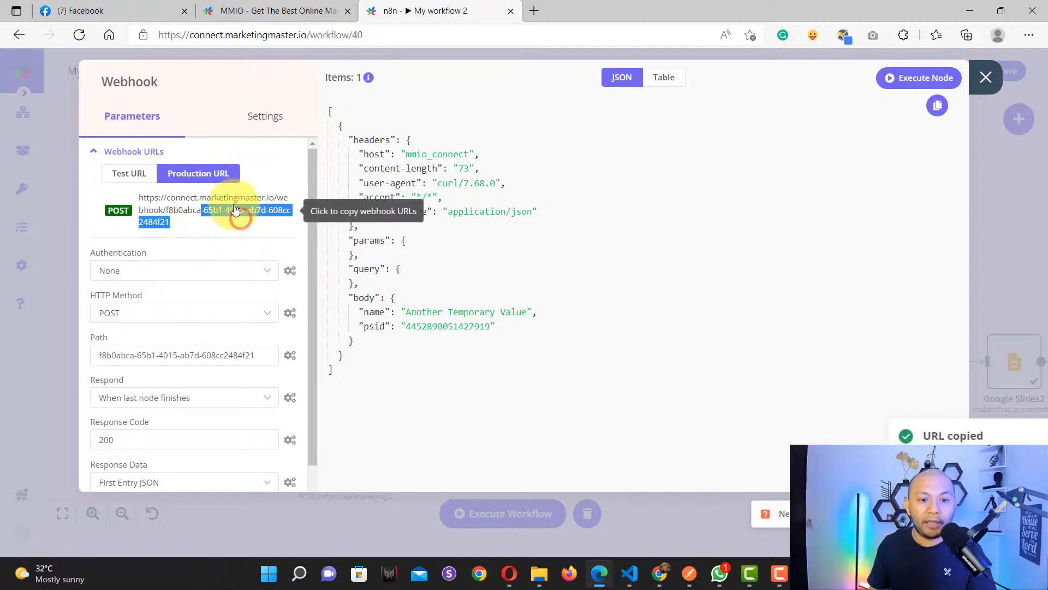
pyautogui.click(224, 234)
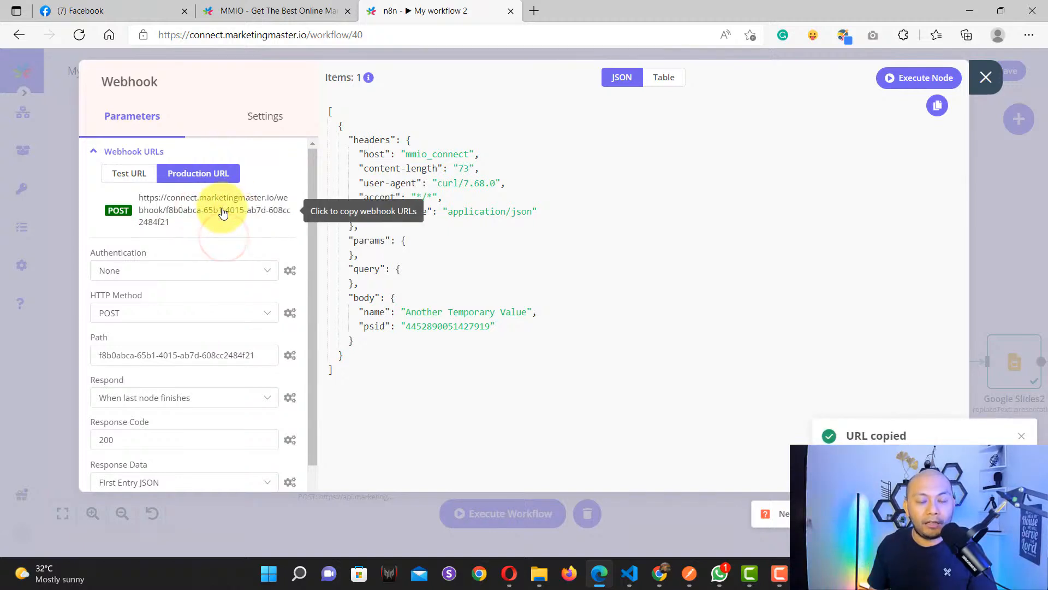
# Step: Replace the HTTP#11 request URL with n8n's production webhook URL
pyautogui.click(277, 10)
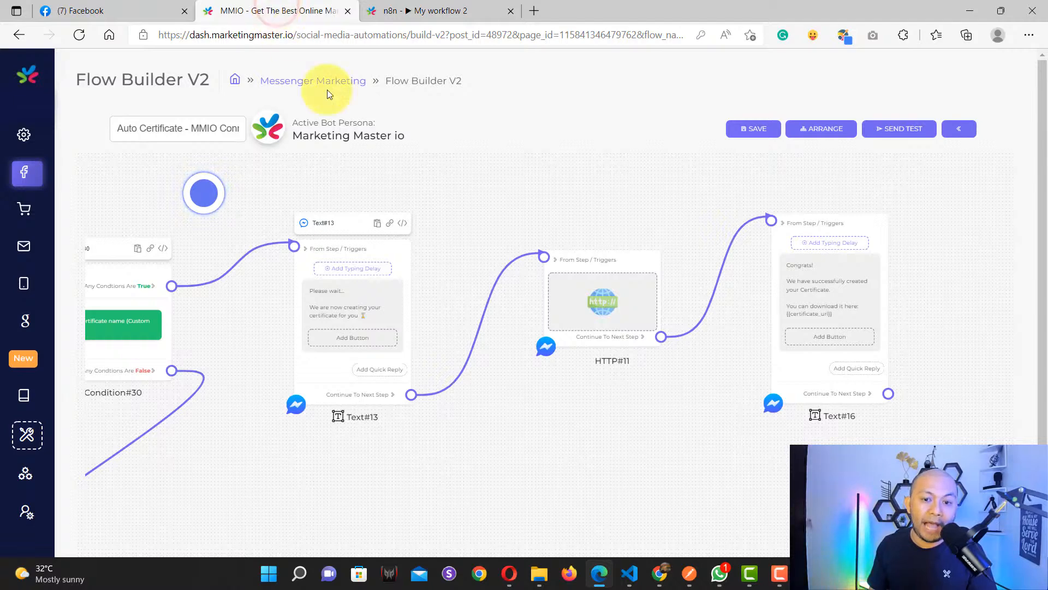
pyautogui.click(575, 305)
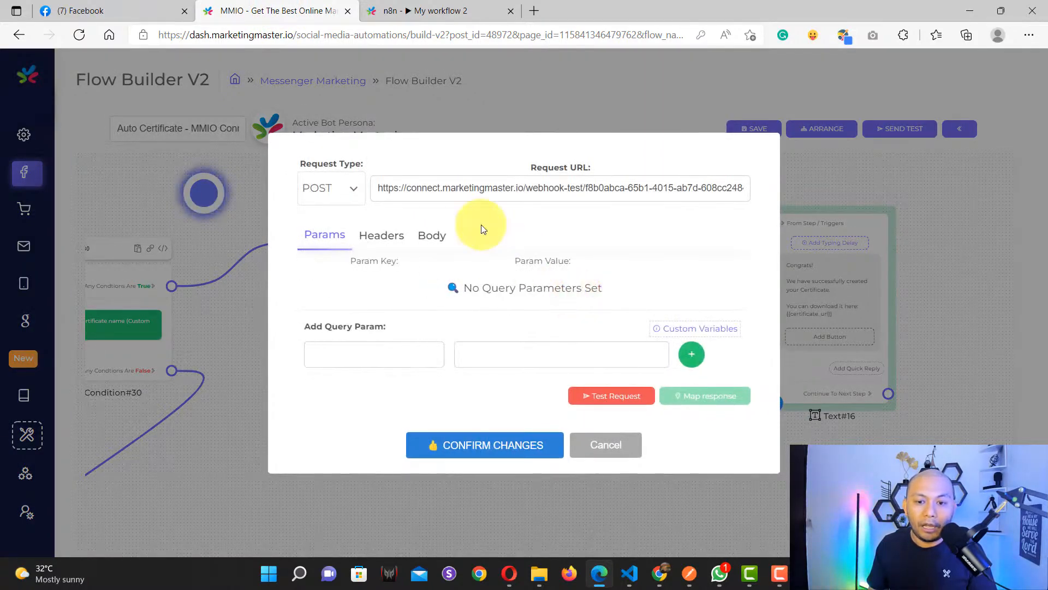
pyautogui.click(454, 187)
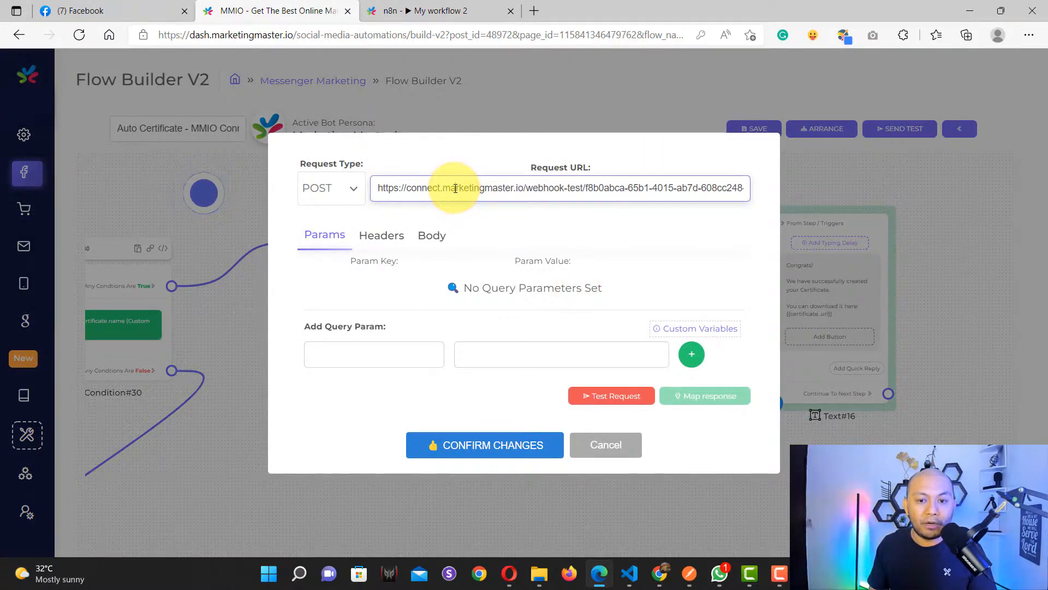
pyautogui.hotkey('ctrl', 'a')
pyautogui.click(454, 188)
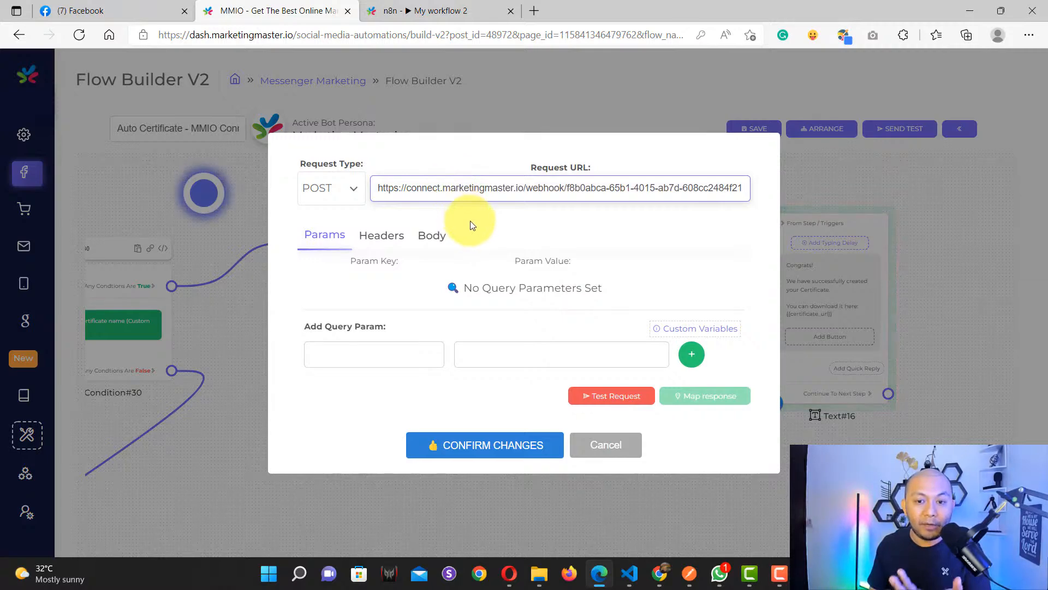
pyautogui.click(431, 8)
pyautogui.click(233, 205)
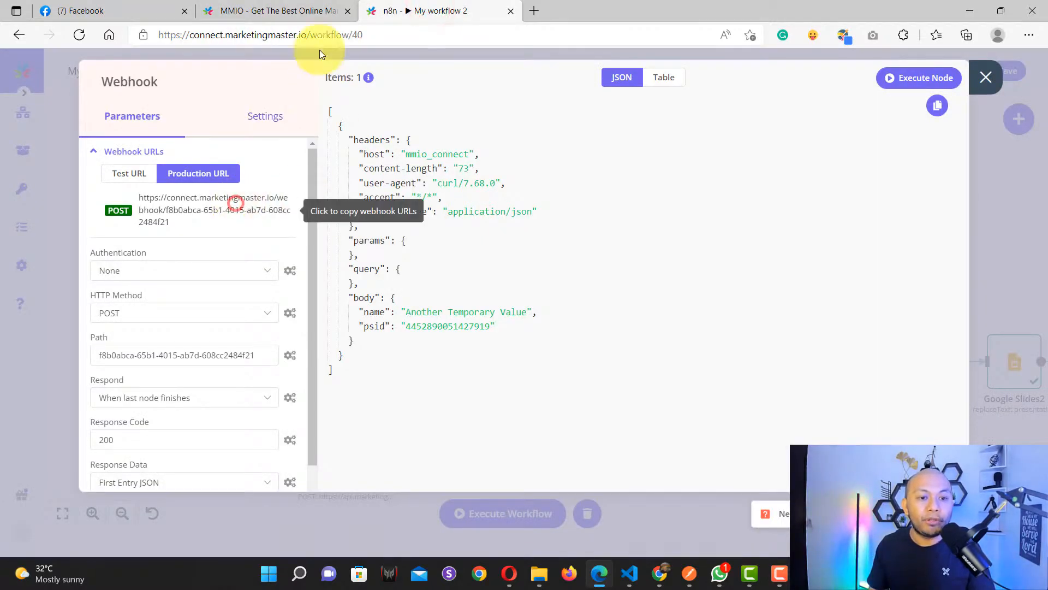
pyautogui.click(305, 10)
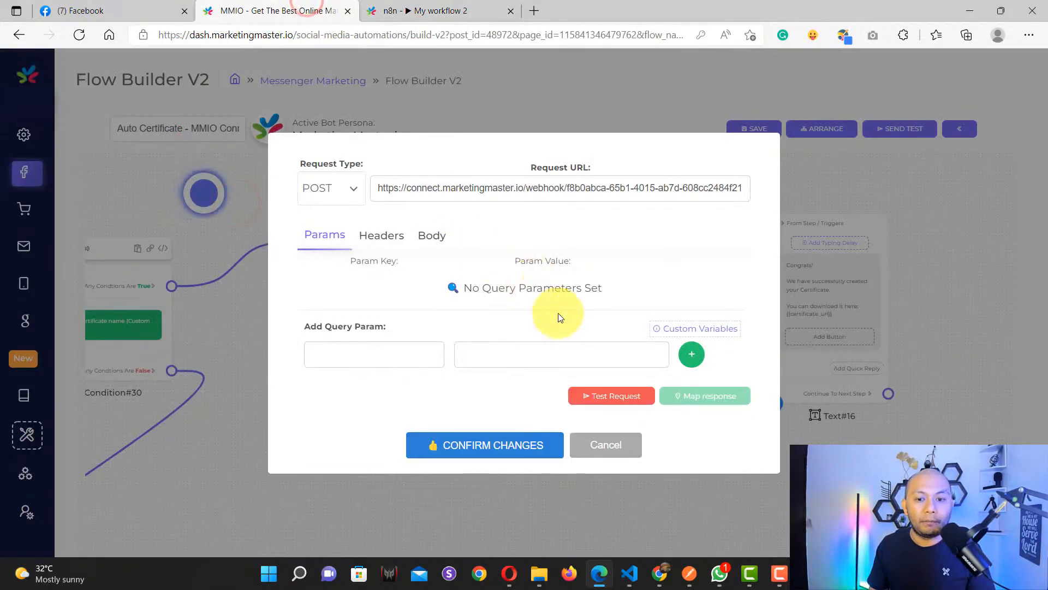
# Step: Replace the placeholder name value in the request body with the {{certificate_name}} variable
pyautogui.click(369, 234)
pyautogui.click(415, 234)
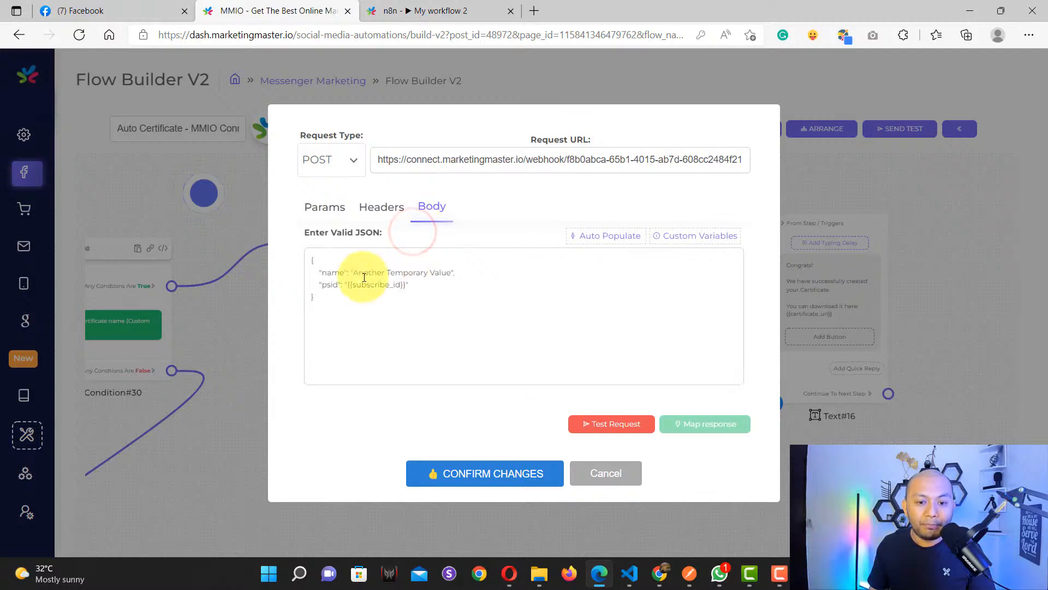
pyautogui.moveTo(355, 271); pyautogui.dragTo(449, 270)
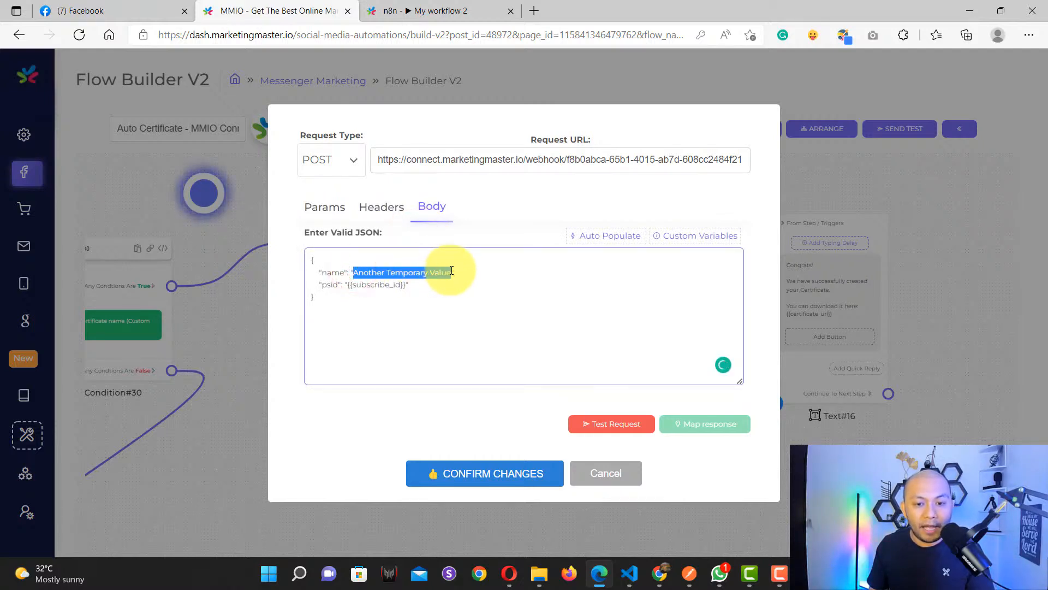
pyautogui.press('BackSpace')
pyautogui.click(687, 236)
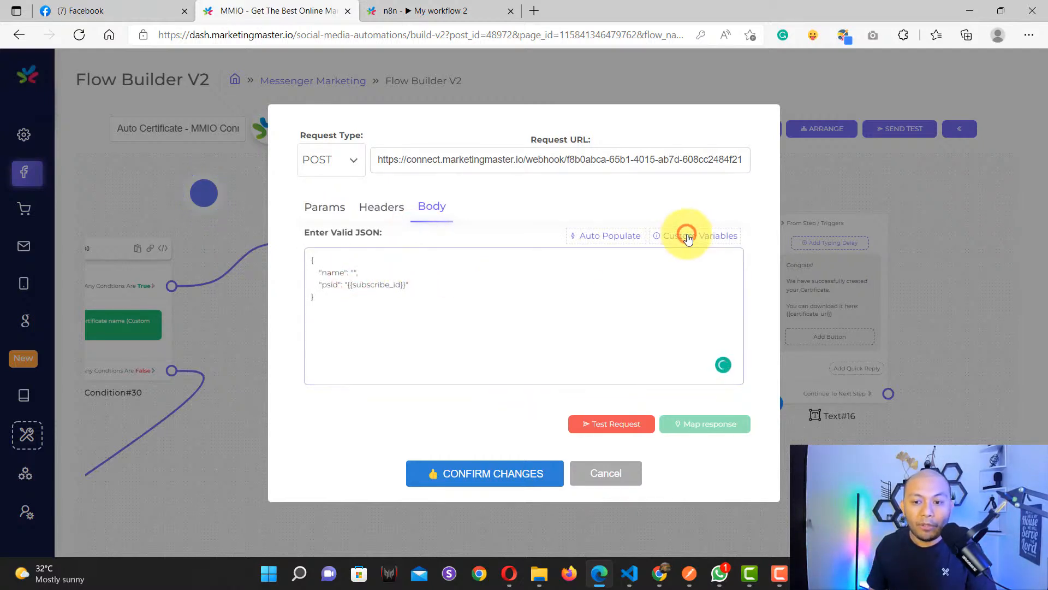
pyautogui.click(824, 206)
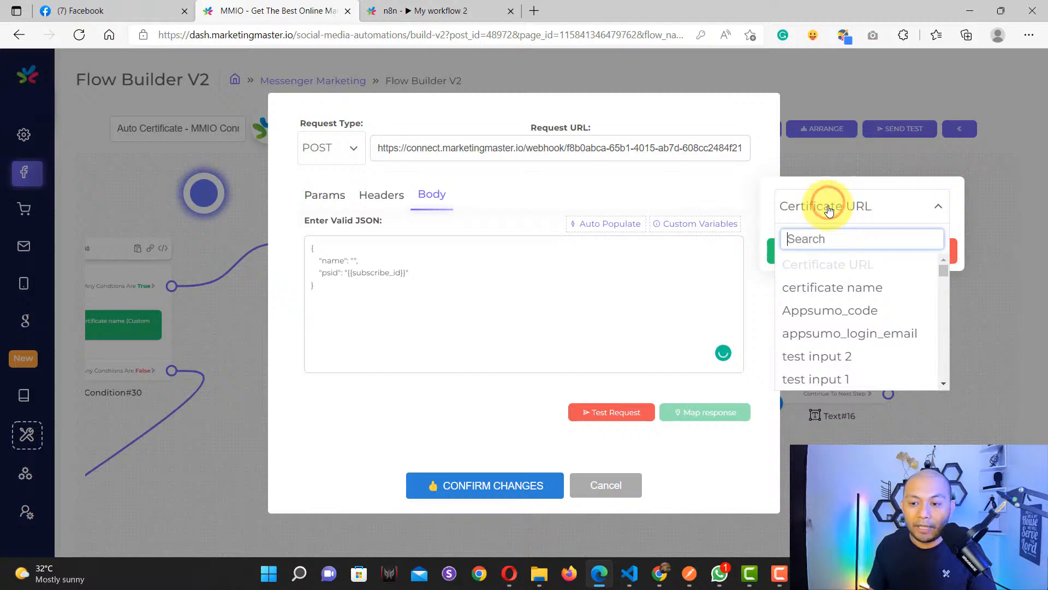
pyautogui.click(825, 287)
pyautogui.click(802, 251)
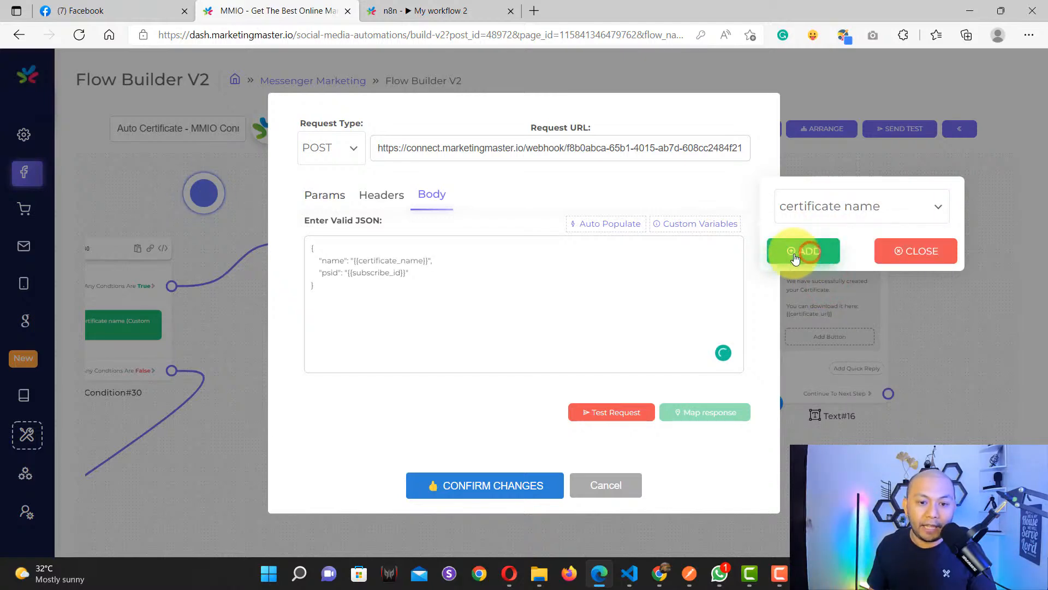
pyautogui.click(450, 259)
pyautogui.click(921, 251)
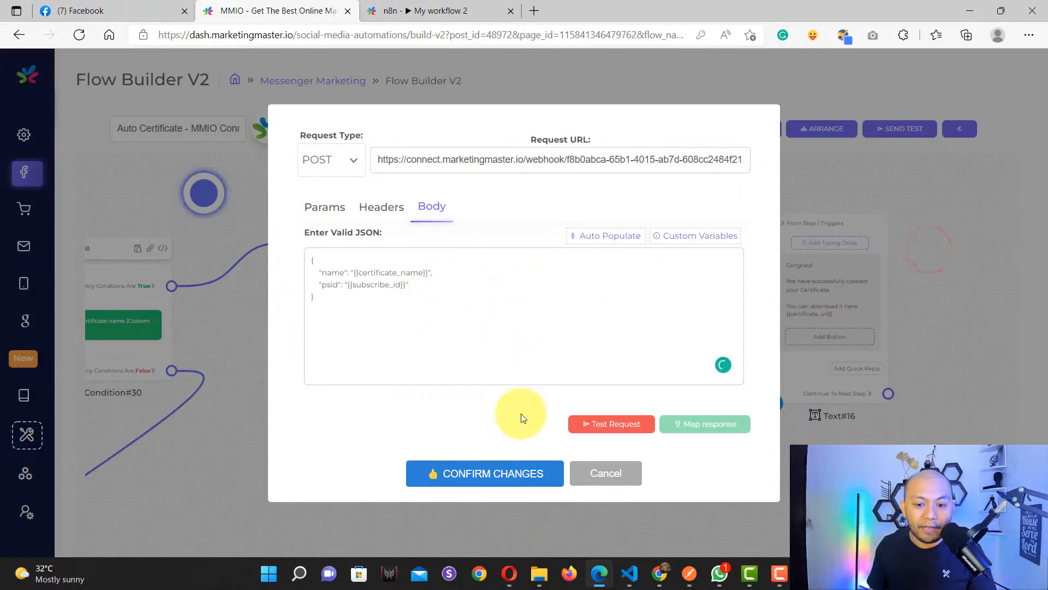
pyautogui.click(515, 476)
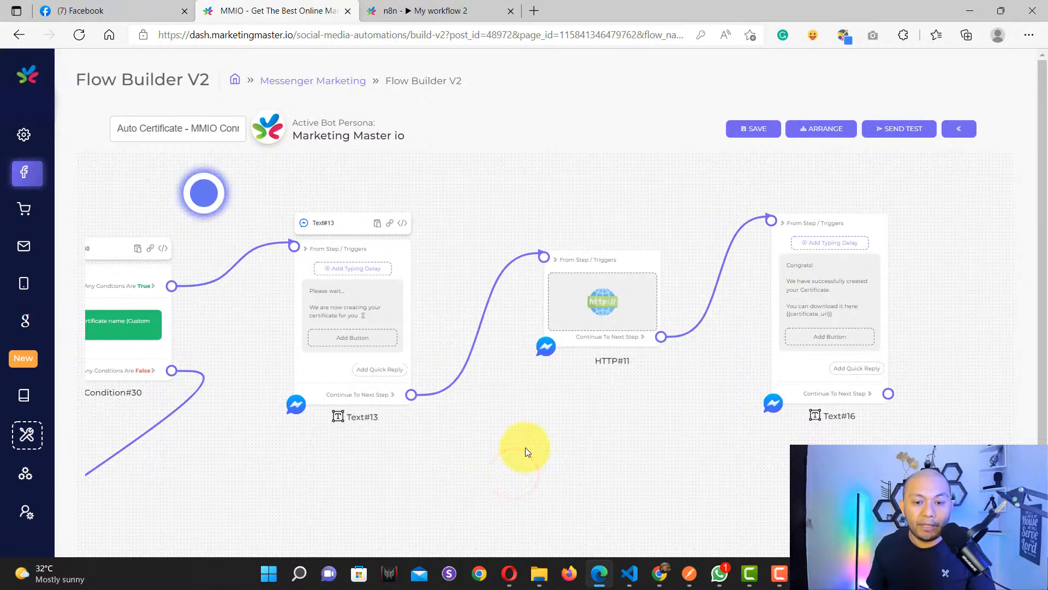
# Step: Save the flow and dismiss the saved confirmation
pyautogui.moveTo(512, 484); pyautogui.dragTo(711, 387)
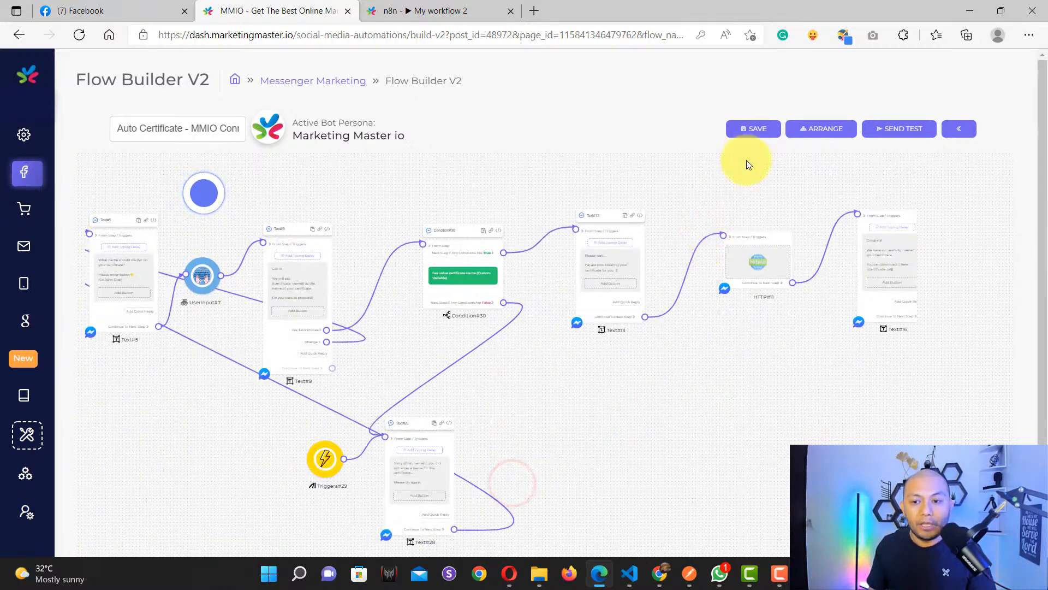
pyautogui.click(754, 134)
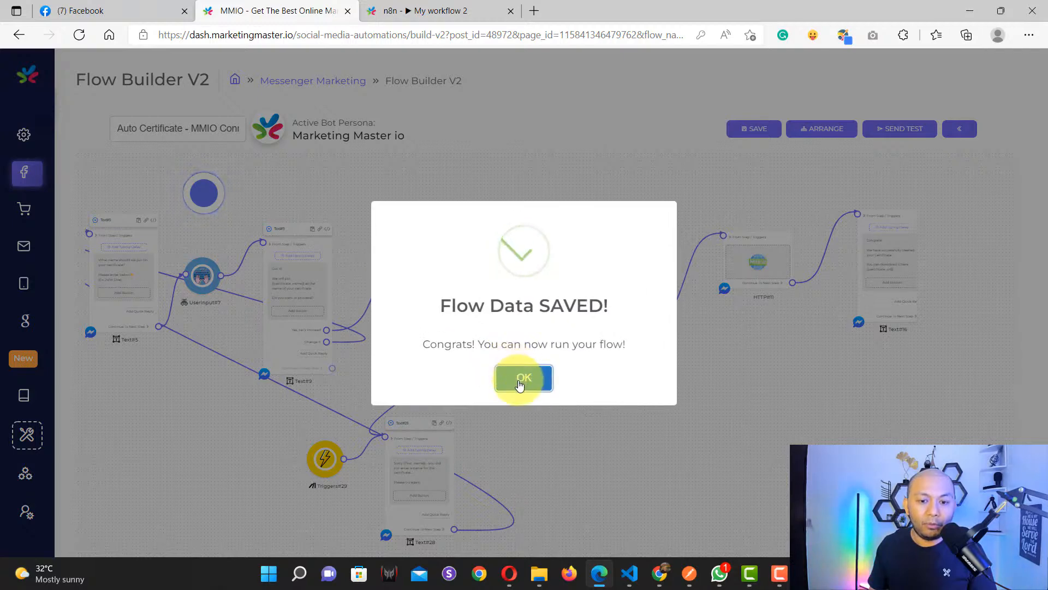
pyautogui.click(518, 379)
pyautogui.click(399, 11)
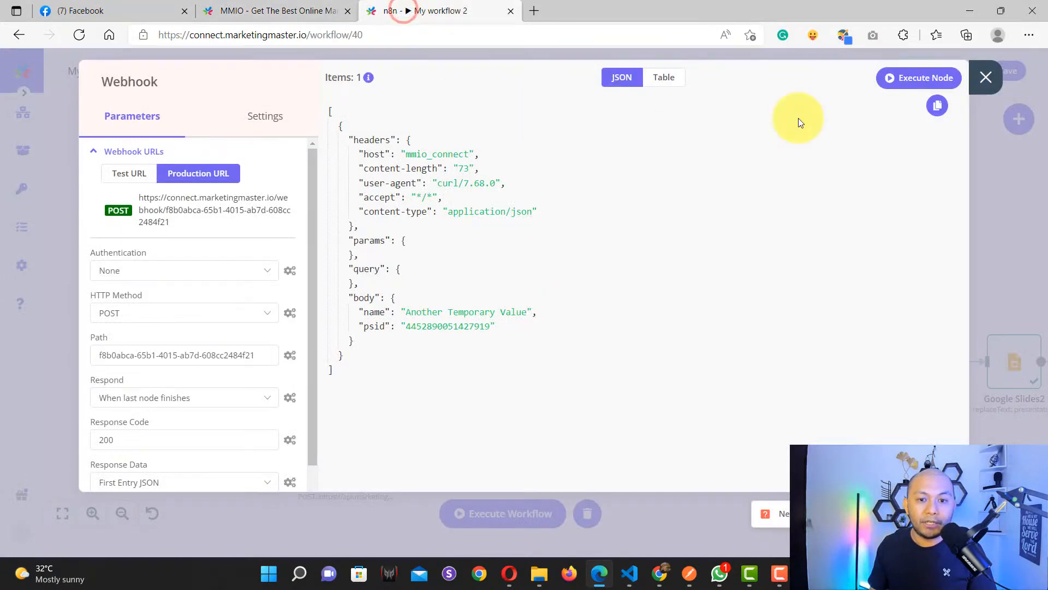
# Step: Close the Webhook node details and recentre the workflow on the canvas
pyautogui.click(987, 72)
pyautogui.scroll(-2, 552, 425)
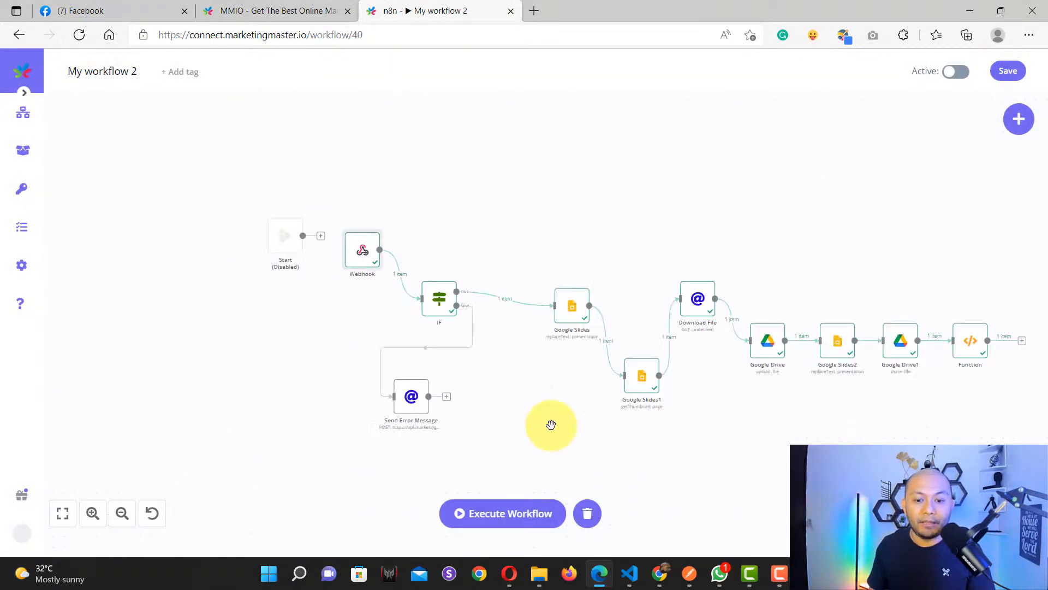
pyautogui.moveTo(560, 433); pyautogui.dragTo(487, 412)
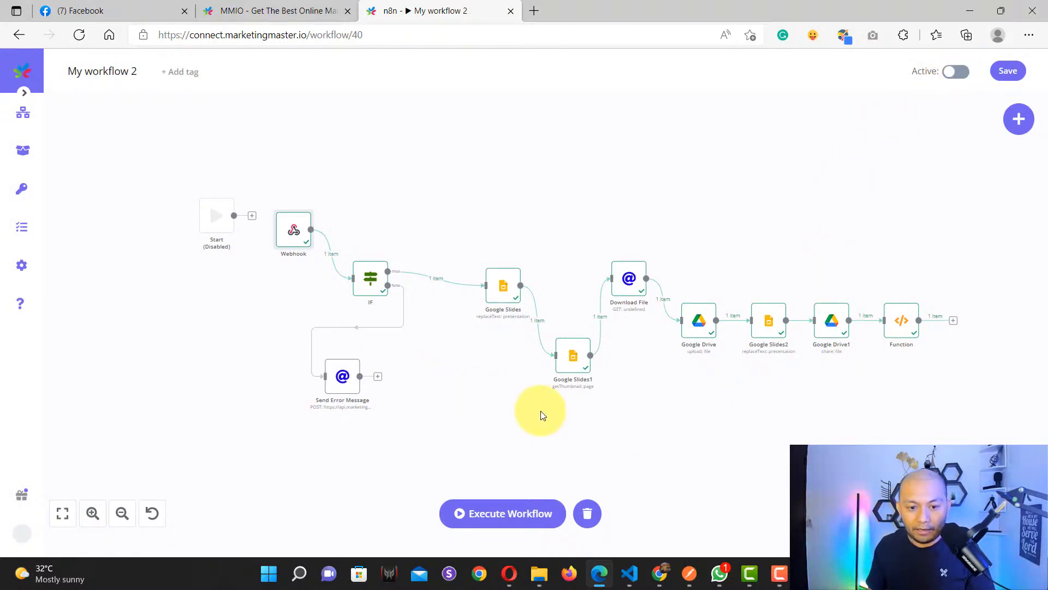
pyautogui.moveTo(709, 438)
pyautogui.mouseDown()
pyautogui.moveTo(650, 416)
pyautogui.moveTo(722, 426)
pyautogui.mouseUp()
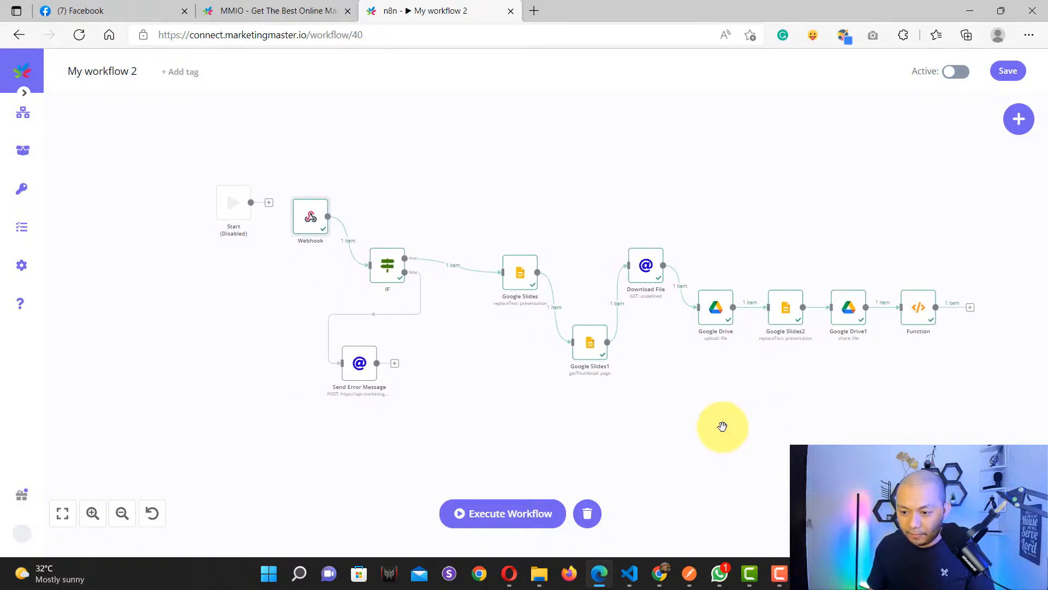
pyautogui.moveTo(489, 390); pyautogui.dragTo(511, 401)
pyautogui.scroll(2, 329, 244)
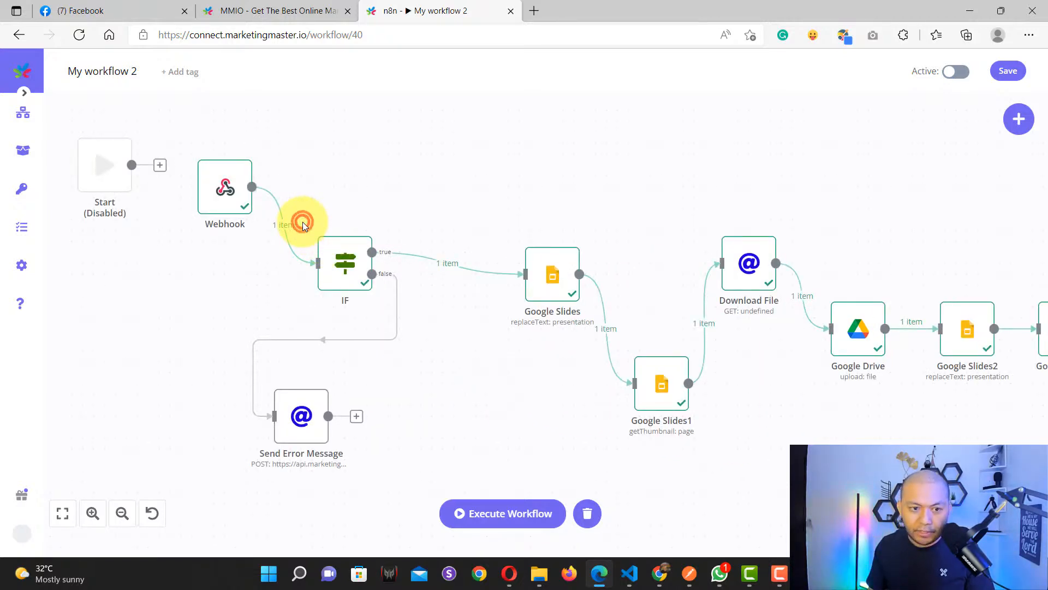
# Step: Append '-new' to the Webhook path so it ends in -new-path, and copy the new production URL
pyautogui.doubleClick(224, 204)
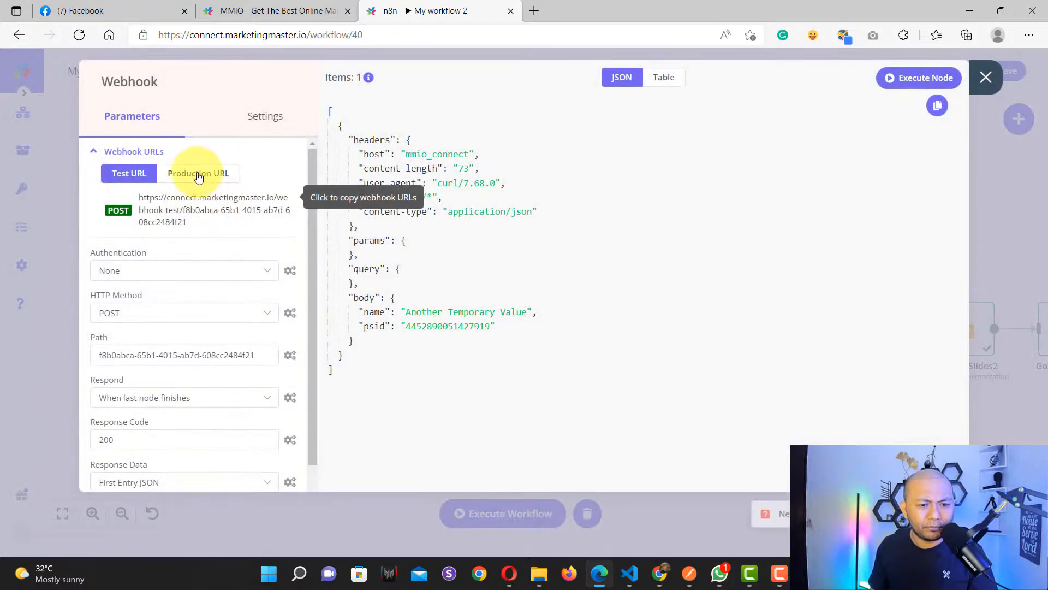
pyautogui.click(193, 172)
pyautogui.click(191, 213)
pyautogui.scroll(-3, 191, 213)
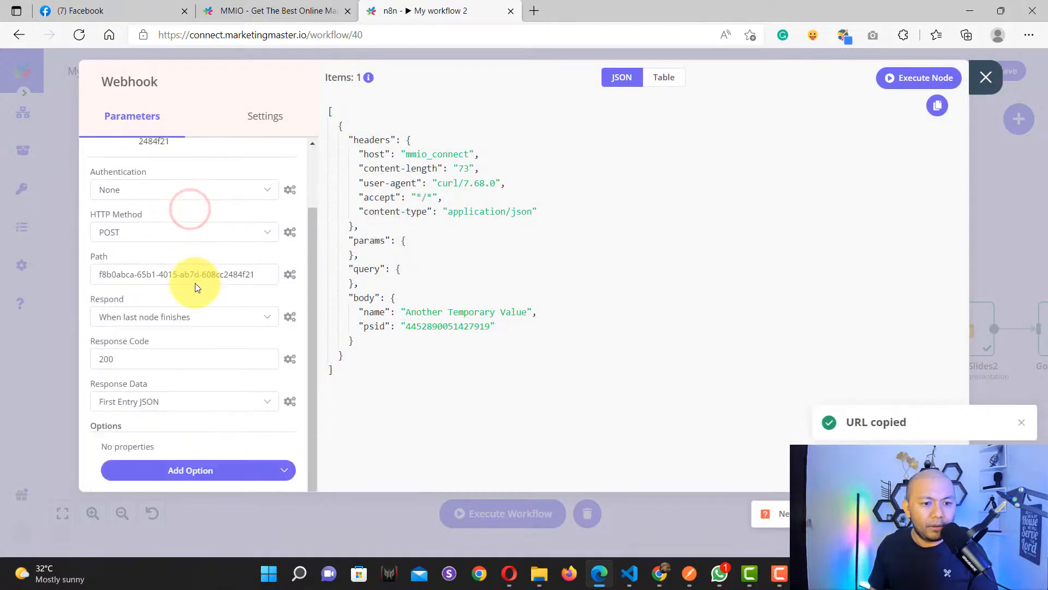
pyautogui.click(233, 231)
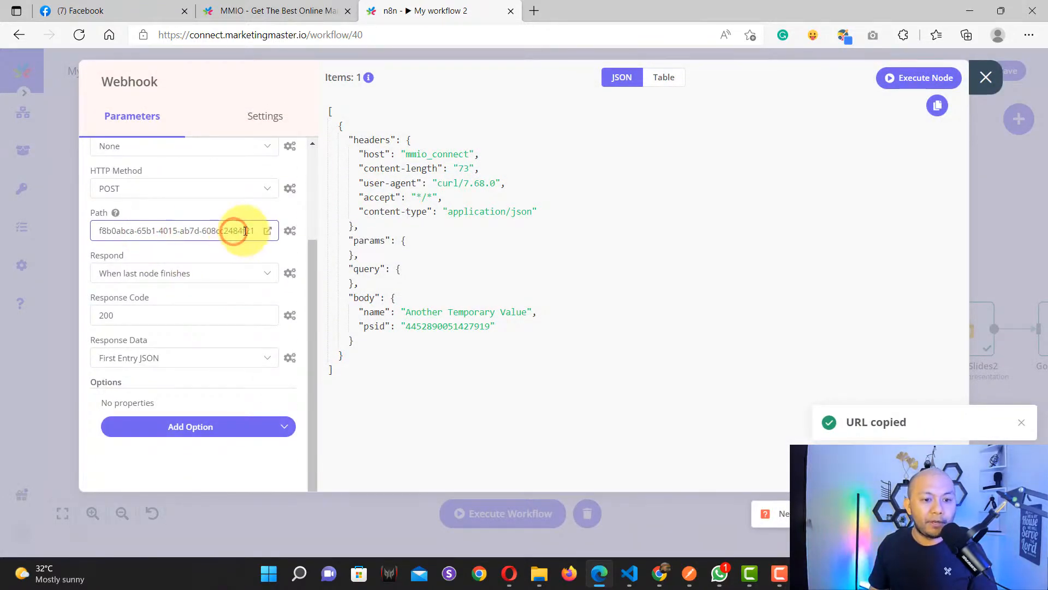
pyautogui.write('-new-path')
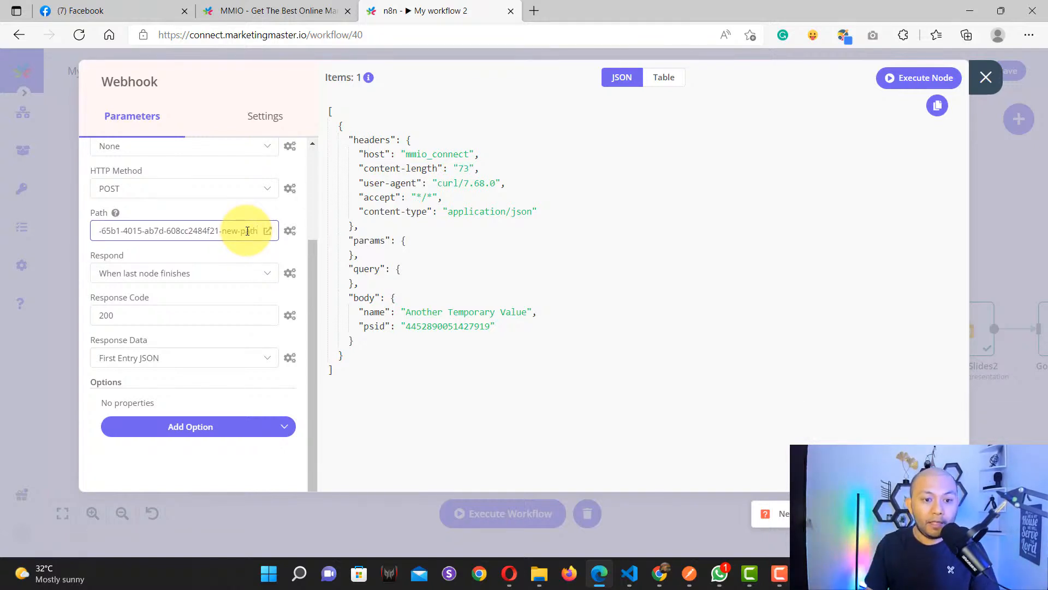
pyautogui.click(210, 210)
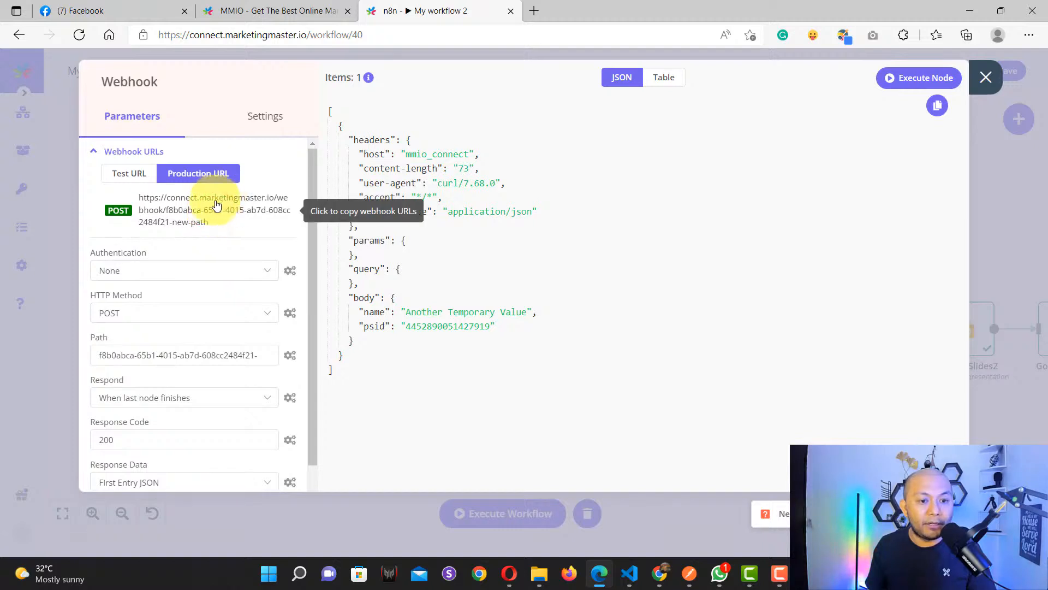
pyautogui.click(180, 219)
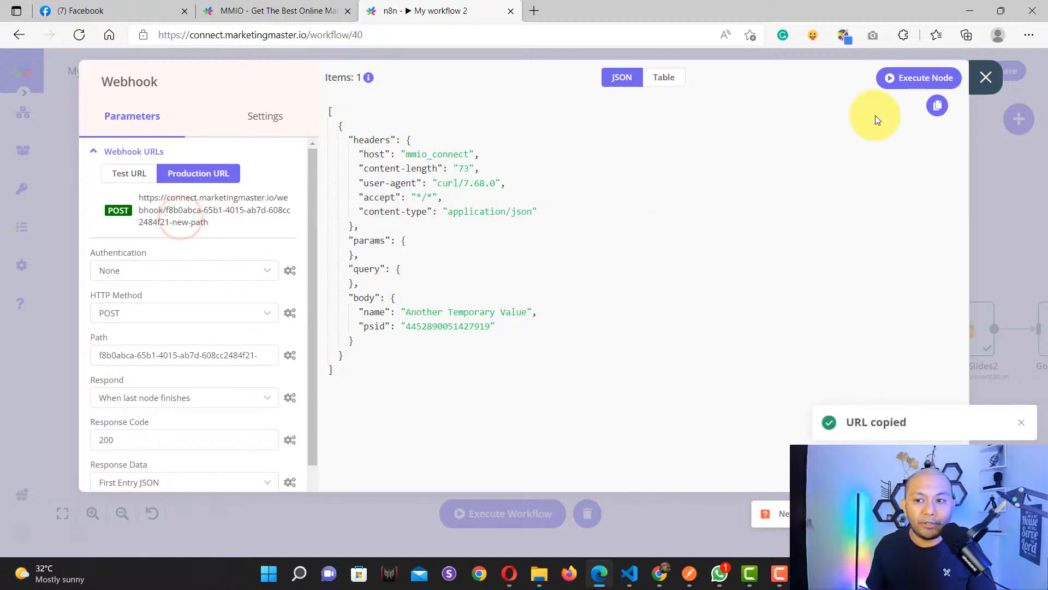
pyautogui.click(302, 10)
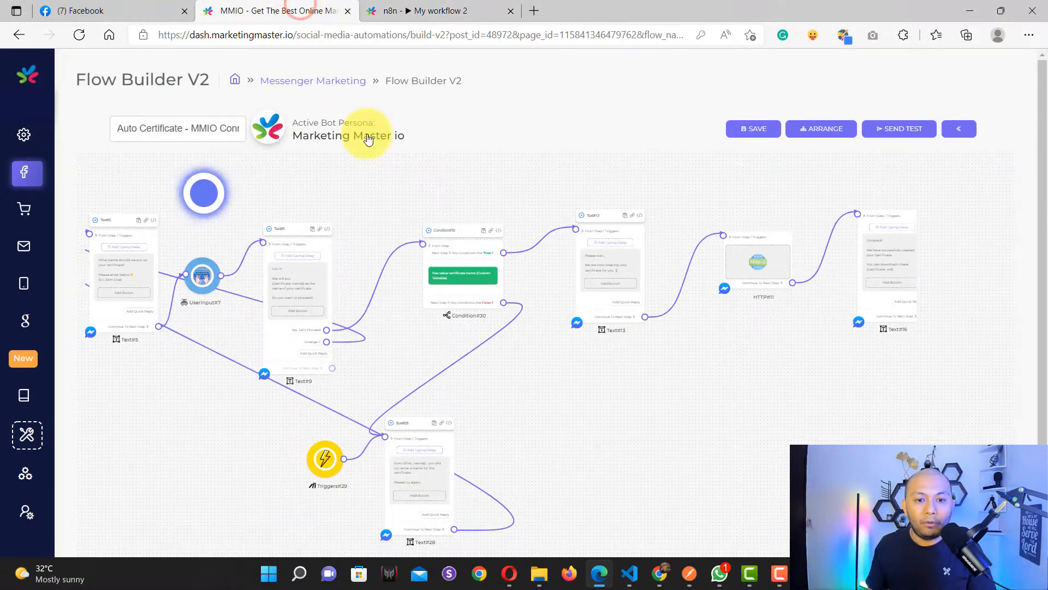
# Step: Paste the copied -new-path webhook URL into the HTTP#11 Request URL field
pyautogui.click(451, 280)
pyautogui.click(451, 279)
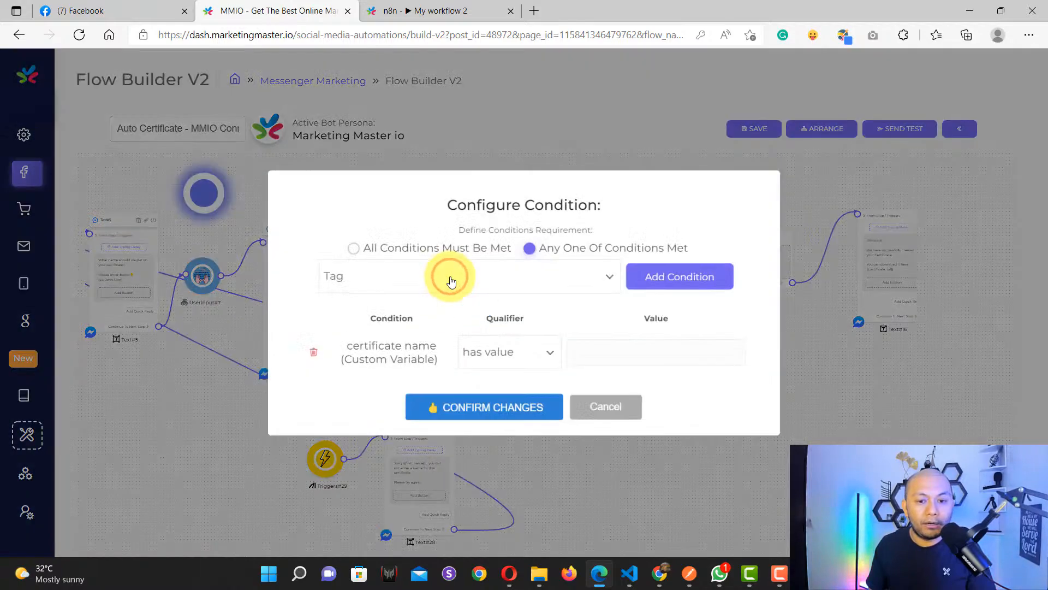
pyautogui.click(623, 411)
pyautogui.moveTo(806, 339); pyautogui.dragTo(533, 355)
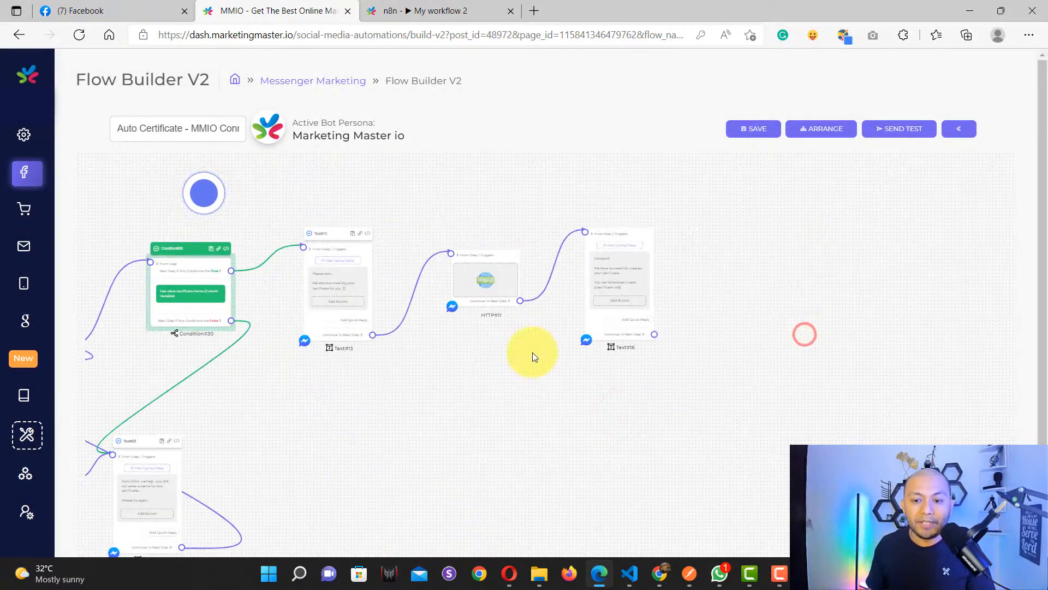
pyautogui.click(477, 274)
pyautogui.click(443, 182)
pyautogui.hotkey('ctrl', 'a')
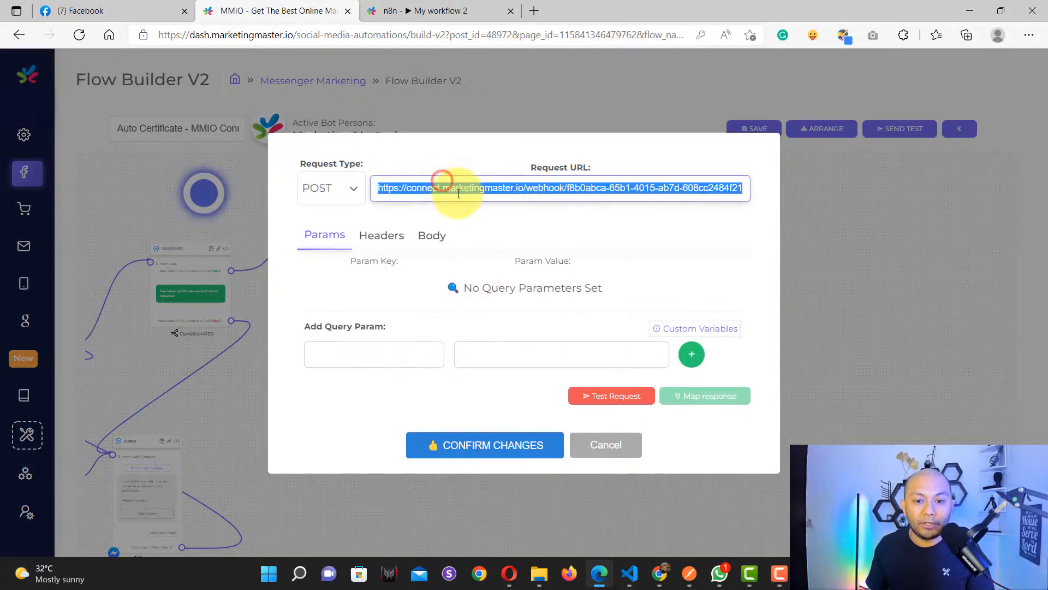
pyautogui.hotkey('ctrl', 'v')
pyautogui.click(661, 423)
# Step: Save n8n's My workflow 2 and switch it to Active
pyautogui.click(432, 449)
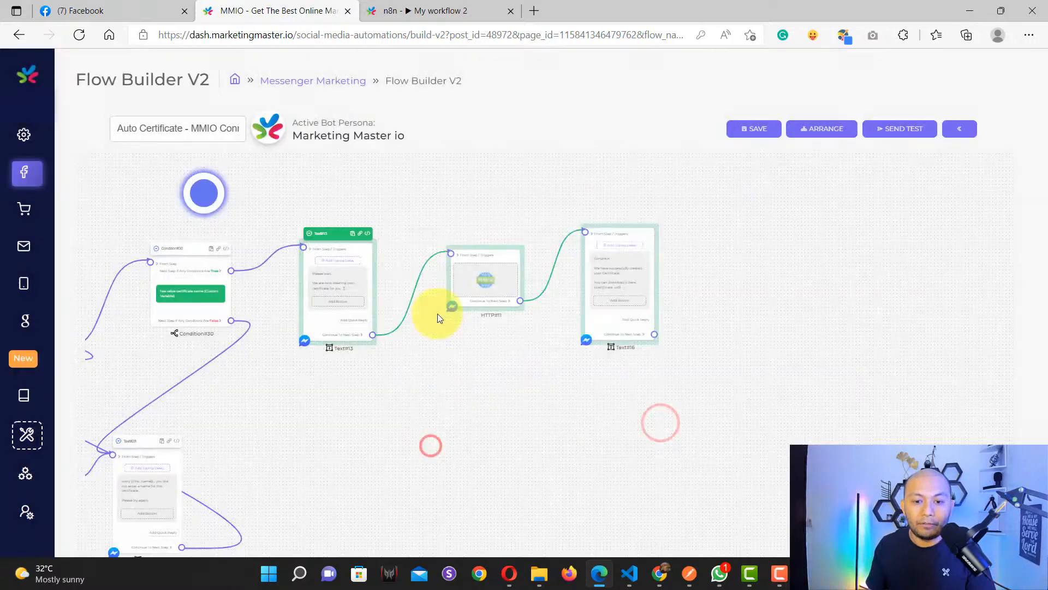
pyautogui.click(421, 11)
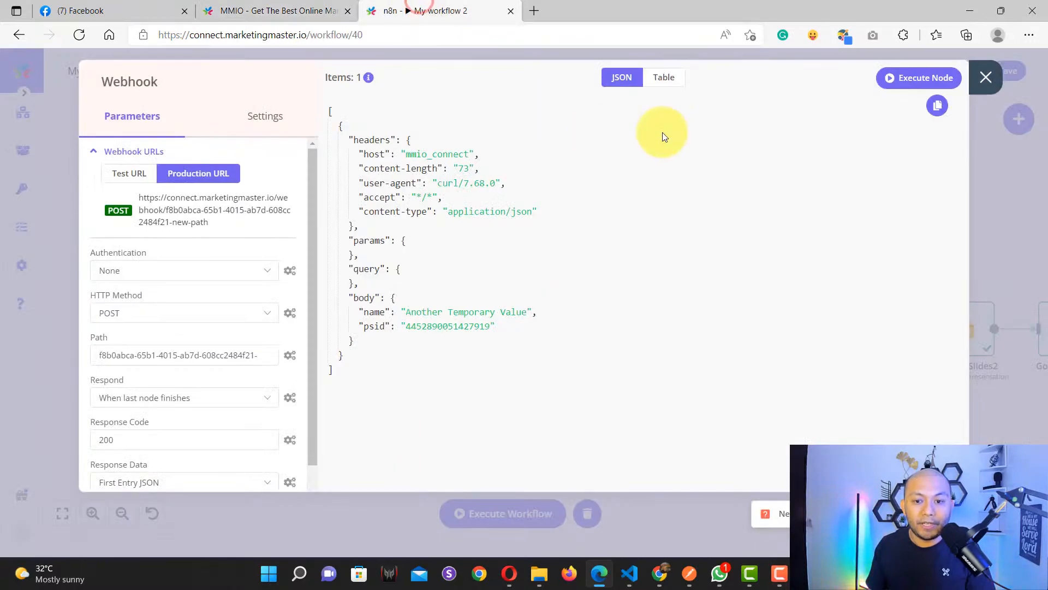
pyautogui.click(986, 78)
pyautogui.click(1004, 70)
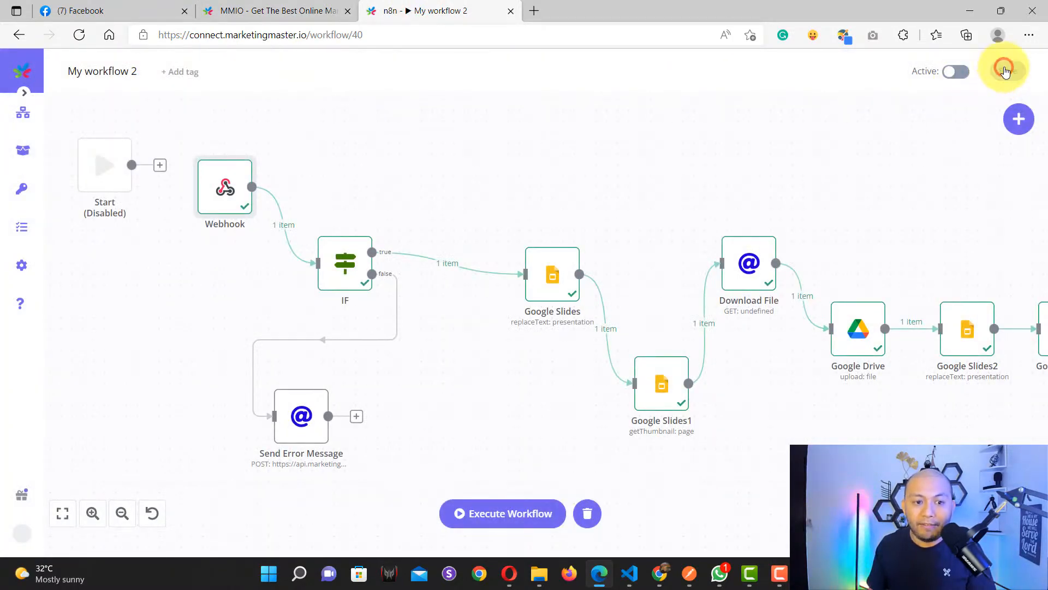
pyautogui.click(958, 73)
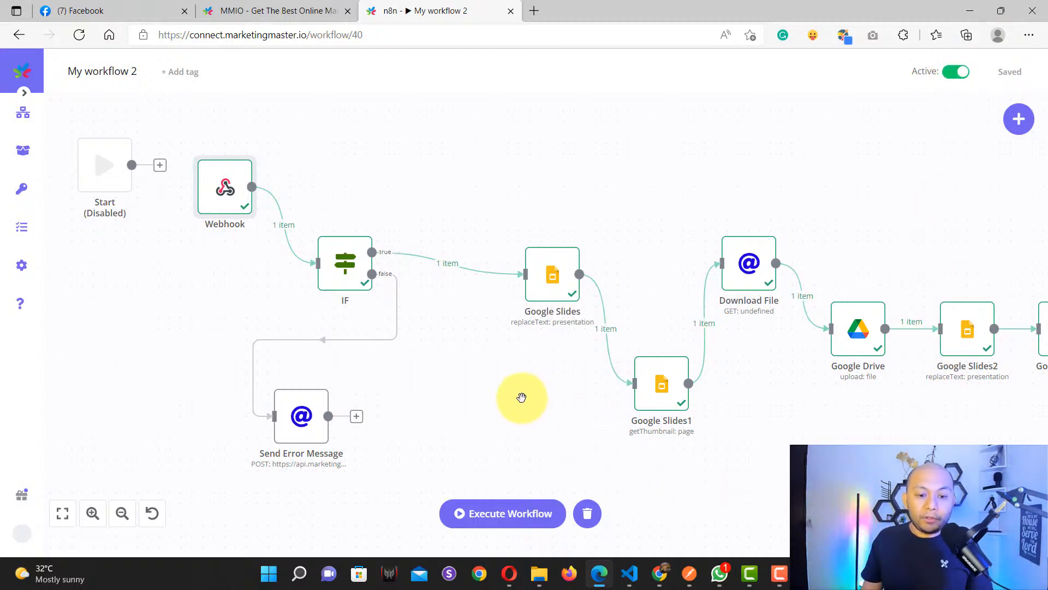
pyautogui.scroll(-1, 499, 397)
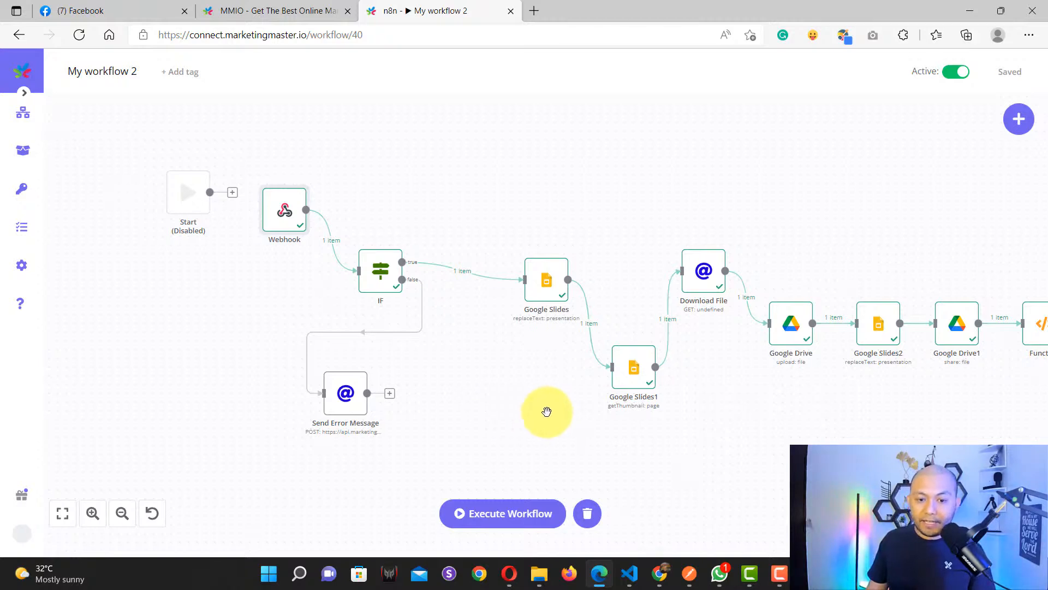
pyautogui.moveTo(486, 407); pyautogui.dragTo(504, 381)
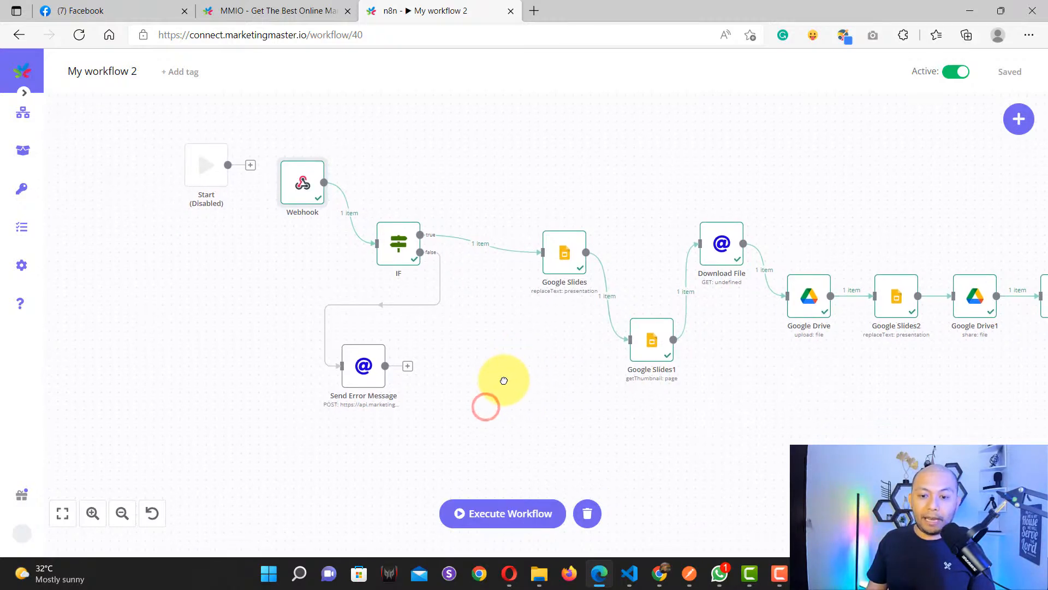
# Step: Save the flow and run SEND TEST, opening the Messenger test link via TEST NOW!
pyautogui.click(243, 13)
pyautogui.click(904, 125)
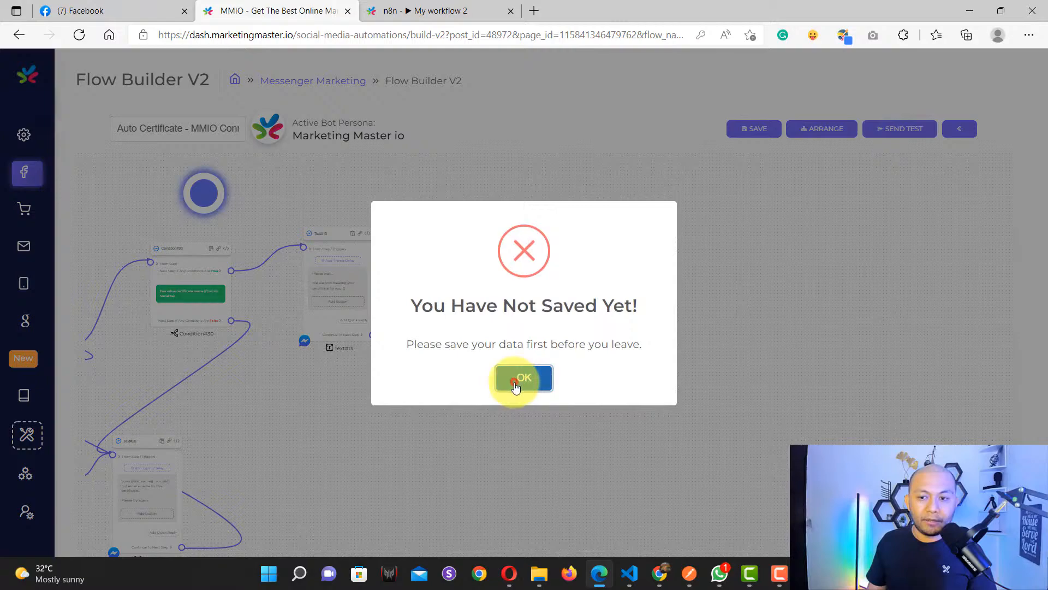
pyautogui.click(522, 381)
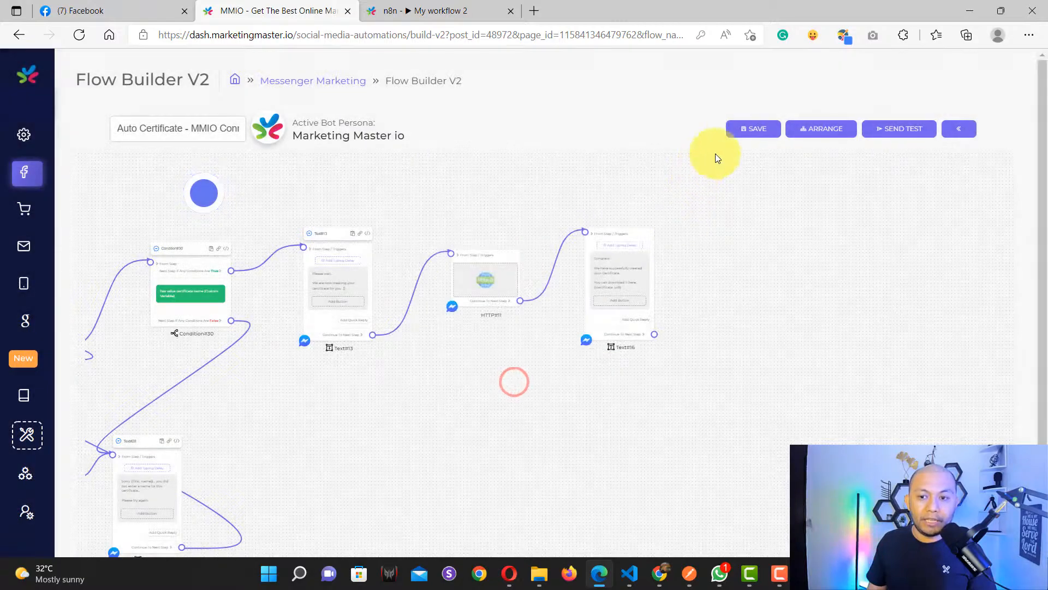
pyautogui.click(734, 131)
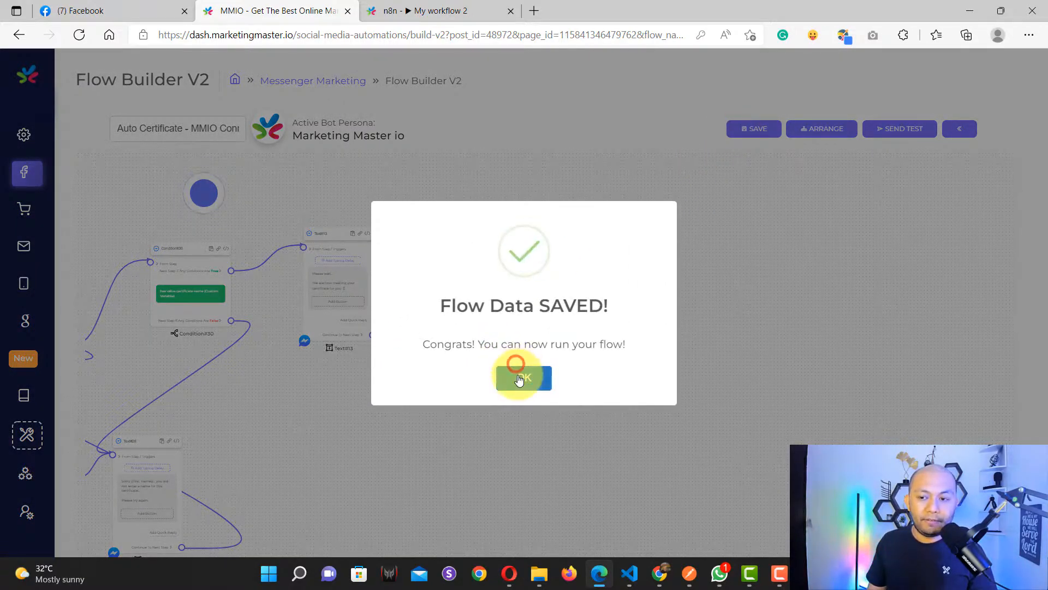
pyautogui.click(516, 373)
pyautogui.click(885, 130)
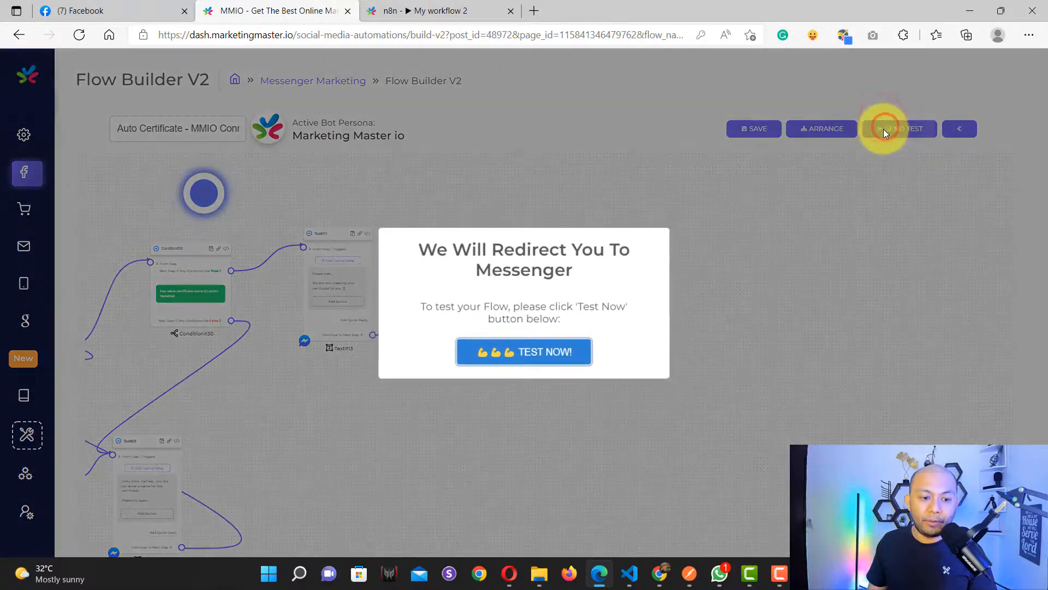
pyautogui.click(501, 352)
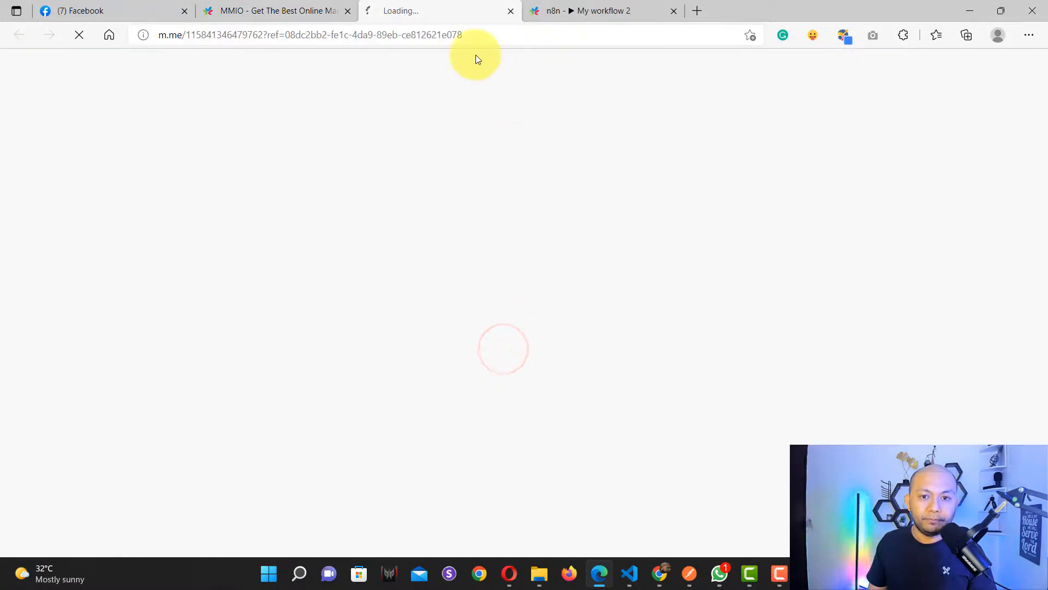
# Step: Switch between n8n and Messenger until the bot conversation finishes loading
pyautogui.click(573, 15)
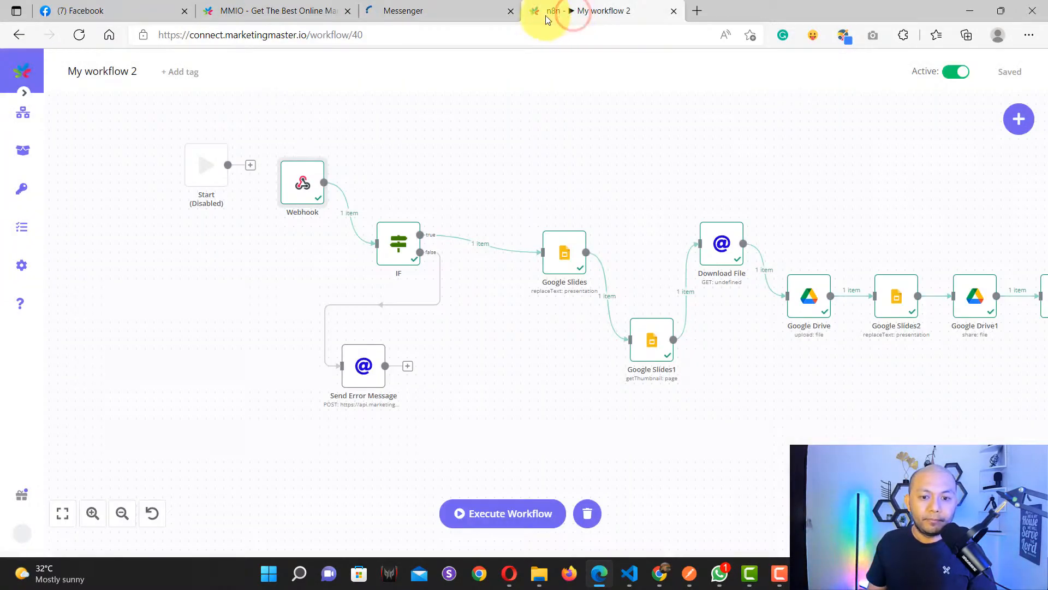
pyautogui.click(426, 6)
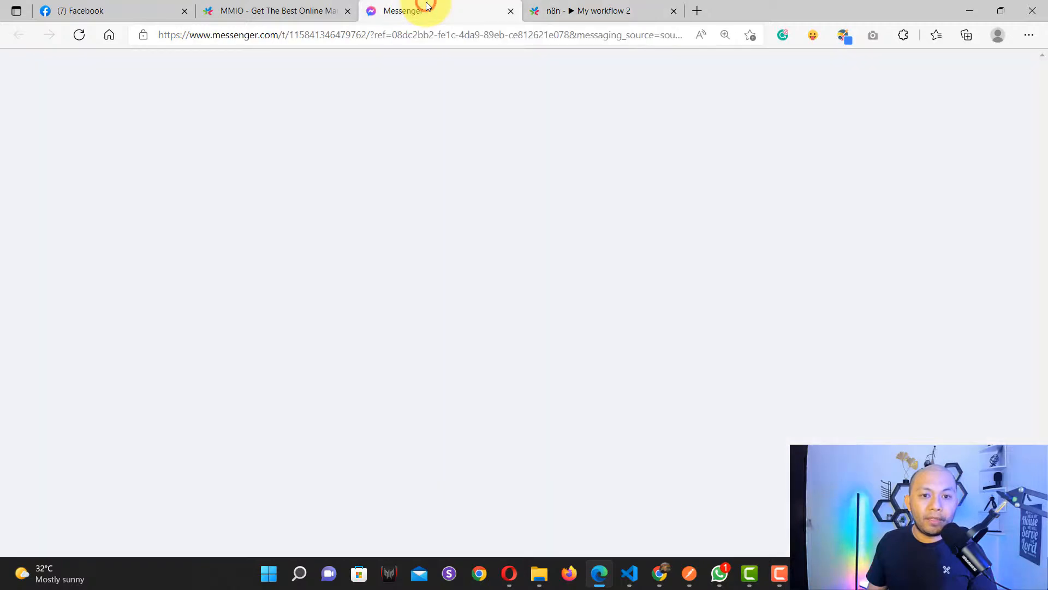
pyautogui.click(610, 10)
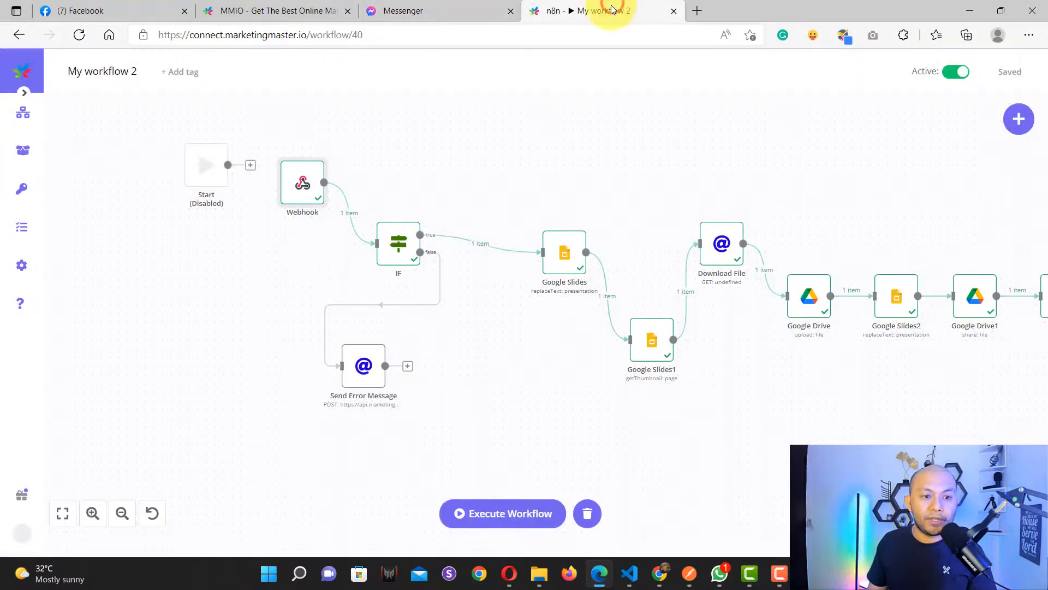
pyautogui.click(440, 9)
pyautogui.click(606, 12)
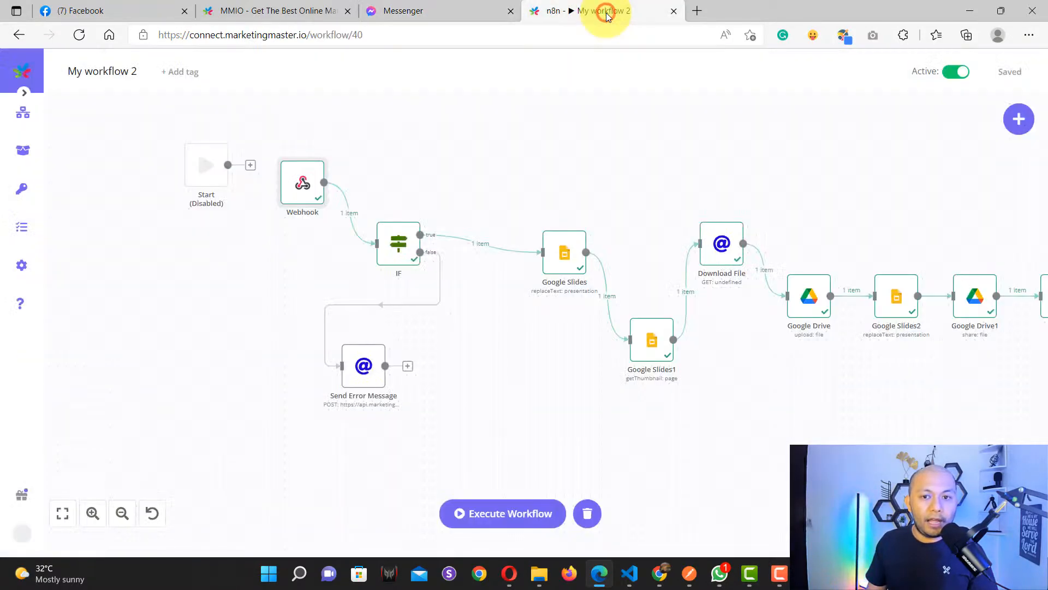
pyautogui.click(429, 14)
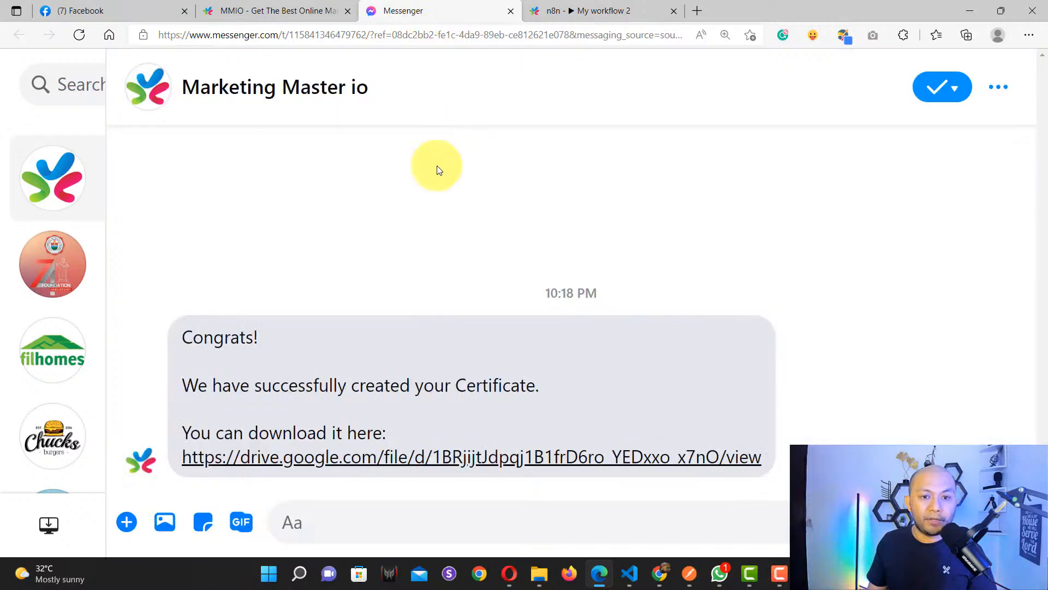
# Step: Accept the bot's certificate offer with Yes Please! and send the recipient's name
pyautogui.click(72, 484)
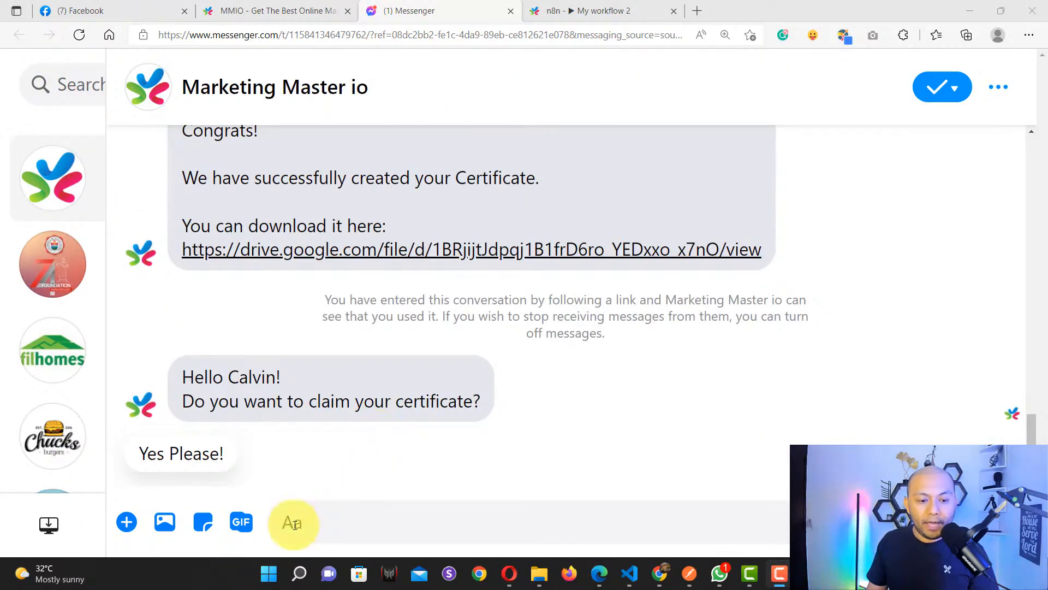
pyautogui.click(210, 455)
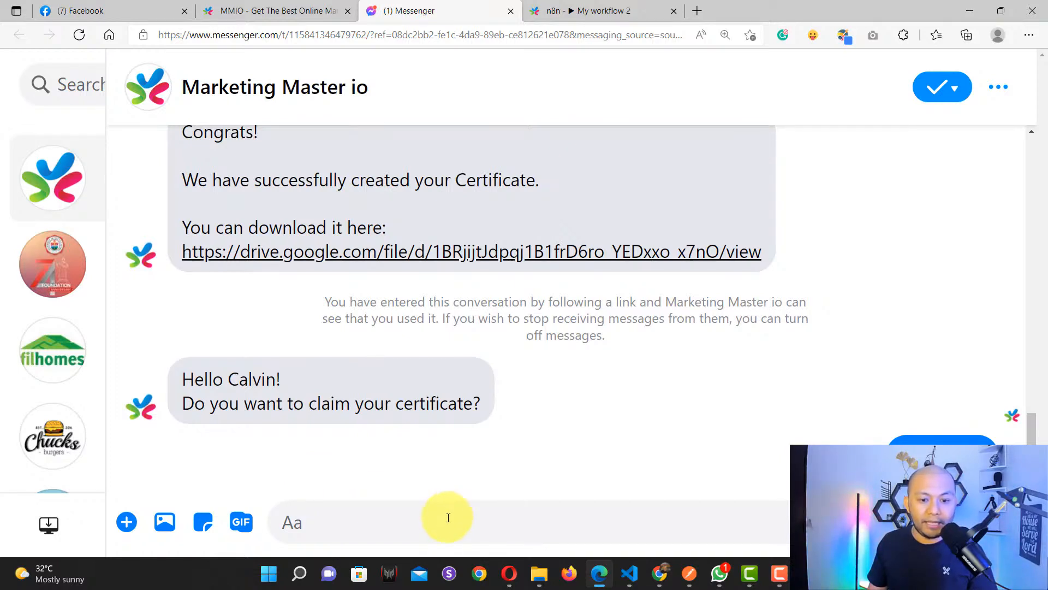
pyautogui.click(448, 521)
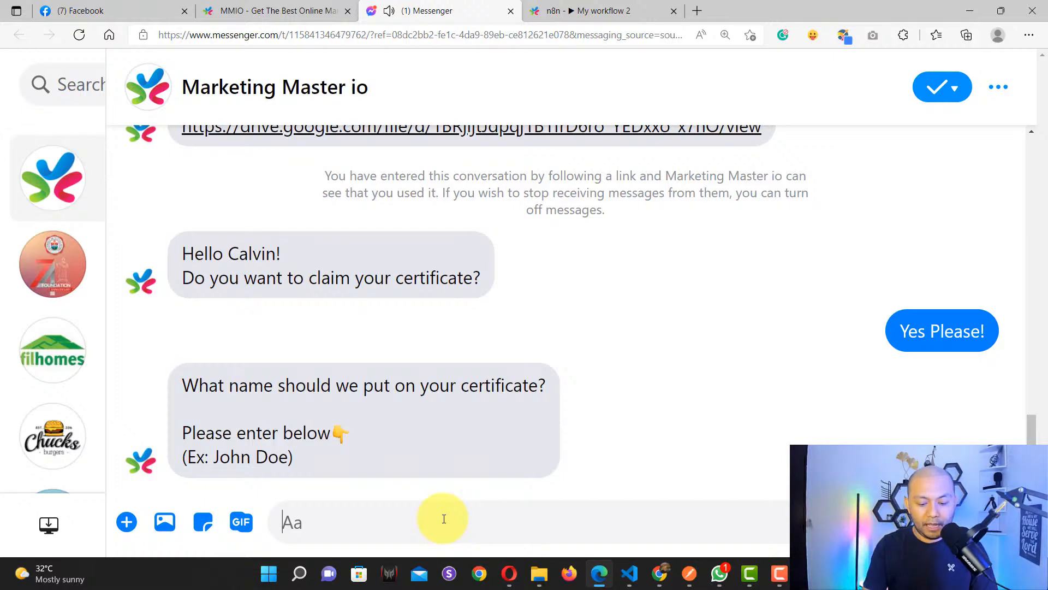
pyautogui.write('Pr')
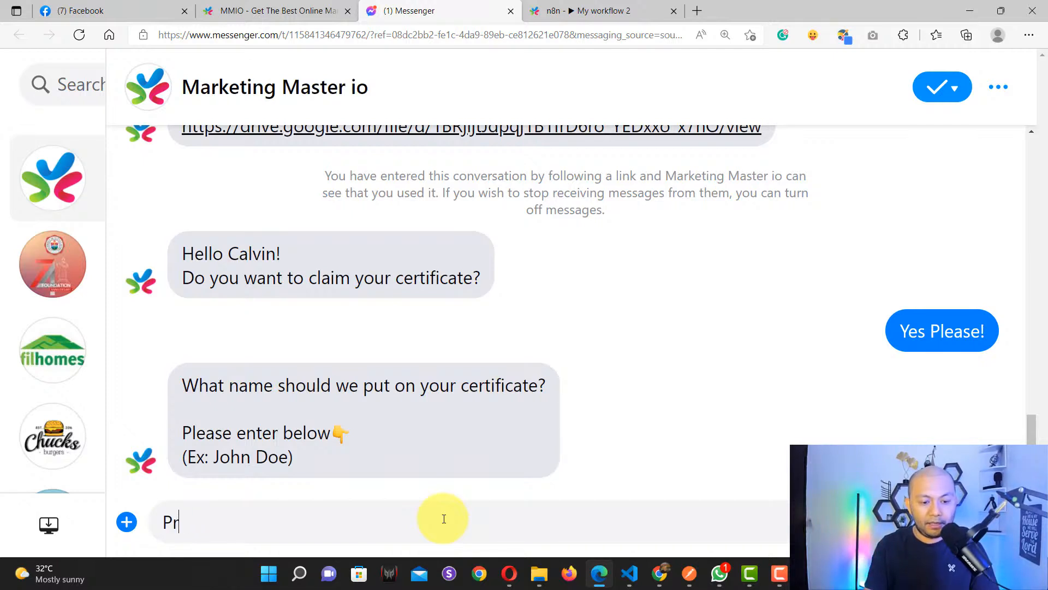
pyautogui.press('BackSpace')
pyautogui.press('BackSpace')
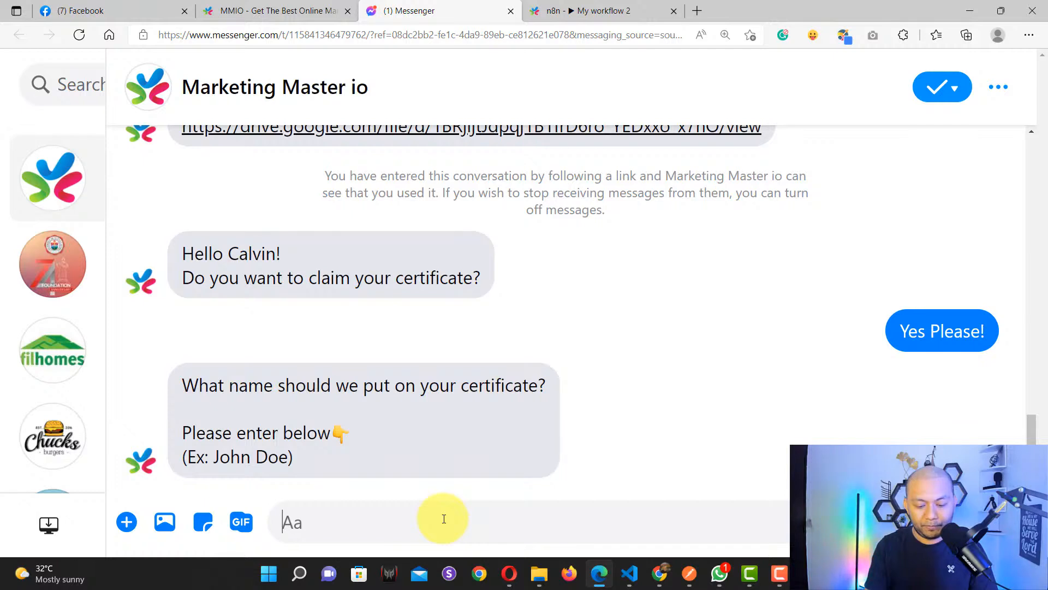
pyautogui.write('John Von Doe')
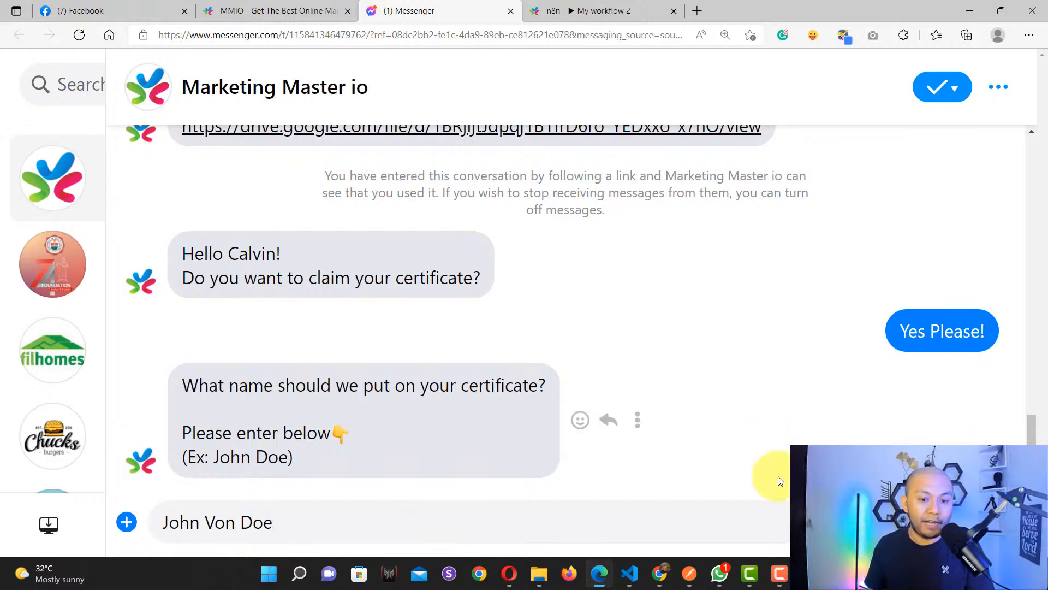
pyautogui.press('Return')
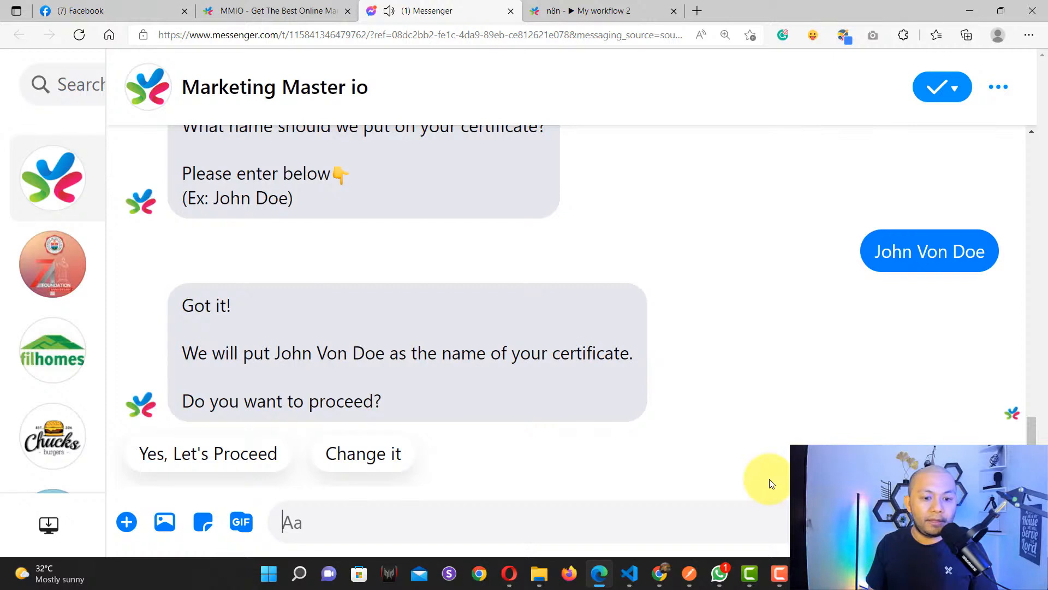
# Step: Confirm with Yes, Let's Proceed, open the returned Drive certificate link, and return to n8n
pyautogui.click(195, 460)
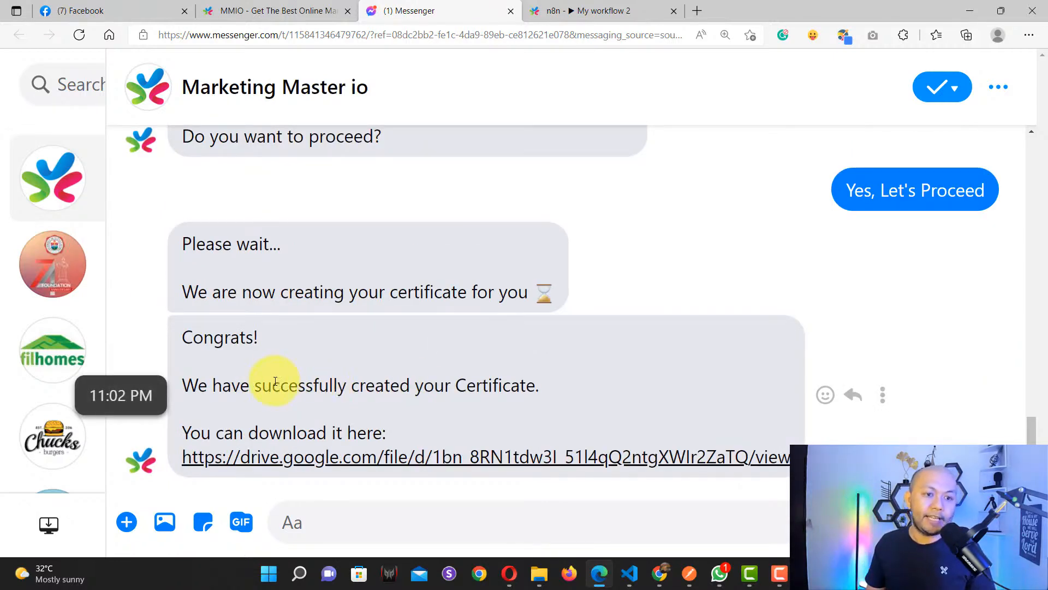
pyautogui.click(249, 462)
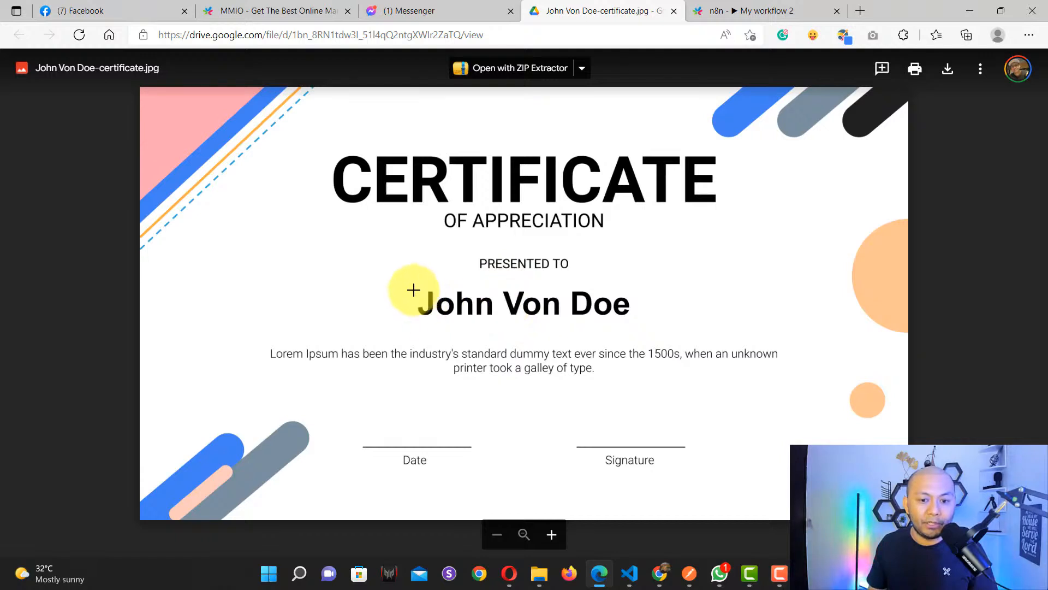
pyautogui.click(745, 11)
pyautogui.click(72, 79)
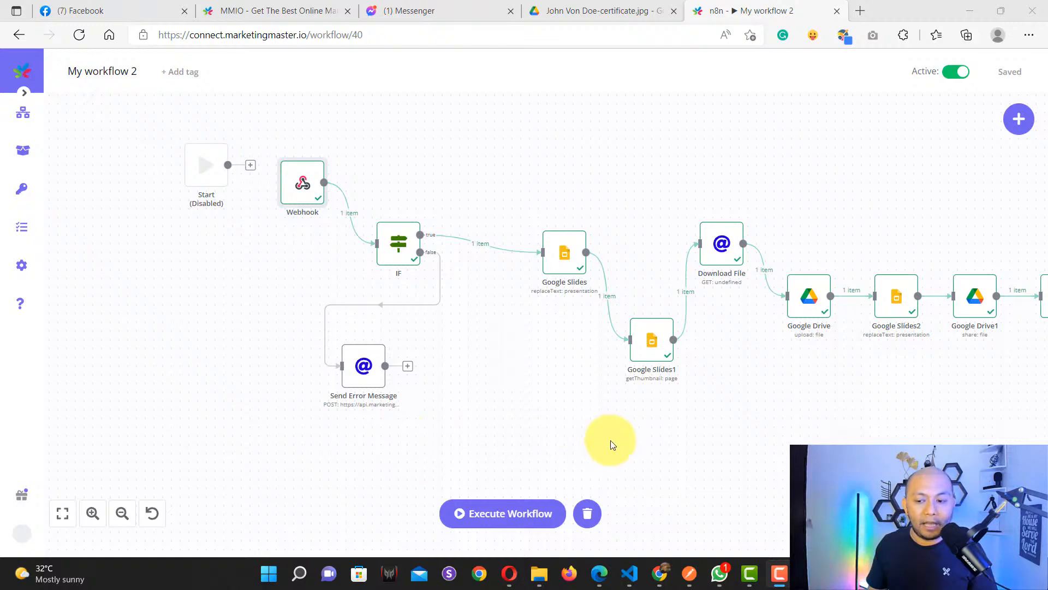
# Step: Open successful execution 4210 and check the name the Webhook node received
pyautogui.click(24, 230)
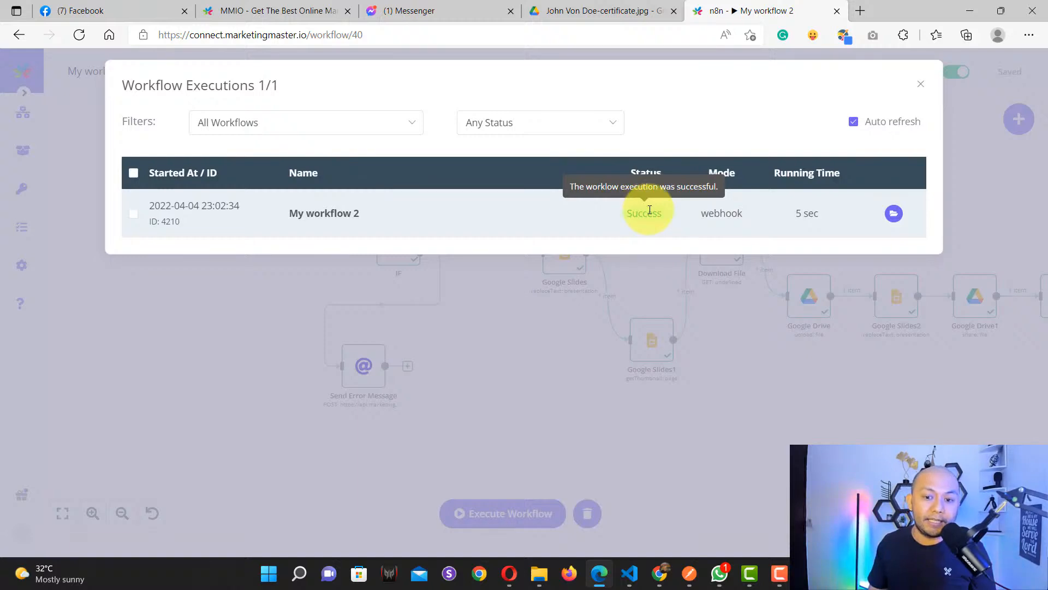
pyautogui.click(896, 214)
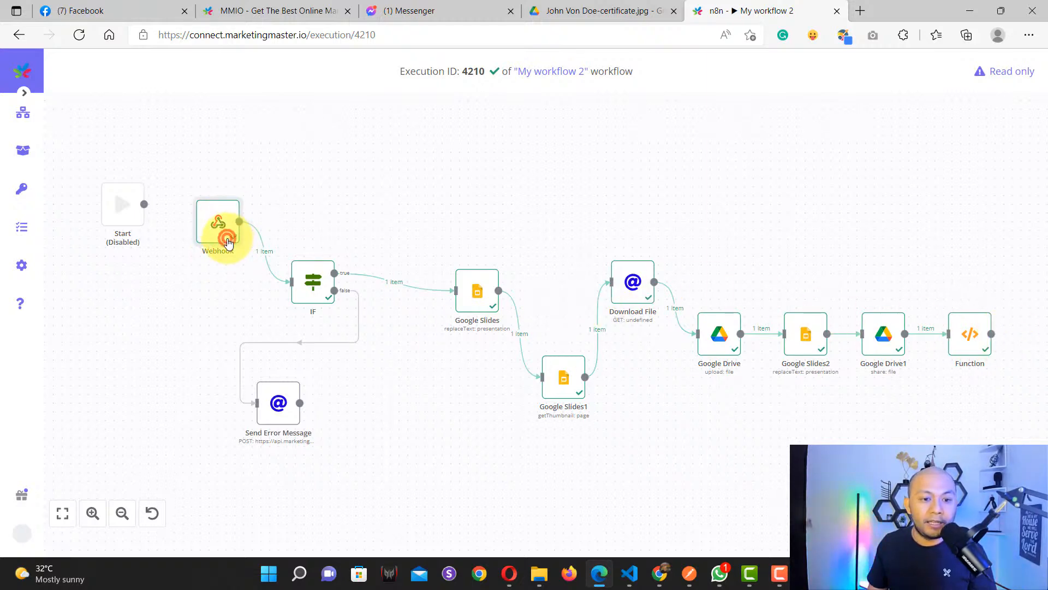
pyautogui.doubleClick(229, 243)
pyautogui.click(451, 264)
pyautogui.click(443, 305)
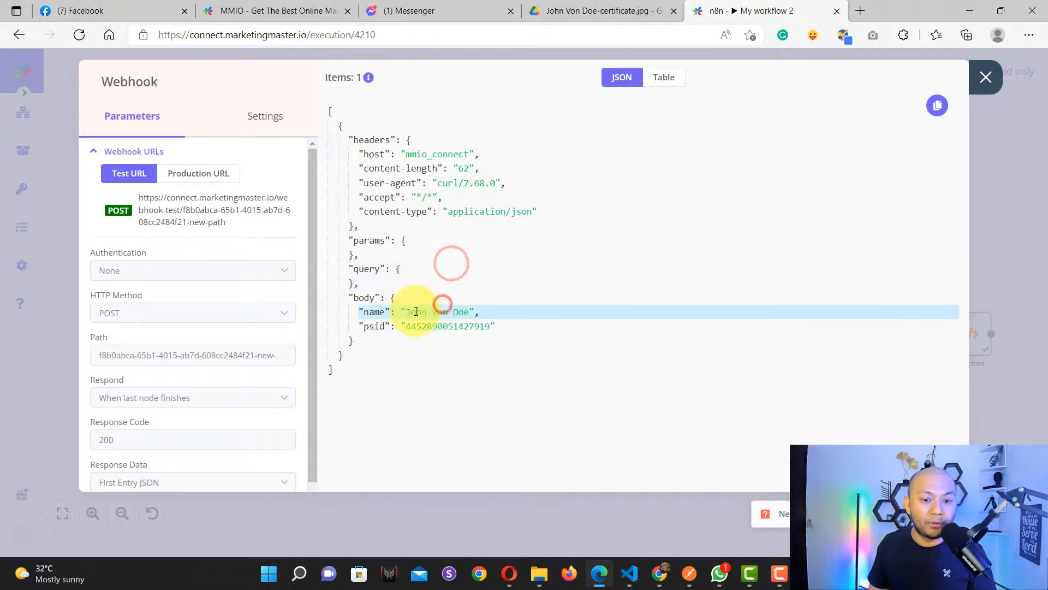
pyautogui.moveTo(404, 312); pyautogui.dragTo(472, 312)
pyautogui.click(489, 312)
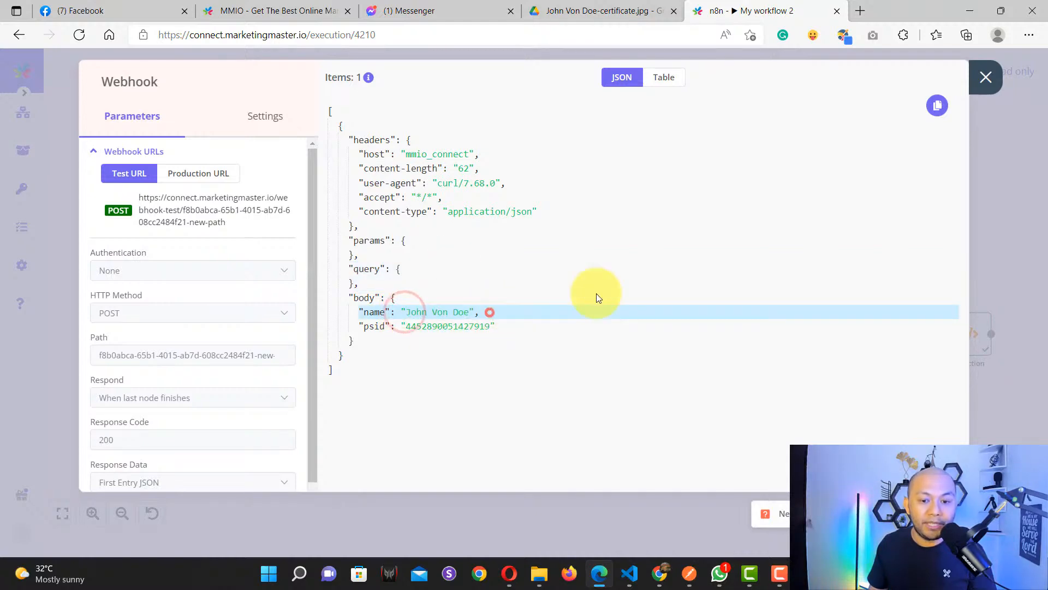
pyautogui.click(986, 77)
# Step: Check the Drive certificate url returned by the Function node and view the image in Drive
pyautogui.moveTo(857, 249); pyautogui.dragTo(582, 230)
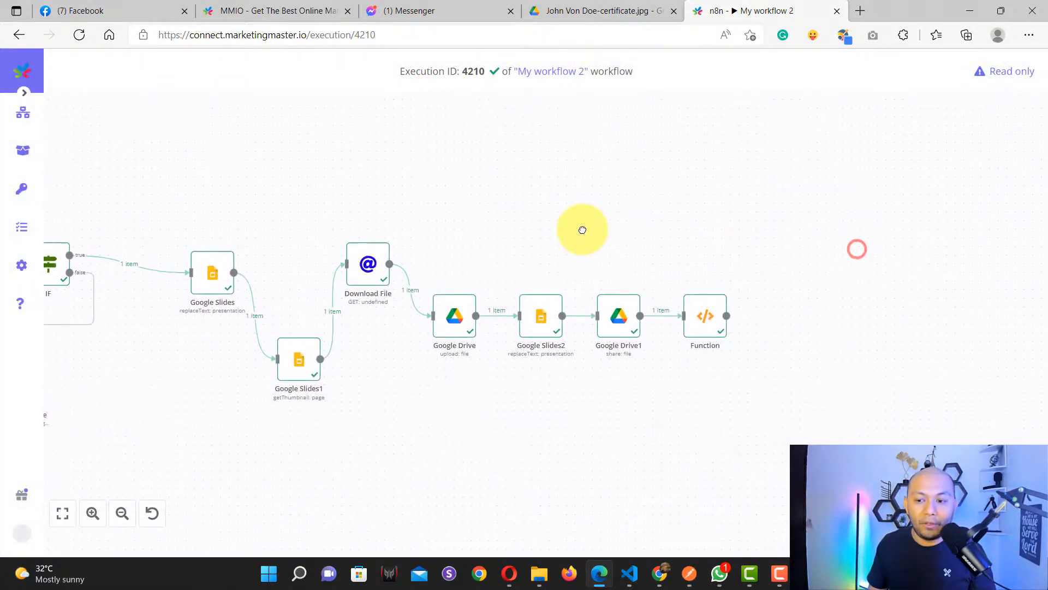
pyautogui.doubleClick(701, 321)
pyautogui.moveTo(388, 212); pyautogui.dragTo(843, 209)
pyautogui.click(985, 77)
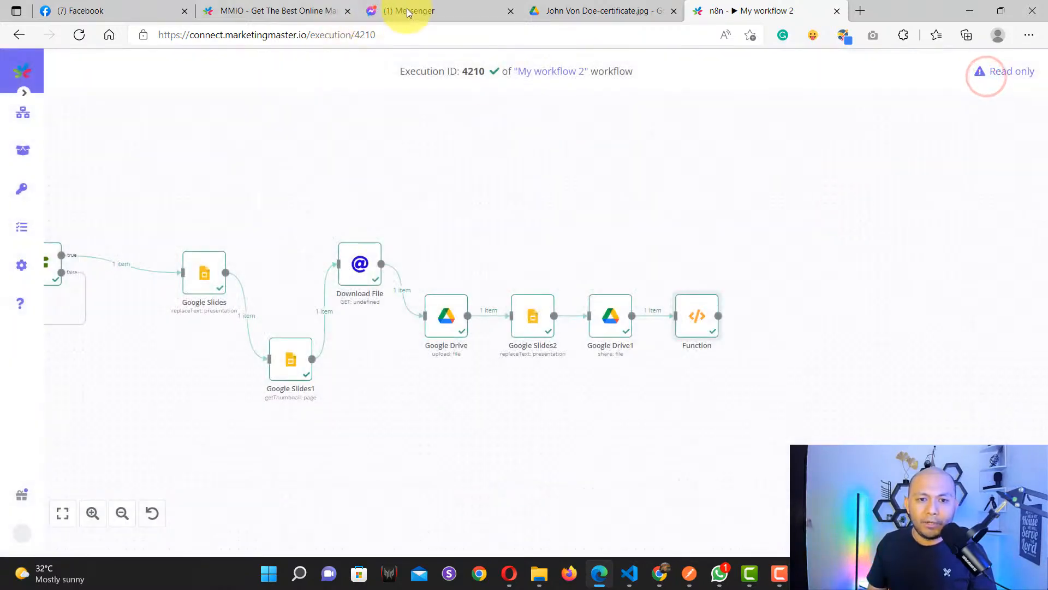
pyautogui.click(561, 11)
pyautogui.click(688, 12)
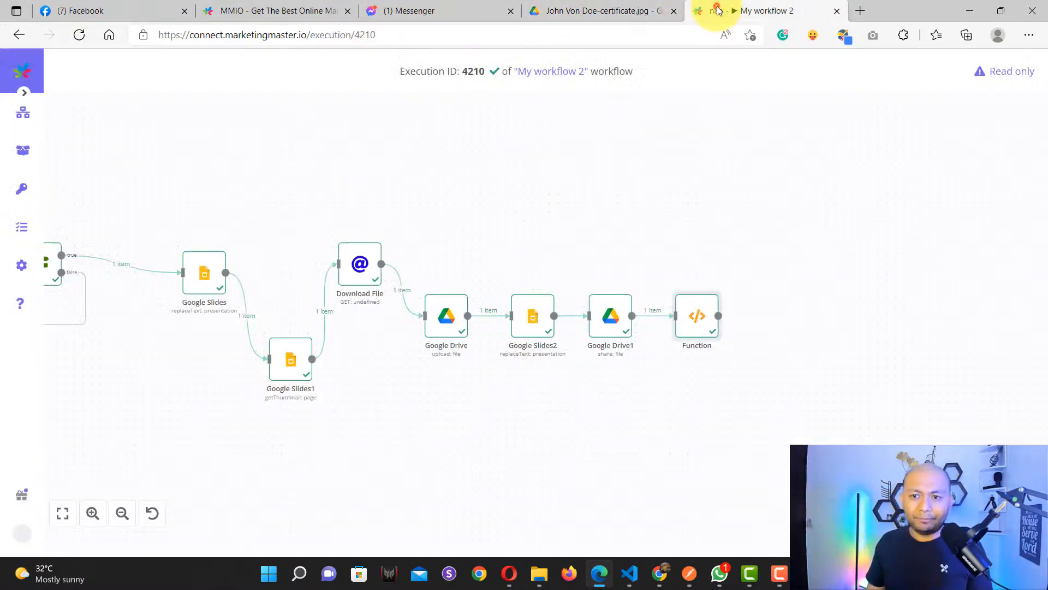
pyautogui.click(259, 18)
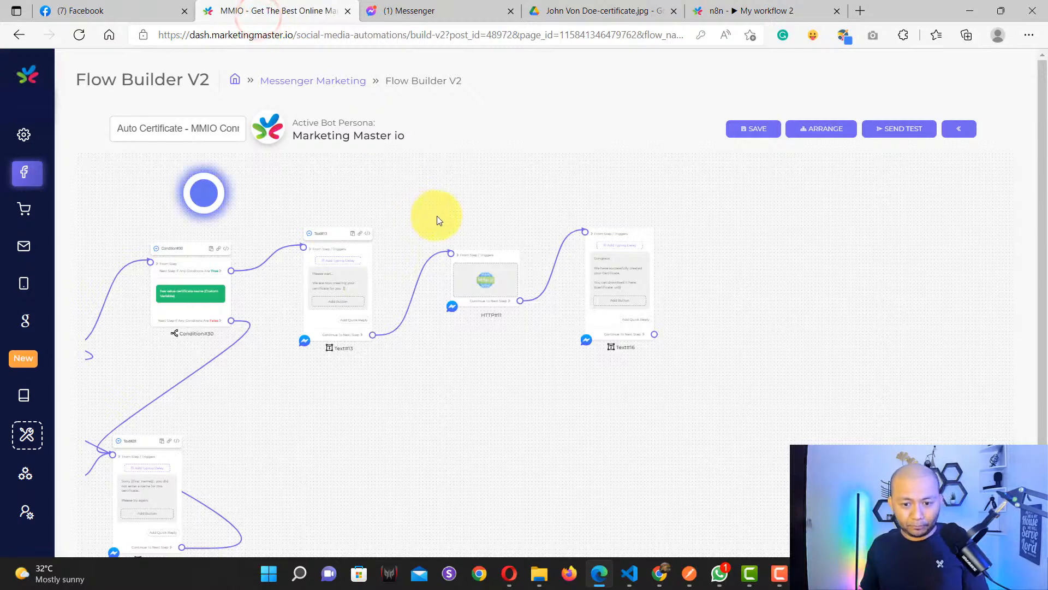
# Step: Survey the full MMIO certificate flow, then show every node of n8n execution 4210
pyautogui.moveTo(416, 222); pyautogui.dragTo(698, 240)
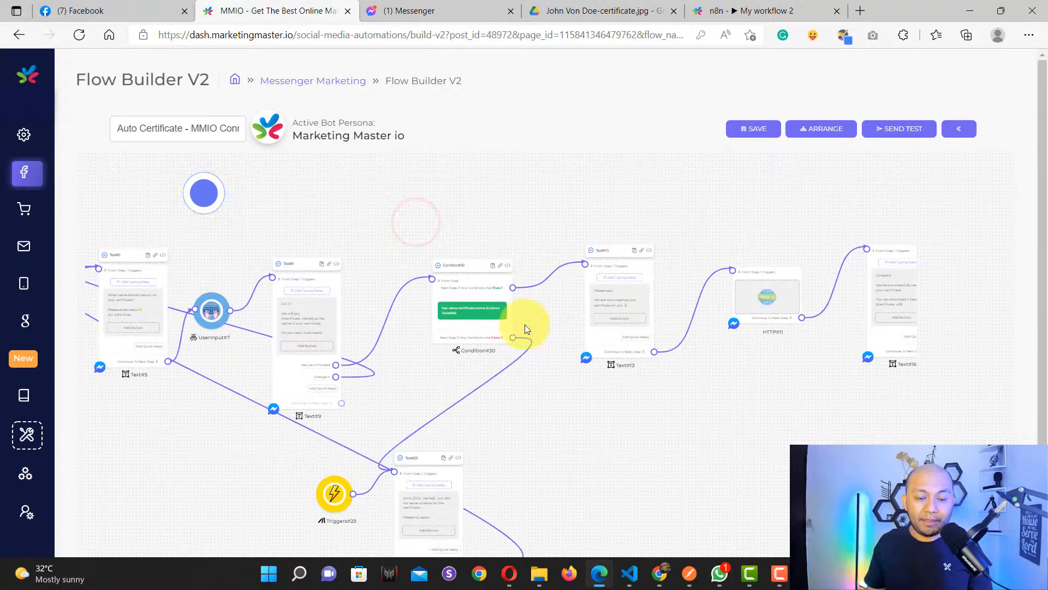
pyautogui.scroll(-1, 523, 333)
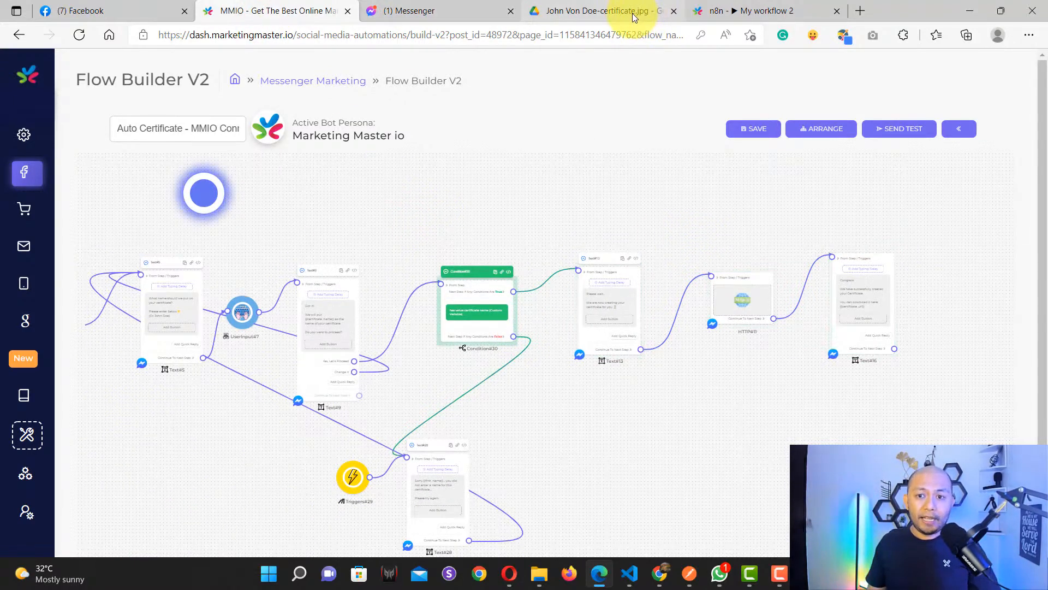
pyautogui.click(700, 13)
pyautogui.moveTo(287, 212); pyautogui.dragTo(518, 215)
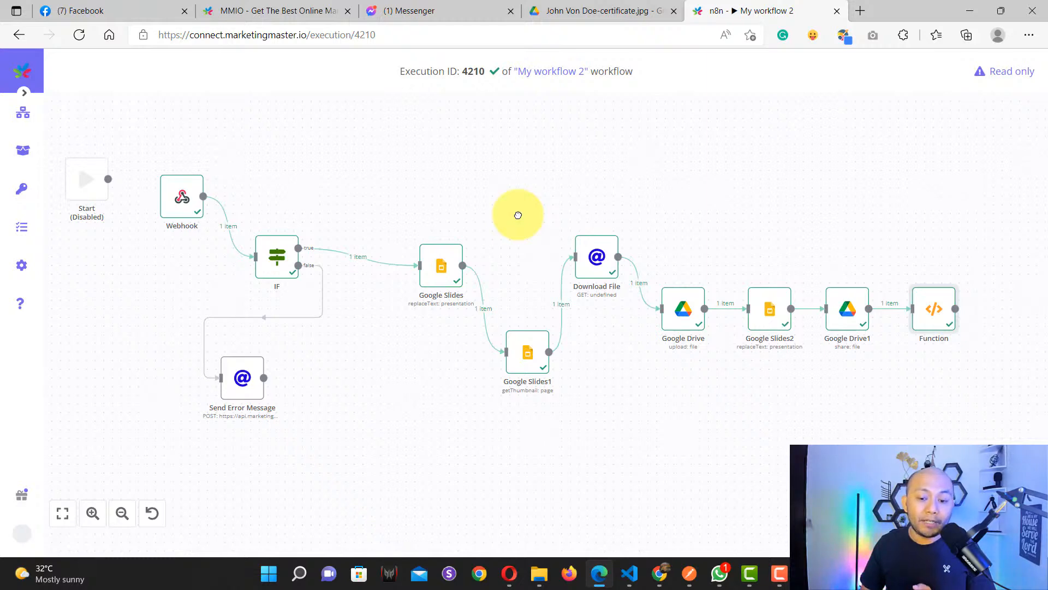
# Step: Bring up the Certificate Test slide with its {{replace_me}} name placeholder
pyautogui.click(660, 571)
pyautogui.click(628, 11)
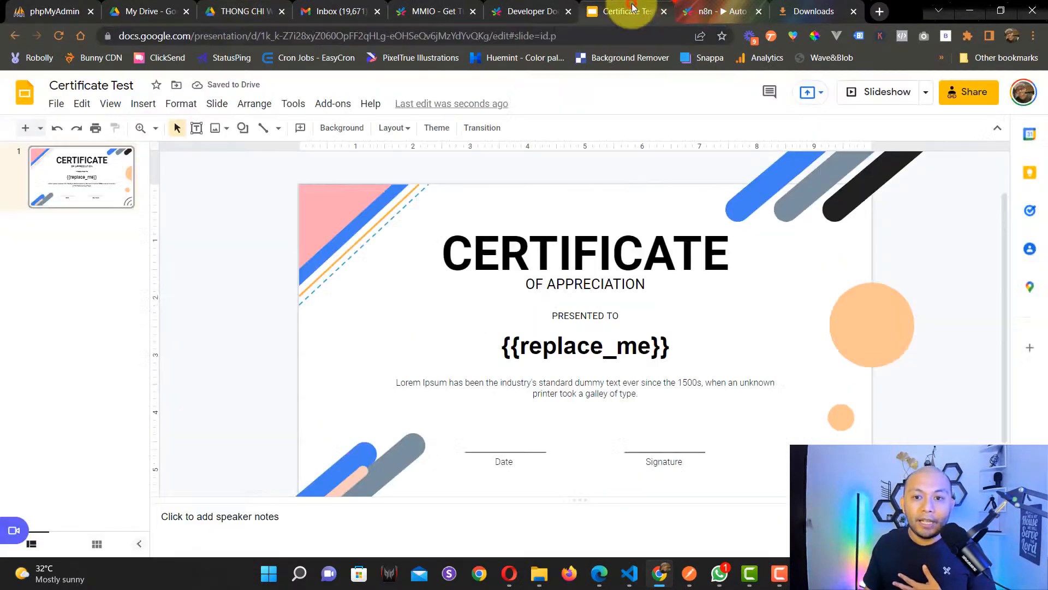
pyautogui.scroll(-1, 565, 273)
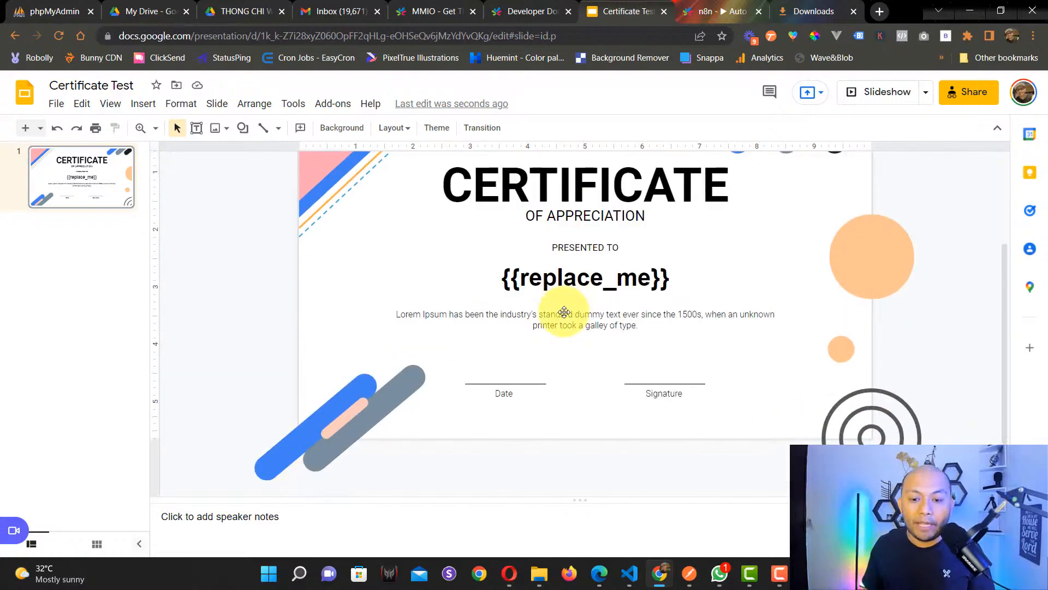
pyautogui.keyDown('ctrl'); pyautogui.scroll(1, 566, 307); pyautogui.keyUp('ctrl')
pyautogui.keyDown('ctrl'); pyautogui.scroll(-1, 510, 265); pyautogui.keyUp('ctrl')
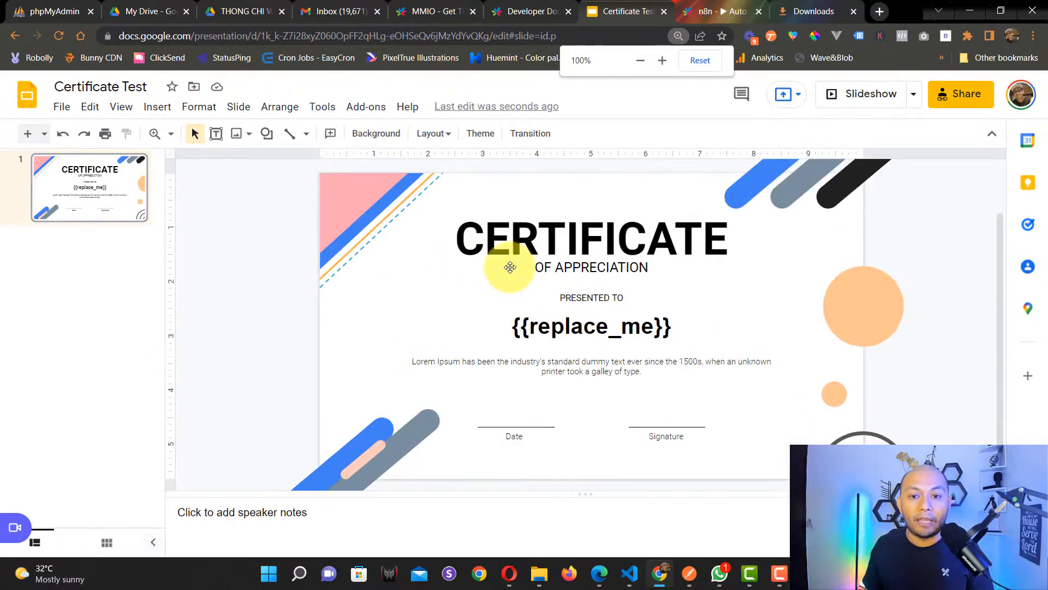